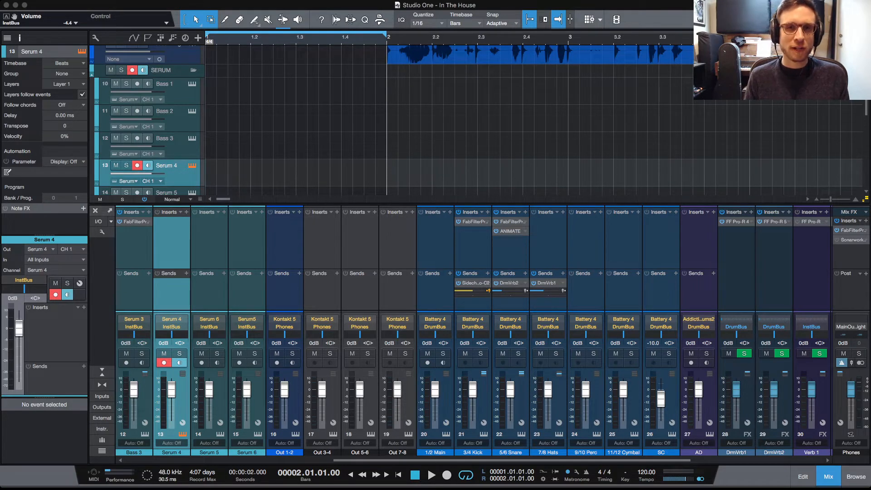
Look over the HouseThing, Serum and Drums tracks in the arrangement
scroll(454, 121, "up", 1)
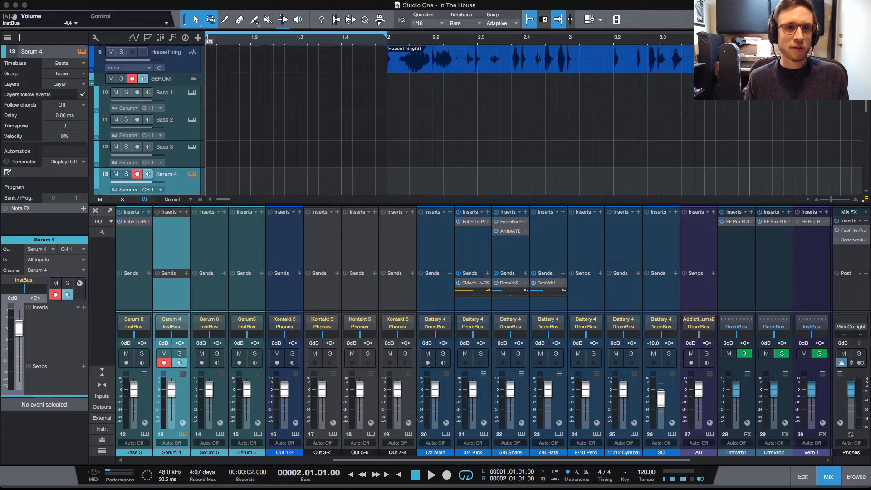
scroll(454, 120, "up", 1)
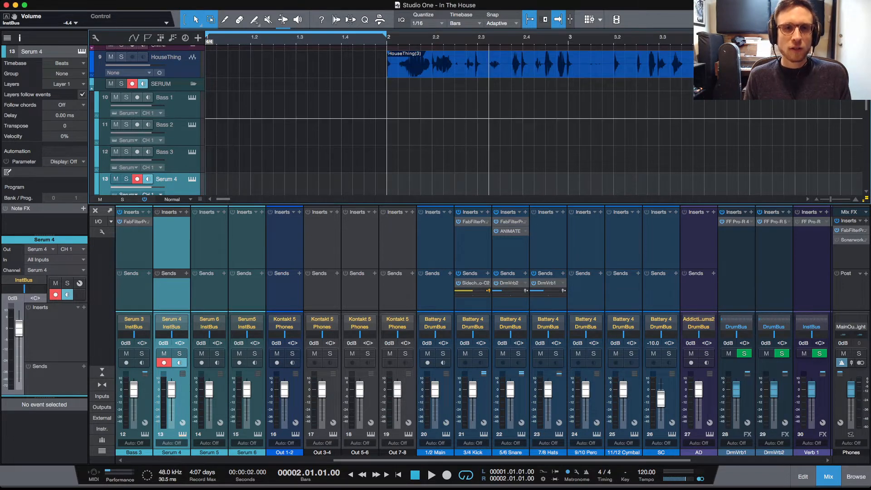
scroll(453, 120, "down", 10)
scroll(454, 121, "up", 10)
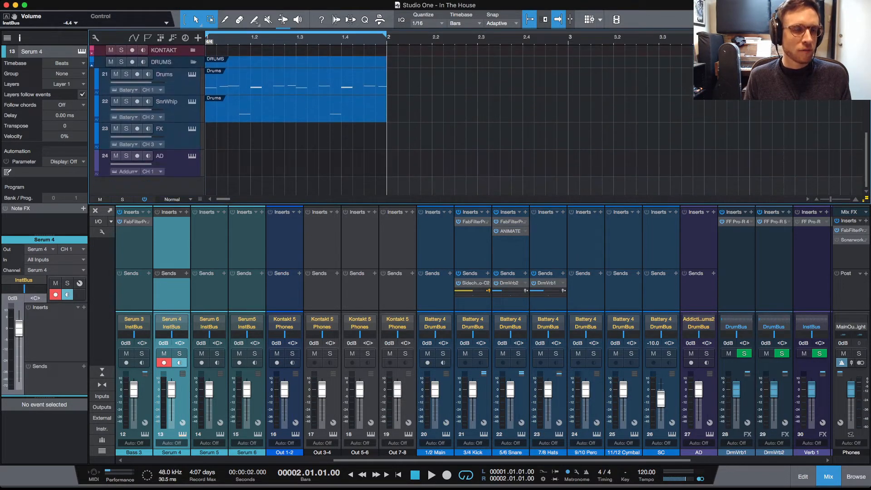
scroll(475, 120, "up", 3)
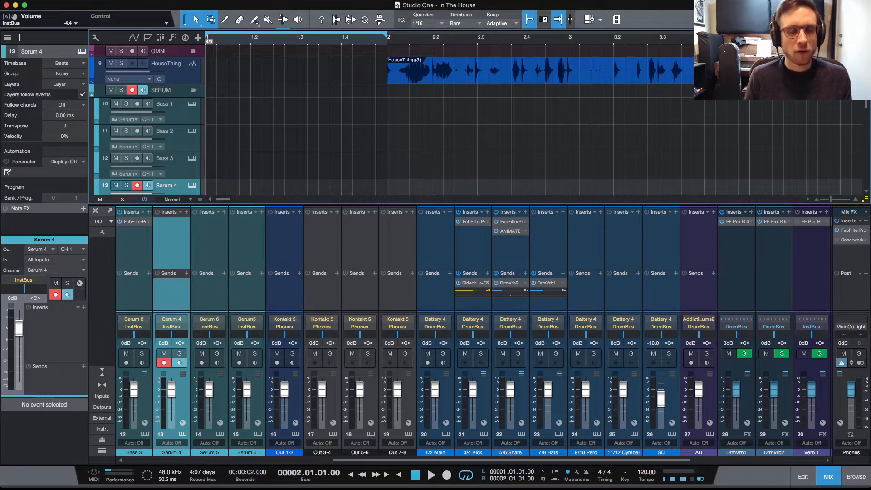
scroll(476, 120, "down", 12)
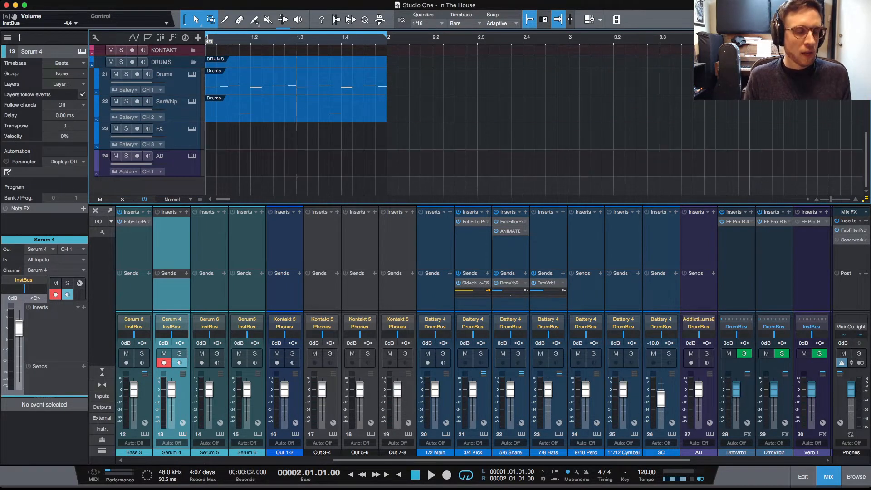
scroll(476, 119, "up", 12)
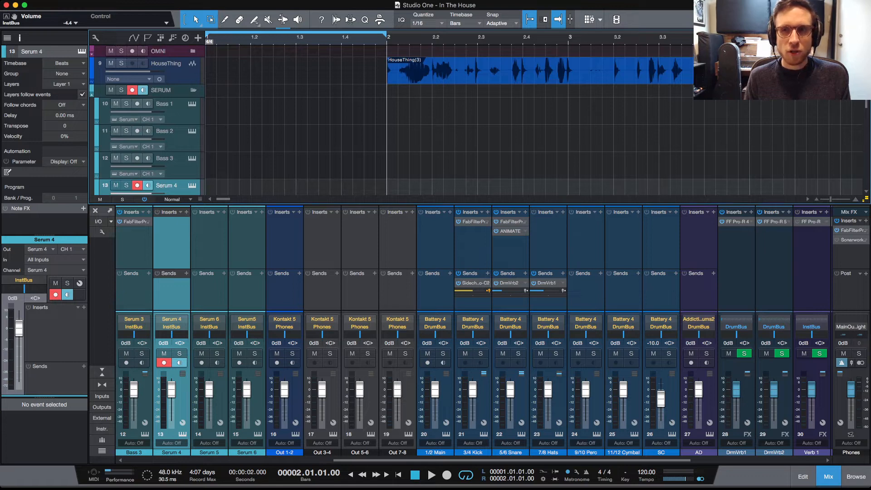
Bring the whole HouseThing audio clip into view and play it through once
scroll(475, 120, "right", 2)
scroll(523, 124, "right", 3)
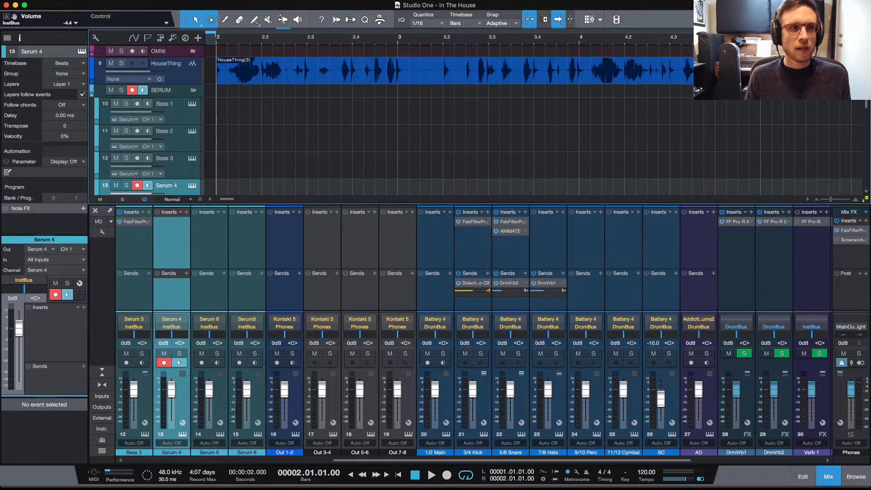
key("e")
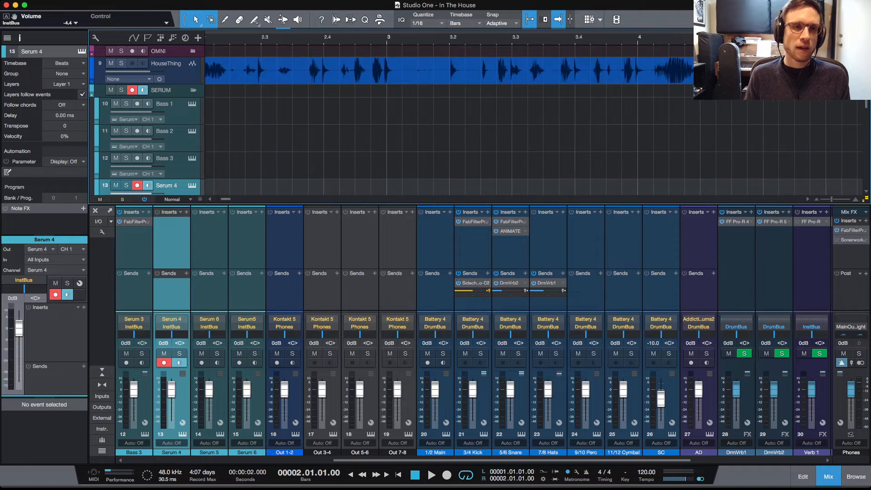
key("w")
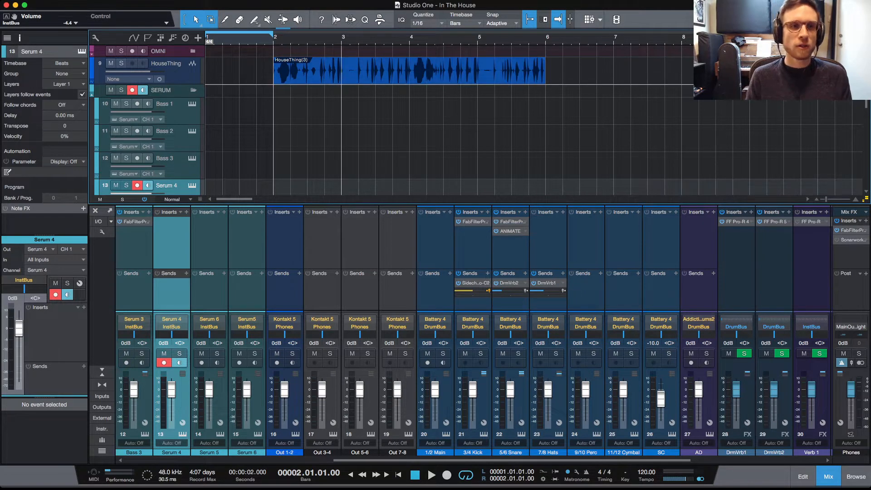
key("space")
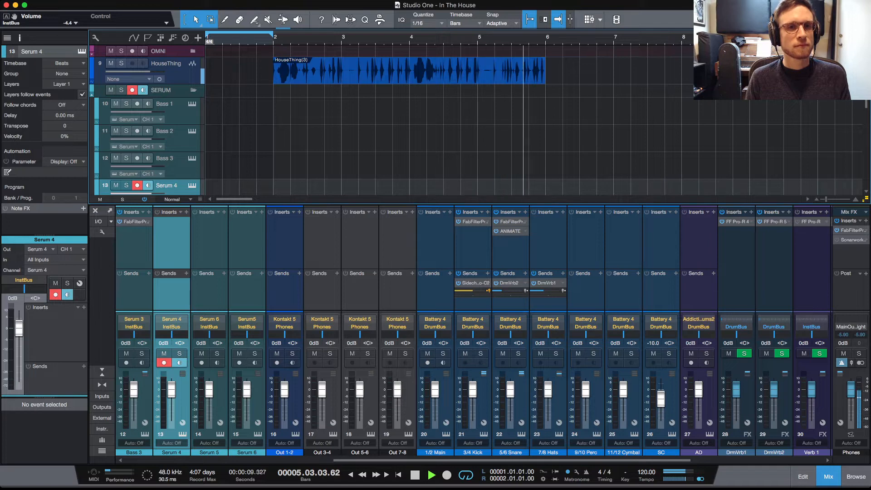
key("space")
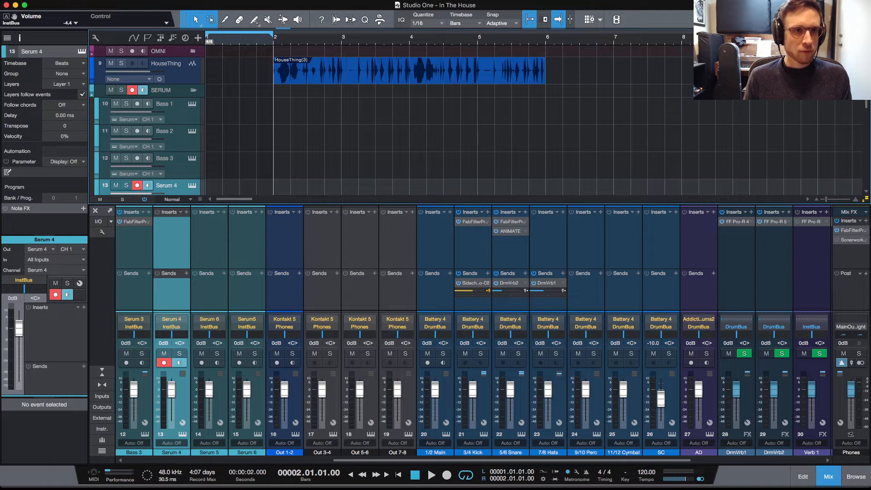
Set the loop range to the HouseThing clip and move the Drums and SnrWhip clips to start at bar 2
left_click(410, 72)
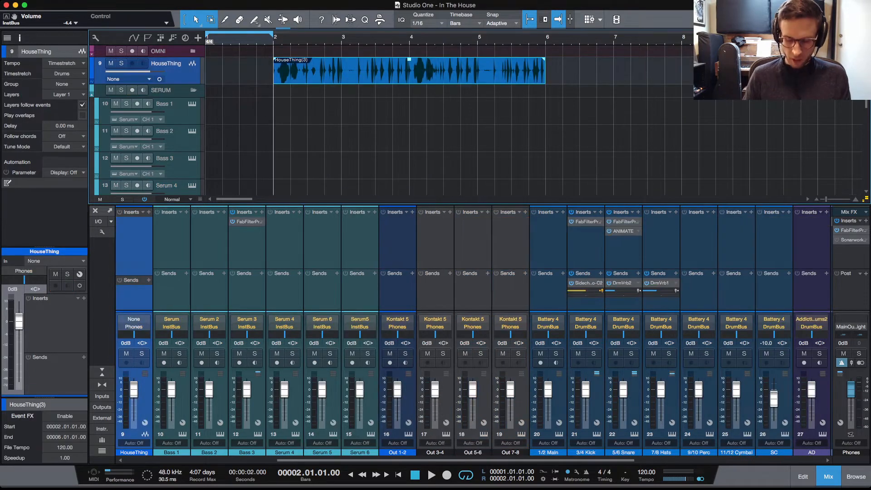
key("p")
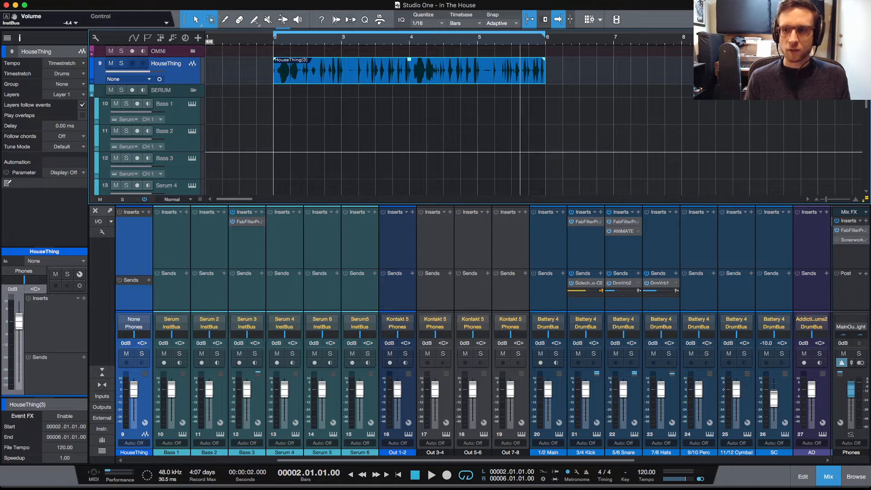
scroll(372, 120, "down", 3)
scroll(372, 121, "down", 4)
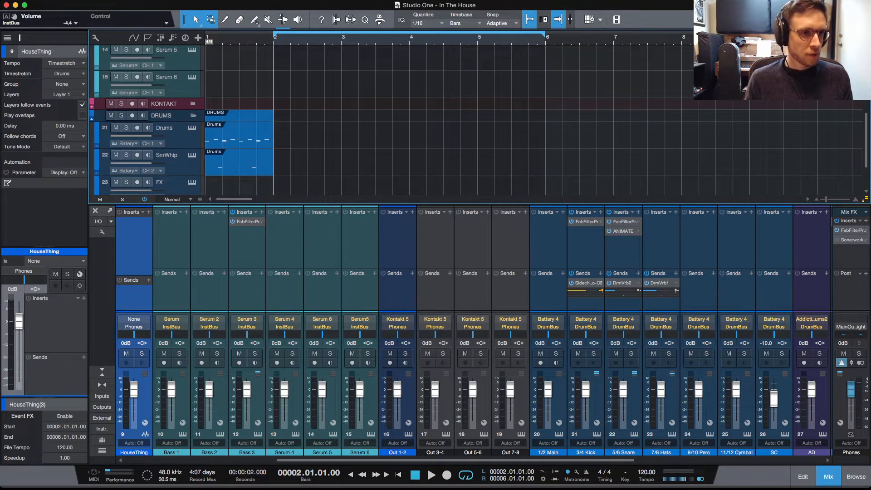
left_click_drag(309, 132, 311, 163)
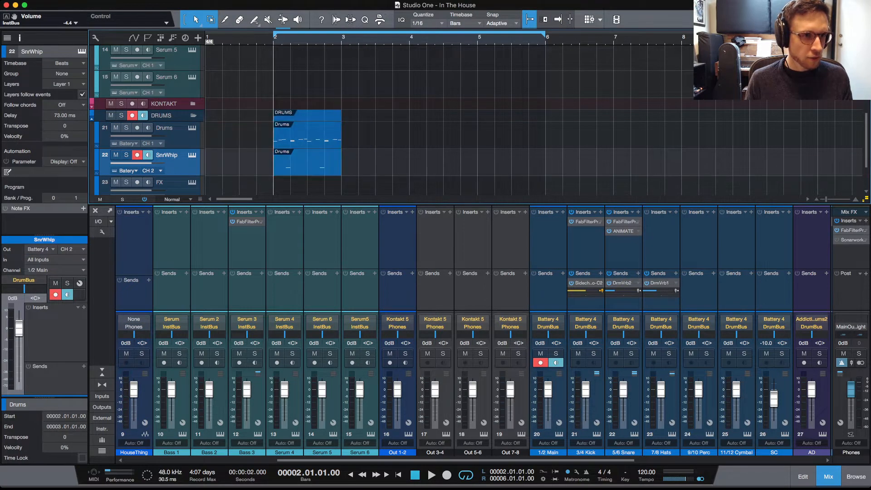
Open the Drums clip in the note editor and delete the A1 note at 2.2.4 and the F1 note at 2.4.4
left_click(328, 136)
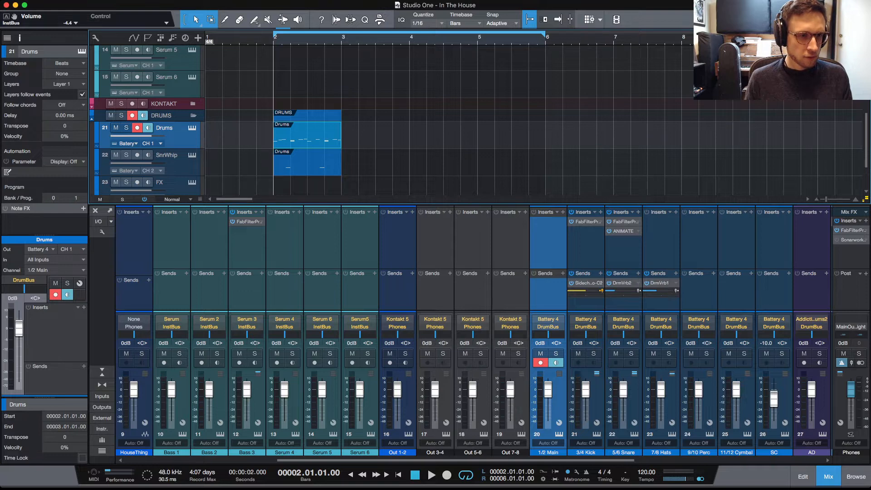
key("F2")
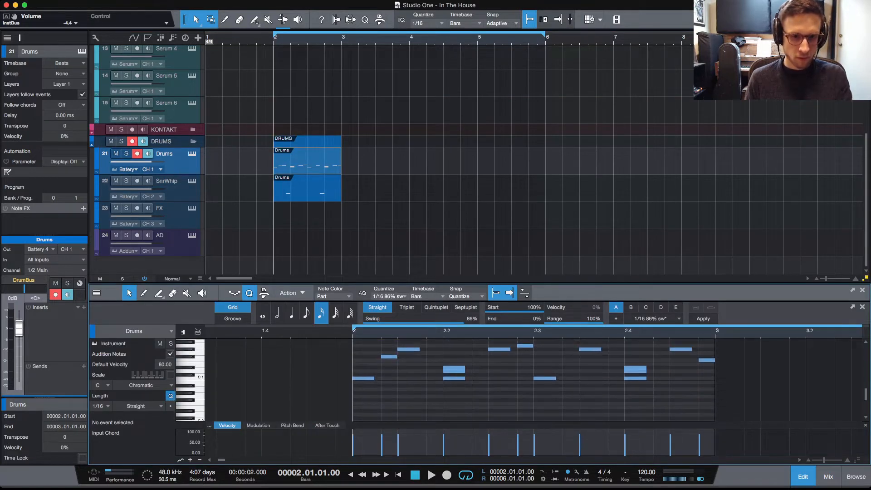
left_click(526, 346)
scroll(534, 380, "up", 1)
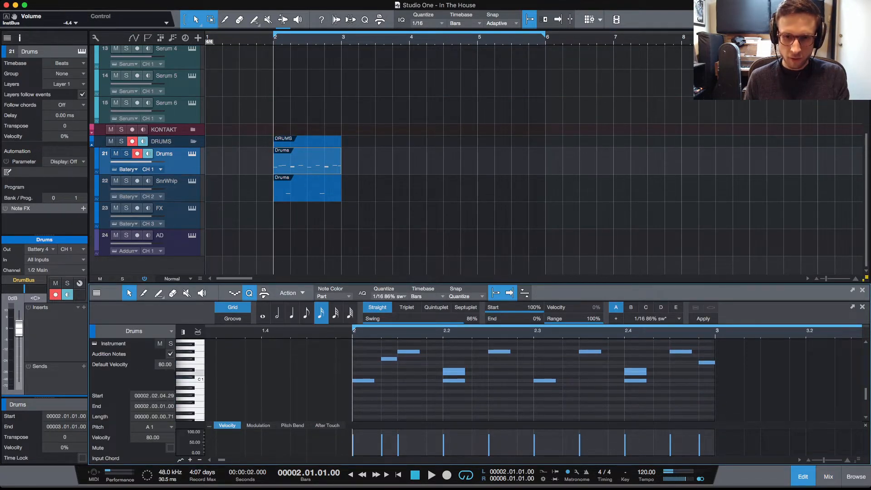
left_click_drag(706, 362, 707, 363)
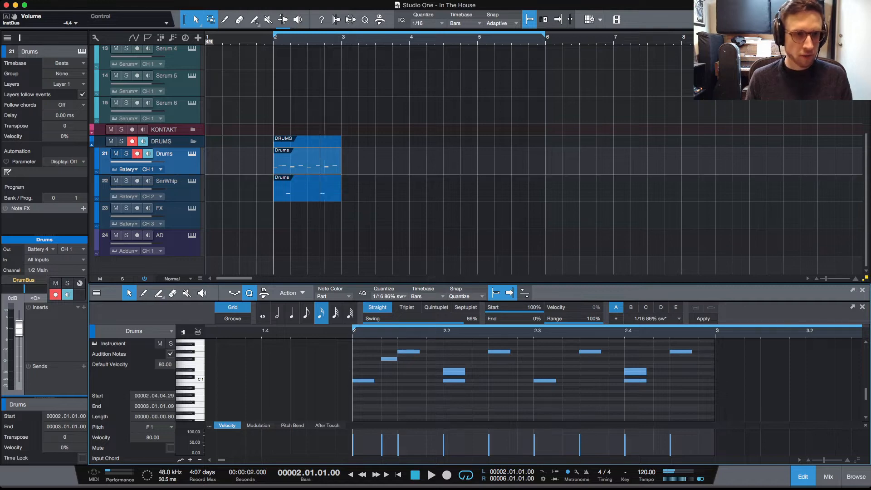
Duplicate the one-bar Drums and SnrWhip clips until they reach bar 6, and merge each track's copies into one clip
key("ctrl+a")
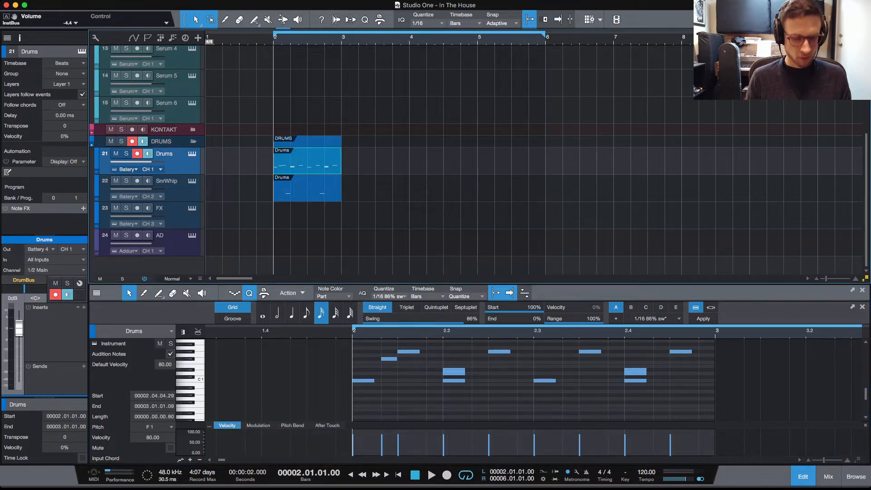
key("d")
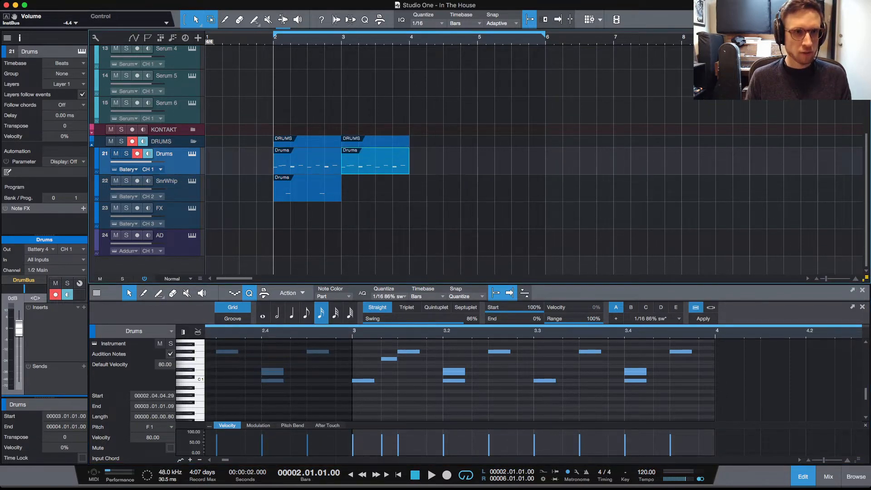
key("d")
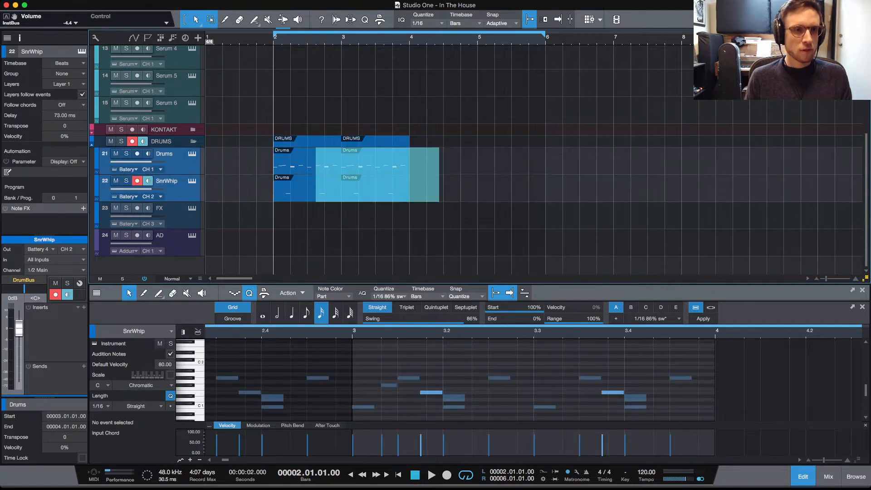
key("d")
key("super+z")
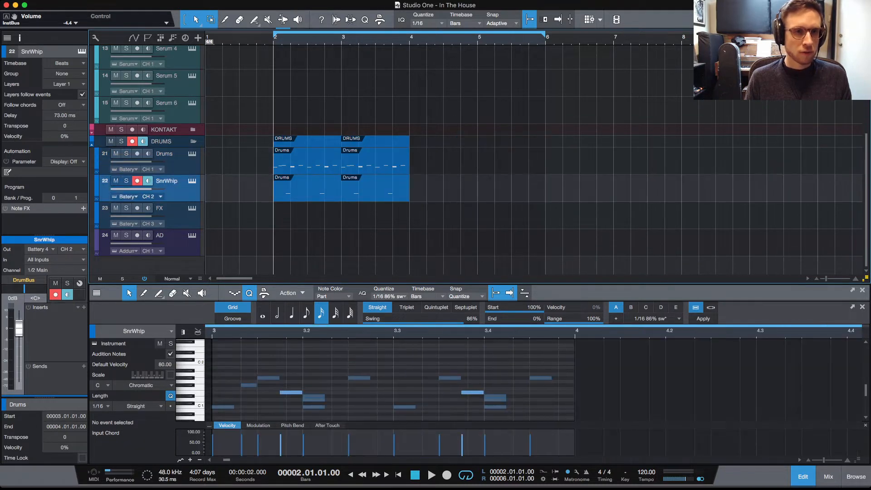
key("ctrl+a")
key("d")
key("ctrl+a")
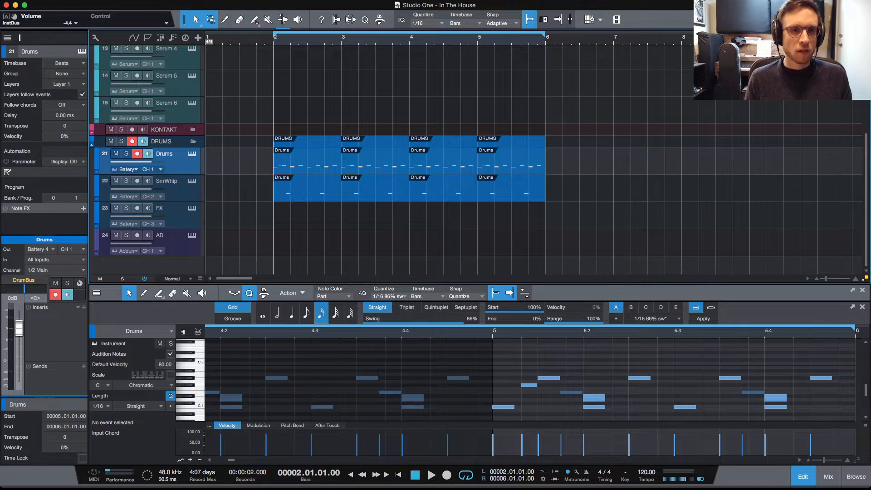
key("g")
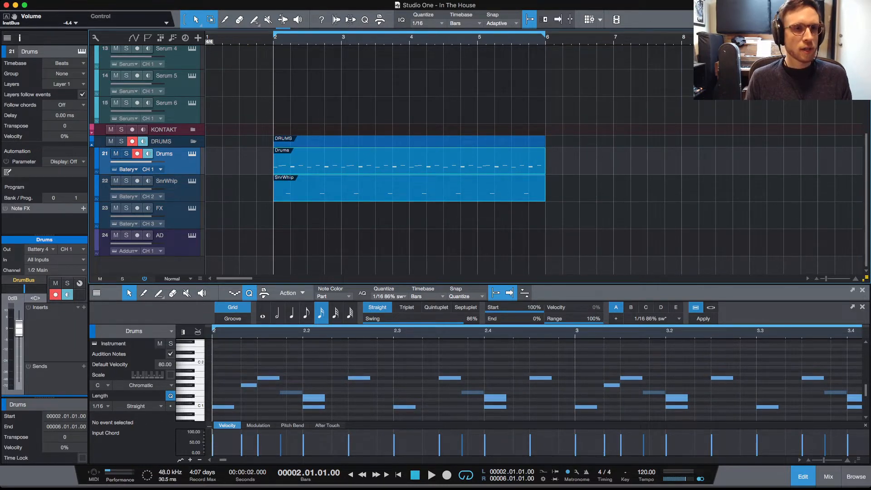
Mute the HouseThing track and play the looped drum pattern with all its notes in view in the note editor
scroll(477, 159, "up", 5)
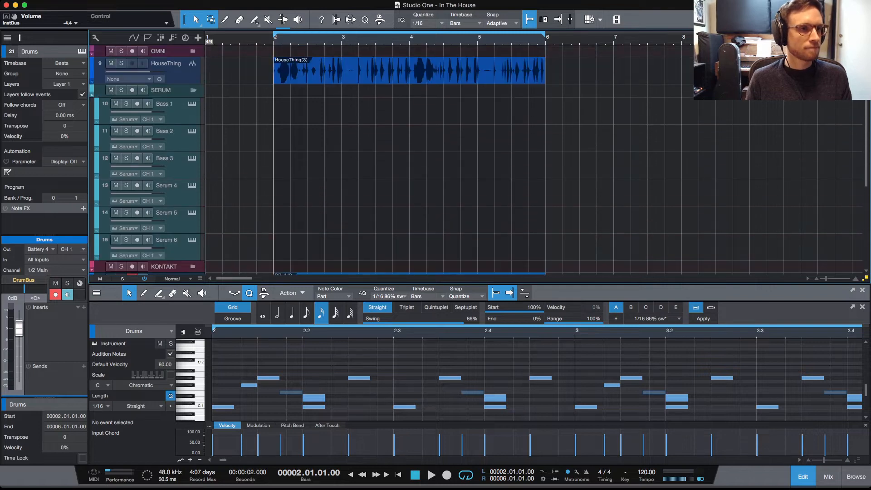
left_click(110, 64)
key("space")
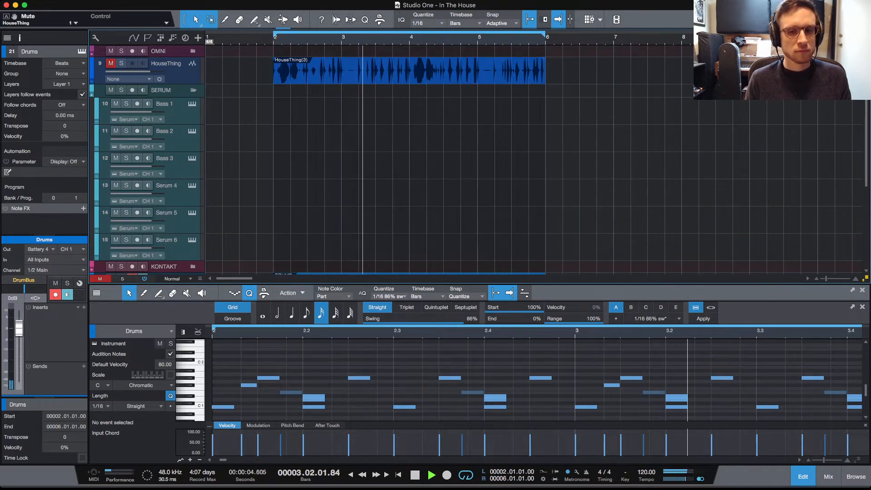
scroll(476, 159, "down", 5)
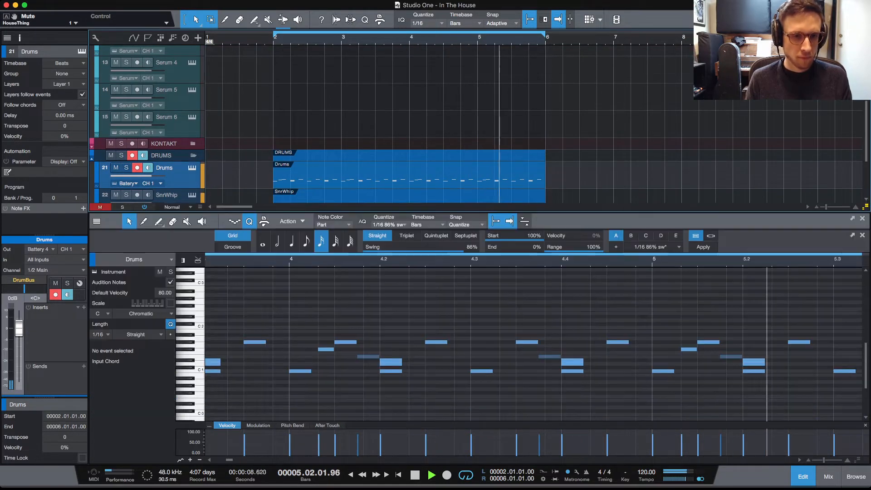
key("w")
key("w")
key("w")
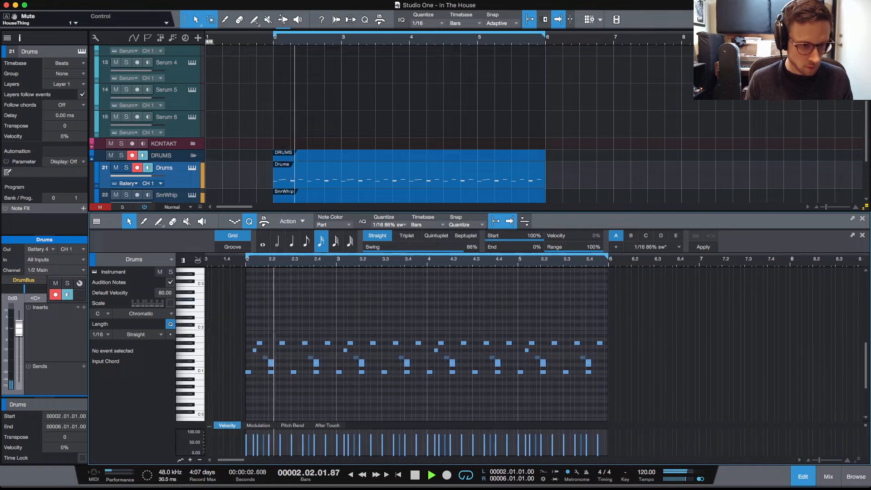
key("space")
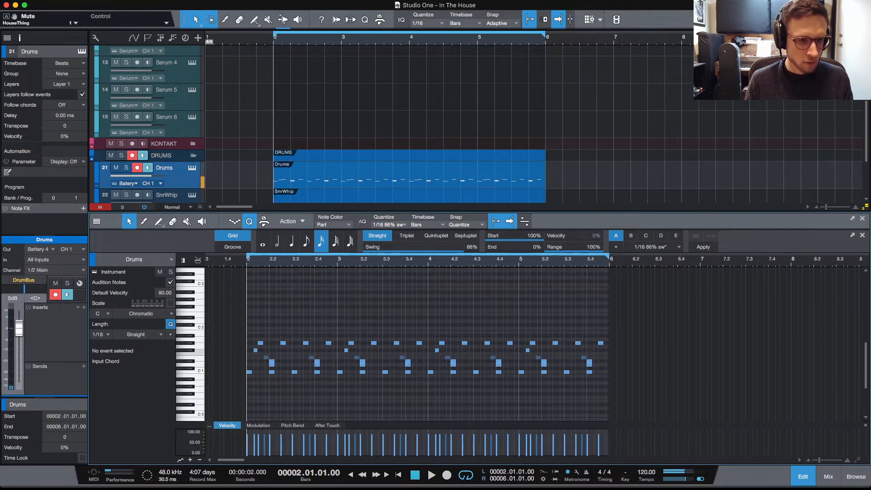
Delete the F#1 note at 3.1.2 from the Drums clip and play the drum pattern back
left_click(346, 350)
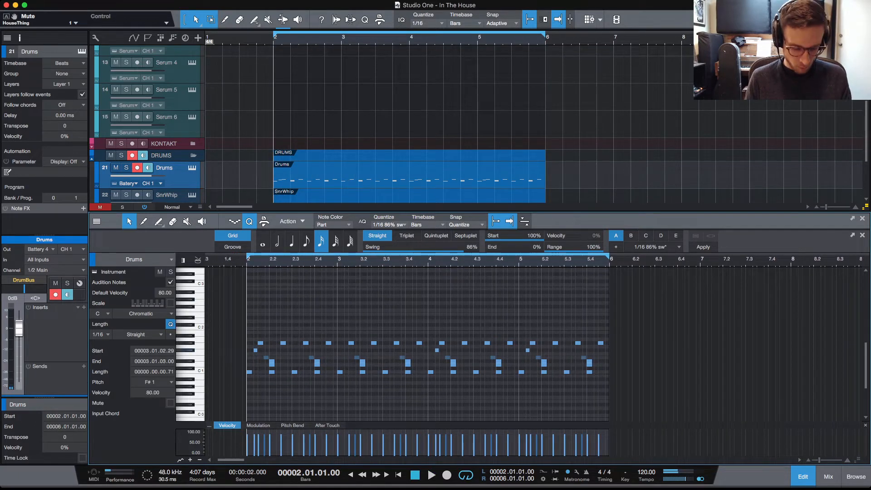
key("Escape")
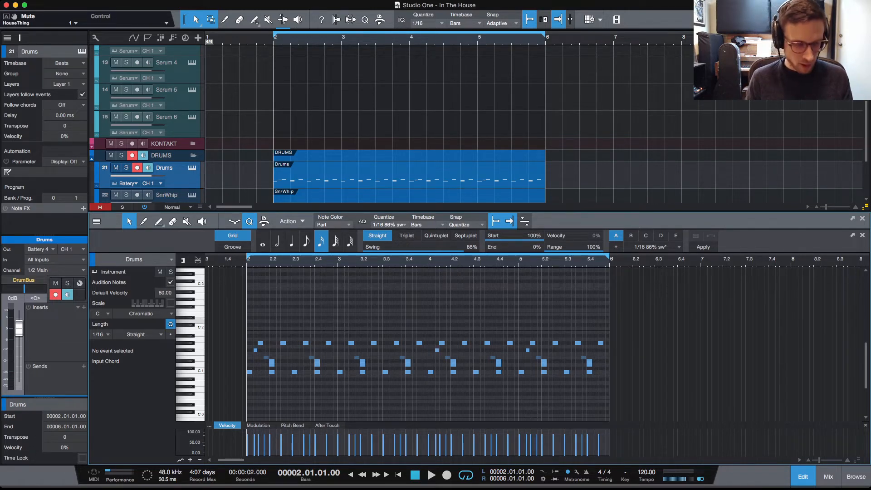
key("e")
key("e")
key("e")
scroll(533, 341, "left", 3)
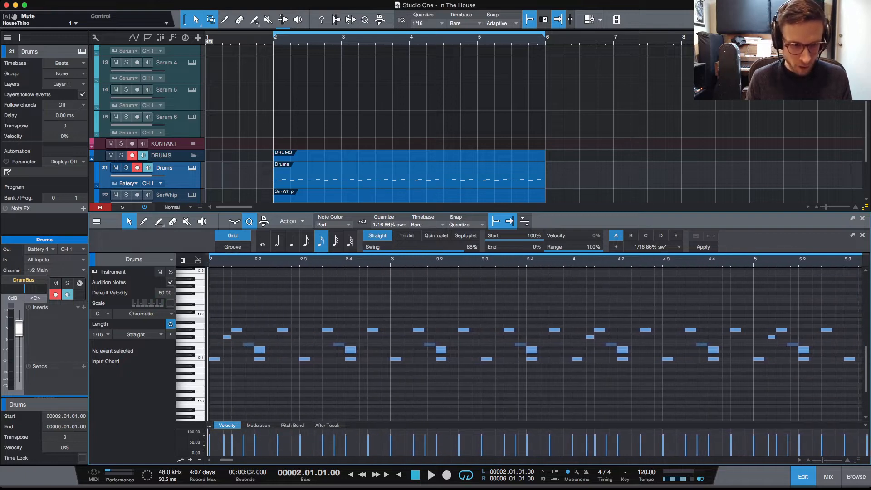
key("space")
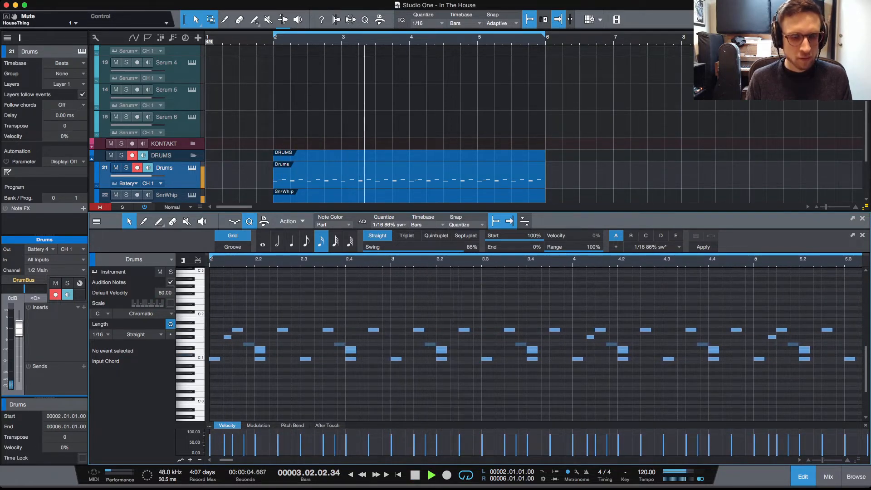
key("space")
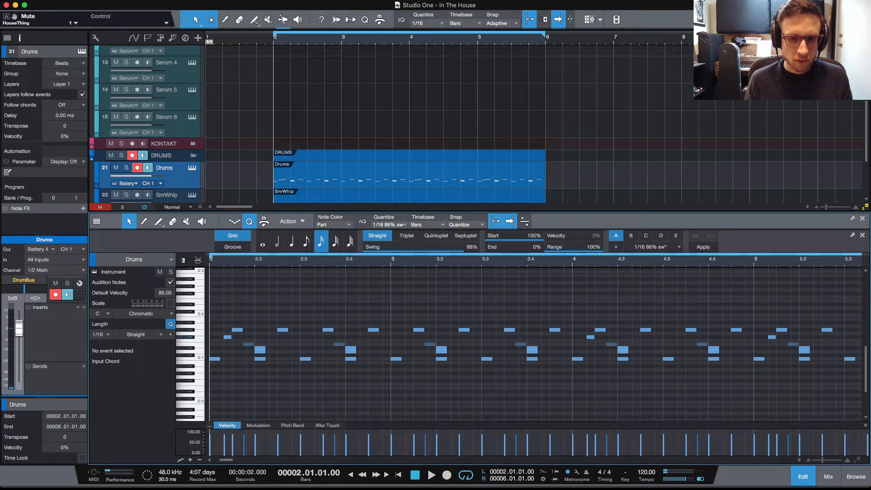
Add an A1 note at 3.4.4 to the Drums clip and play the pattern back
double_click(568, 325)
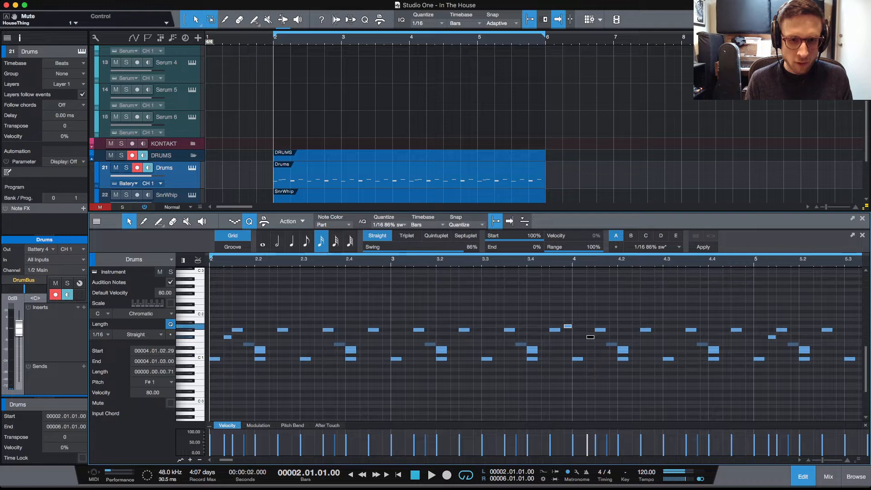
key("space")
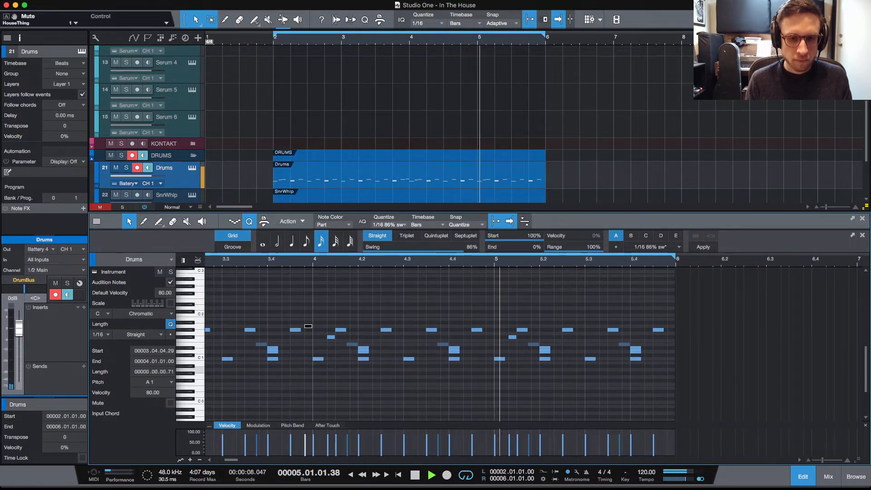
key("space")
Move the F#1 note at 5.1.2 to F1 at 5.4.4 in the Drums clip and play the loop
left_click(512, 337)
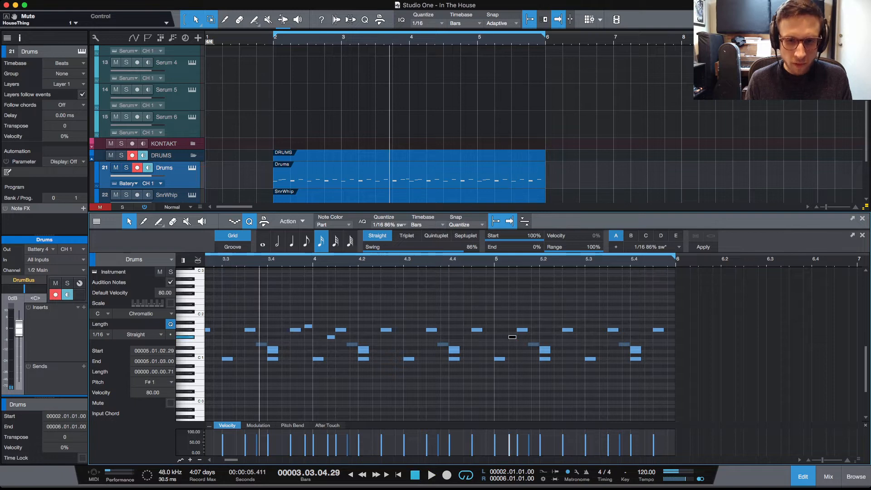
left_click_drag(694, 337, 671, 340)
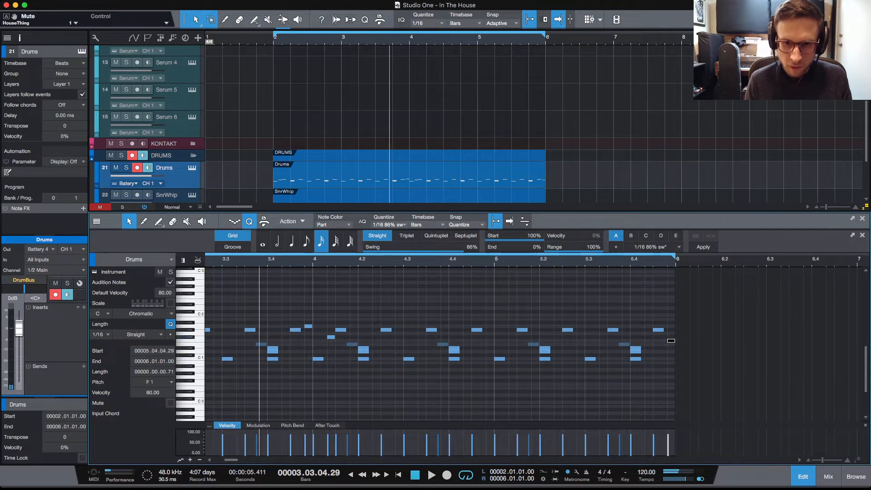
key("space")
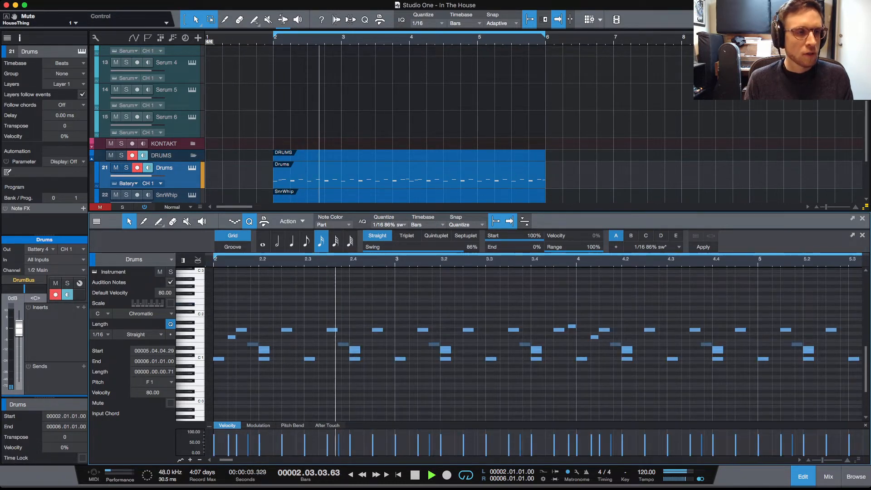
key("space")
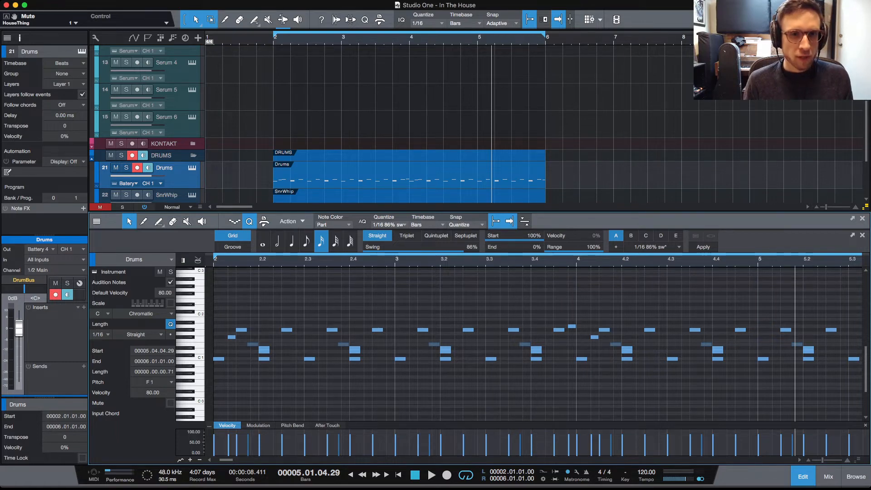
Solo the SnrWhip track and play the loop from bar 2
scroll(476, 123, "down", 2)
scroll(476, 122, "down", 1)
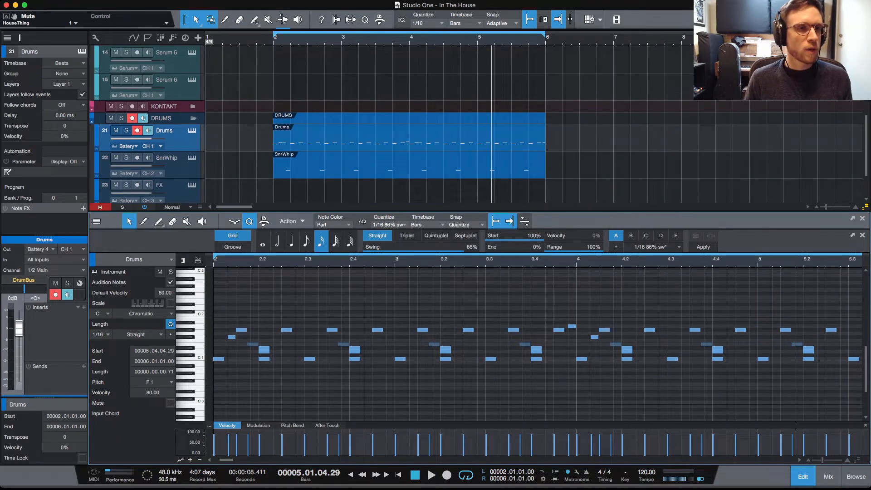
key("comma")
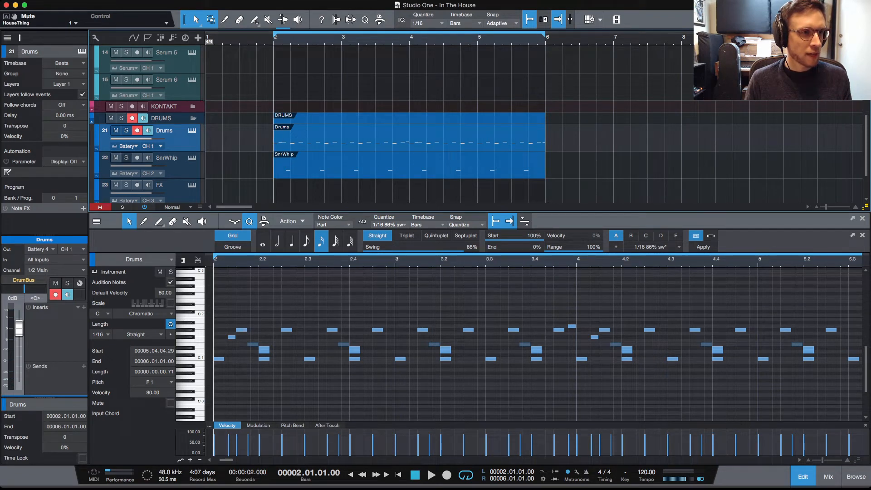
key("s")
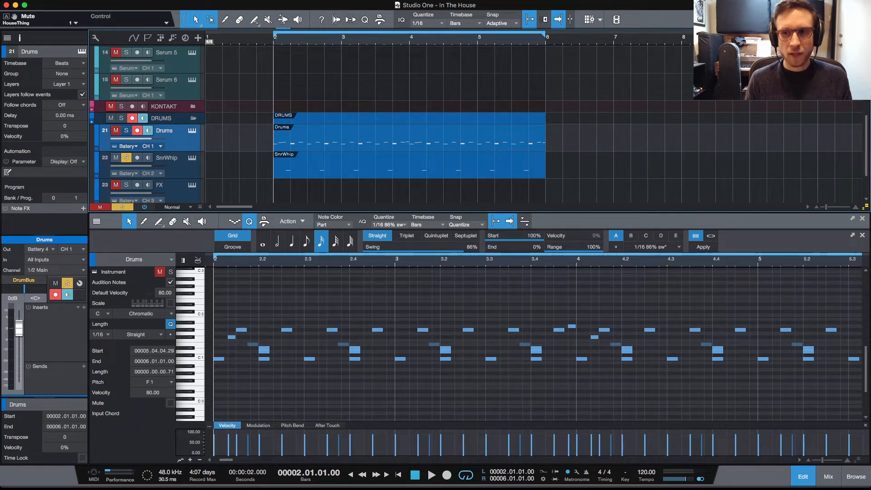
key("space")
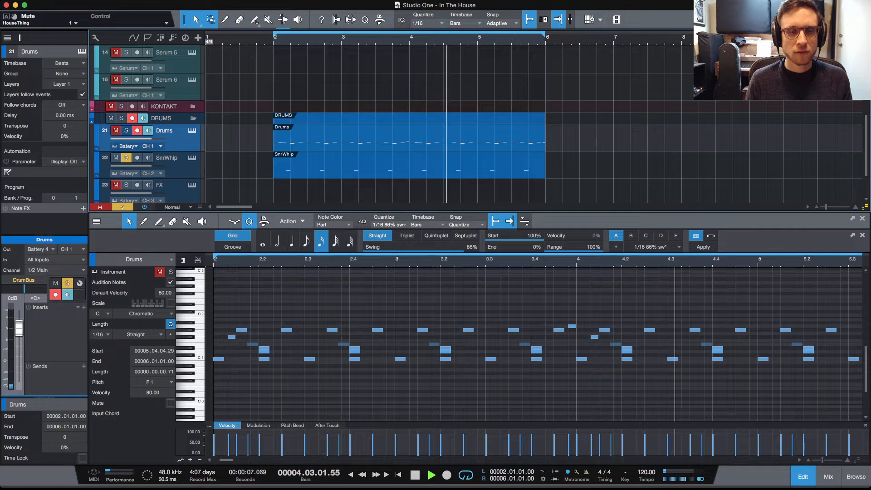
key("space")
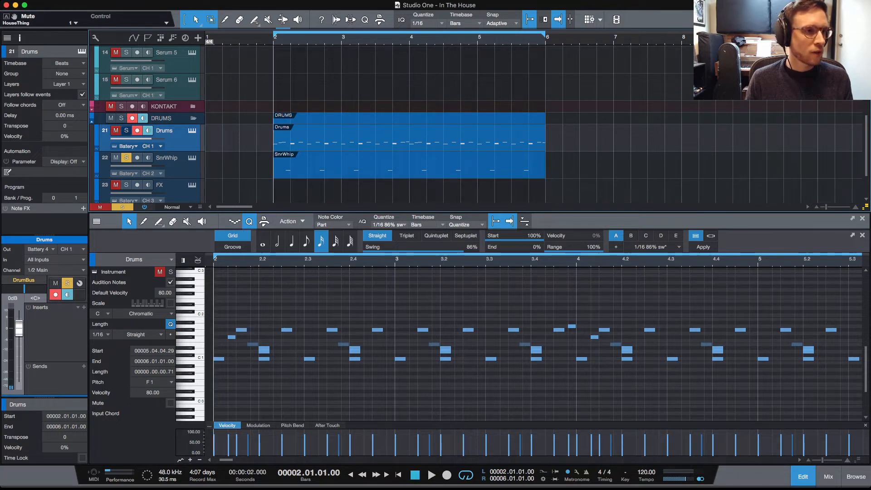
Show the mixer and select the Drums, SnrWhip and FX tracks together, trying playback with only FX soloed
key("m")
key("s")
left_click(829, 477)
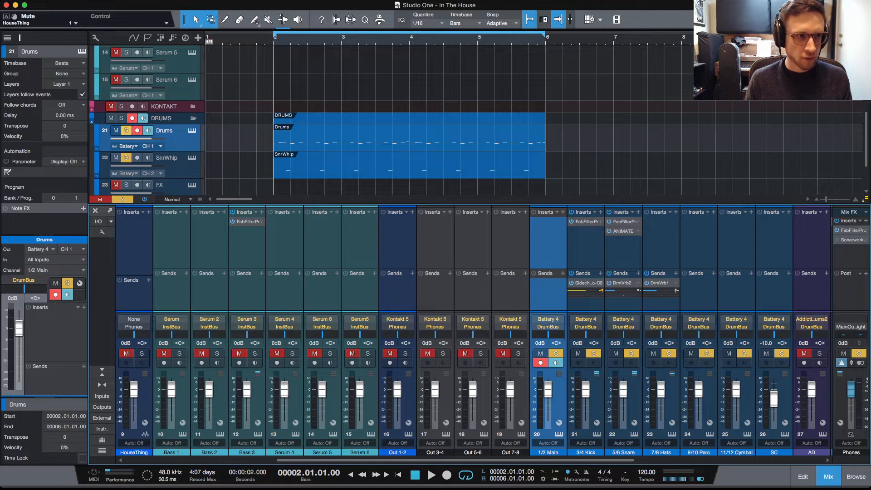
key("s")
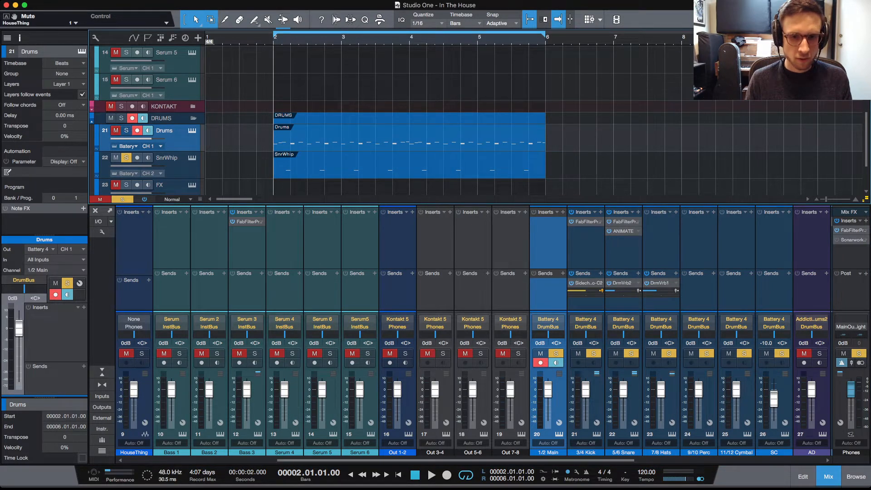
key("Down")
key("Down")
key("space")
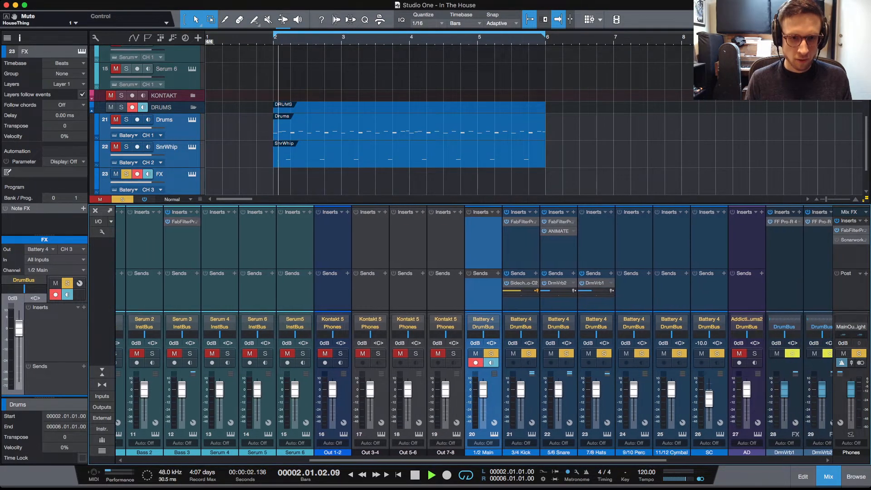
key("space")
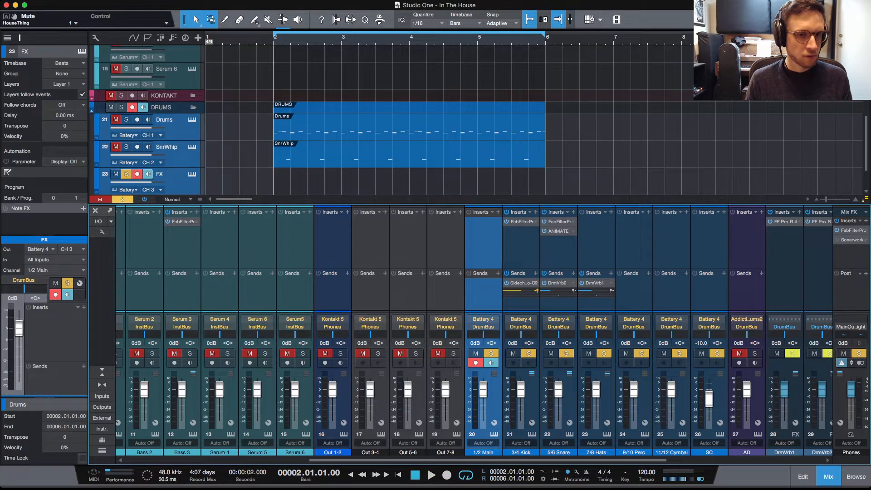
Play the loop with the Drums, SnrWhip and FX tracks soloed, and clear every solo
key("s")
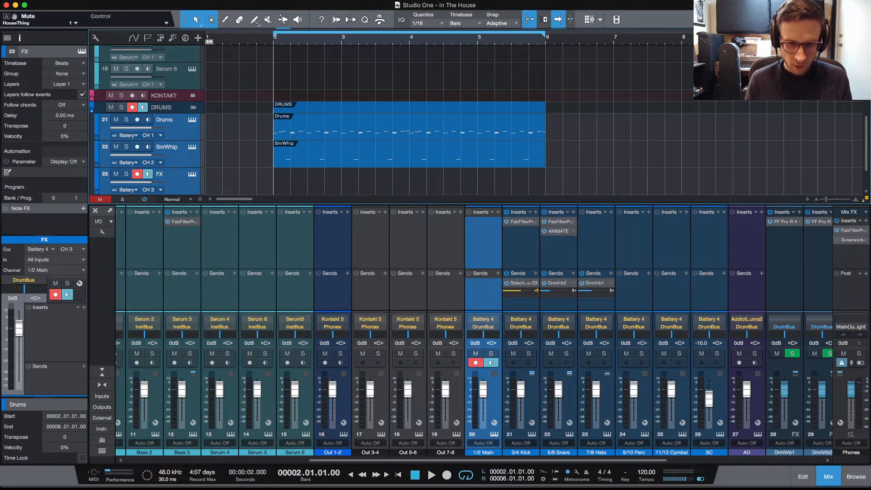
key("s")
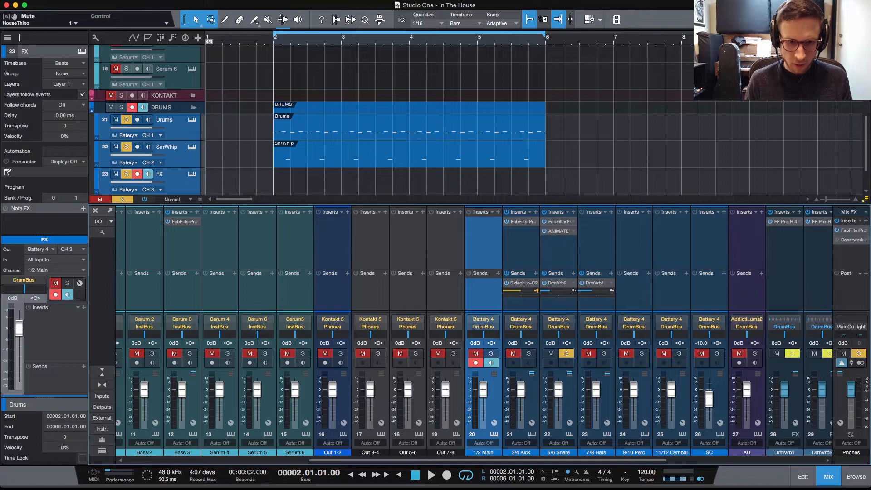
key("space")
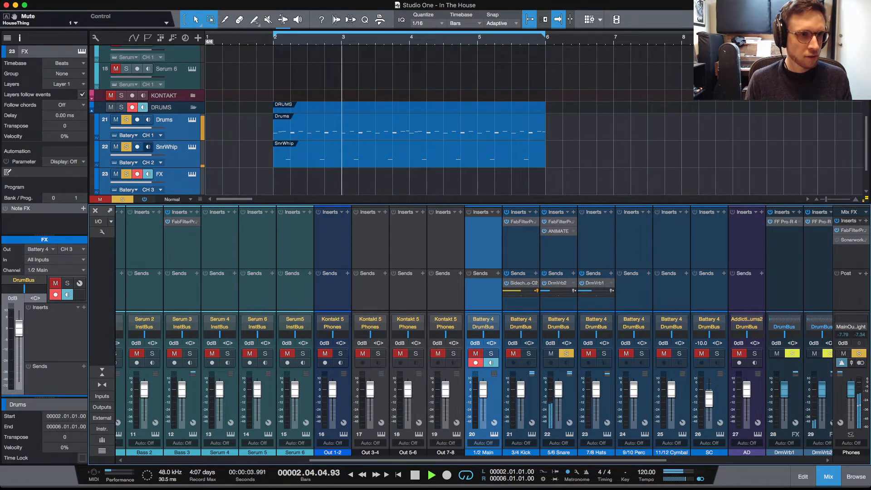
key("space")
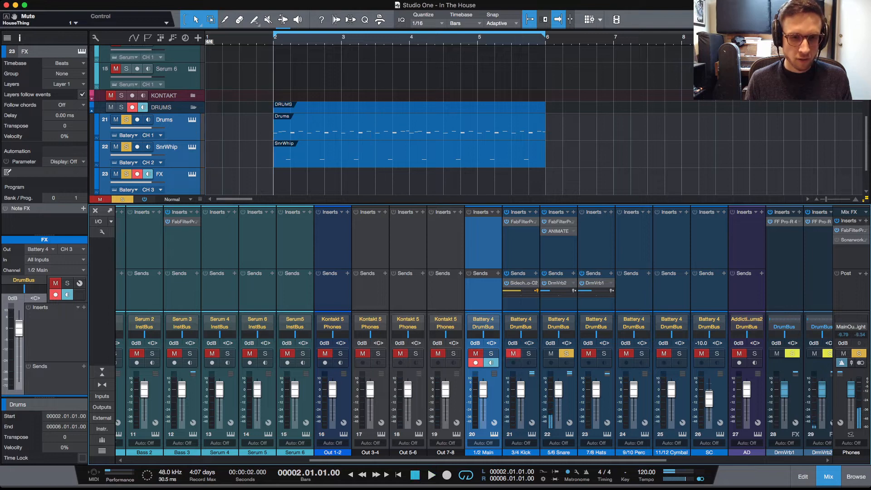
key("space")
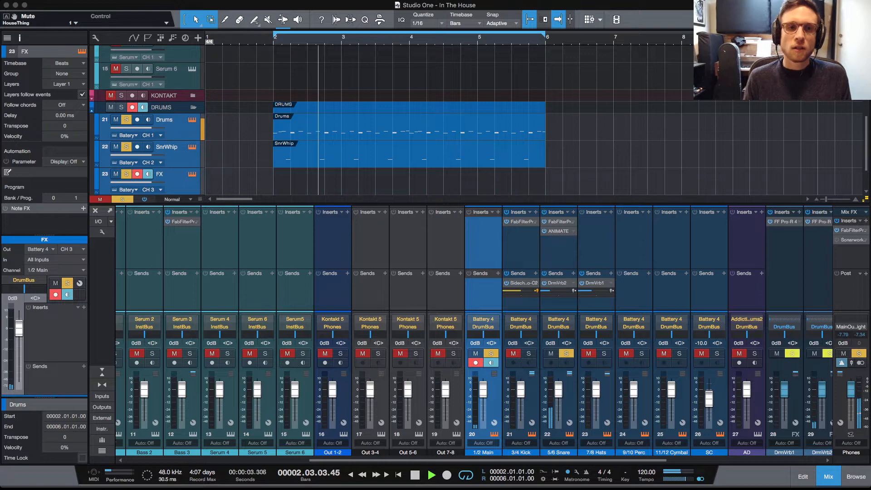
key("space")
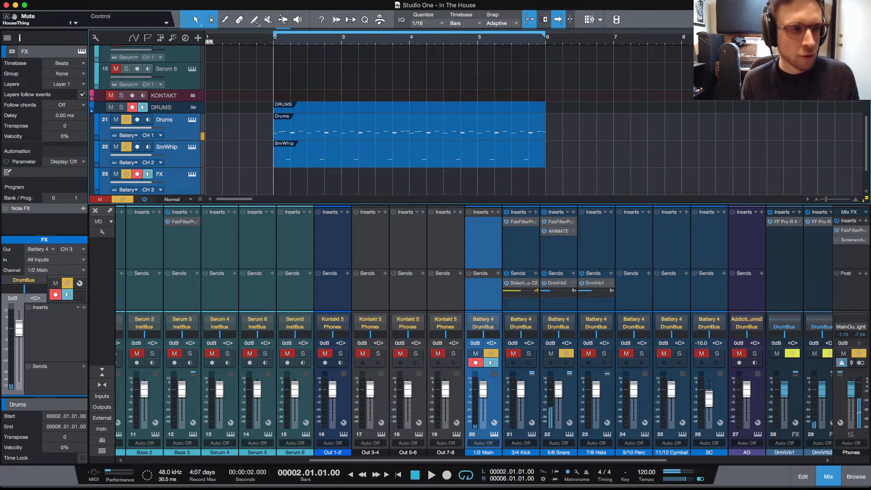
left_click(123, 199)
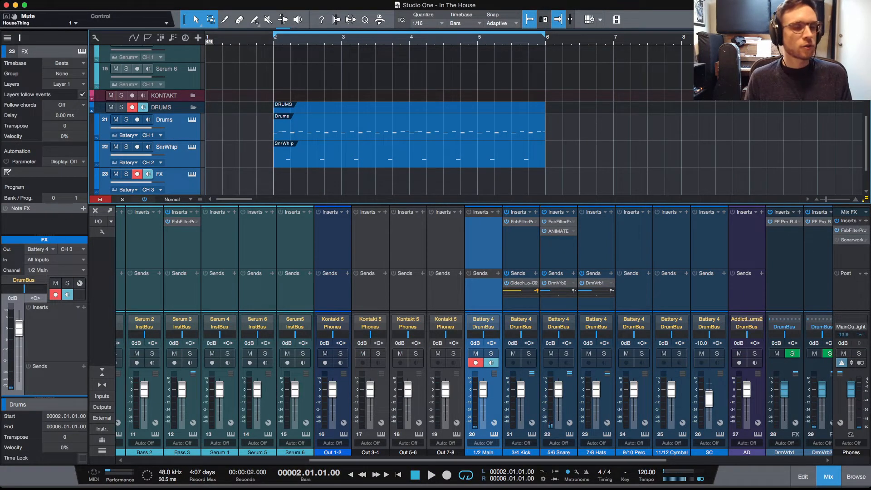
Play the full drum loop, and listen to the HouseThing track on its own by unmuting and soloing it
scroll(372, 120, "up", 5)
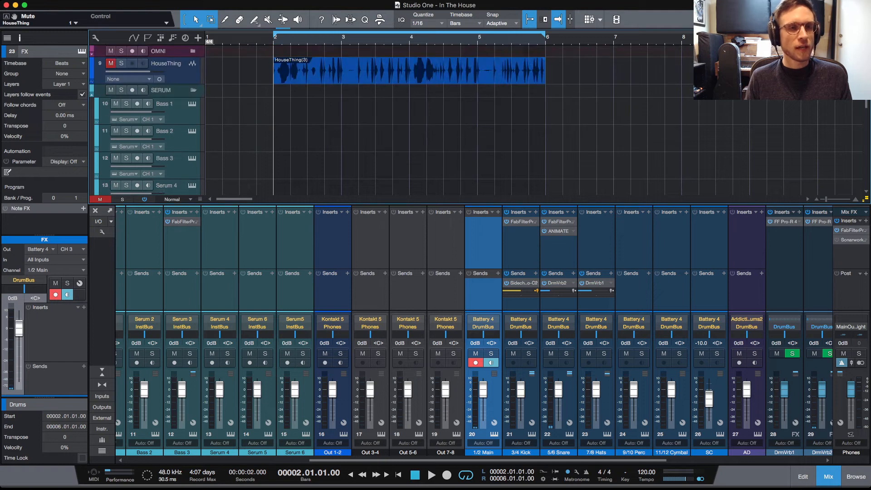
scroll(474, 120, "down", 10)
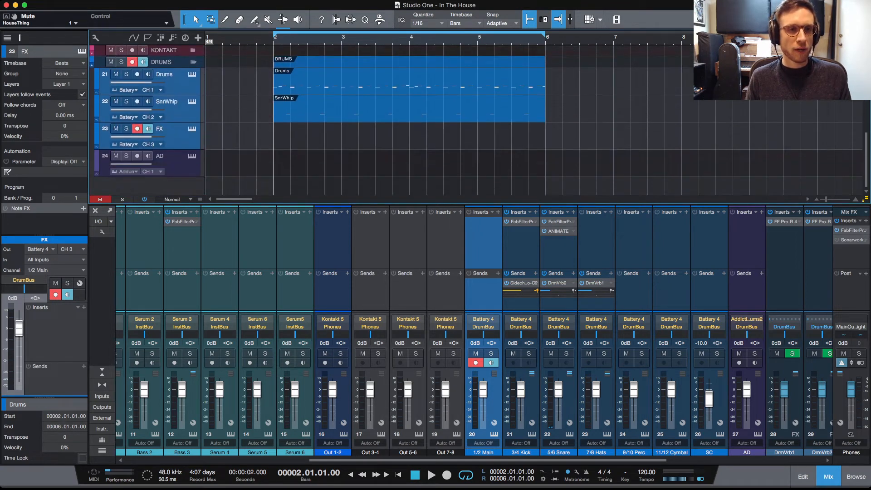
scroll(474, 120, "up", 10)
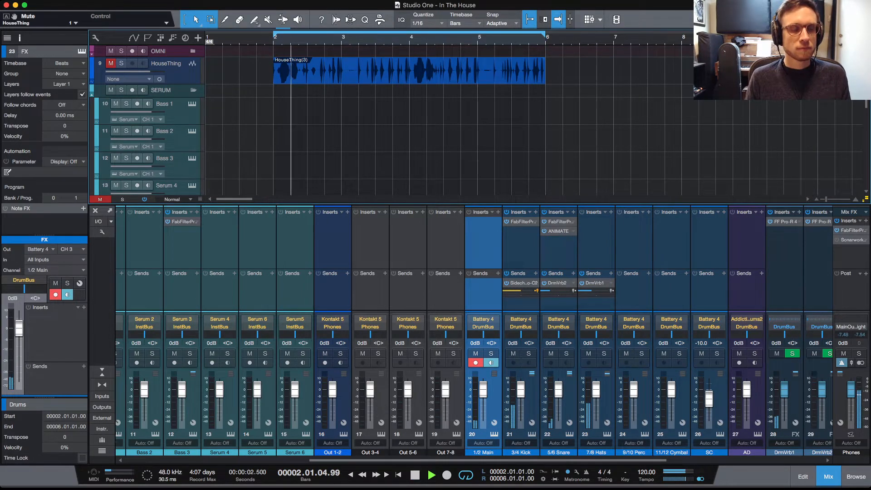
key("space")
key("shift+m")
key("shift+s")
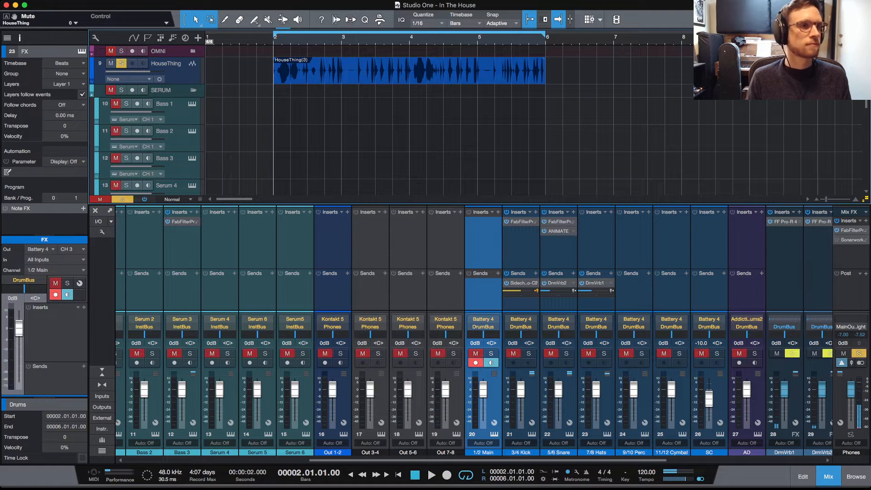
key("space")
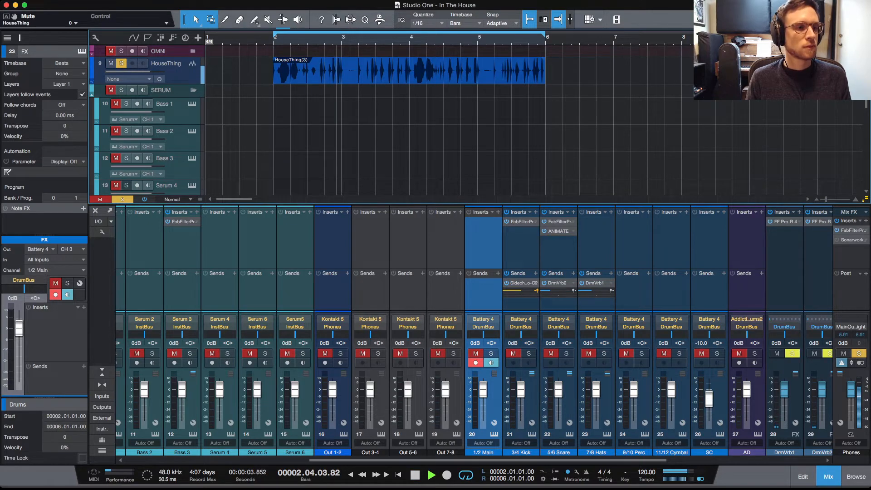
key("space")
Clear the HouseThing solo, mute the track again and play the drums alone
key("shift+s")
key("shift+m")
key("space")
key("space")
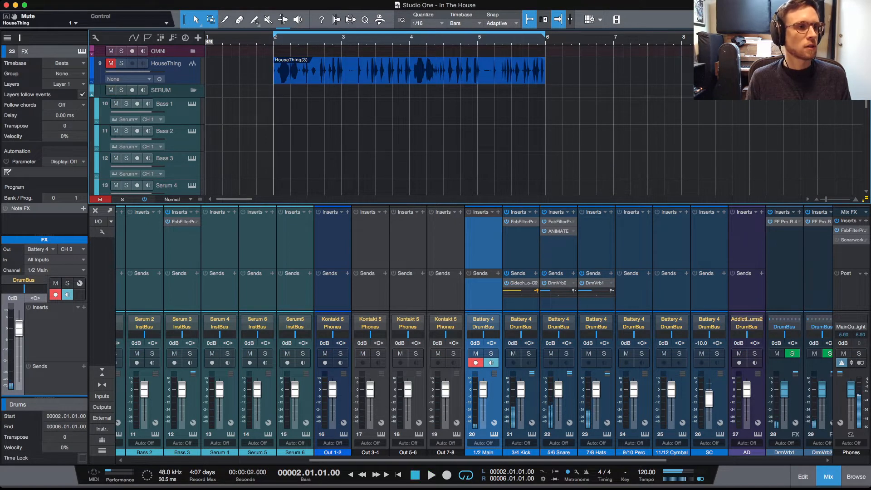
Unmute the HouseThing track and play it together with the drum pattern
key("shift+m")
key("space")
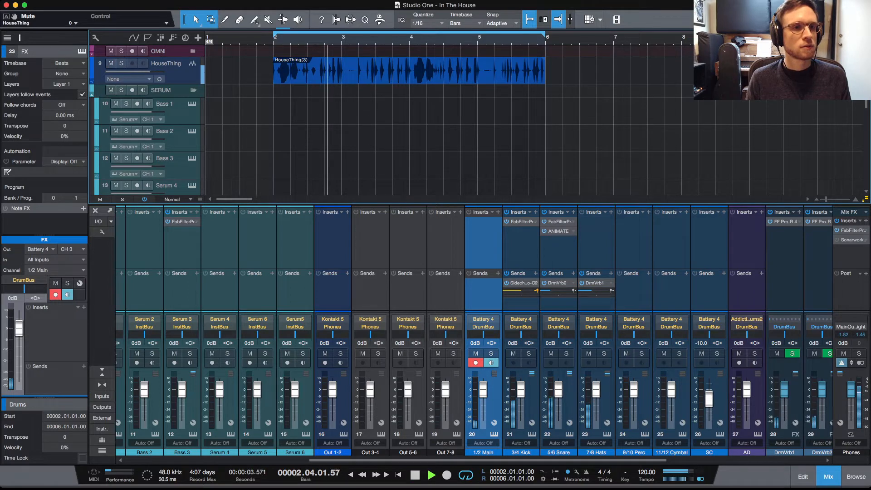
key("space")
key("space")
key("space")
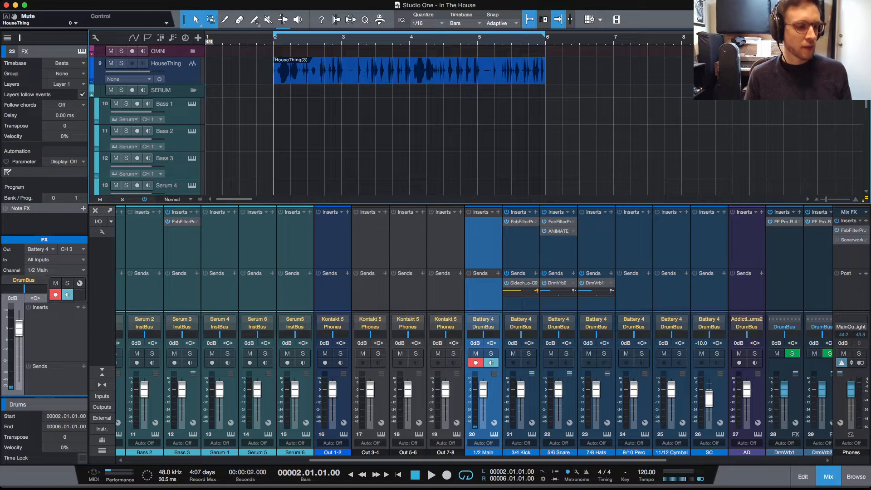
Audition the Bass 1, Bass 2 and Bass 3 instrument tracks in turn, leaving Bass 3 selected
left_click(163, 103)
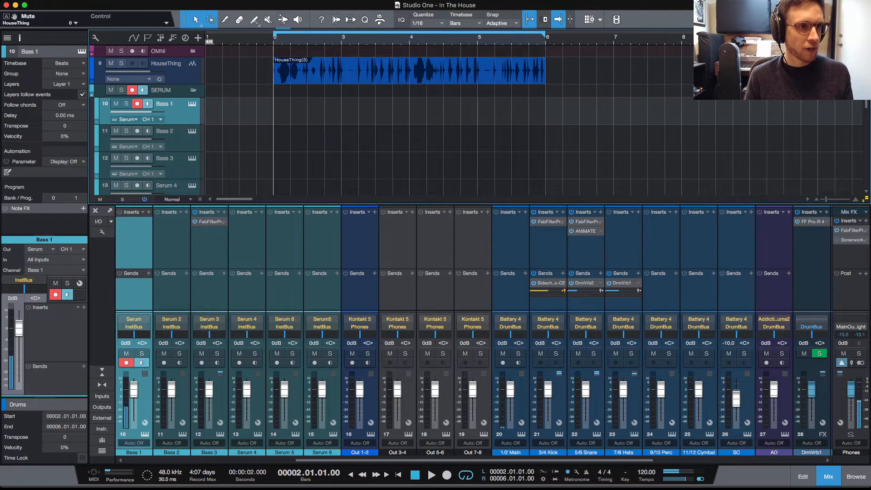
key("Down")
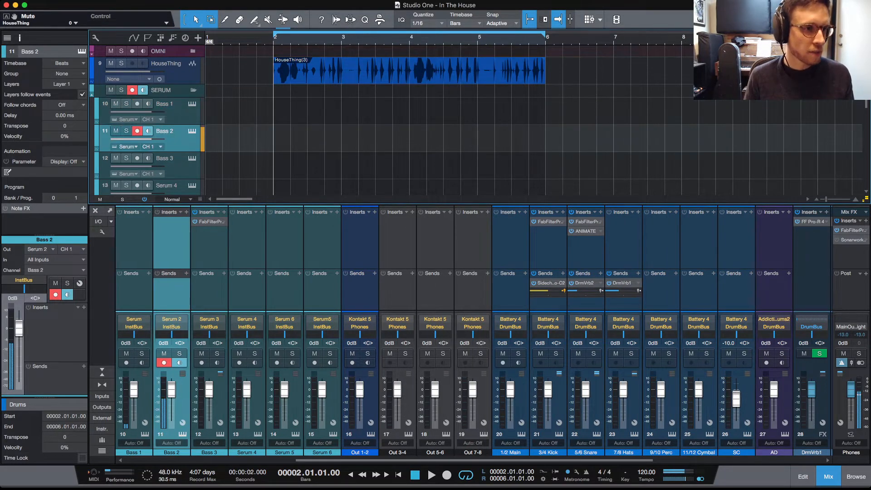
key("Down")
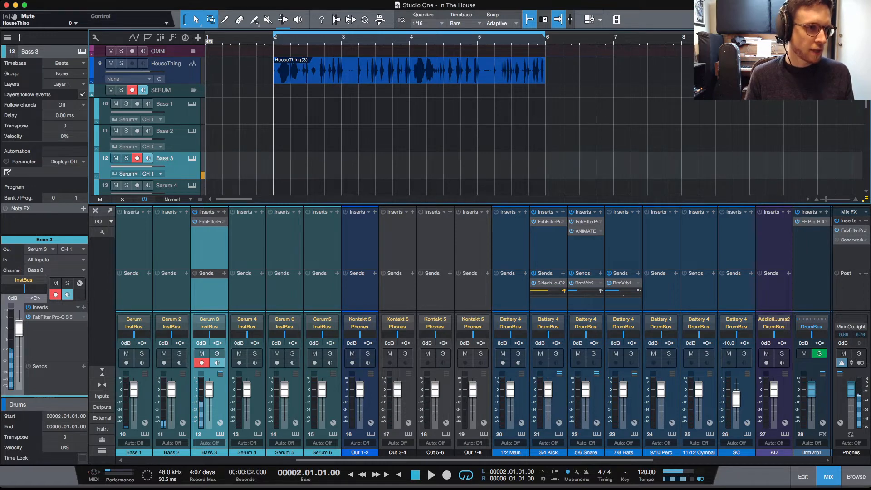
scroll(332, 139, "down", 2)
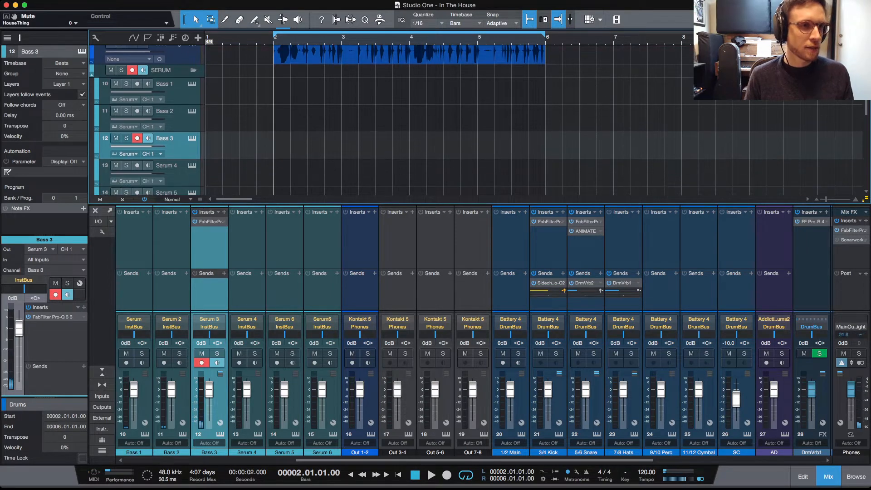
key("space")
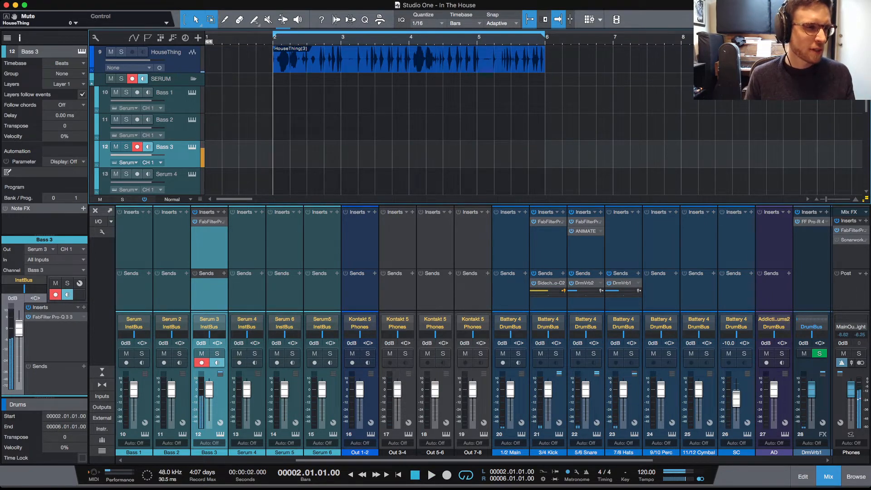
Audition Bass 1 and Bass 2 again, and record a one-bar bass phrase in bar 2 on the Bass 3 track
left_click(168, 92)
left_click(168, 119)
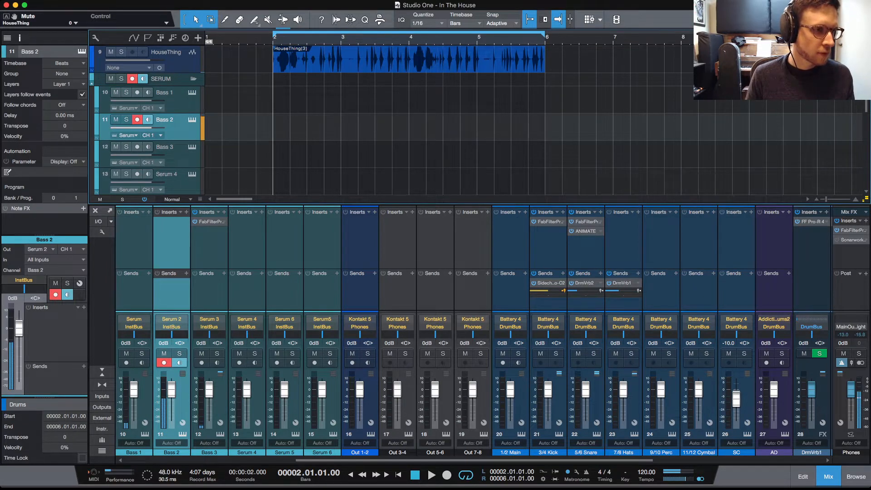
left_click(168, 146)
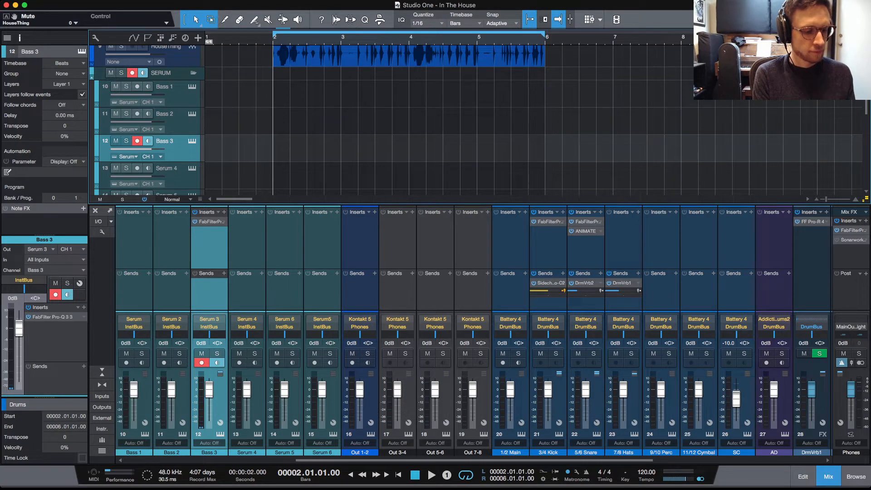
key("space")
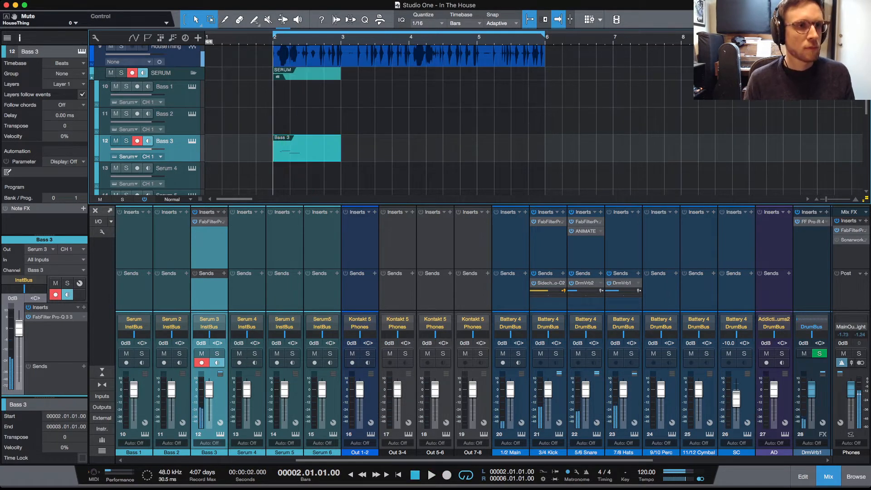
Mute the HouseThing track and play the recorded Bass 3 phrase with the drums
scroll(121, 51, "up", 1)
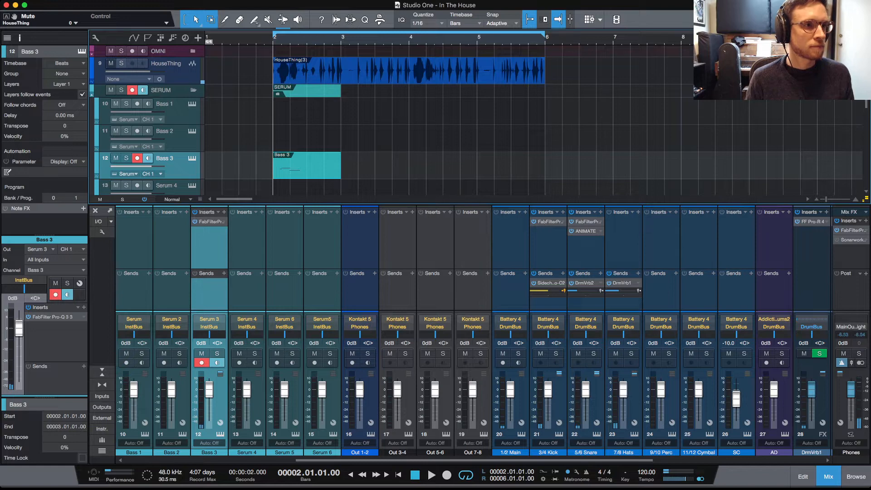
left_click(111, 63)
key("space")
key("space")
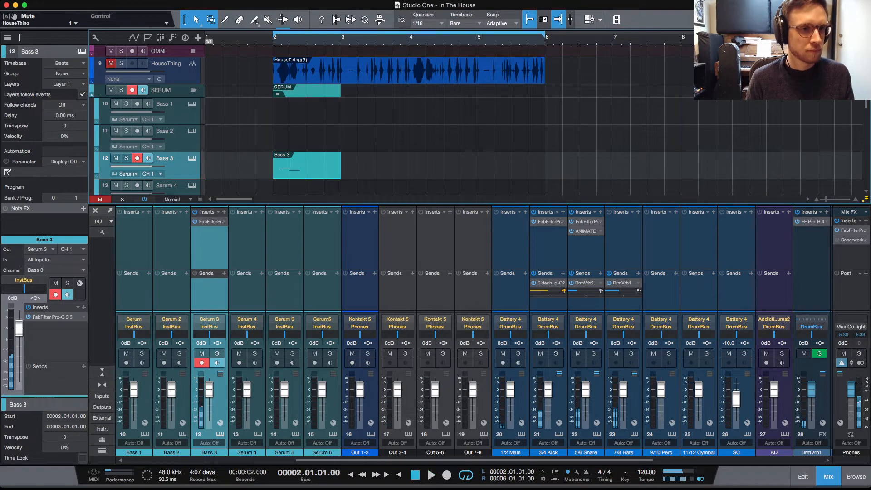
Open the Bass 3 clip in the note editor and play it to check the timing of its notes
key("F2")
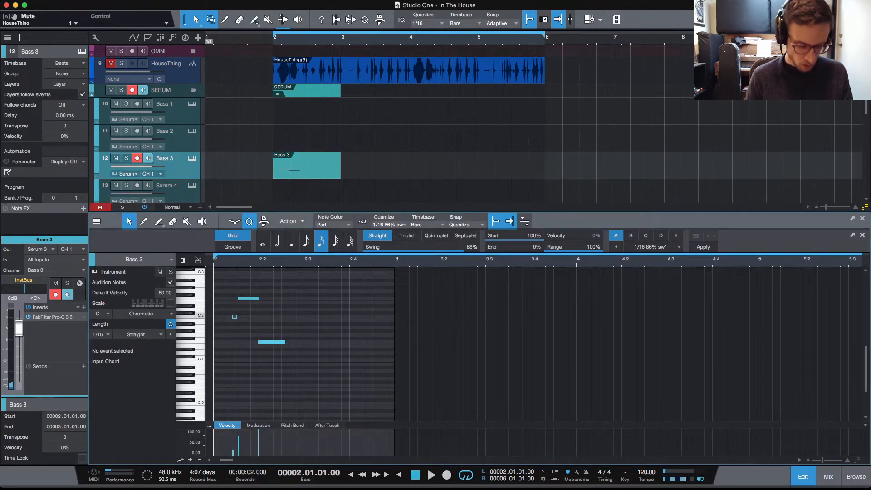
key("e")
scroll(536, 341, "left", 3)
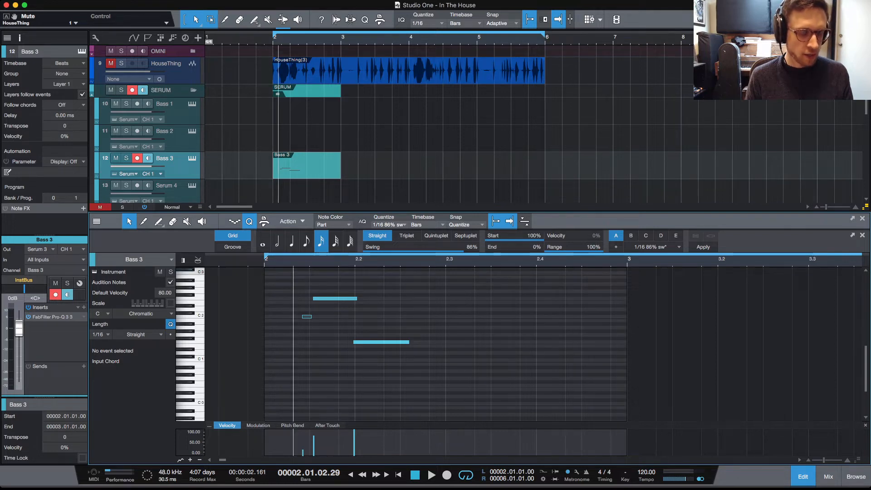
key("space")
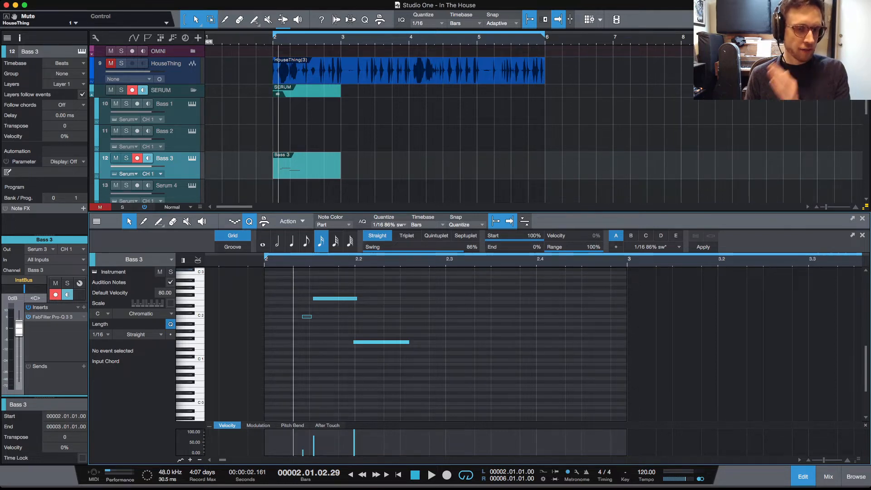
key("space")
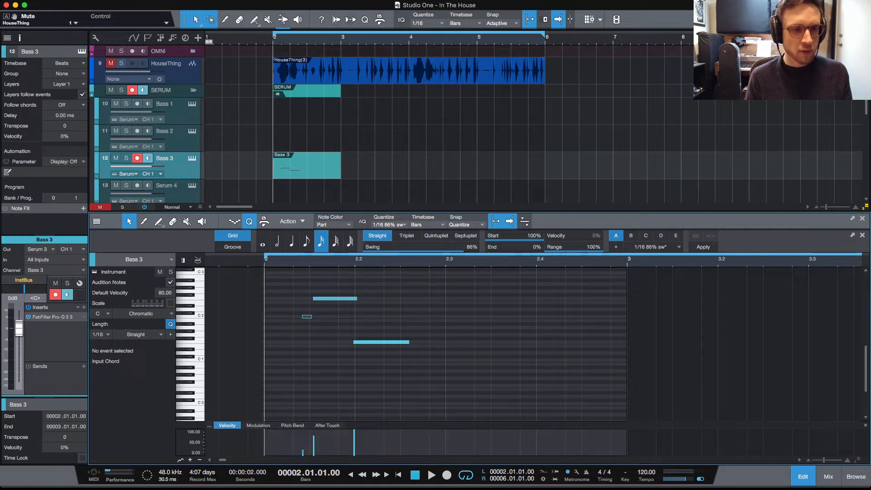
key("space")
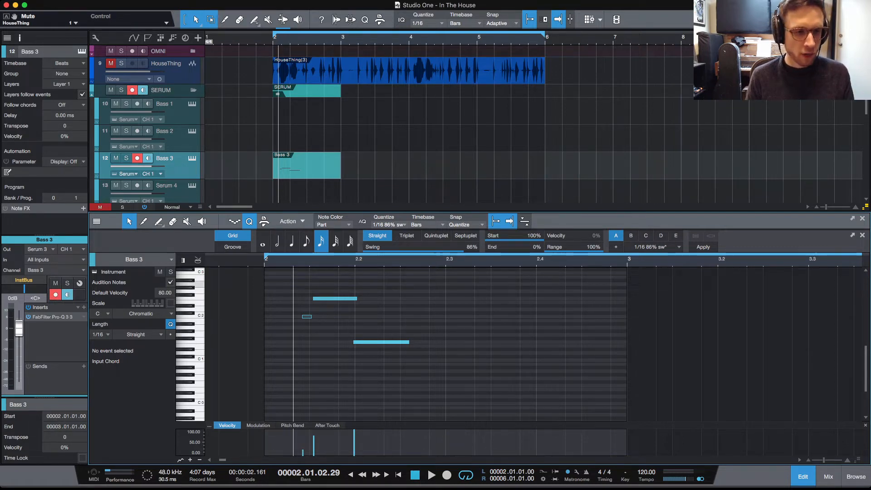
Quantize all Bass 3 notes to 1/16 with 86% swing, and place the C2 note from 2.01.02.29 to 2.01.03.00
key("super+a")
key("q")
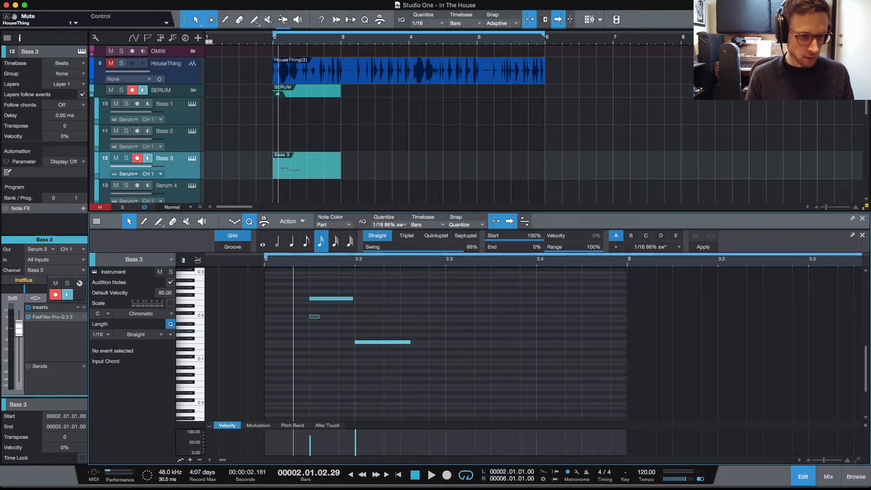
key("super+z")
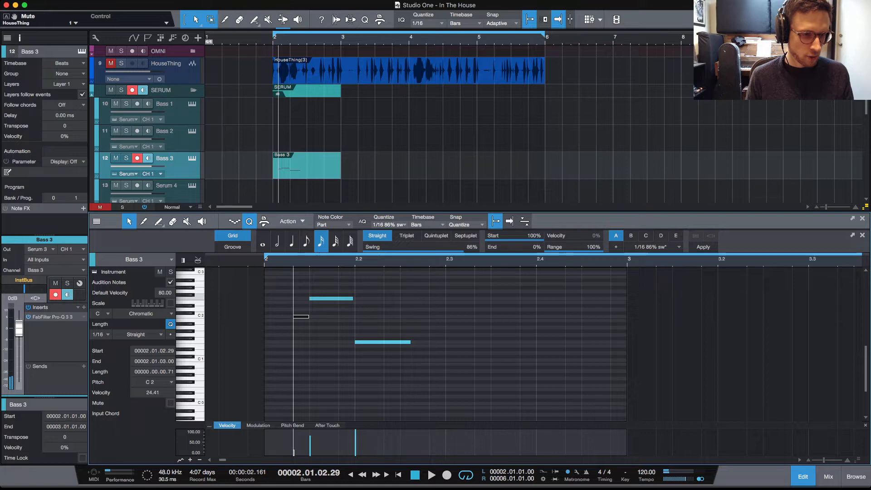
Play the phrase and extend the C2 note to end at 2.01.03.24 so it overlaps the F2 note
key("space")
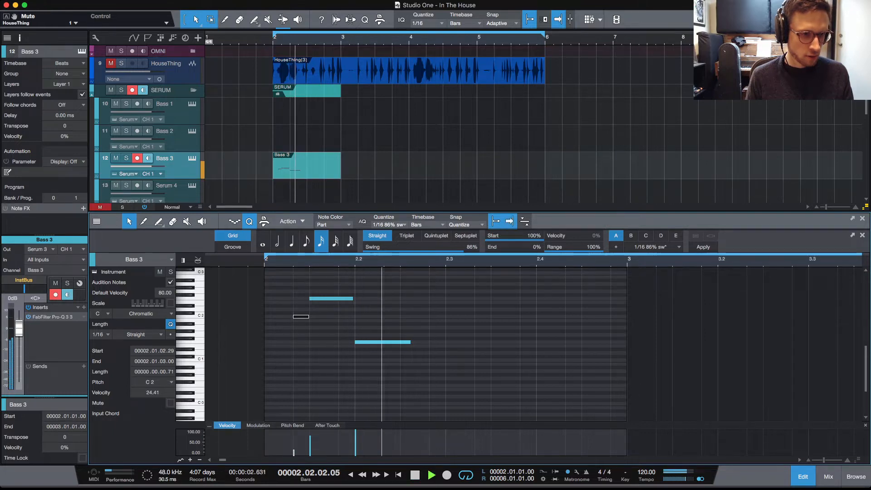
key("space")
key("super+z")
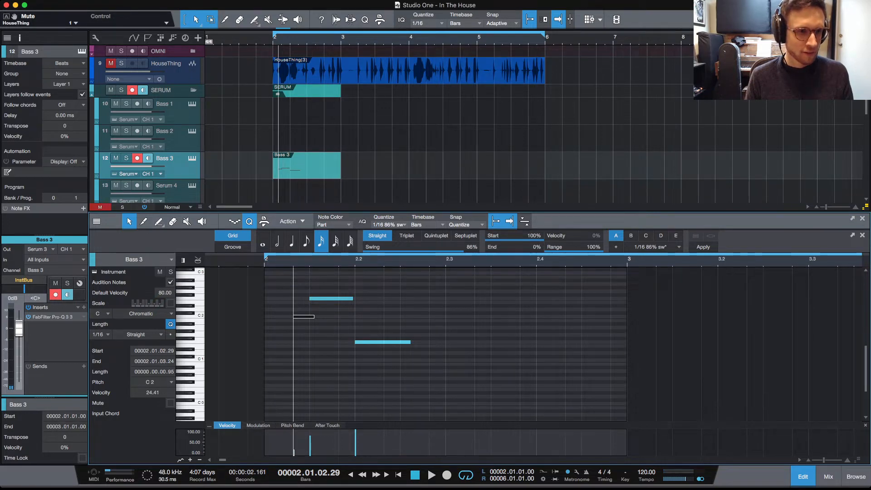
key("space")
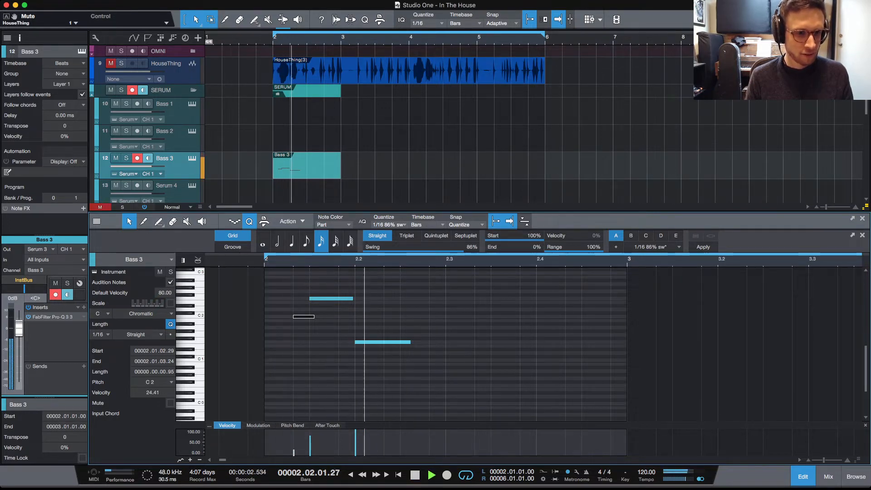
key("space")
Extend the F2 note slightly past beat 2, set the F1 note to end at 2.02.03.00, and replay the phrase
left_click(331, 298)
key("space")
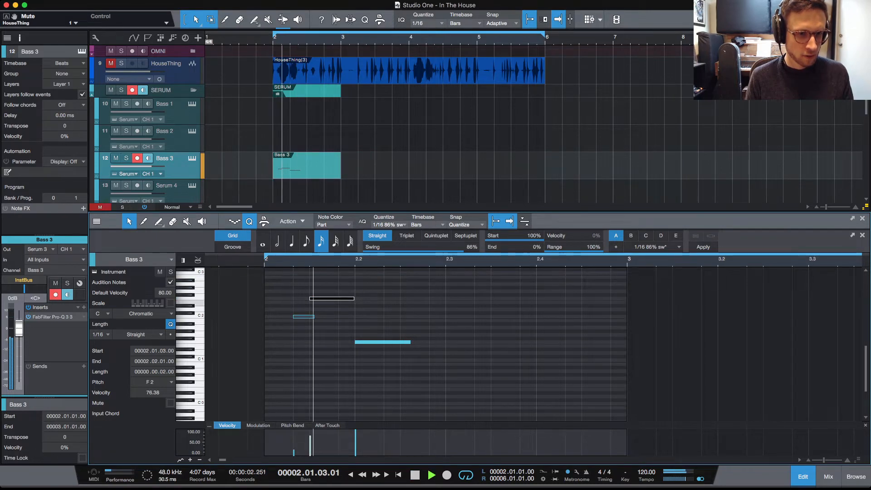
key("space")
left_click(377, 342)
key("space")
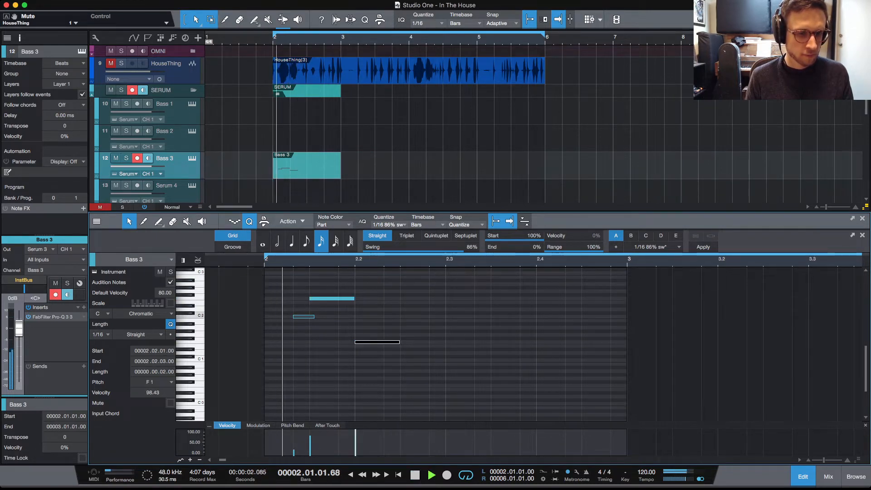
key("space")
key("space")
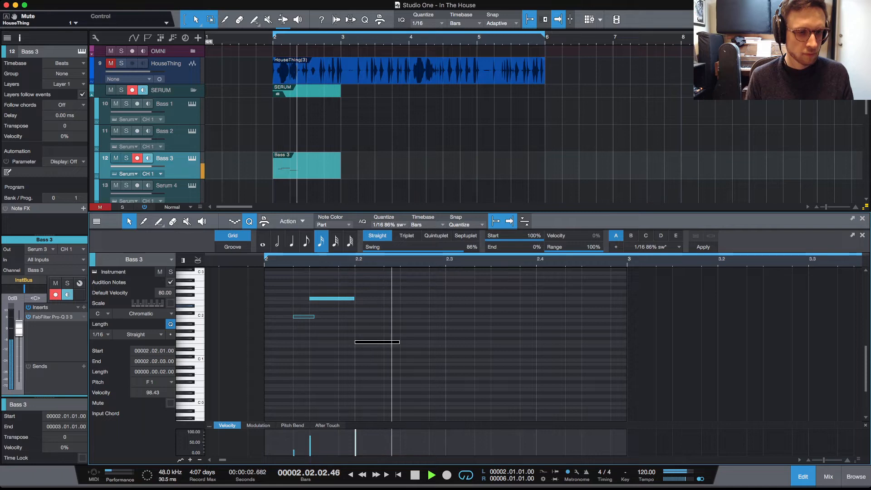
key("space")
key("space")
key("space")
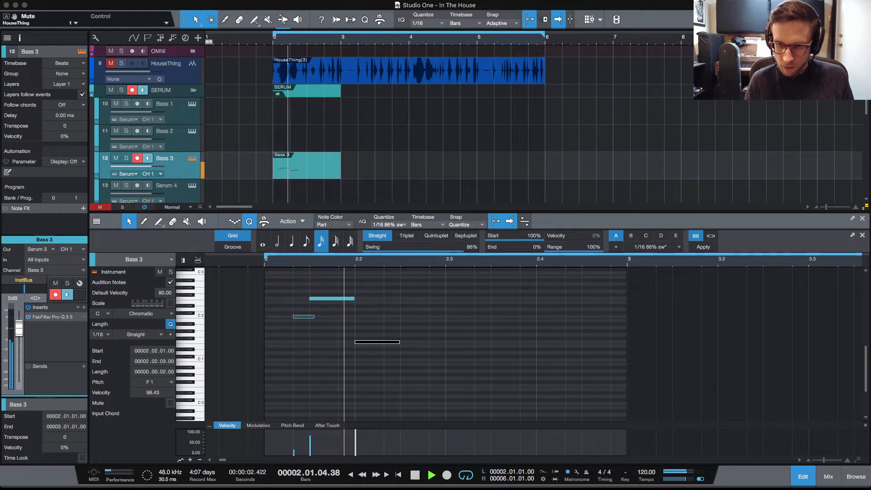
Set the PortTime of Bass 3's Serum instrument to 162 ms, replaying the phrase to judge the glide
key("space")
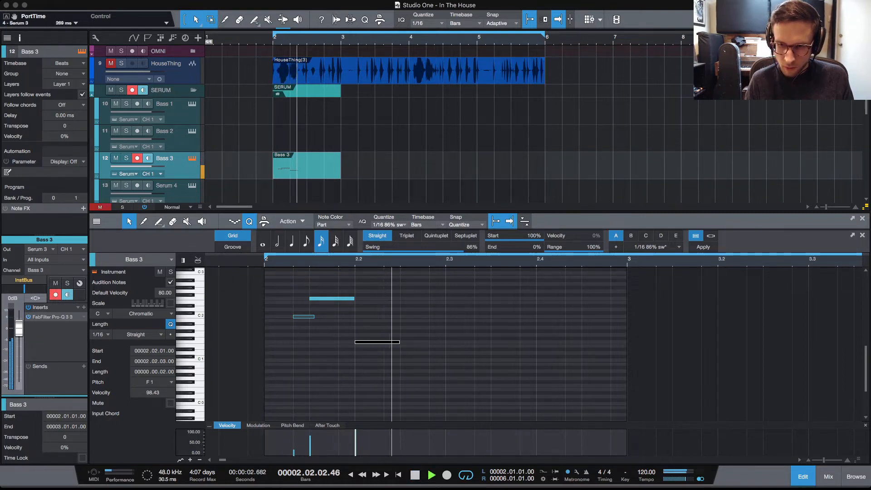
key("space")
key("space")
key("space")
key("space")
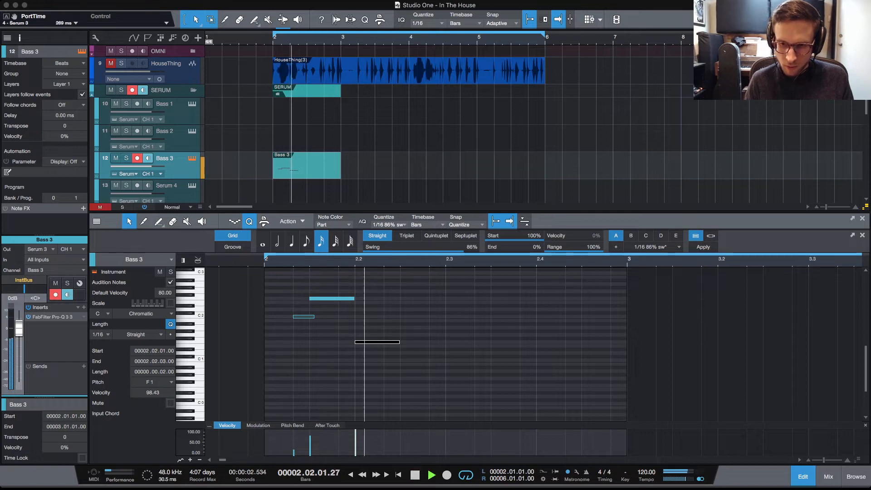
key("space")
key("space")
key("space")
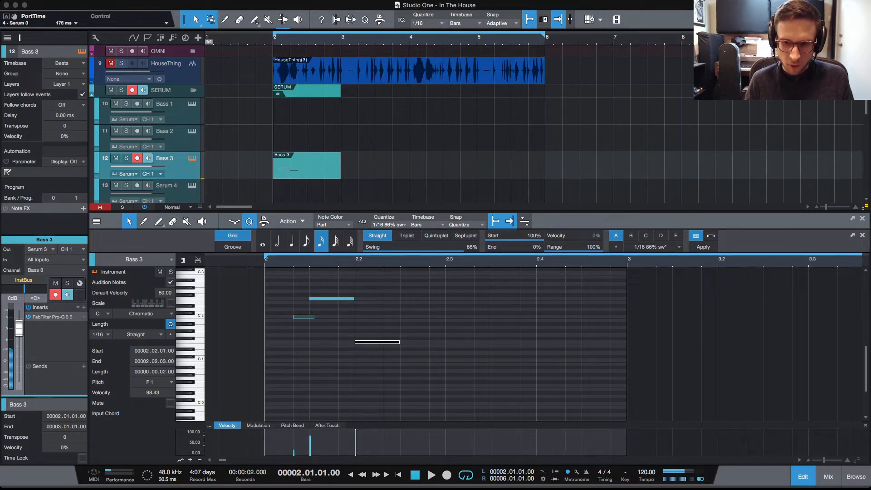
key("space")
key("space")
key("space")
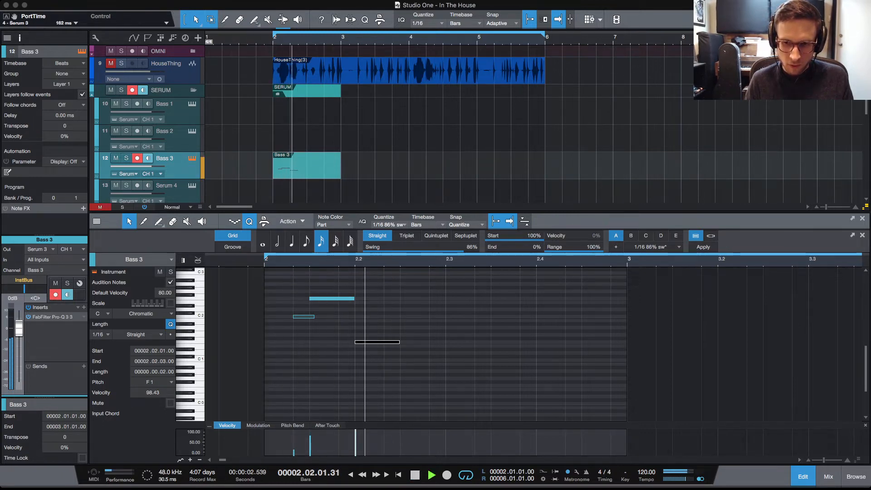
key("space")
key("space")
key("space")
key("Escape")
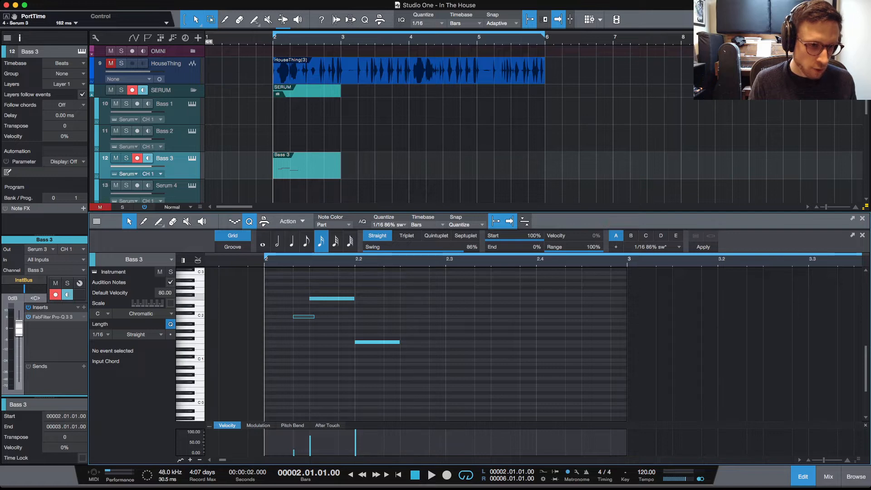
Move the F2 note's start to 2.01.02.88 with its end at 2.02.01.00, and replay the phrase
left_click(331, 298)
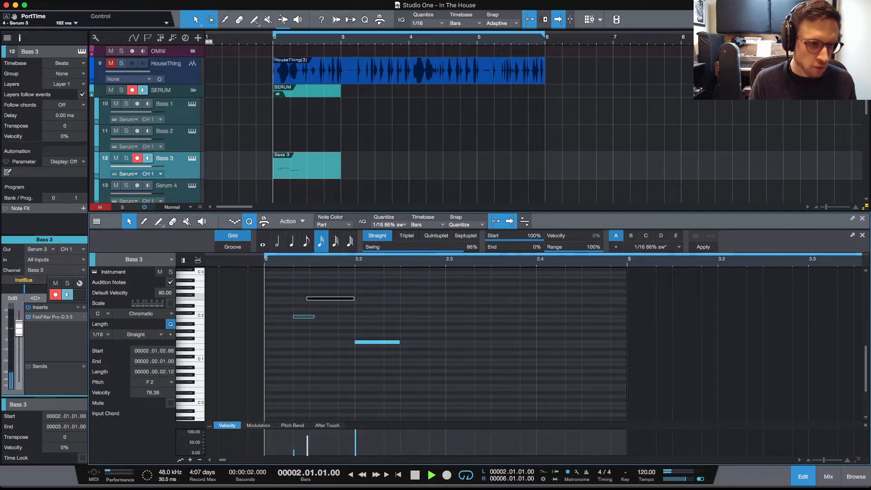
key("space")
key("space")
key("space")
key("space")
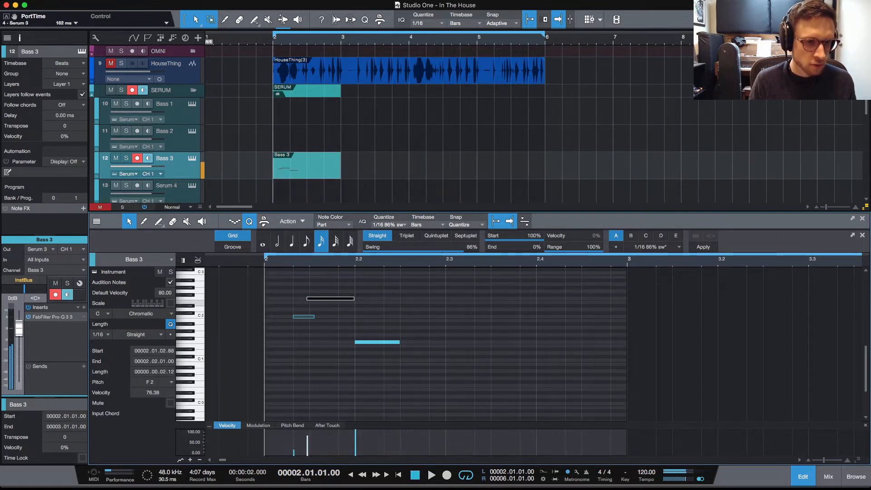
key("space")
key("space")
key("space")
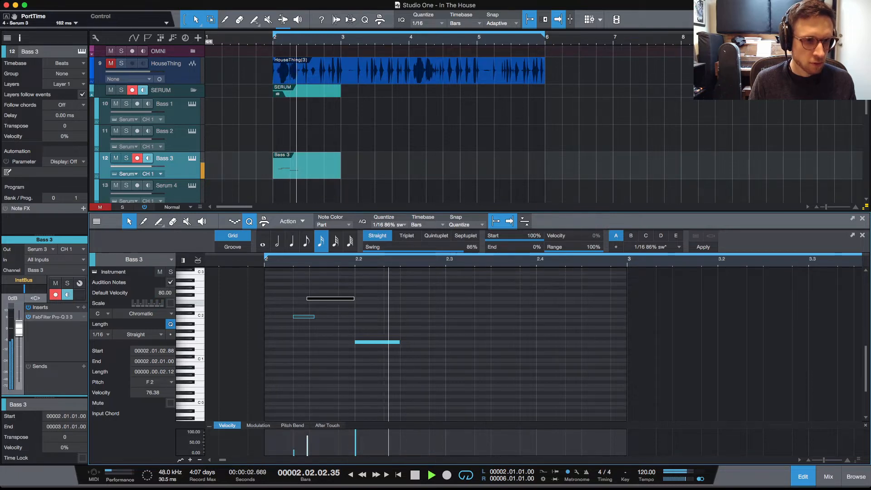
key("space")
left_click(500, 295)
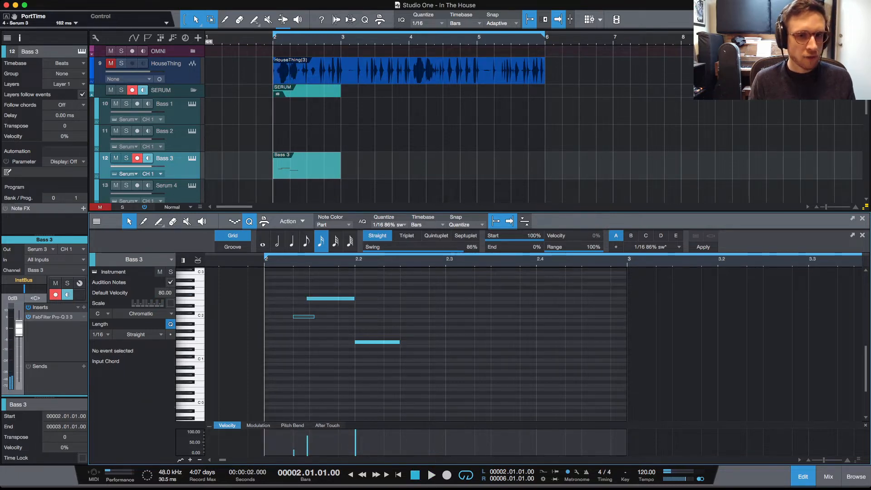
Set the quantize swing to 100% and shift the C2 note to start at 2.01.02.33
left_click_drag(463, 247, 481, 247)
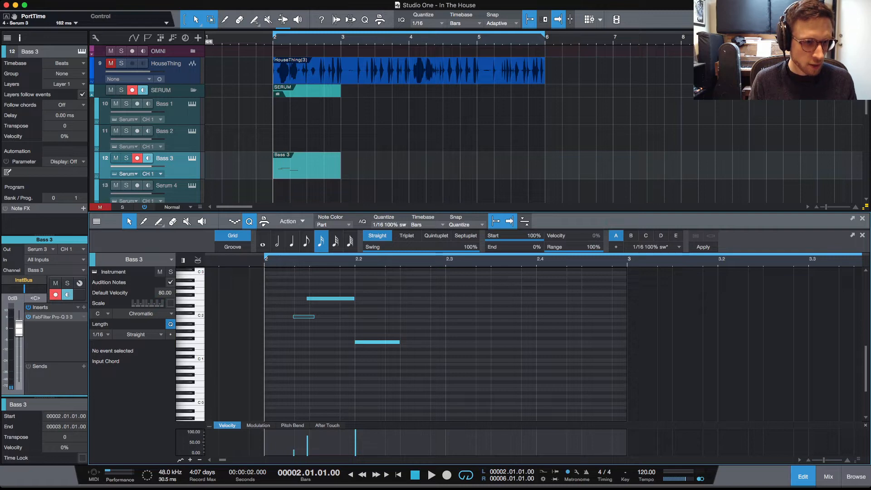
left_click(303, 317)
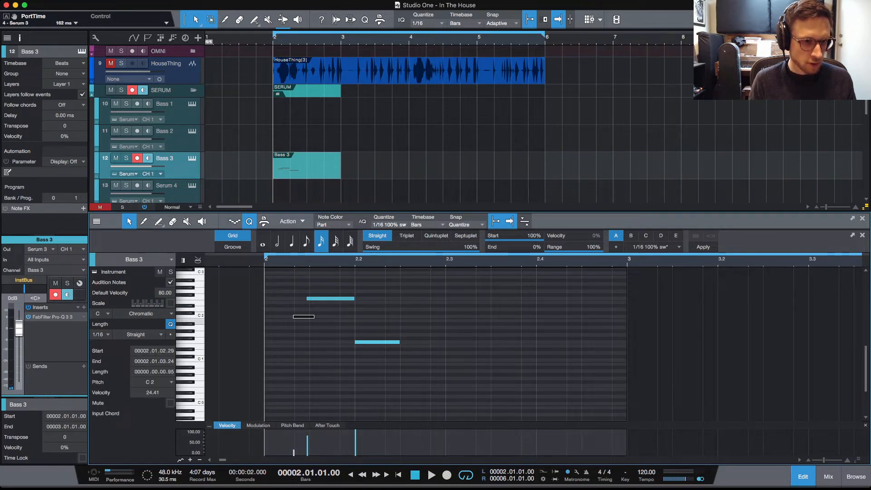
key("space")
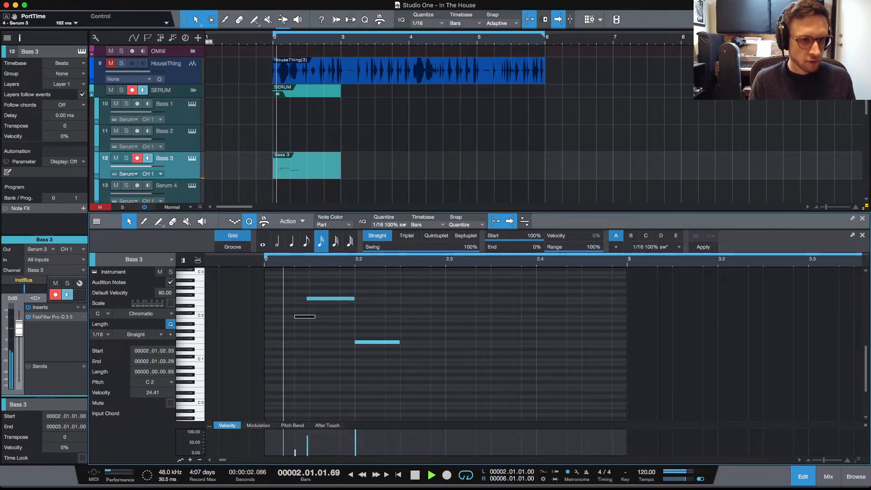
Play the start of the bass phrase repeatedly to check the C2 note's timing and the glide
key("space")
key("space")
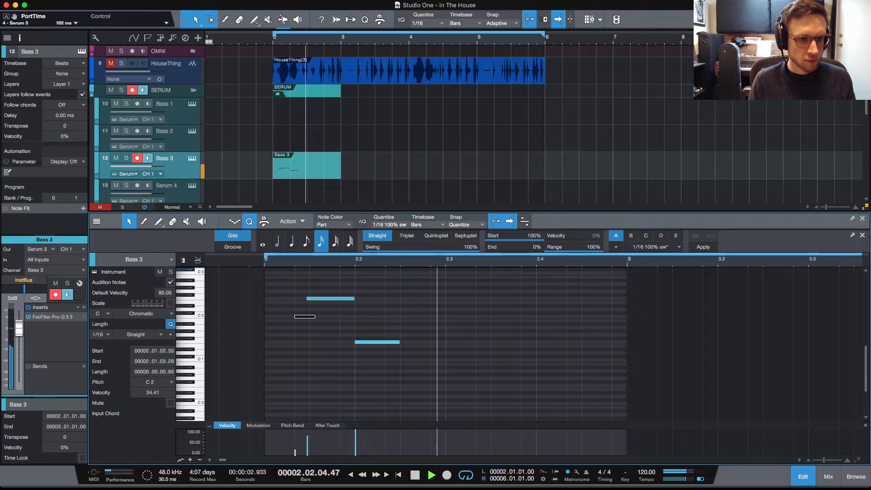
key("space")
key("space")
key("space")
key("space")
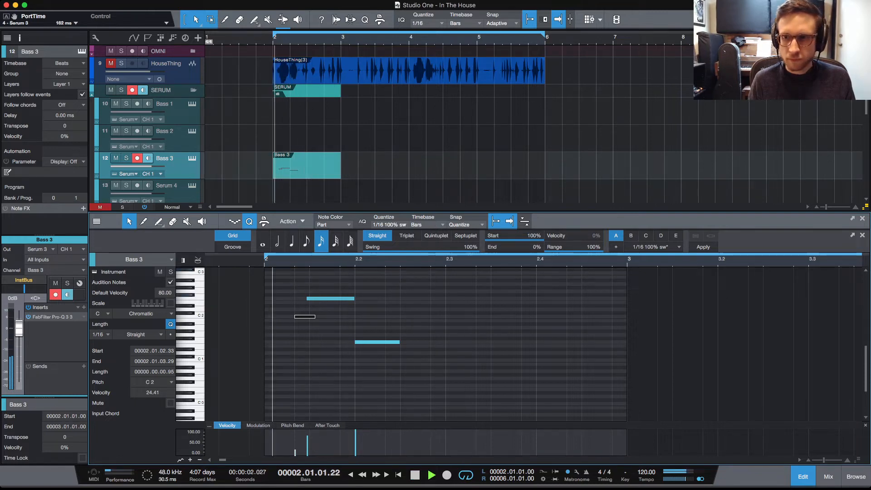
key("space")
key("space")
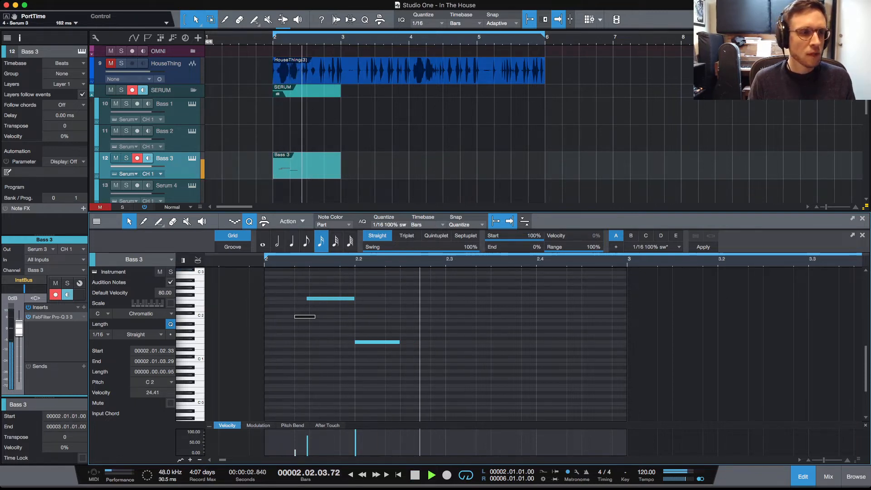
key("space")
key("space")
key("space")
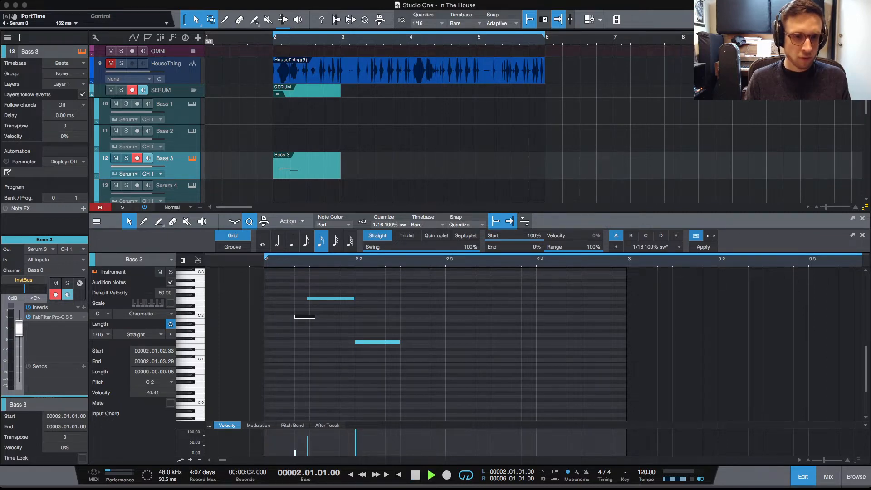
Replay the bass phrase while comparing Serum's Macro 1 at 100% and 0%
key("space")
key("space")
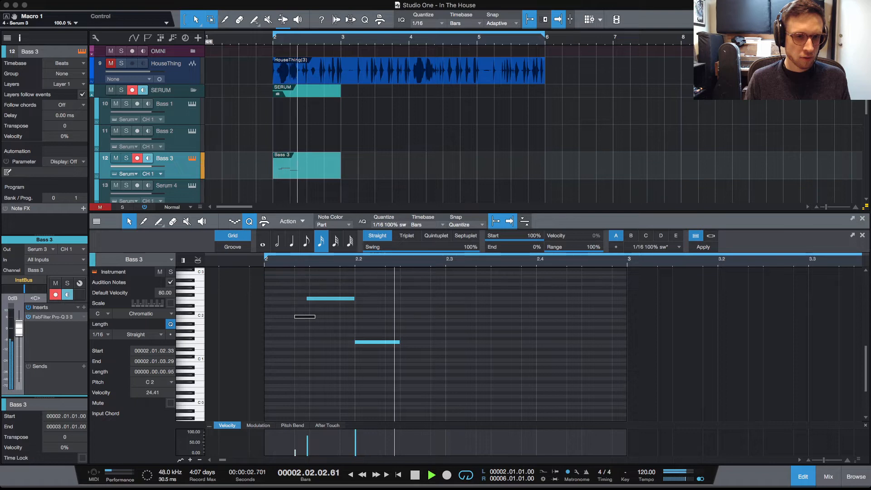
key("space")
key("space")
key("space")
key("space")
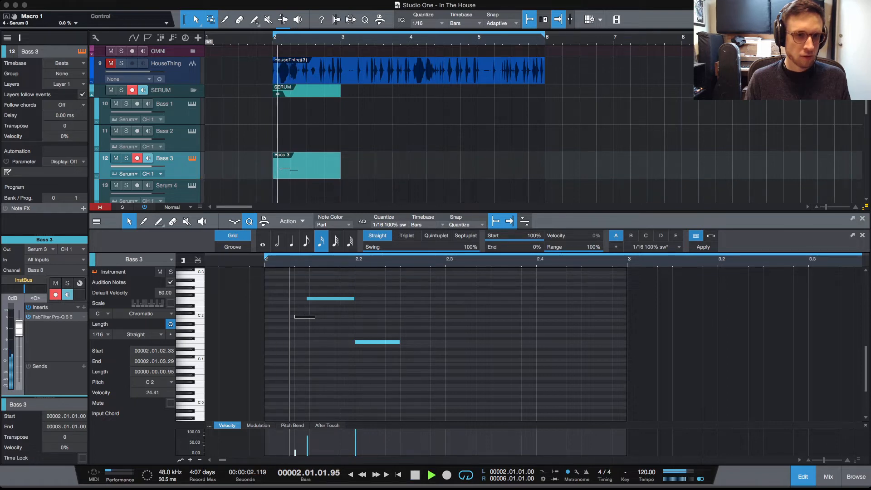
key("space")
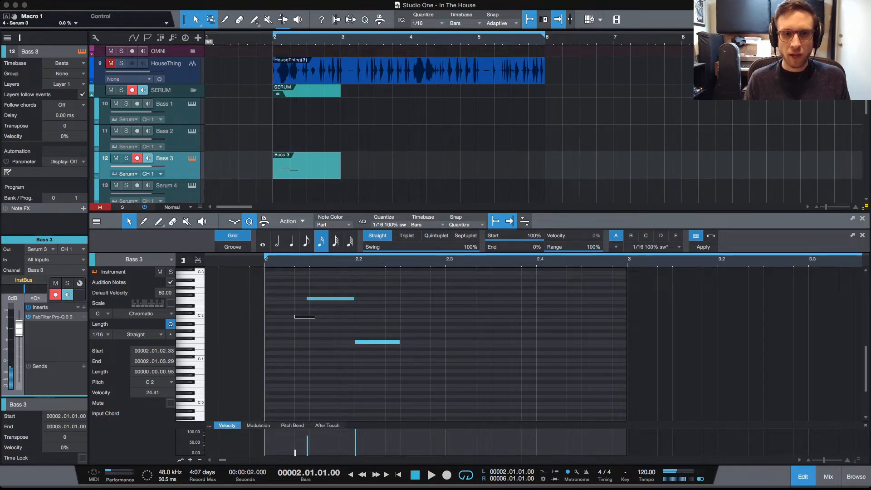
key("space")
key("space")
key("space")
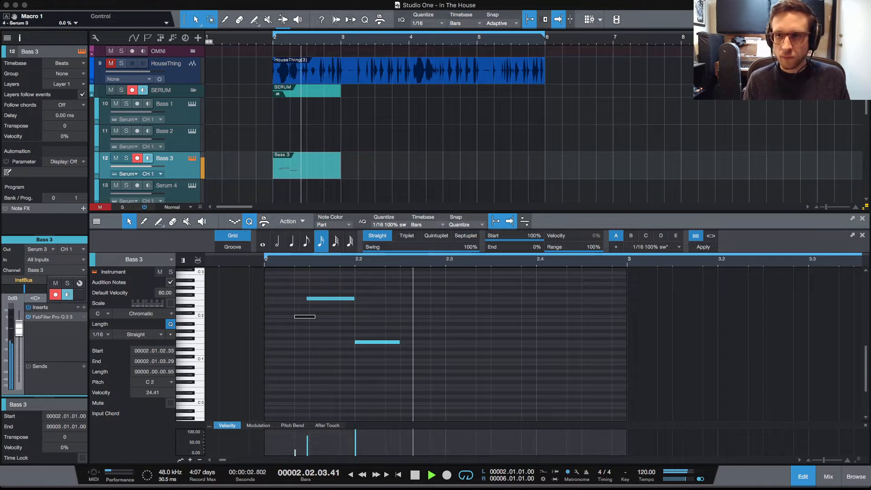
Audition the bass phrase repeatedly while varying Serum's modulation amount, finishing at 100
key("space")
key("space")
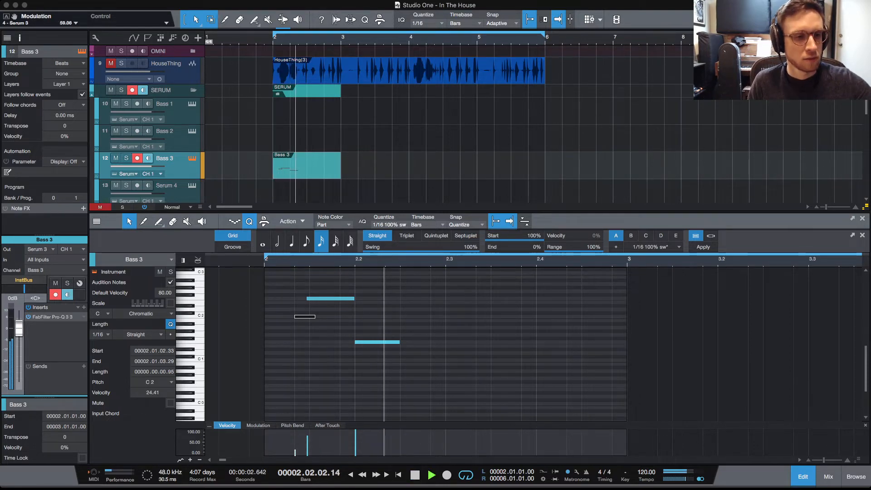
key("space")
key("space")
key("space")
key("space")
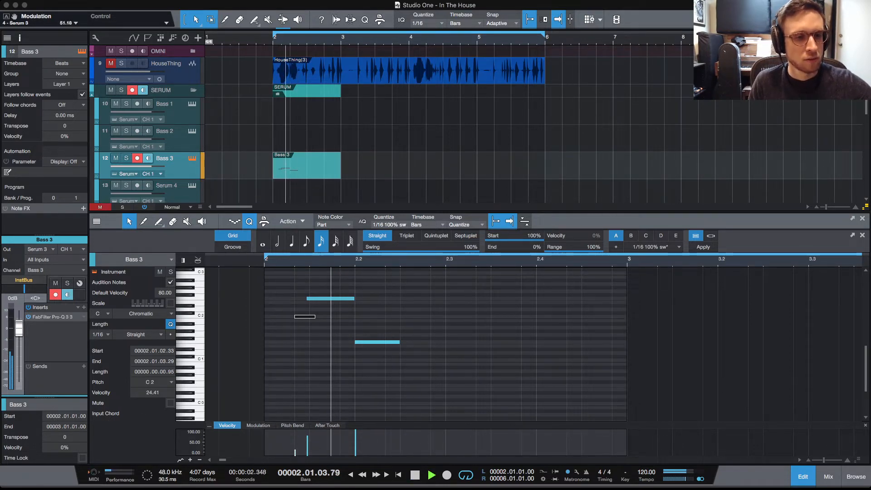
key("space")
key("space")
key("space")
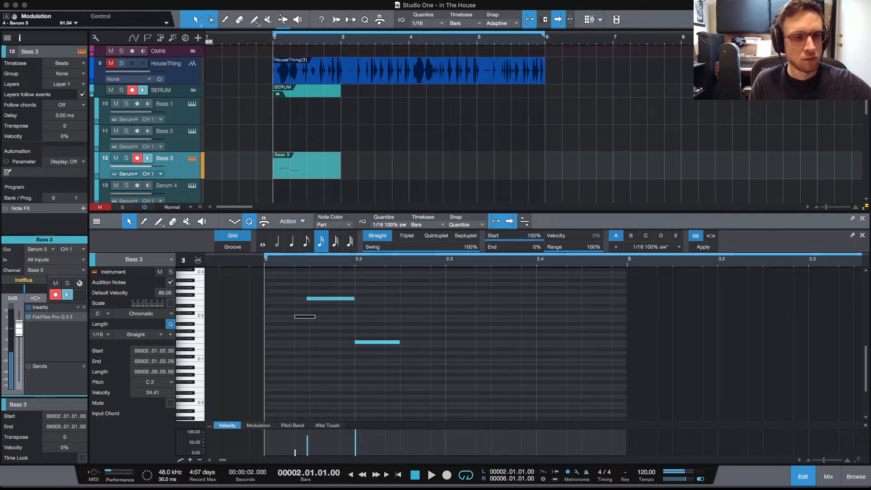
key("space")
key("space")
key("space")
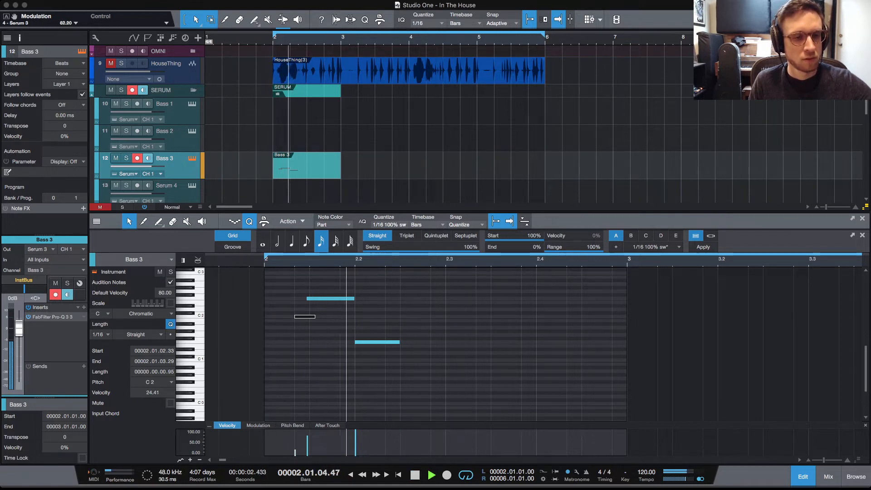
key("space")
key("space")
key("space")
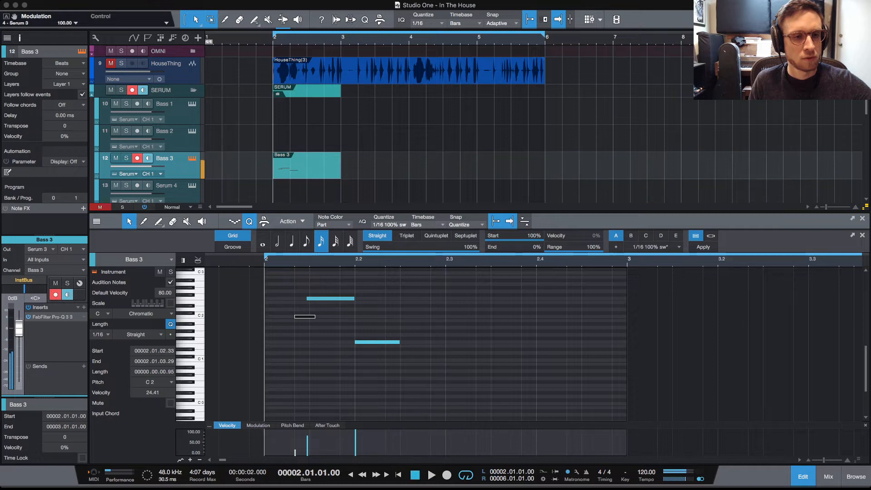
key("space")
key("space")
key("space")
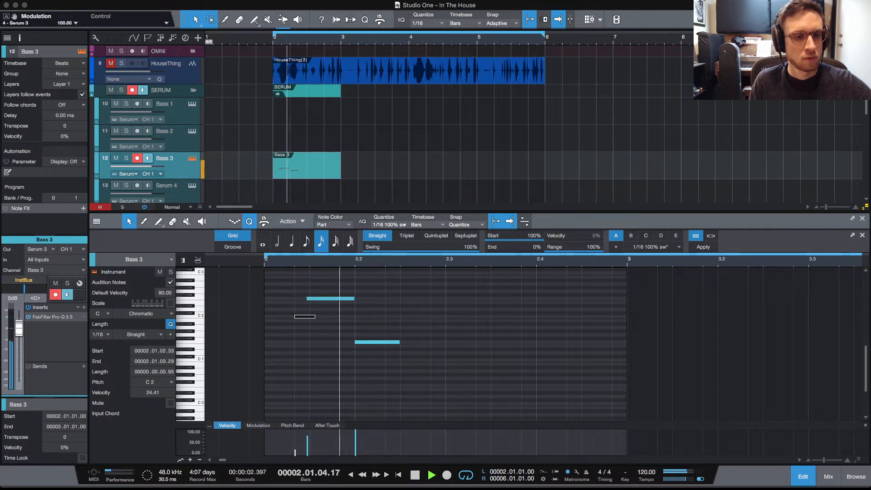
key("space")
key("space")
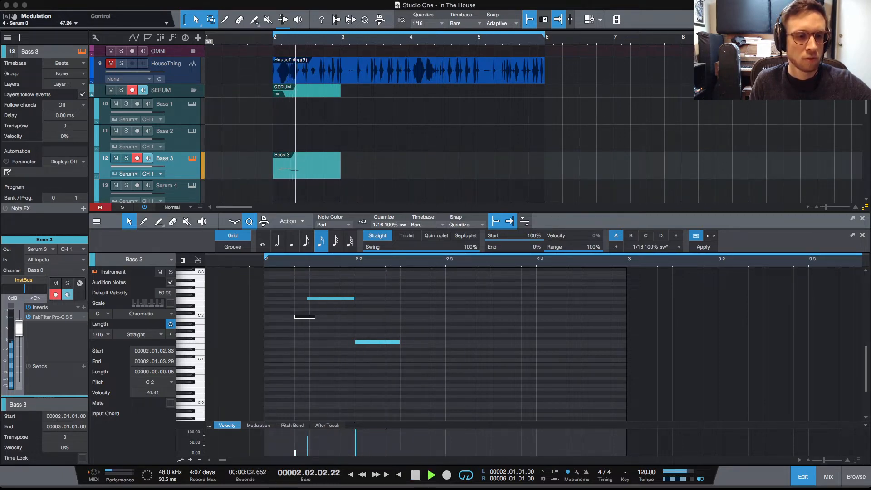
key("space")
key("space")
key("space")
key("space")
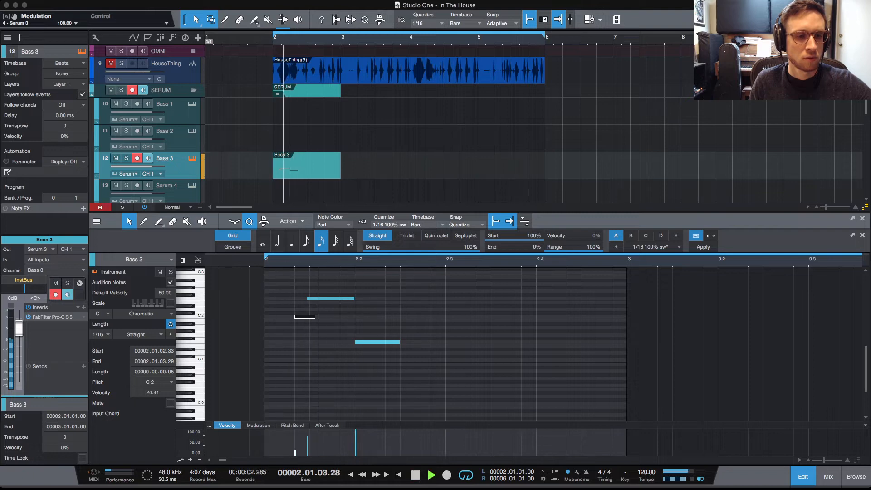
key("space")
key("space")
key("space")
key("space")
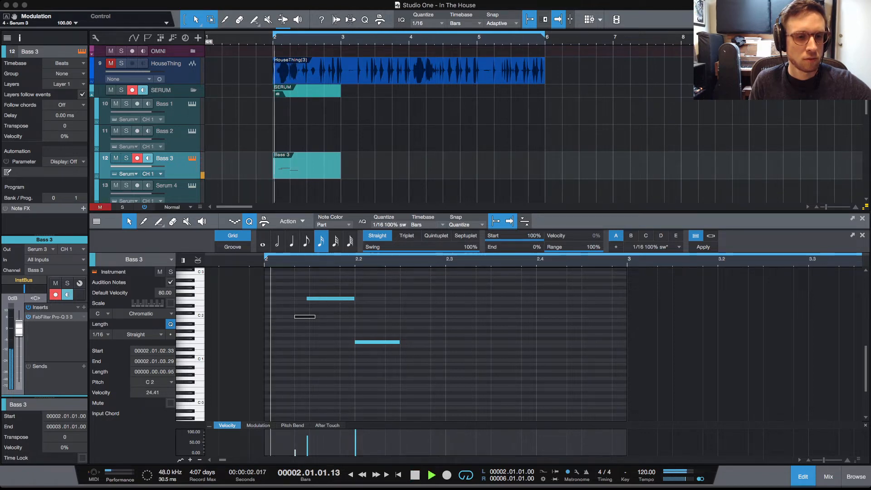
key("space")
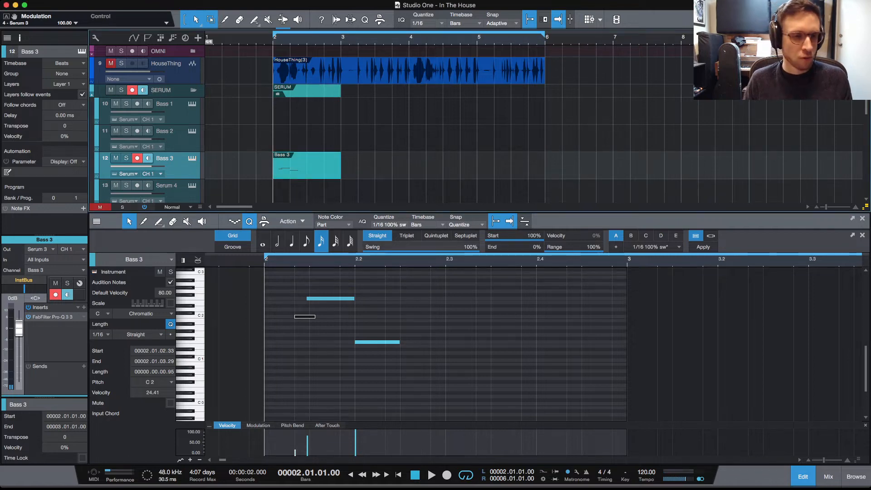
Open Bass 3's Modulation lane, hold the value at 100 and drop it to about 63 at beat 2.2, replaying the phrase
left_click(259, 425)
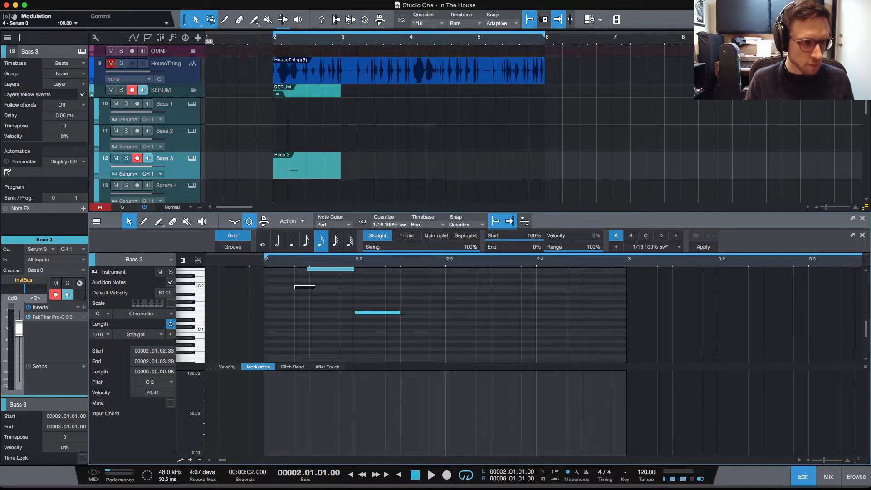
left_click(295, 409)
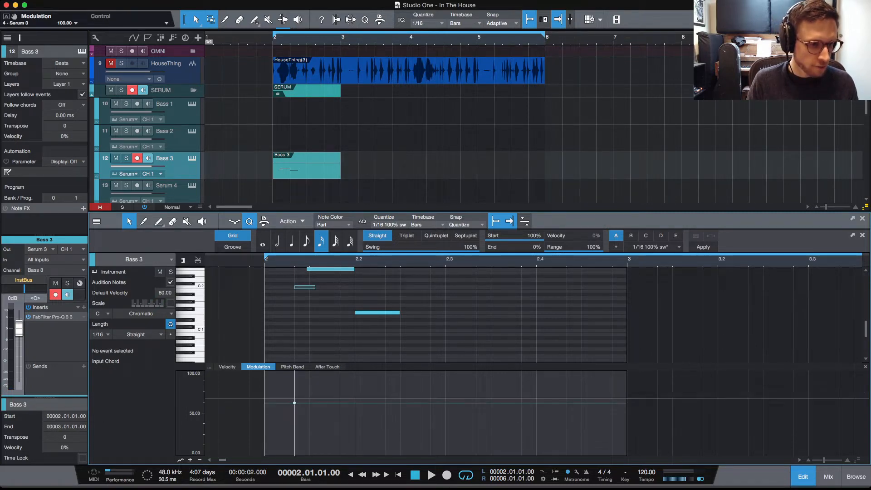
key("ctrl+z")
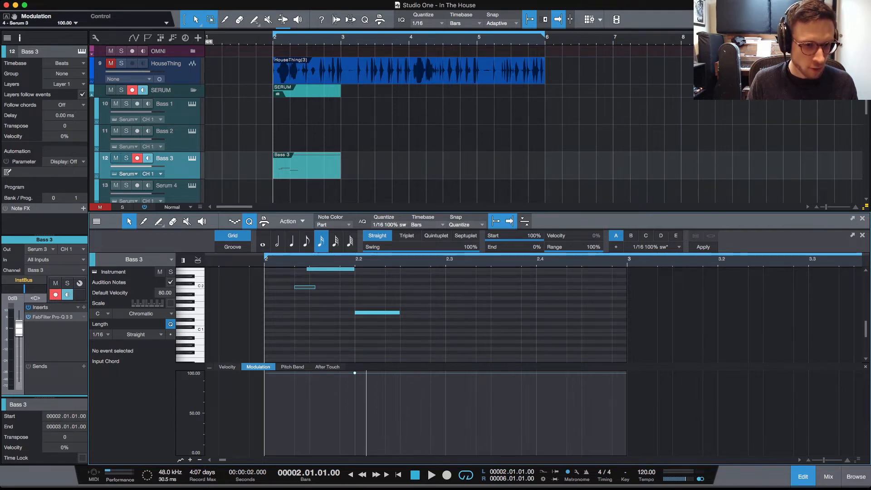
left_click_drag(386, 373, 355, 402)
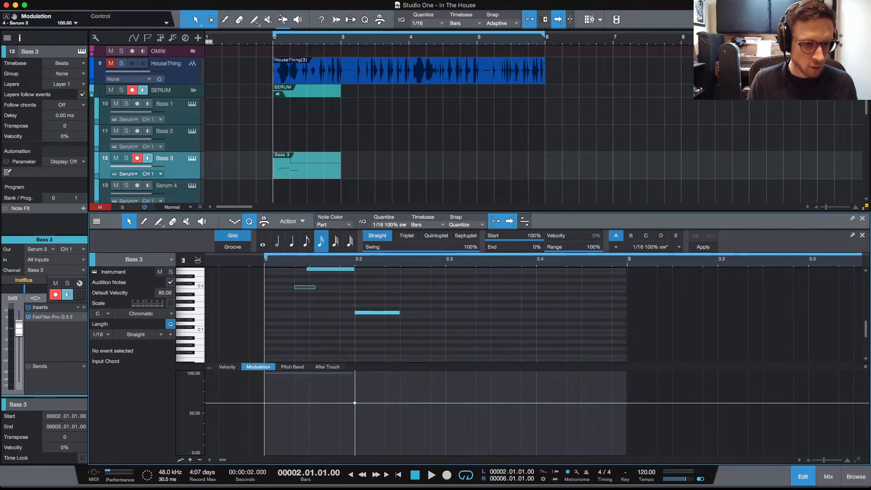
key("space")
key("space")
key("space")
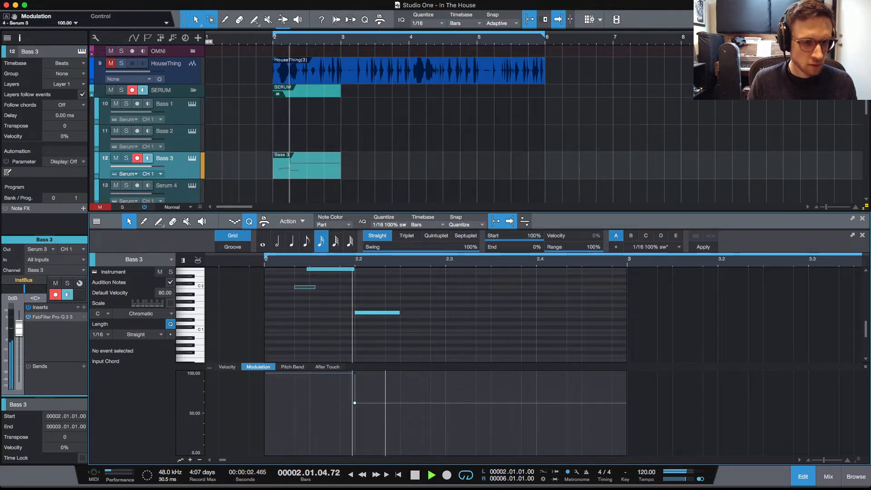
key("space")
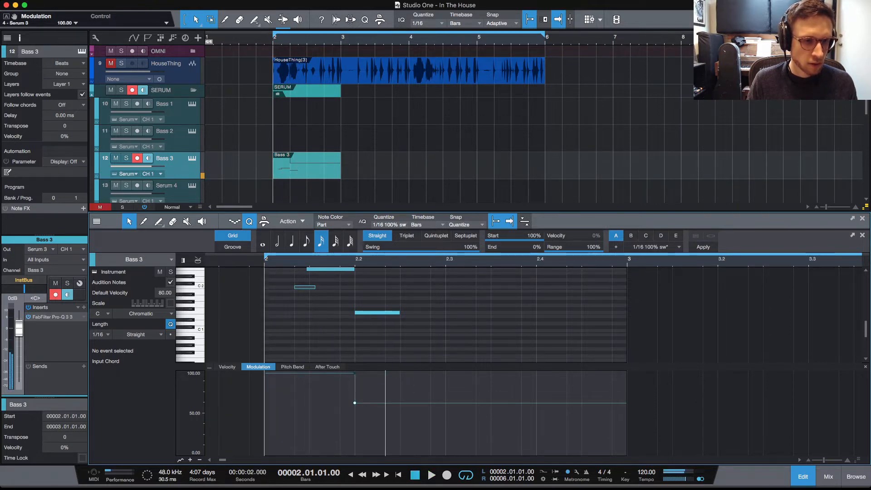
Add a modulation point at 100 where the last bass note ends, ramping up from the dip, and replay the phrase
left_click(400, 373)
key("space")
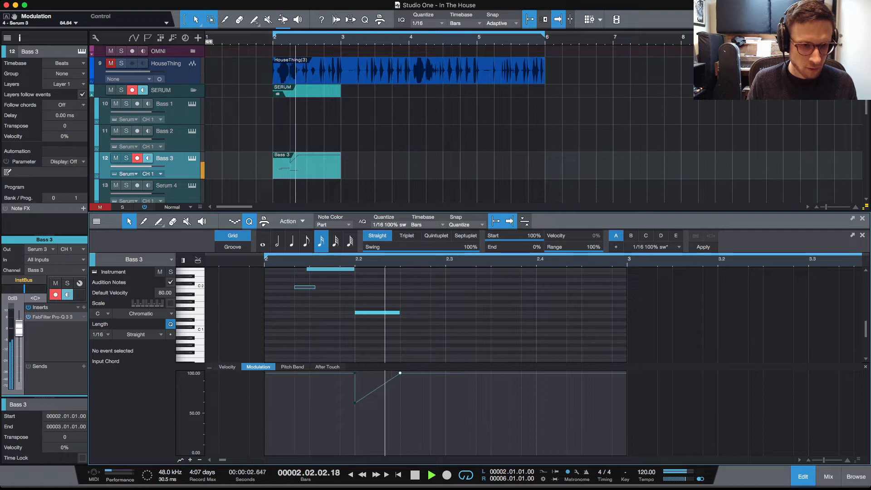
key("space")
key("space")
key("space")
key("space")
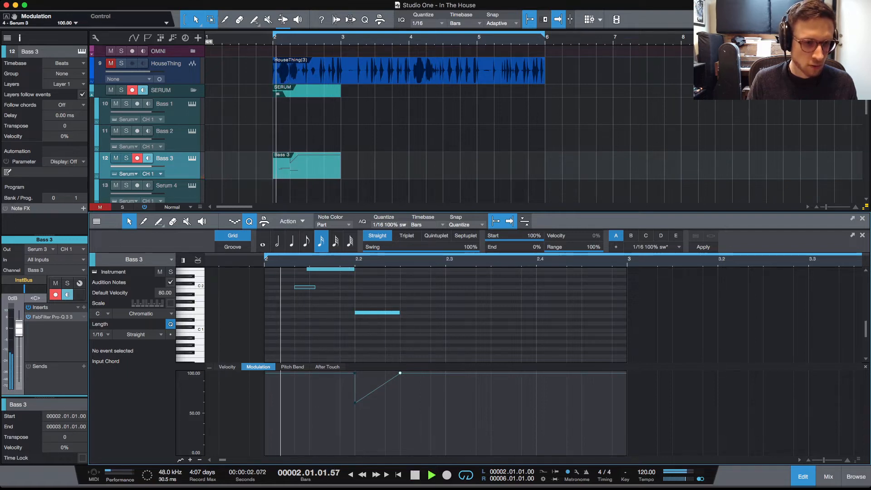
key("space")
Bend the rising modulation ramp under the last note into a curve that climbs late, and audition it
left_click_drag(377, 388, 378, 400)
key("space")
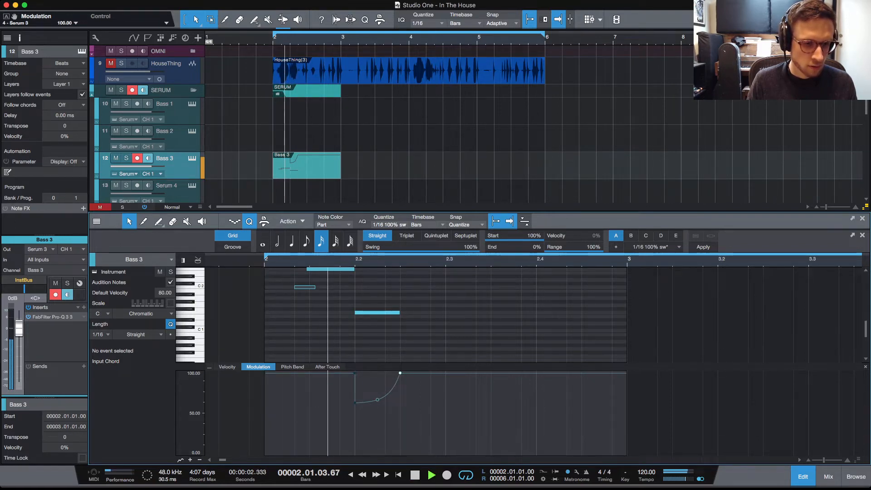
key("space")
key("space")
key("space")
key("space")
key("space")
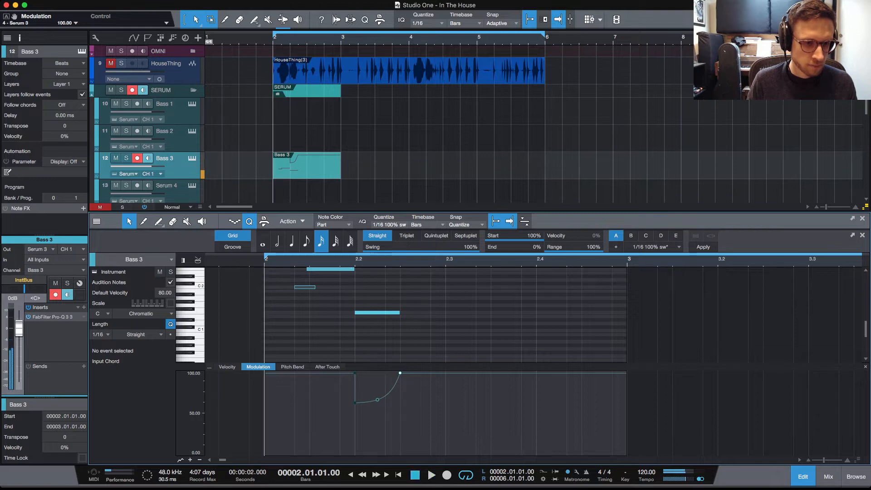
key("space")
key("space")
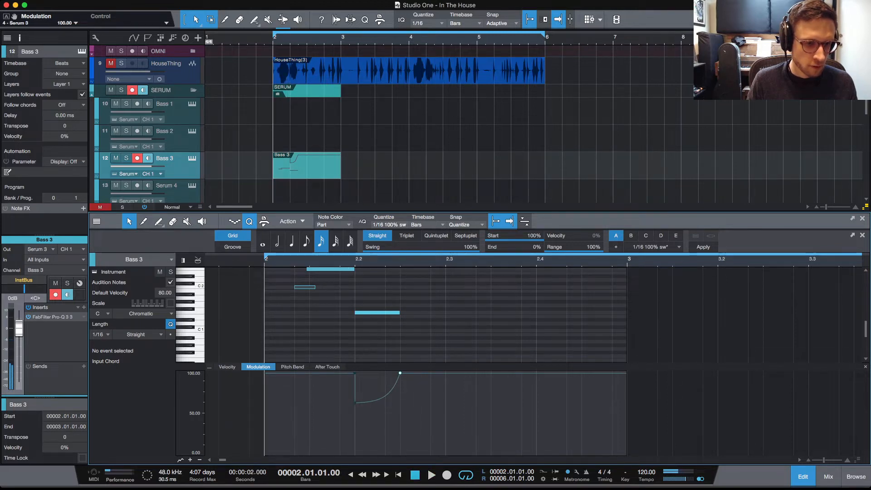
Reshape the modulation to fall straight from 100 at beat 2.2 to about 66 at the last note's end, and replay
left_click_drag(399, 373, 400, 399)
key("space")
key("space")
key("space")
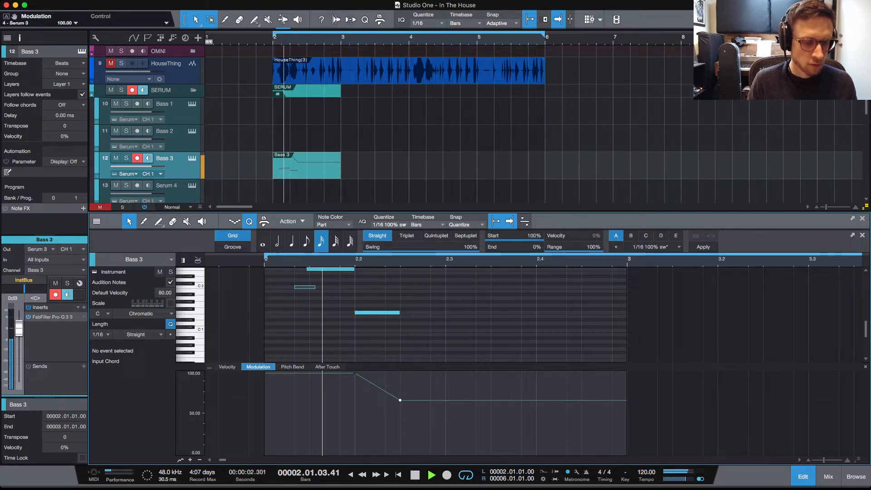
key("space")
key("space")
key("space")
Lower the modulation point at the last note's end to about 36 and replay the phrase
left_click_drag(400, 400, 400, 425)
key("space")
key("space")
key("space")
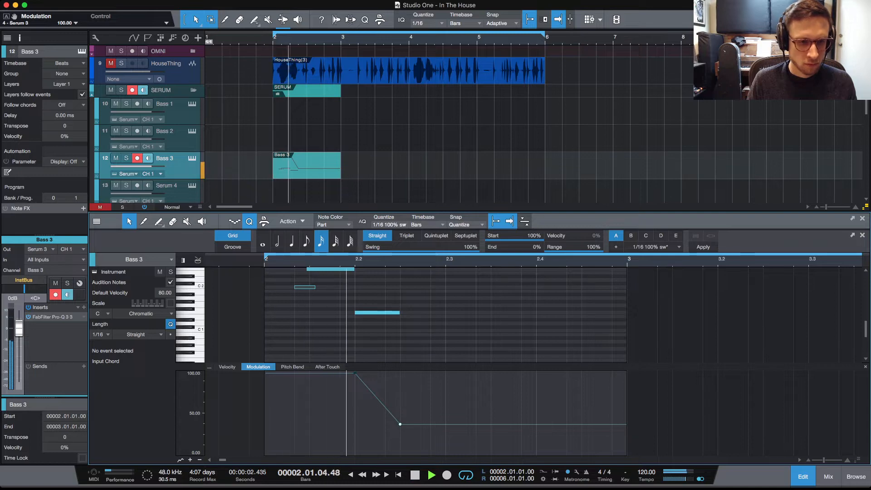
key("space")
key("space")
key("space")
Raise the modulation point at the last note's end to about 47 and play the phrase
left_click_drag(400, 424, 400, 416)
key("space")
key("space")
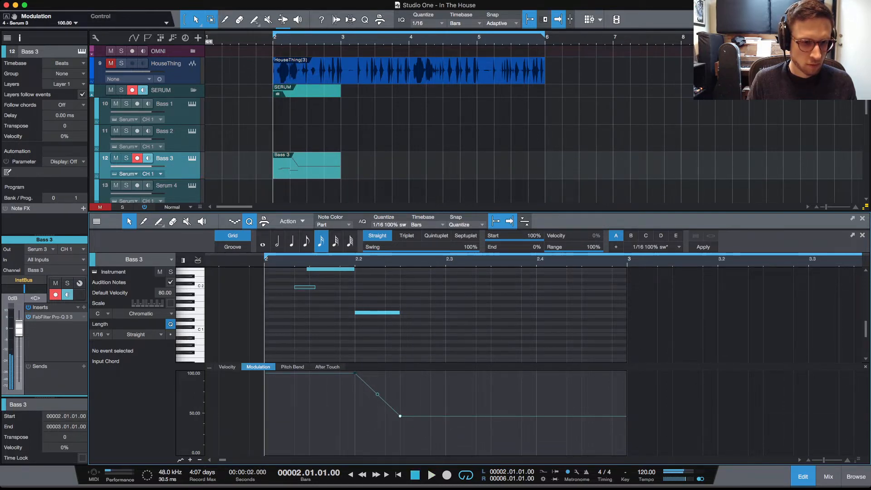
Bow the falling modulation ramp upward so it drops late, auditioning different amounts of curvature
key("space")
key("space")
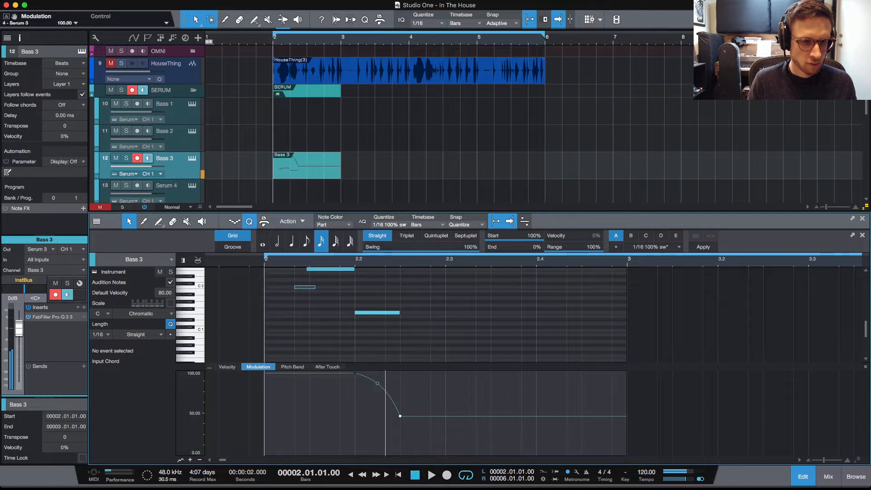
key("space")
key("space")
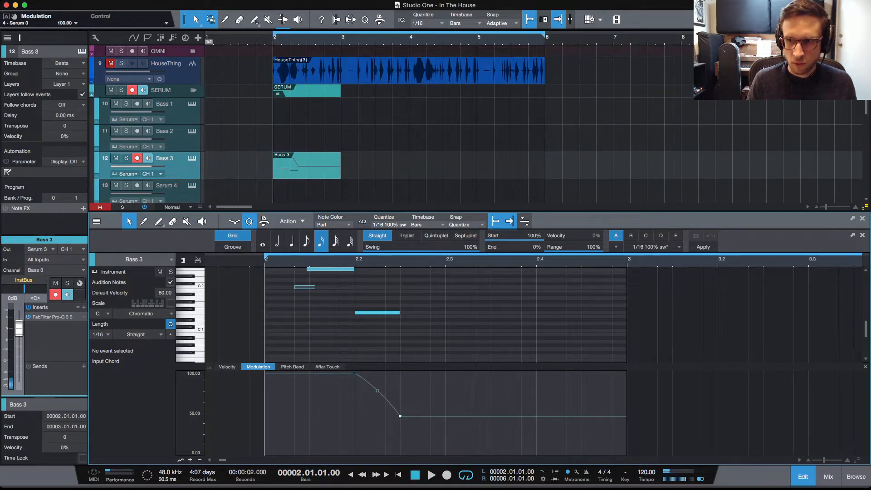
key("space")
key("space")
key("space")
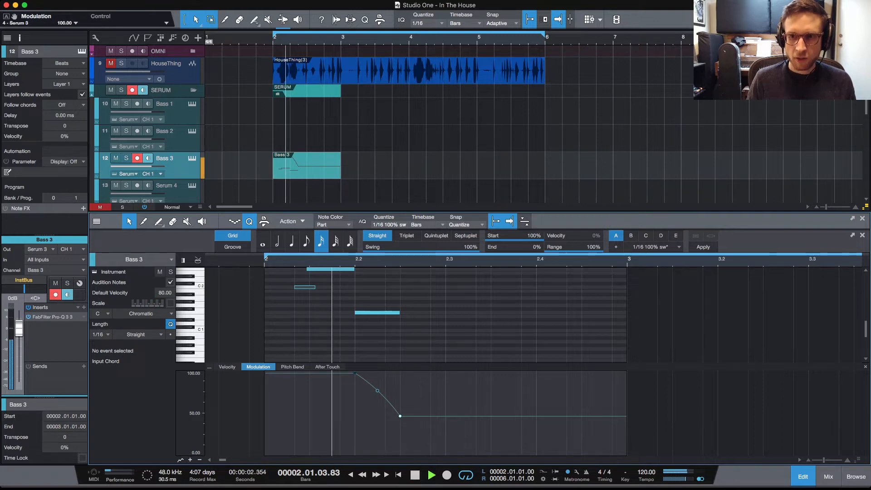
key("space")
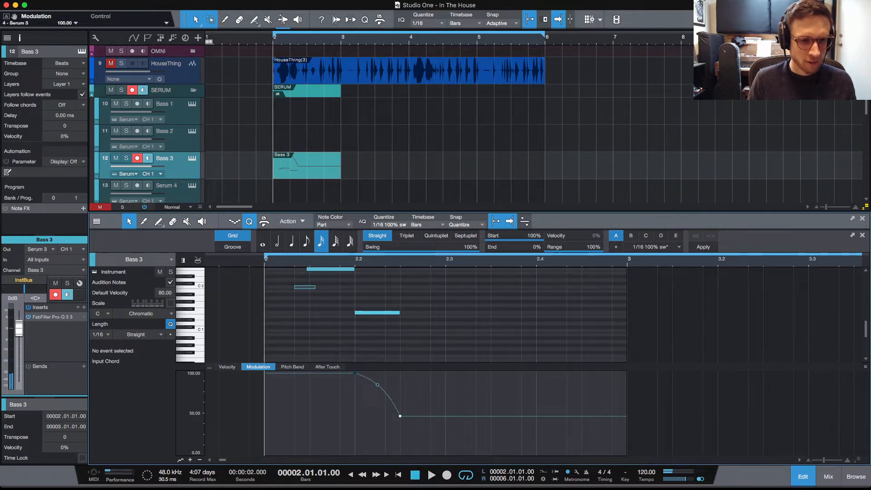
Straighten the falling modulation ramp under the last note and replay the phrase
key("space")
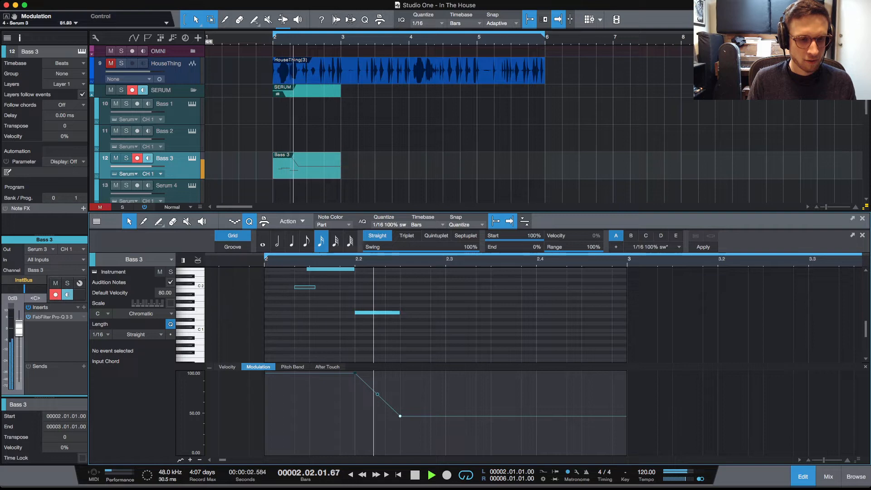
key("space")
key("space")
key("space")
Set the modulation point at the last note's end to about 60 and replay the phrase to check the fall
mouse_move(400, 416)
left_mouse_down()
mouse_move(399, 453)
mouse_move(400, 404)
left_mouse_up()
key("space")
key("space")
key("space")
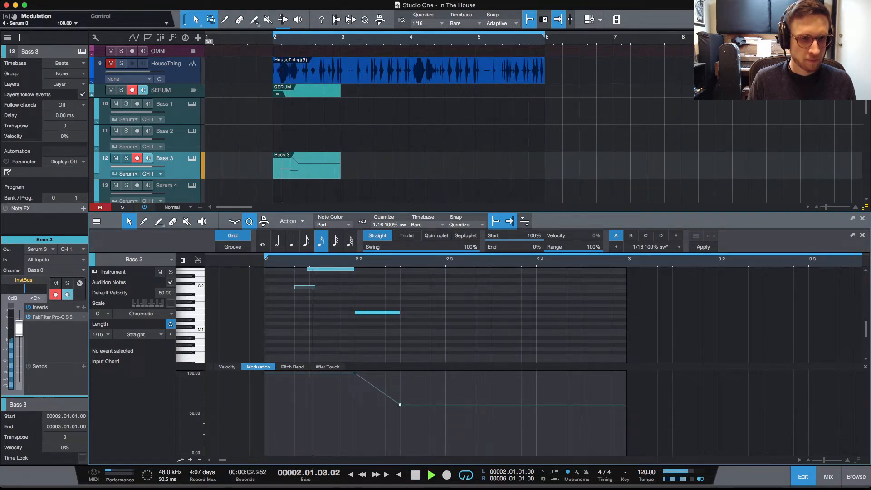
key("space")
key("space")
key("space")
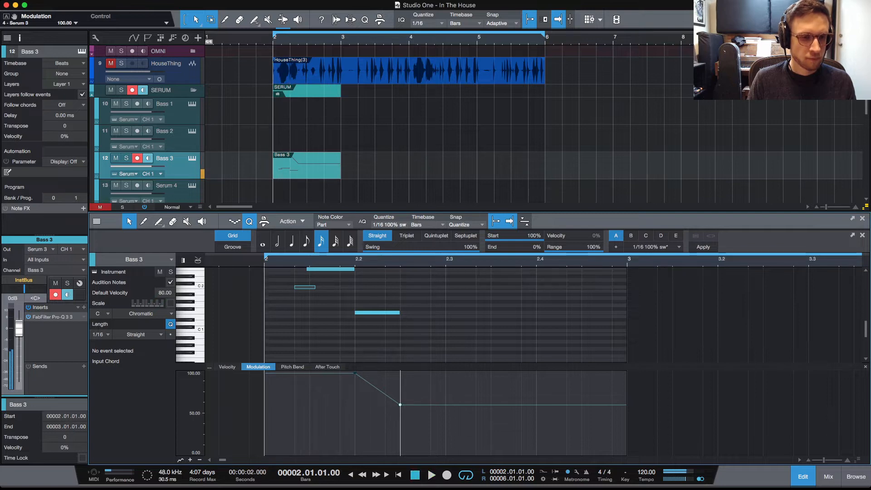
Undo the falling modulation ramp under the last note and play the phrase with flat modulation
key("space")
key("space")
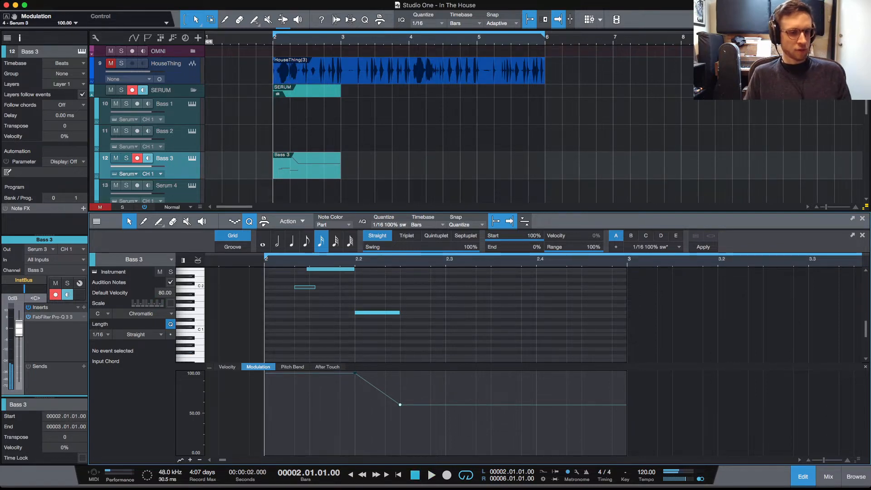
key("ctrl+z")
key("space")
key("space")
key("space")
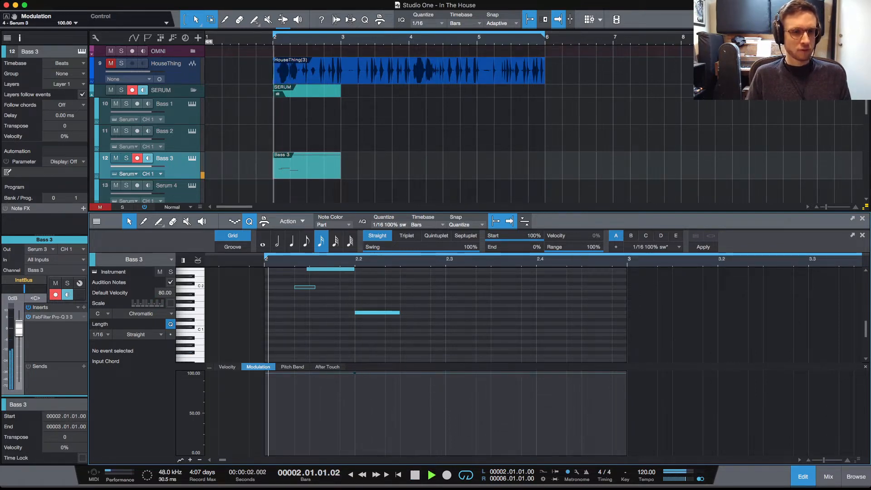
key("space")
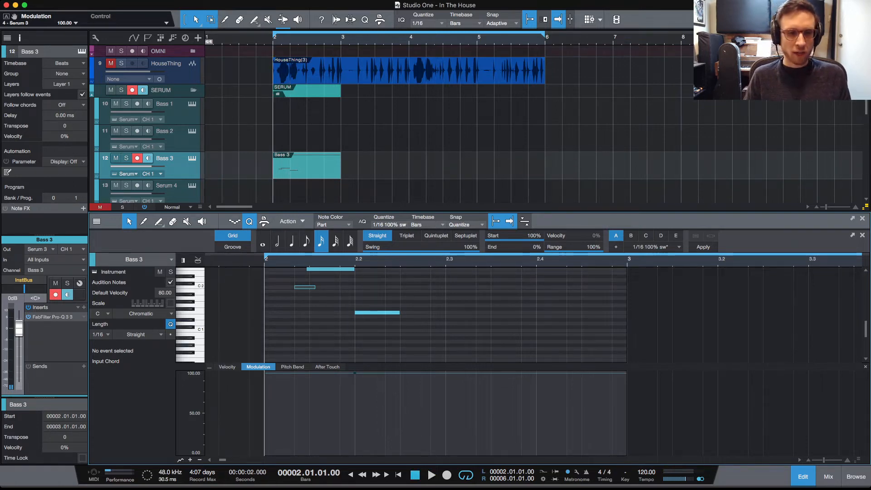
key("space")
key("space")
key("space")
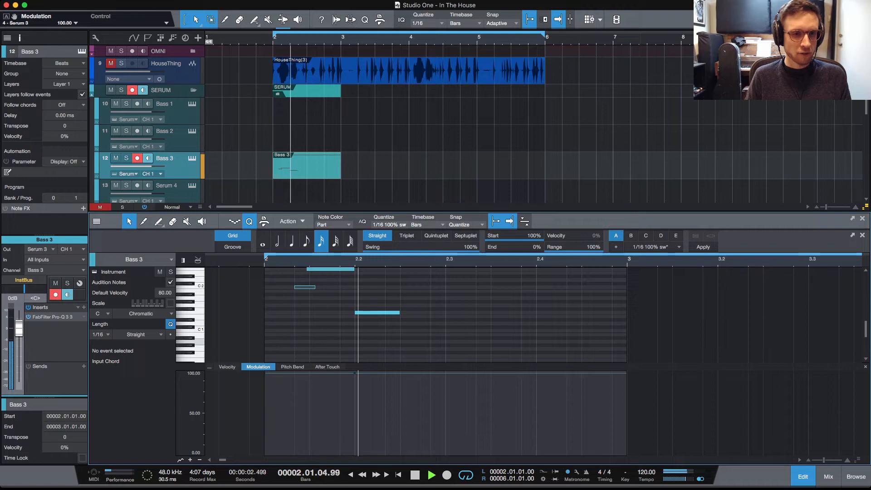
key("space")
Restore the falling modulation ramp under the last note and replay the phrase for comparison
key("space")
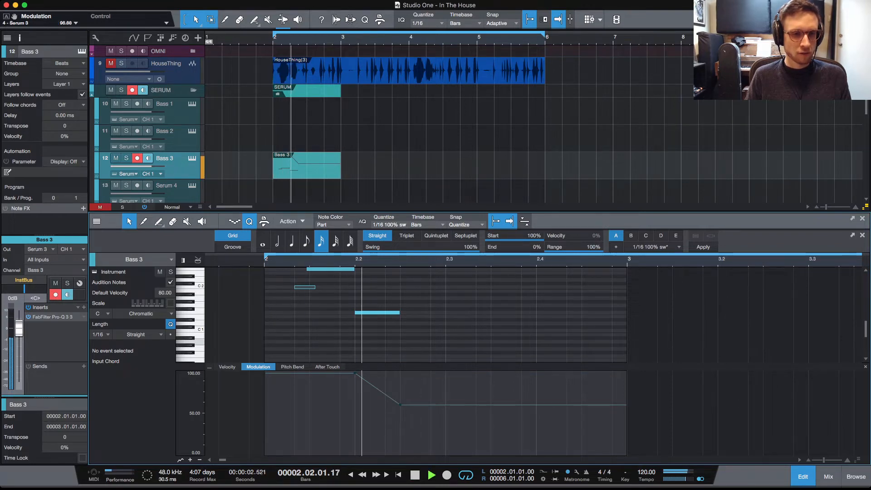
key("space")
key("space")
key("space")
key("space")
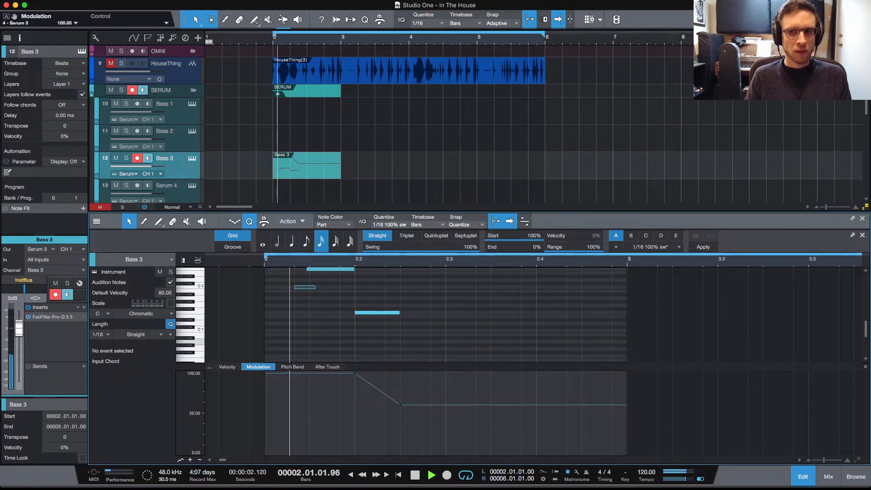
key("space")
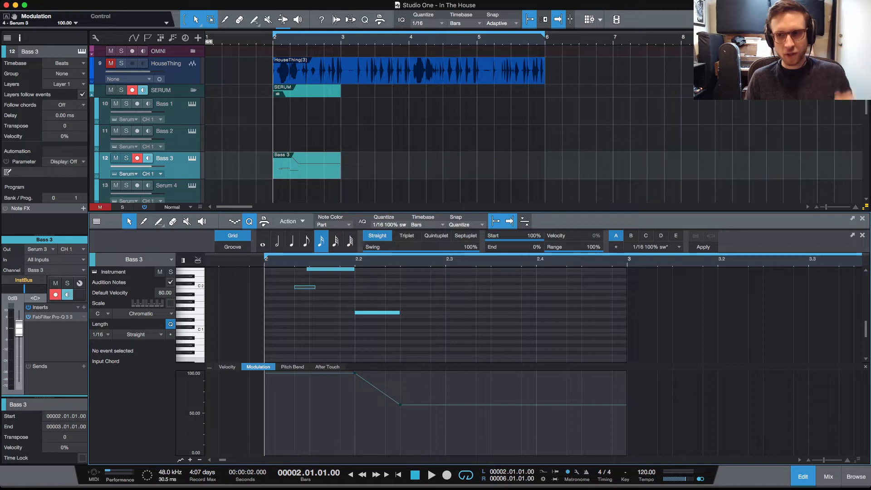
key("space")
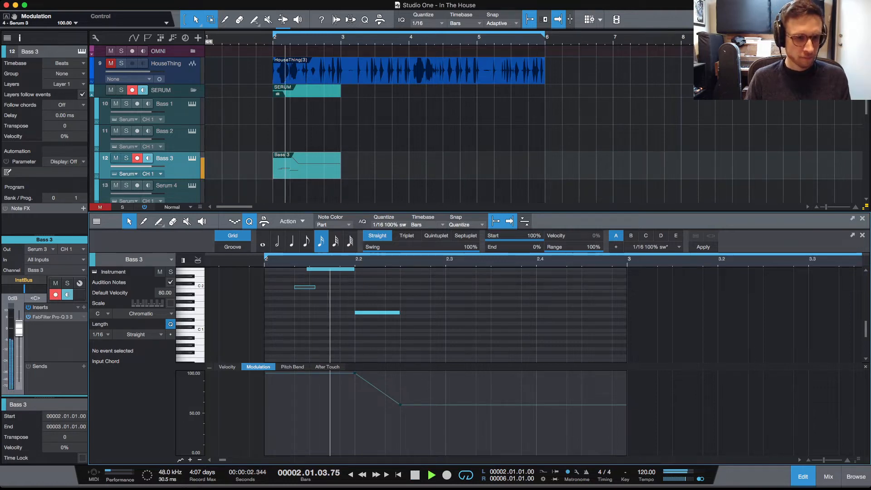
key("space")
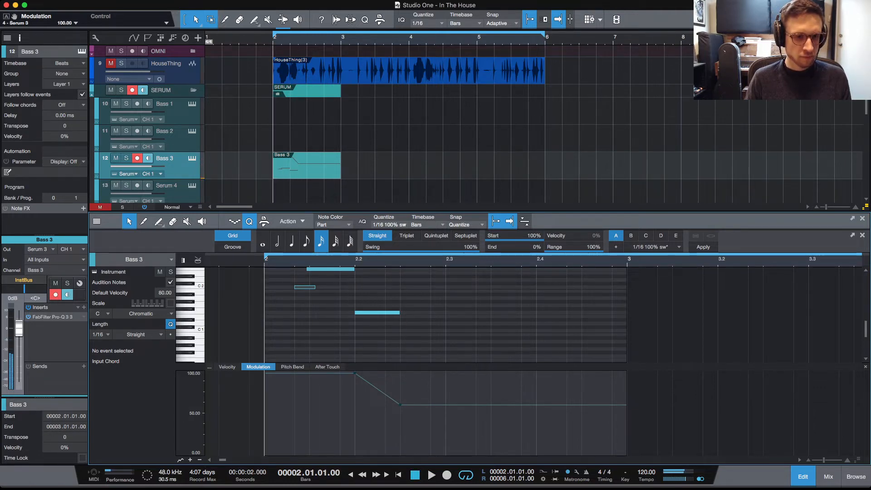
Undo the modulation ramp again and listen to the bass phrase with modulation held at full
key("super+z")
key("space")
key("space")
key("space")
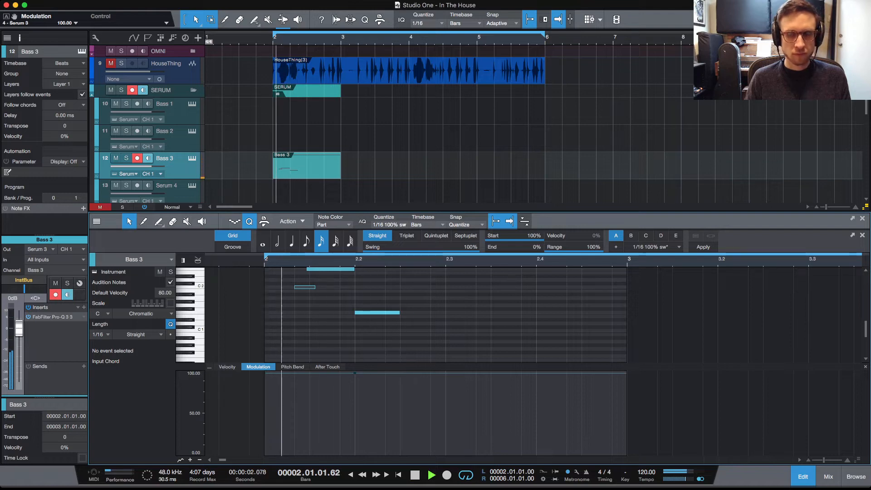
key("space")
key("space")
key("space")
key("space")
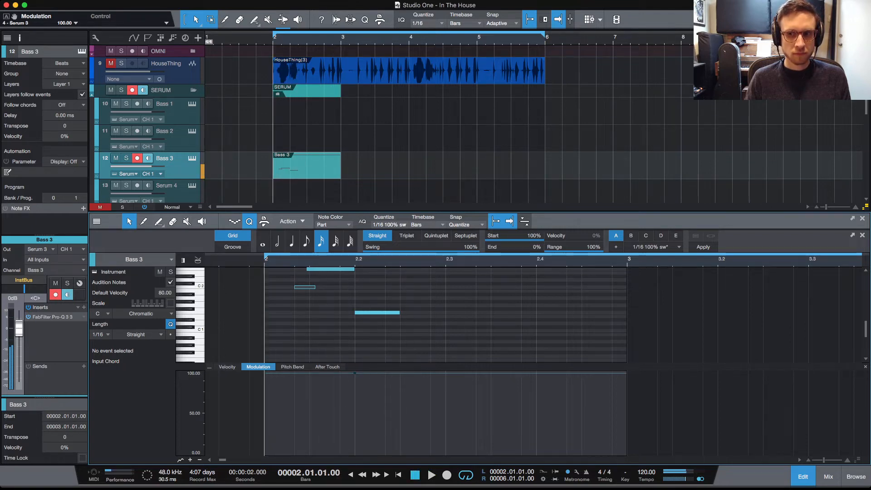
Redo the falling modulation ramp and play the bass phrase with it
key("super+shift+z")
key("space")
key("space")
key("space")
key("space")
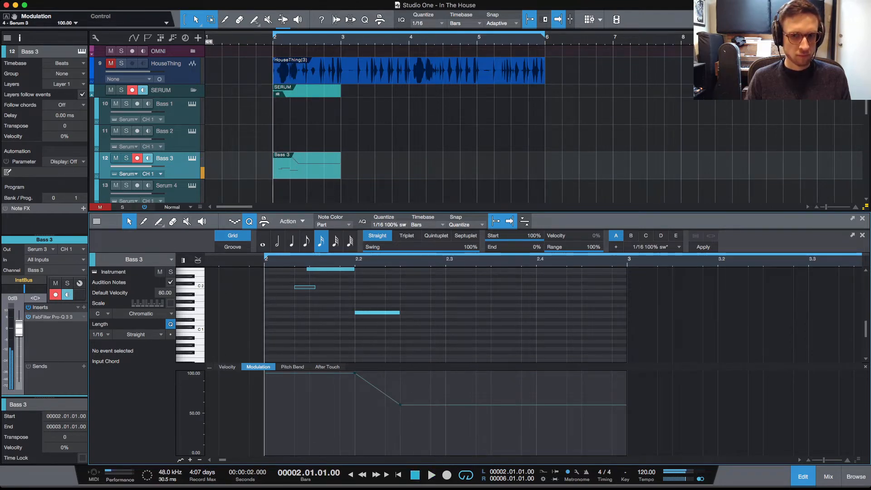
Audition the Bass 3 phrase several times from bar 2 to judge the falling modulation on the last note
key("space")
key("space")
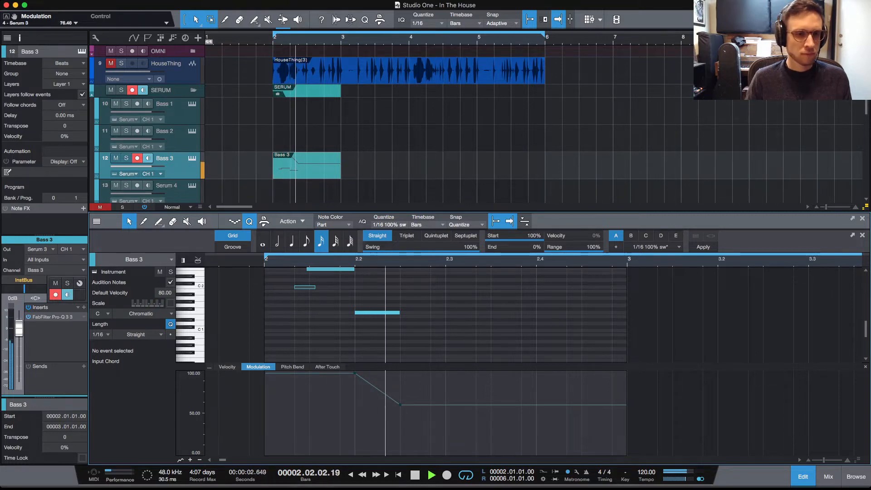
key("space")
key("space")
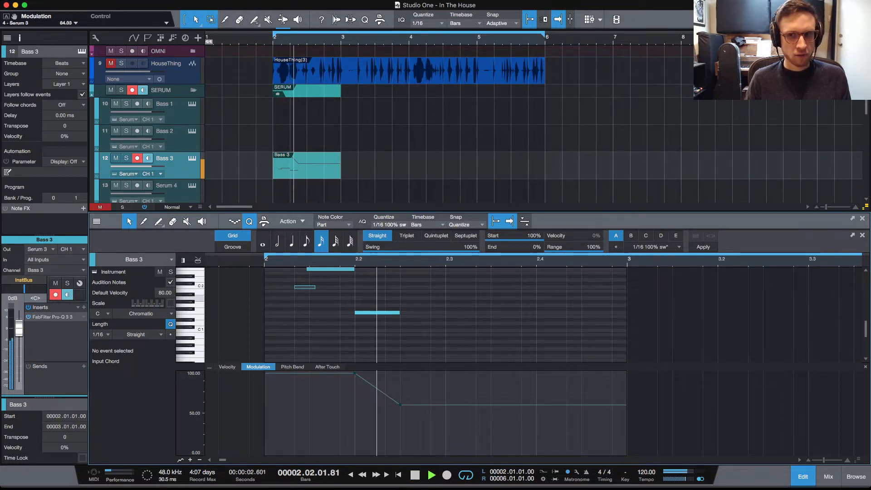
key("space")
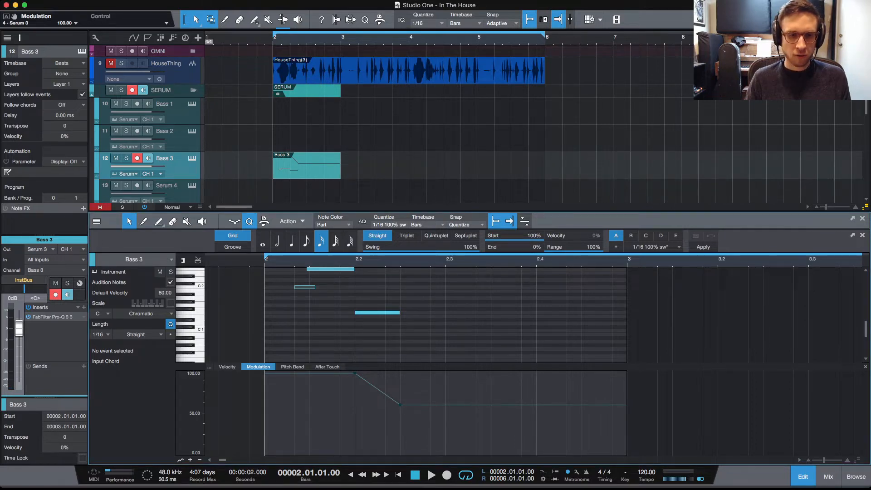
key("space")
key("space")
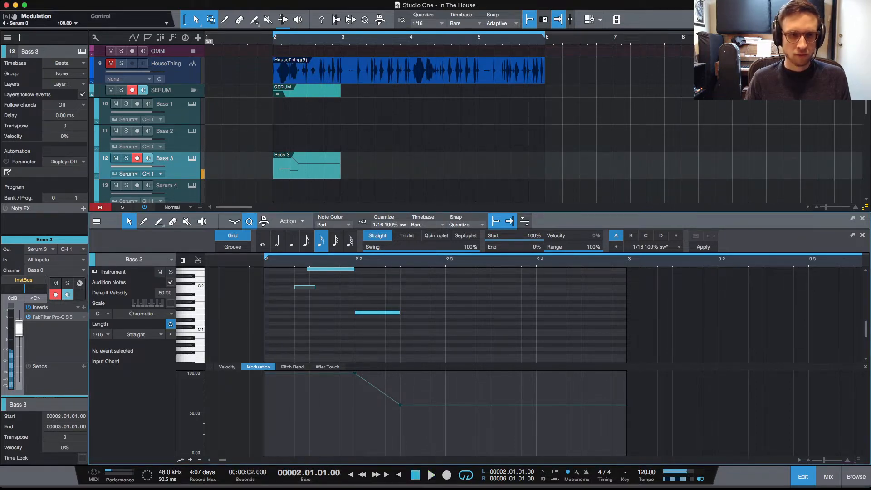
key("space")
key("space")
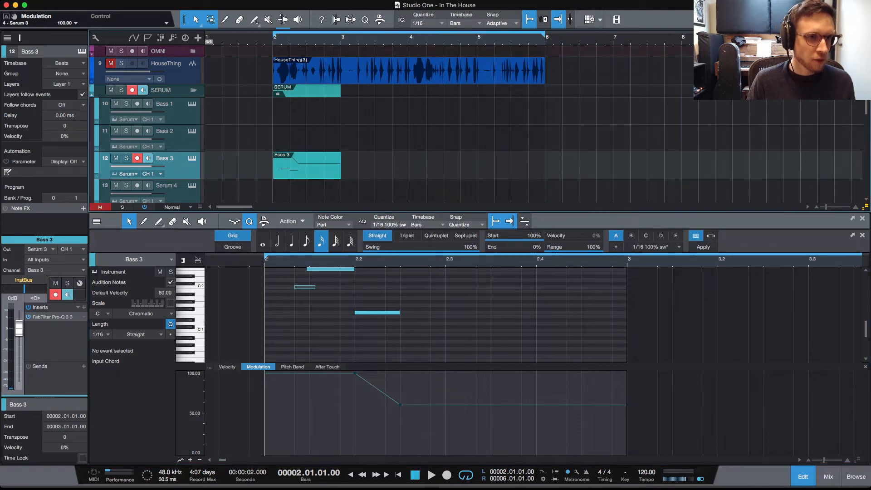
Shorten the Bass 3 part to end at beat 2.3 and play it
left_click_drag(627, 318, 445, 317)
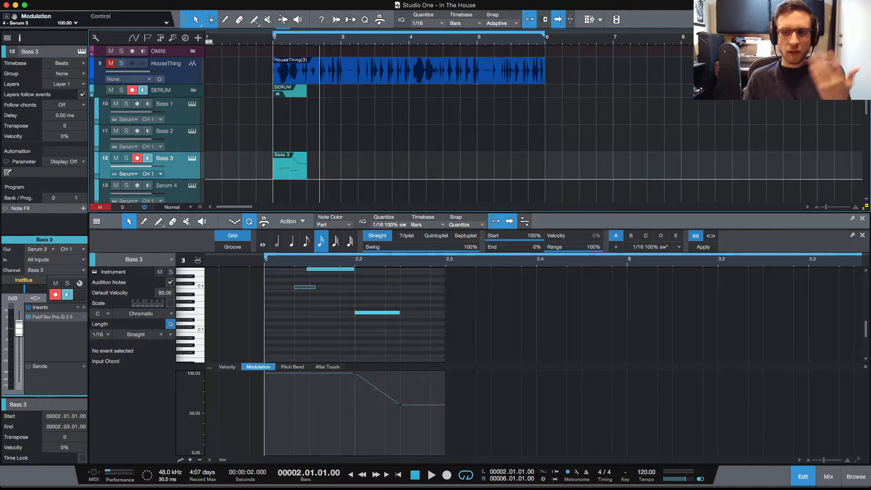
key("space")
key("space")
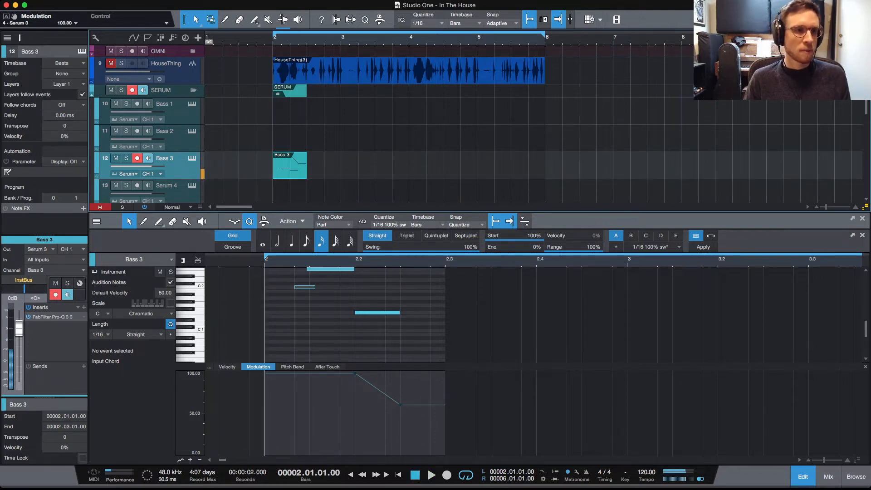
Move the shortened bass part up to the Bass 2 track and audition it with that track's Serum sound
left_click_drag(289, 166, 289, 138)
key("space")
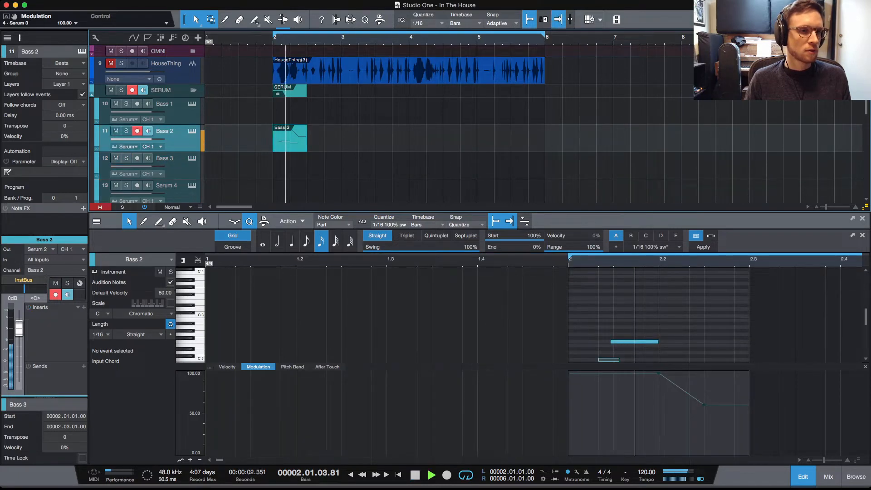
key("space")
key("space")
key("space")
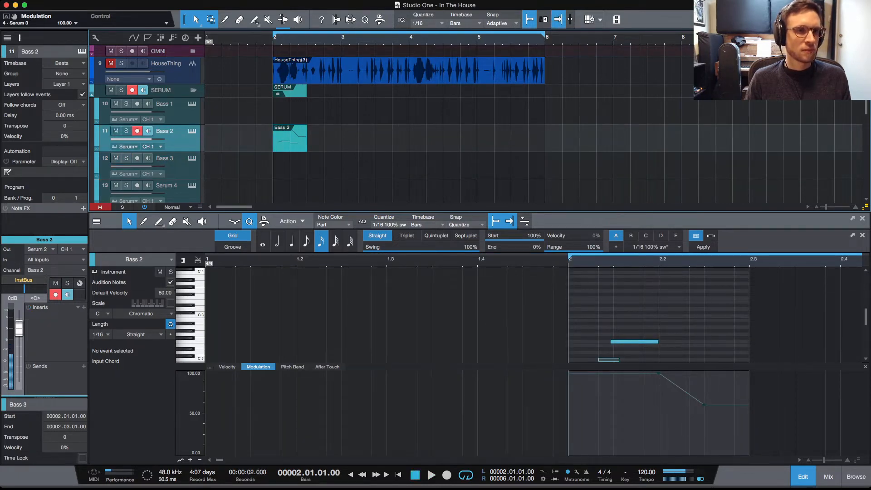
key("space")
key("space")
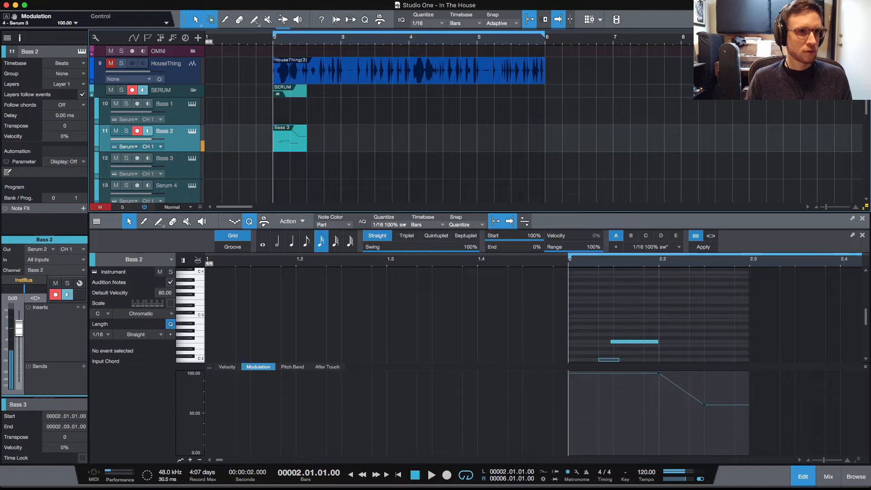
Undo the part's move to Bass 2 and replay the phrase on Bass 3
key("ctrl+z")
key("space")
key("space")
key("space")
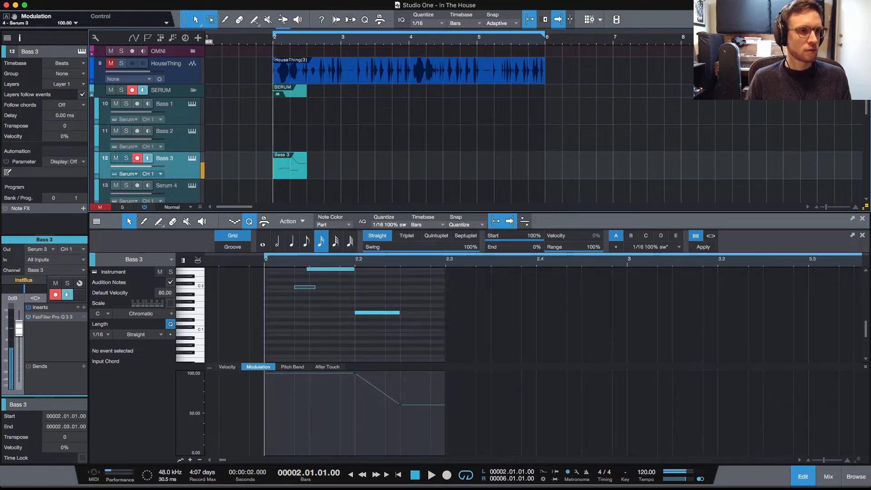
key("space")
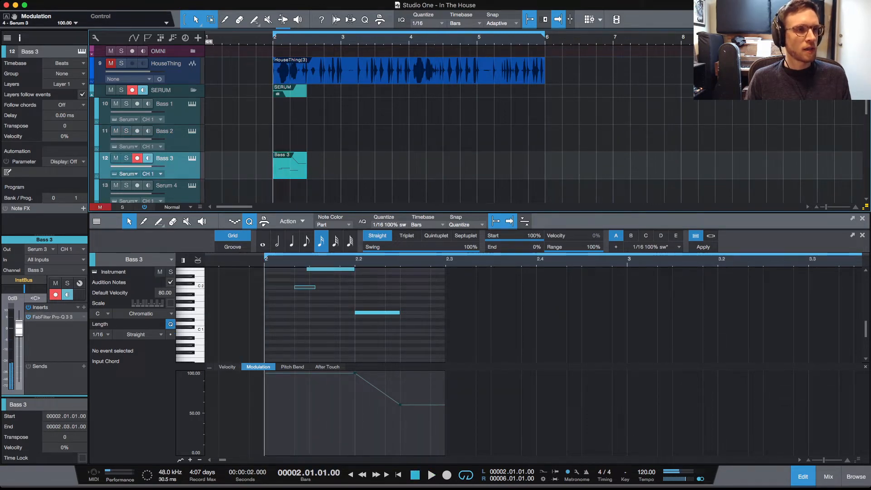
Select the Bass 1 track and replay the bass phrase from bar 2
left_click(172, 111)
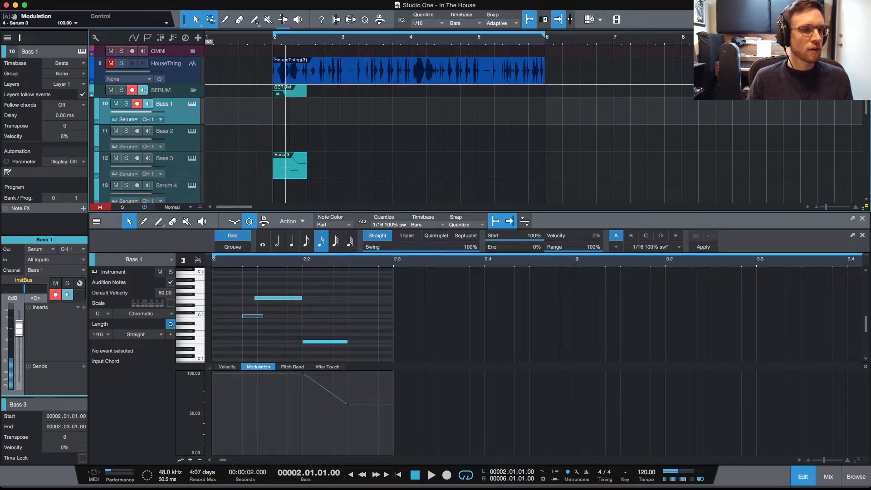
key("space")
key("space")
key("space")
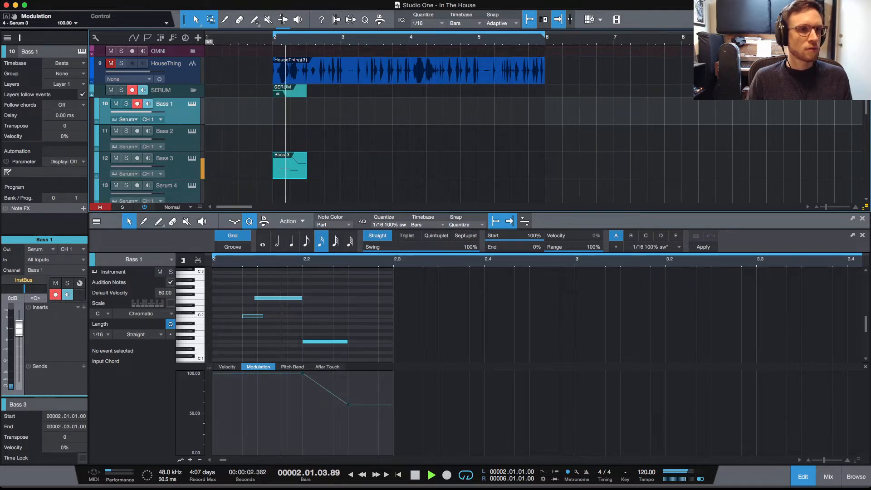
key("space")
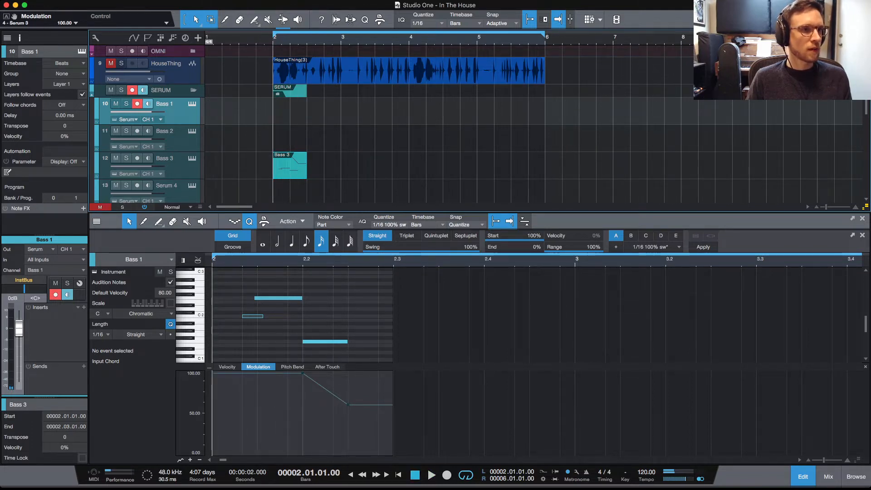
Unmute the HouseThing track and play it together with the bass phrase from bar 2
left_click(111, 63)
key("space")
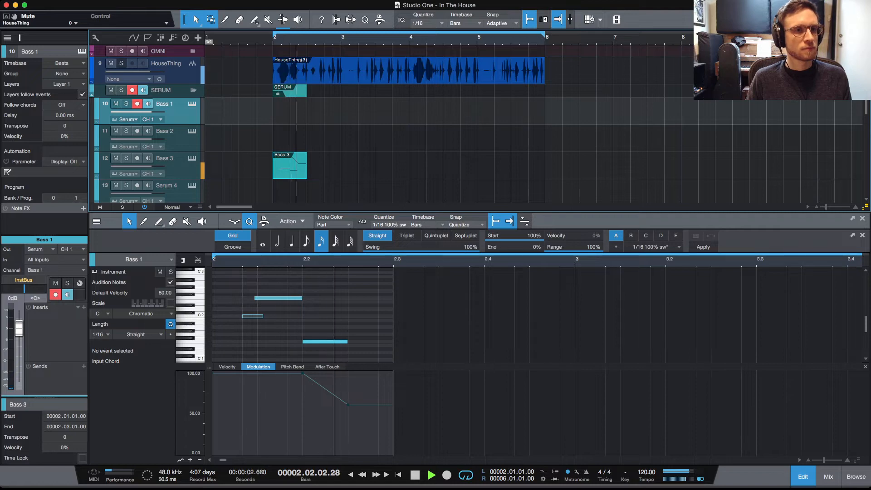
key("space")
key("space")
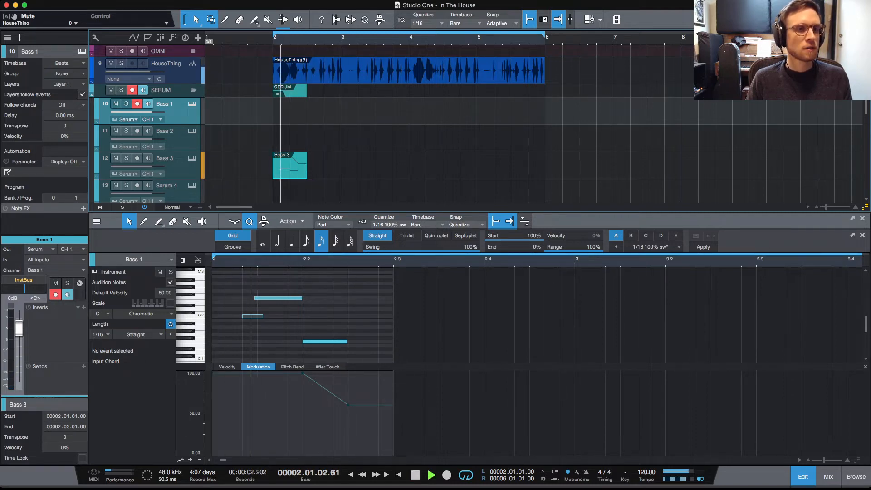
key("space")
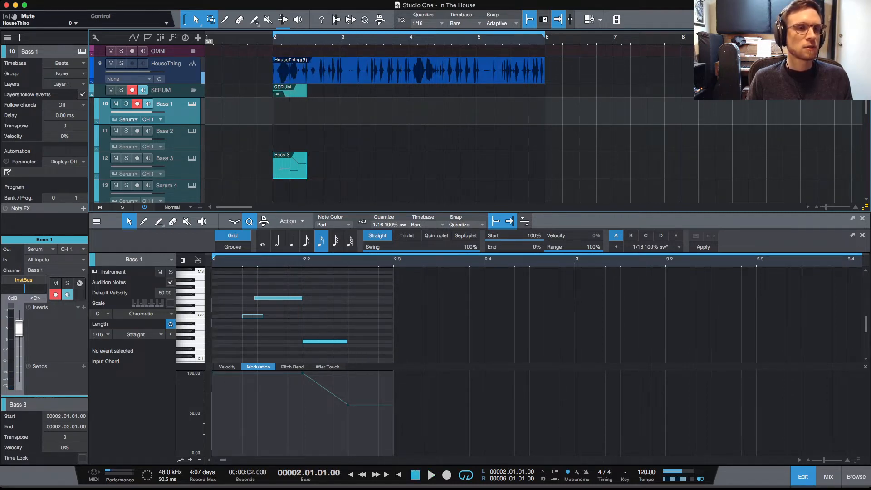
key("space")
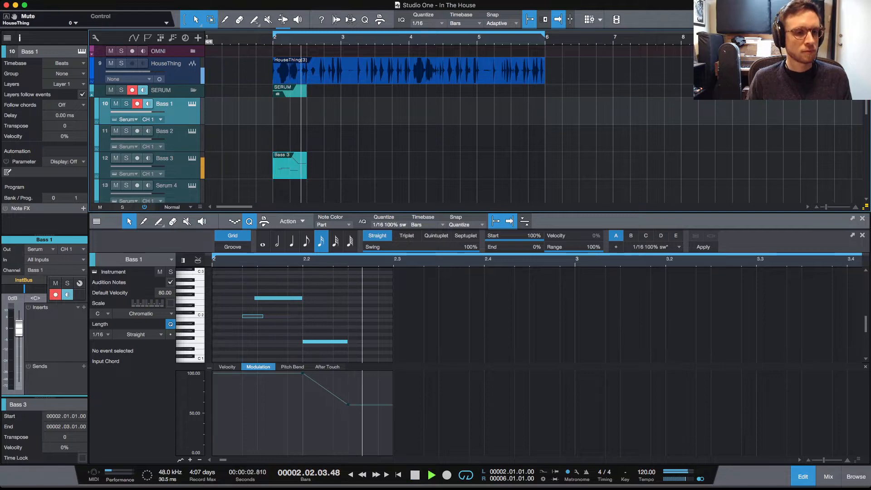
key("space")
key("space")
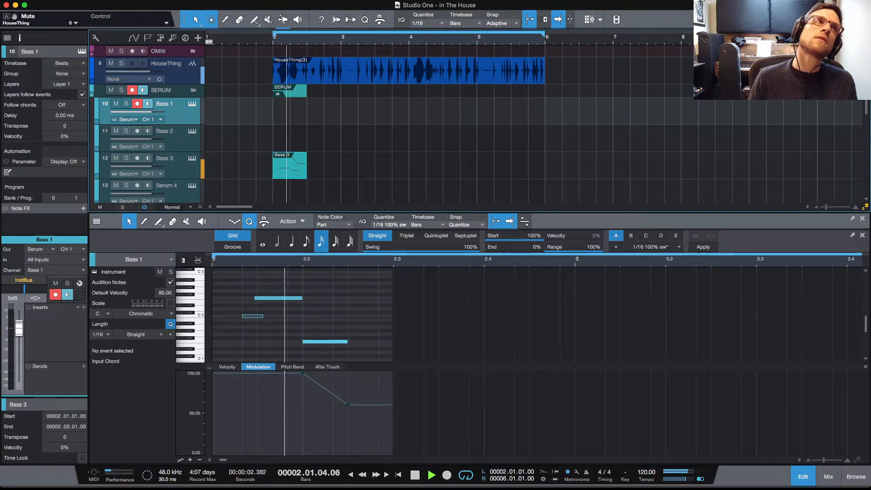
key("space")
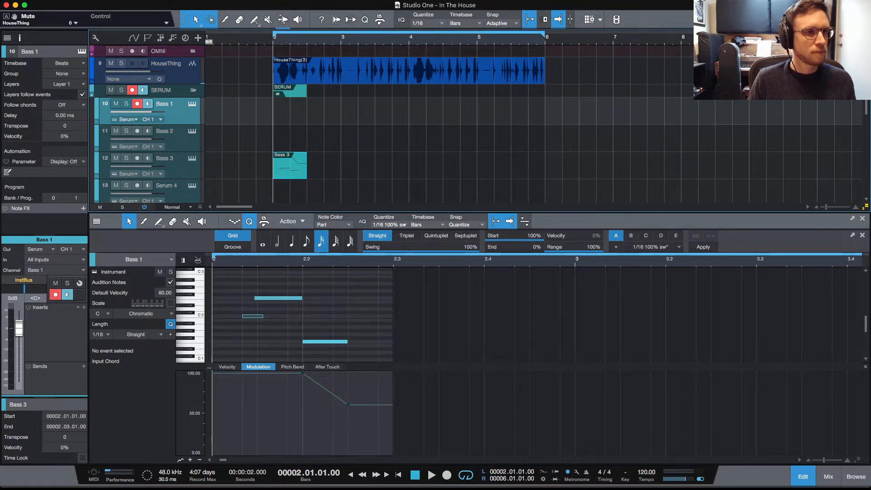
key("space")
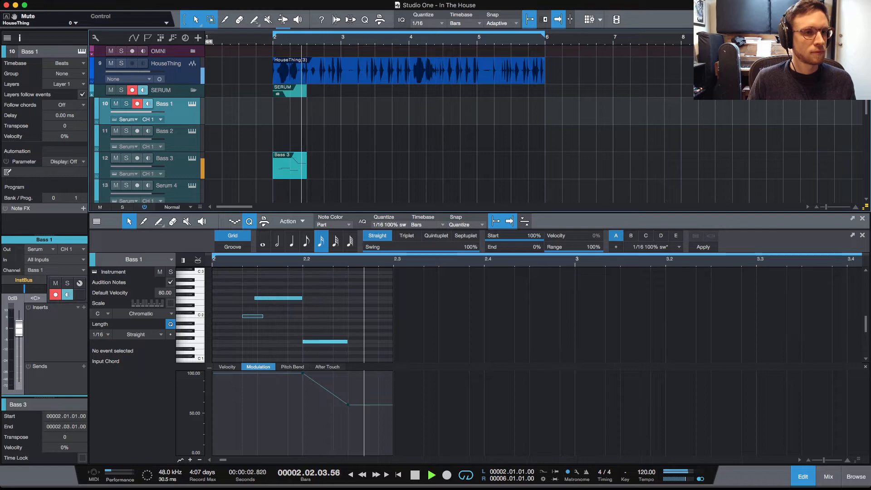
key("space")
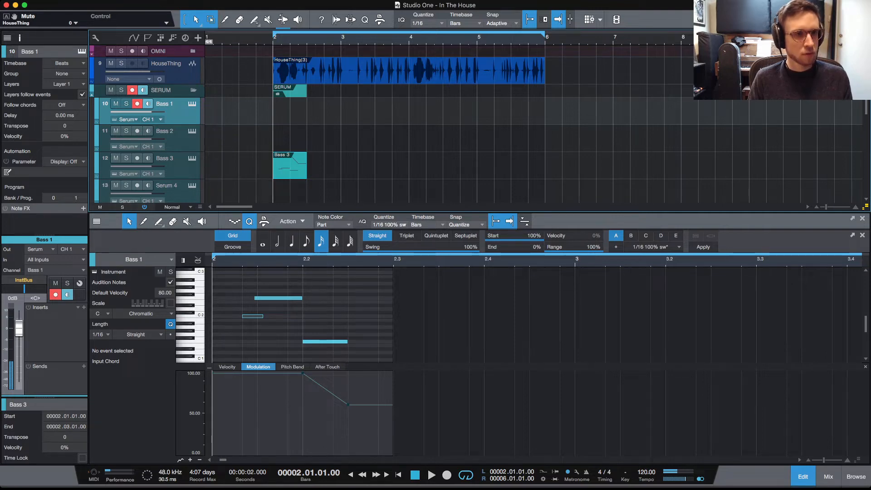
Create an empty part on the Bass 1 track and trim it to span from beat 2.3 to bar 3
key("space")
key("space")
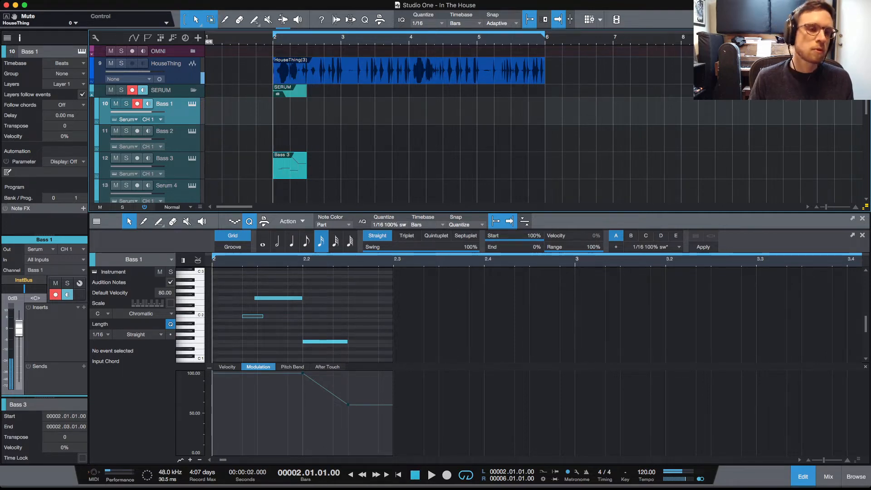
key("ctrl+shift+p")
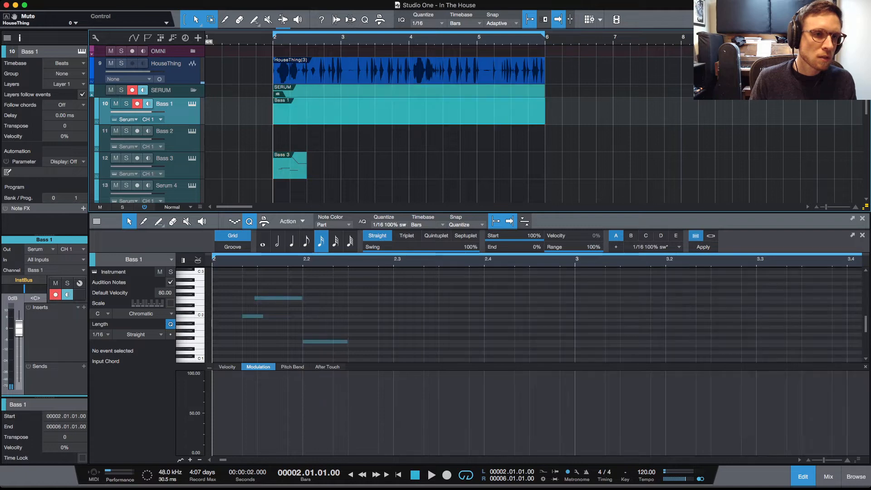
left_click_drag(544, 111, 341, 111)
left_click_drag(274, 112, 307, 111)
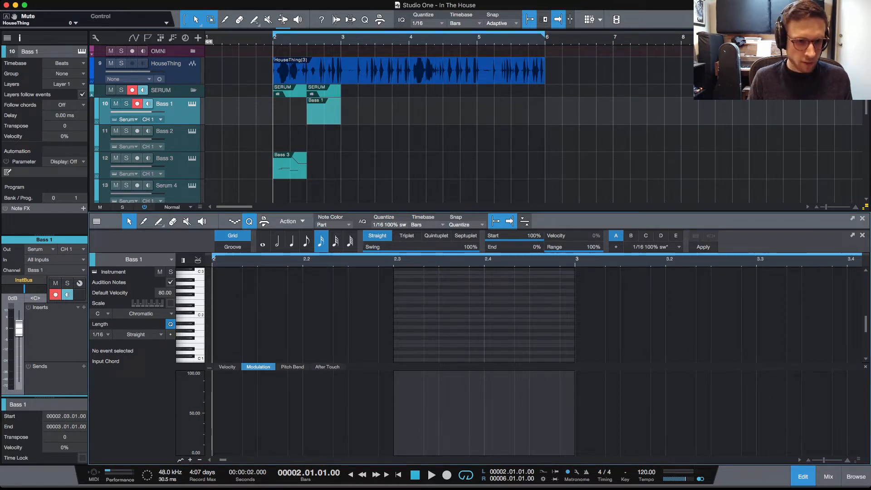
Enlarge the note area and place five F1 notes in the new Bass 1 part, playing it from bar 2
left_click_drag(484, 367, 483, 403)
scroll(484, 332, "down", 3)
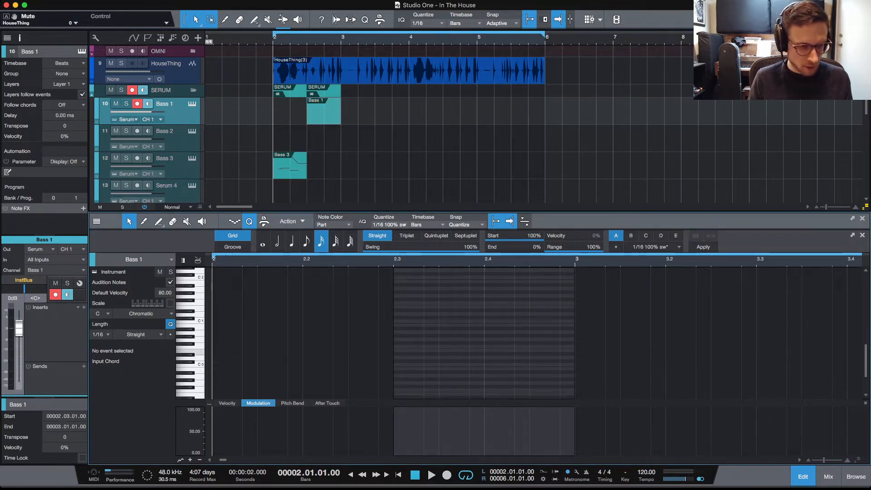
scroll(483, 331, "up", 2)
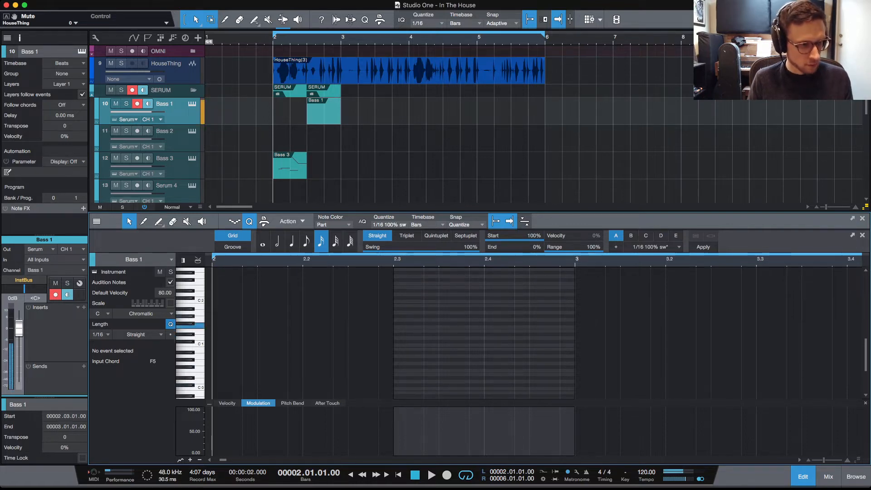
key("space")
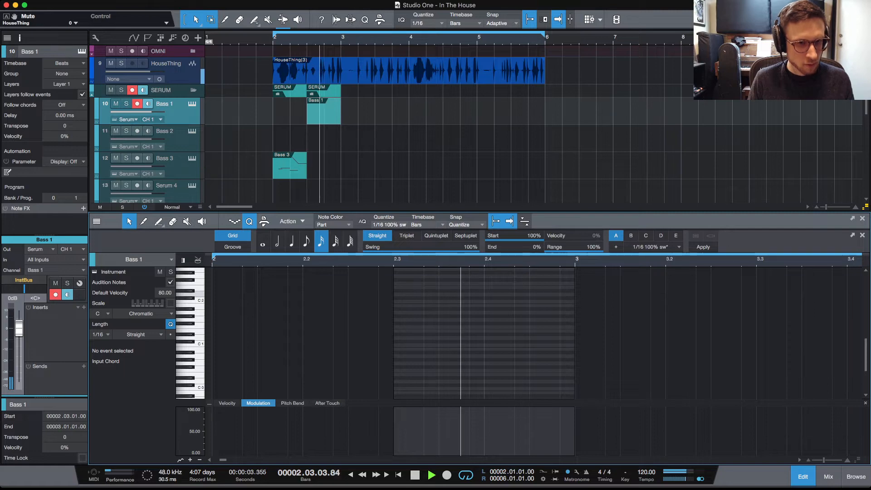
key("space")
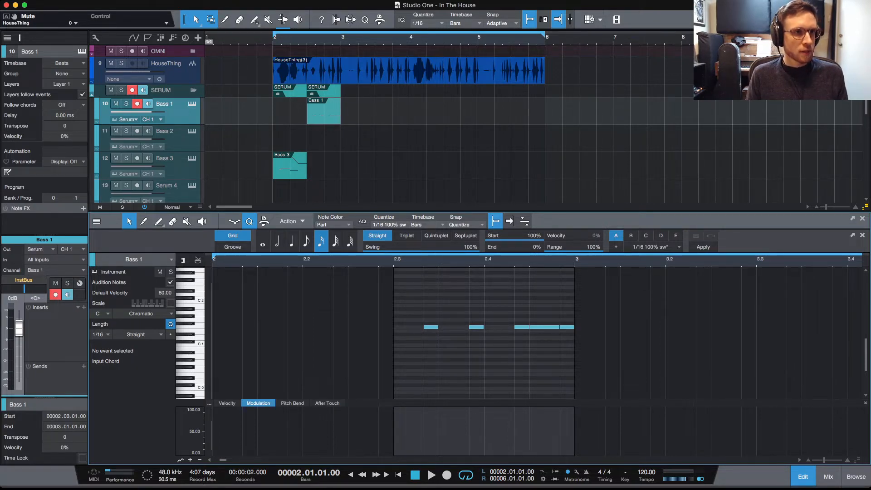
Mute the HouseThing track and replay the groove with the new bass notes from bar 2
left_click(111, 63)
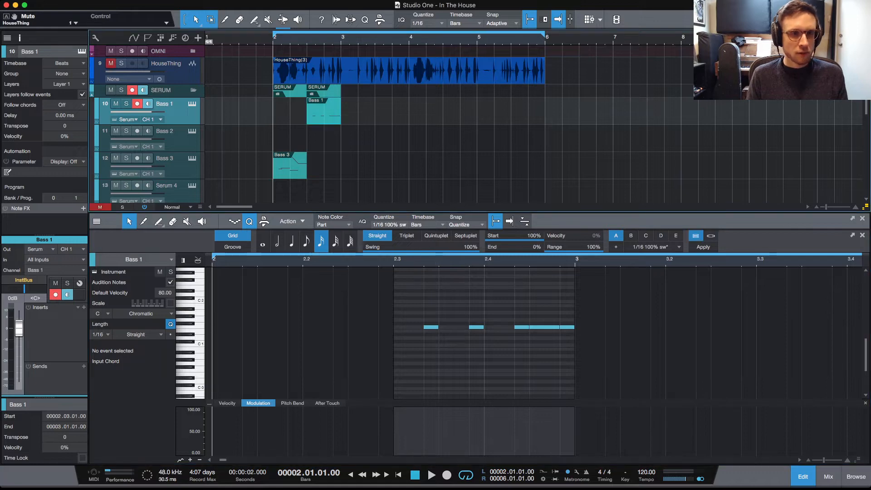
key("space")
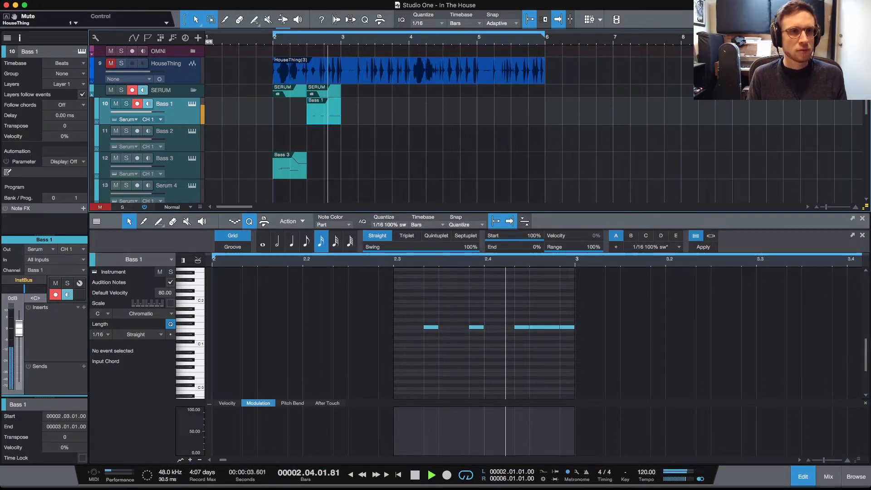
key("space")
key("space")
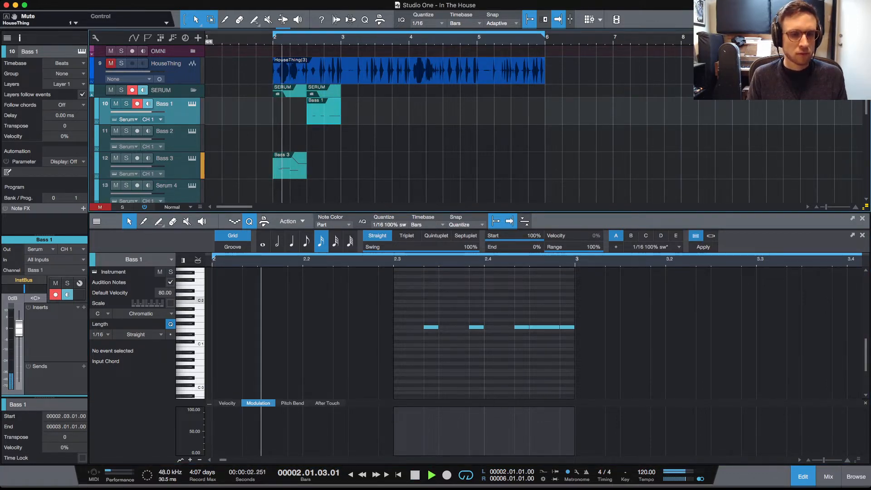
key("space")
key("space")
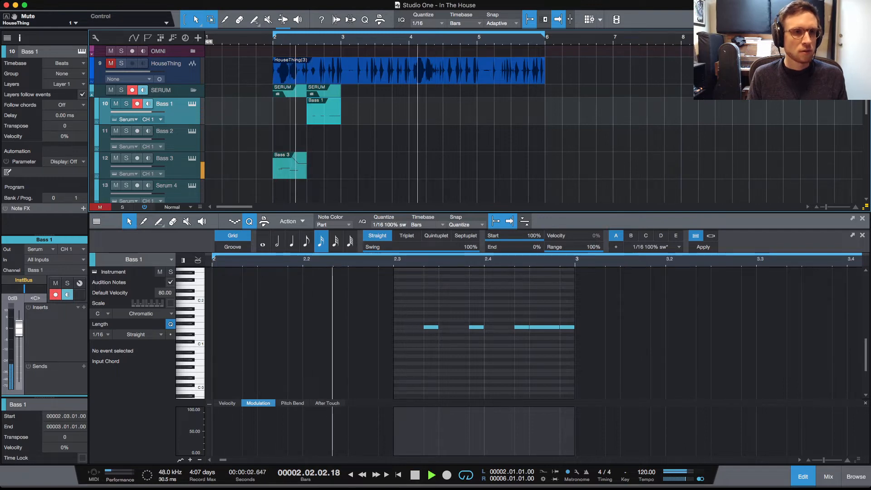
key("space")
Open the Drums part and add a short F1 note just before beat 2.3, starting at 2.02.04.33
scroll(454, 123, "down", 5)
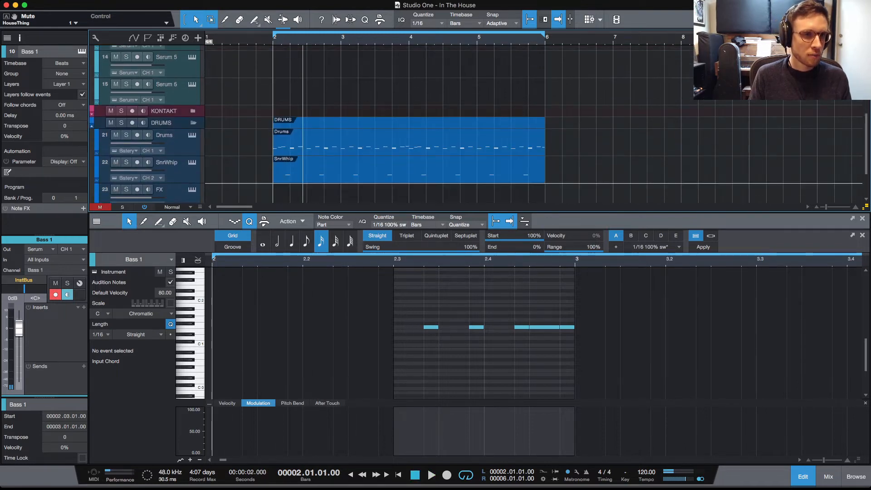
left_click(409, 142)
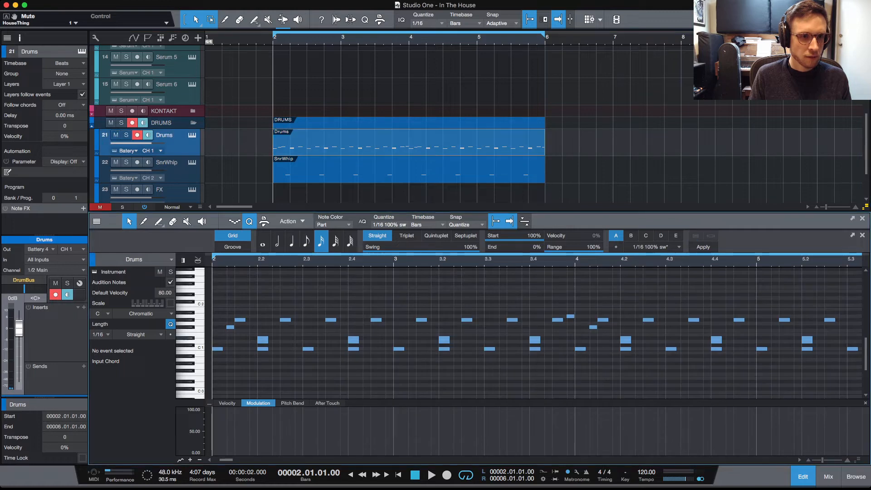
key("space")
key("space")
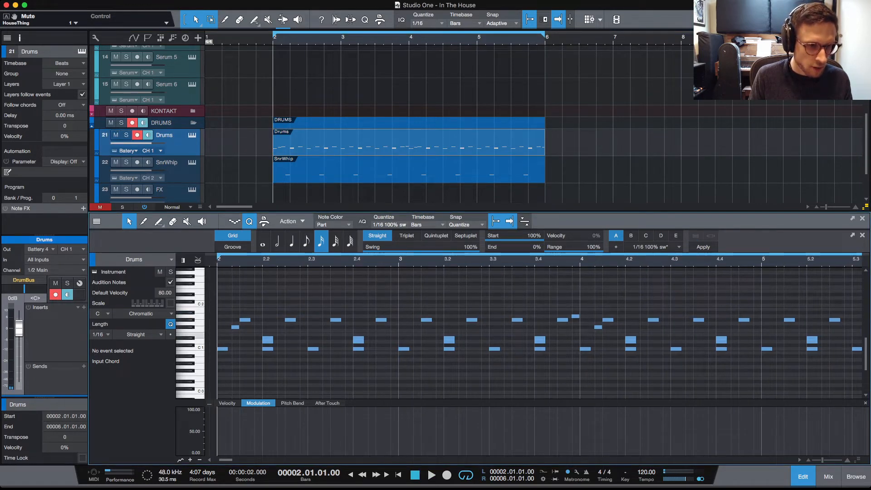
double_click(303, 332)
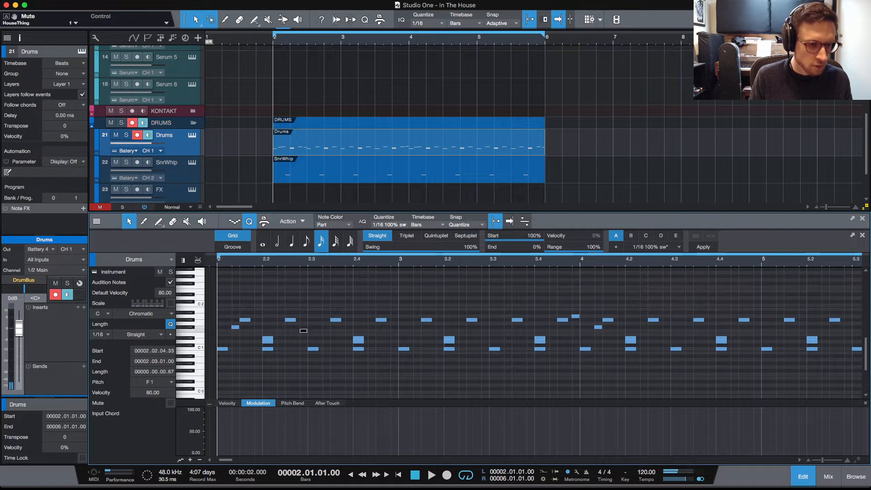
Replay the groove several times from bar 2 to audition the added F1 drum hit
key("space")
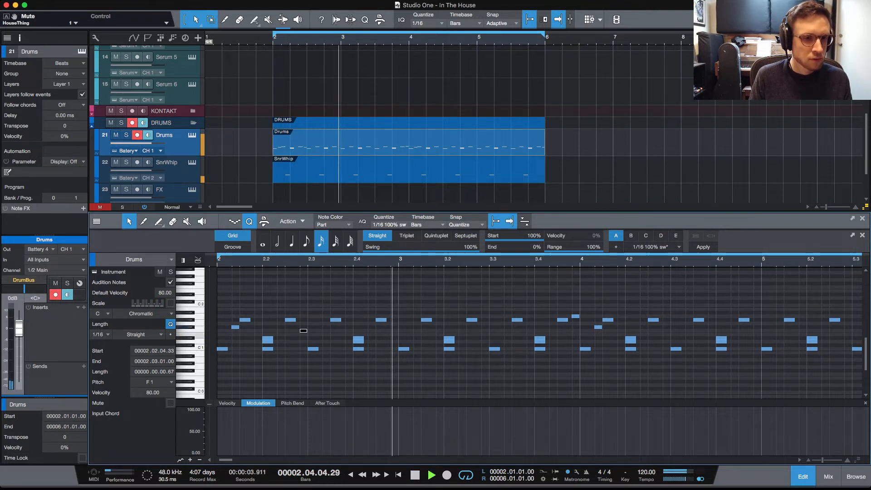
key("space")
key("space")
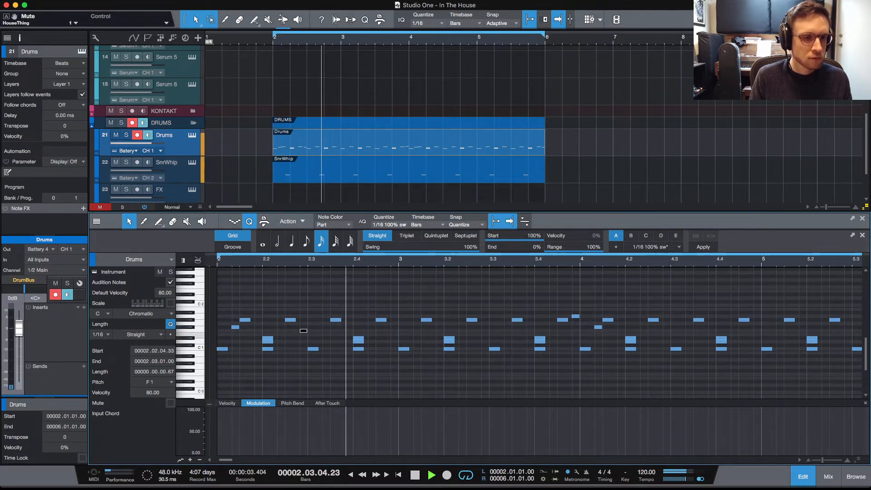
key("space")
key("space")
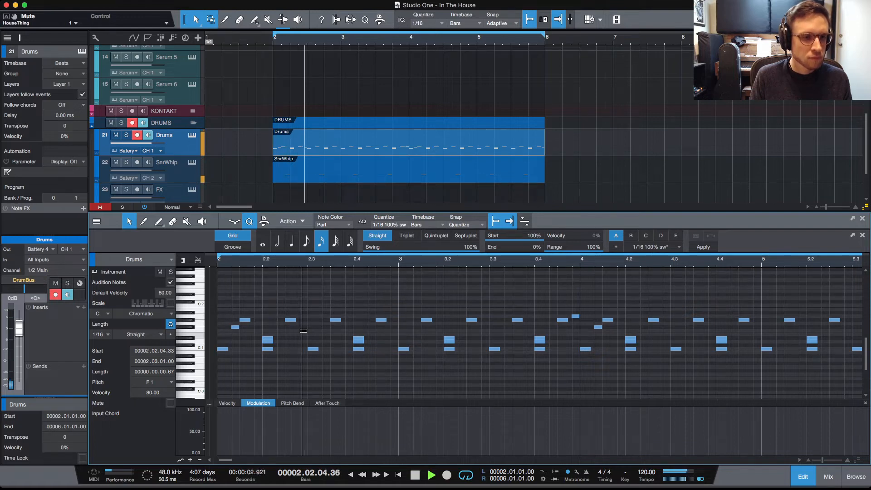
key("space")
key("space")
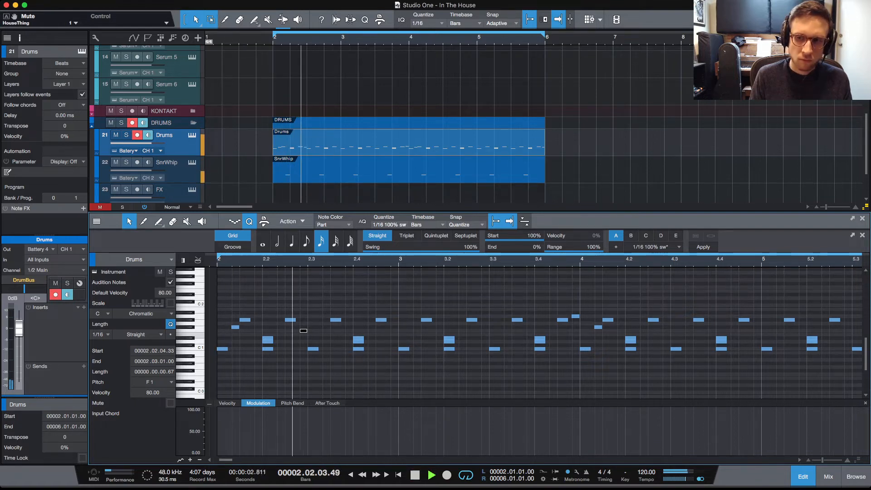
key("space")
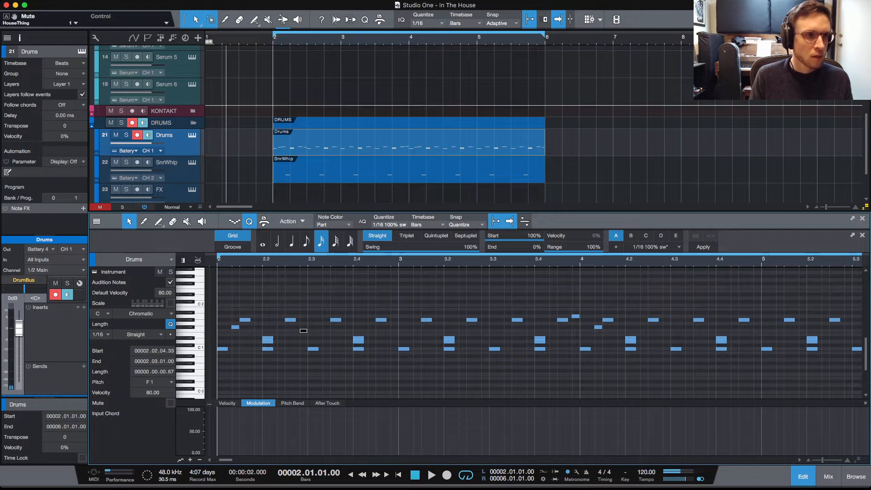
Return to the Bass 1 part, raise the Bass 1 volume to +2.5, and replay the phrase from bar 2
scroll(408, 123, "up", 3)
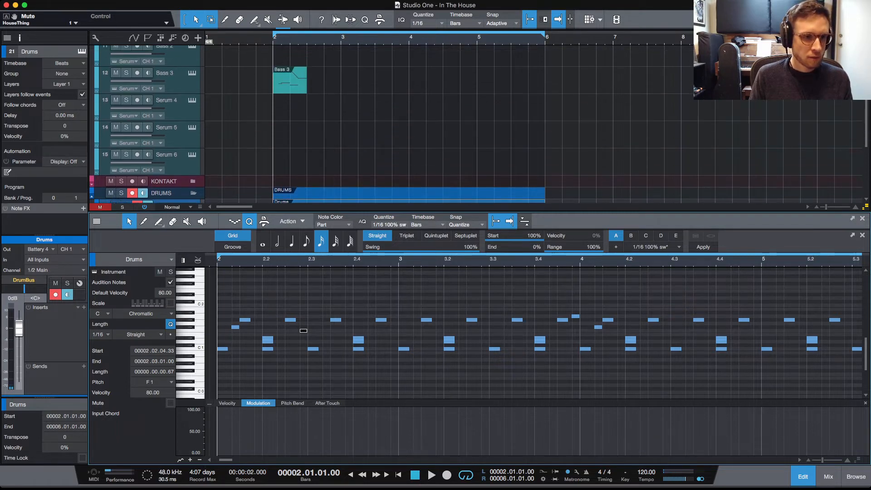
scroll(409, 122, "up", 1)
key("space")
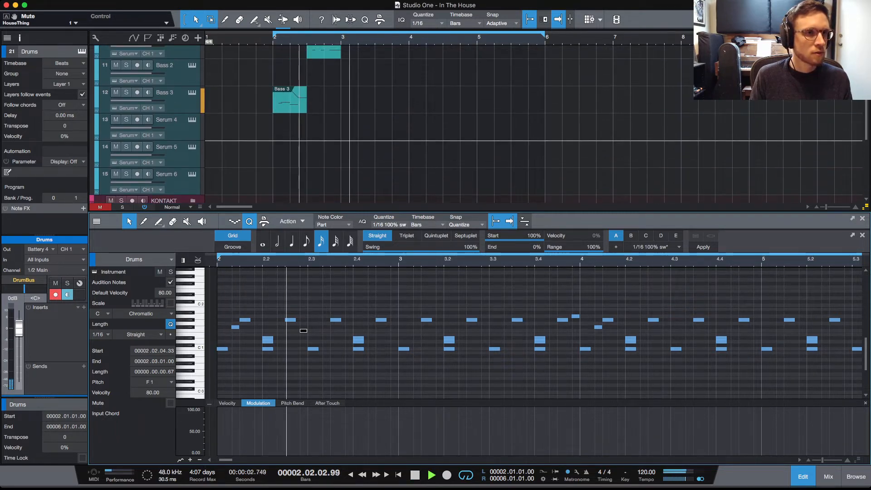
key("space")
scroll(408, 123, "up", 3)
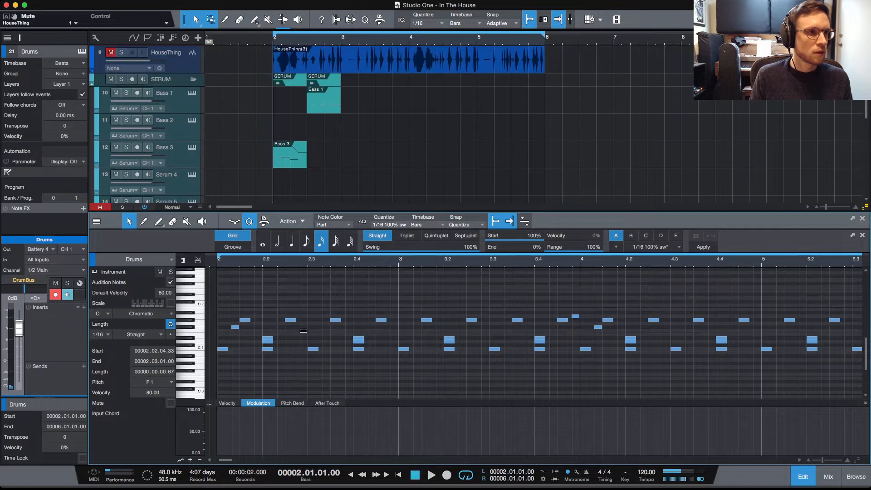
left_click(323, 103)
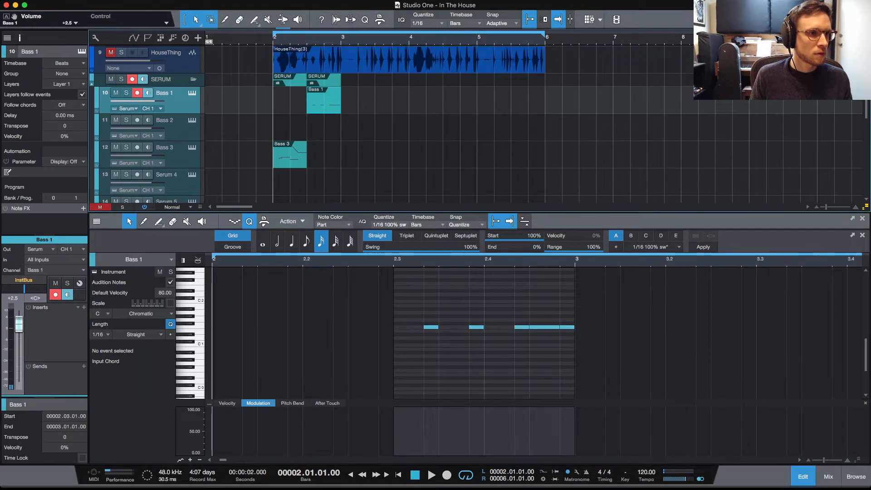
key("space")
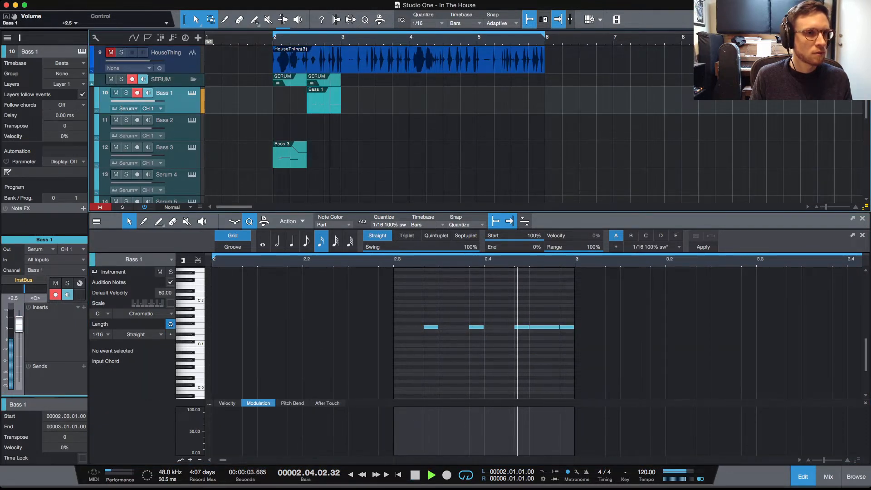
key("space")
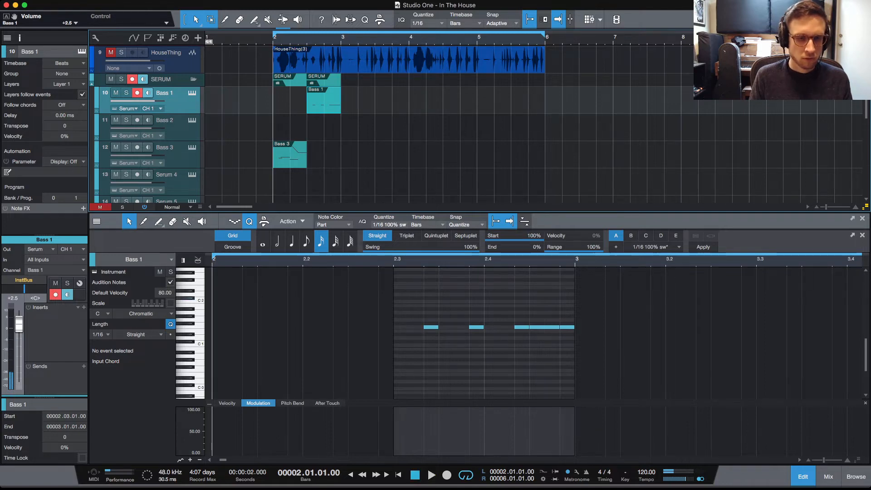
Raise the last two notes of the Bass 1 part to G#1 and A#1, and audition the change
left_click_drag(545, 326, 568, 316)
key("space")
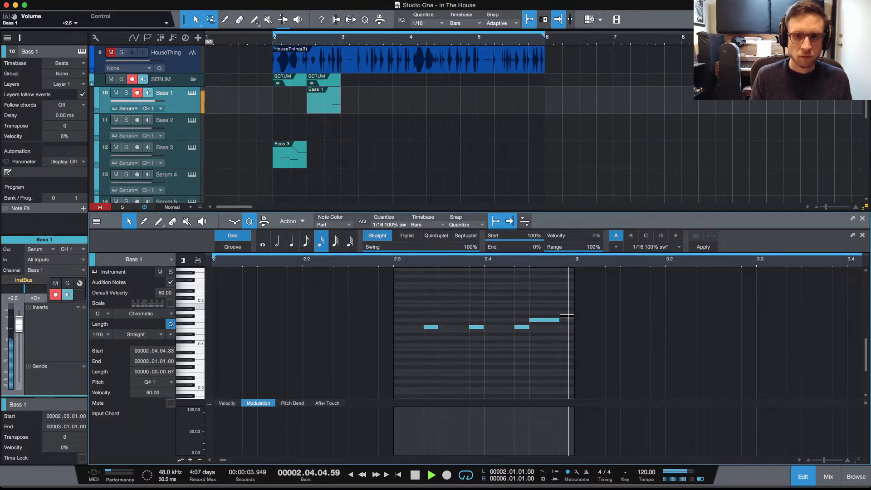
key("space")
left_click_drag(545, 320, 567, 309)
key("space")
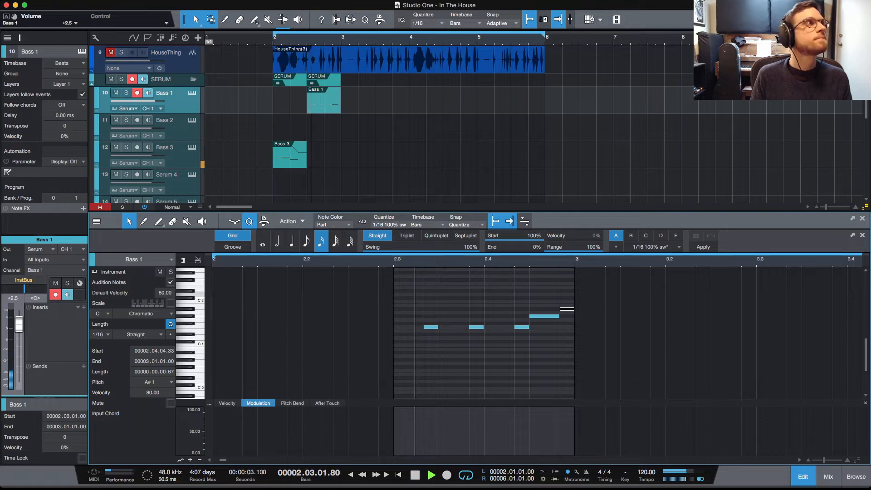
key("space")
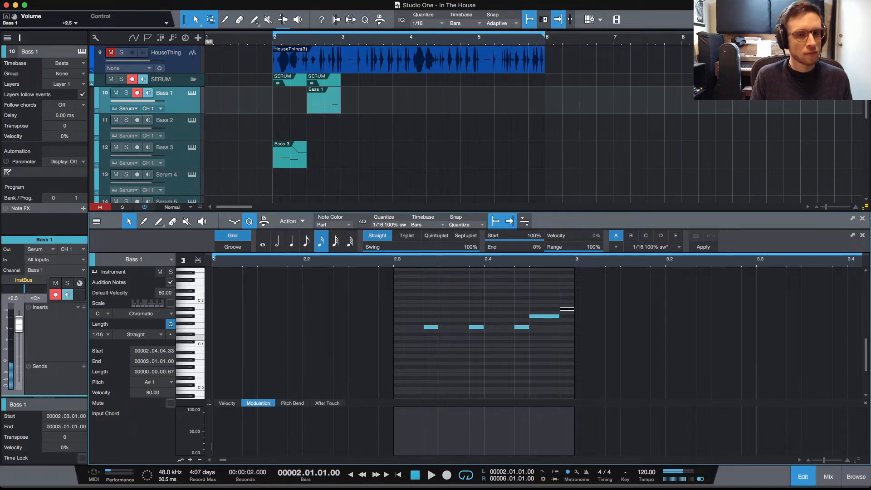
Replay the bass phrase repeatedly from bar 2 to judge the rising notes at the end of the Bass 1 part
key("space")
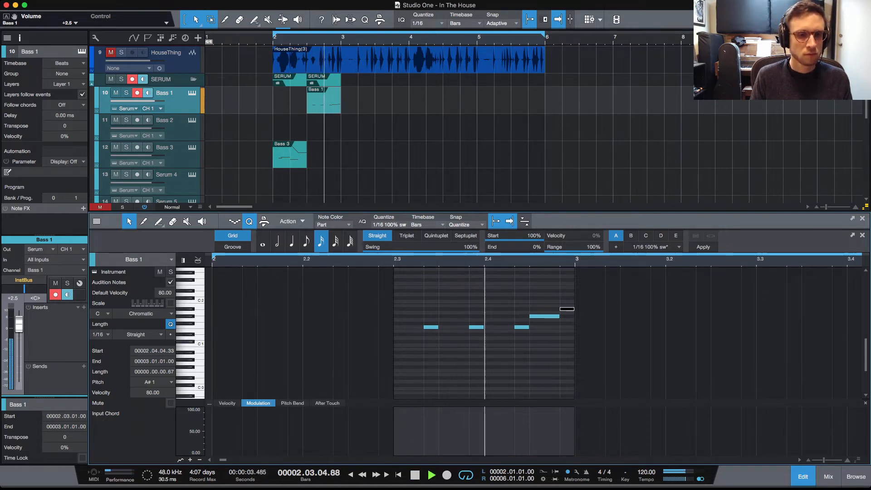
key("space")
key("space")
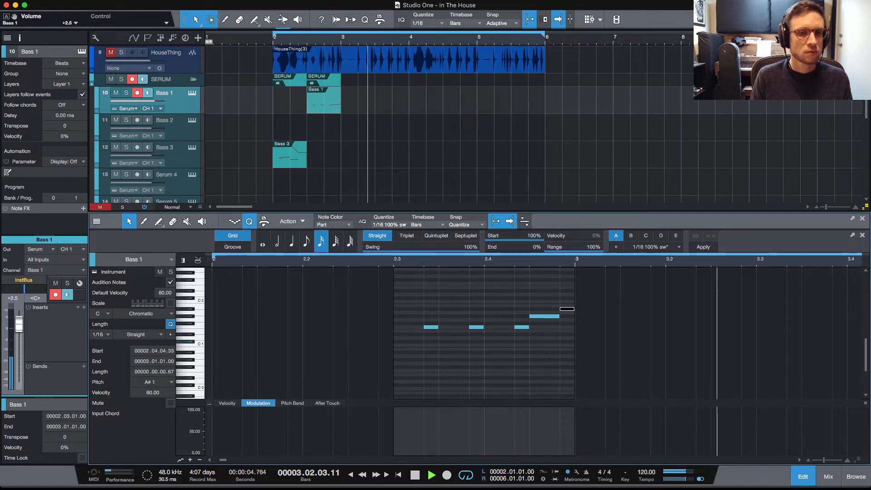
key("space")
key("space")
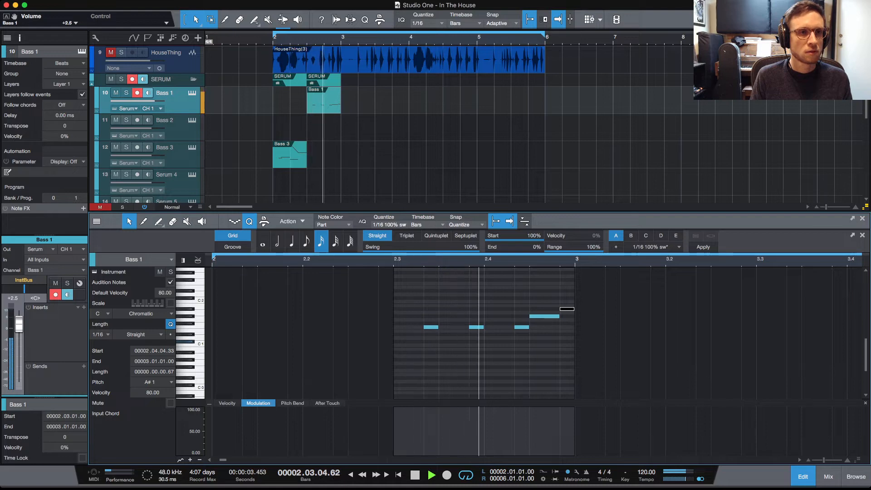
key("space")
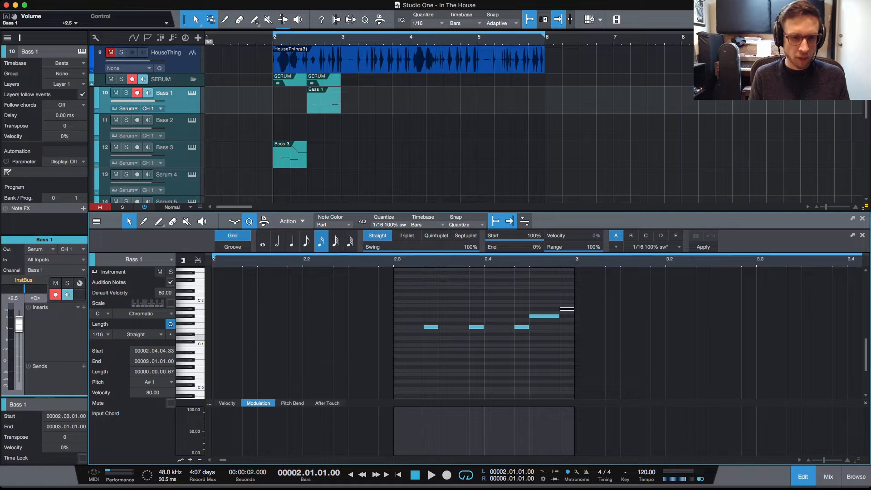
key("space")
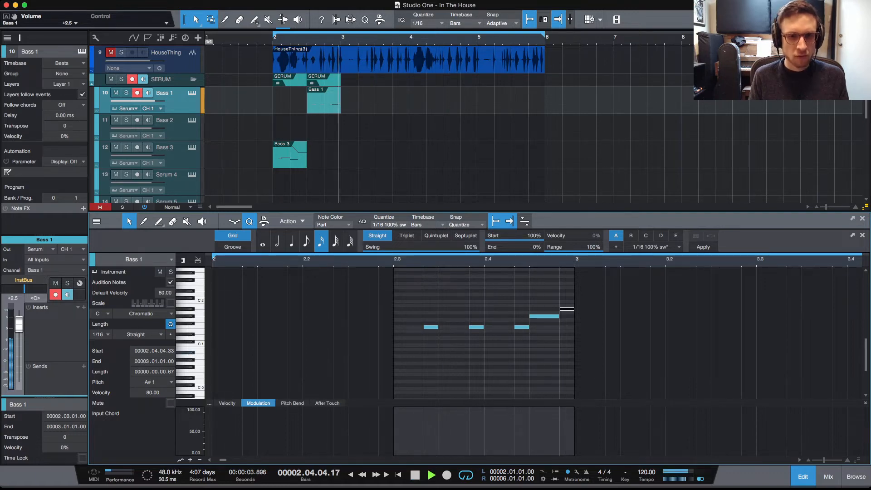
key("space")
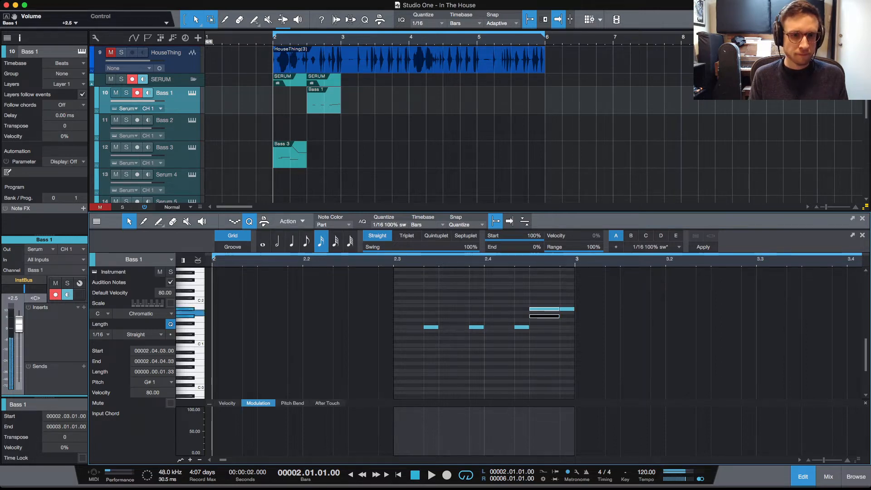
Raise the last two notes of the Bass 1 part to C2 and C#2, and audition the change from bar 2
key("Up")
key("Up")
key("Up")
key("Up")
key("Up")
key("Up")
key("Up")
key("space")
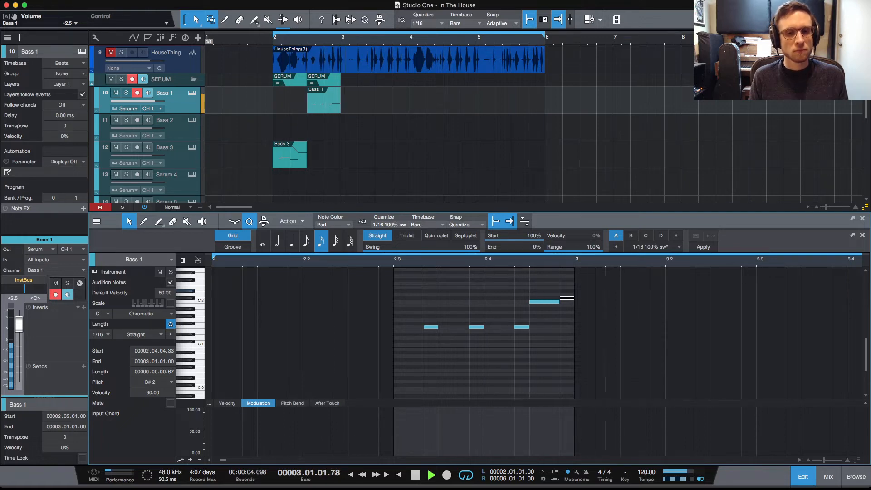
key("space")
key("Escape")
key("space")
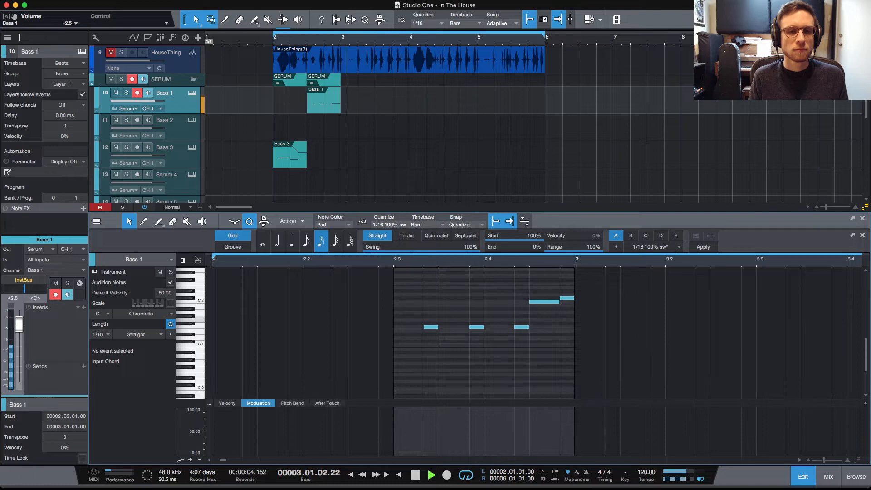
key("space")
Try the last two Bass 1 notes an octave lower, audition them, and return them to their previous octave
left_click_drag(535, 291, 570, 309)
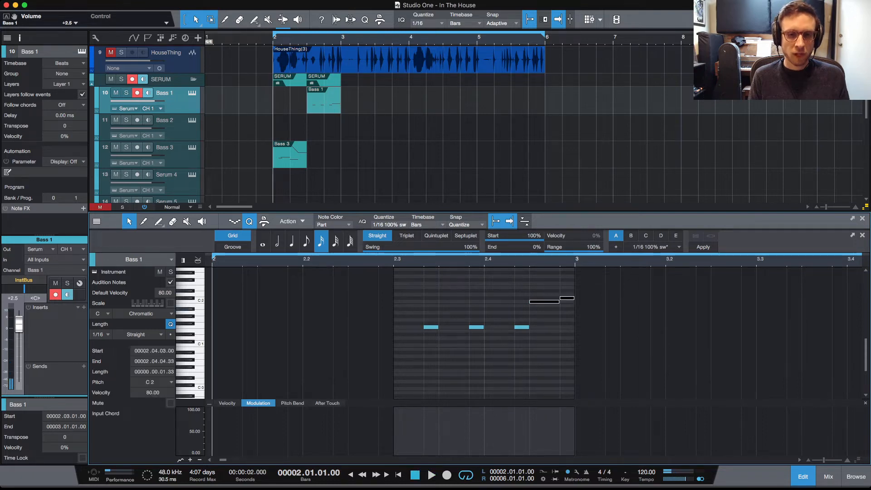
key("shift+Down")
key("space")
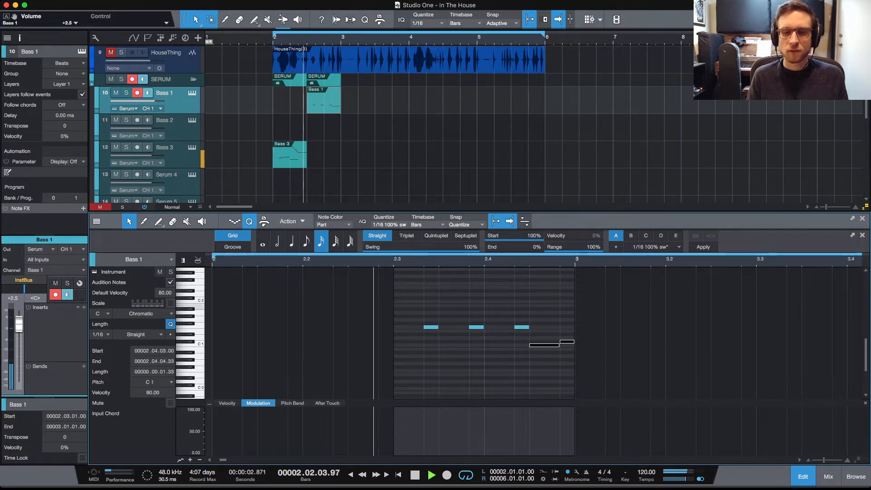
key("space")
key("space")
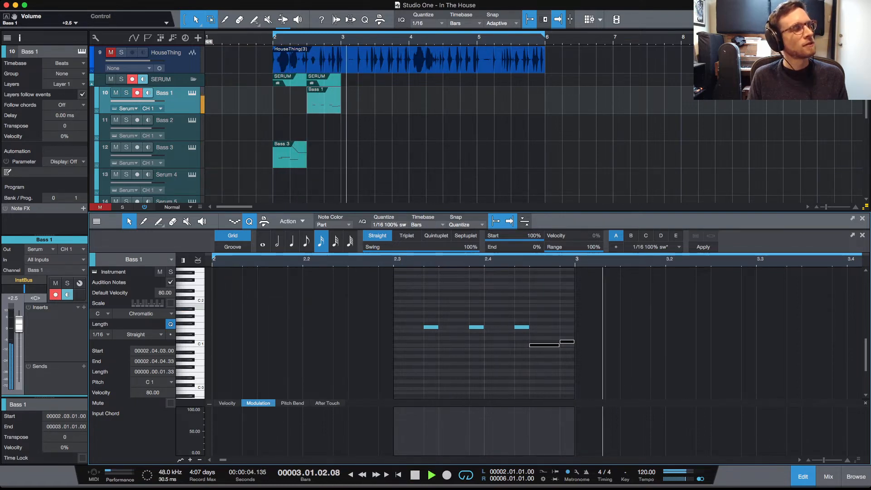
key("space")
key("shift+Up")
Replay the bass phrase from bar 2 to check the higher ending of the Bass 1 part, and clear the note selection
key("space")
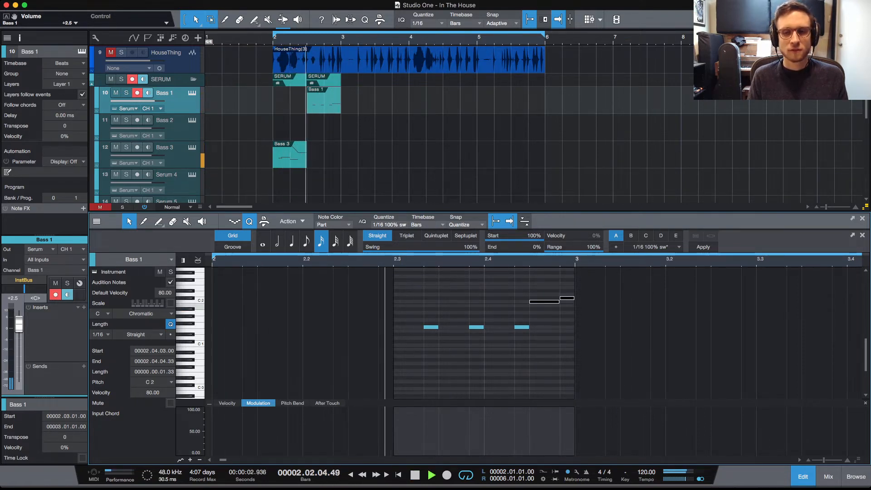
key("space")
key("space")
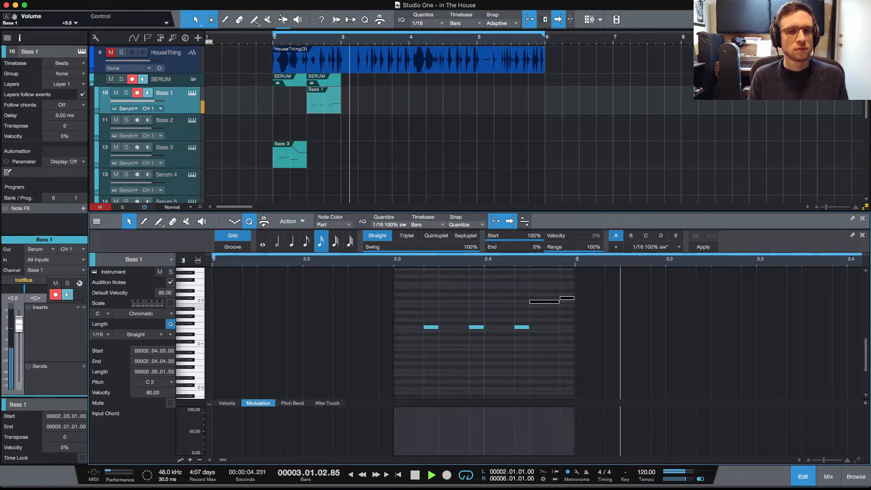
key("space")
key("space")
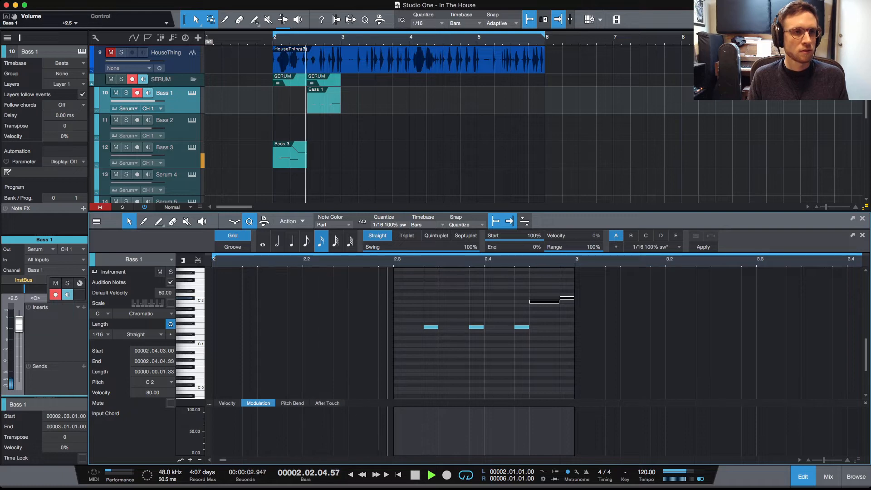
key("space")
key("super+d")
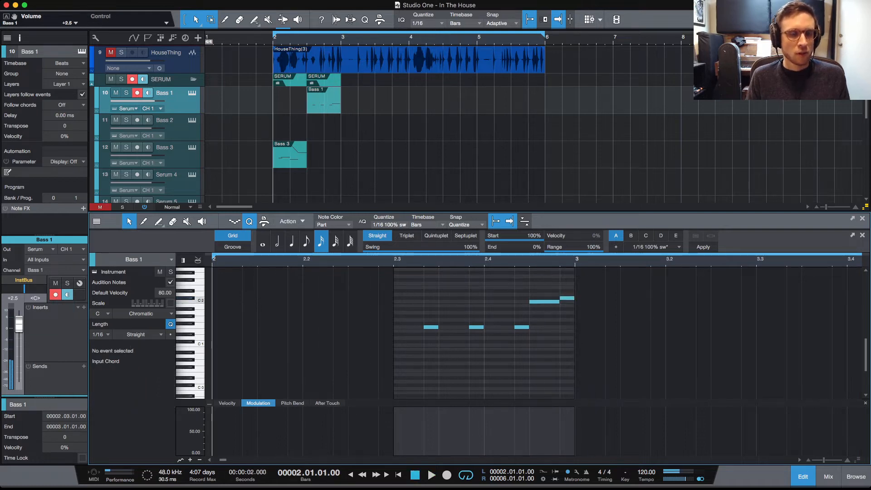
Select the Serum 4 track and replay the groove from bar 2 to rehearse a part over the bassline
key("Down")
key("Down")
key("Down")
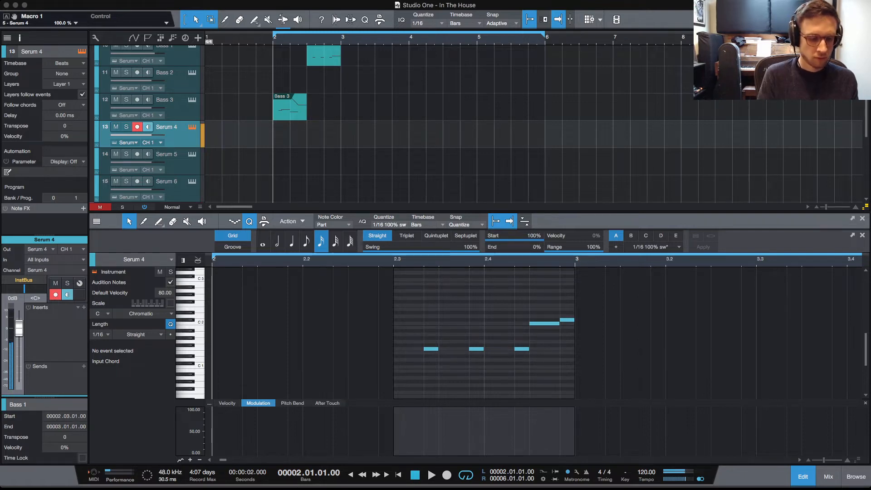
key("space")
key("space")
key("space")
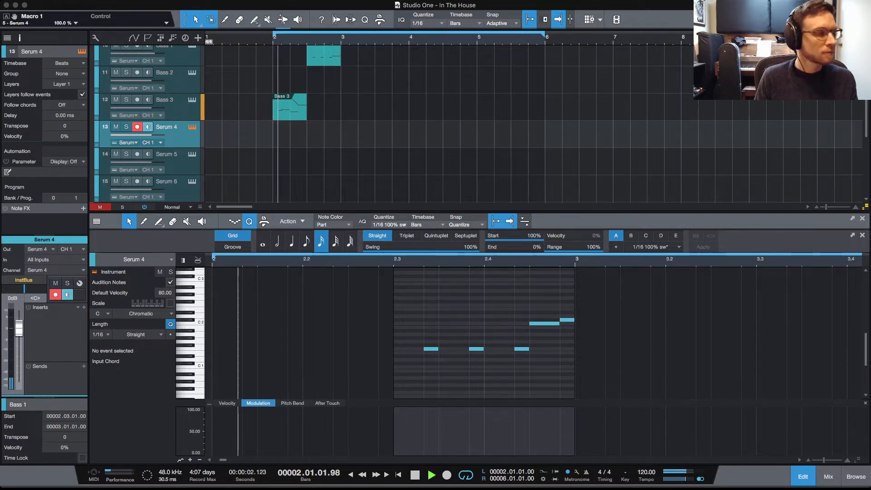
key("space")
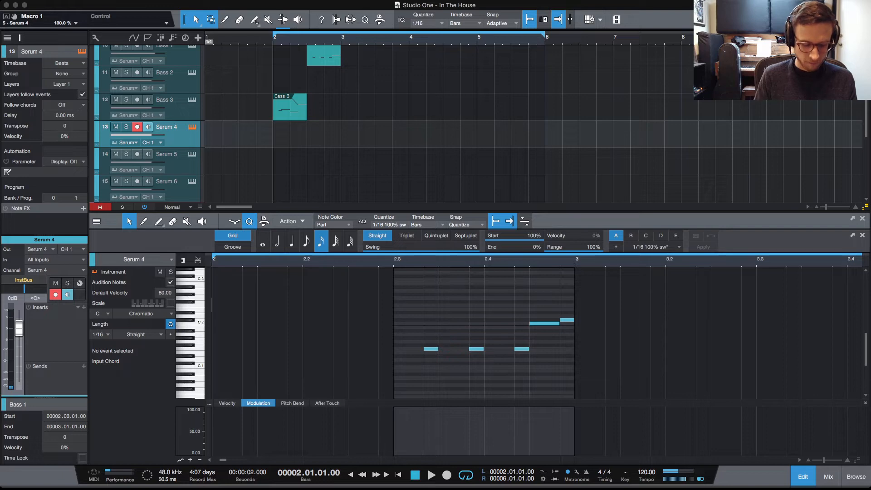
key("space")
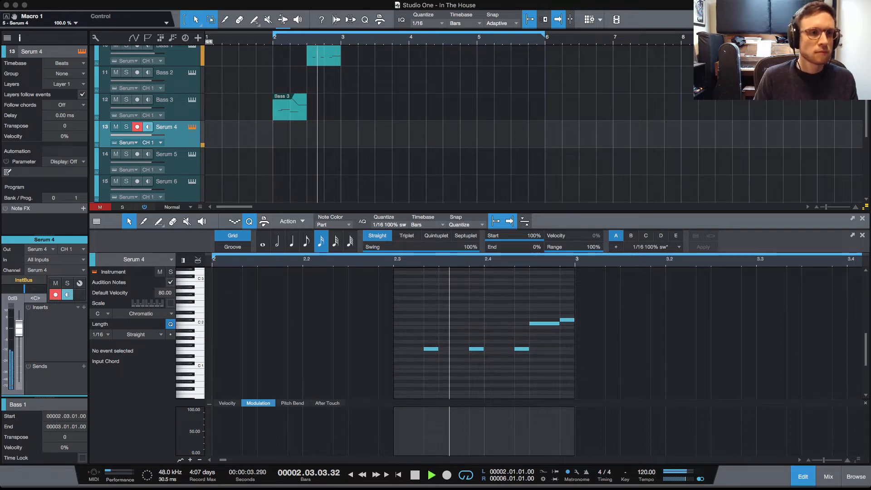
key("space")
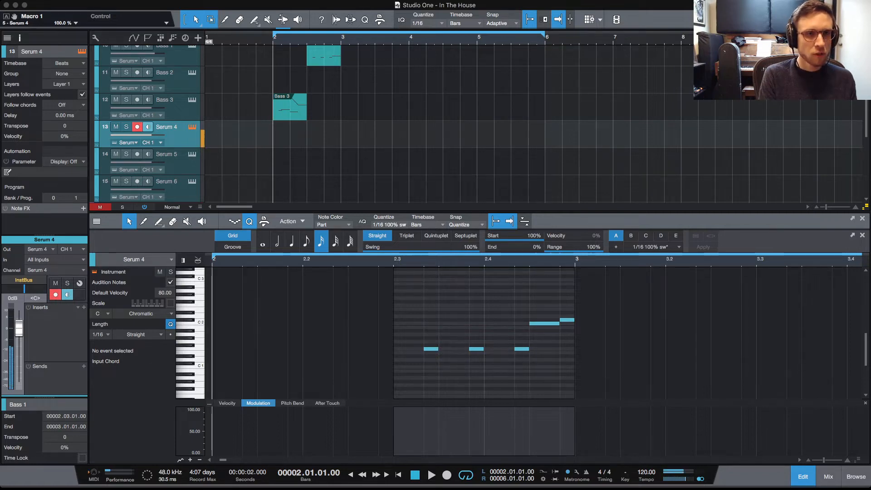
key("space")
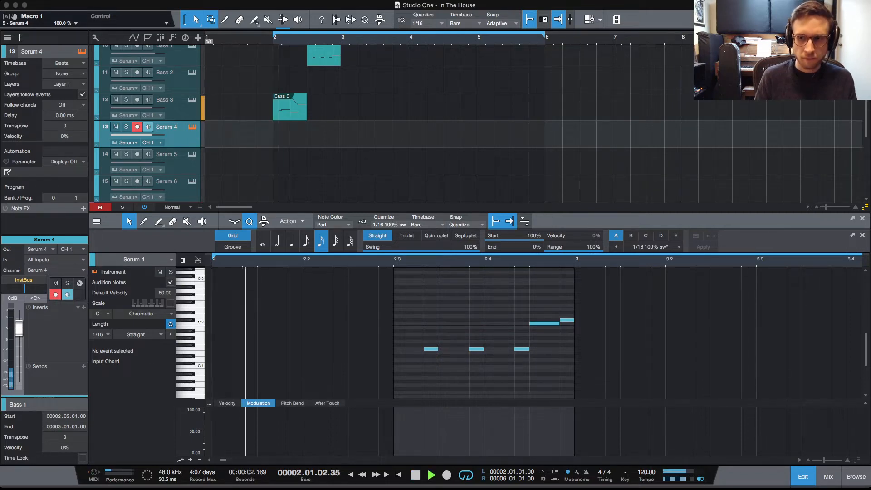
key("space")
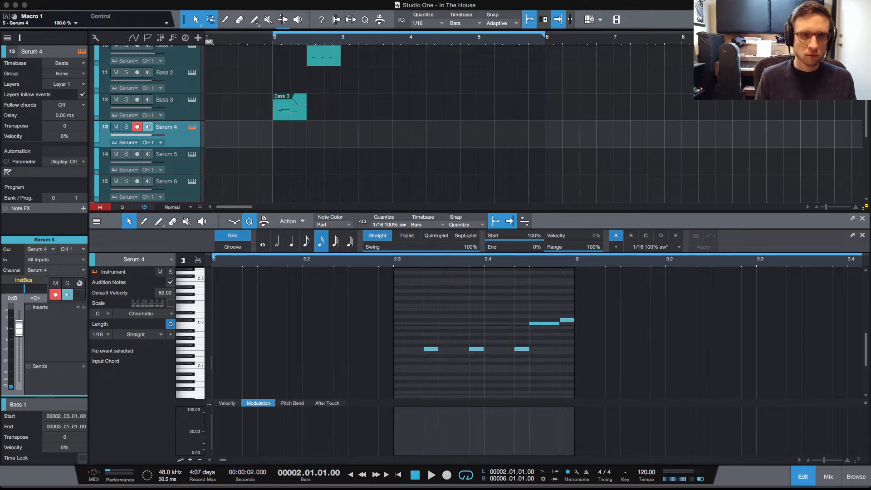
Record a short five-note chord in bar 2 on the Serum 4 track, and quantize its notes to start at 2.2.3
key("KP_Multiply")
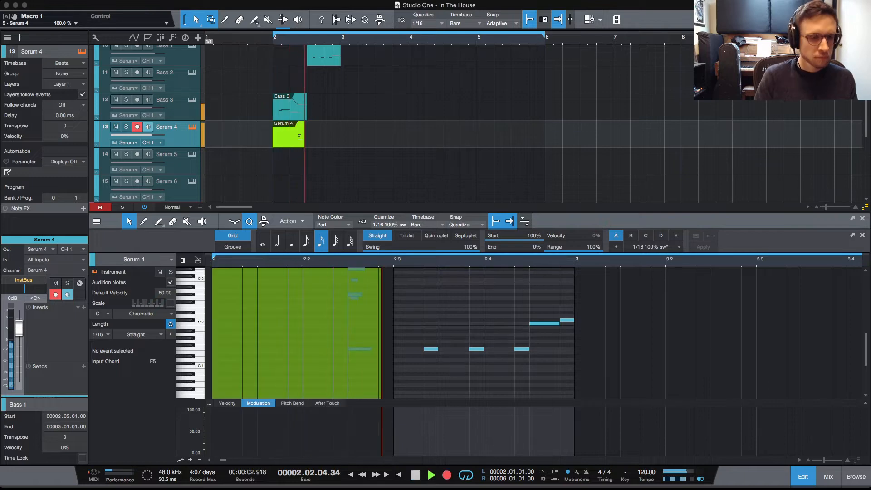
key("space")
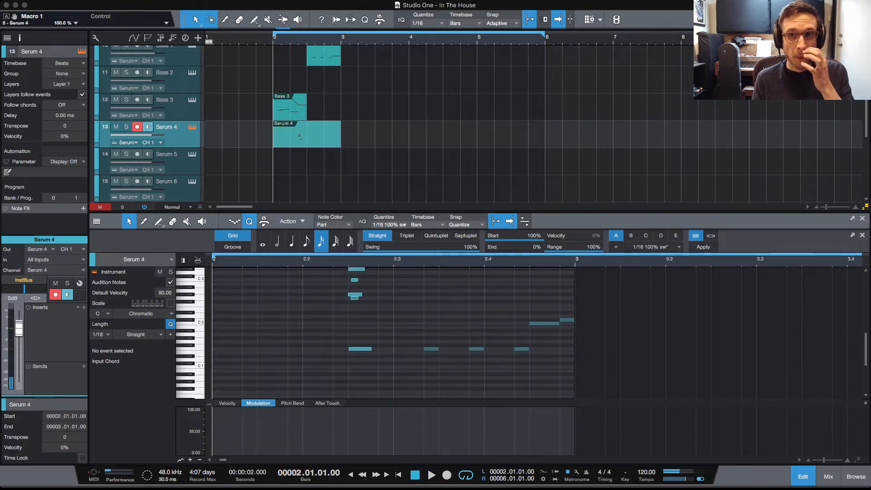
key("super+z")
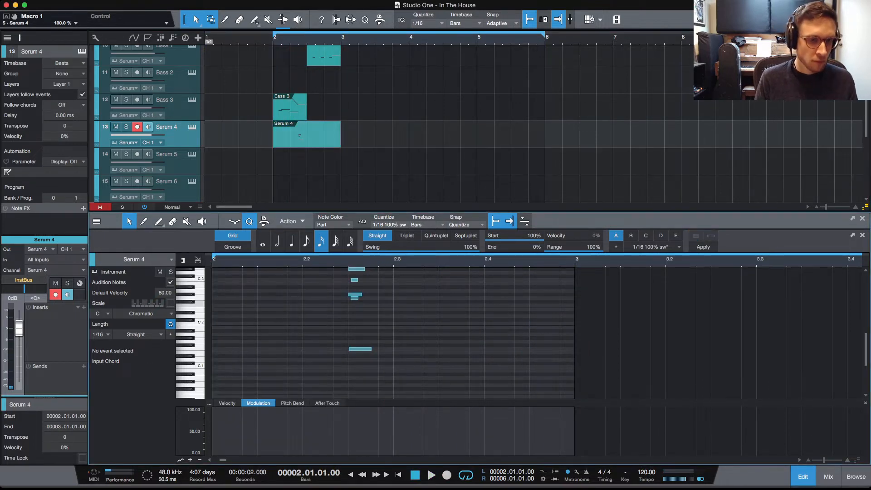
key("super+a")
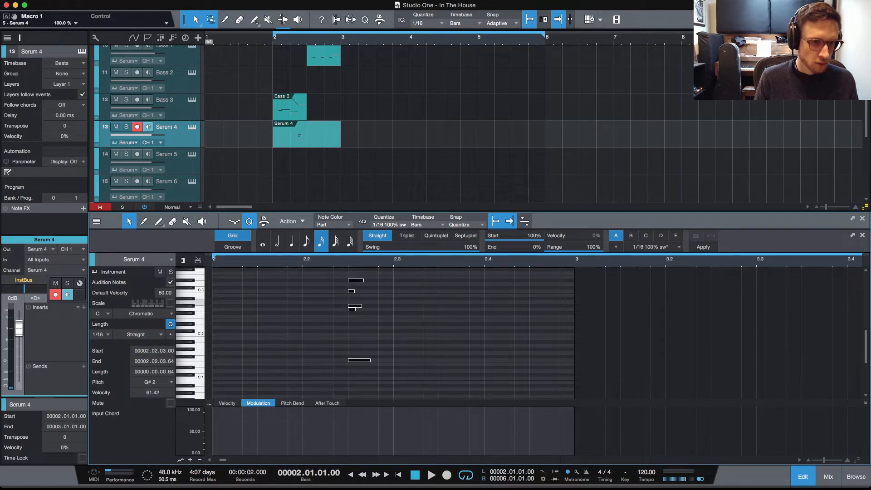
key("q")
Replay the groove several times from bar 2 to judge the Serum 4 chord against the bassline
key("space")
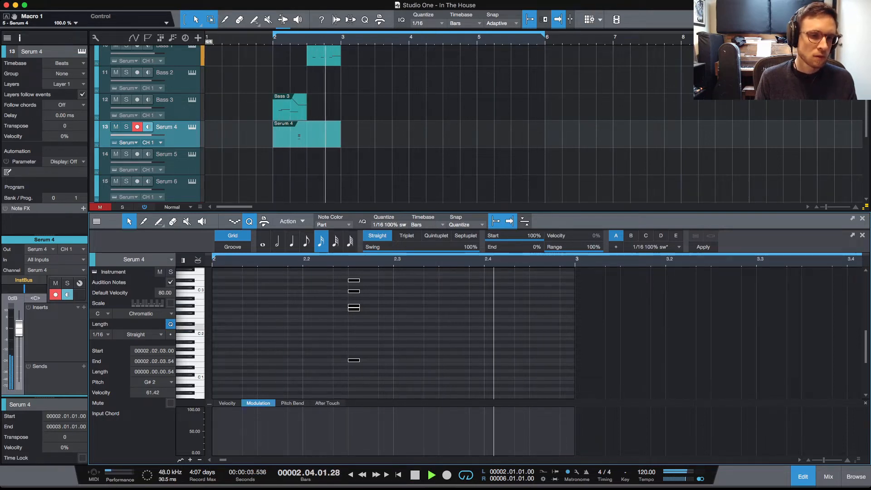
key("space")
key("super+d")
key("super+a")
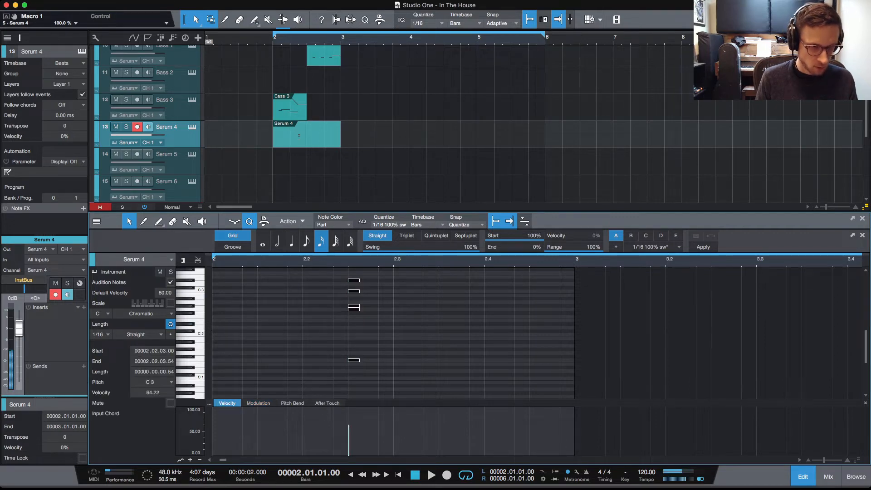
key("space")
key("space")
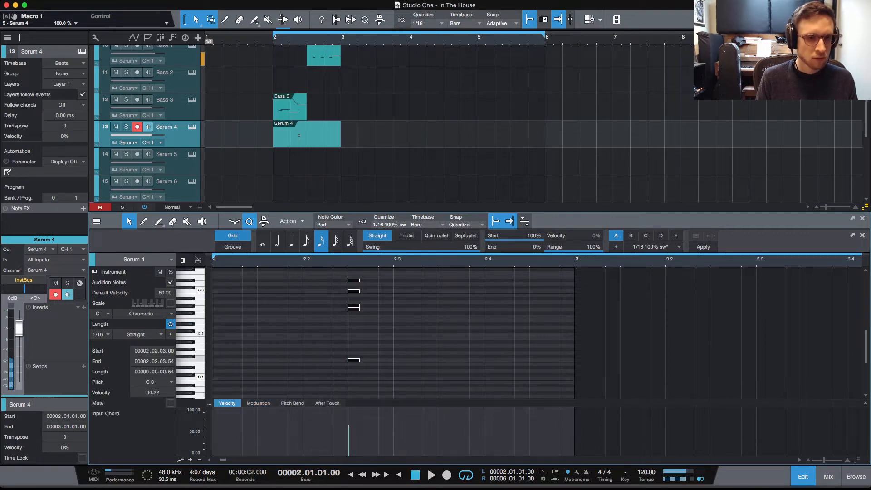
key("space")
key("space")
key("super+d")
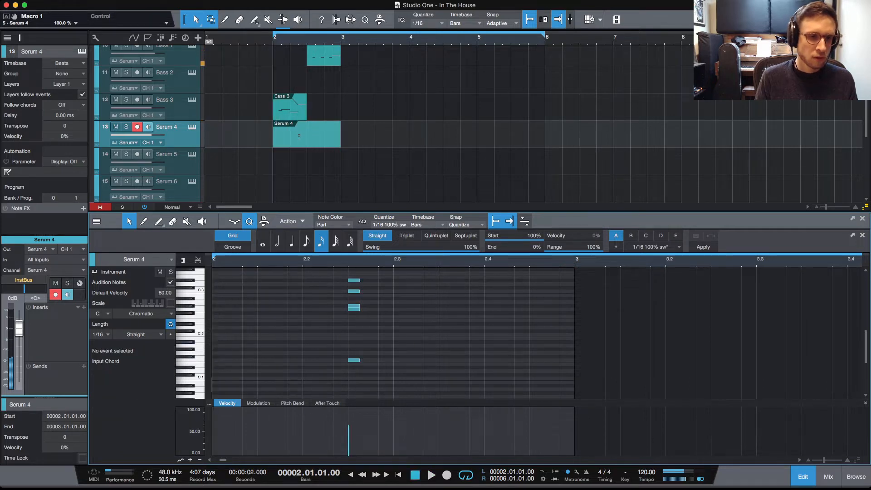
key("space")
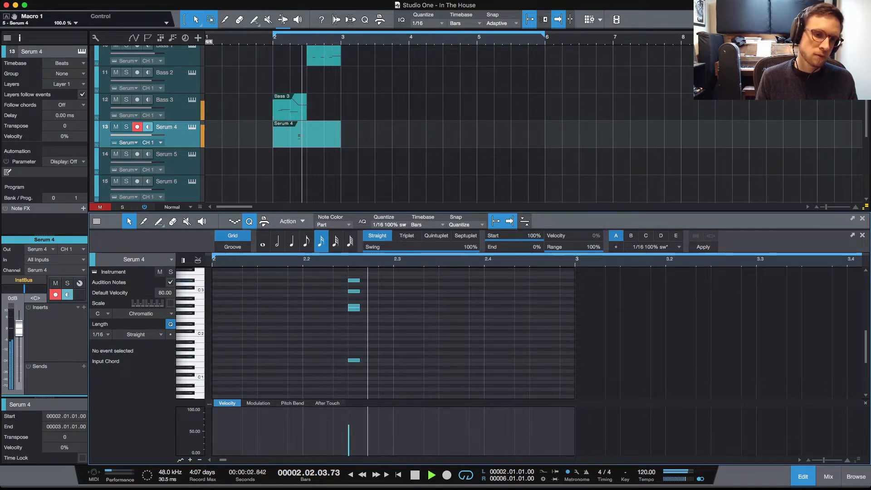
key("space")
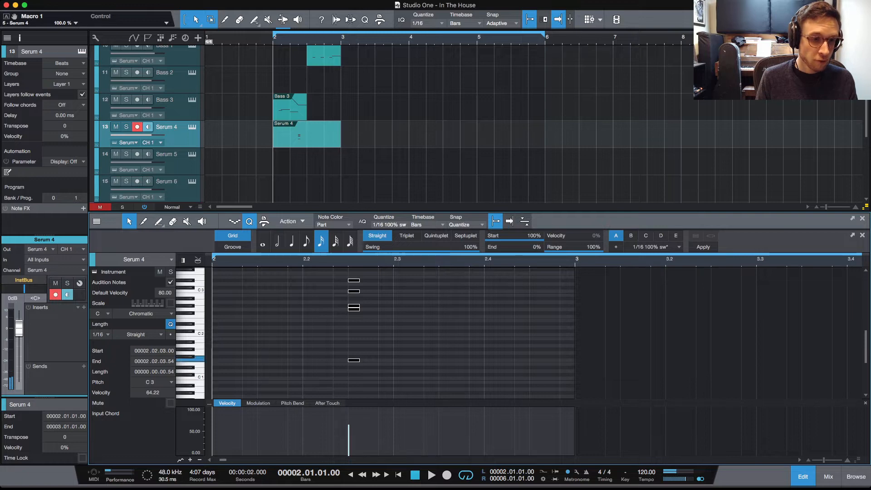
Try a copy of the Serum 4 chord at the start of bar 2, audition it, and lengthen the copied notes to 0.0.1.33
left_click_drag(354, 308, 218, 308)
key("space")
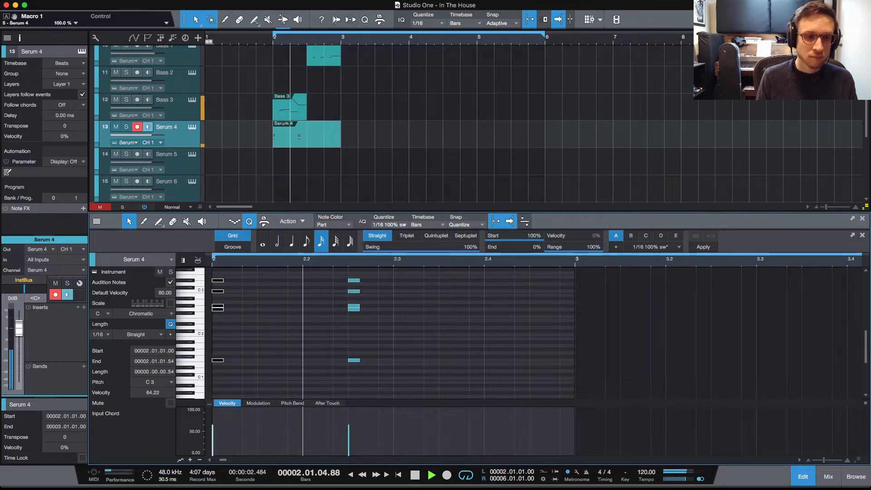
key("space")
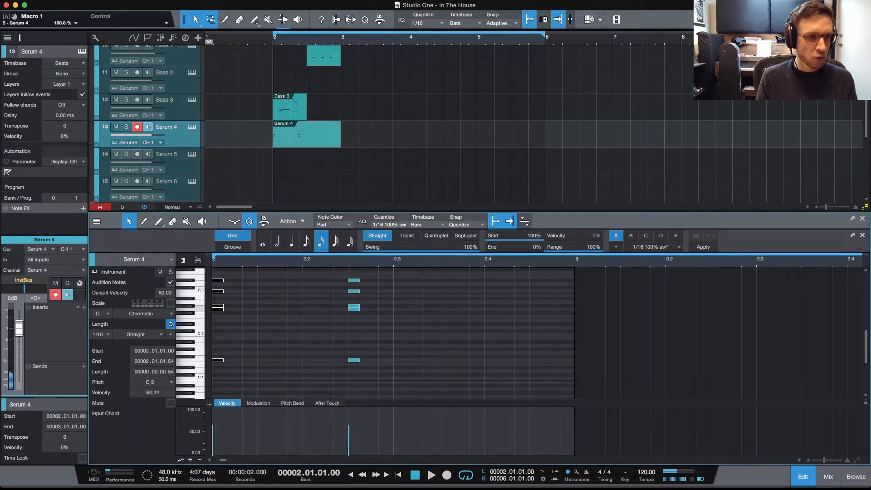
left_click_drag(223, 307, 241, 308)
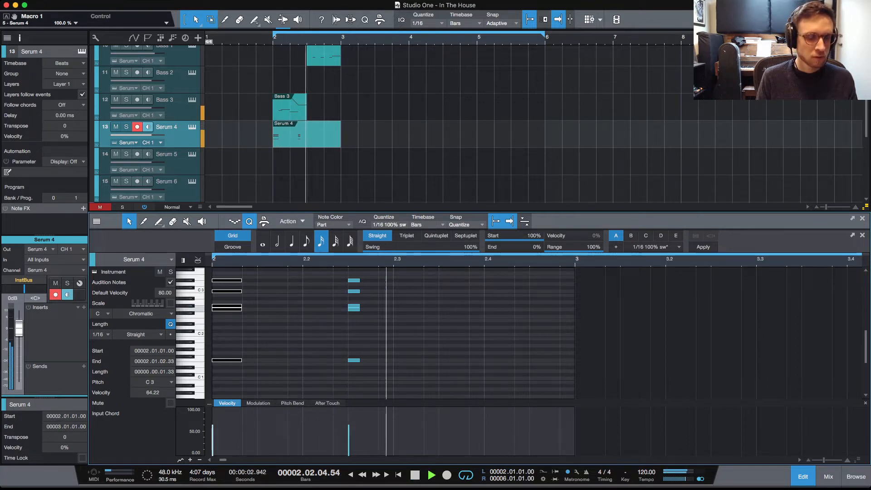
Replay the groove with the lengthened opening chord, and undo the added Serum 4 chord copy
key("space")
key("space")
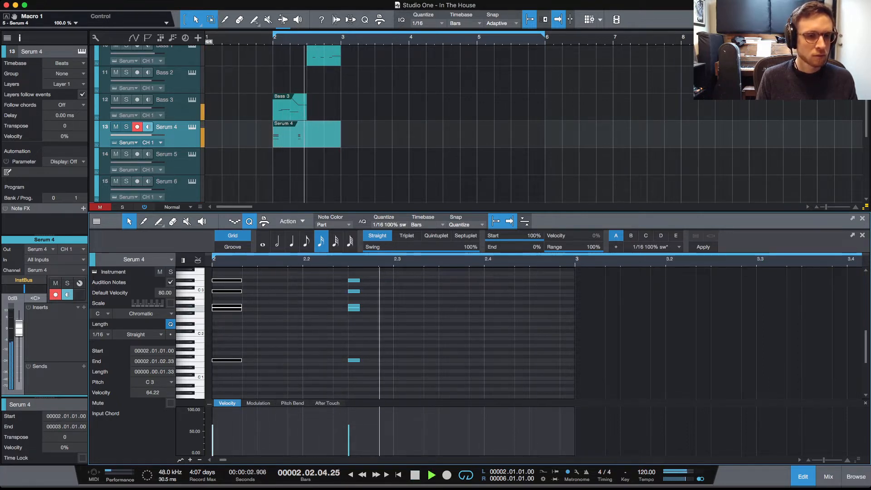
key("space")
key("space")
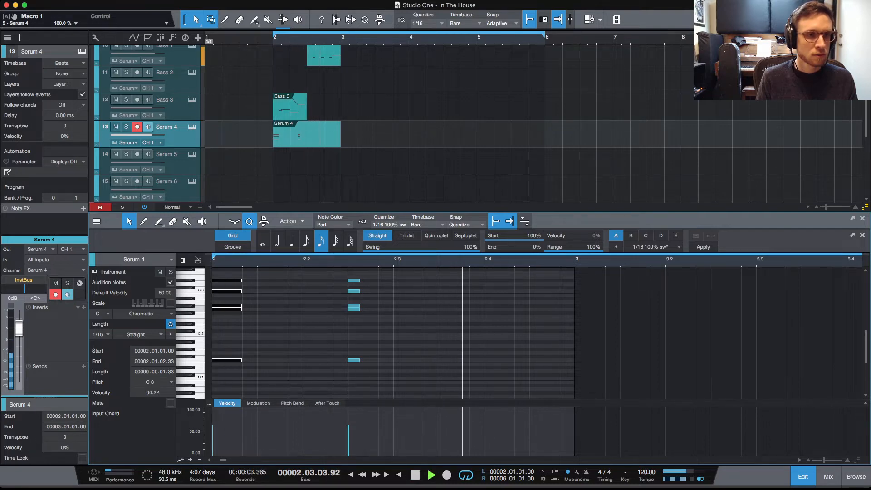
key("space")
key("space")
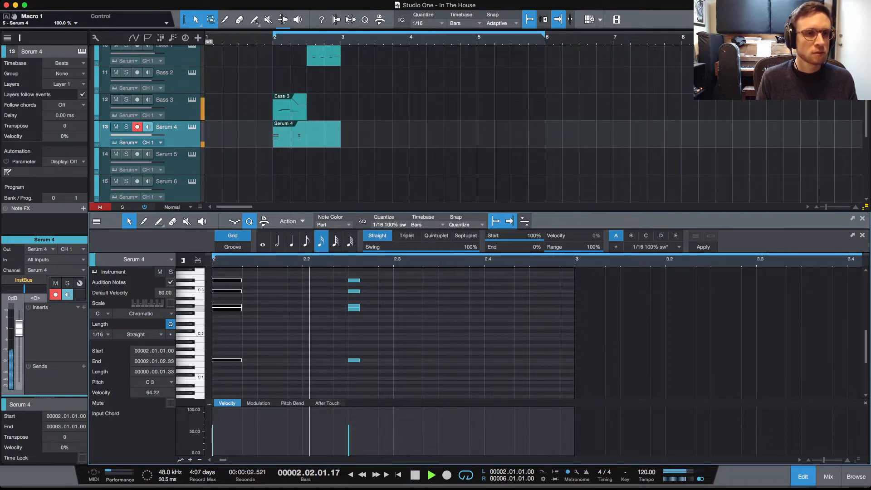
key("space")
key("ctrl+z")
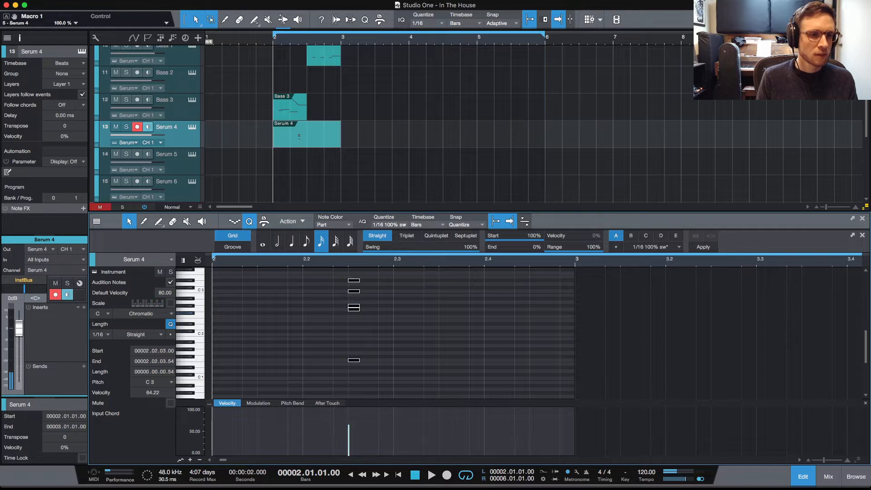
Play the groove from bar 2 again with only the single Serum 4 chord
key("space")
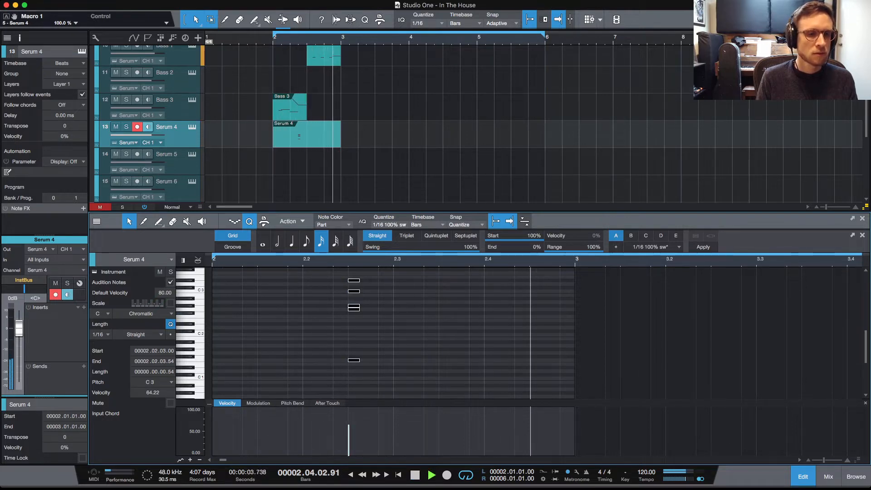
key("space")
key("space")
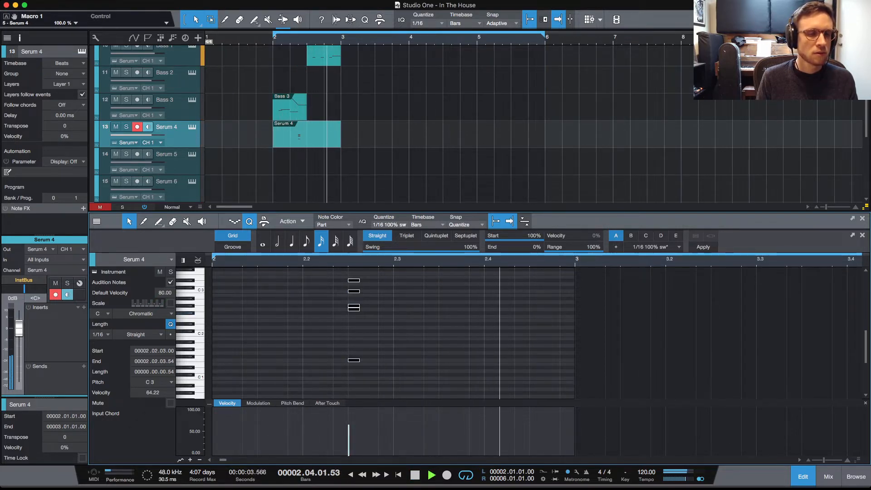
Lengthen all Serum 4 chord notes to 0.0.1.33, replay the groove from bar 2, and deselect the notes
key("space")
key("space")
key("space")
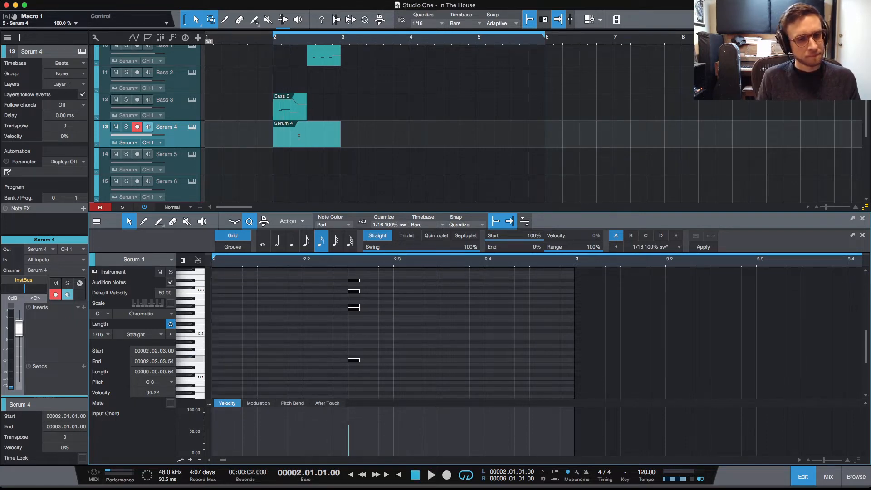
left_click_drag(361, 307, 378, 307)
key("space")
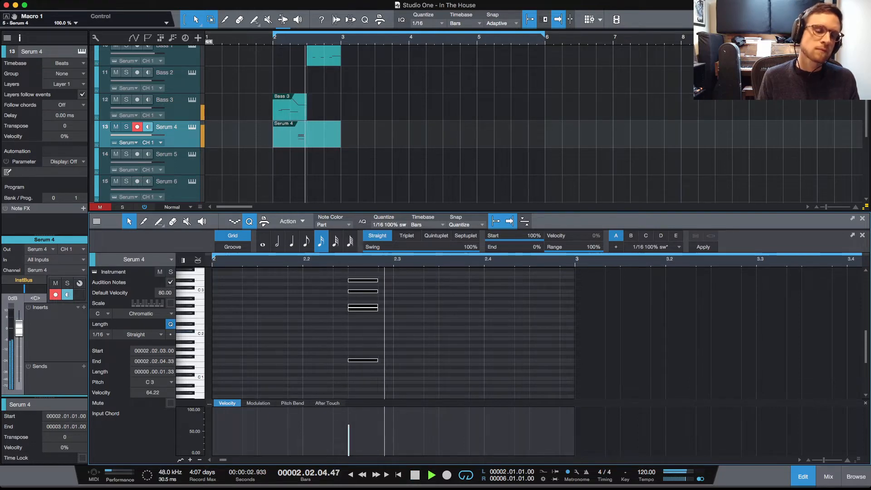
key("space")
key("space")
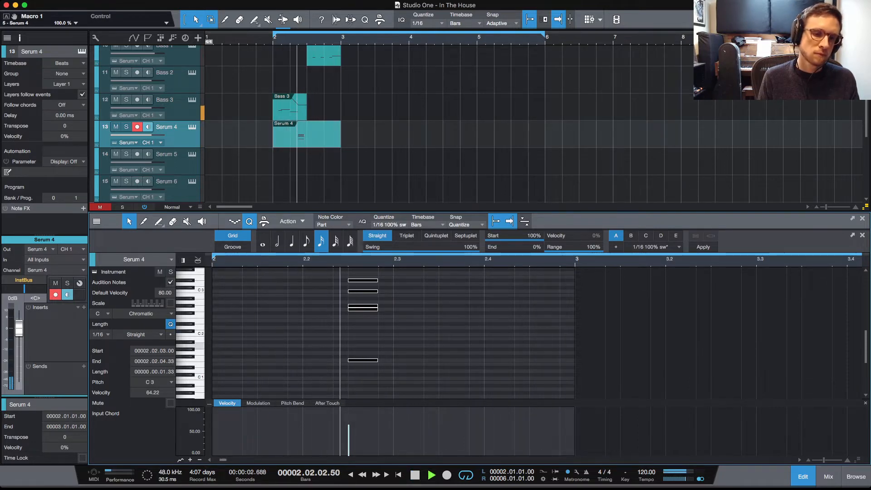
key("space")
key("Escape")
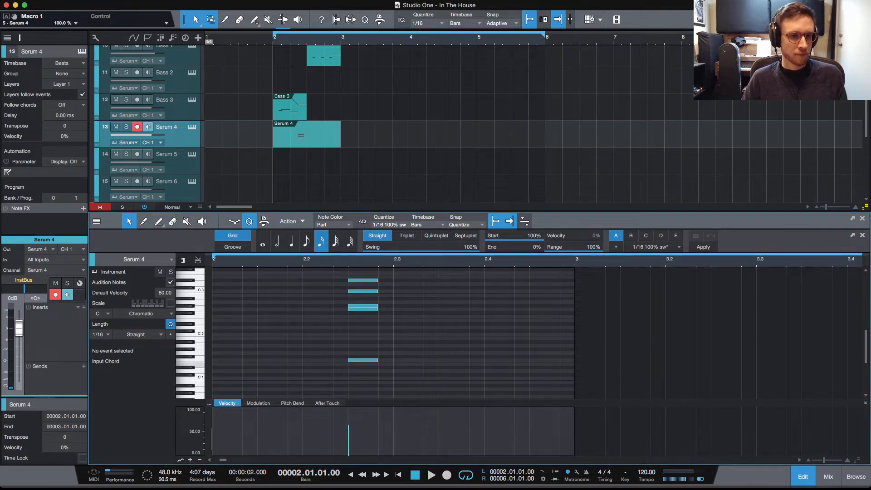
Try the Serum 4 chord without its low F 1 note, audition the groove, and undo the deletion
left_click(363, 360)
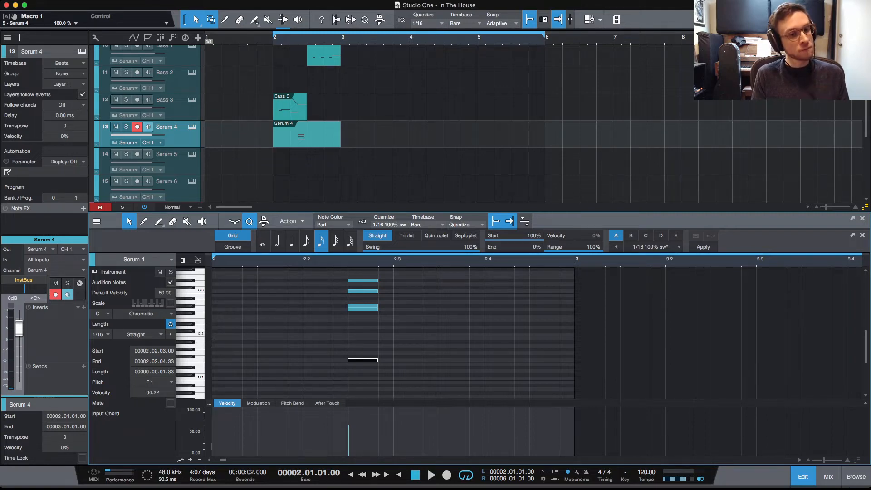
key("space")
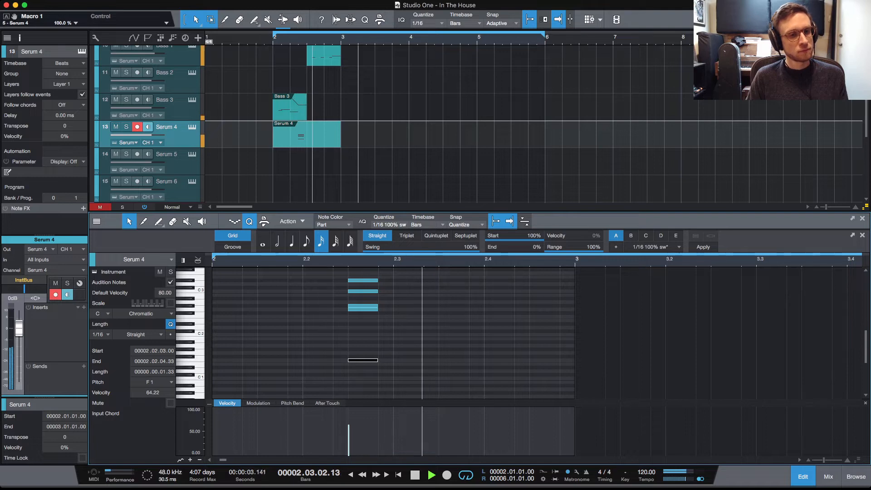
key("space")
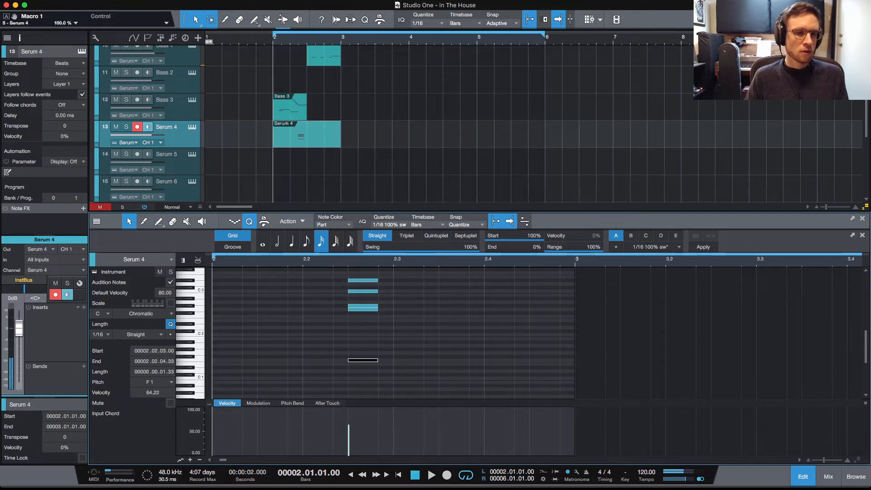
key("super+d")
key("super+z")
key("super+z")
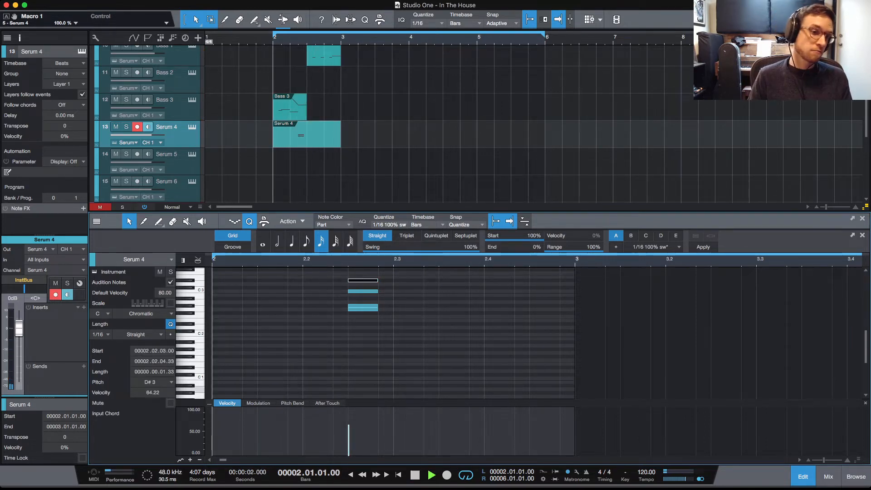
key("space")
key("space")
key("space")
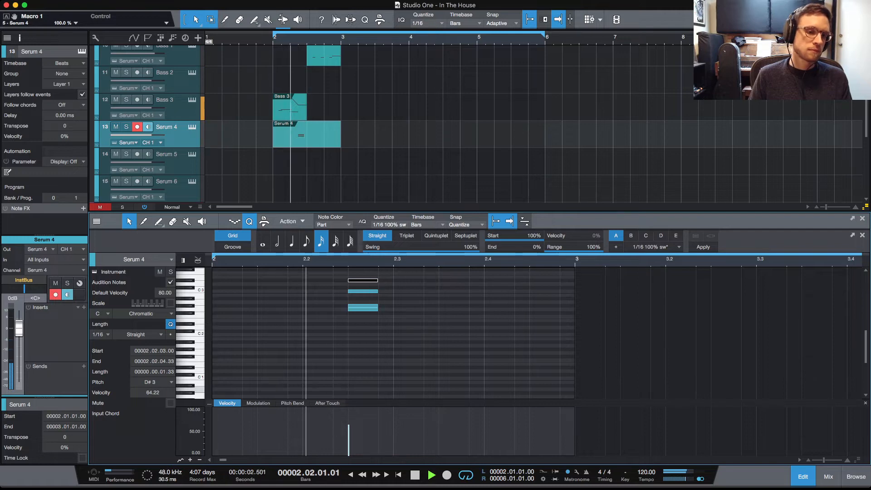
key("space")
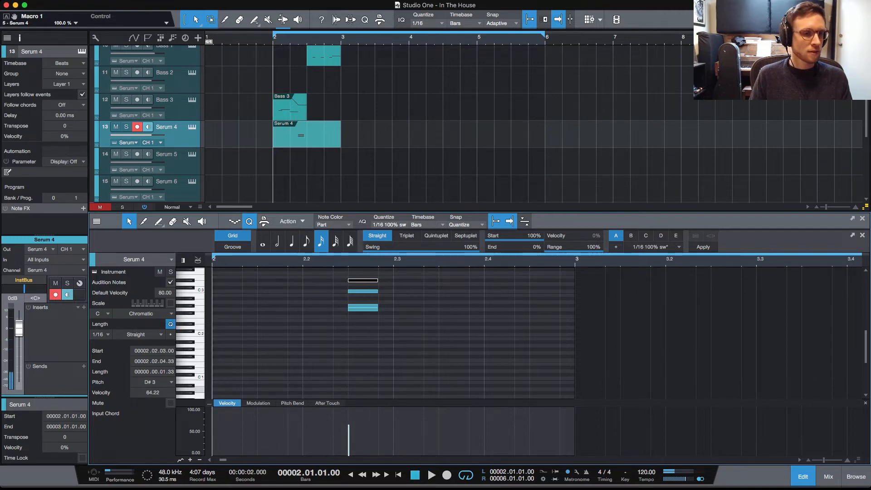
key("super+shift+z")
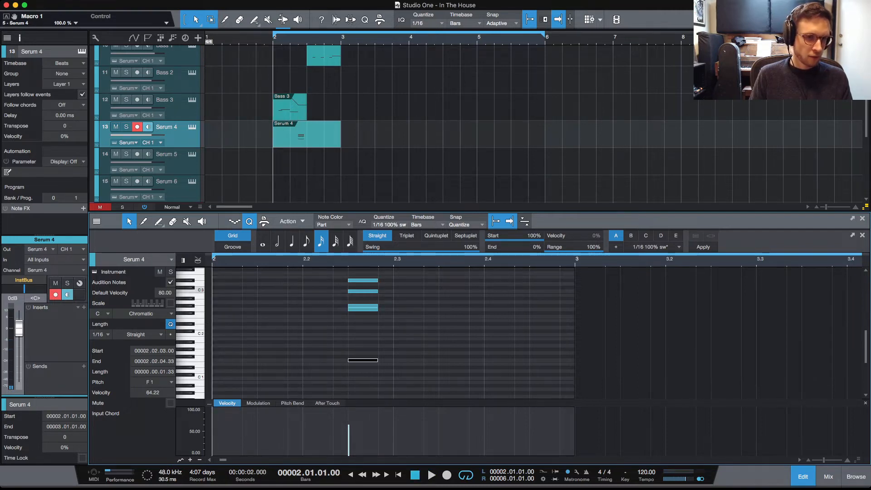
Transpose the Serum 4 chord's C 3 note down an octave to C 2 and audition it repeatedly from bar 2
key("super+shift+z")
key("space")
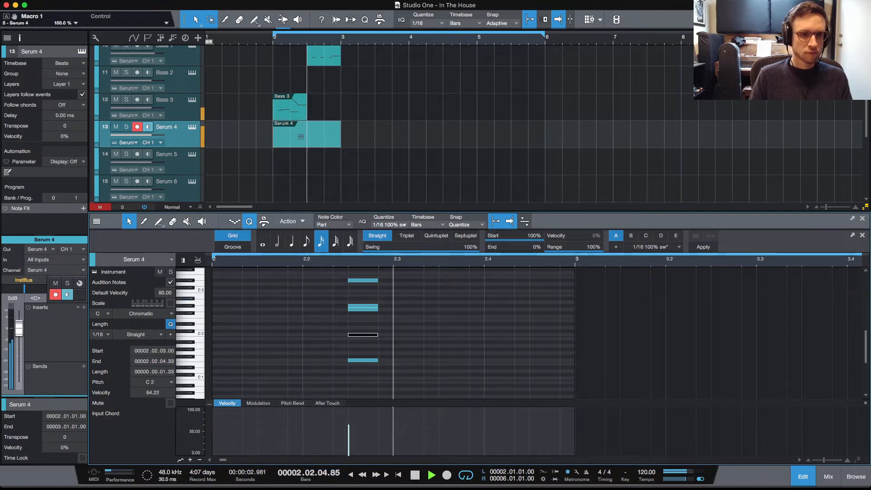
key("space")
key("space")
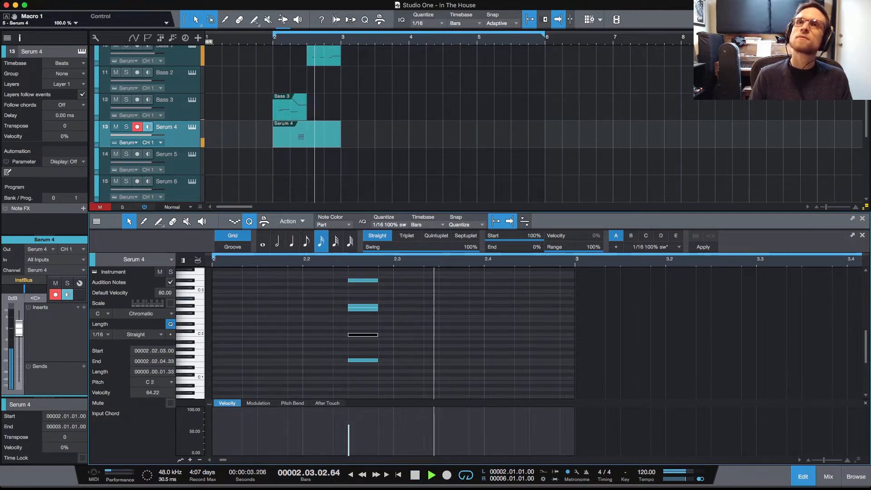
key("space")
key("space")
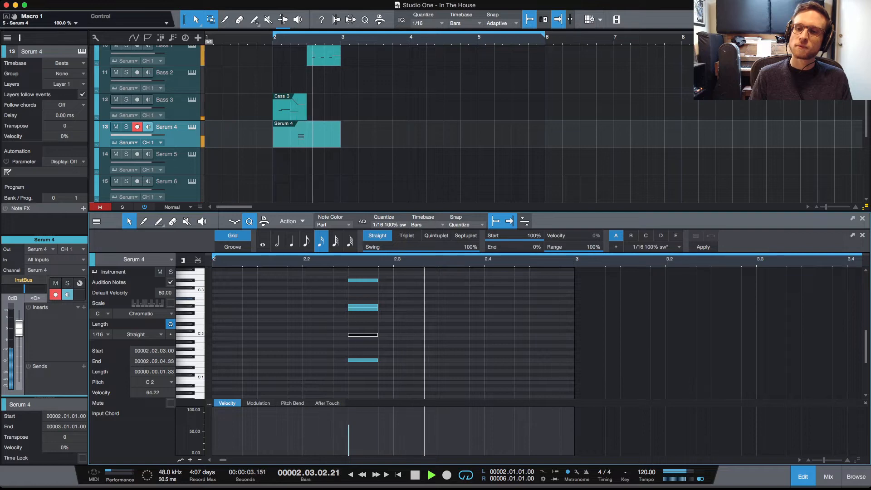
key("space")
key("space")
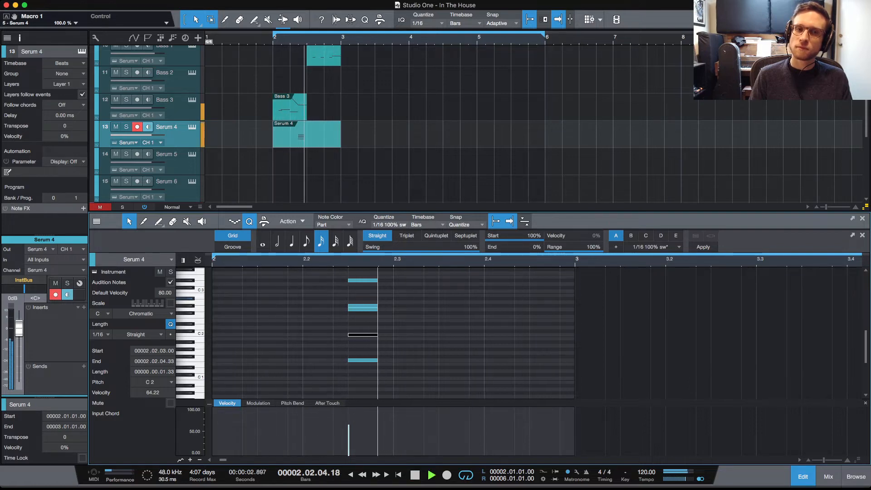
key("space")
key("space")
key("space")
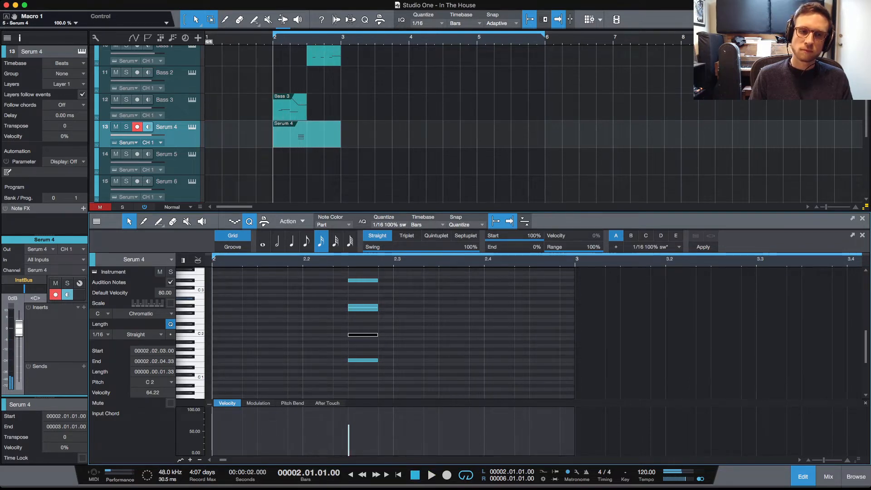
Compare voicings by raising the chord's C 2 note to C 3, auditioning it, and returning it to C 2
key("shift+Up")
key("space")
key("space")
key("space")
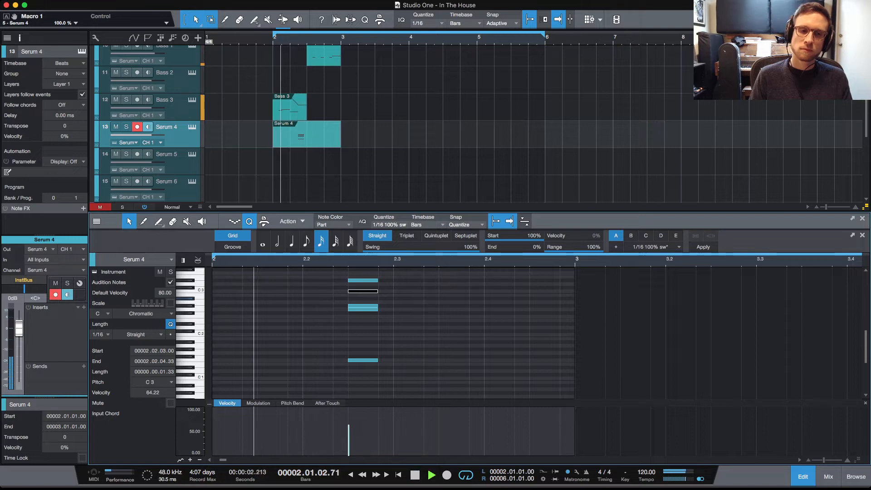
key("space")
key("shift+Down")
key("space")
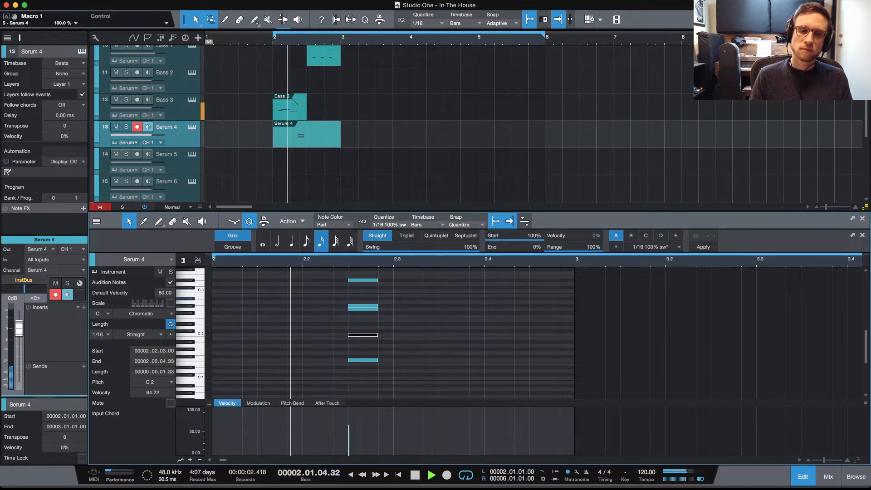
key("space")
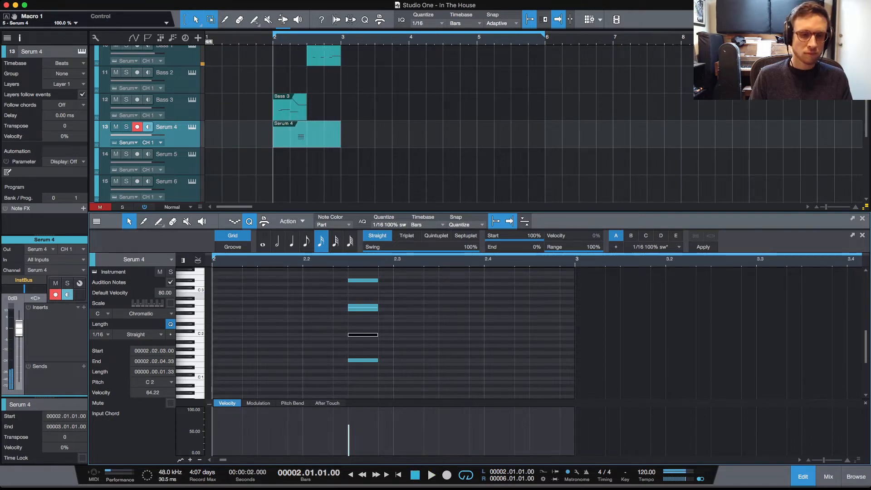
Play the groove from bar 2 to judge the chord with its lowered C 2 note
key("space")
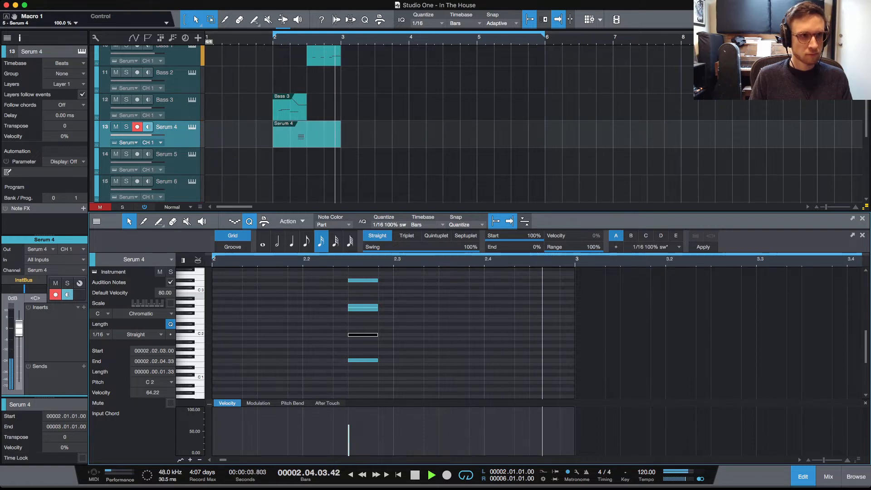
key("space")
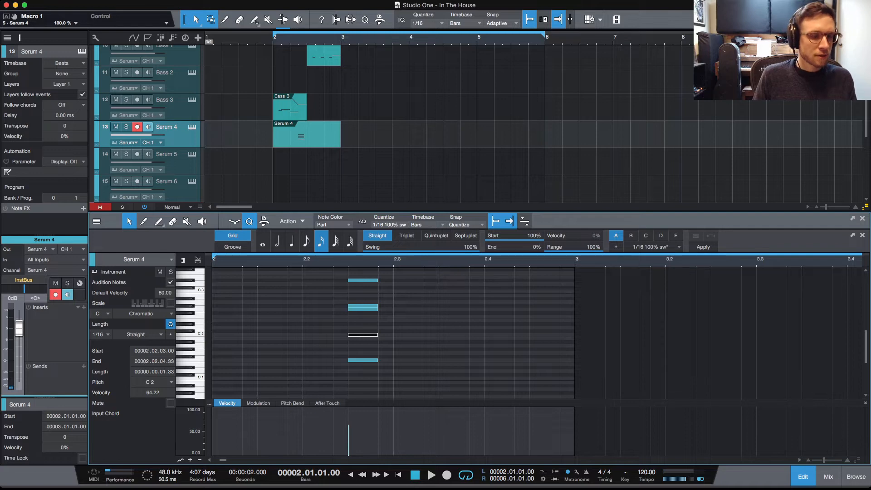
key("space")
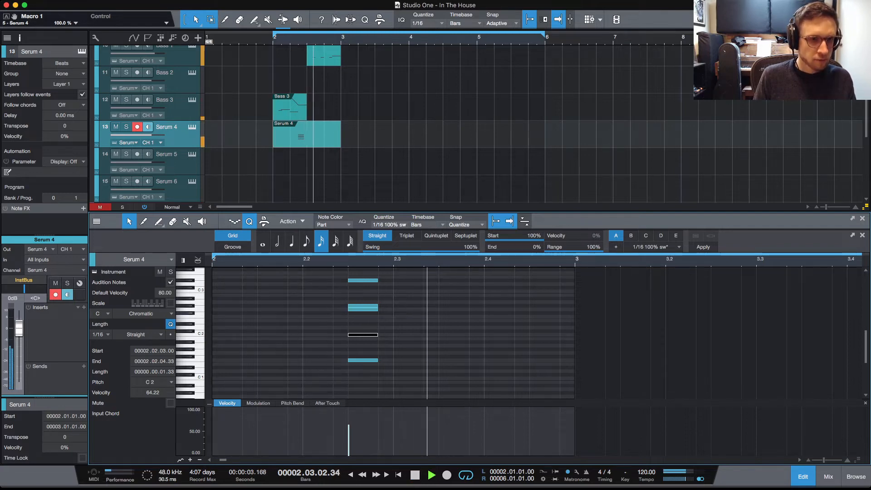
key("space")
Shorten all Serum 4 chord notes to 0.0.0.64 and audition the shorter stab from bar 2
key("Escape")
key("super+a")
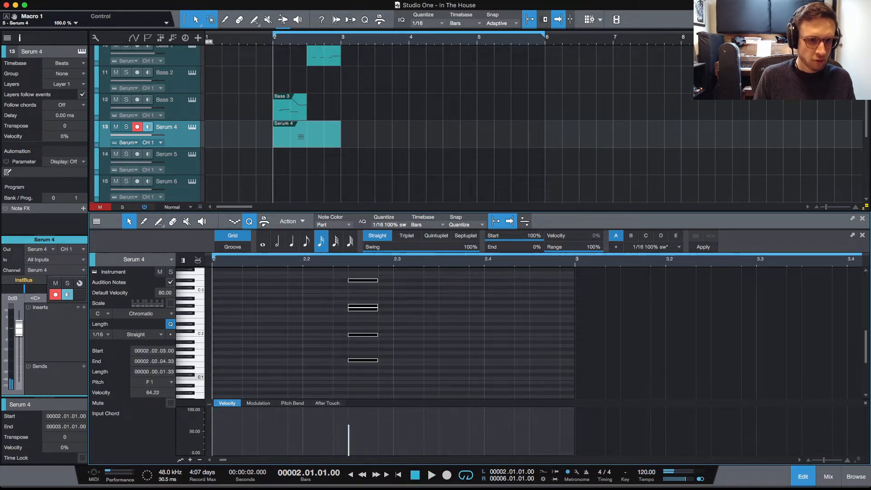
key("alt+shift+q")
key("space")
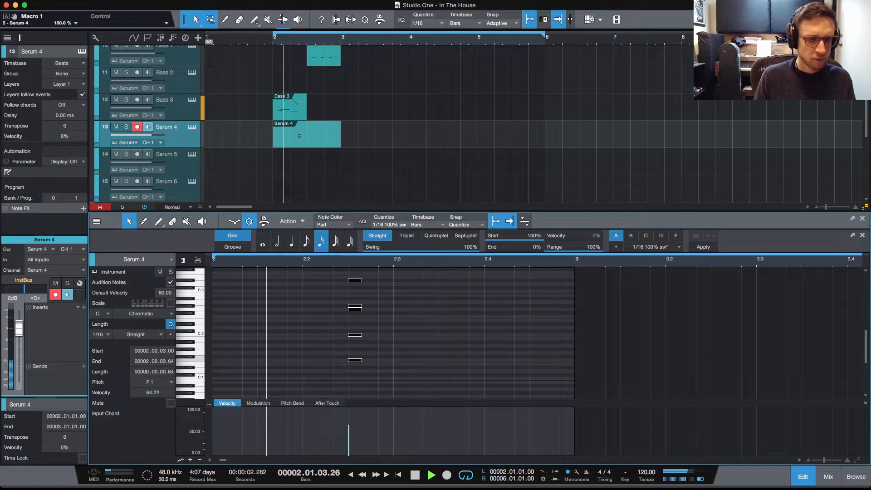
key("space")
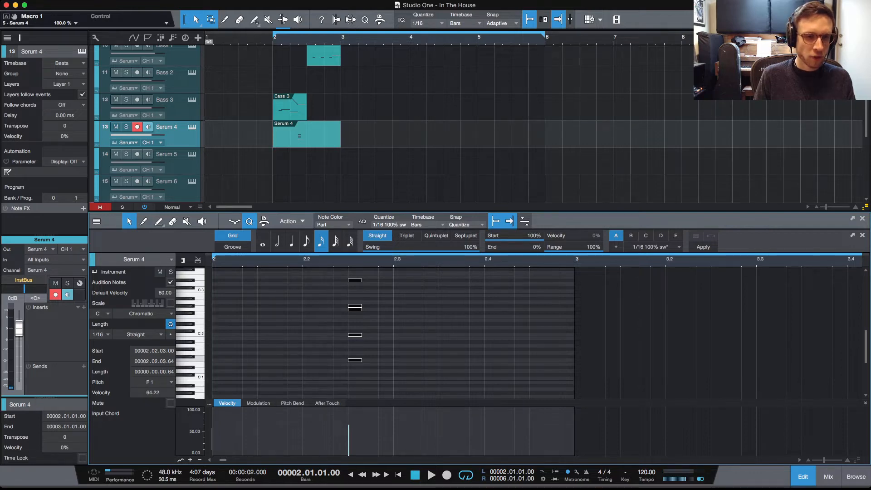
key("space")
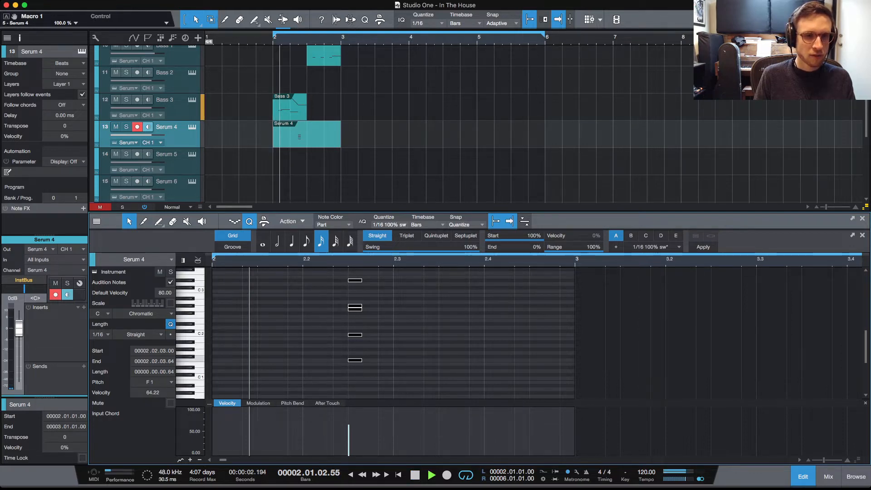
key("space")
key("space")
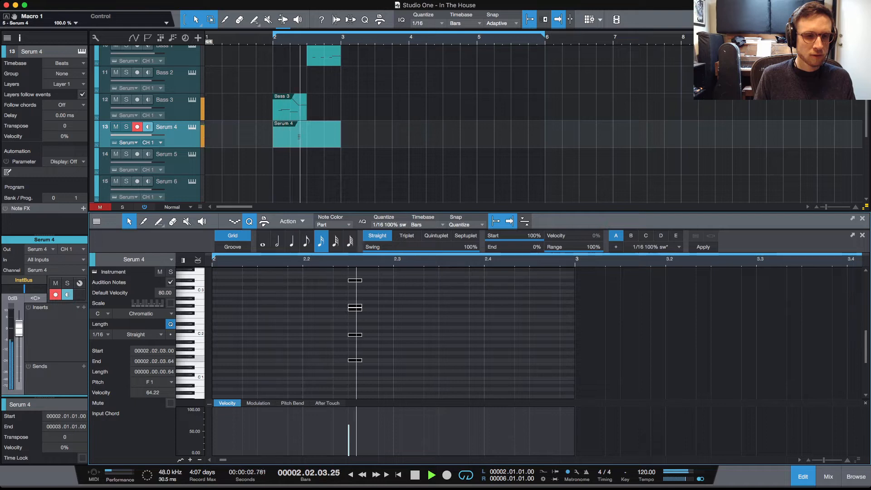
key("space")
Lengthen all the Serum 4 chord notes to 0.0.1.33 again and audition the longer stab
left_click_drag(362, 361, 378, 361)
key("space")
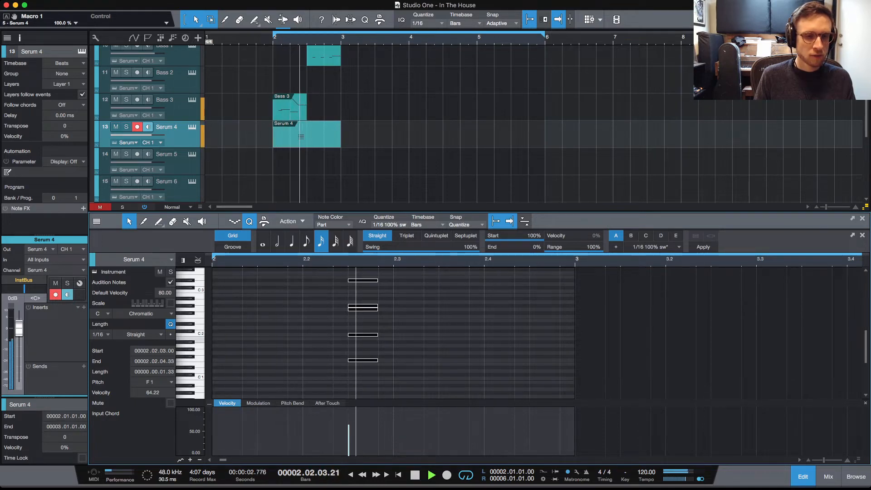
key("space")
key("Escape")
left_click(363, 360)
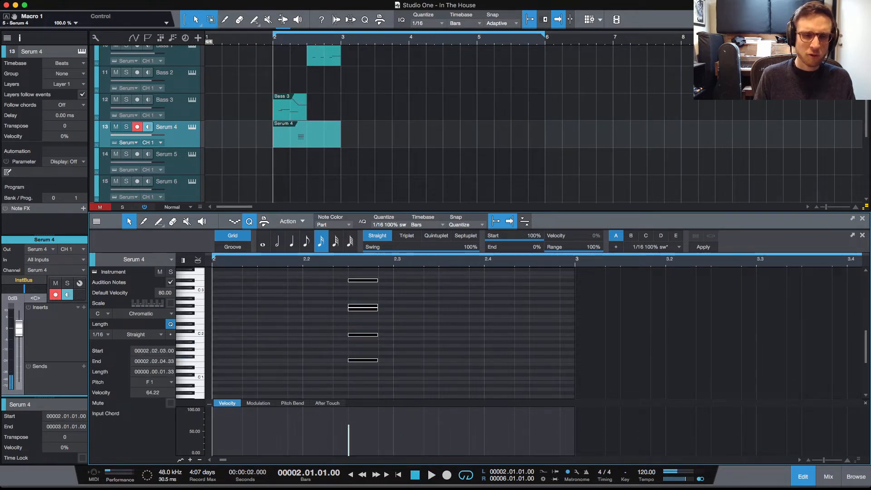
Shorten all Serum 4 chord notes to 0.0.0.76, deselect them, and replay the groove from bar 2 several times
left_click_drag(377, 360, 366, 360)
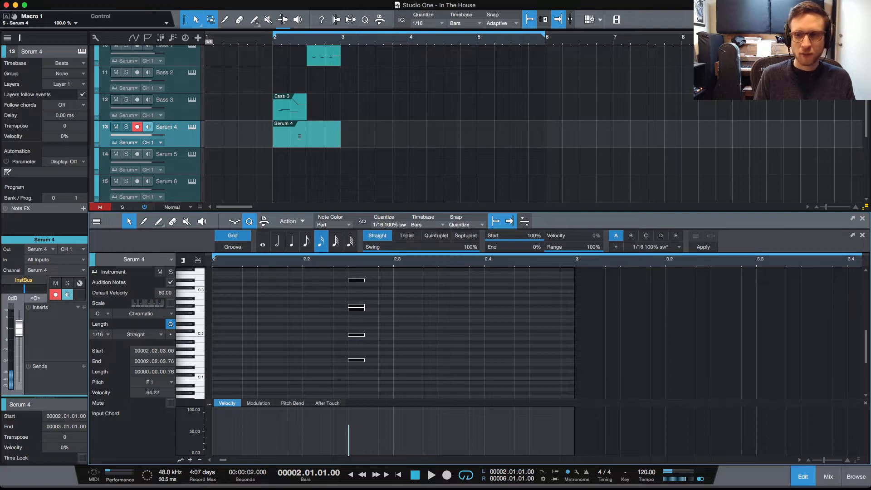
key("Escape")
key("space")
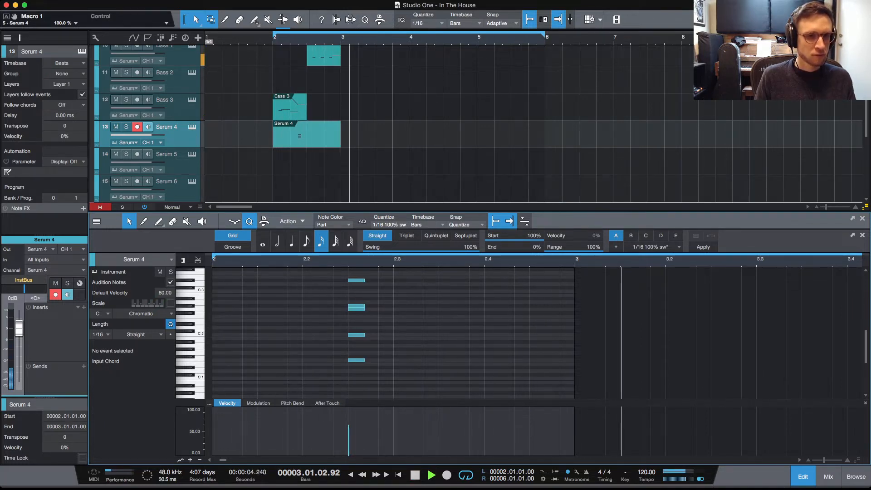
key("space")
key("space")
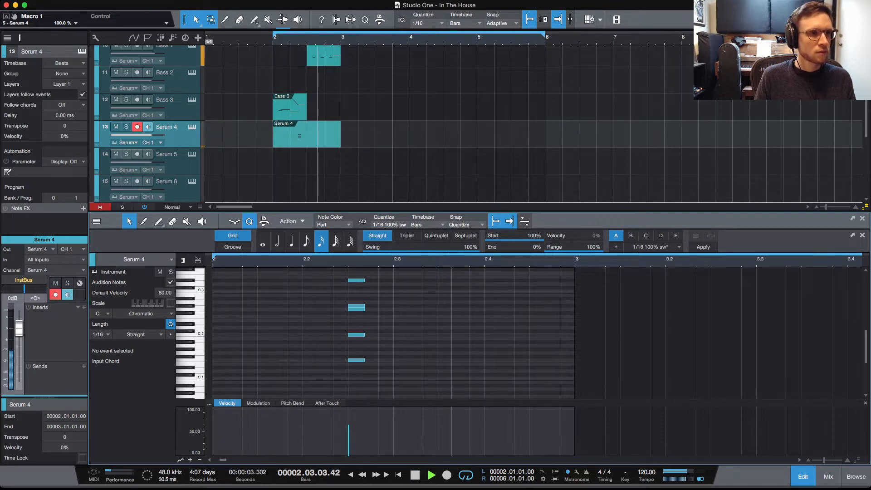
key("space")
key("space")
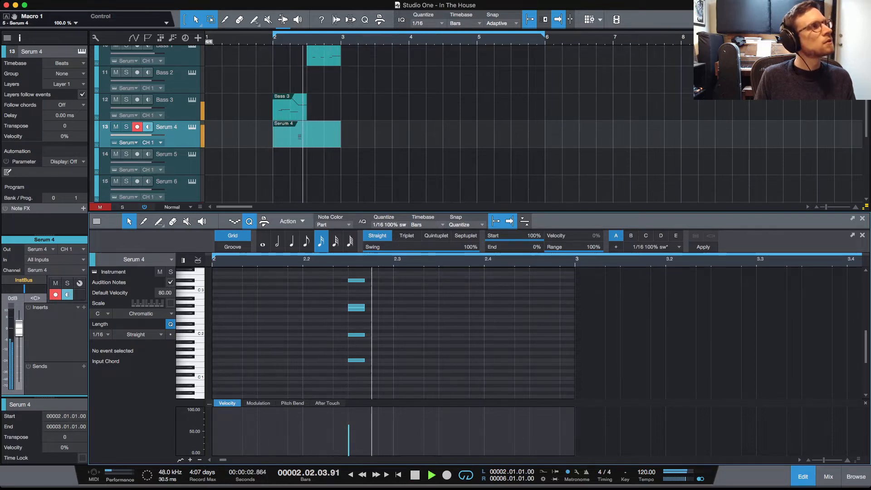
key("space")
key("space")
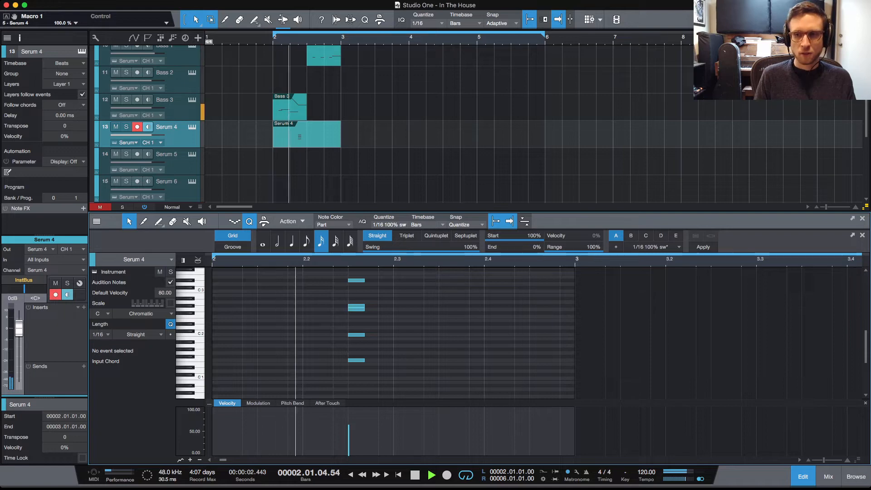
key("space")
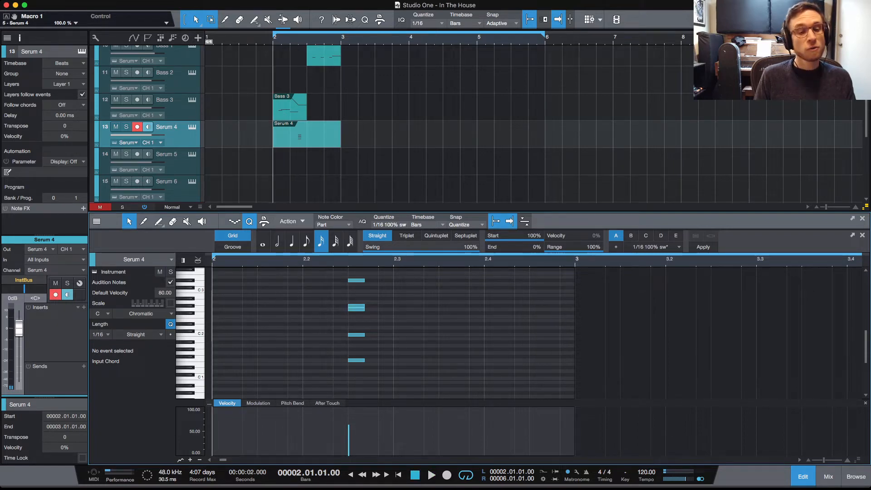
Shorten all Serum 4 chord notes to 0.0.0.66, deselect them, and audition the tighter stab in the groove
key("super+a")
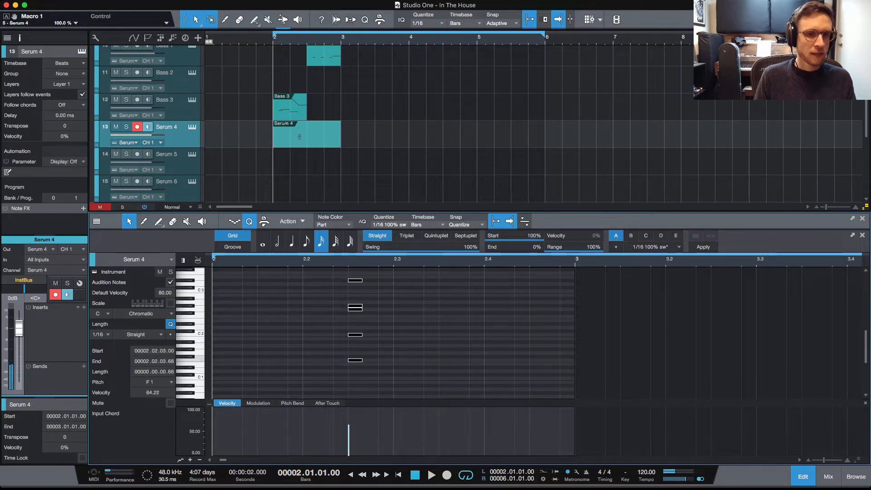
key("super+d")
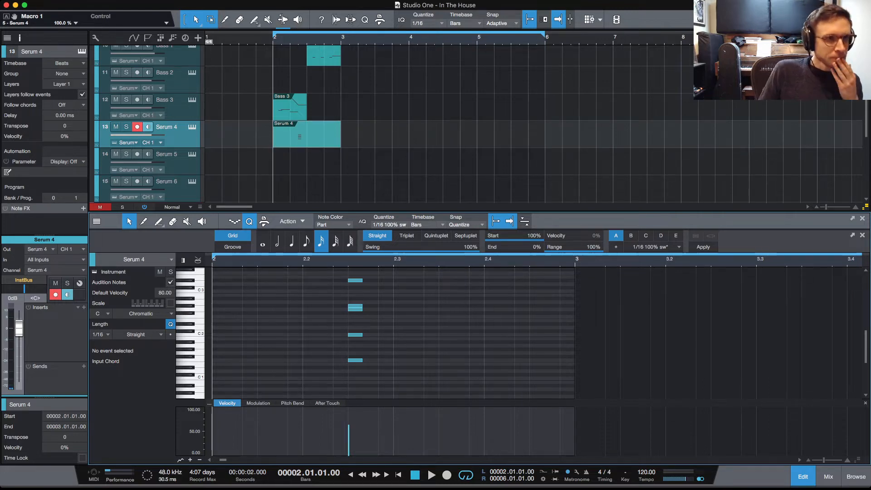
key("space")
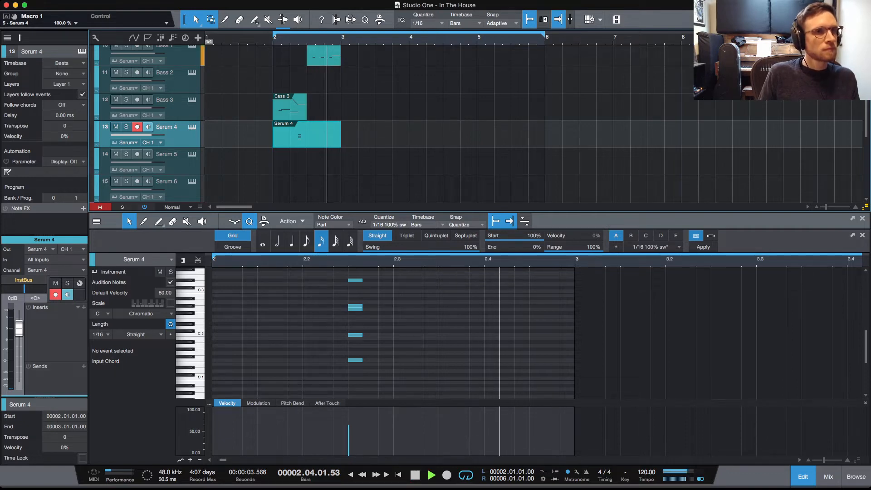
key("space")
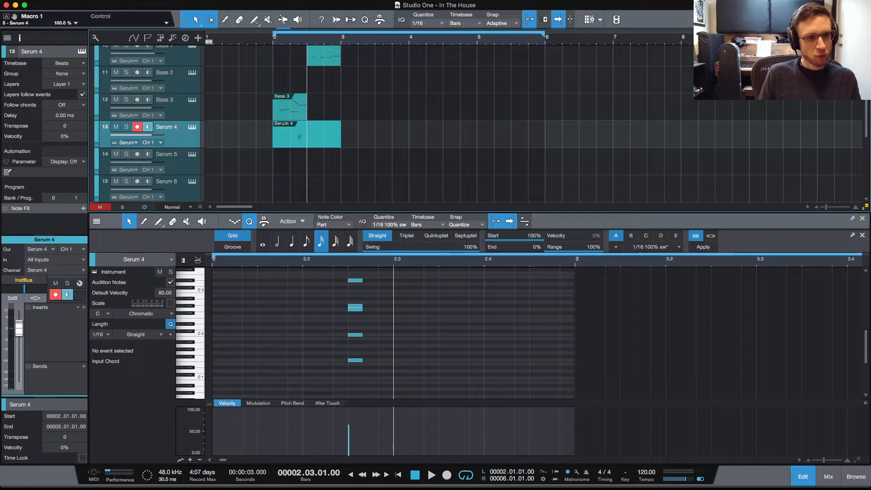
key("space")
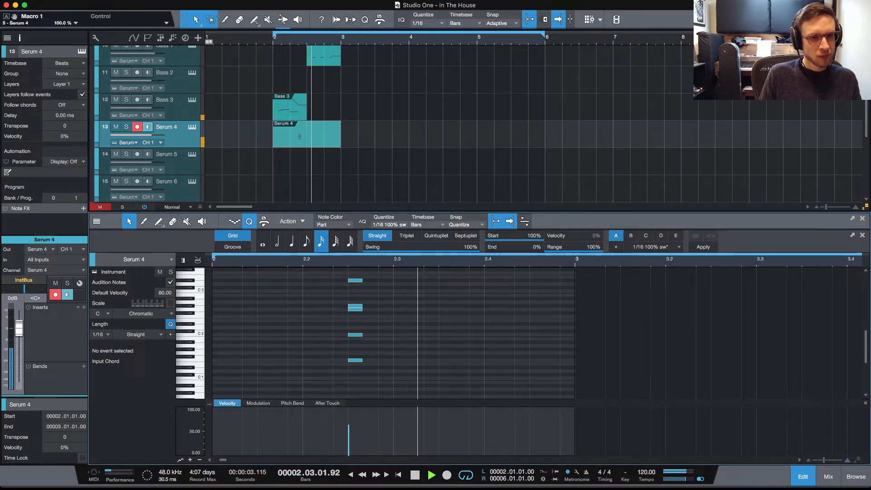
key("space")
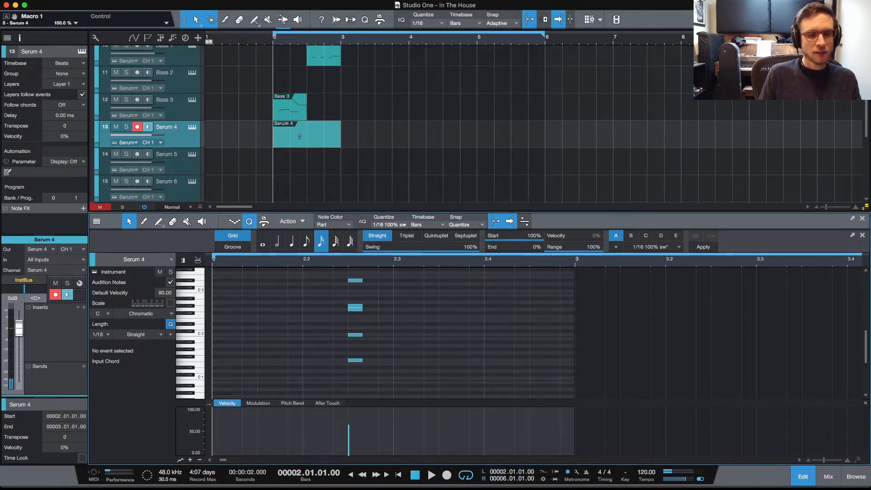
key("space")
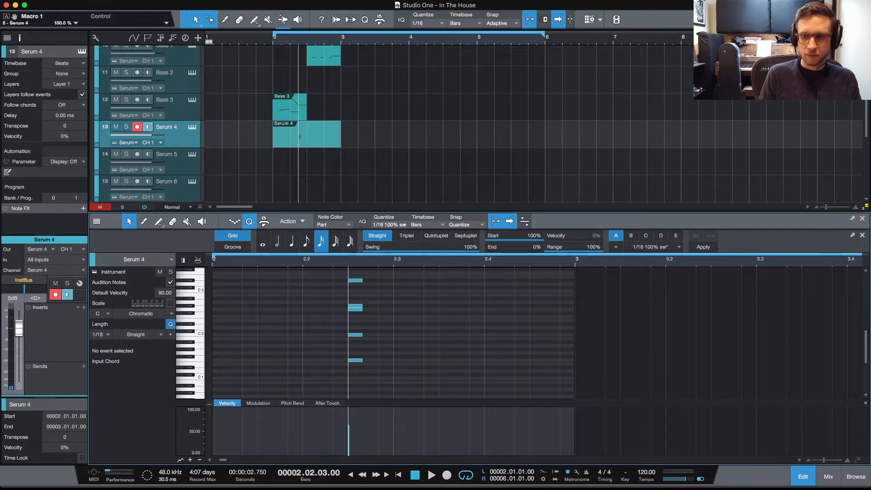
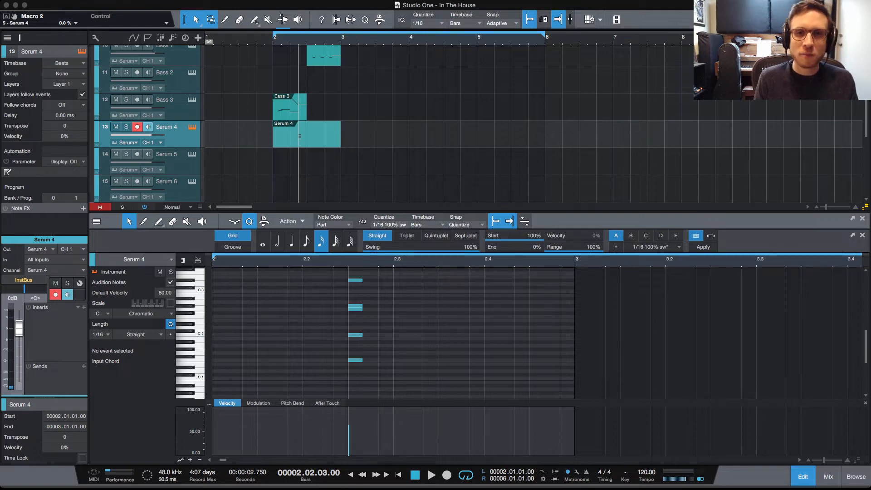
Replay the groove to judge the Serum 4 chord with Macro 2 at 0%
key("space")
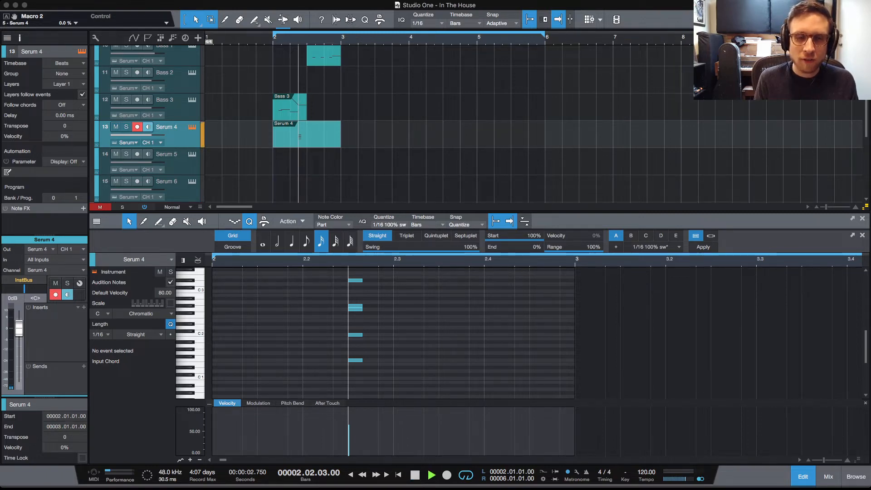
key("space")
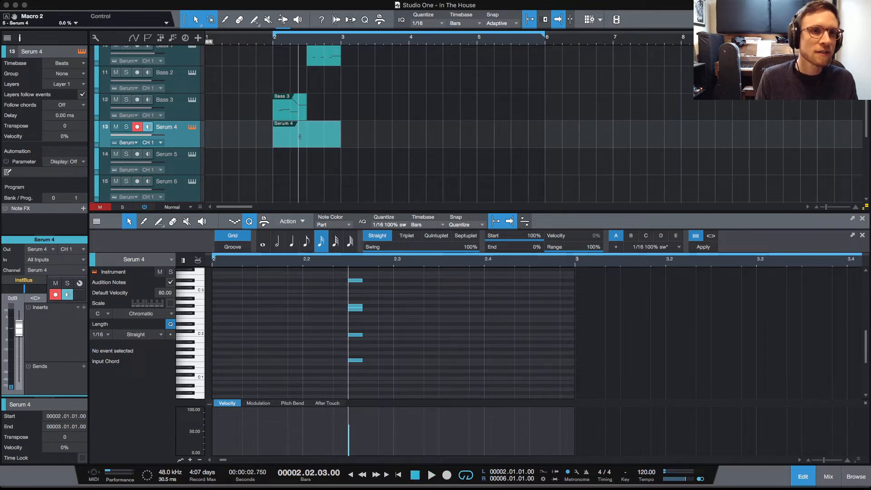
key("space")
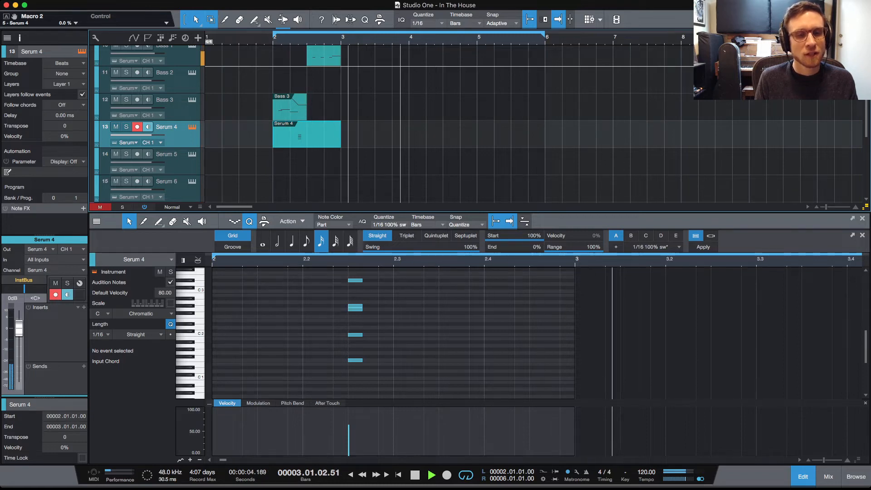
key("space")
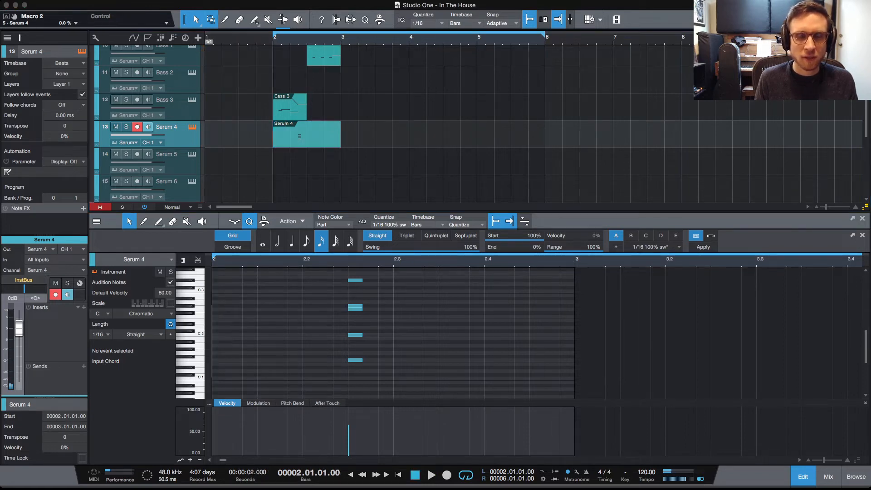
key("space")
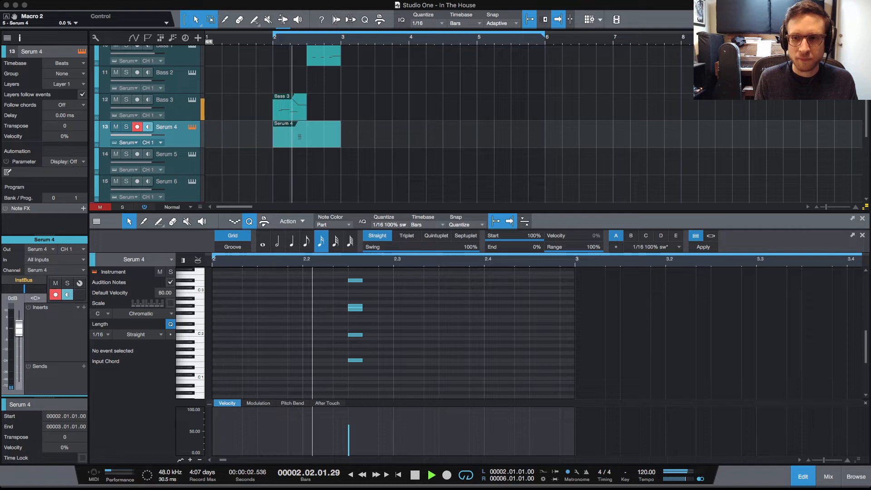
Audition the Serum 4 chord with Verb Wet at about 33.4%, and switch off Serum's built-in reverb
key("space")
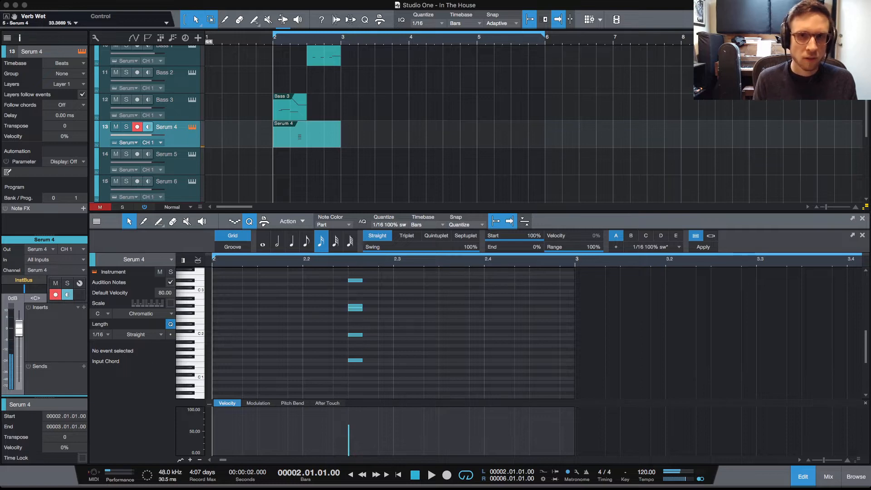
key("space")
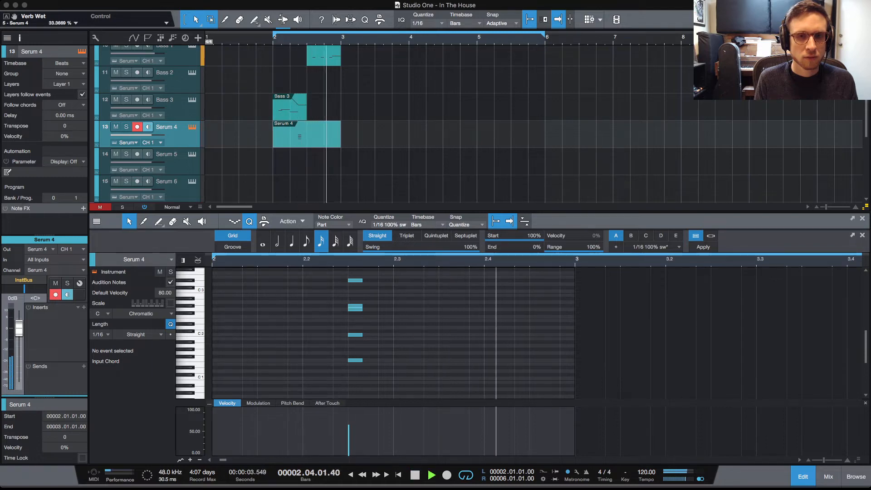
key("space")
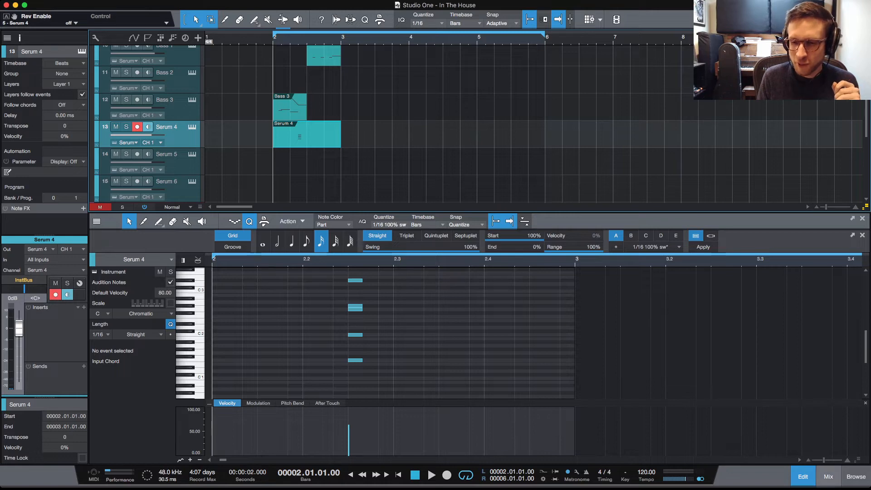
Add a Verb 1 send to the Serum 4 channel and look over the effects and bus channels in the mixer
left_click(828, 476)
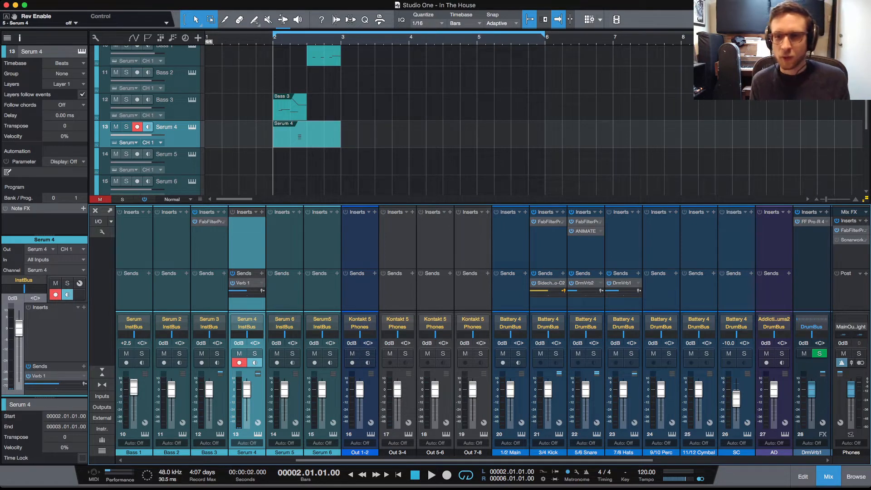
scroll(474, 332, "right", 10)
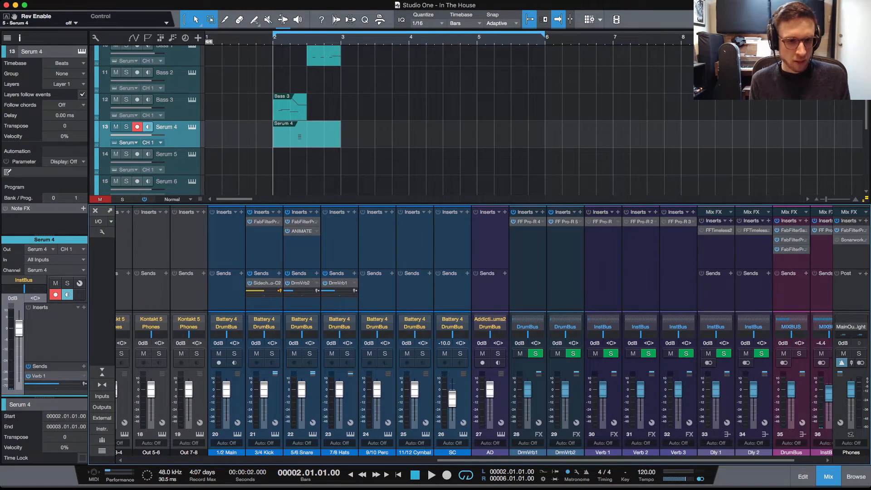
scroll(475, 331, "left", 4)
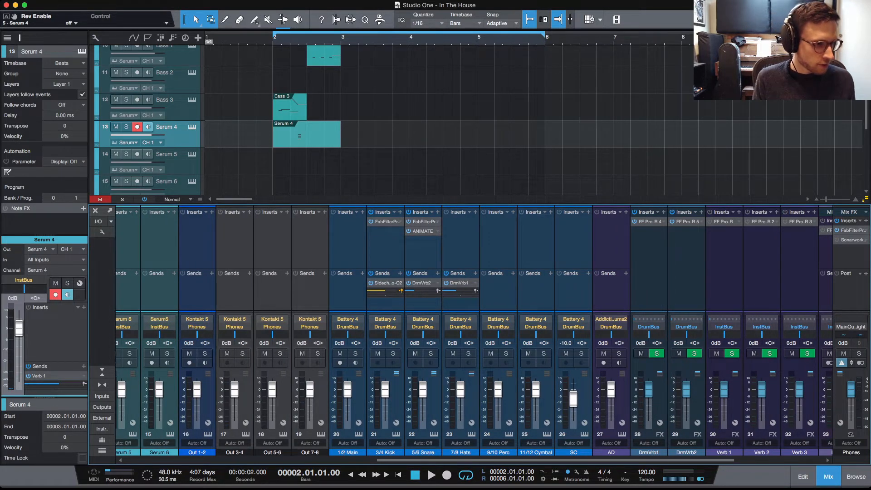
Using the mixer's channel list, hide Out 3-4 through Out 7-8, Serum 5, Serum 6 and Omni3 through Omni8
left_click(102, 450)
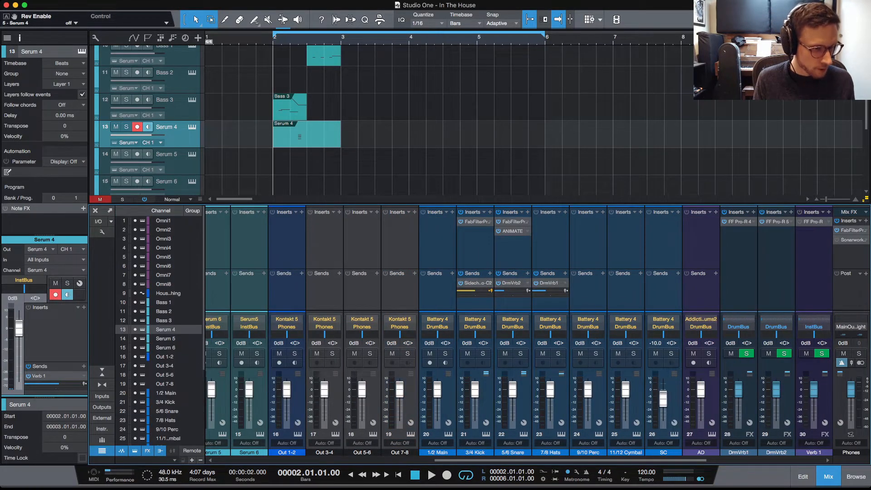
left_click_drag(135, 366, 135, 384)
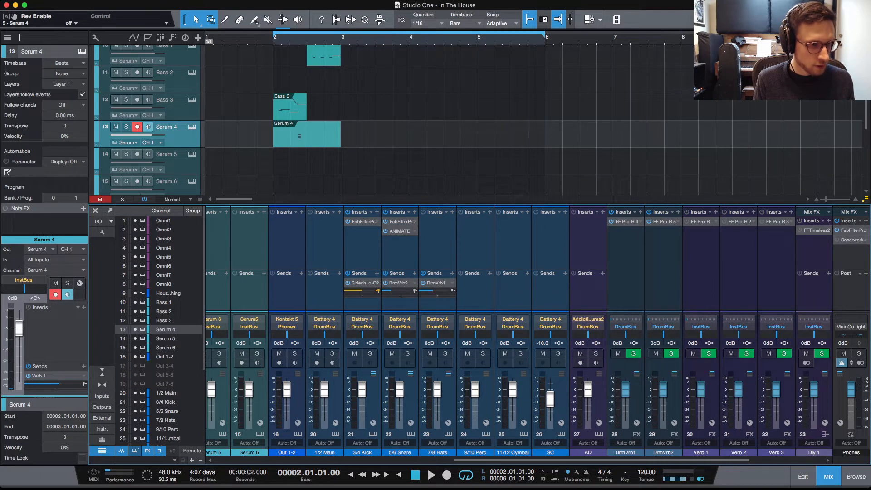
scroll(519, 333, "left", 4)
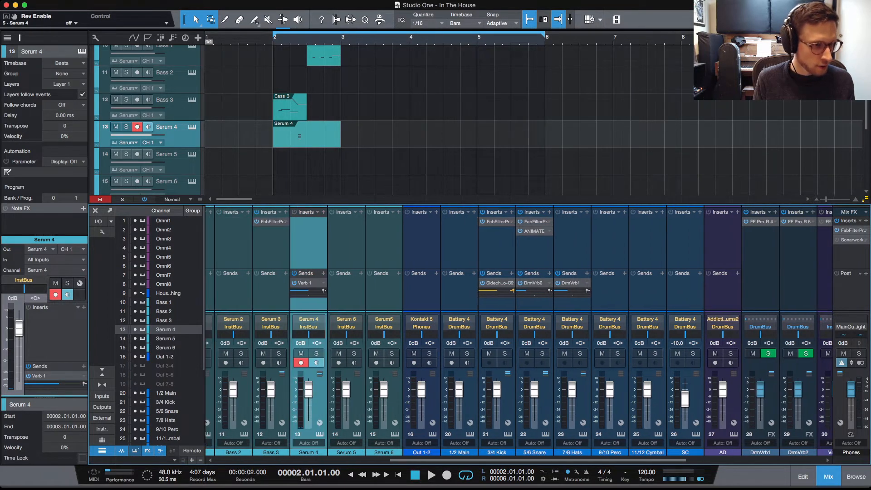
left_click_drag(135, 339, 135, 348)
scroll(519, 334, "left", 10)
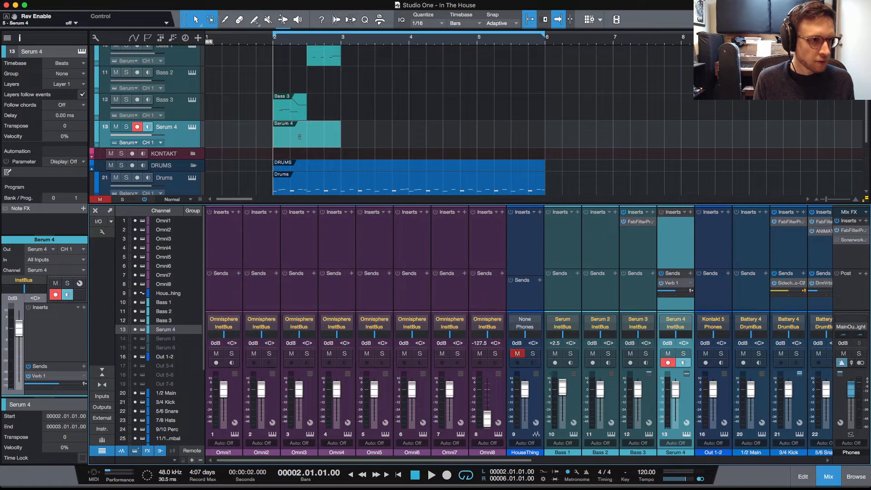
left_click_drag(135, 239, 135, 284)
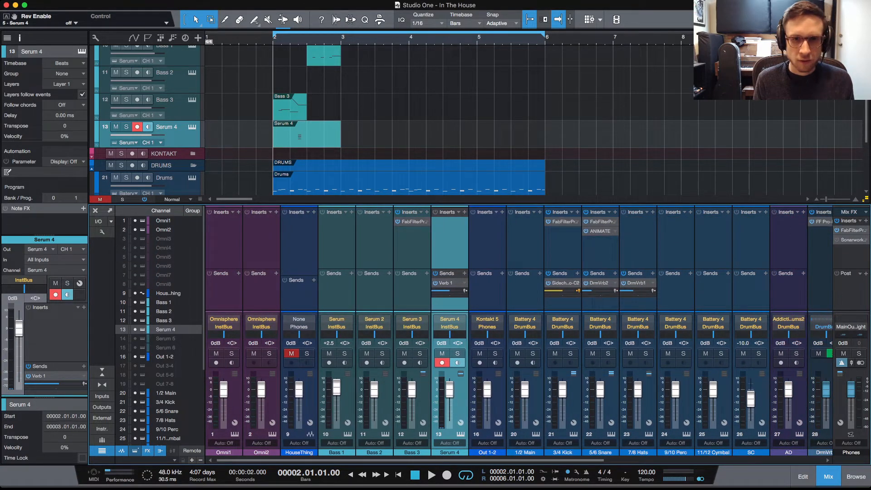
Review the effects channels and the tracks from Omni to AD, selecting the Drums and AD tracks to locate them in the mixer
scroll(520, 334, "right", 9)
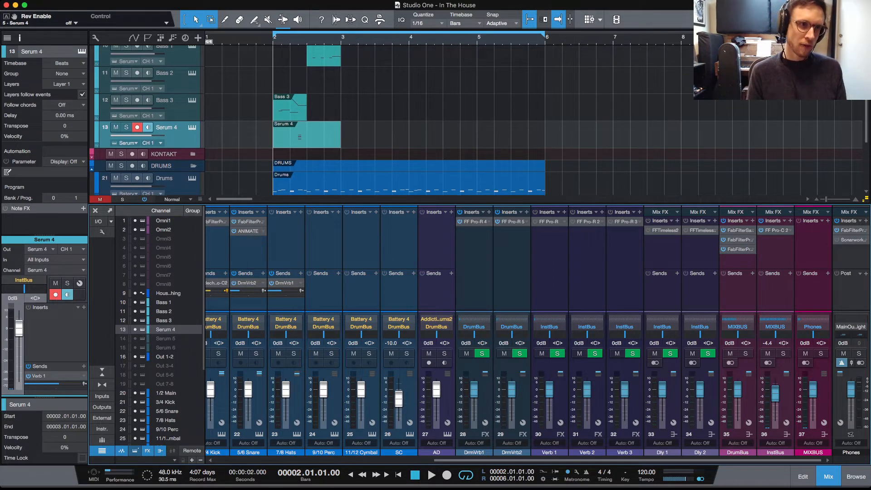
scroll(476, 120, "up", 3)
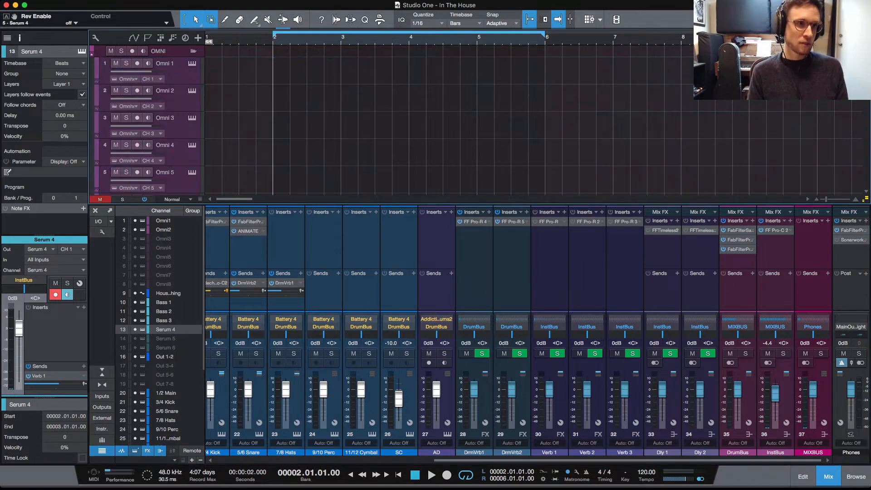
scroll(377, 120, "down", 3)
scroll(376, 121, "up", 3)
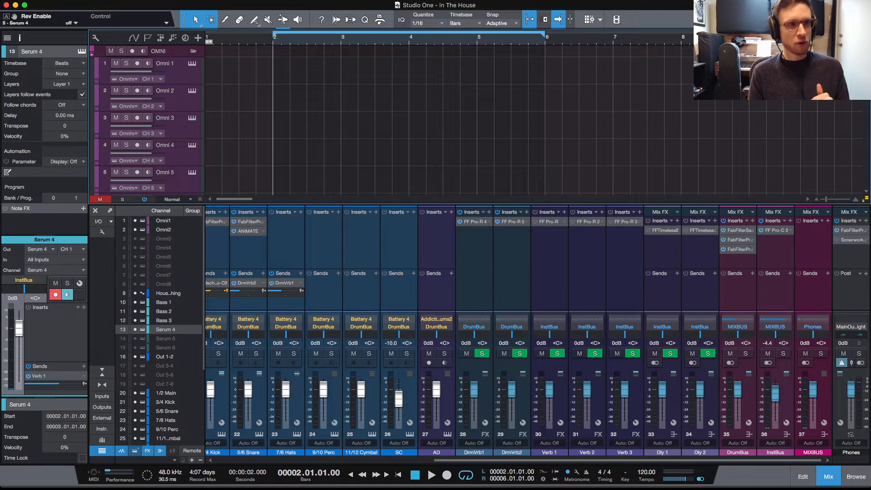
scroll(476, 120, "down", 3)
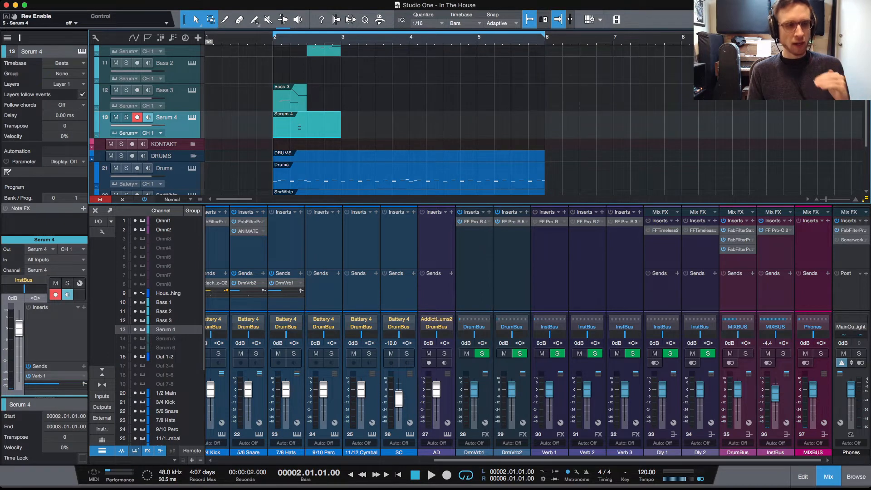
scroll(478, 121, "down", 2)
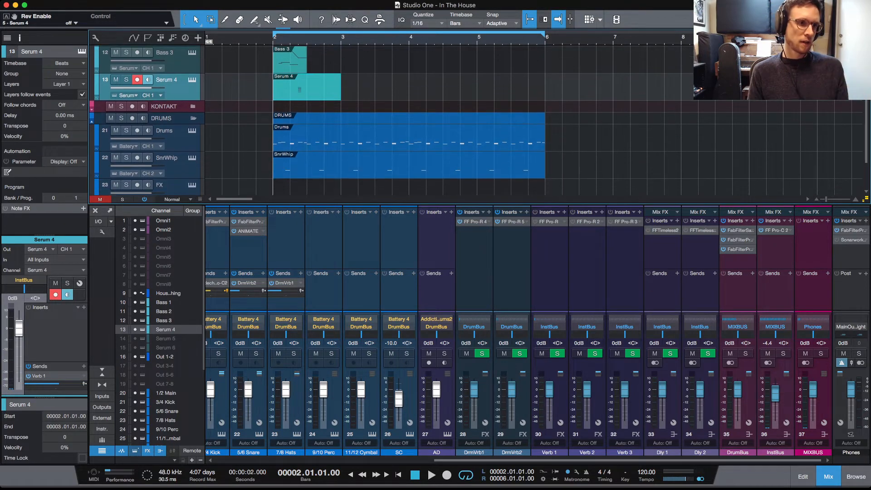
left_click(172, 130)
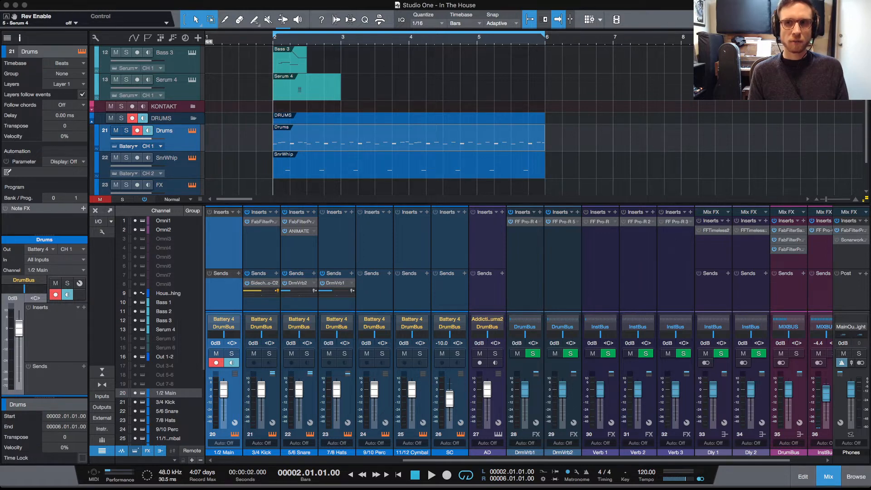
scroll(479, 121, "down", 3)
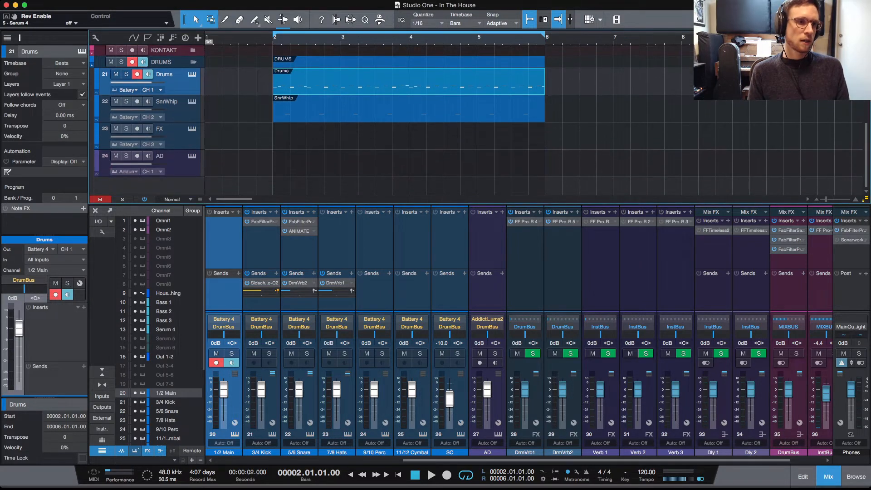
left_click(177, 164)
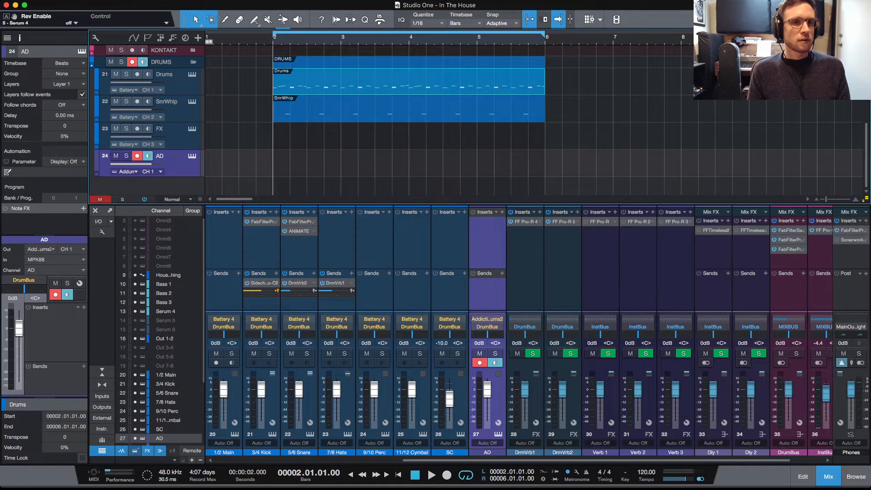
key("ctrl+v")
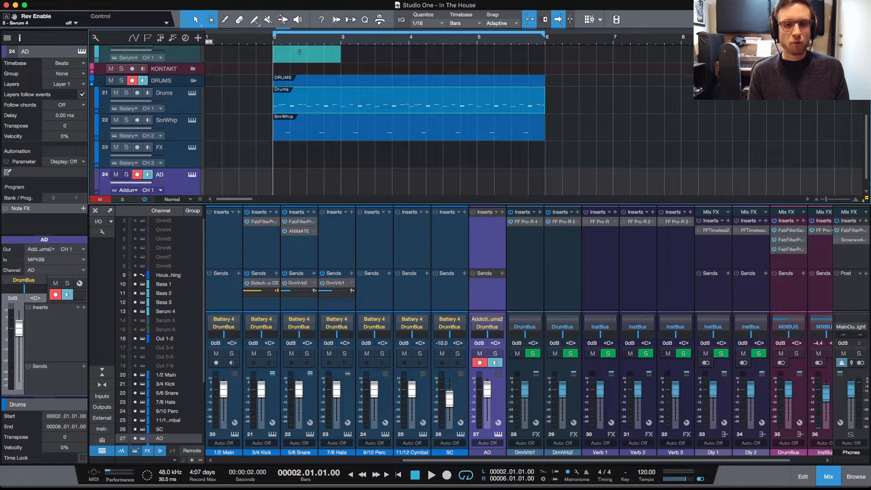
Select the DrmVrb1 effects channel and step through the reverb channels to Verb 3
left_click(526, 272)
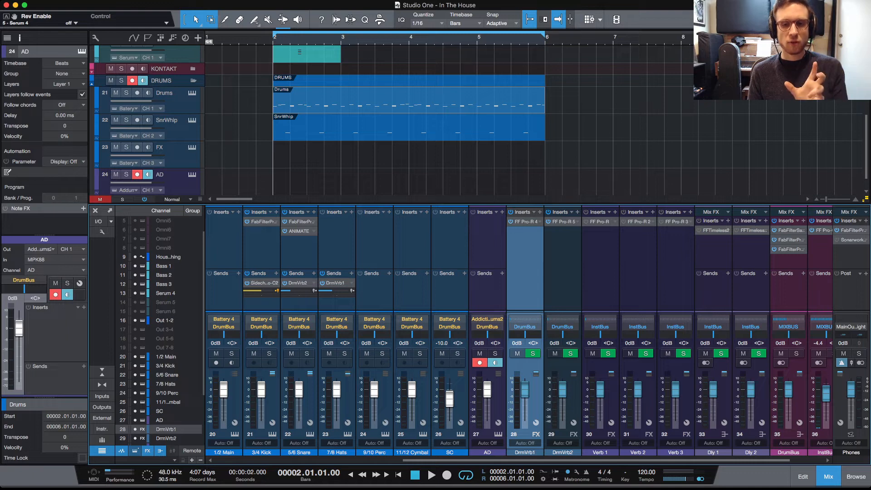
key("Down")
key("Down")
key("Down")
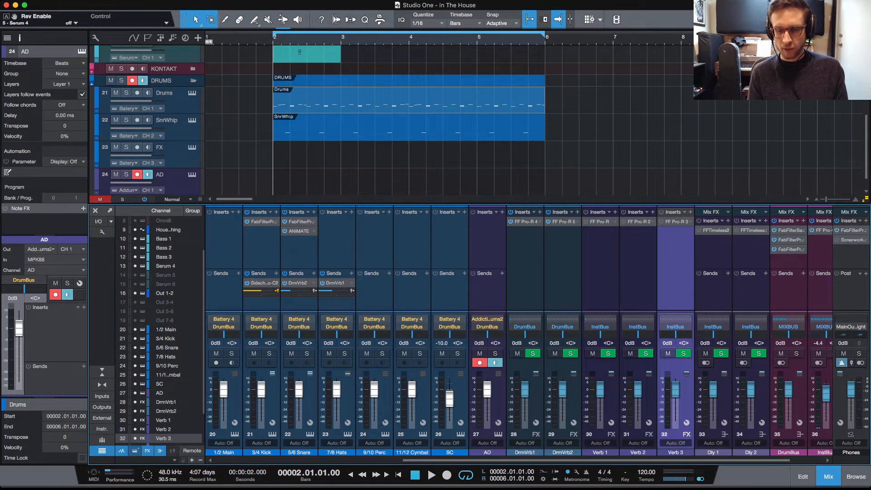
Step through the mixer channels from Dly 1 to MIXBUS and review the instrument, effects and bus channels
key("Down")
key("Down")
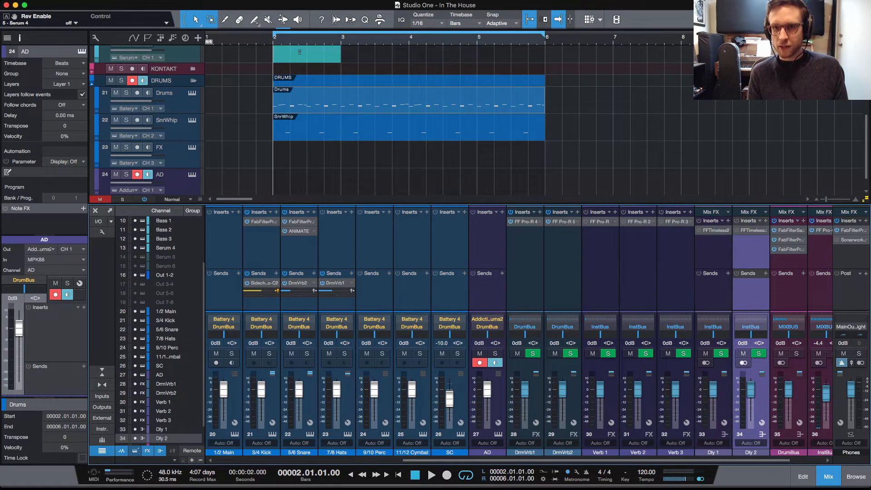
key("Down")
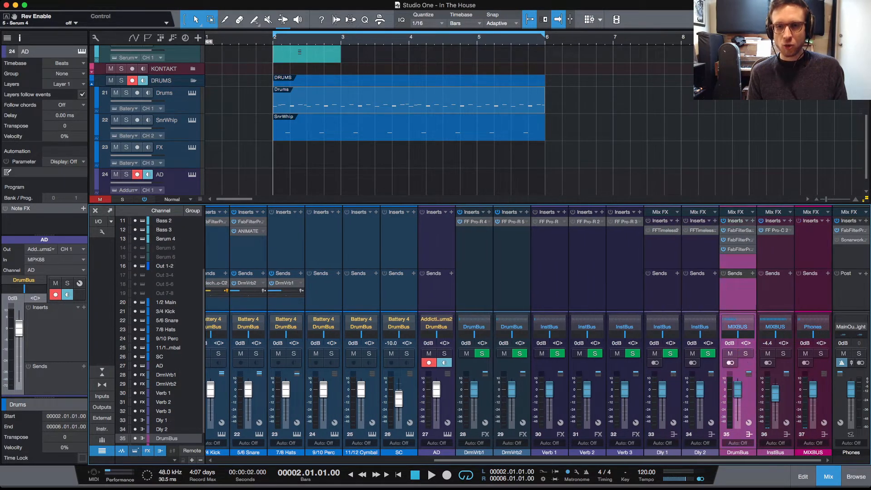
key("Down")
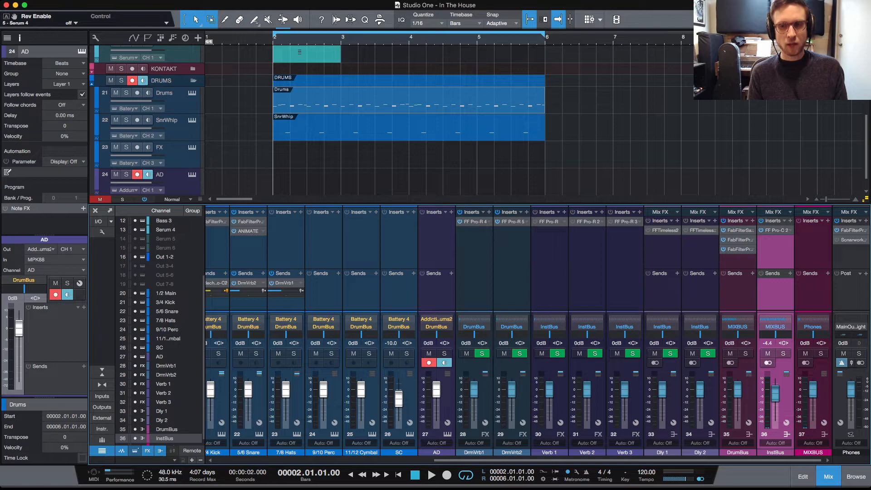
key("Down")
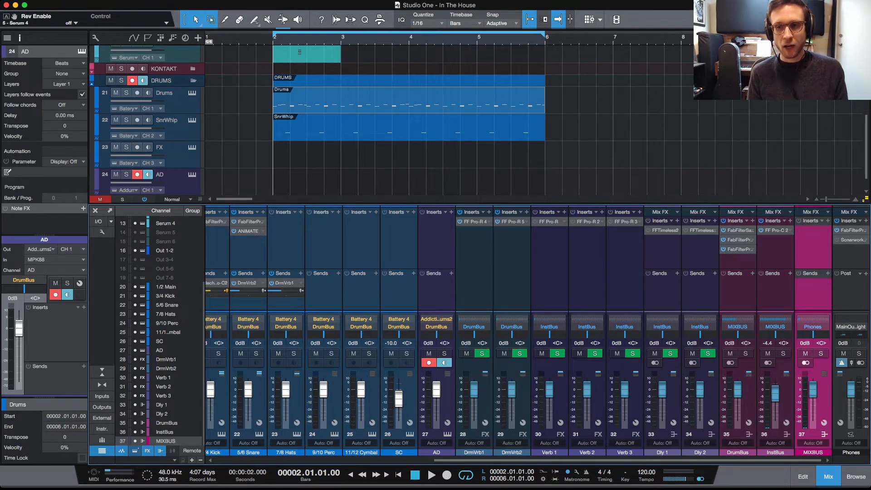
scroll(520, 332, "left", 10)
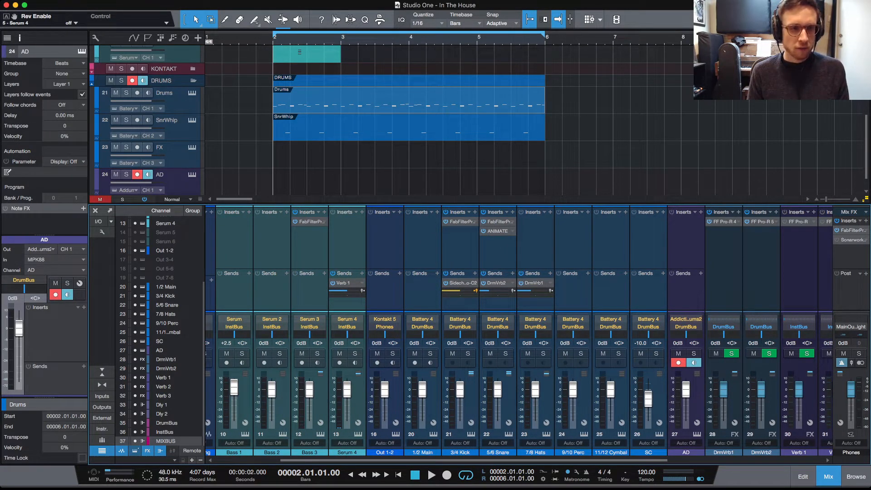
scroll(519, 331, "right", 4)
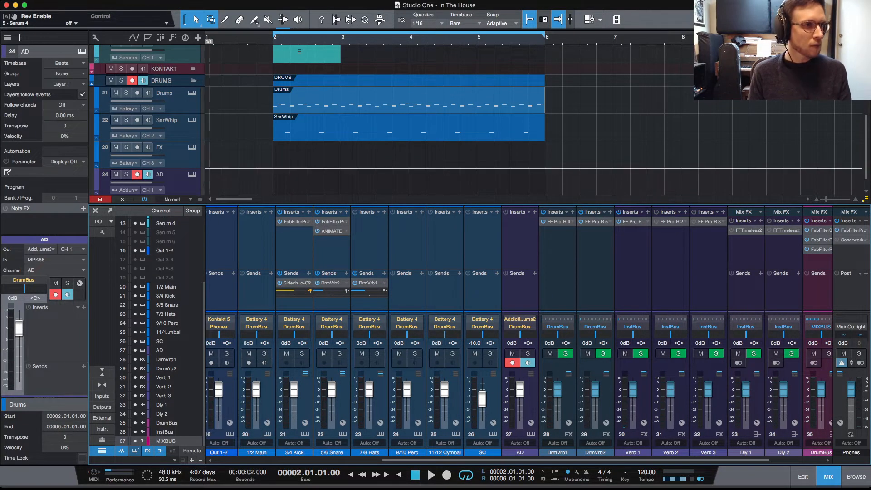
Select the Serum 4 track, solo it and audition it over a short loop within bar 2
scroll(454, 121, "up", 10)
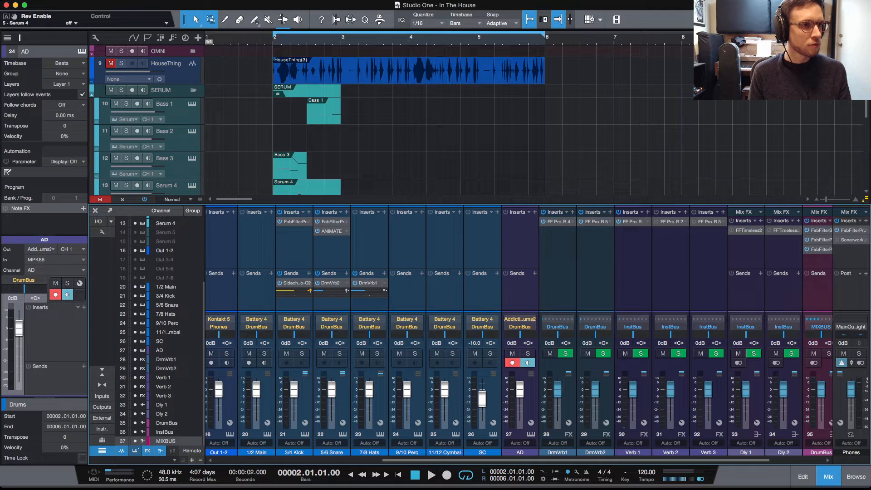
scroll(453, 121, "down", 1)
left_click(172, 157)
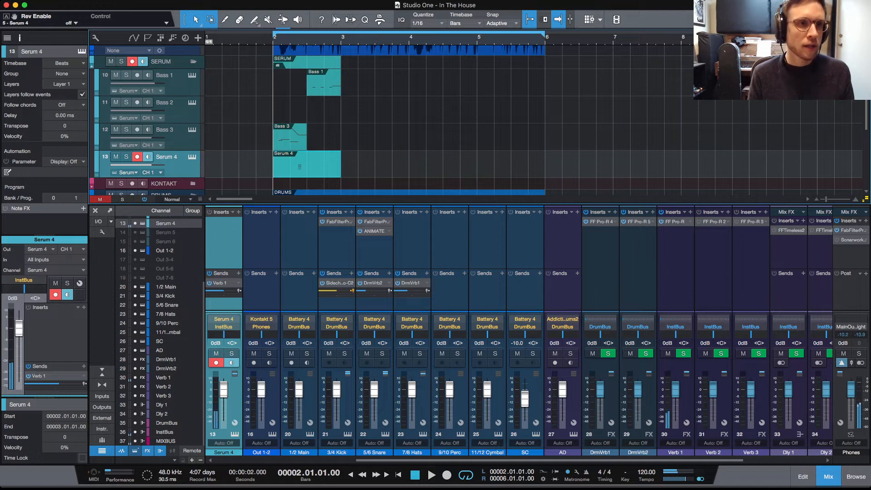
key("space")
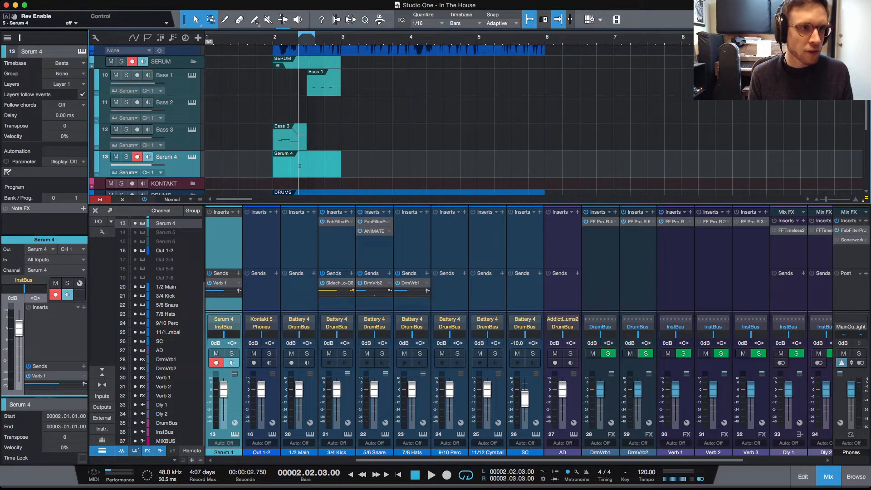
key("s")
key("space")
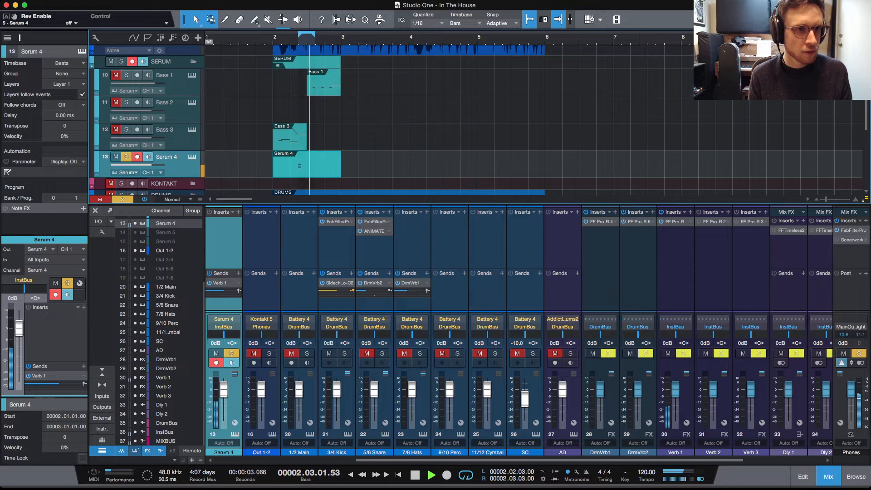
key("space")
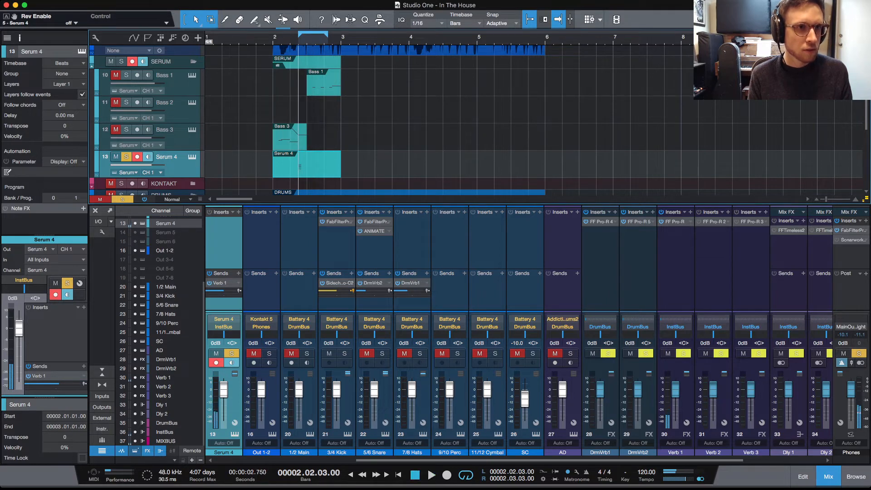
key("space")
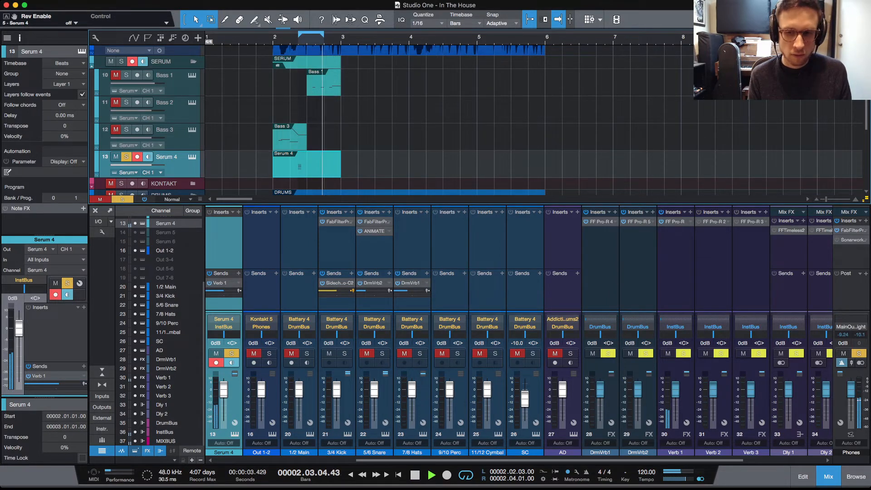
key("space")
Find the Verb 1 channel in the mixer and audition the soloed Serum 4 chord through its Pro-R reverb
scroll(518, 331, "right", 5)
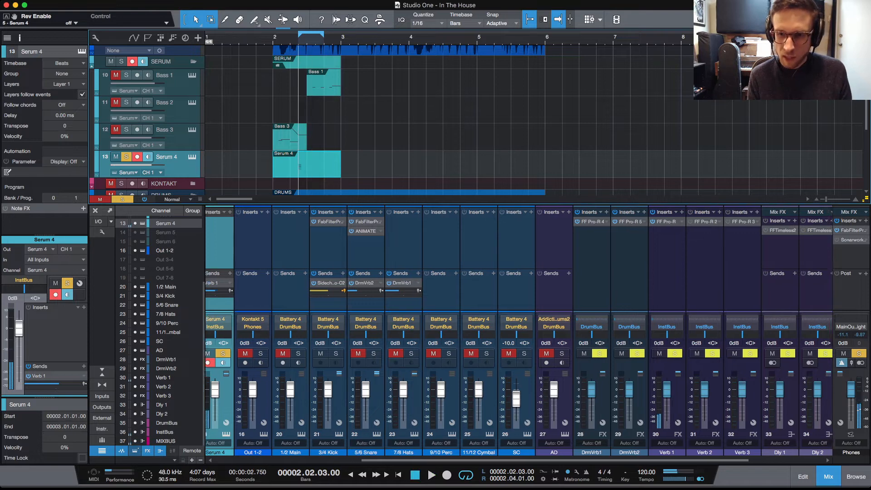
scroll(518, 331, "right", 1)
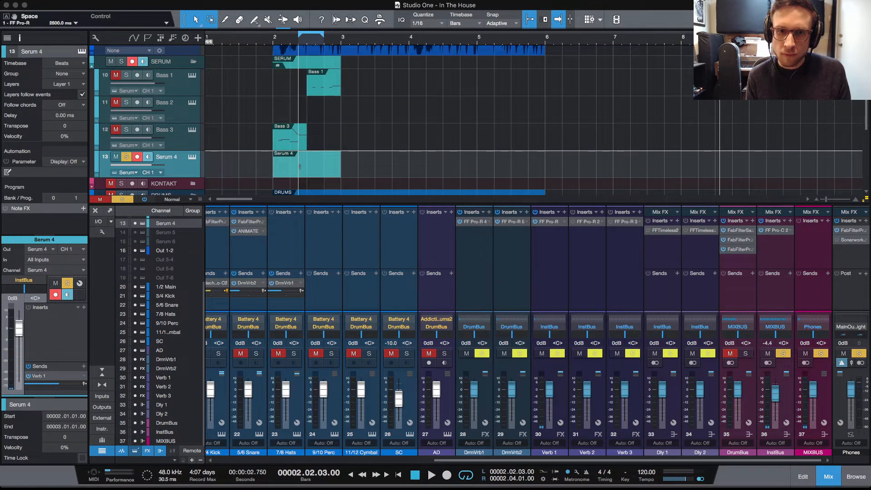
key("space")
key("space")
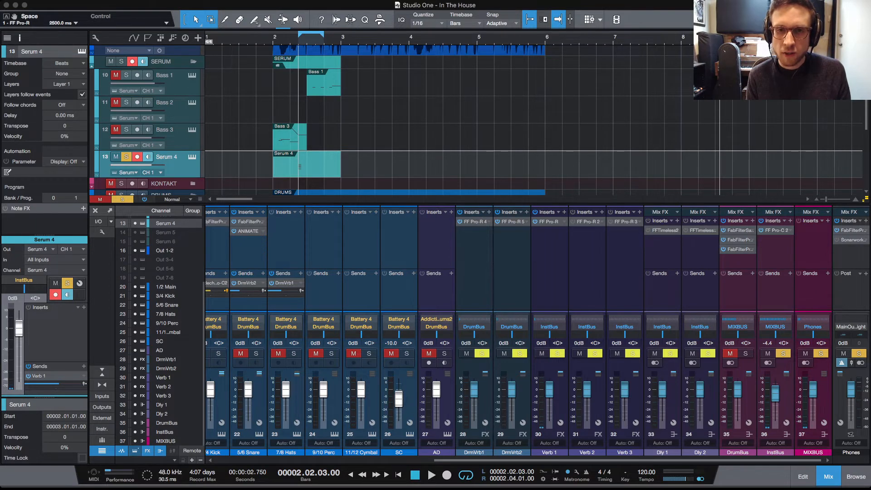
Audition Serum 4 with Verb 1's Pro-R Space at 6495 ms, and undo the last change to the Verb 1 insert order
key("space")
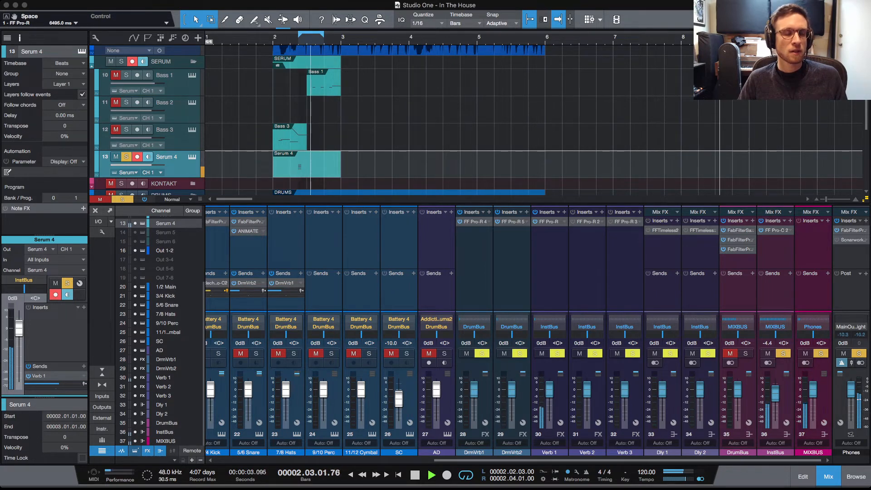
key("space")
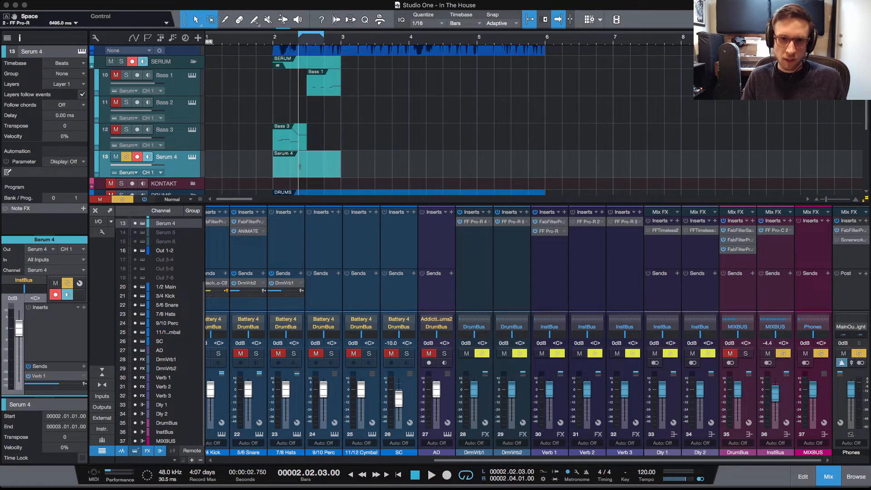
key("ctrl+z")
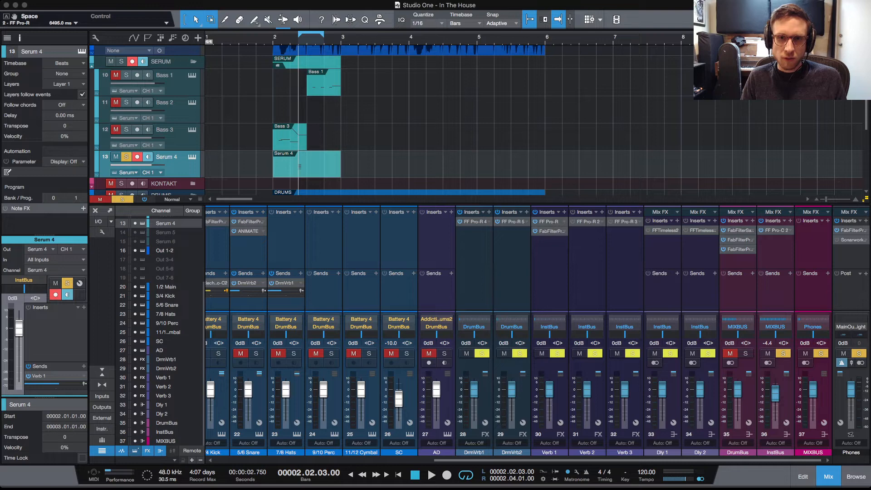
Compare the Verb 1 return without and with its FabFilter Pro-C 2 compressor, playing back the soloed Serum 4 part repeatedly
key("super+z")
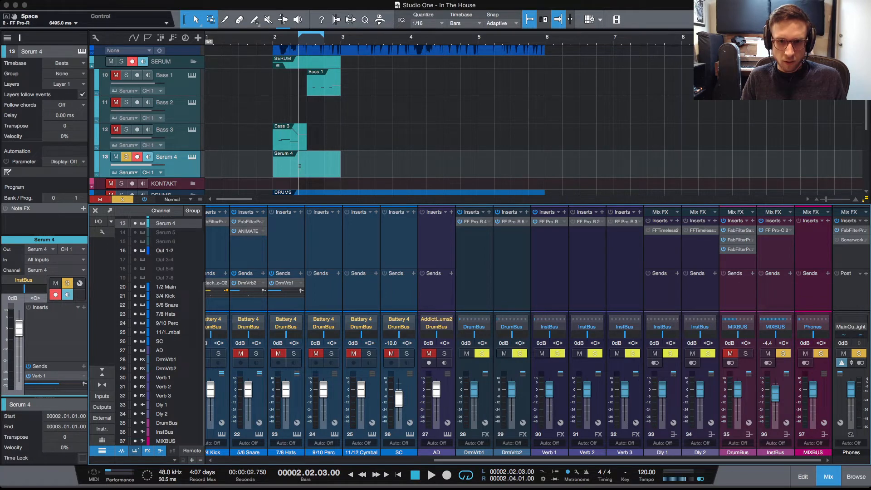
key("super+shift+z")
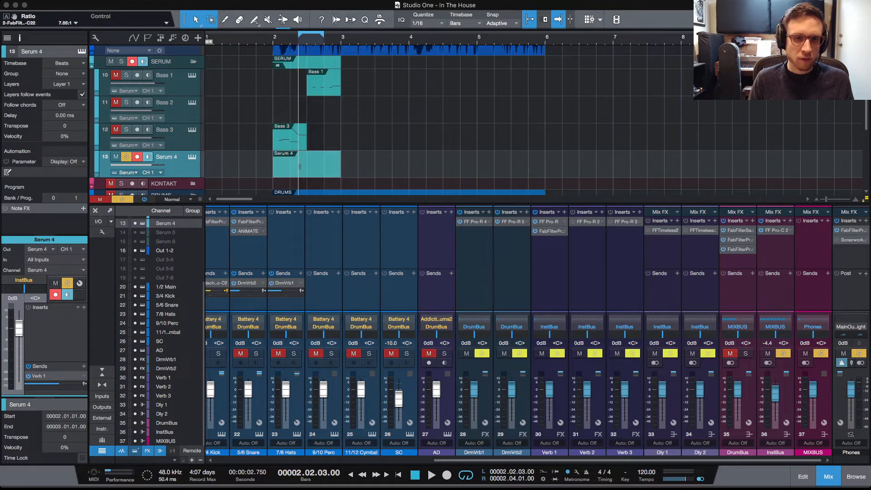
key("space")
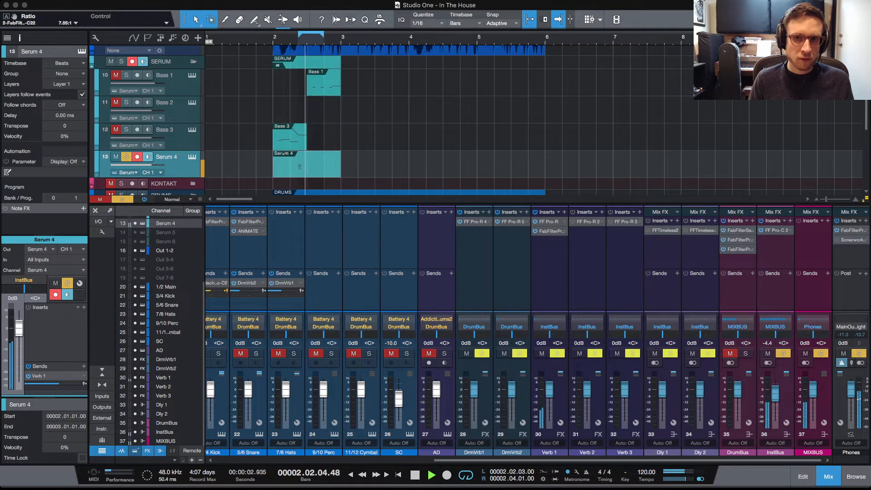
key("space")
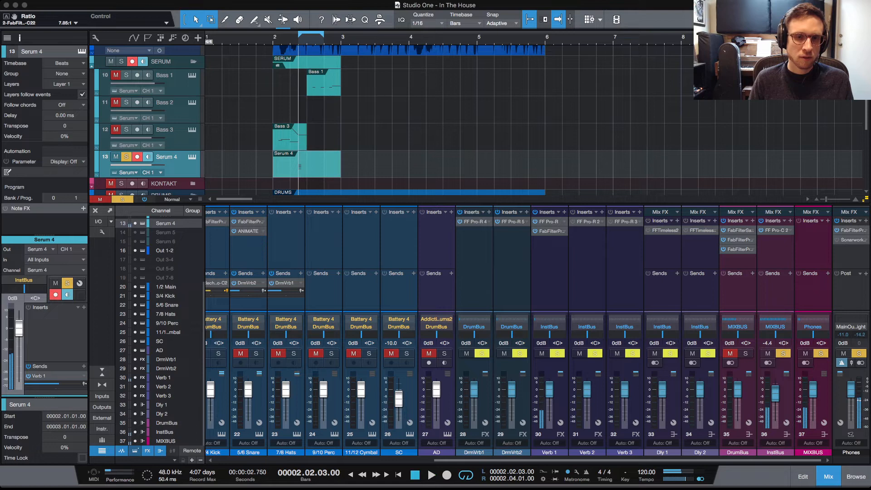
key("space")
key("space")
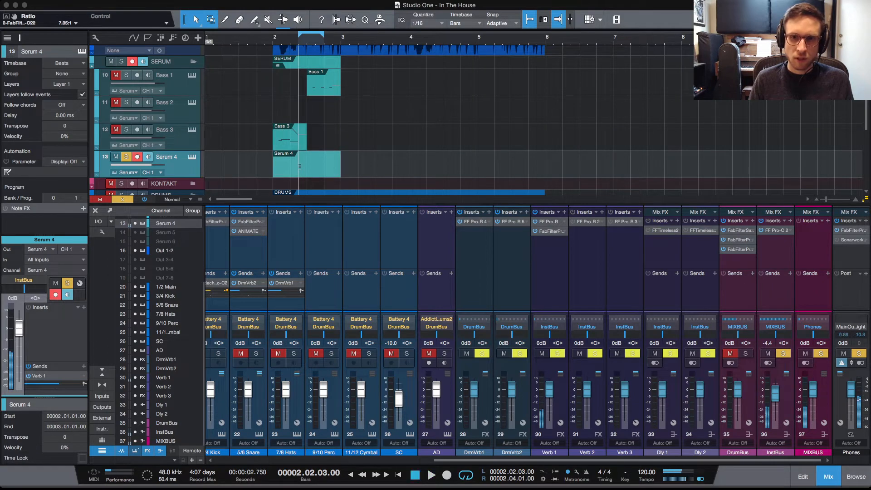
key("space")
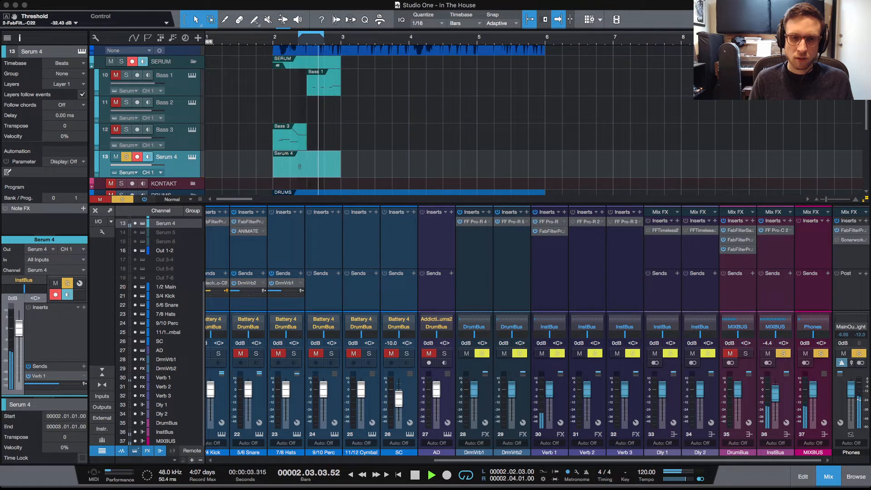
key("space")
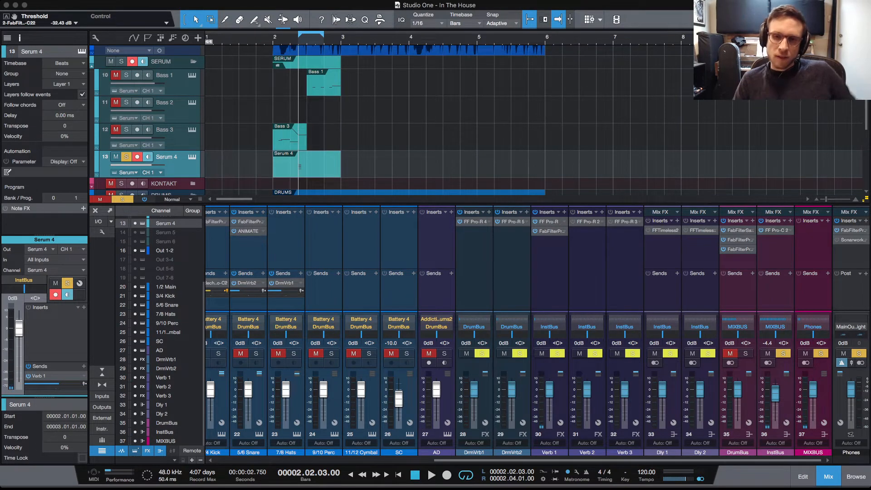
key("space")
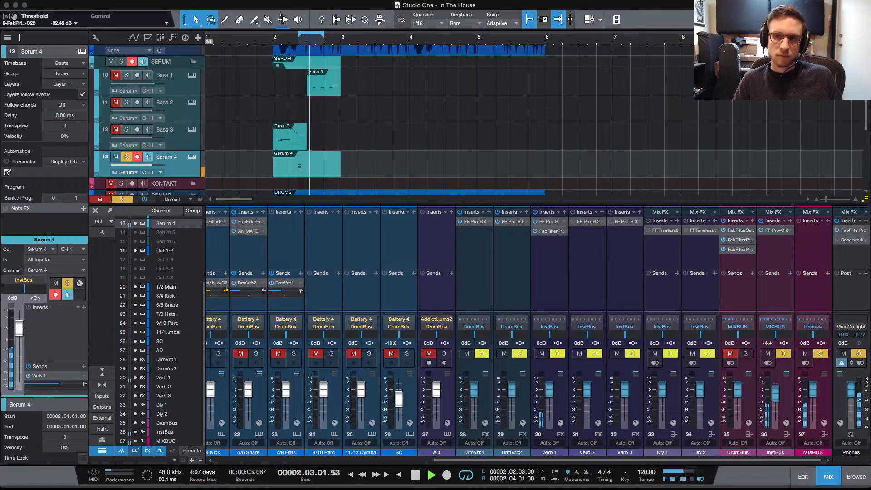
key("space")
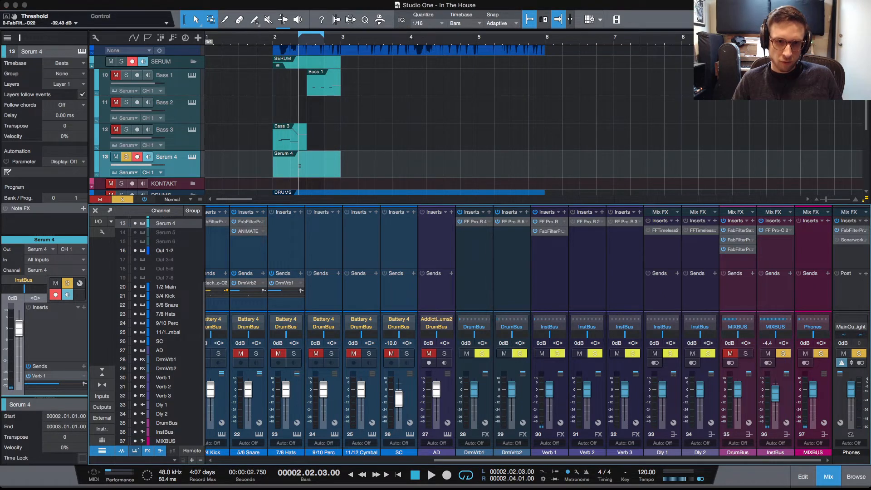
Undo the last effect change and return the selection to the Serum 4 track after briefly selecting Bass 3
key("super+z")
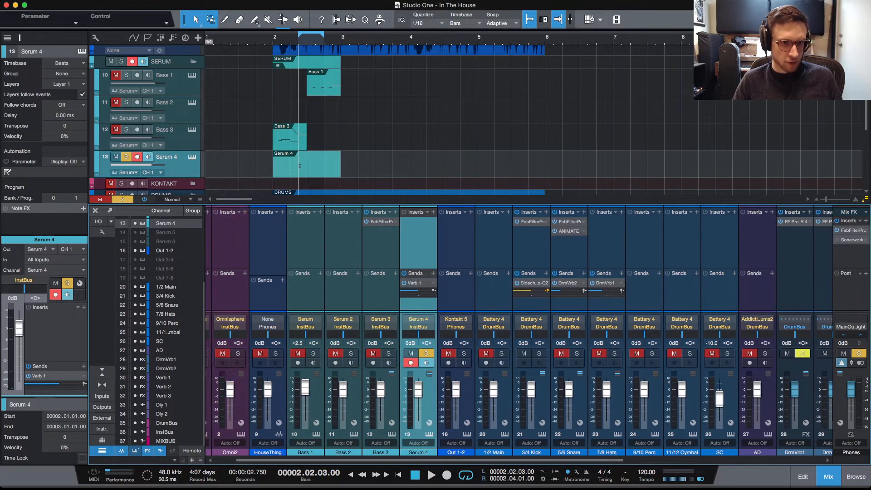
key("Up")
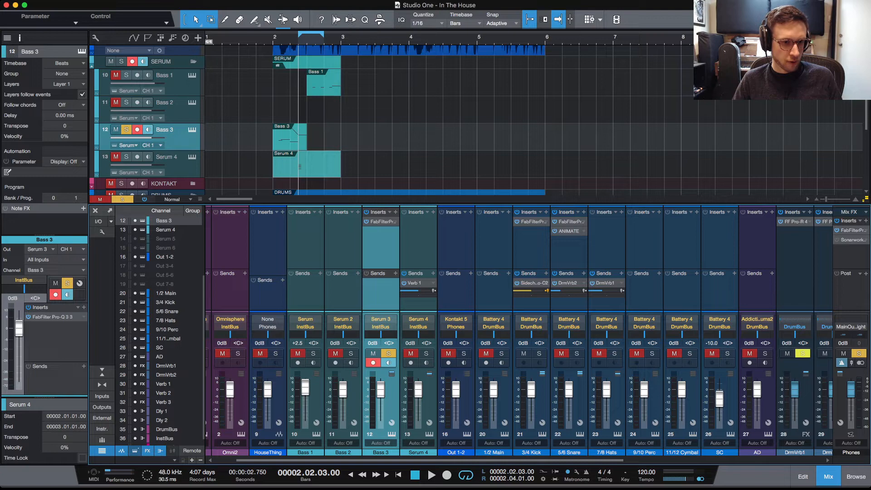
key("Down")
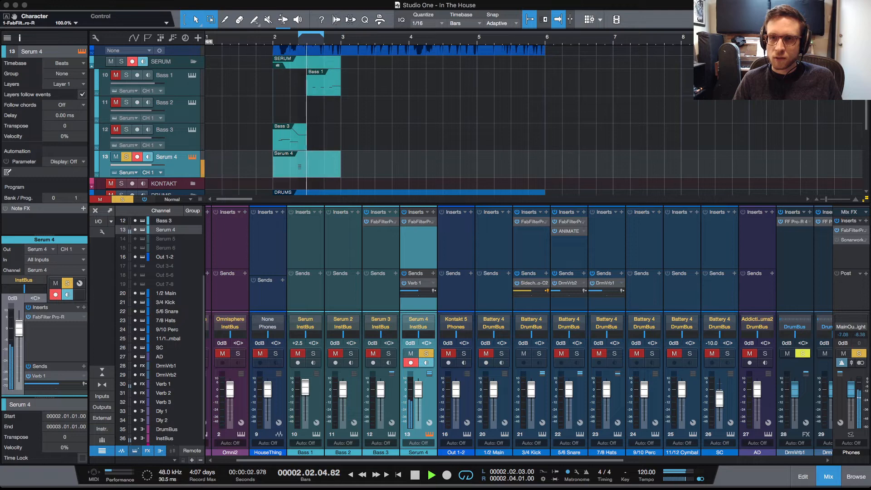
Play back the soloed Serum 4 loop to audition its FabFilter Pro-R insert reverb
key("space")
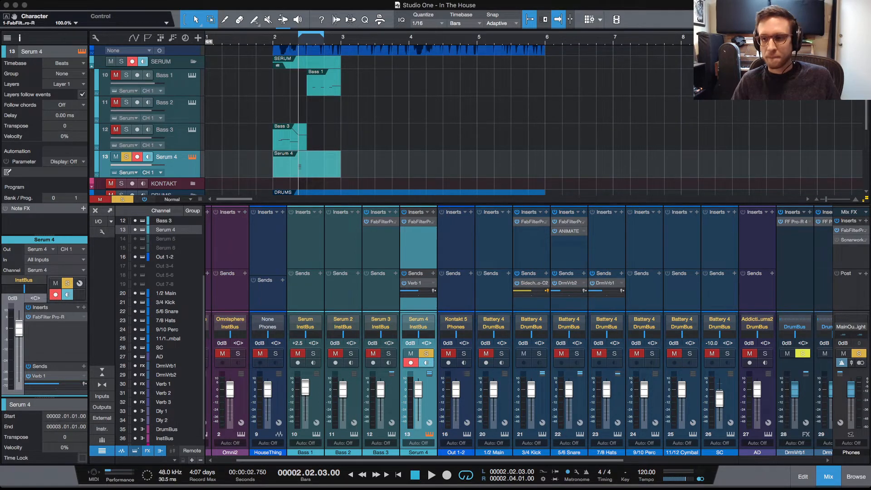
key("space")
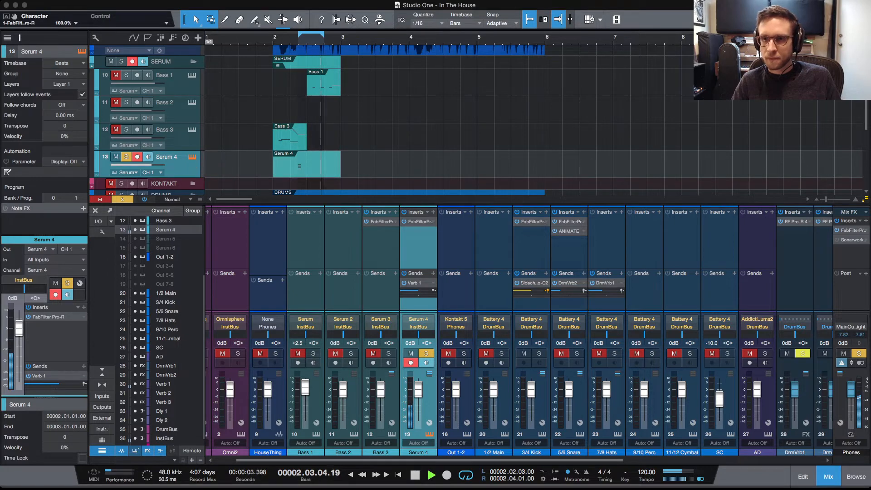
key("space")
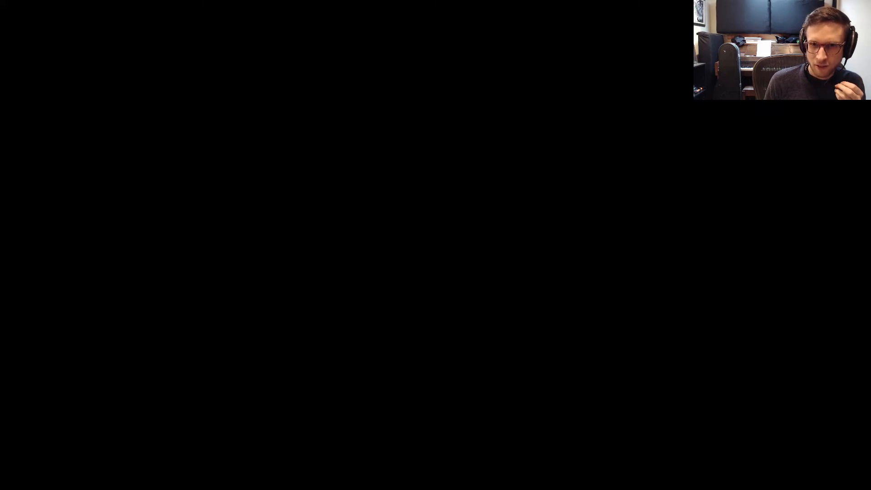
Hide the S1 source in OBS so the Display source is captured, and return to Studio One
left_click(674, 280)
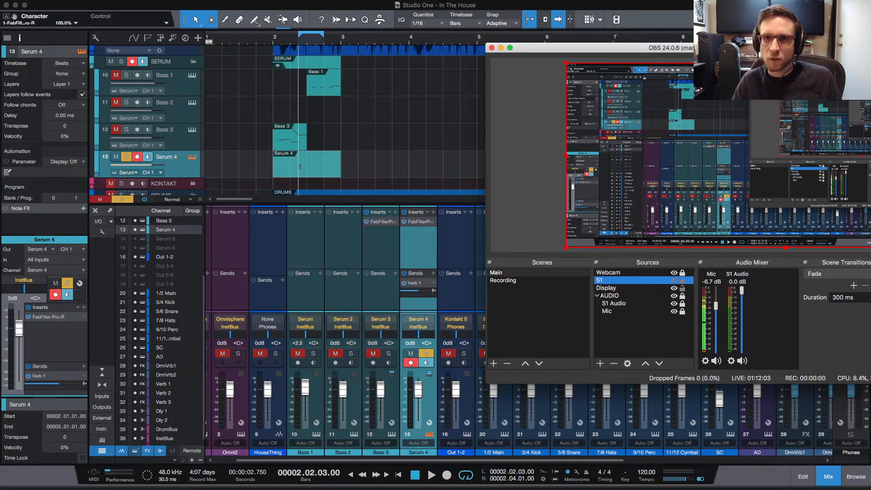
left_click_drag(798, 48, 720, 43)
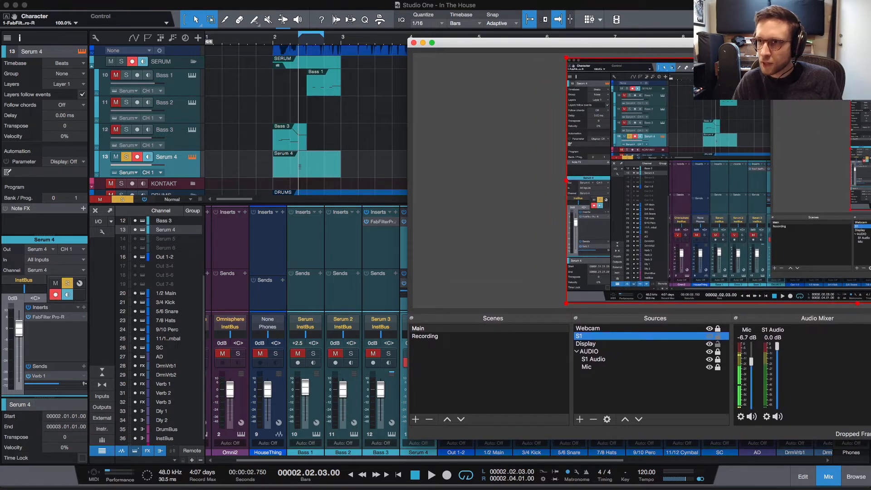
left_click(710, 336)
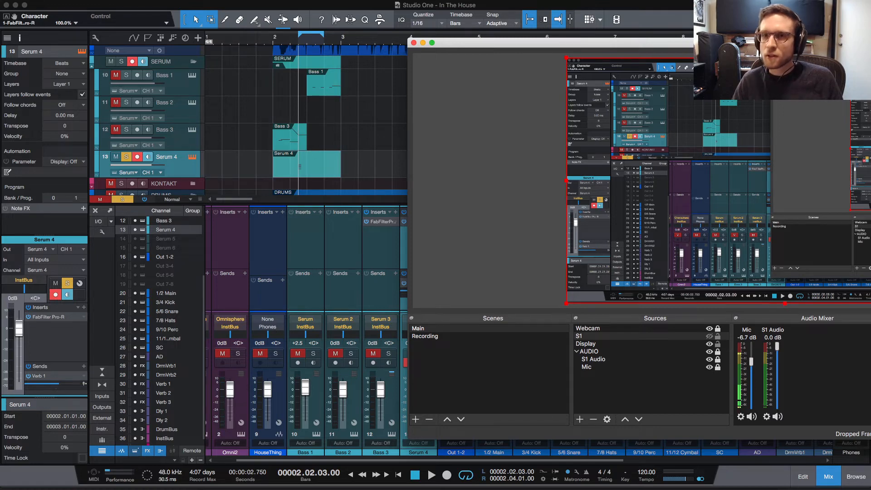
left_click(672, 22)
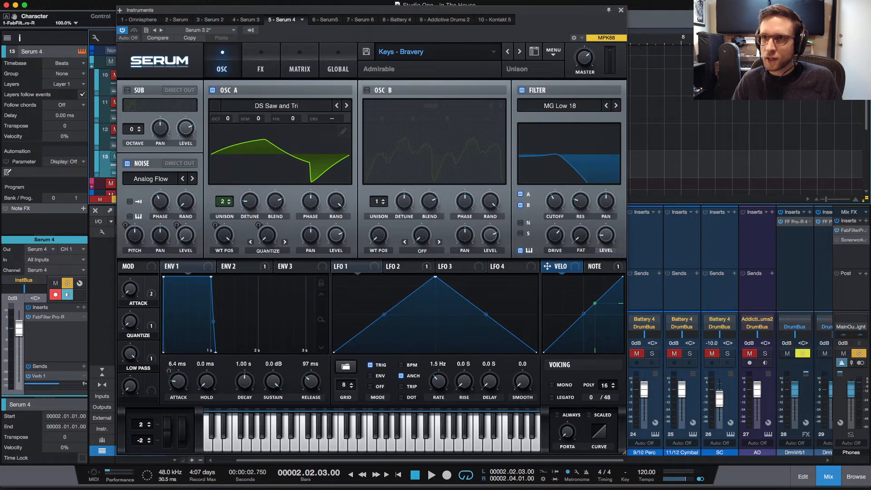
Show the Serum 4 instrument editor with the Keys - Bravery preset, reposition it and close it again
key("F11")
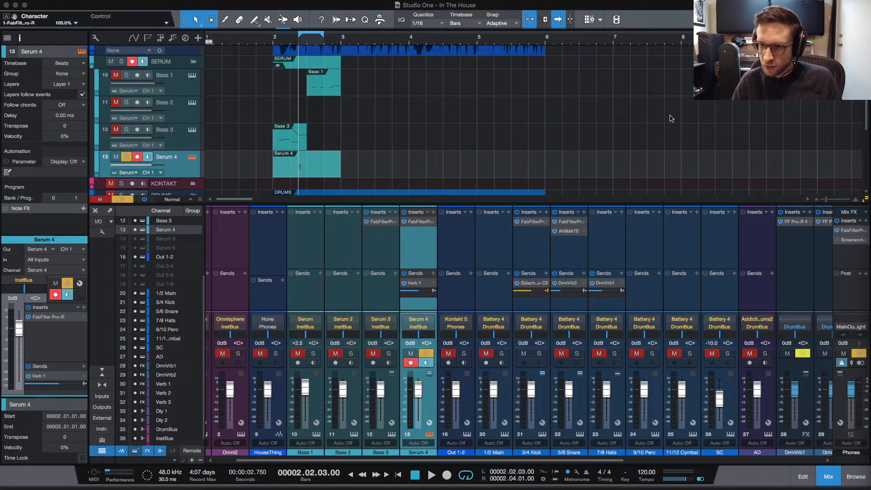
key("F11")
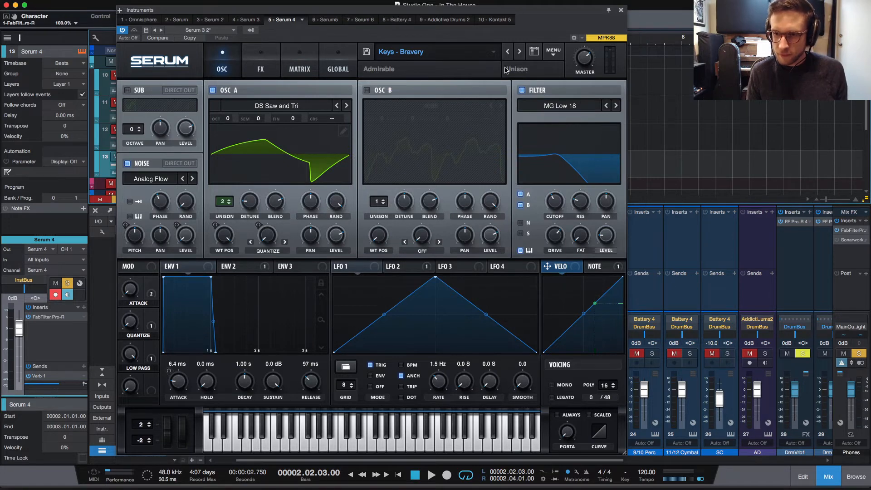
left_click_drag(380, 12, 570, 33)
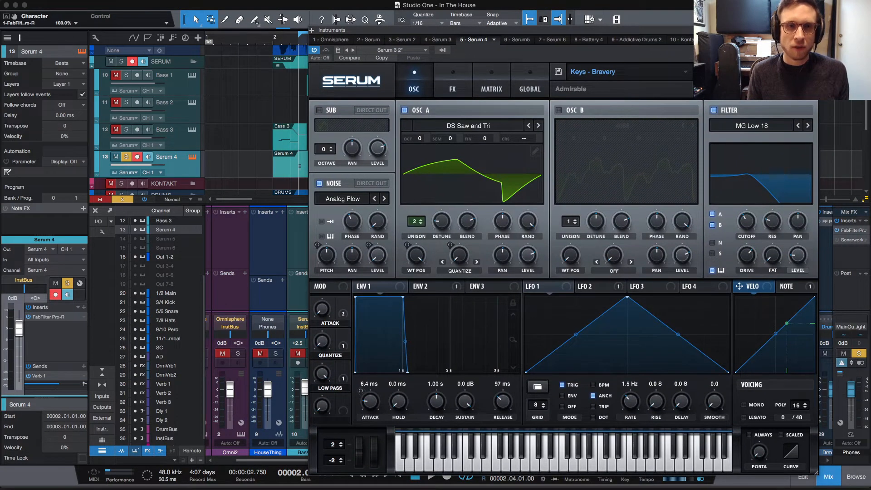
key("ctrl+w")
Extend the loop range to end at 3.04.04.00 and trim the Serum 4 clip's start to 2.02.03.00
key("space")
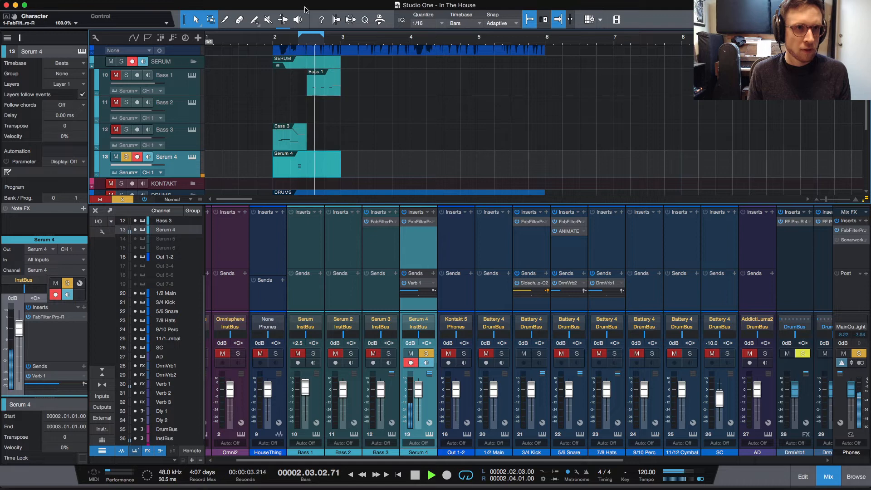
key("space")
left_click_drag(326, 36, 404, 35)
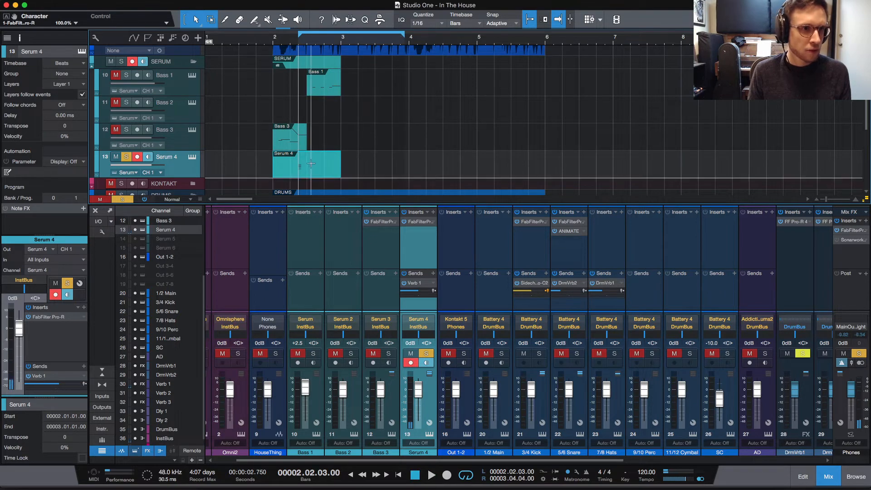
left_click_drag(270, 172, 299, 172)
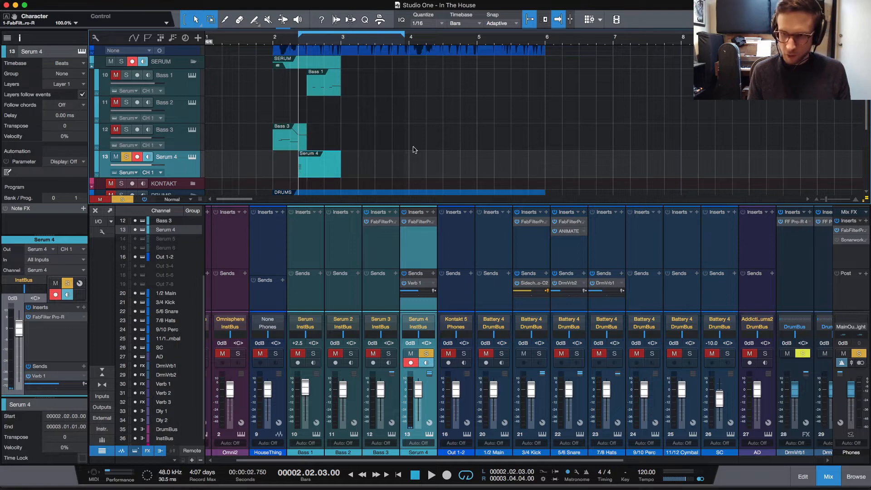
Bounce the trimmed Serum 4 clip to a new audio track and unmute the original instrument clip
key("super+alt+b")
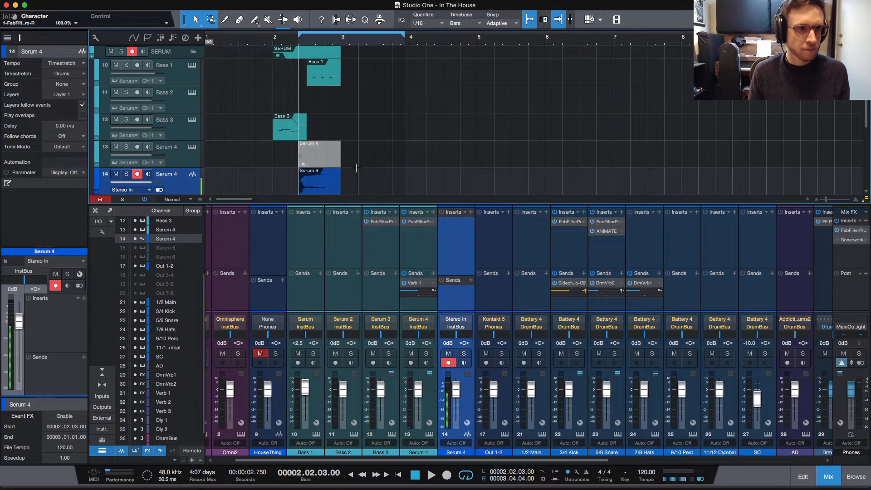
left_click(315, 160)
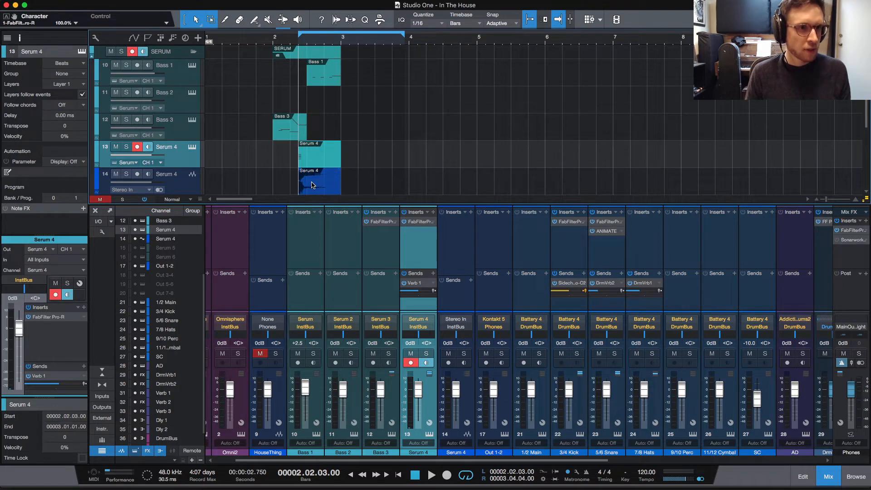
Bypass FabFilter Pro-R on the Serum 4 instrument channel and remove its Verb 1 send
left_click(404, 223)
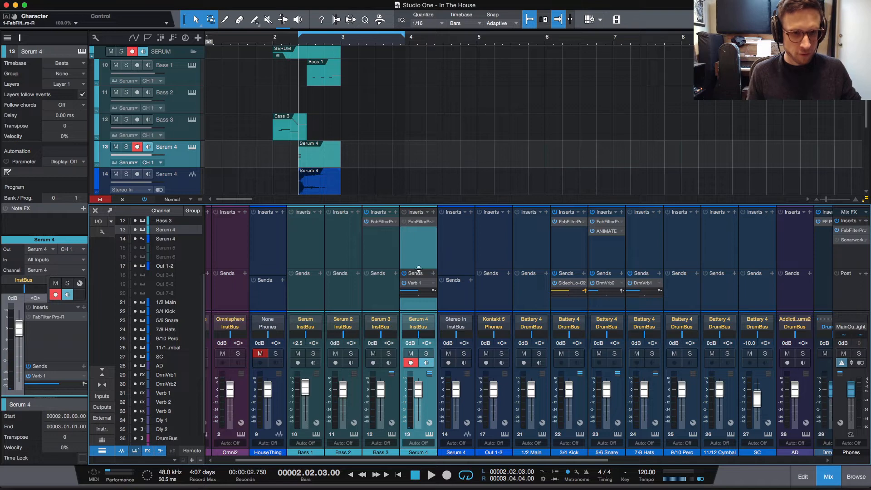
left_click(432, 285)
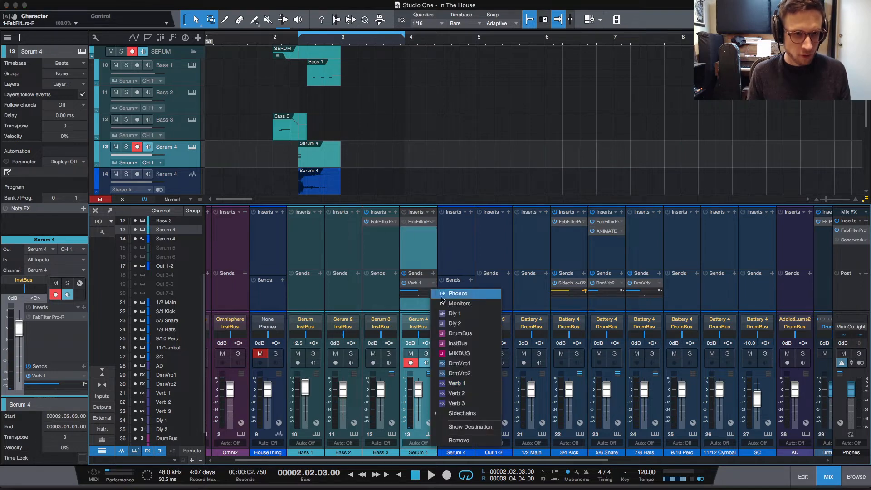
left_click(472, 442)
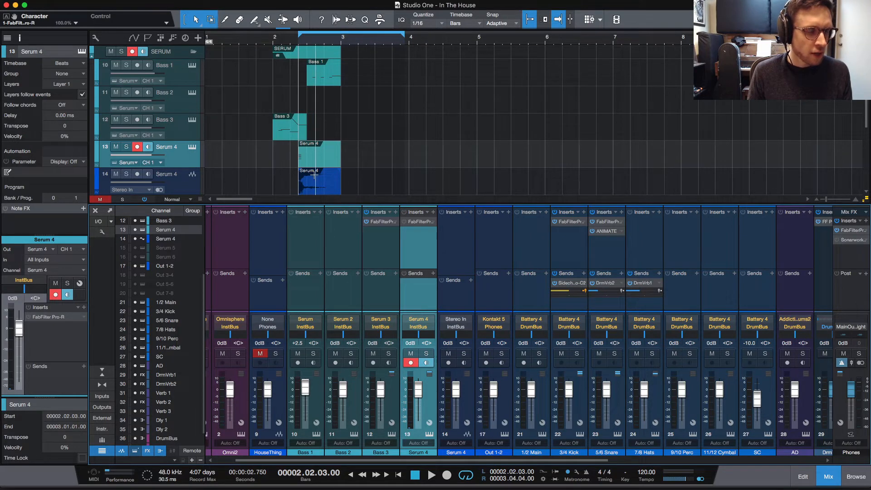
Solo the bounced Serum 4 audio track and trim its clip to run from 2.02.03.59 to beat 2.3, with a fade-in of about 32 ms
left_click(126, 174)
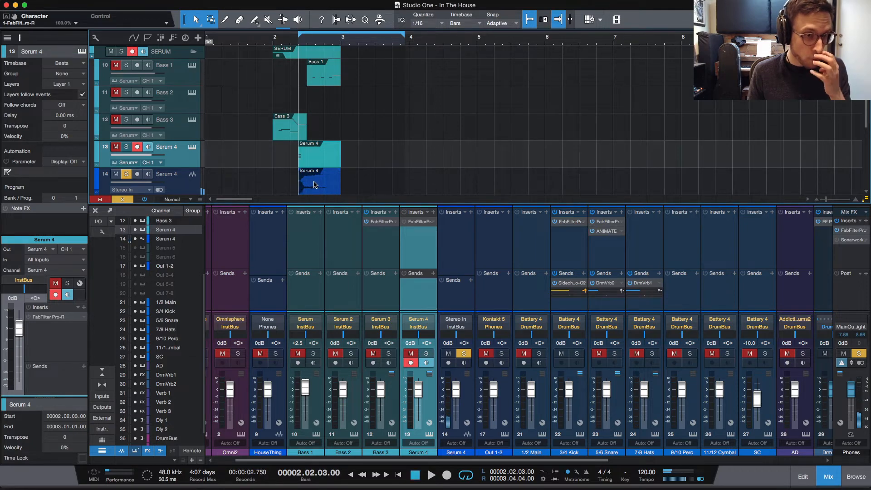
scroll(298, 175, "up", 5)
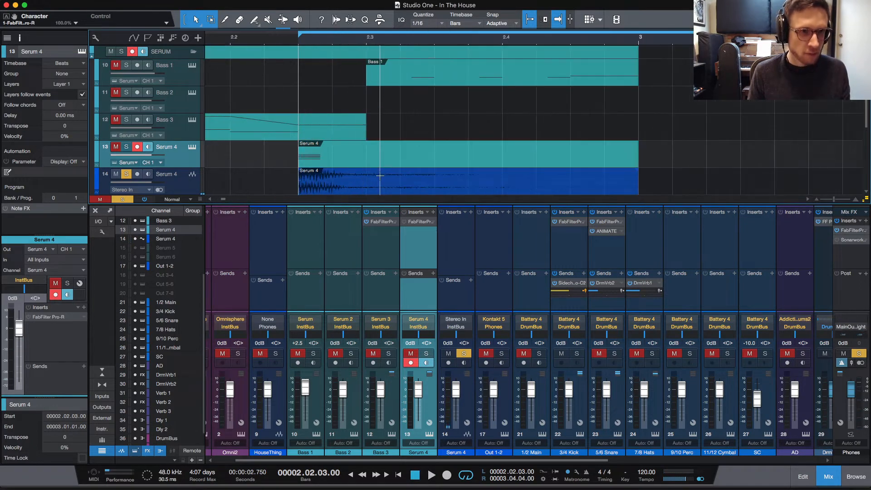
scroll(299, 175, "down", 1)
mouse_move(298, 175)
left_mouse_down()
mouse_move(337, 176)
mouse_move(298, 176)
left_mouse_up()
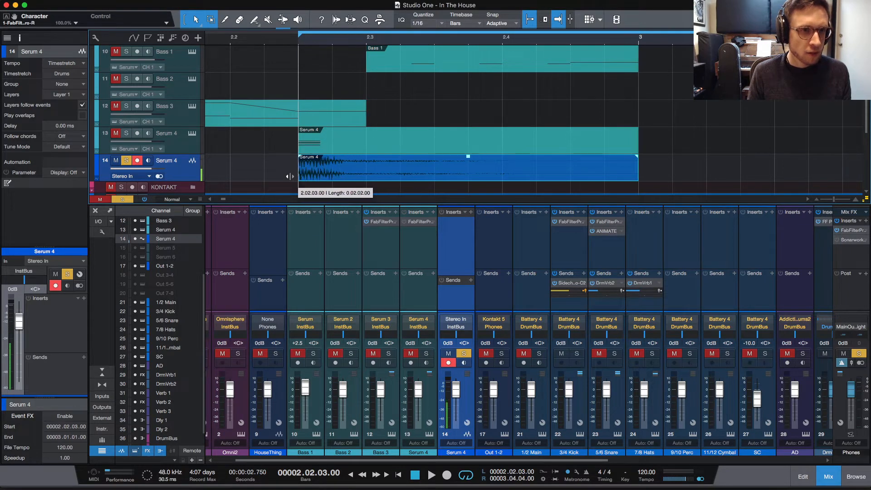
left_click_drag(634, 167, 366, 174)
left_click_drag(300, 173, 319, 169)
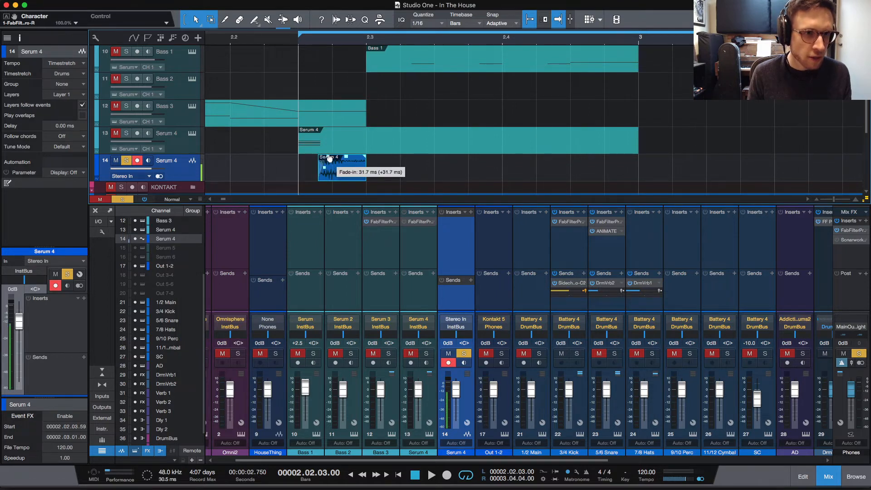
key("space")
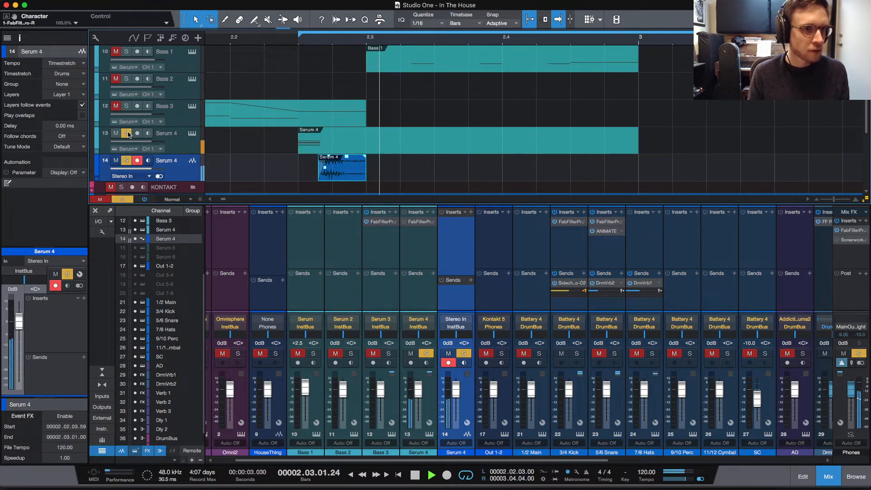
Extend the bounced Serum 4 clip's end to 2.03.01.14 and audition it with the soloed Serum 4 instrument track
key("space")
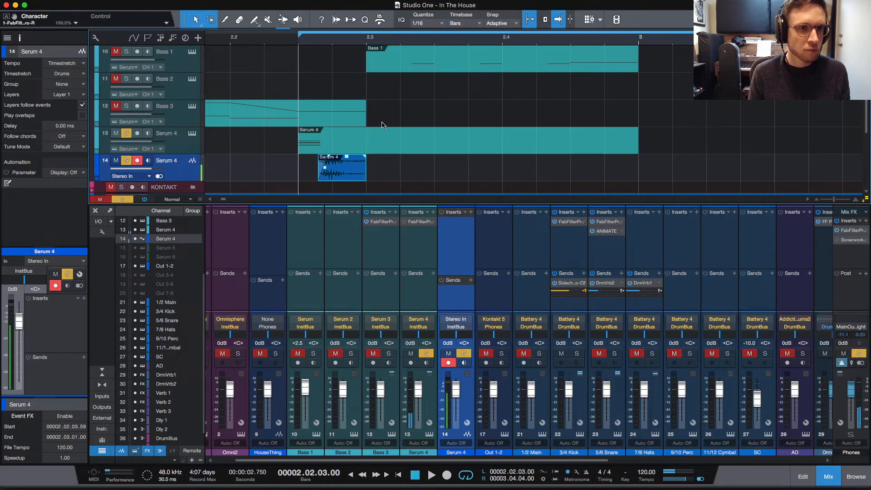
key("space")
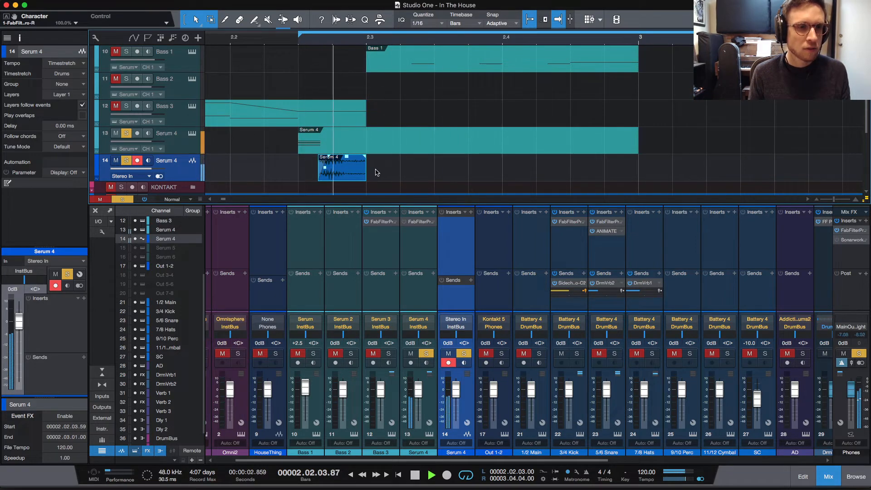
key("space")
key("space")
key("space")
left_click_drag(366, 169, 373, 170)
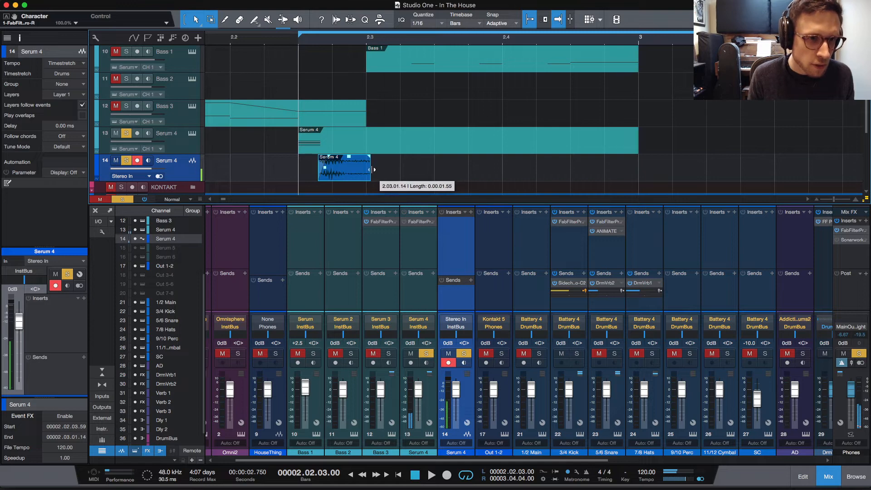
key("space")
key("space")
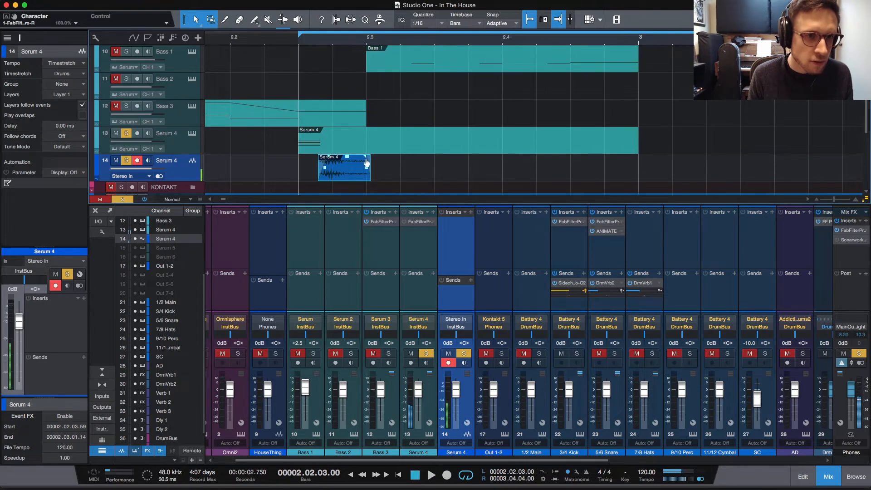
Clear all track solos and play the full mix from 2.02.03.00
left_click(123, 200)
key("space")
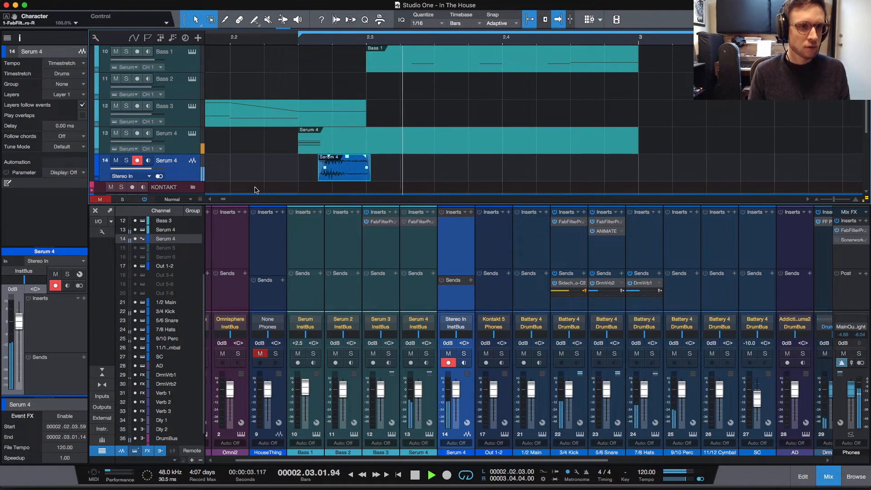
key("space")
key("space")
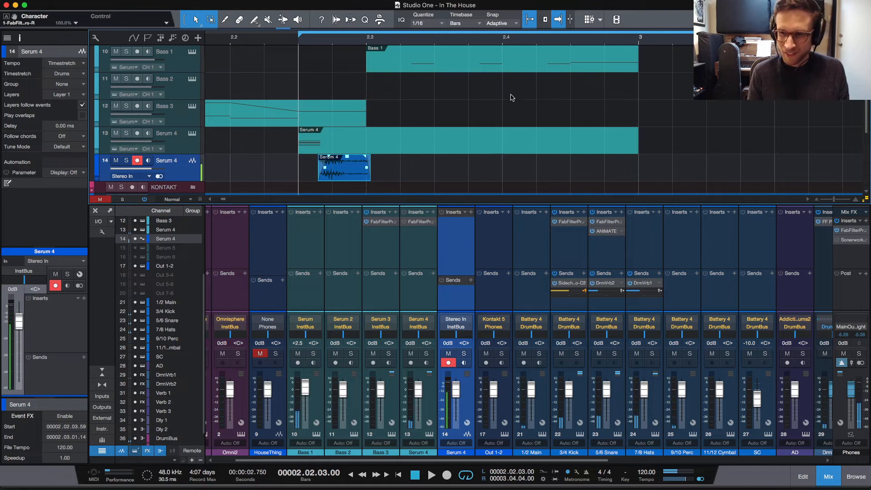
key("space")
key("space")
key("space")
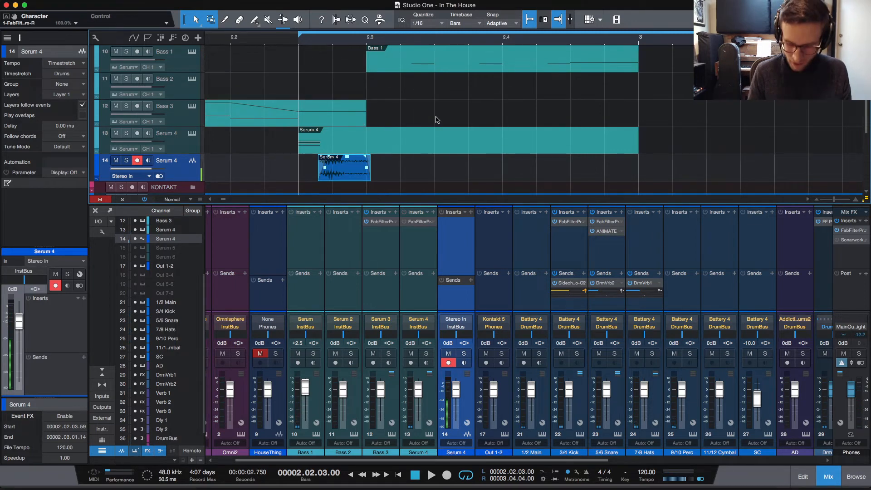
Extend the loop range's start to 2.01.01.00 and repeatedly audition the full mix from bar 2
key("w")
key("w")
key("w")
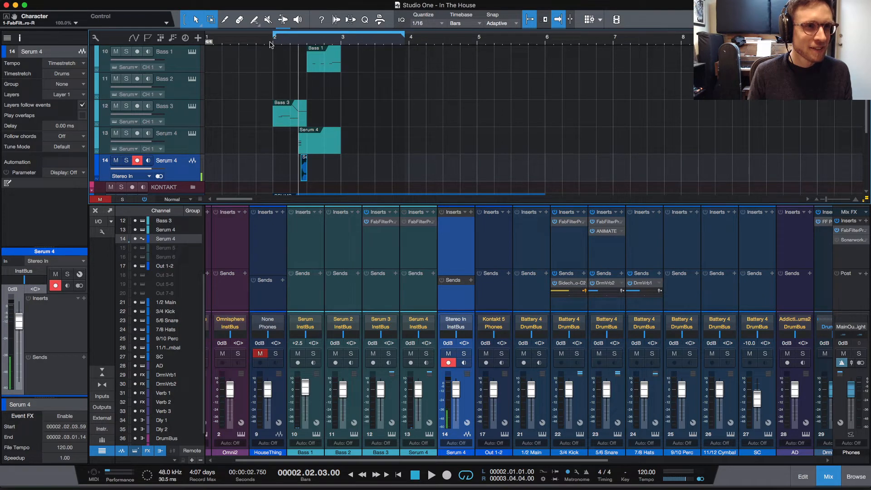
left_click(274, 43)
key("space")
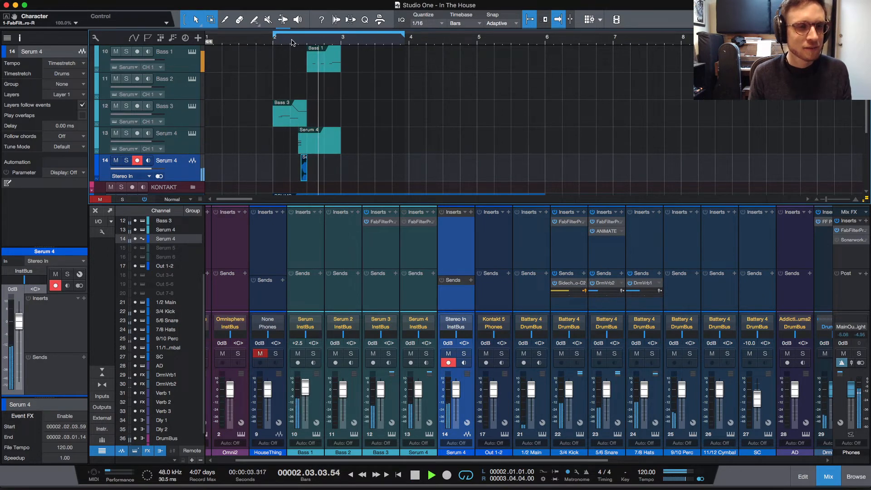
key("space")
key("space")
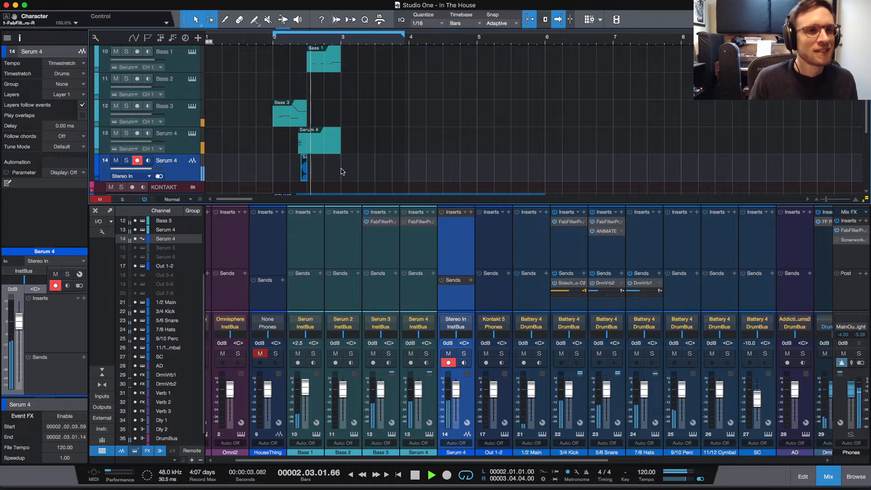
key("space")
key("space")
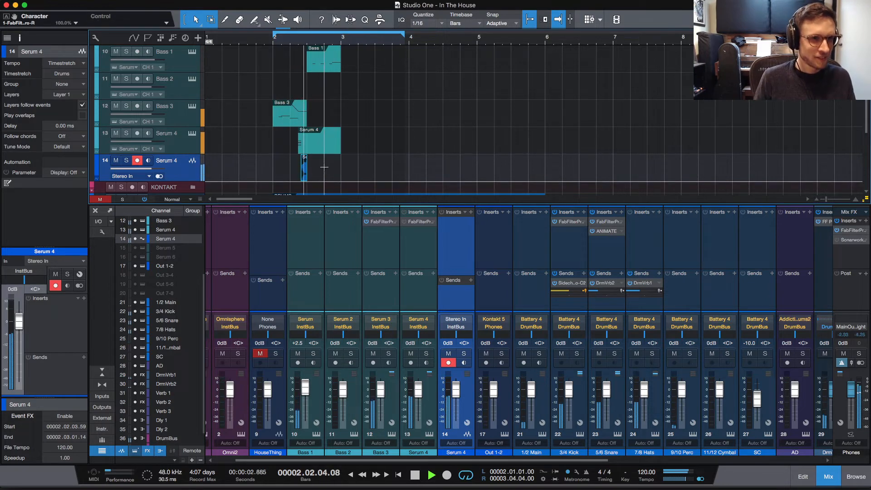
key("space")
key("space")
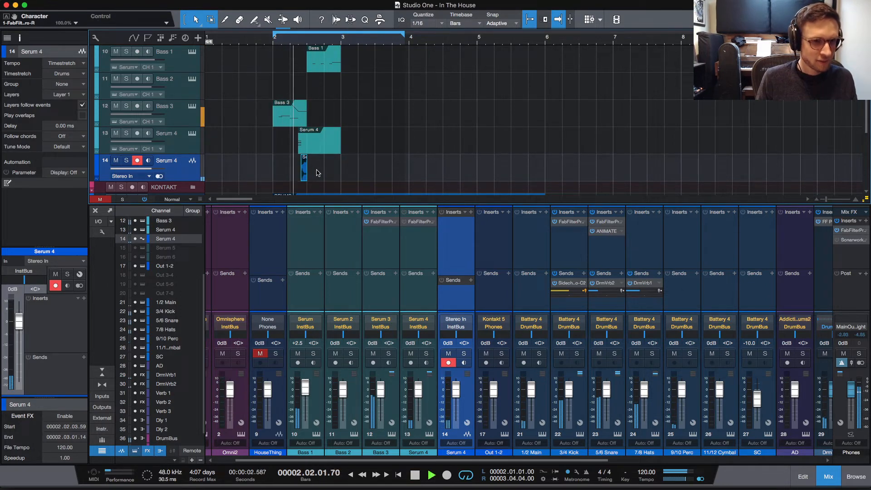
key("space")
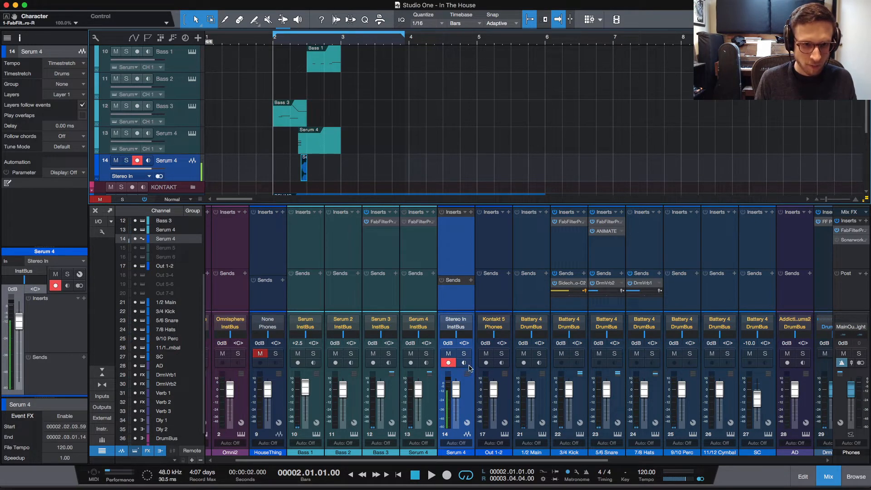
Set the bounced Serum 4 track's input to None and extend its clip's end to 2.03.03.00, checking it in playback
left_click(456, 320)
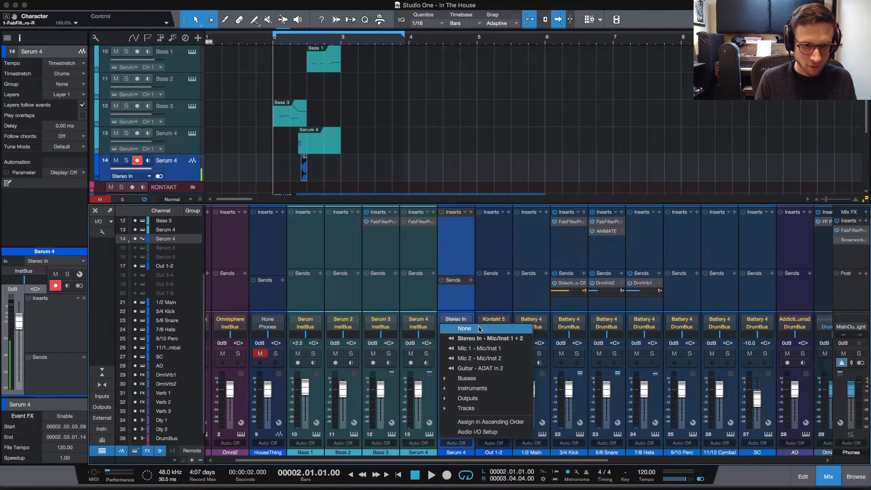
left_click(482, 333)
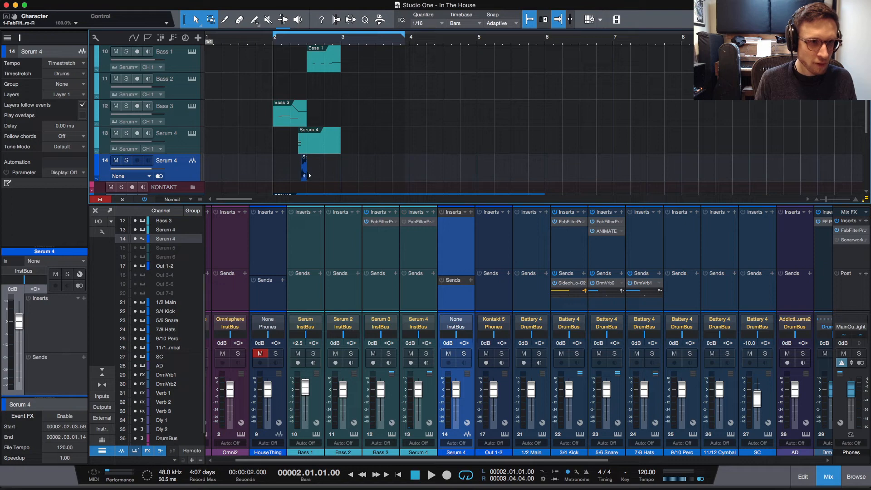
left_click_drag(309, 175, 315, 176)
key("space")
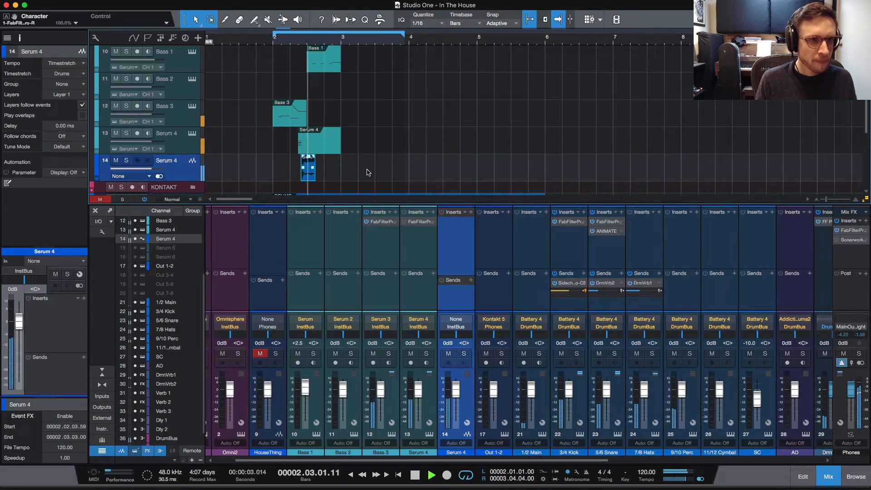
key("space")
key("e")
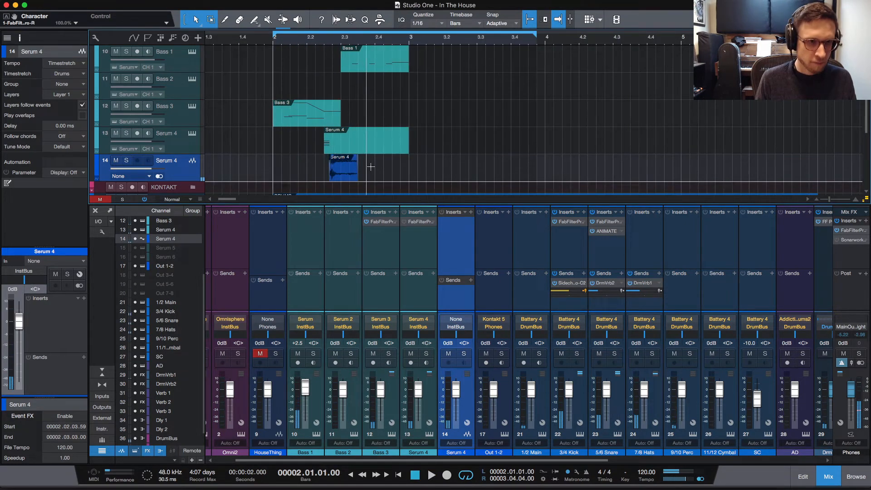
key("e")
key("space")
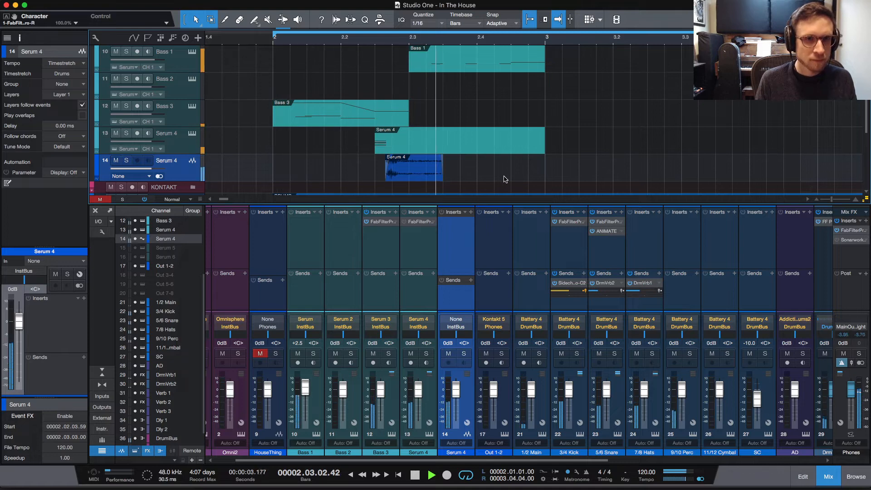
key("space")
Try shortening the bounced Serum 4 clip's end to 2.03.02.00 and audition it in the mix
left_click_drag(442, 170, 426, 170)
key("space")
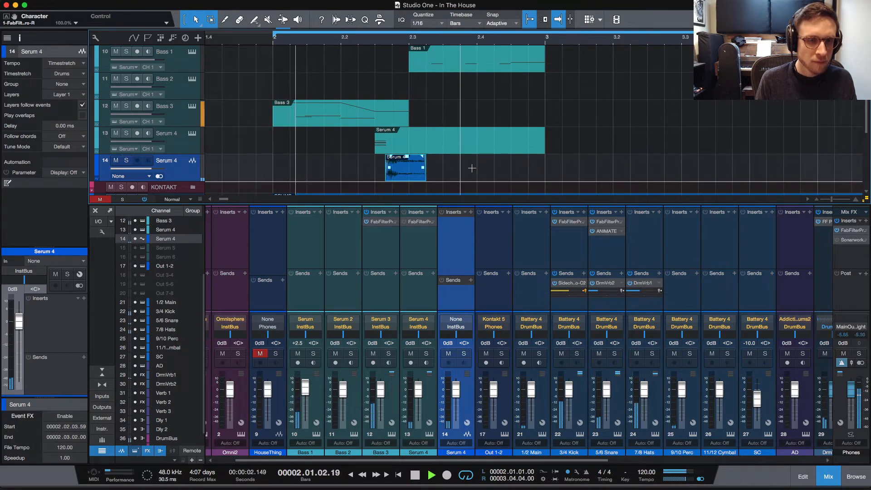
key("space")
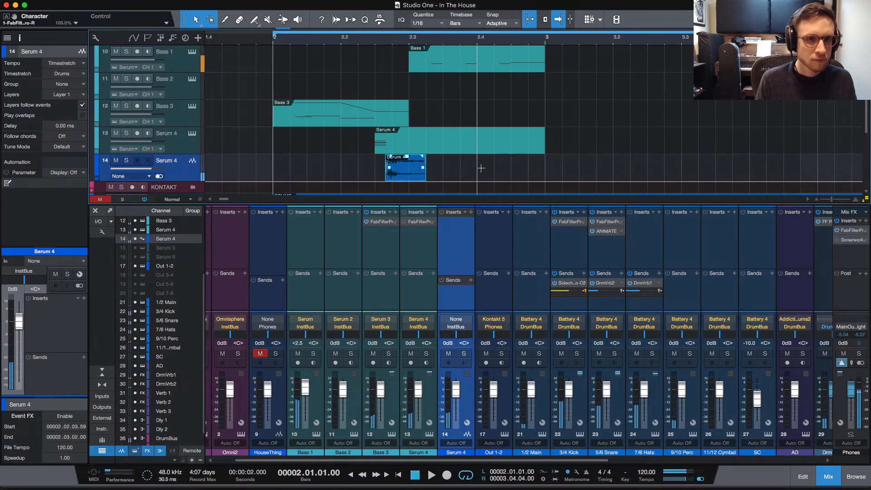
key("space")
key("space")
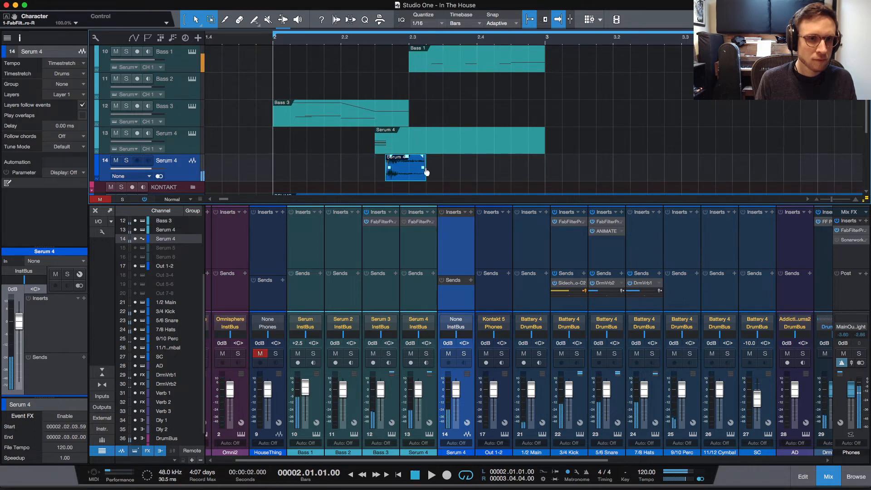
Lengthen the bounced Serum 4 clip back to 2.03.03.00 and play it in the mix
left_click_drag(426, 172, 442, 172)
key("space")
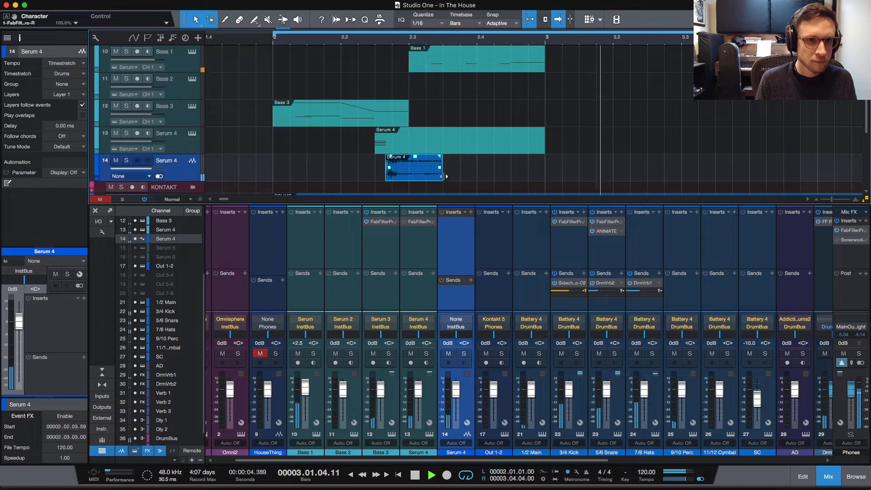
key("space")
key("space")
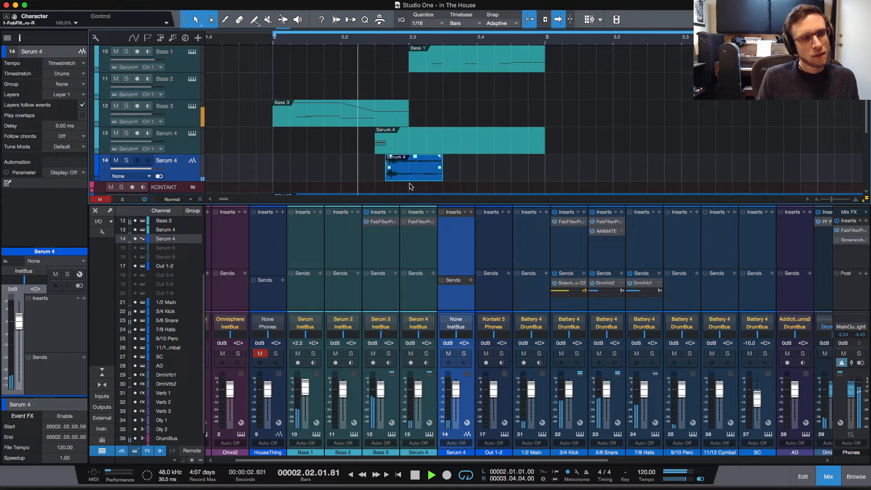
key("space")
Lower the bounced Serum 4 track's volume to -3.5 dB and audition the mix from bar 2
left_click_drag(150, 171, 146, 171)
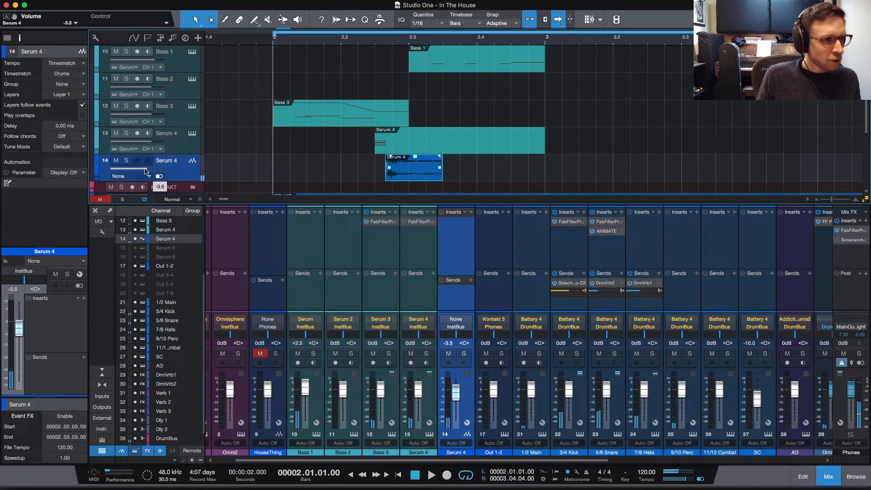
scroll(529, 155, "down", 2)
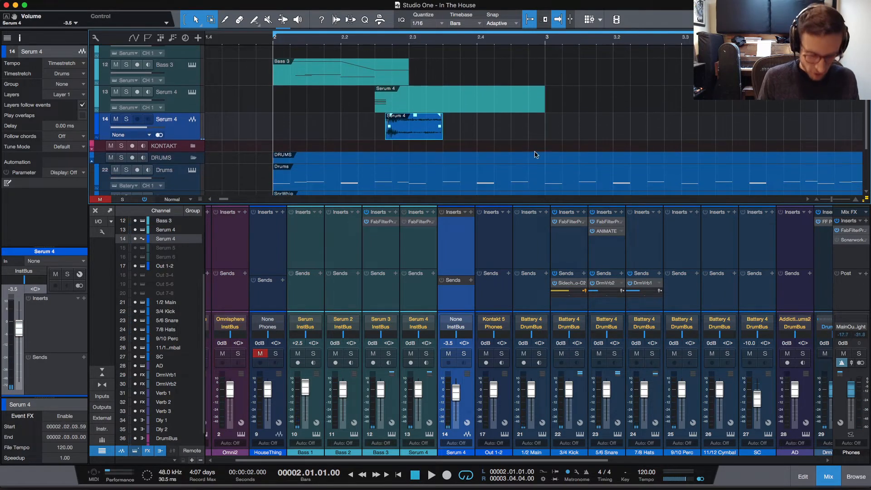
key("e")
scroll(627, 142, "right", 3)
key("space")
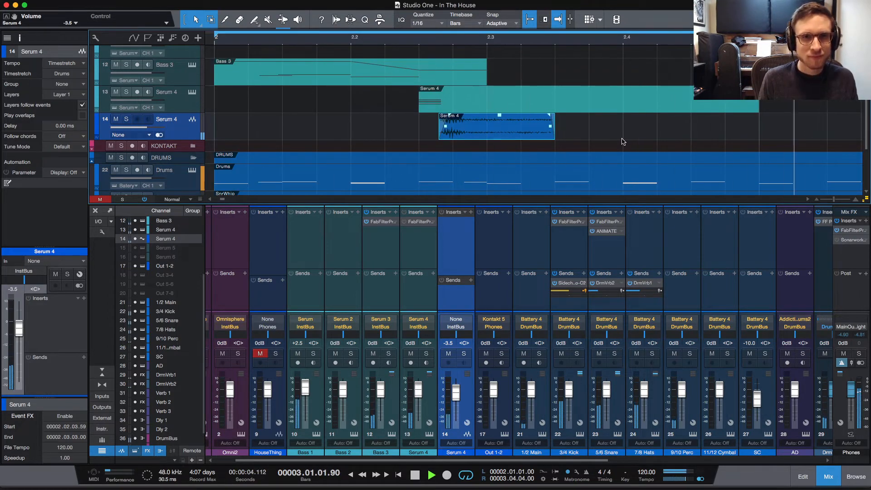
key("space")
key("space")
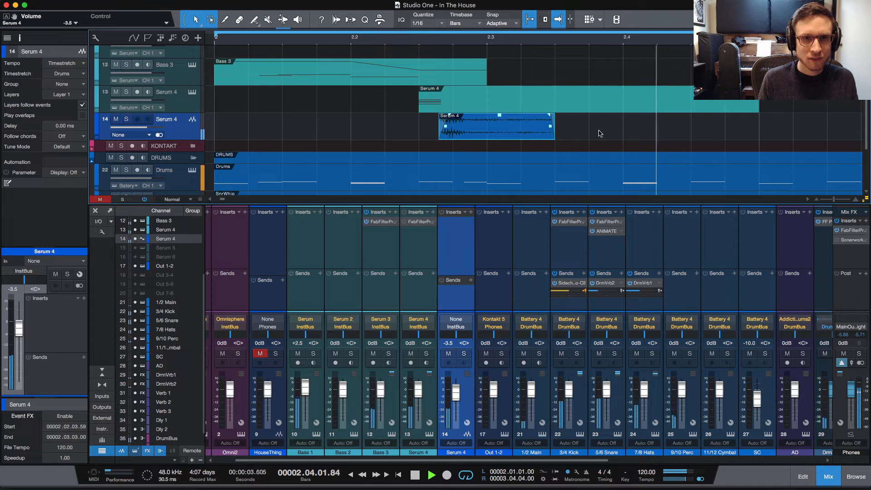
key("space")
Extend the bounced Serum 4 clip's end to 2.04.01.07, auditioning the longer tail in the mix
left_click_drag(554, 136, 618, 146)
key("space")
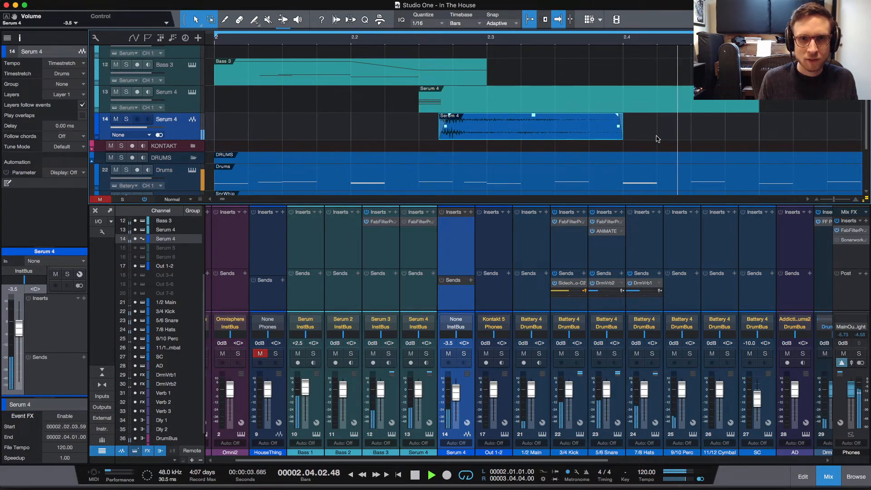
key("space")
key("space")
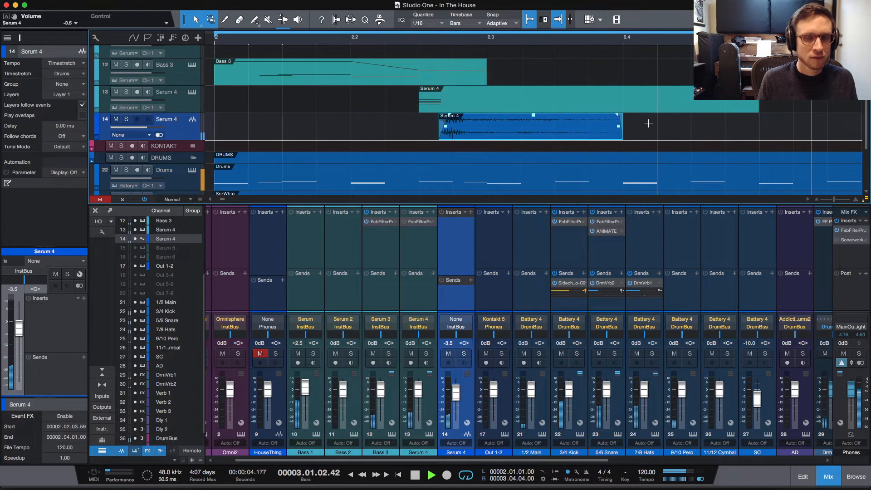
key("space")
key("w")
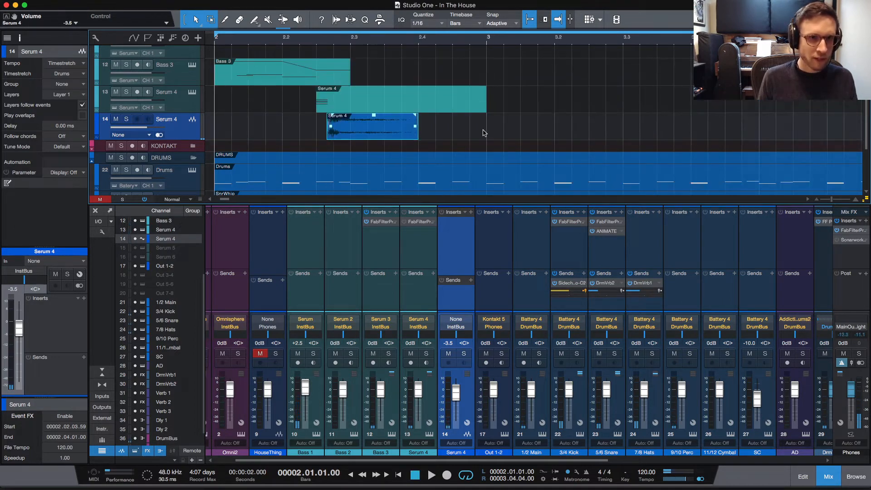
left_click_drag(421, 137, 422, 137)
key("w")
Play the arrangement from bar 2 and review its tracks and the FX and bus channels in the mixer
scroll(381, 107, "down", 4)
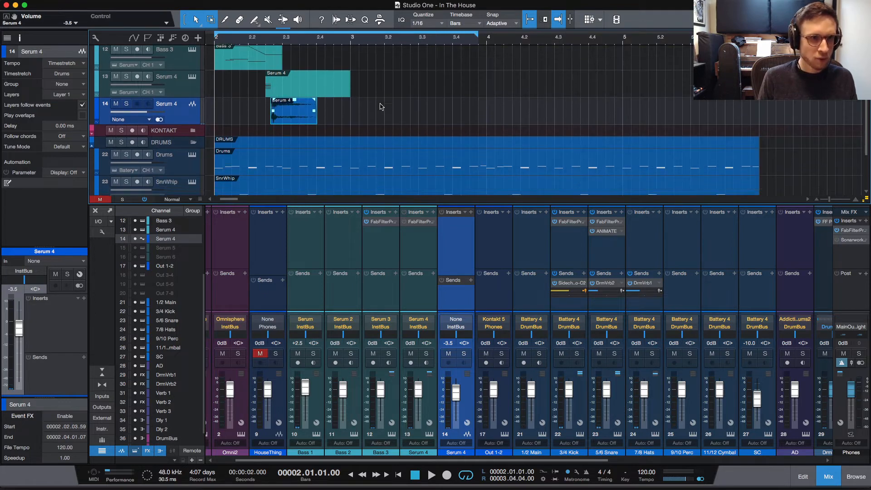
scroll(380, 182, "up", 12)
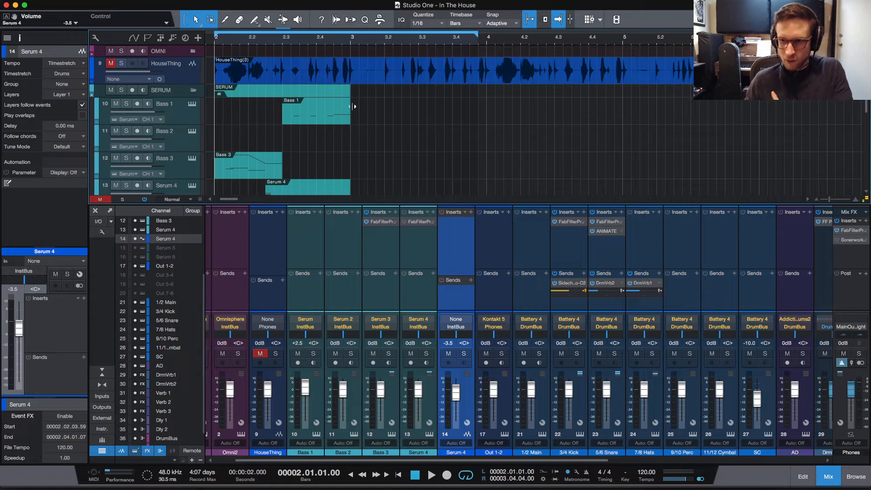
key("space")
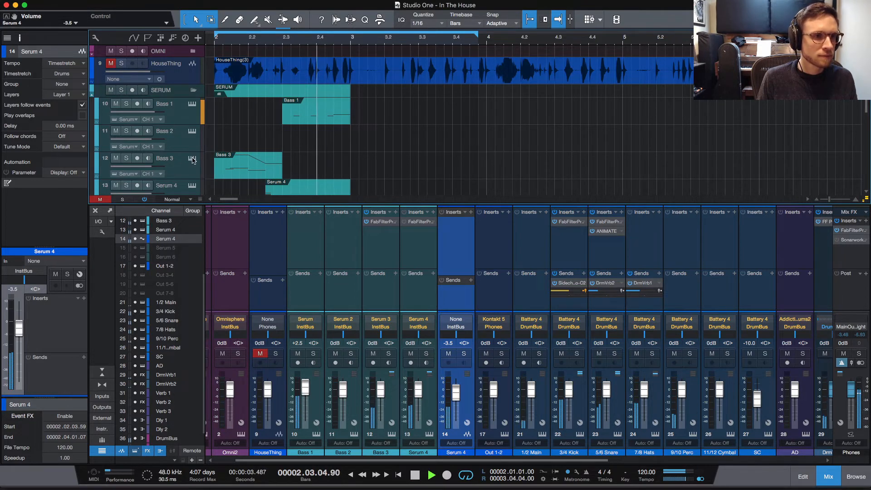
key("space")
scroll(778, 258, "right", 5)
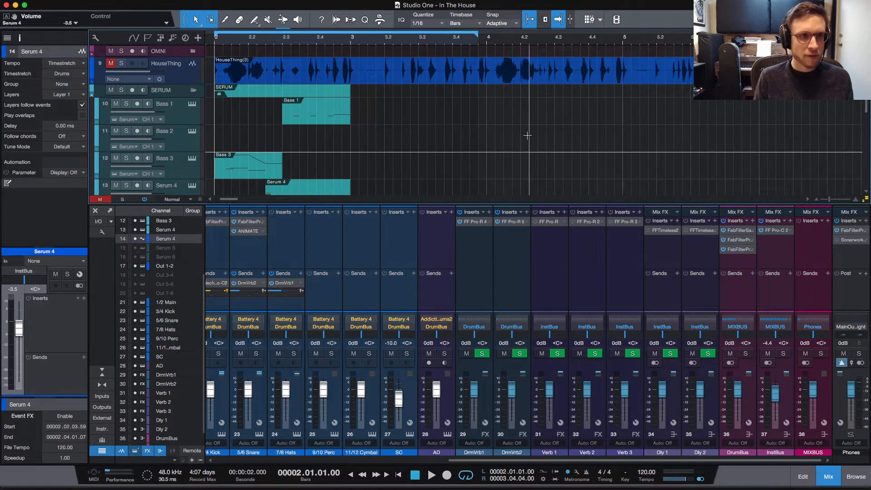
scroll(454, 139, "down", 3)
scroll(446, 138, "up", 3)
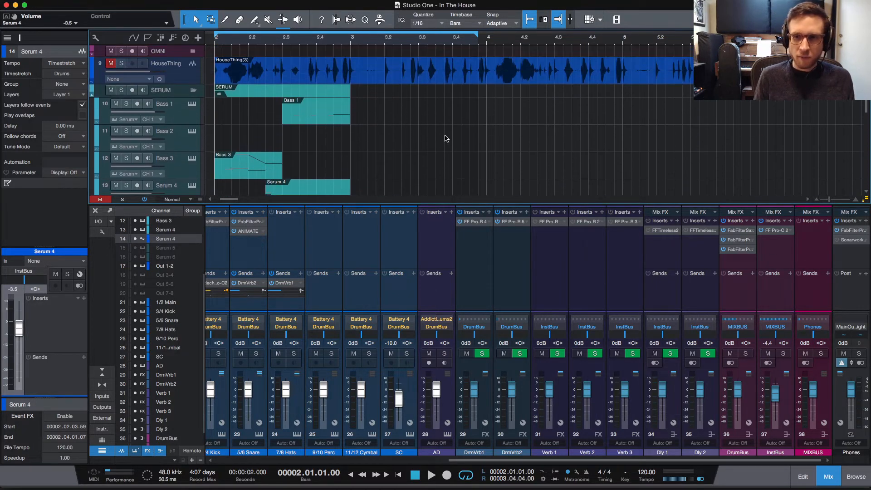
Lower the Phones output to -20.8 dB and audition the mix from bar 2 at low volume
scroll(446, 139, "down", 1)
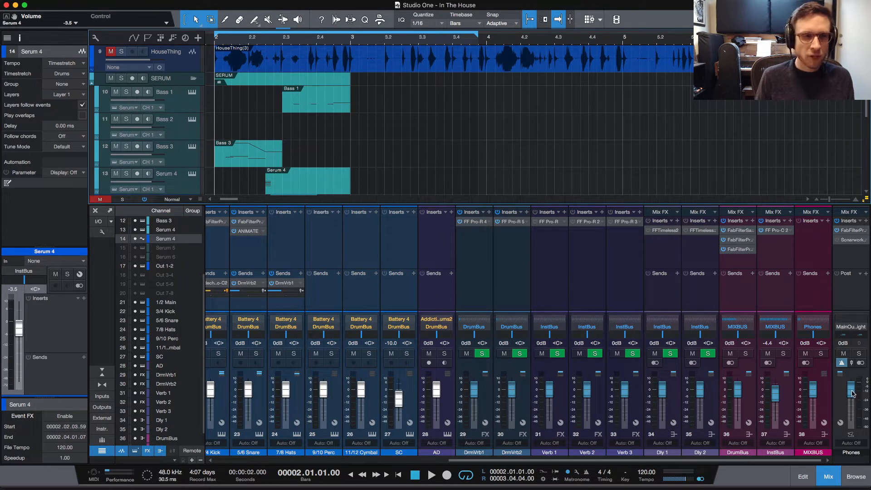
key("space")
left_click_drag(853, 393, 854, 407)
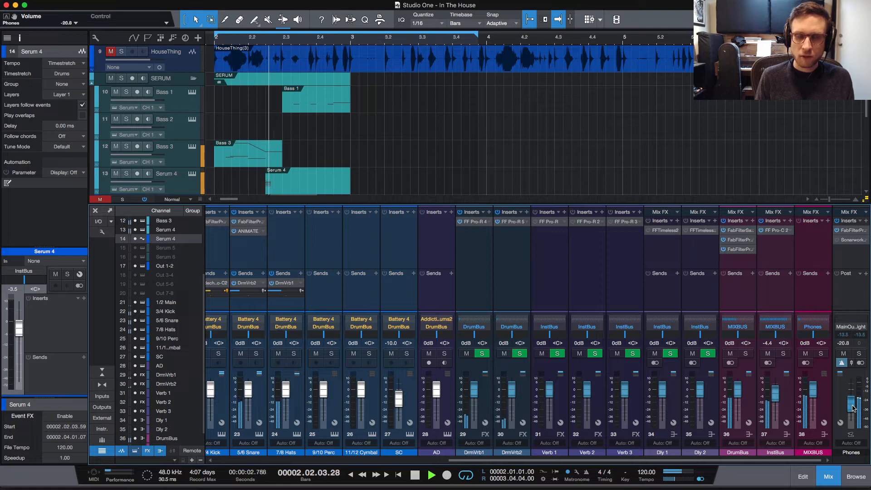
key("space")
key("space")
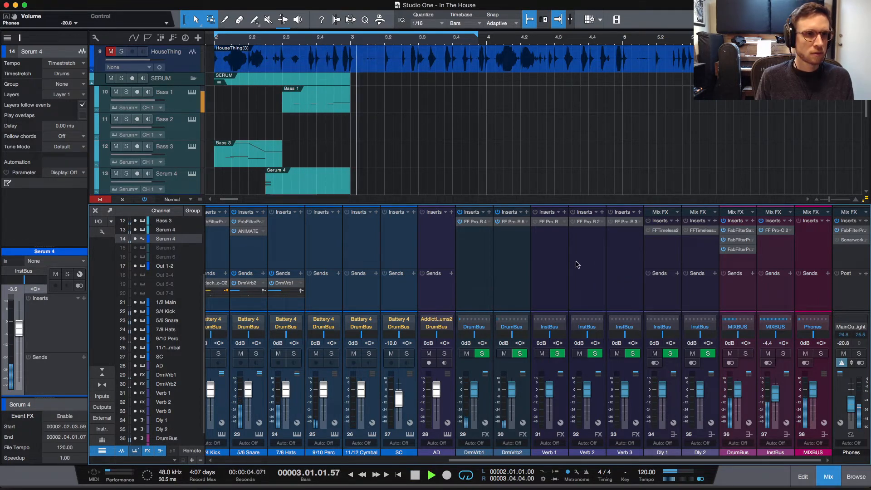
key("space")
key("space")
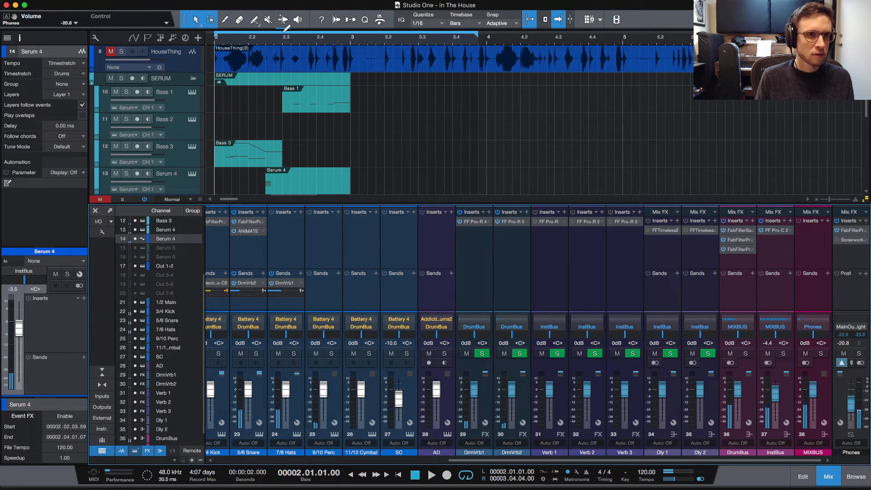
Loop the passage from 2.03 to 3.01 and lower the Bass 1 track's volume to -1.2 dB during playback
left_click_drag(282, 34, 350, 35)
key("space")
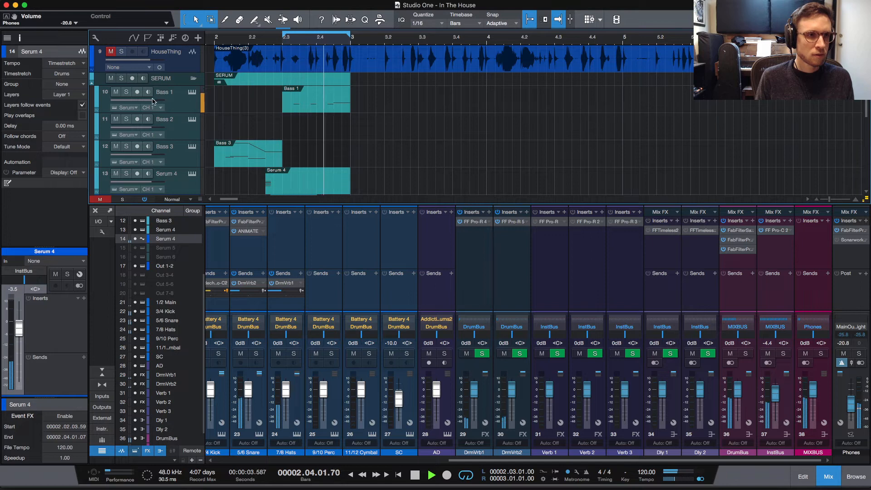
left_click_drag(153, 100, 146, 103)
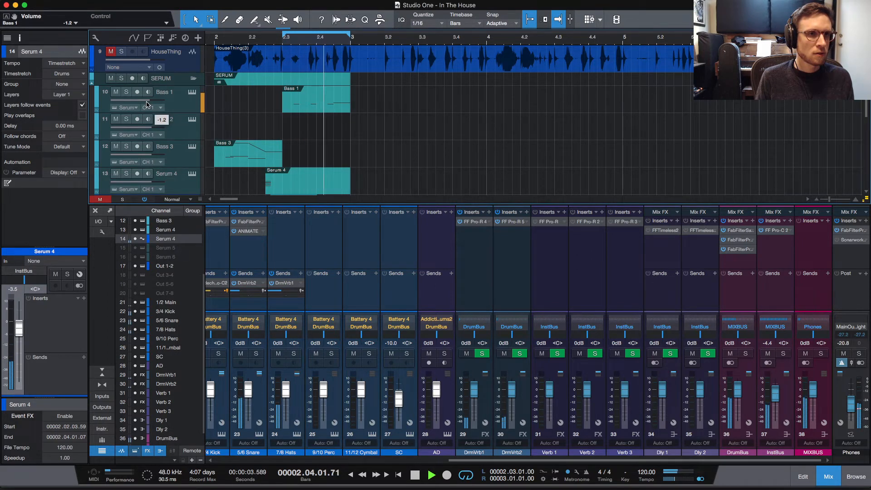
key("space")
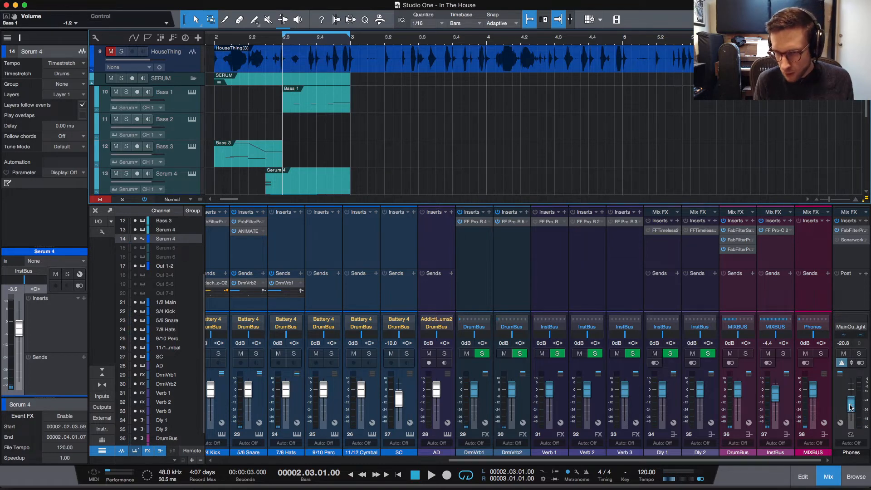
Raise the Phones output to -9.6 dB and extend the loop start back to bar 2, playing the mix from there
left_click_drag(852, 407, 853, 405)
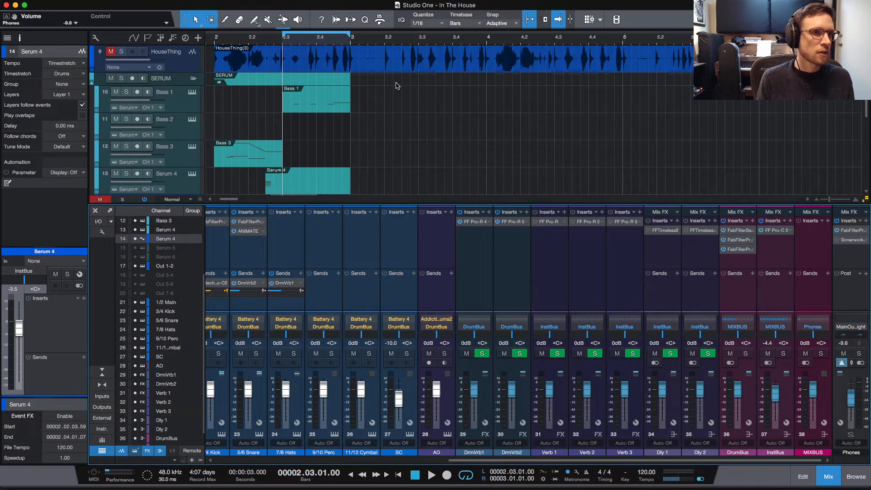
scroll(398, 90, "up", 1)
scroll(398, 92, "down", 4)
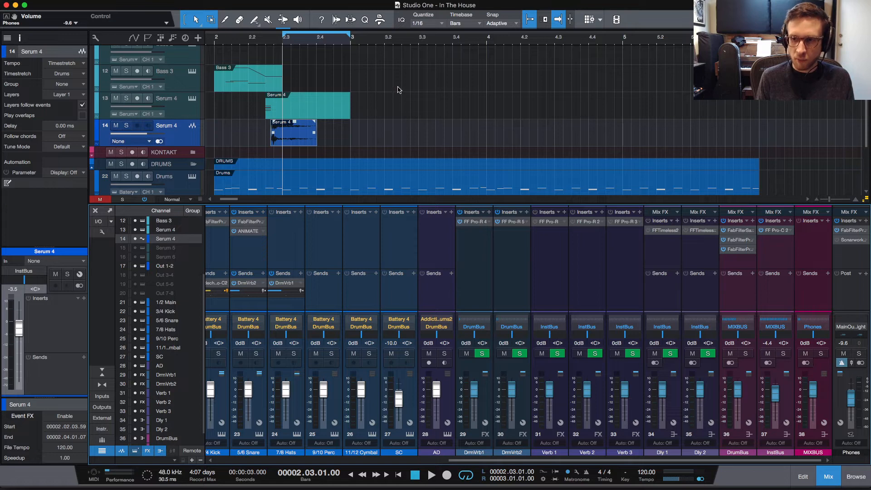
scroll(398, 90, "up", 4)
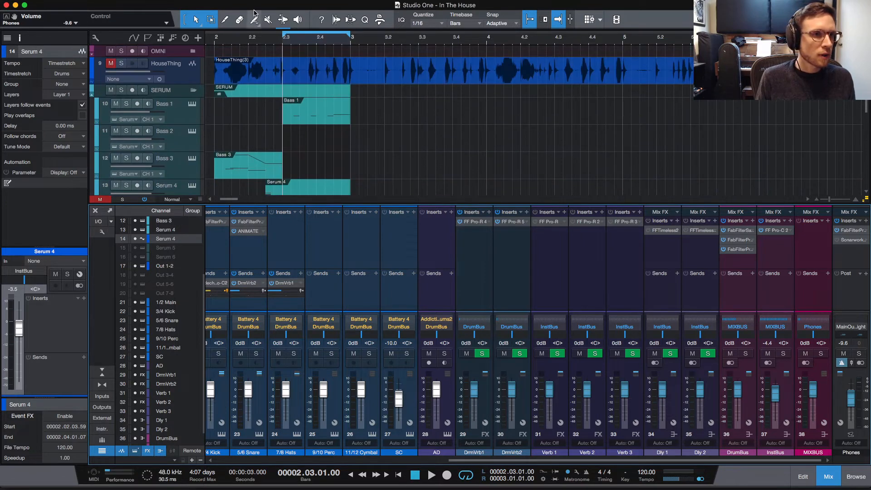
left_click_drag(285, 37, 217, 45)
left_click(215, 41)
key("space")
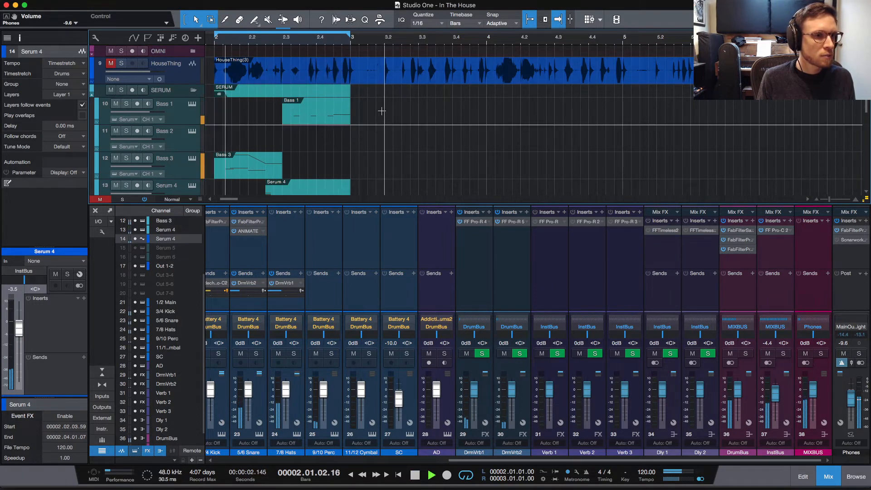
key("space")
Route the Serum 4 instrument and bounced audio channels to a new bus named ChordStab
scroll(369, 153, "down", 3)
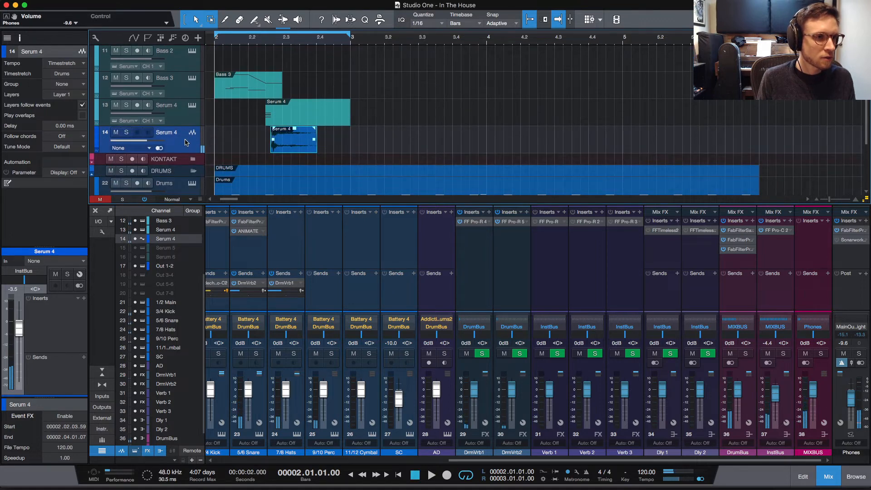
left_click(190, 121, "shift")
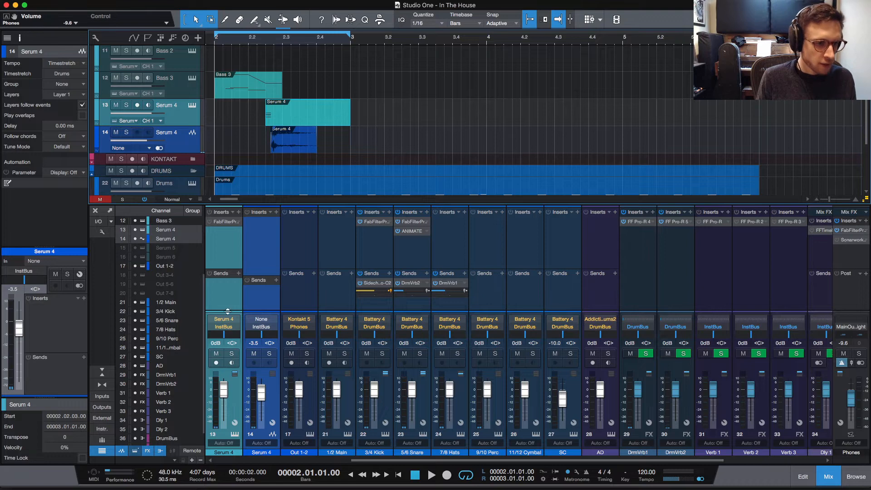
right_click(229, 305)
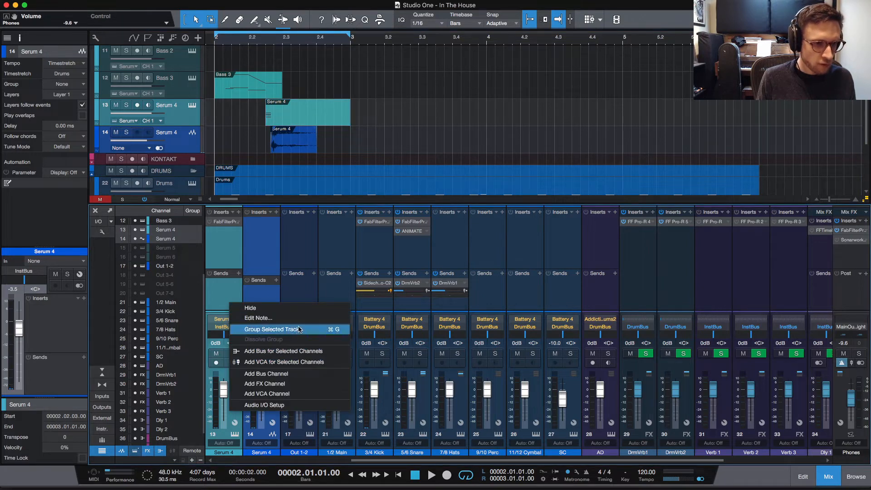
left_click(307, 353)
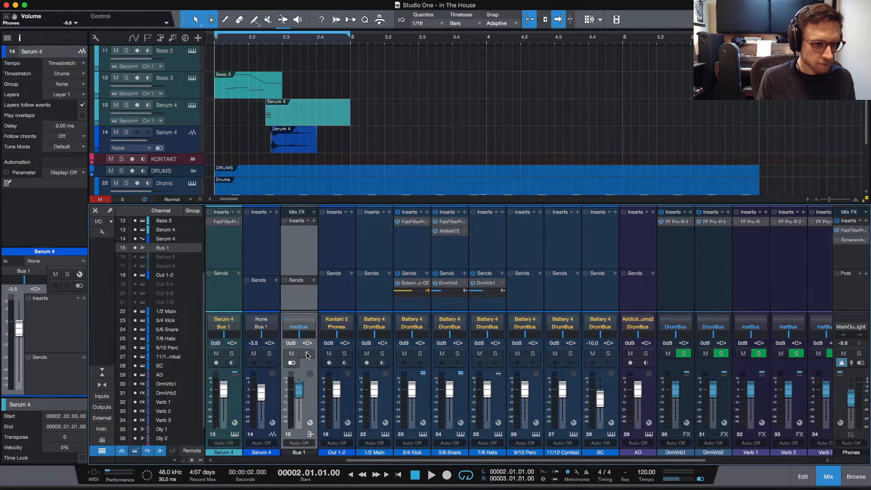
double_click(299, 453)
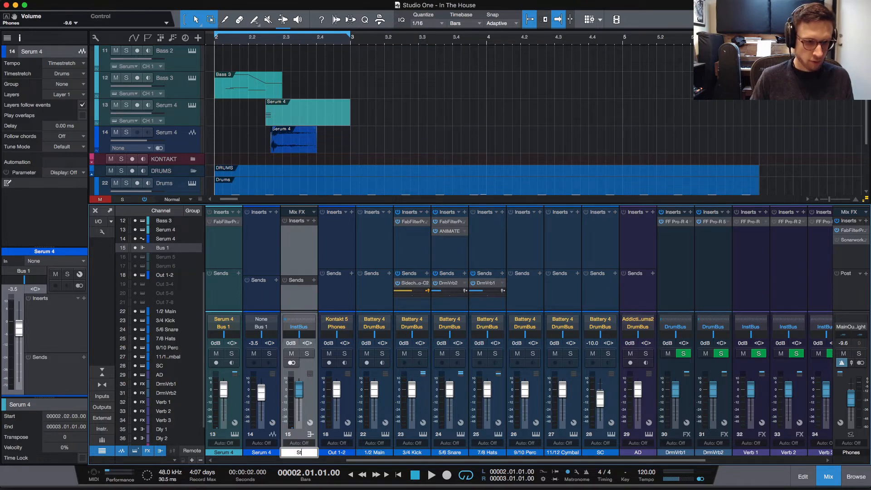
type("ChordStab")
key("Return")
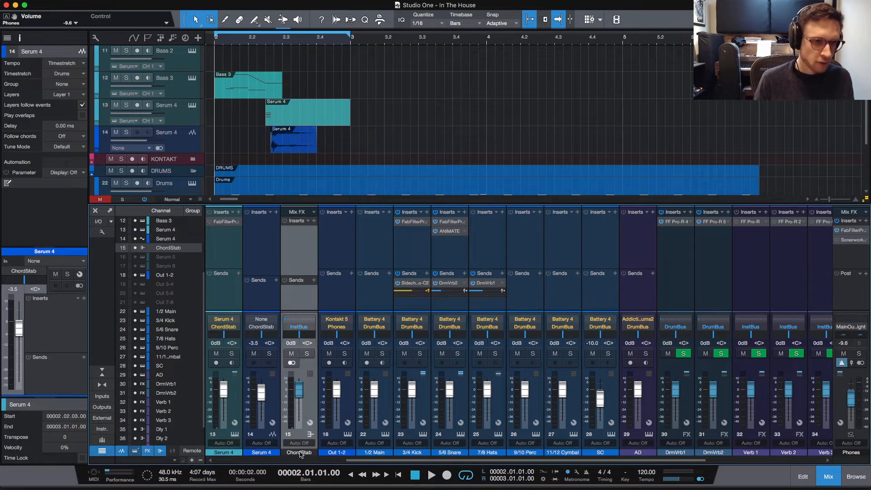
Lower the ChordStab bus volume to -5.3 dB while auditioning the mix from bar 2
key("space")
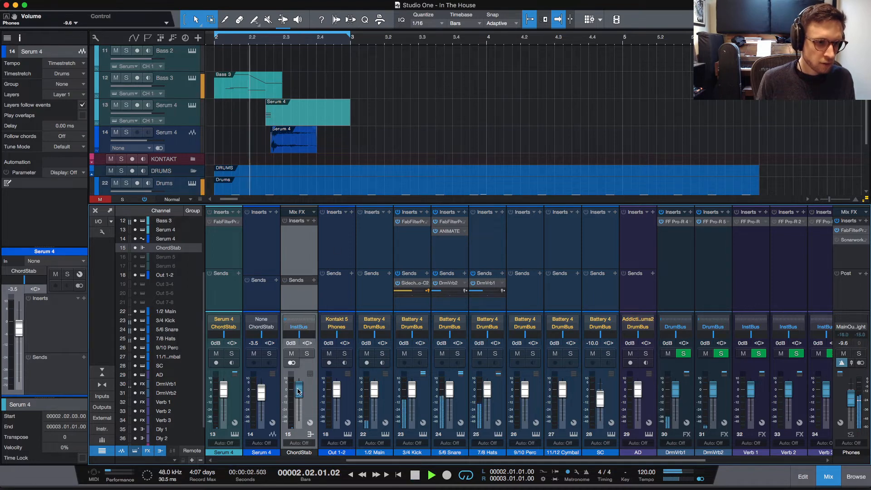
left_click_drag(299, 390, 299, 396)
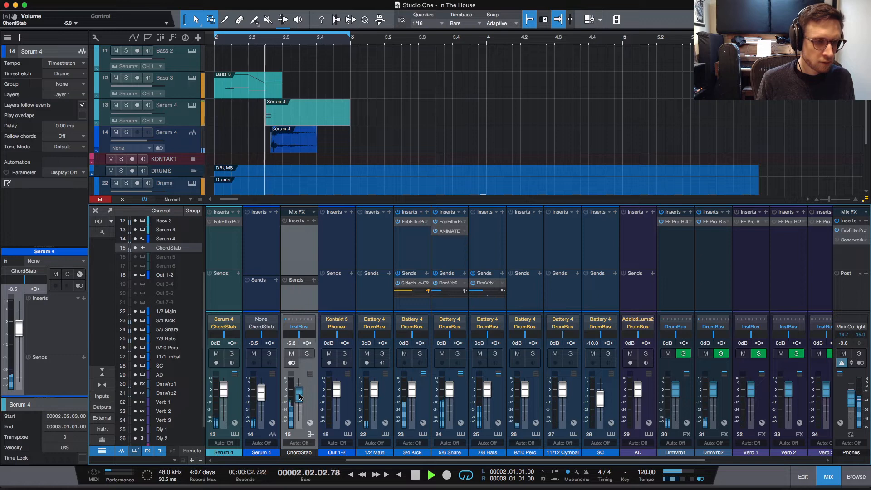
key("space")
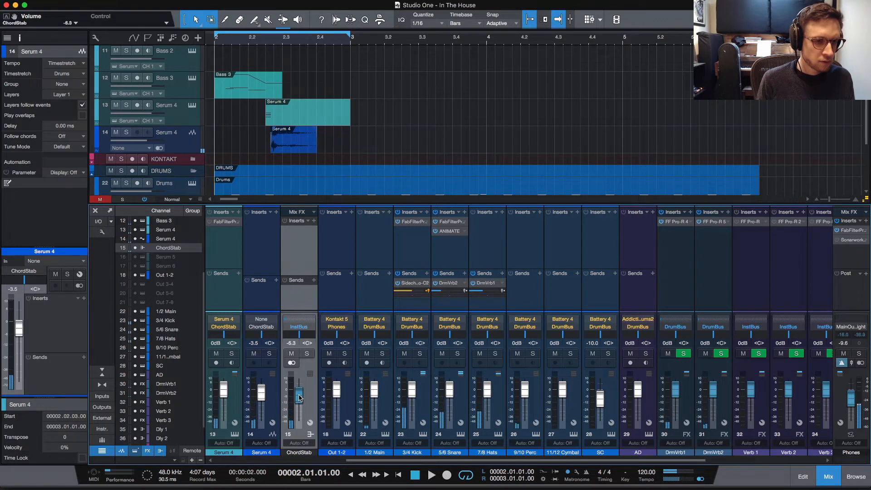
key("space")
scroll(299, 398, "up", 1)
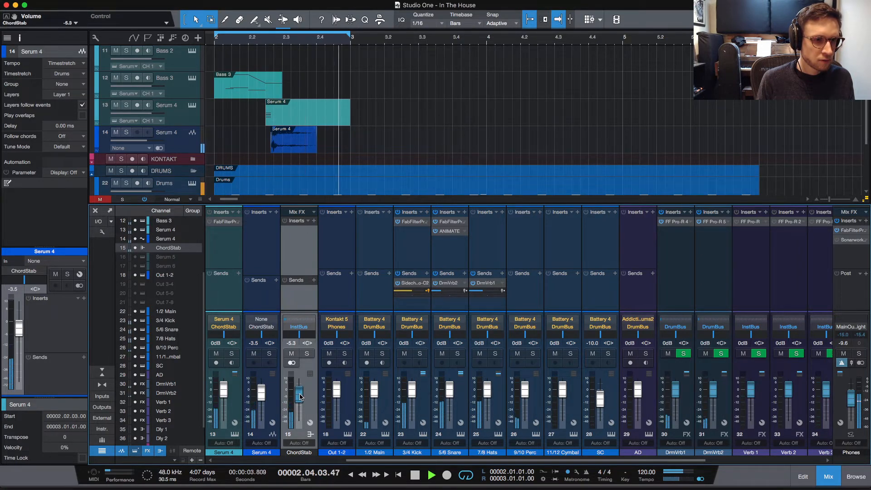
key("space")
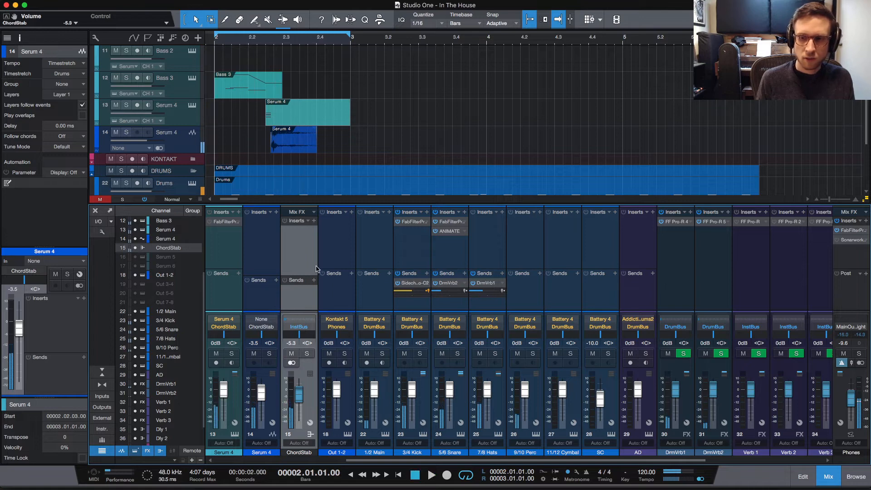
Reset the Phones output to 0 dB and set the ChordStab bus volume to -3.9 dB while playing the mix
left_click(845, 392, "alt")
key("space")
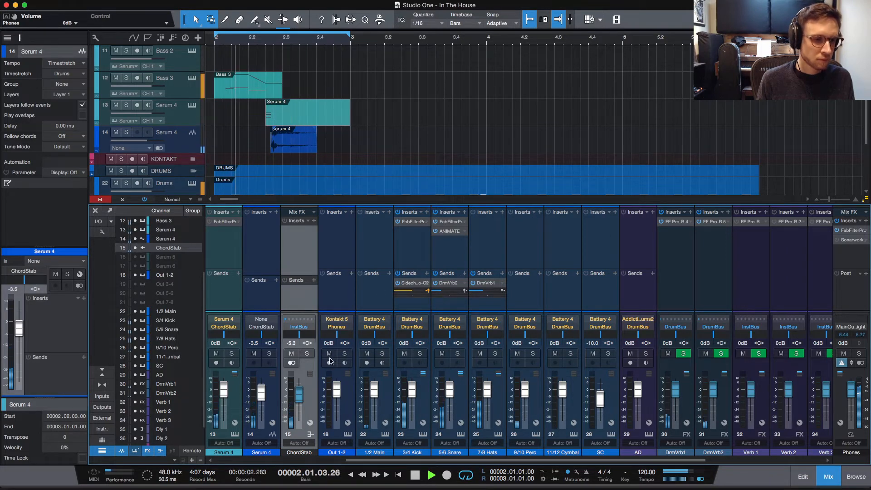
key("space")
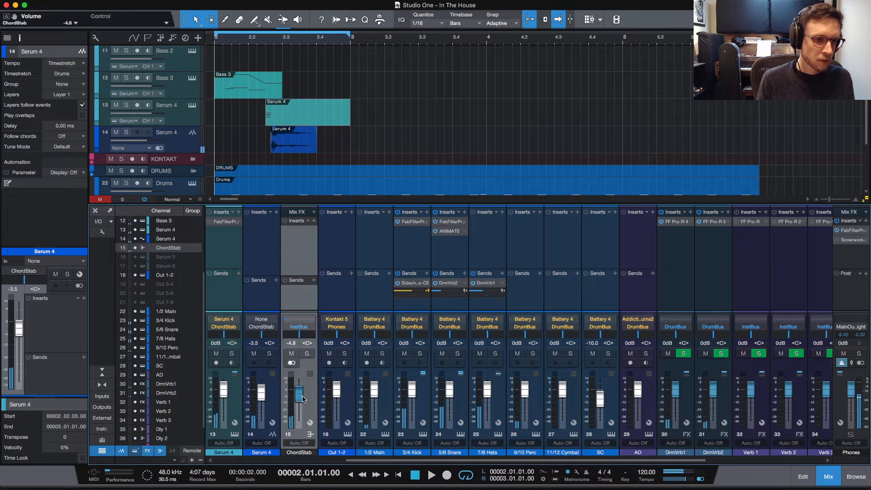
key("space")
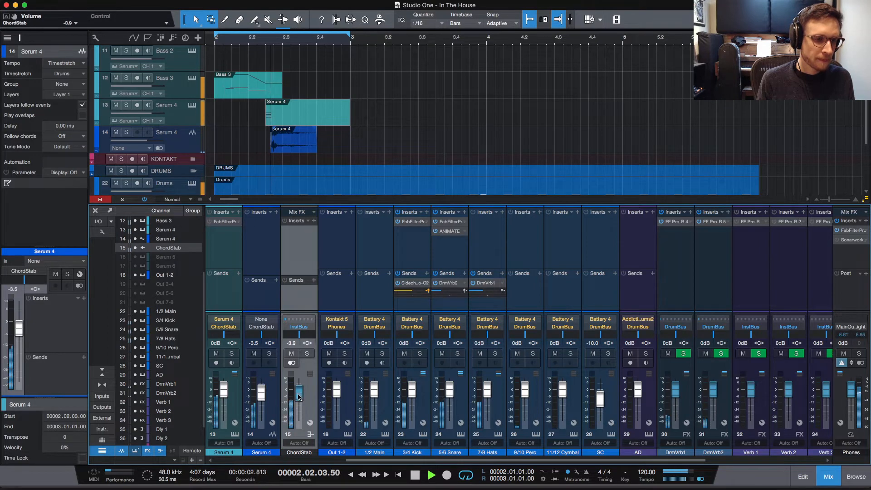
key("space")
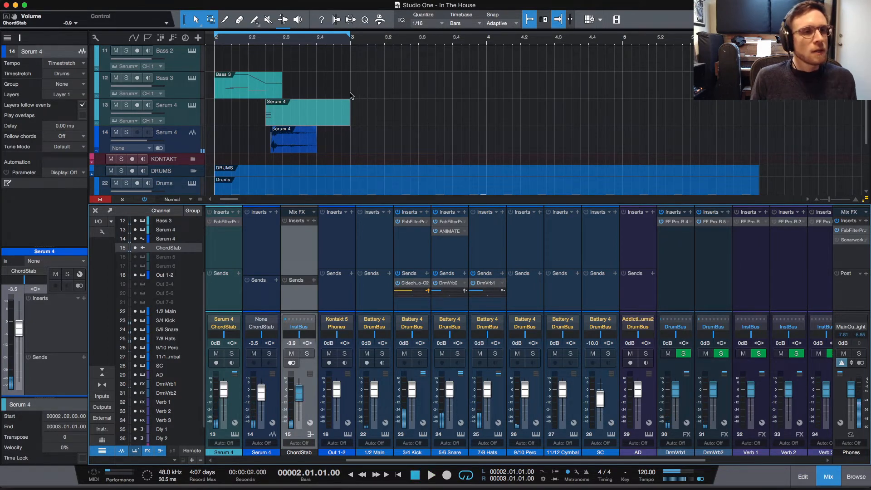
Select the Bass 1 track and audition the arrangement from bar 2
scroll(336, 109, "up", 4)
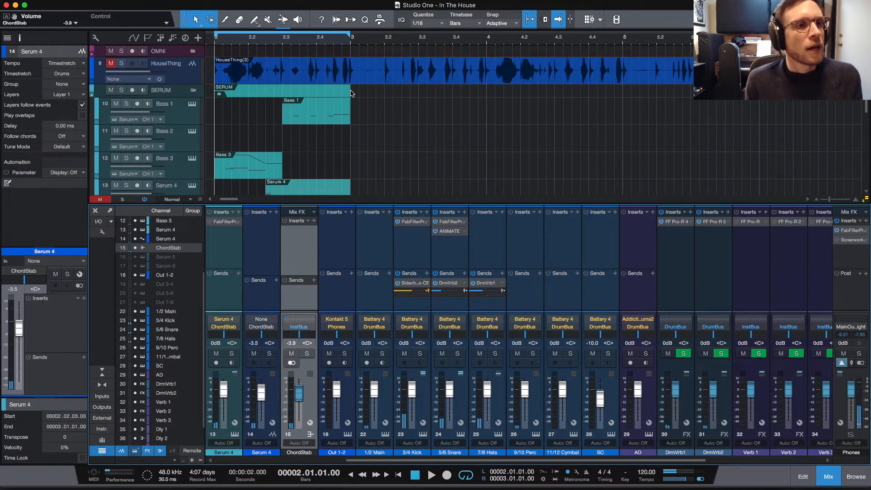
left_click(293, 42)
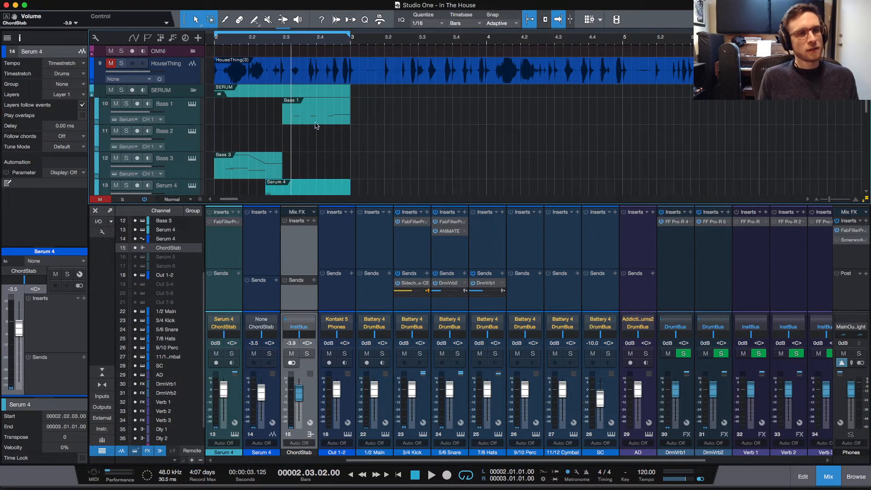
left_click(183, 120)
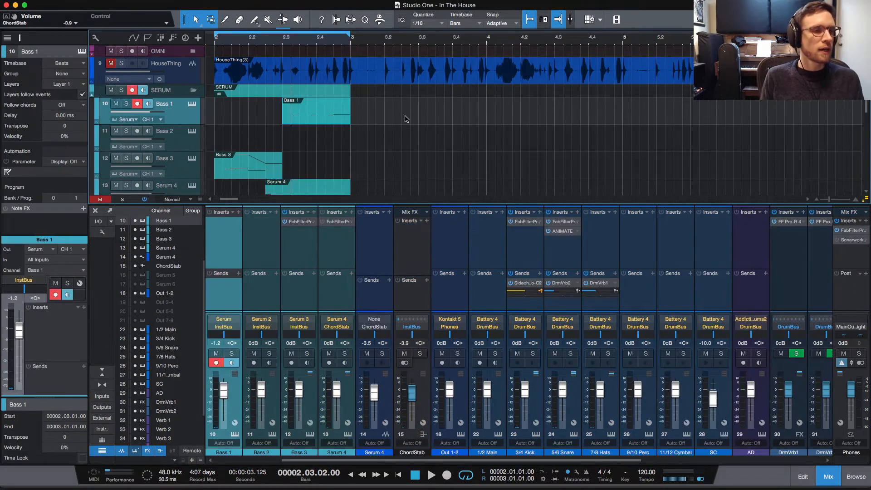
left_click(215, 43)
key("space")
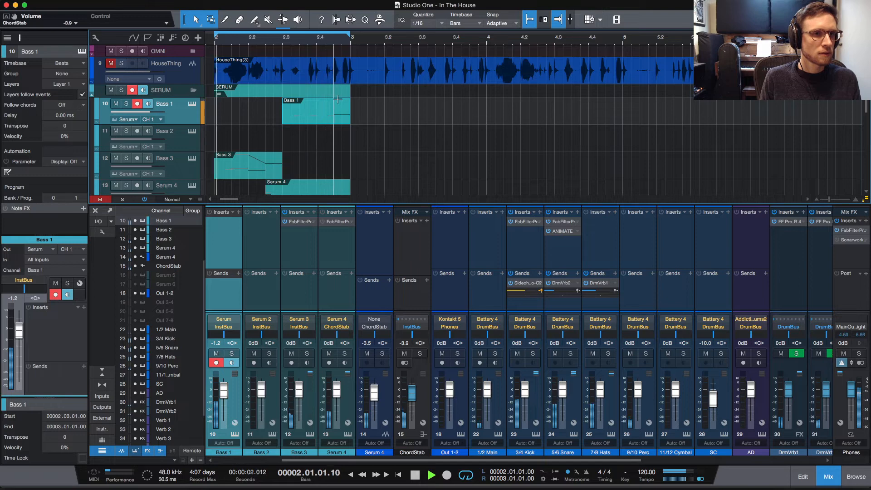
key("space")
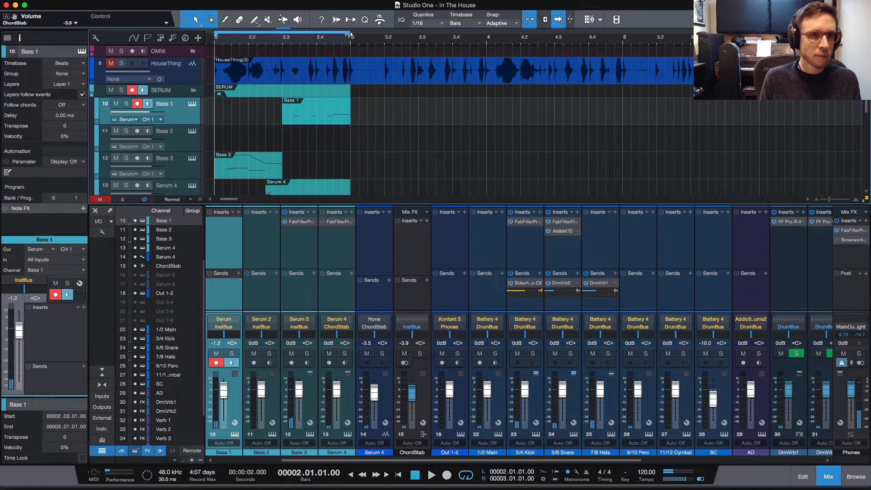
Extend the loop end to bar 4 and unmute the HouseThing track, playing it from bar 3
mouse_move(351, 35)
left_mouse_down()
mouse_move(510, 67)
mouse_move(488, 67)
left_mouse_up()
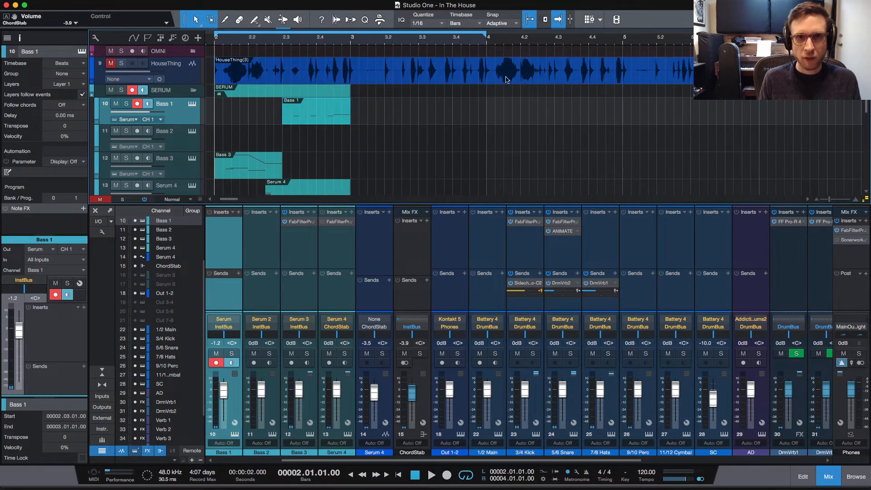
left_click(352, 39)
left_click(111, 63)
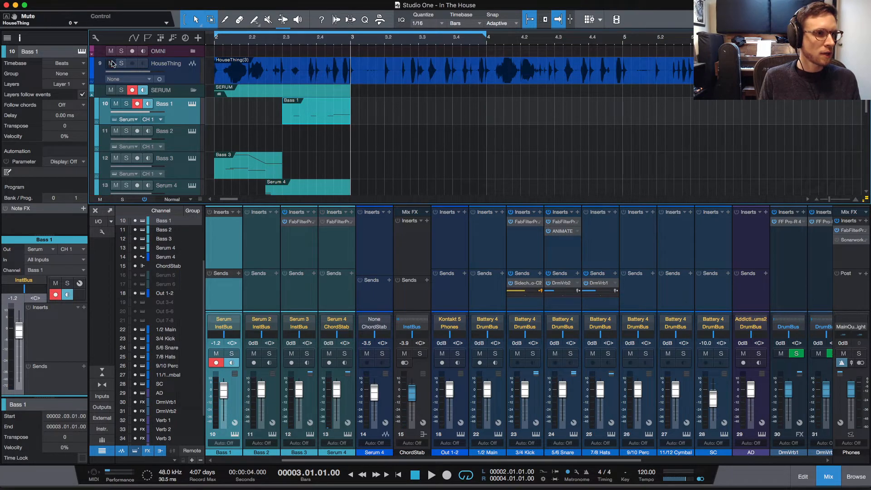
key("space")
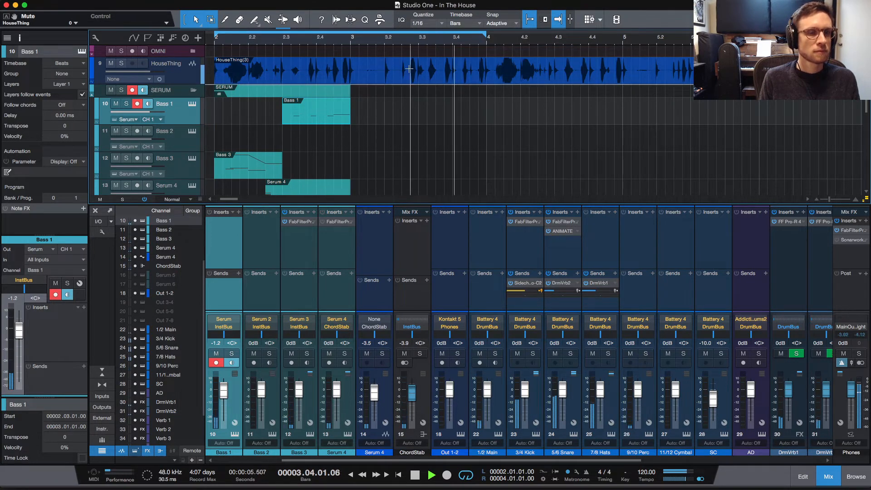
key("space")
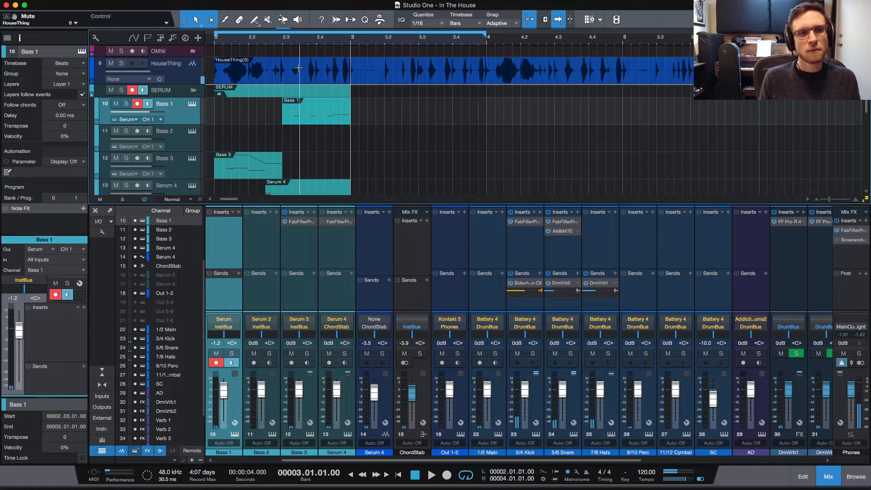
Audition the loop with the HouseThing track, playing from bar 2
left_click(216, 43)
key("space")
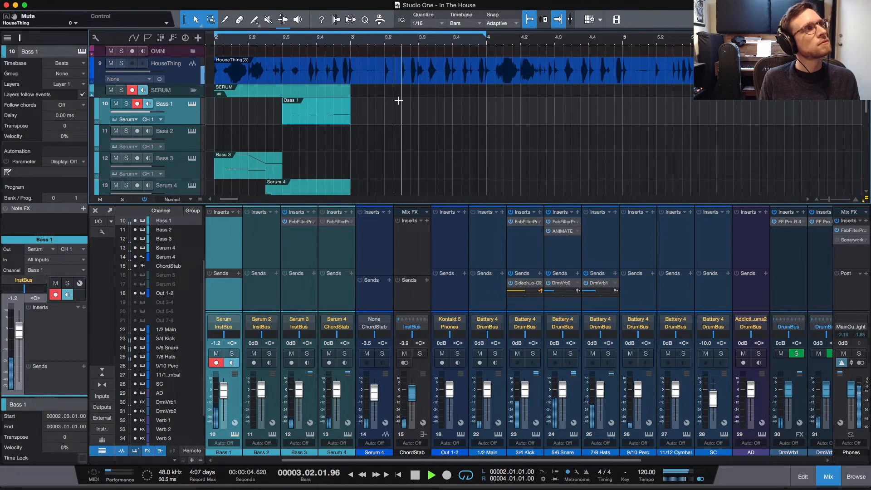
key("space")
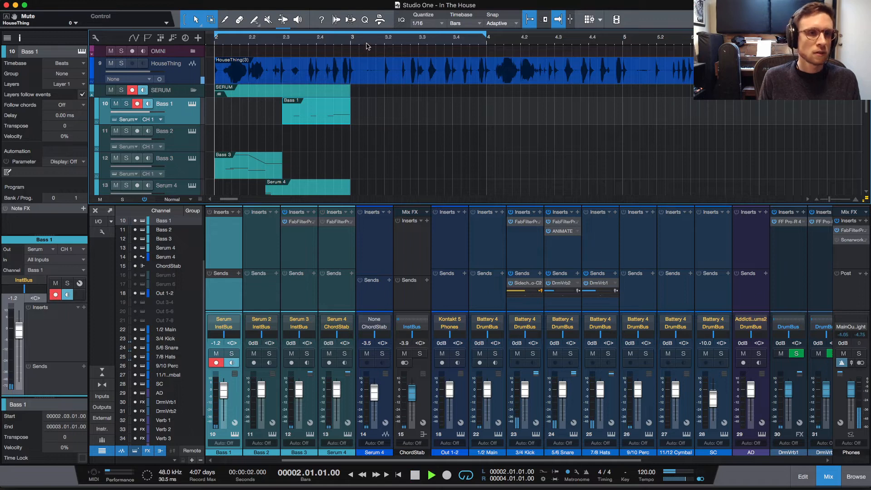
key("space")
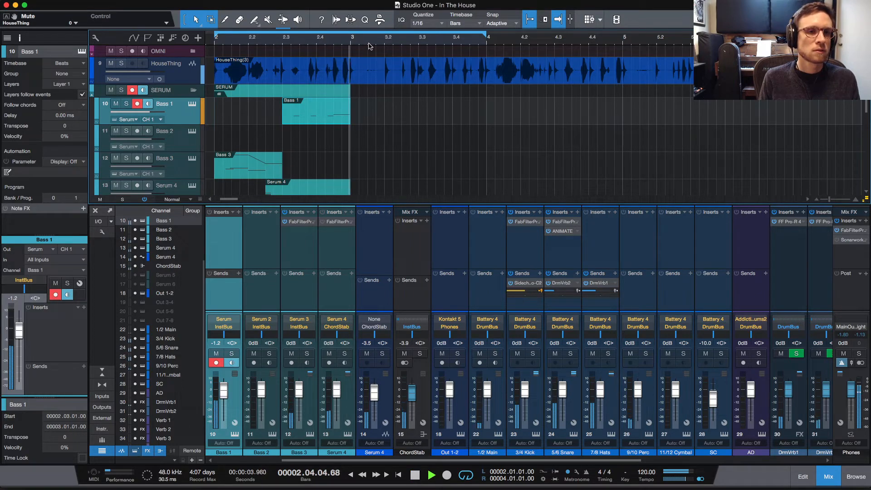
key("space")
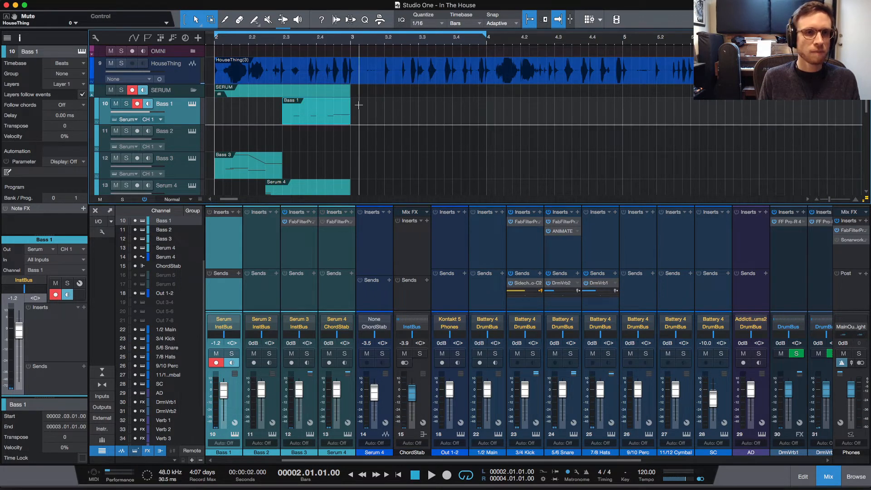
Copy the Bass 1 clip to bar 3.3 so it ends at bar 4, and audition the loop from bar 2
left_click_drag(314, 122, 449, 122)
key("space")
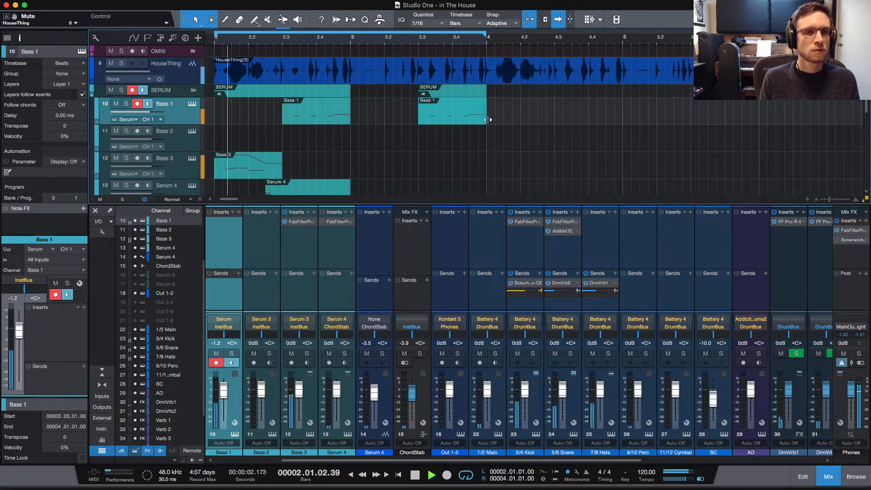
key("space")
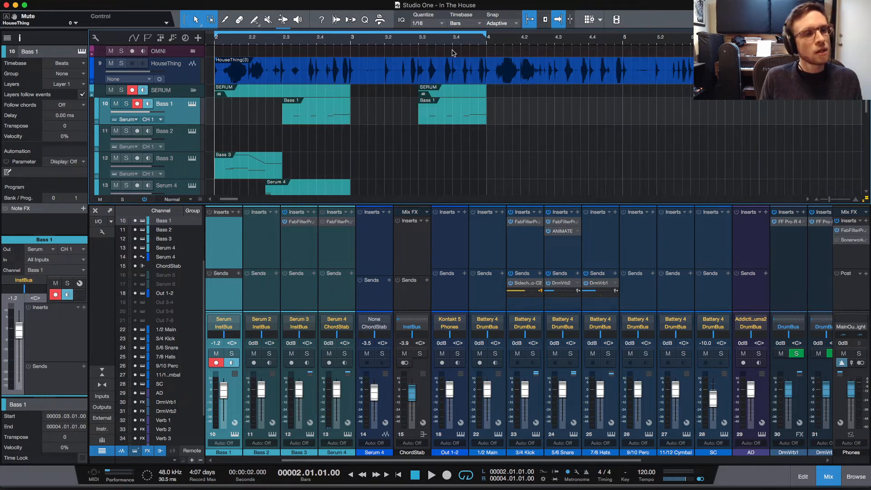
left_click(419, 43)
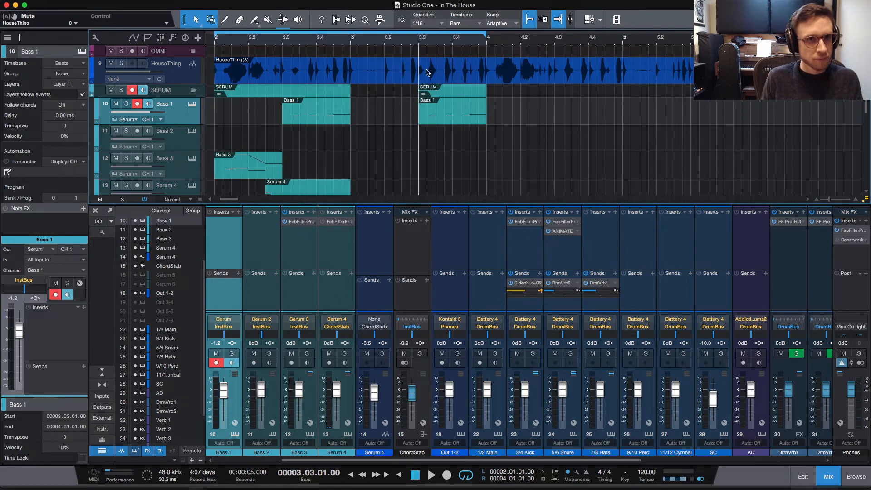
left_click(217, 42)
key("space")
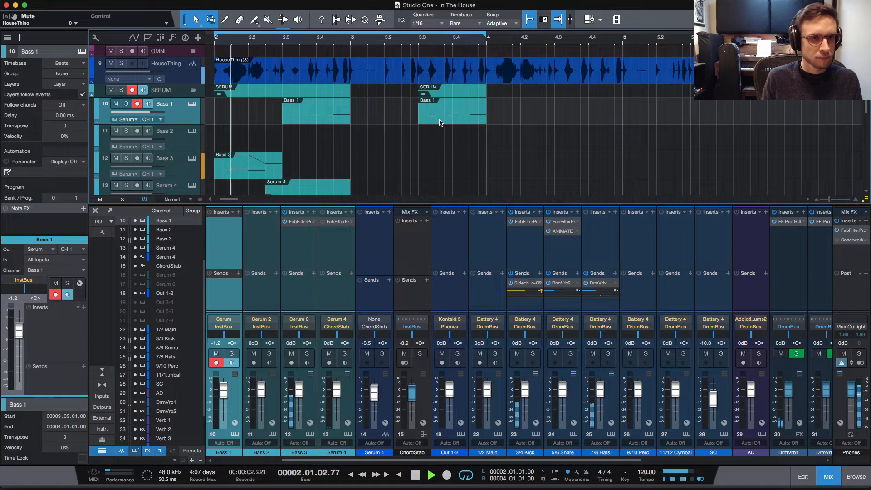
Open the copied Bass 1 clip for note editing and repitch its first three notes to A# 1 and its last two to G# 1 and G 1
double_click(453, 121)
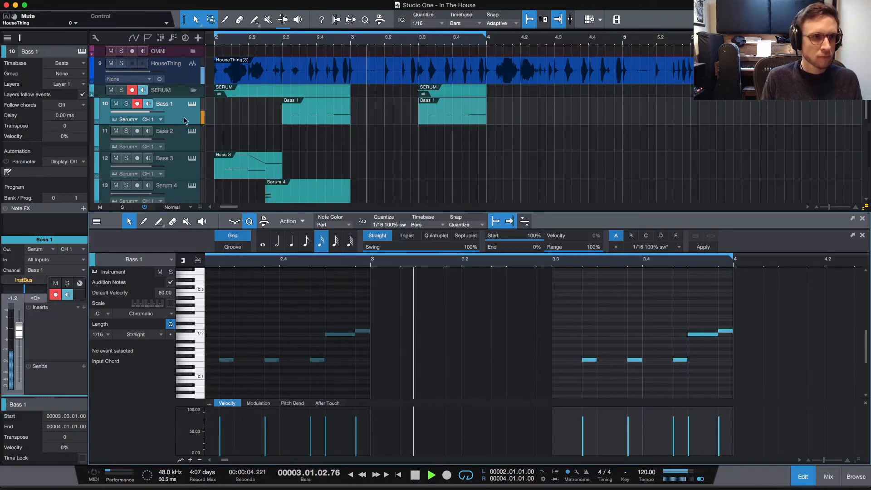
key("space")
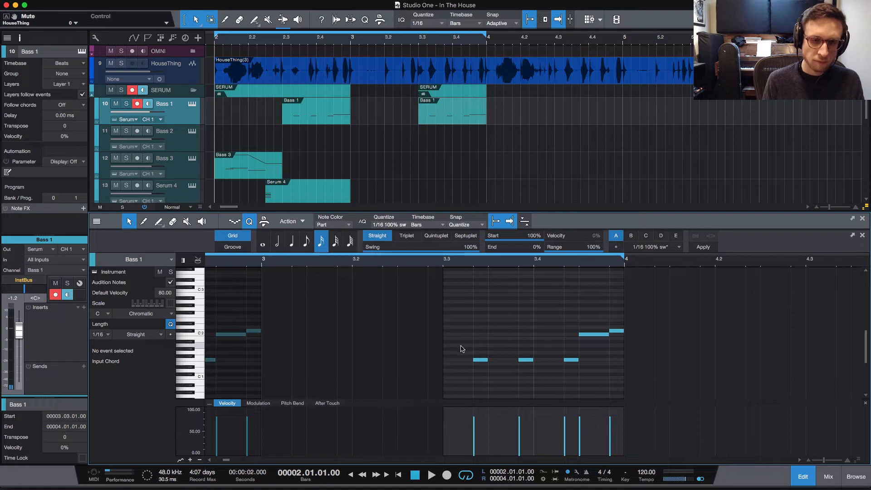
left_click_drag(486, 362, 484, 344)
left_click_drag(527, 361, 526, 343)
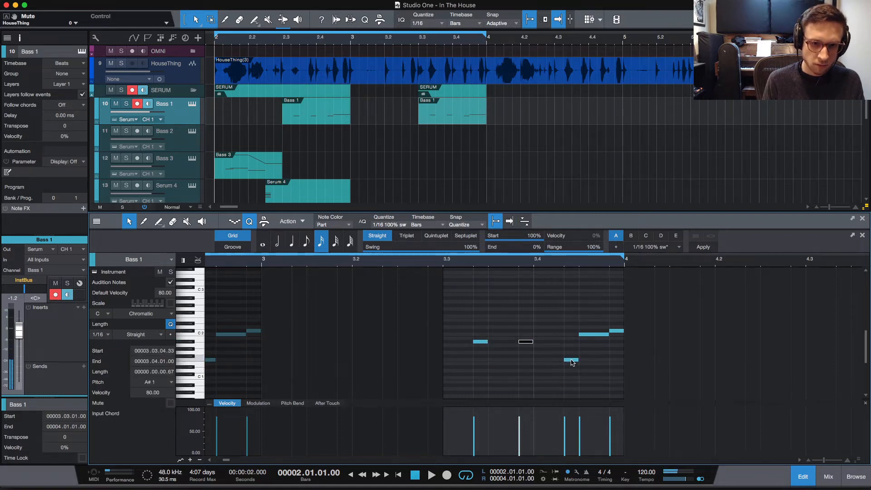
left_click_drag(571, 362, 618, 355)
left_click(598, 307)
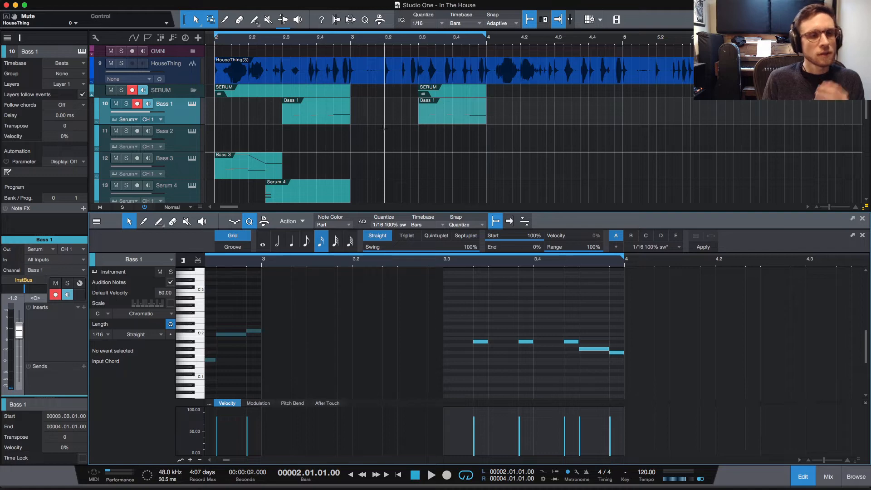
Mute the HouseThing track and audition the loop with the repitched bass clip
left_click(113, 63)
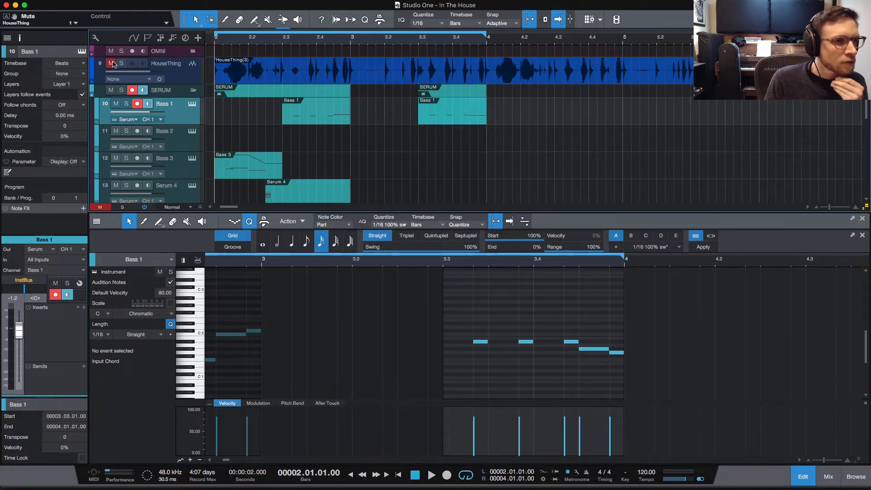
key("space")
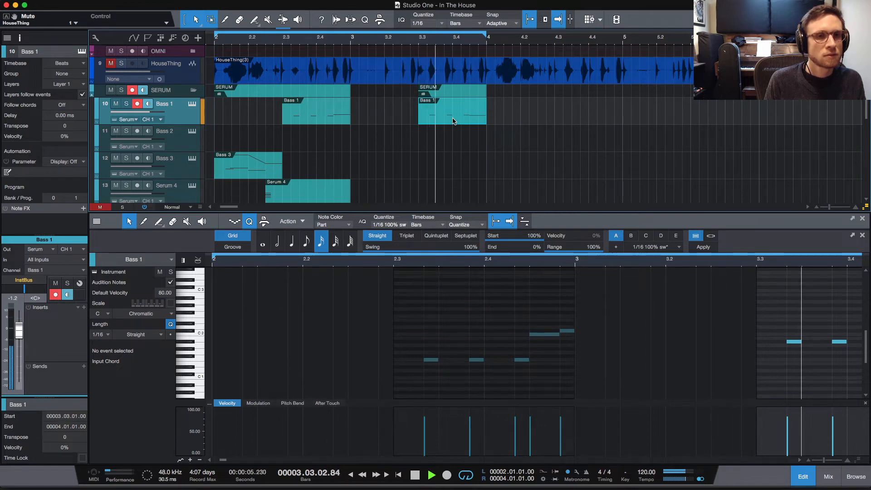
key("space")
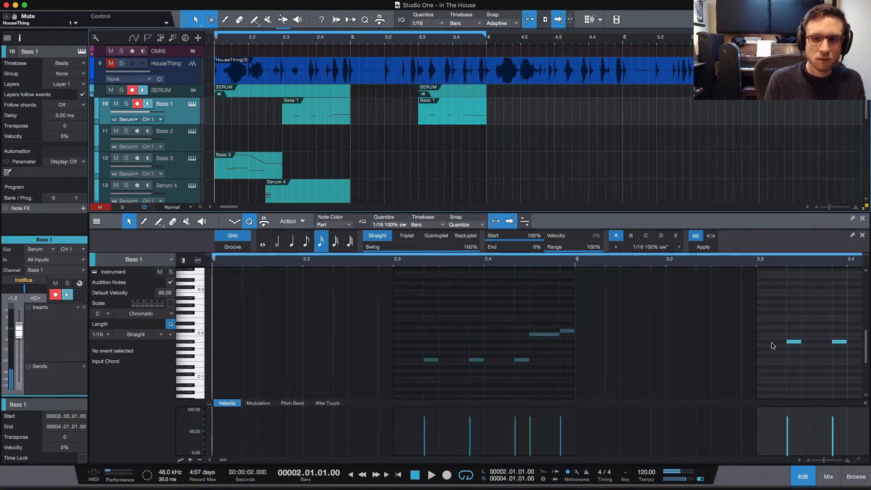
Sound the G# 1 and G 1 notes ending the copied bass clip, and play the clip from bar 3.3
scroll(774, 346, "right", 5)
left_click(733, 348)
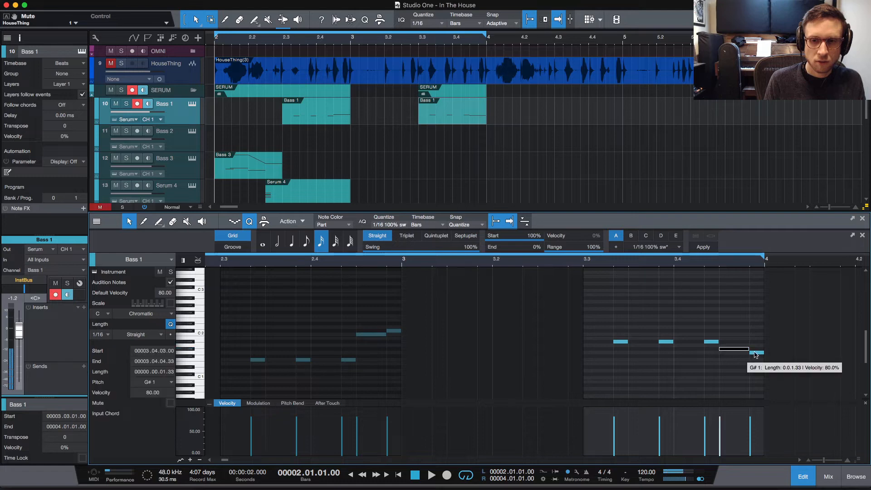
left_click(756, 353)
left_click(580, 262)
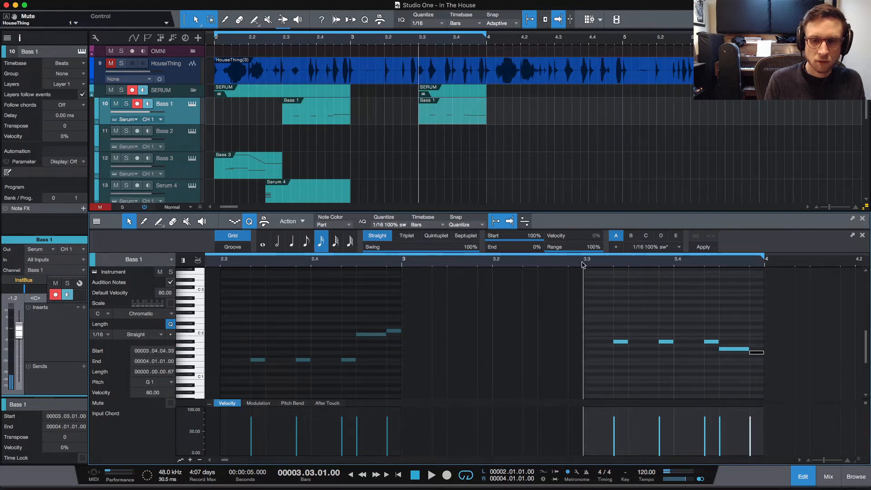
key("space")
key("space")
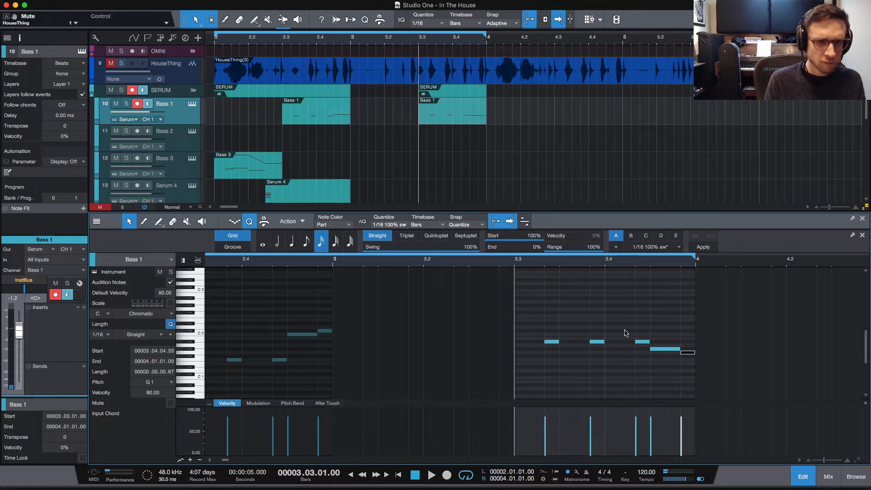
Sound the first and last notes of the copied bass clip, replaying the phrase from bar 3.3 to compare their pitches
scroll(639, 321, "right", 2)
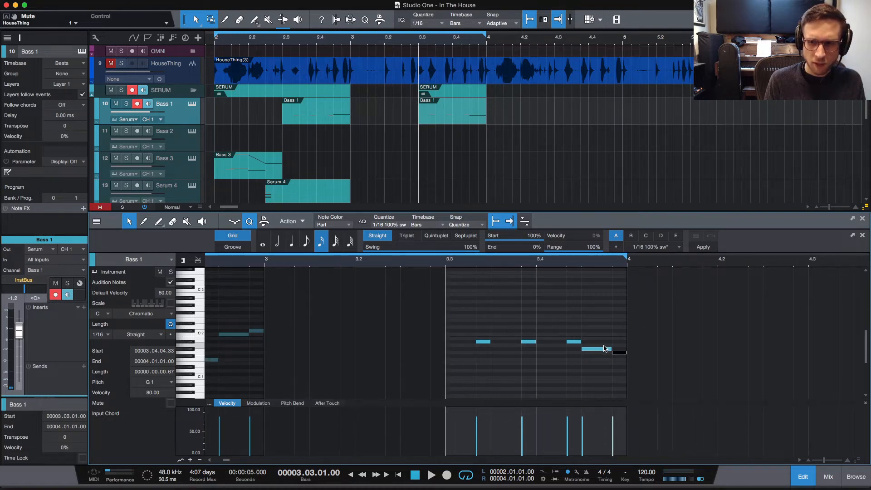
left_click(486, 341)
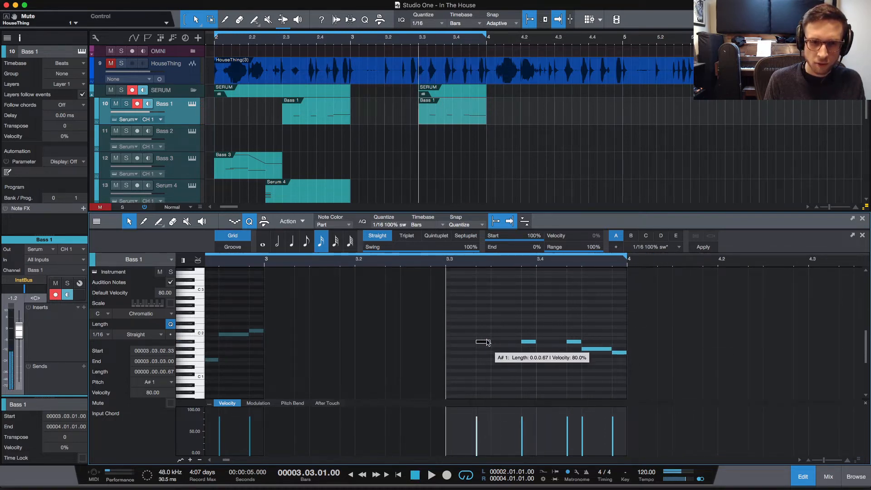
key("space")
key("space")
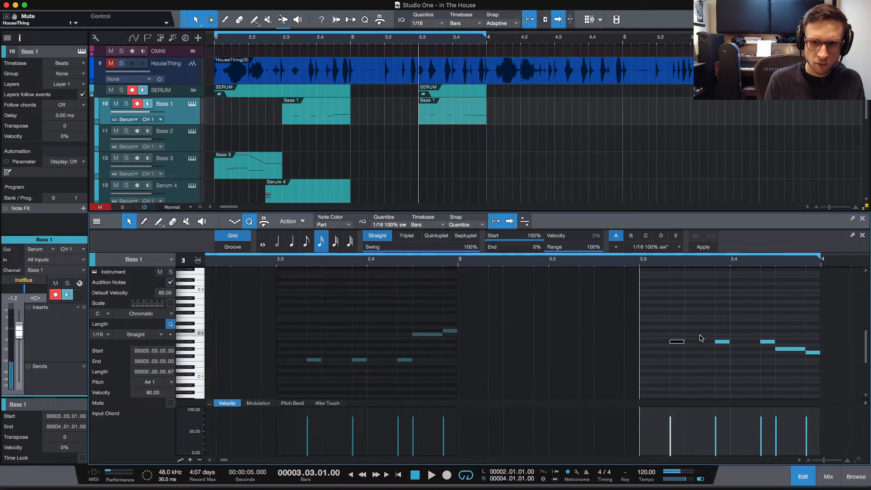
left_click(765, 353)
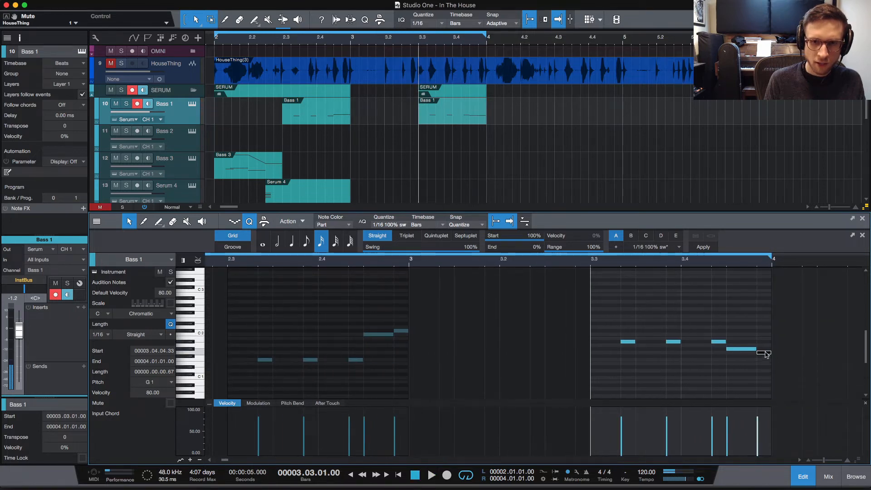
key("space")
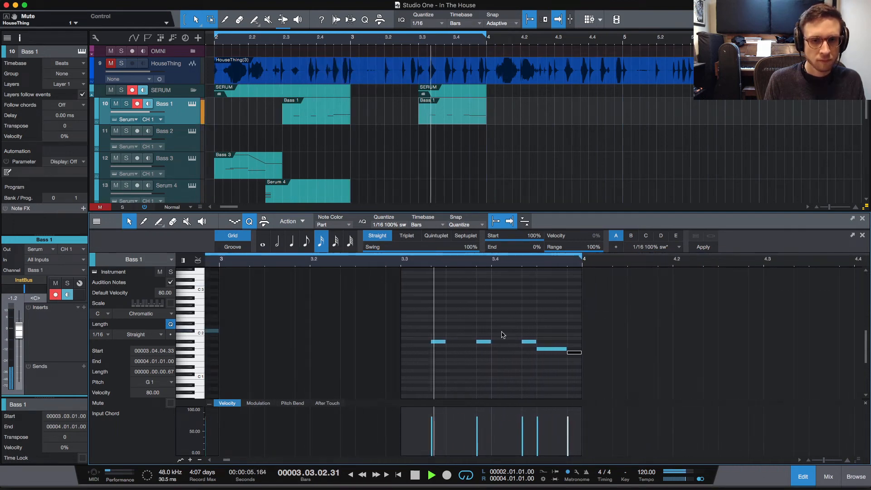
key("space")
scroll(634, 338, "right", 5)
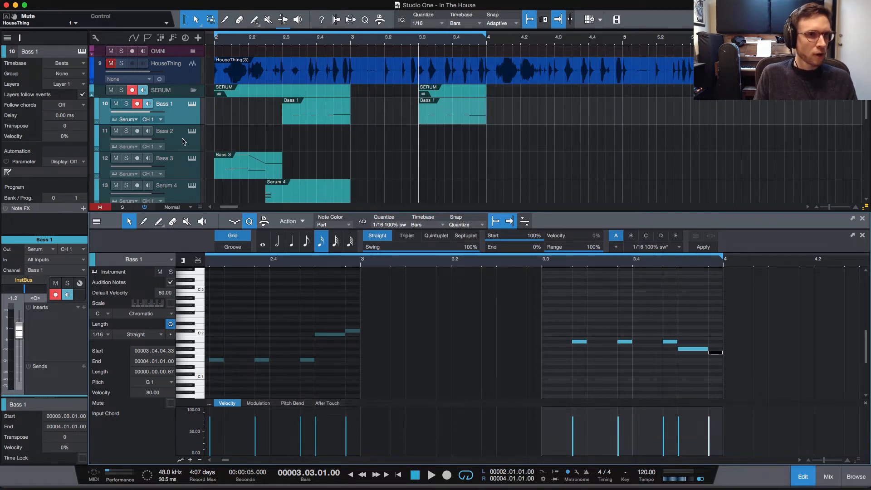
Audition the bass line from bar 2.3 and again from bar 3.3, and sound the copied clip's G# 1 note
left_click(281, 44)
key("space")
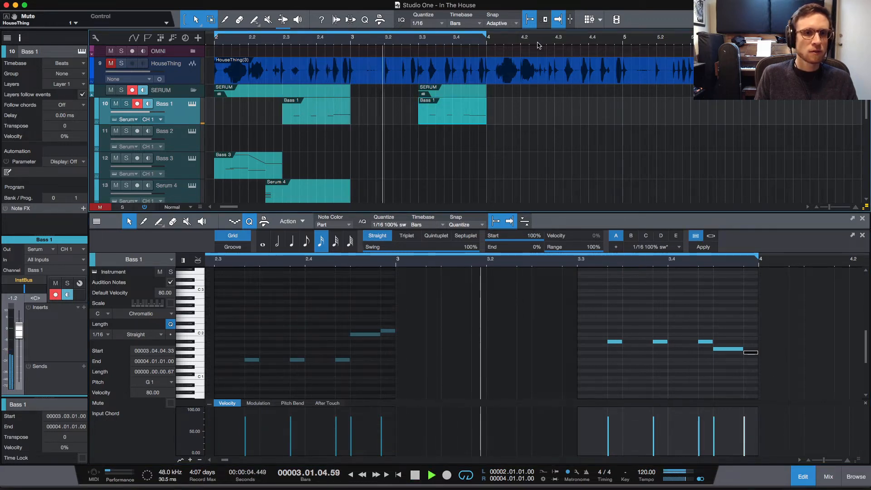
key("space")
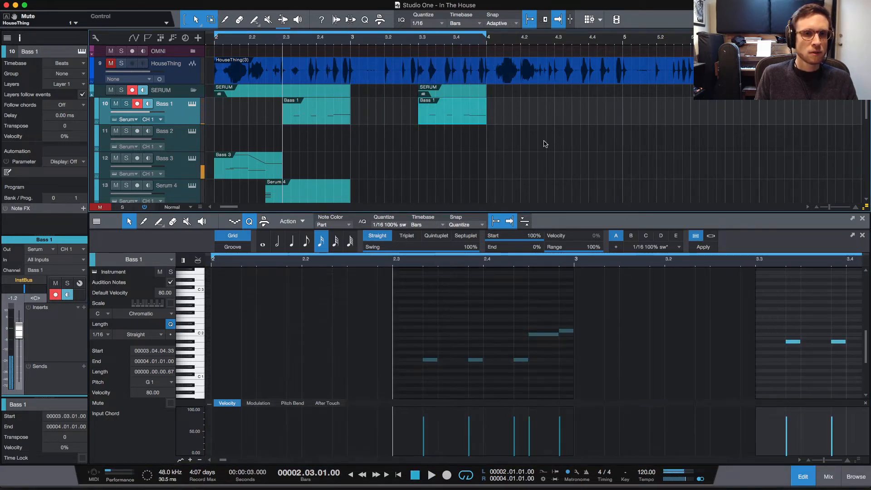
scroll(603, 278, "right", 5)
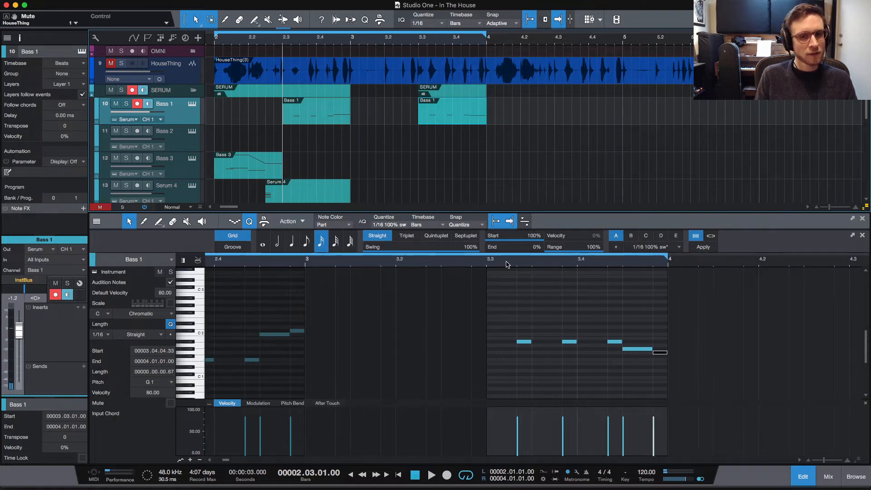
left_click(500, 264)
key("space")
key("space")
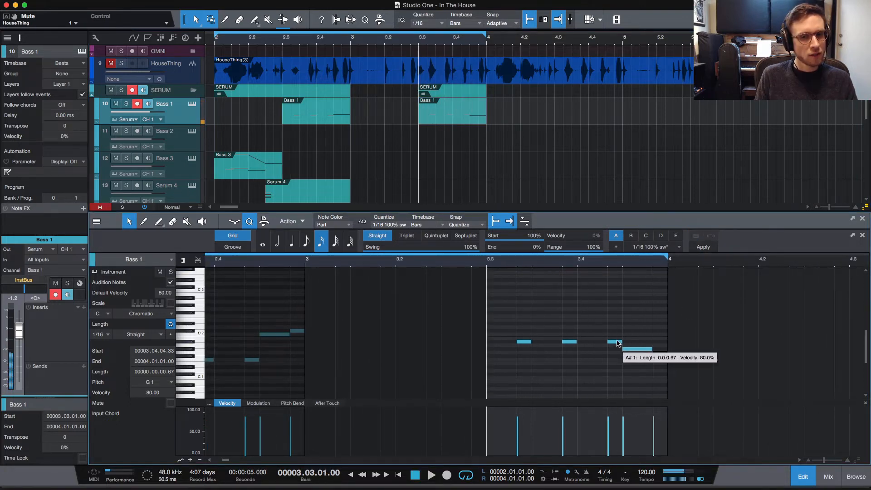
left_click(644, 351)
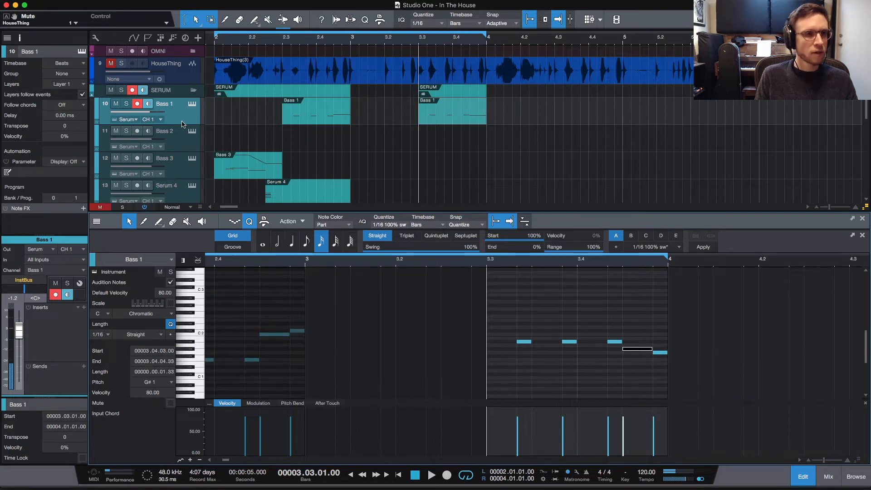
Open the Bass 1 Serum instrument and examine its LFO 1, LFO 2 and Env 2 settings and its modulation matrix assignments
left_click(192, 106)
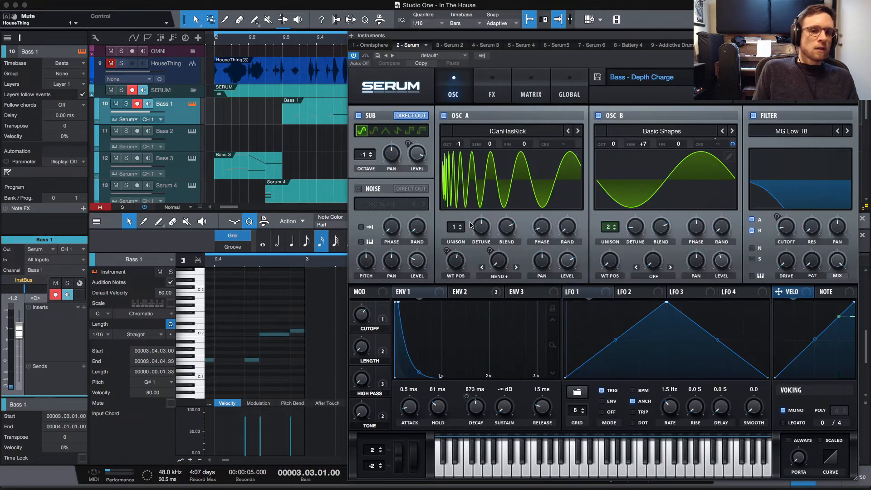
left_click_drag(585, 36, 518, 22)
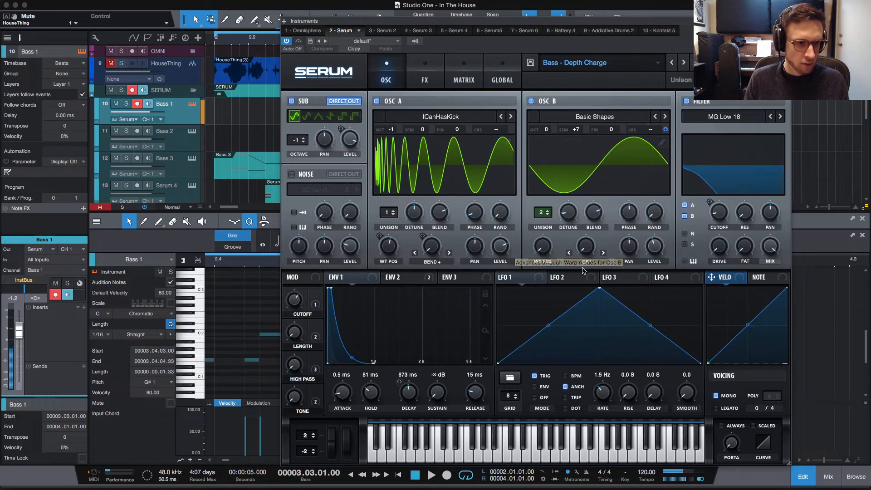
left_click(557, 278)
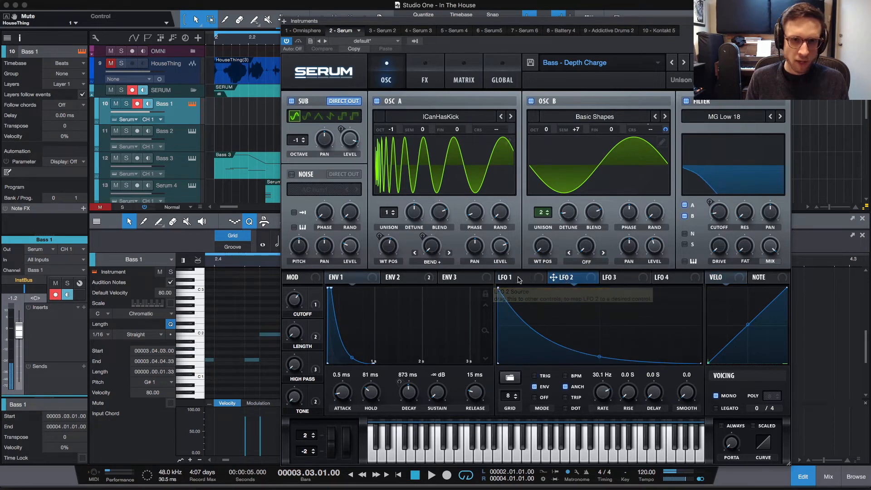
left_click(513, 277)
left_click(394, 277)
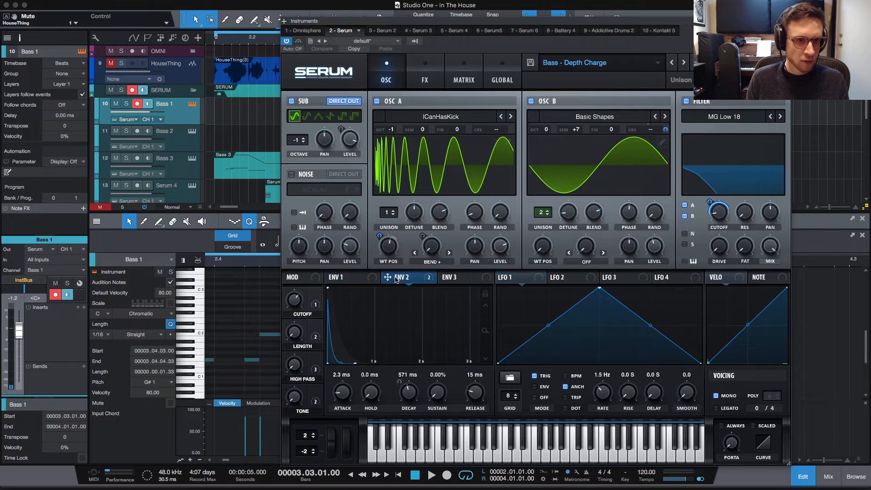
left_click(422, 78)
left_click(464, 74)
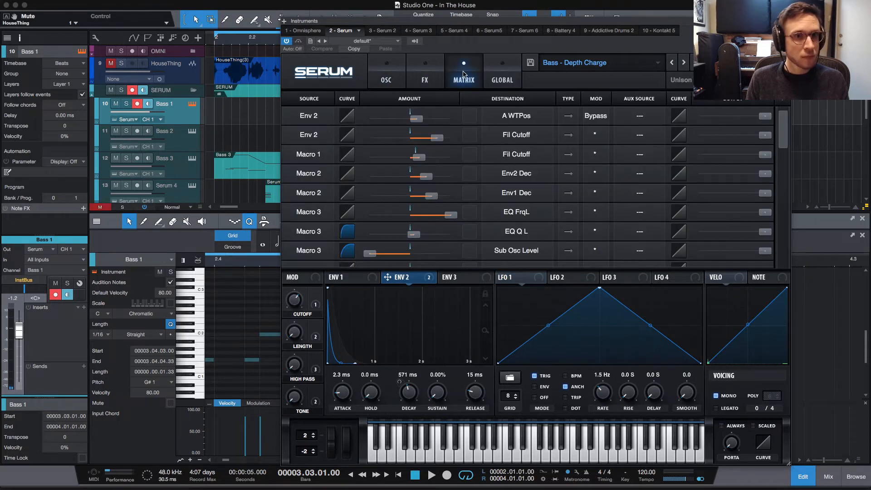
scroll(551, 197, "down", 4)
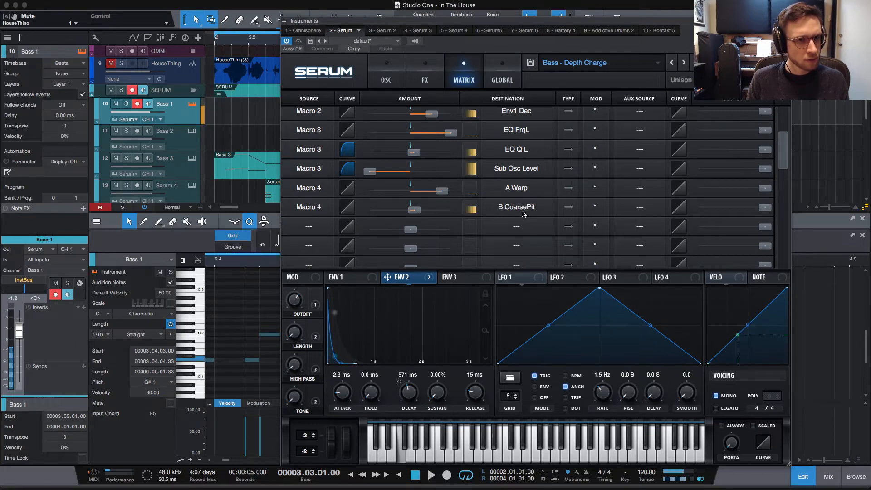
Sweep the Tone macro between 0% and 100% during playback and examine its A Warp and B CoarsePit assignments in the matrix
scroll(523, 214, "up", 4)
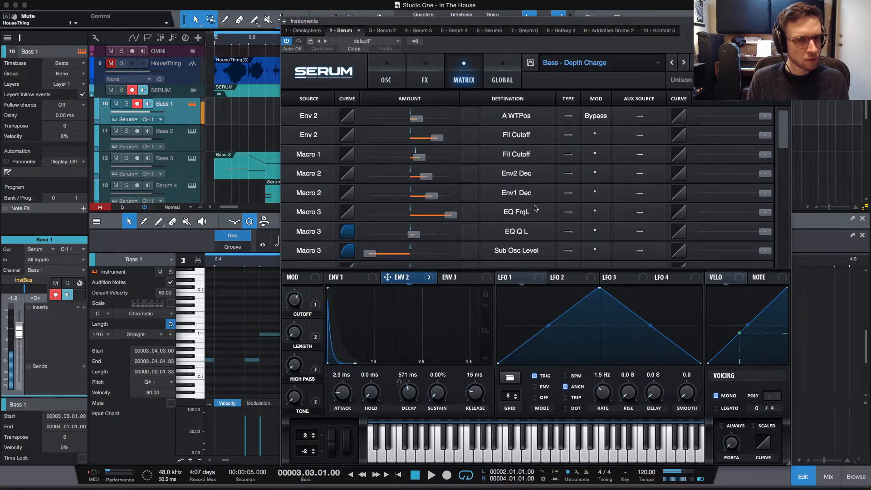
scroll(539, 207, "down", 8)
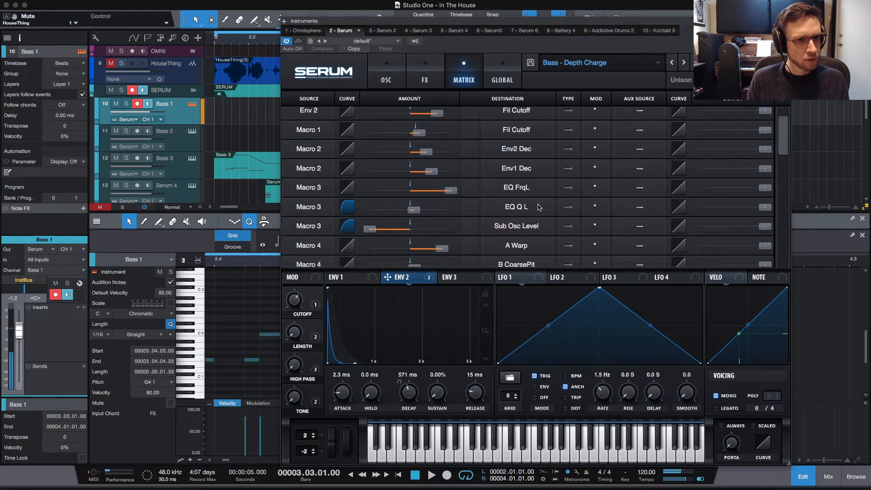
left_click_drag(298, 398, 355, 276)
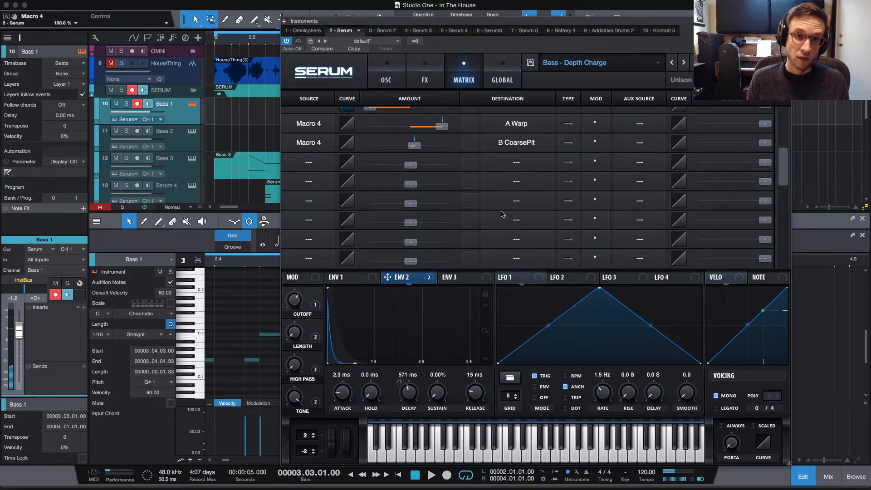
scroll(504, 216, "up", 4)
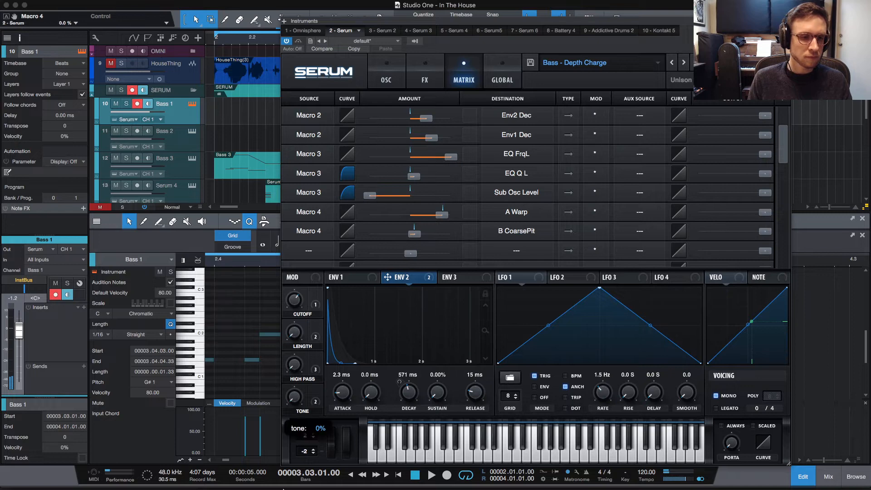
key("space")
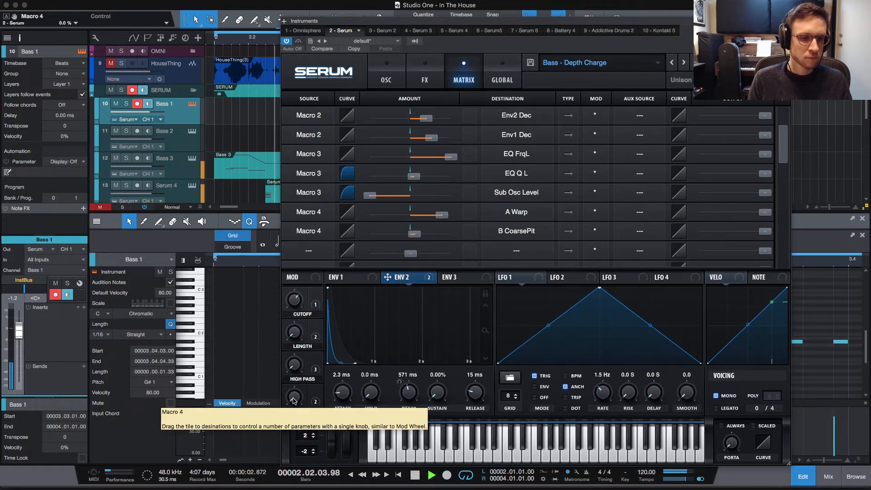
left_click_drag(293, 401, 290, 475)
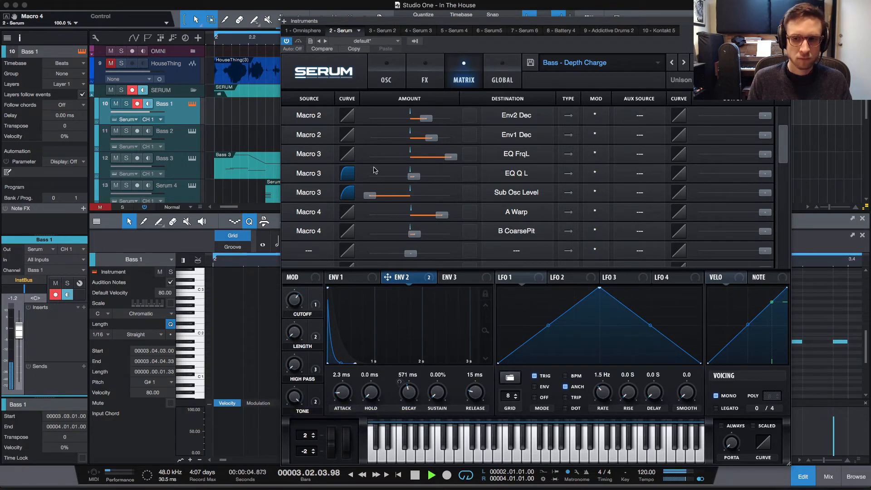
left_click_drag(295, 398, 293, 405)
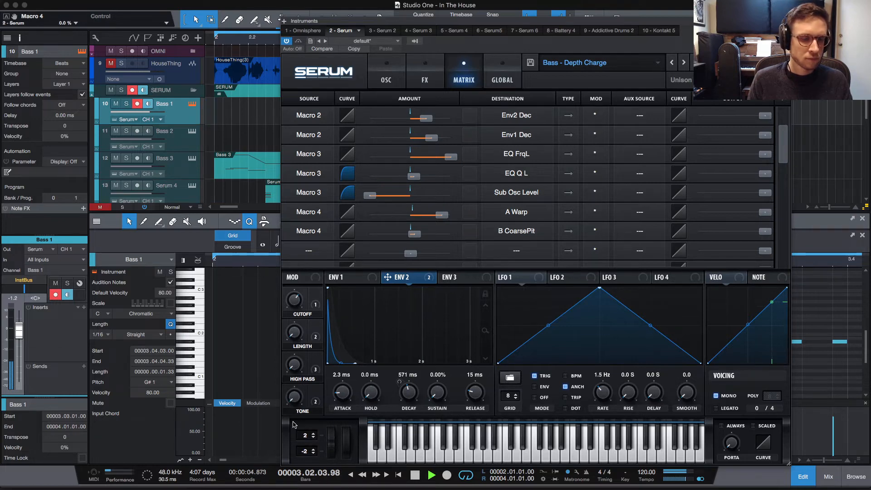
key("space")
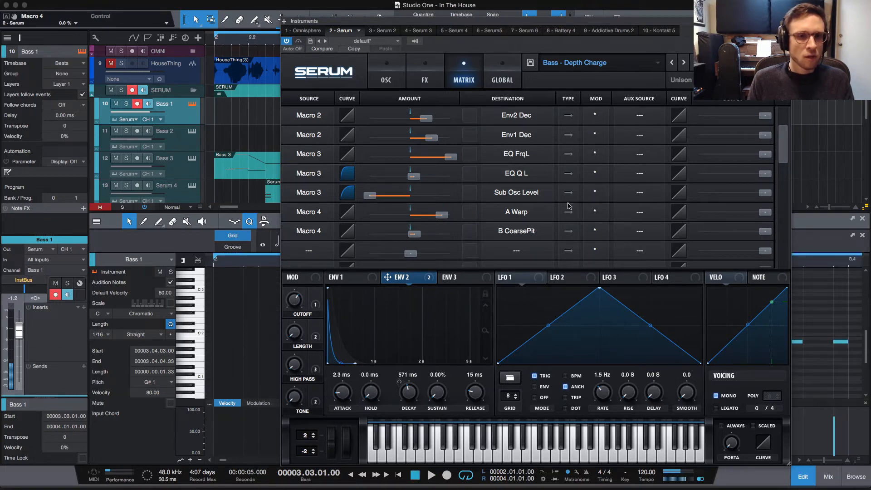
Test the Cutoff and Length macros of the Bass 1 sound, sweeping Length down to 0% during playback, and close Serum
scroll(544, 213, "up", 3)
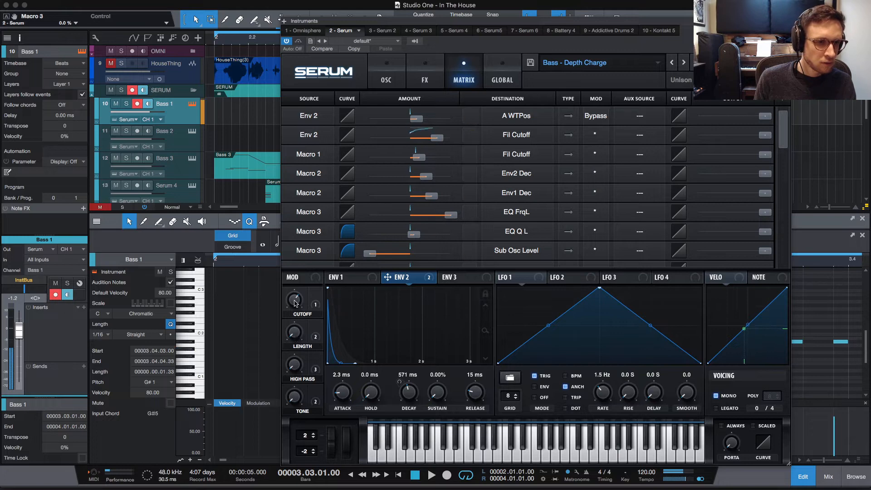
left_click(294, 300)
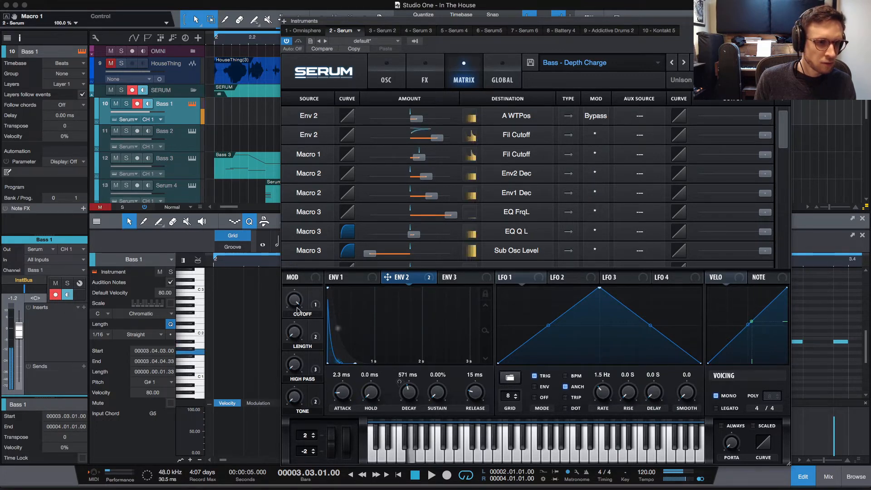
left_click_drag(294, 300, 295, 320)
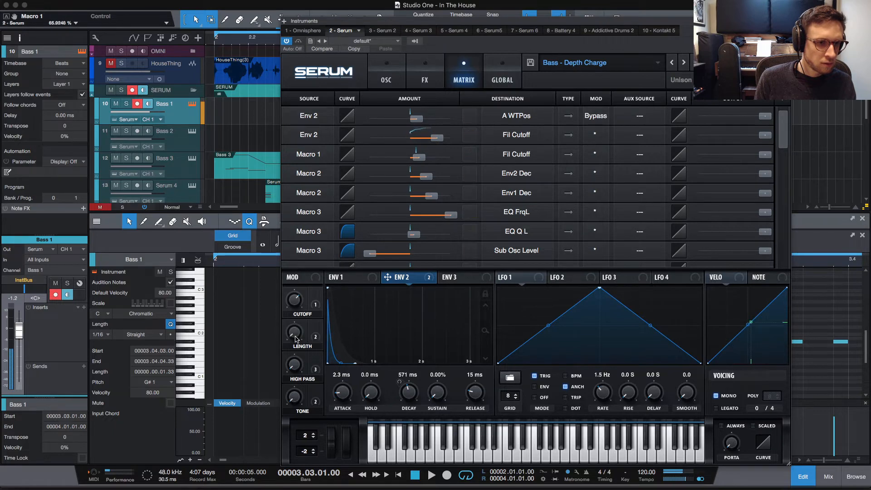
left_click(294, 333)
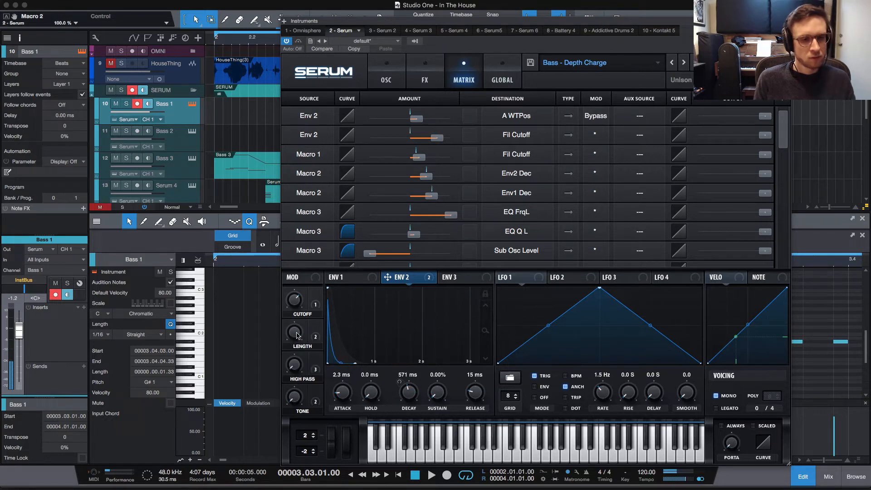
key("space")
left_click_drag(298, 336, 282, 455)
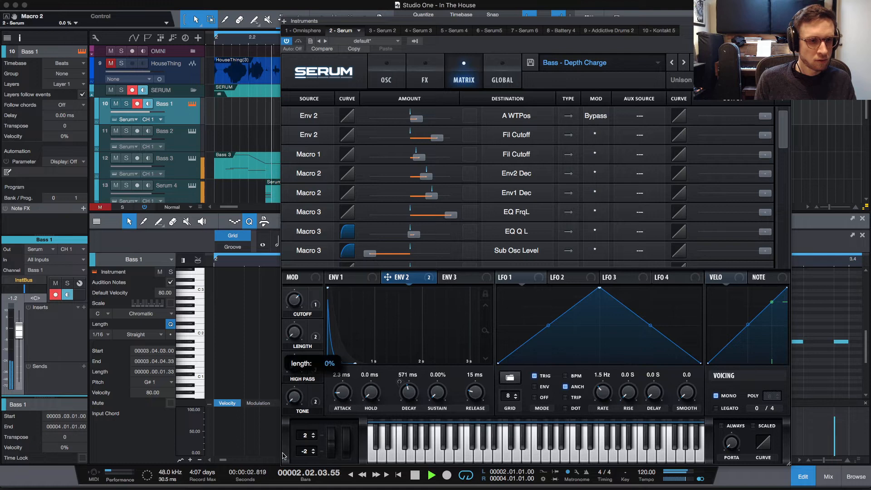
left_click_drag(295, 334, 299, 332)
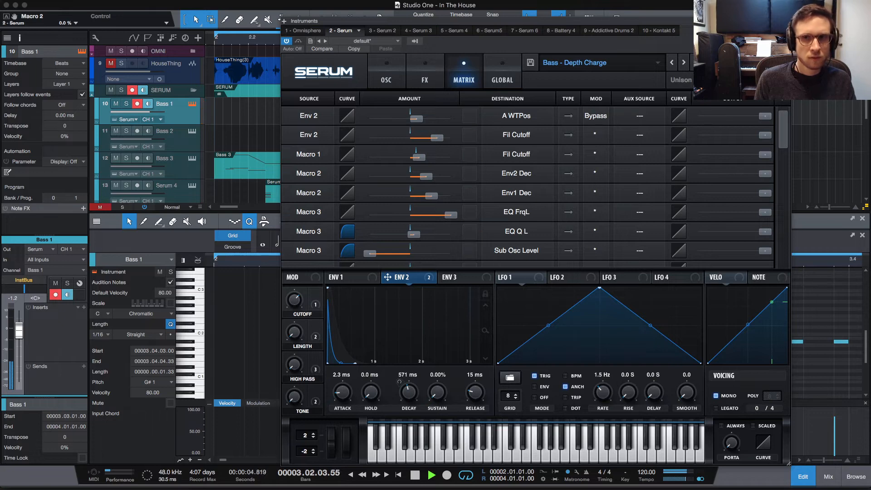
key("super+w")
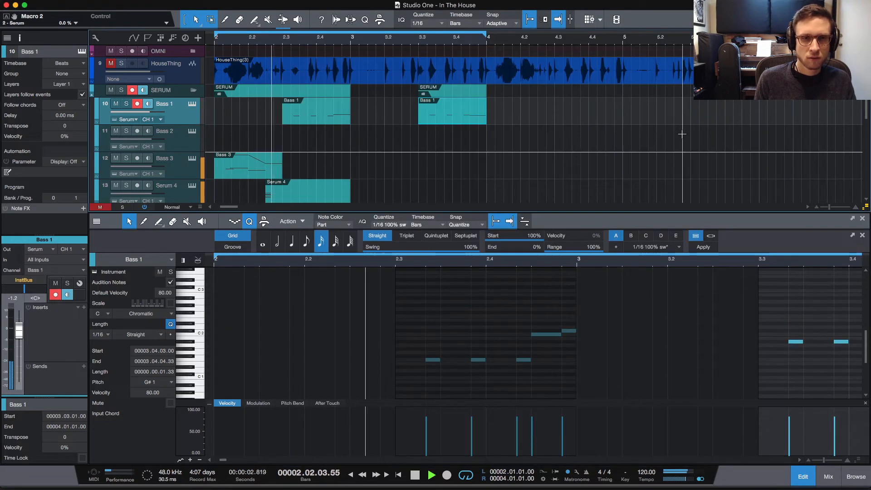
key("space")
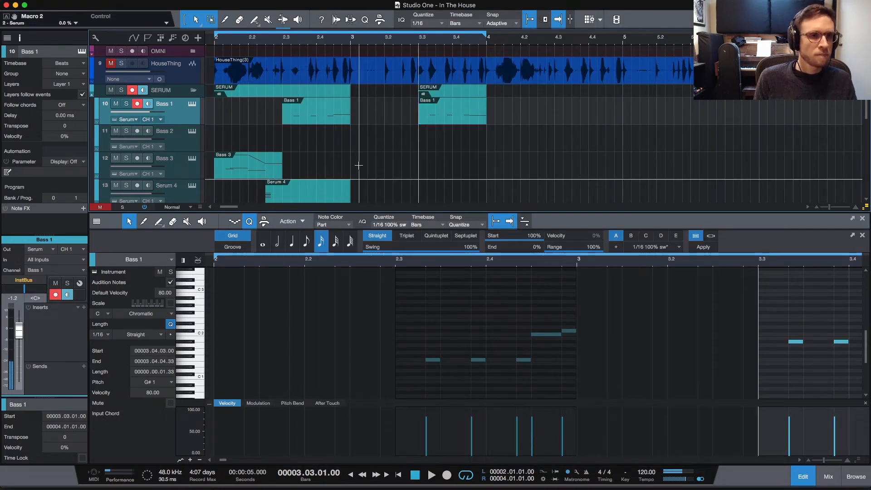
Copy the Serum 4 chord clip on its instrument track to bar position 3.1.3
scroll(358, 166, "down", 3)
left_click(303, 148)
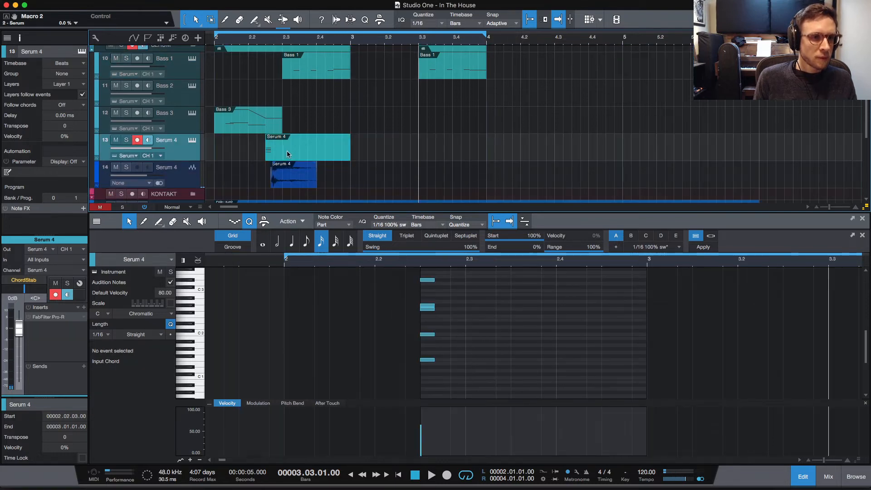
left_click_drag(284, 155, 384, 153)
left_click(409, 290)
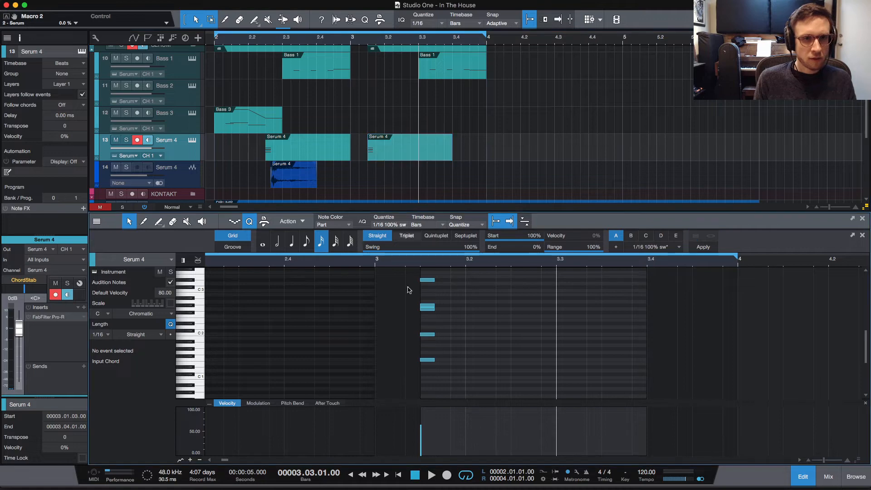
Lower the bottom note of the copied Serum 4 chord from F 1 to C# 1, and sound its C 2 note
left_click(428, 361)
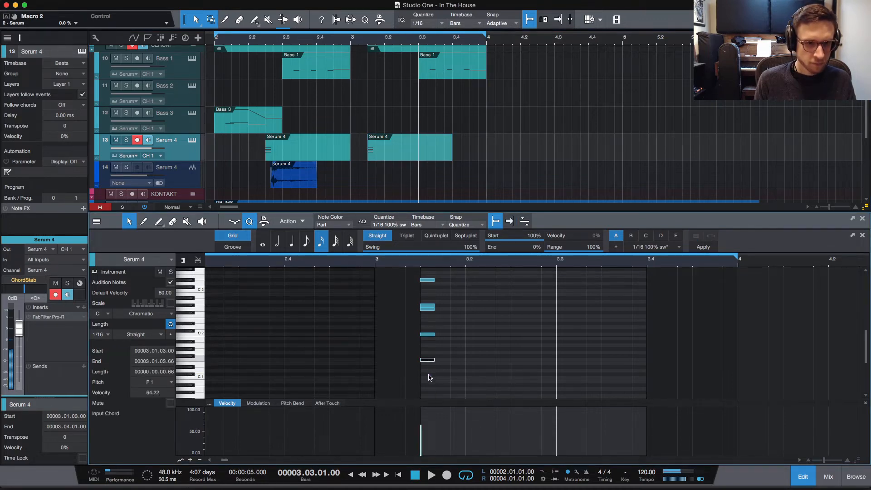
left_click_drag(430, 378, 430, 376)
left_click(433, 344)
left_click(429, 336)
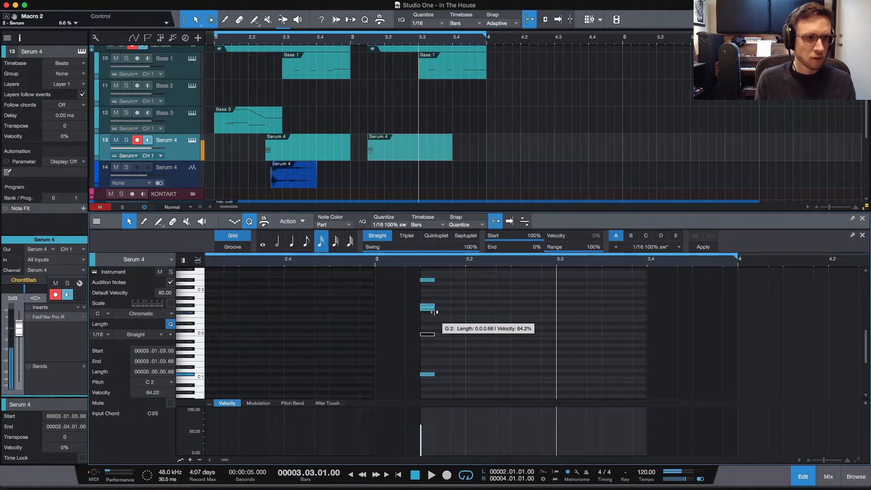
Open the Serum 4 track's instrument to look at its Keys - Bravery patch, and close it again
left_click(192, 141)
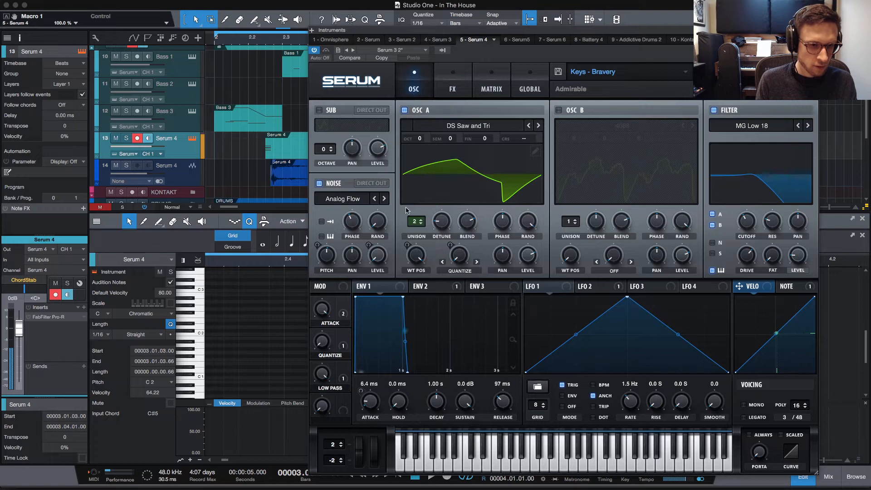
key("space")
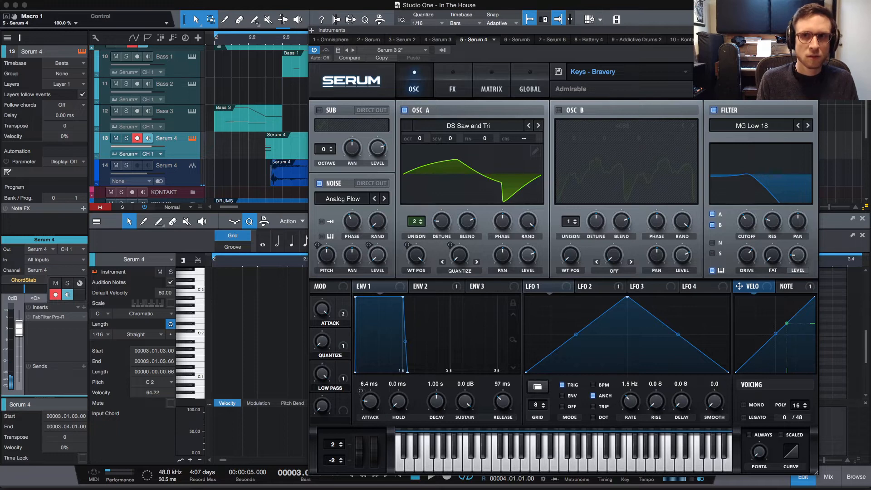
key("super+w")
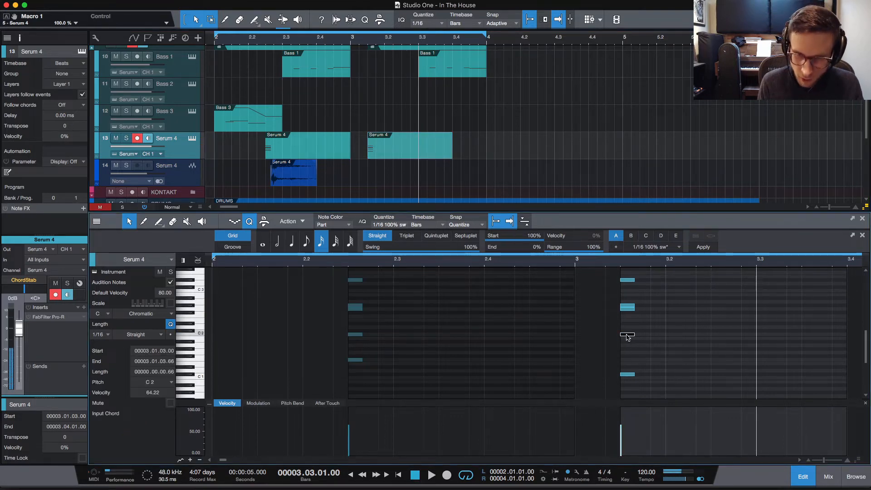
Lower the copied chord's C 2 note to G# 1, its G 2 note to F 2, and its top note to C 3
left_click(628, 349)
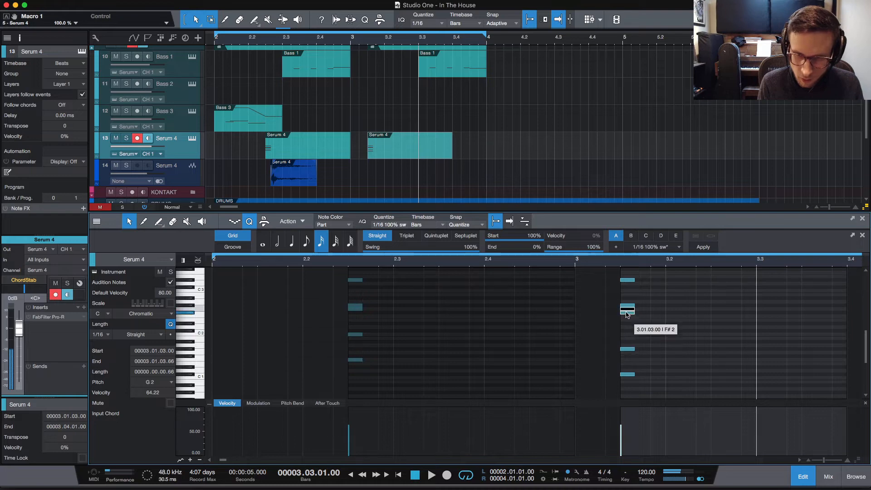
left_click(629, 287)
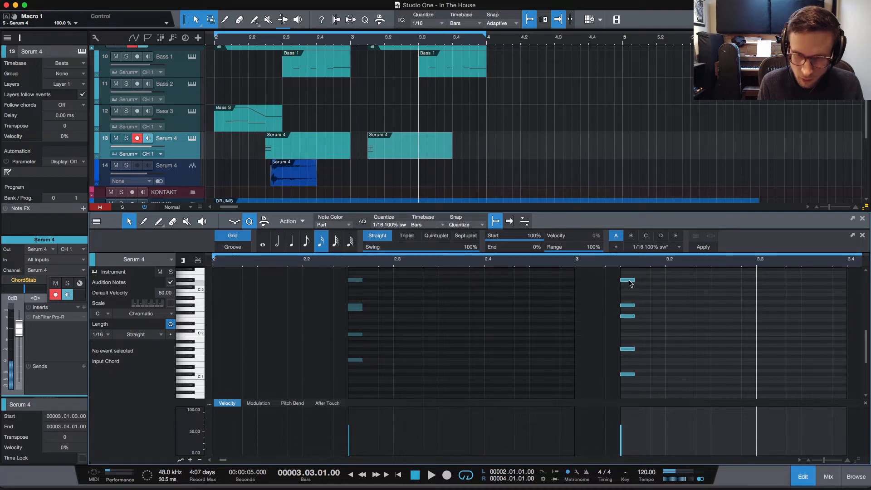
left_click_drag(629, 287, 624, 291)
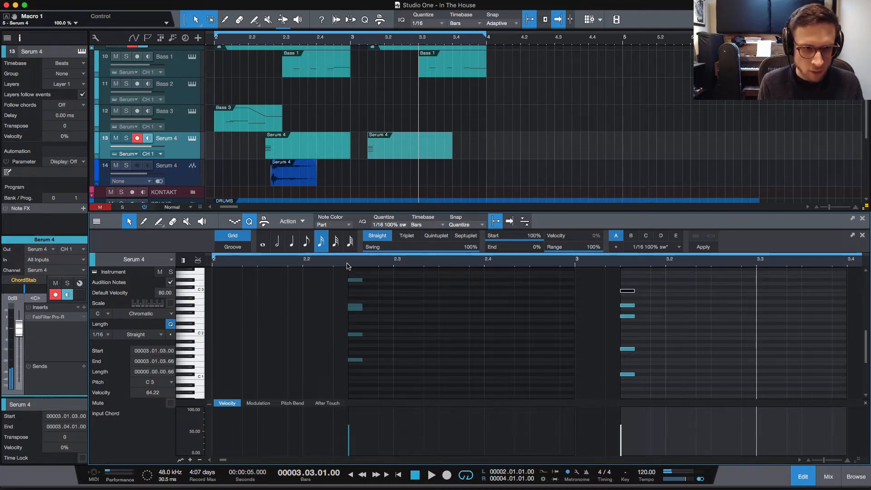
Audition the original and copied Serum 4 chords from 2.2.3, and play the groove from the start of bar 2
left_click(348, 266)
key("space")
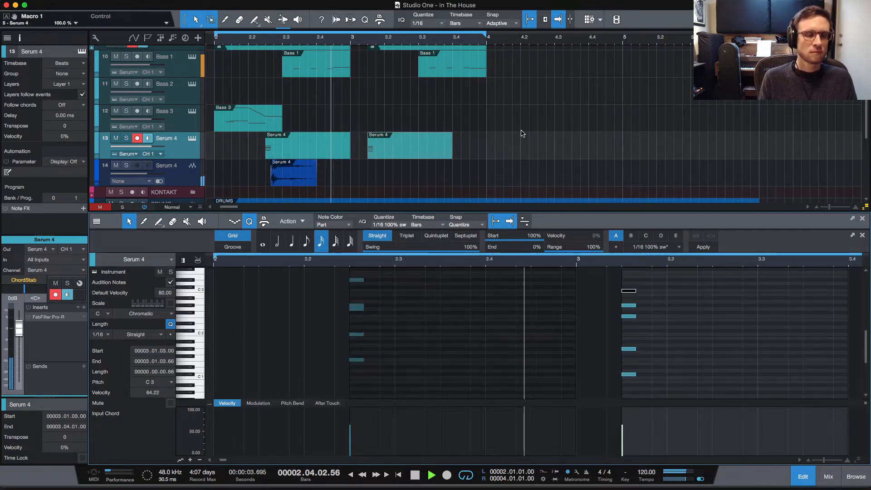
key("space")
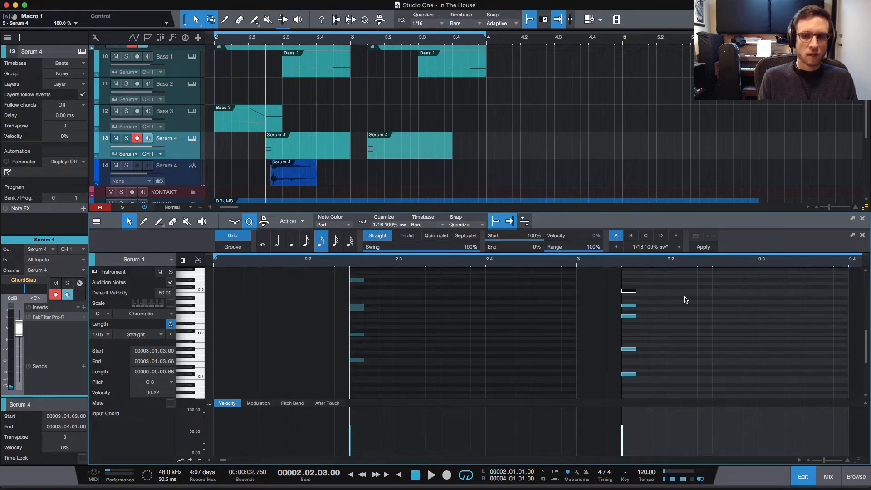
scroll(685, 297, "right", 5)
scroll(292, 80, "up", 1)
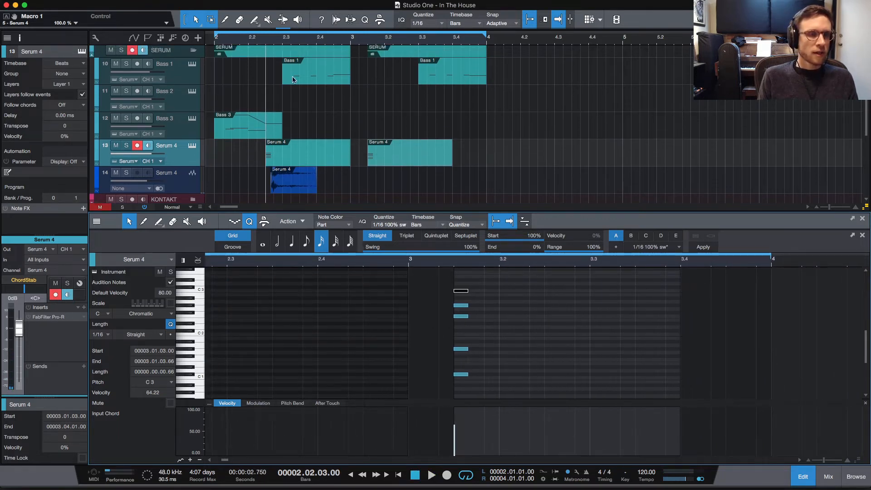
left_click(215, 41)
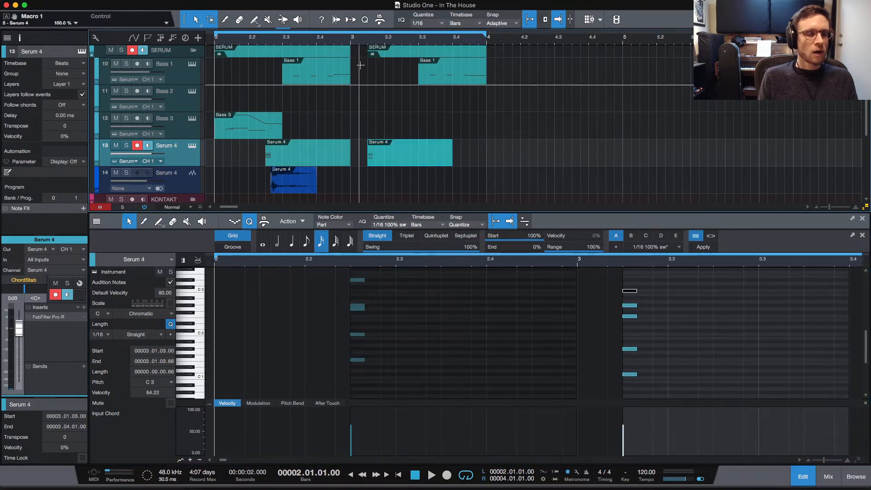
key("space")
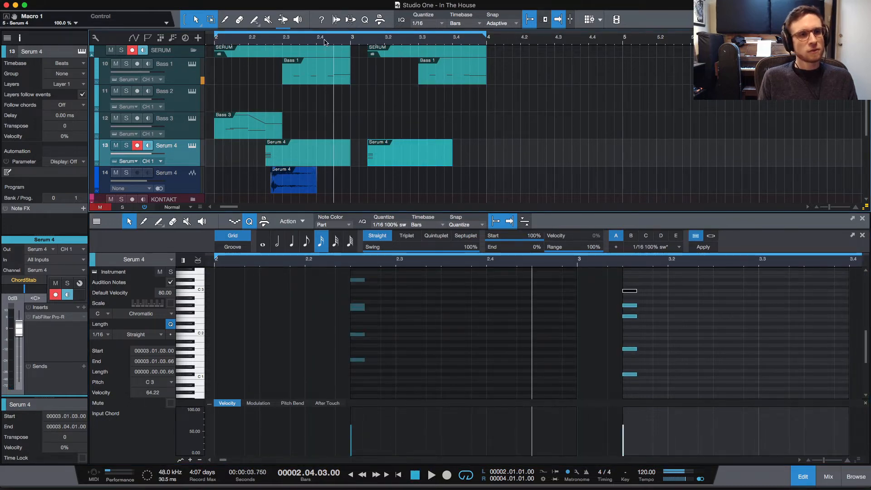
key("space")
Play the transition into bar 3 from position 2.4.2 to hear the end of the first bass phrase
left_click(327, 41)
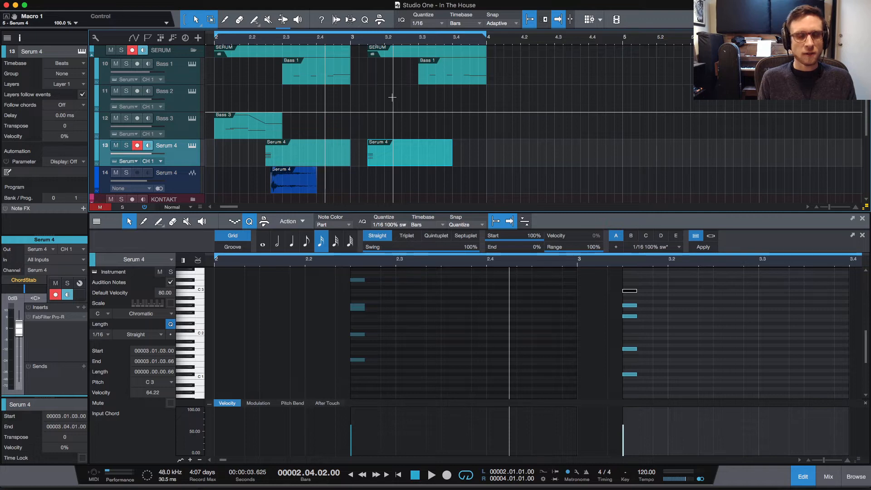
left_click(351, 42)
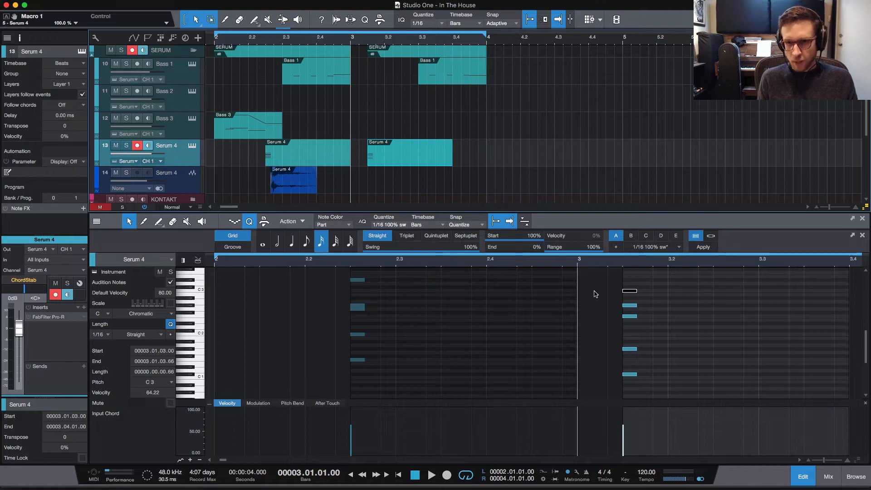
left_click(325, 41)
key("space")
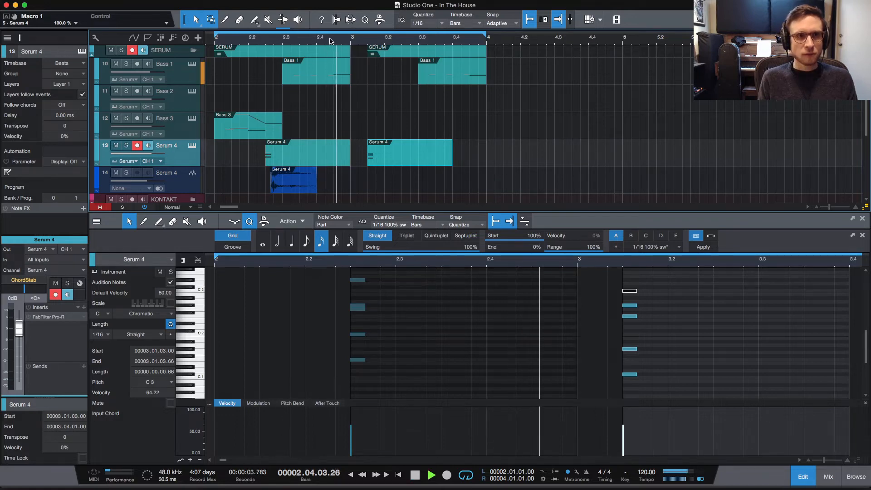
key("space")
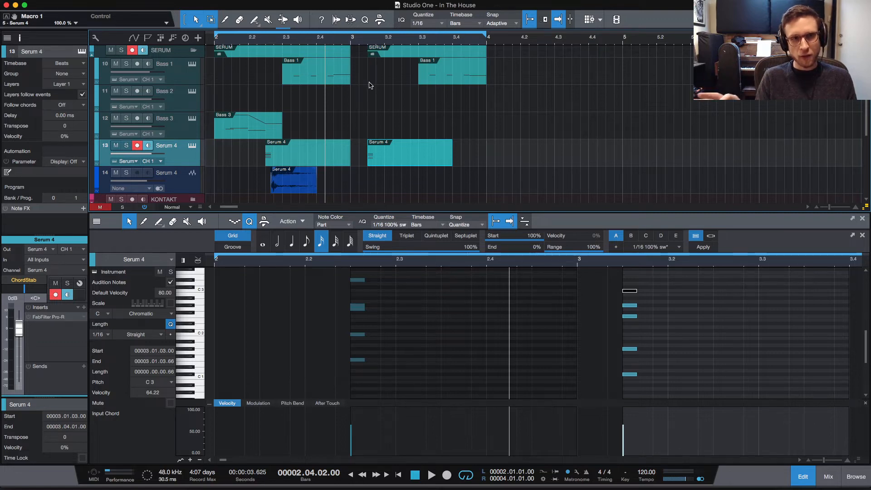
Replay the passage from 2.4.2 into bar 3 to judge the copied Serum 4 chord
key("space")
key("space")
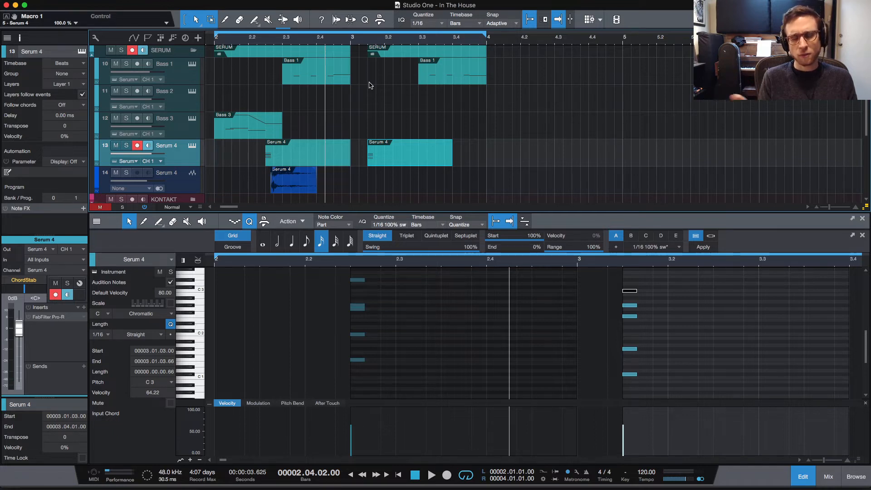
key("space")
key("space")
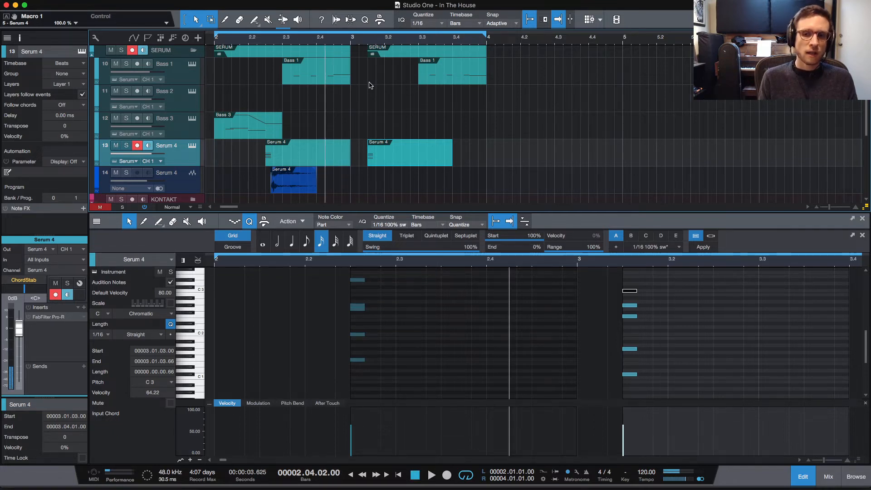
Try an extra top note at F# 3 in the copied chord, raise it to G 3, and audition it from 2.4.2
left_click(662, 291)
scroll(663, 292, "up", 1)
scroll(662, 292, "up", 2)
left_click(630, 300)
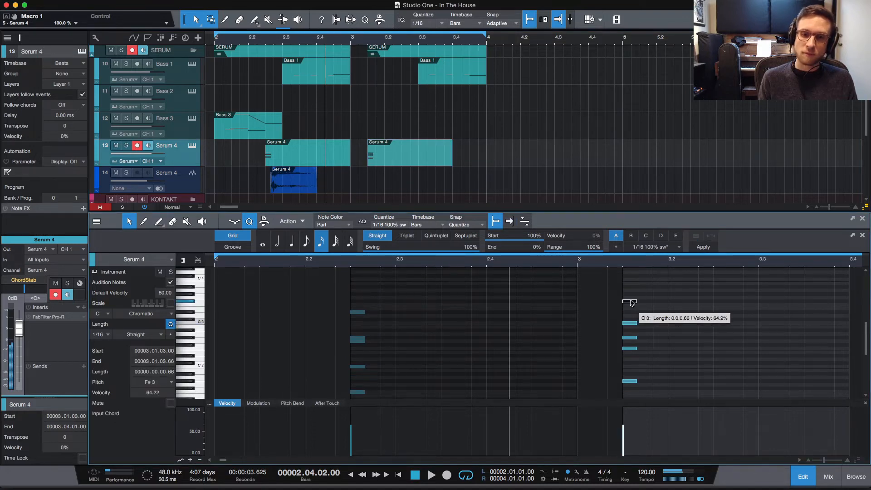
left_click_drag(630, 302, 631, 299)
key("space")
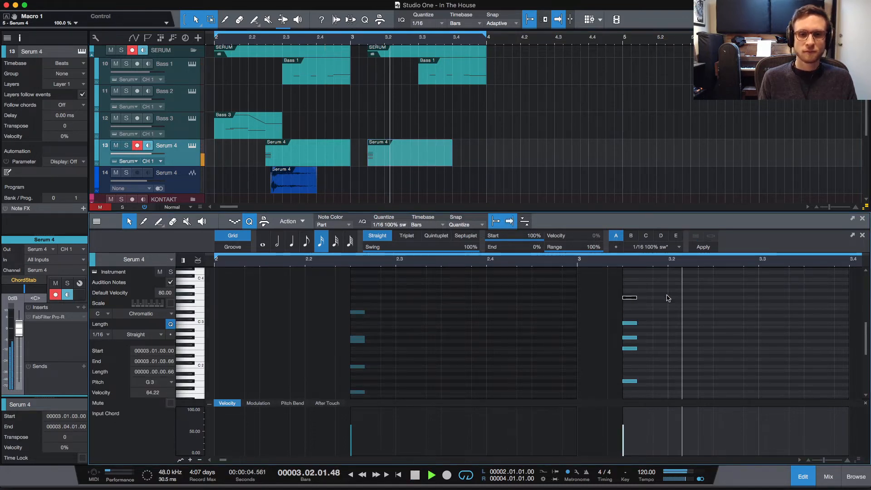
key("space")
key("space")
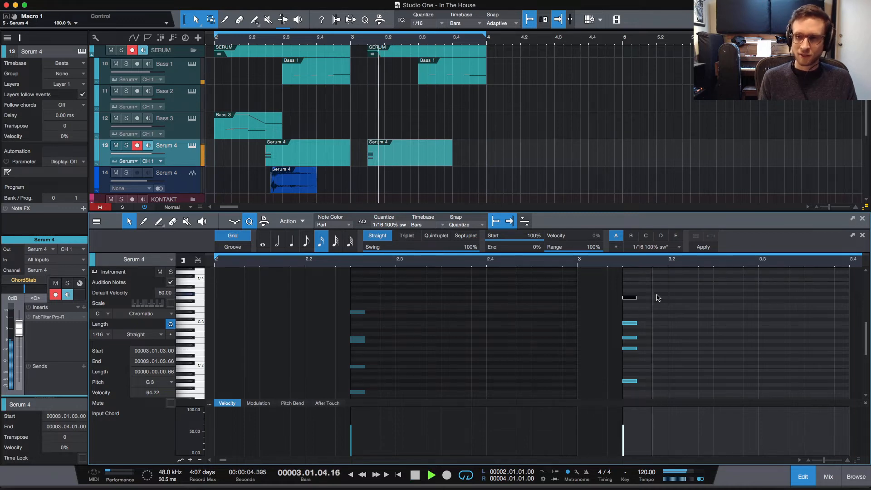
key("space")
Undo the raise to G 3 and the added top note, auditioning the copied chord after each undo
key("ctrl+z")
key("space")
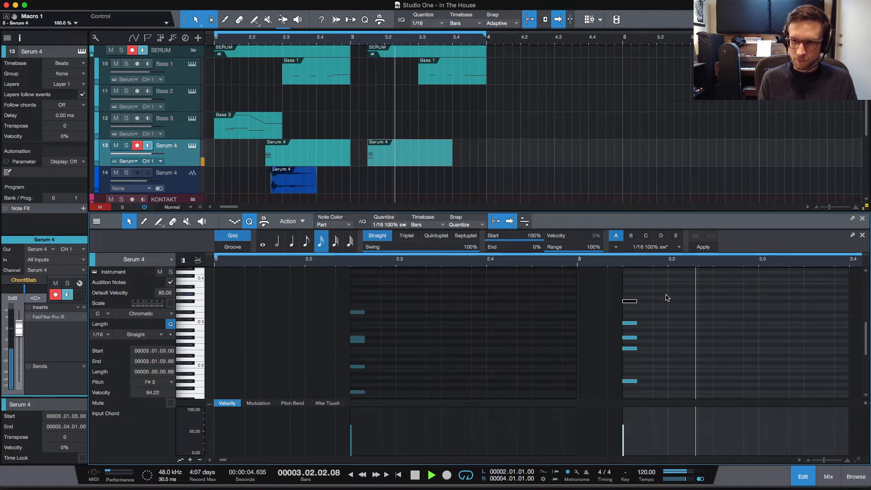
key("space")
key("ctrl+z")
key("space")
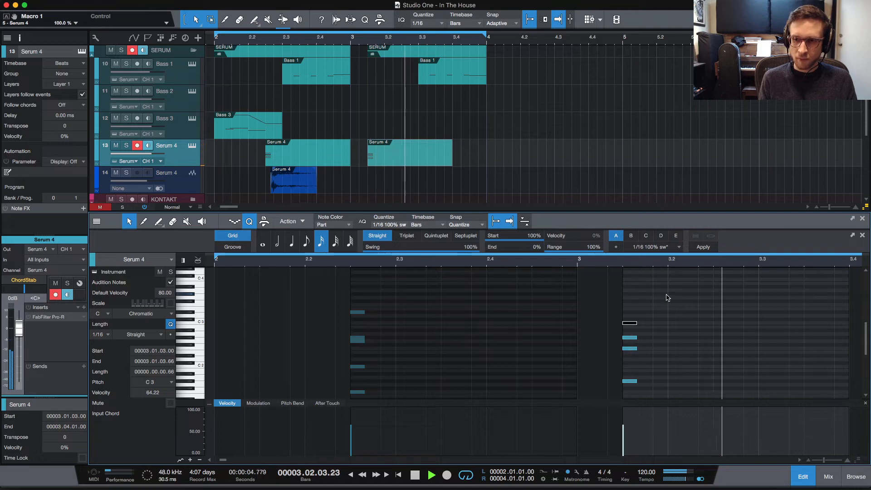
key("space")
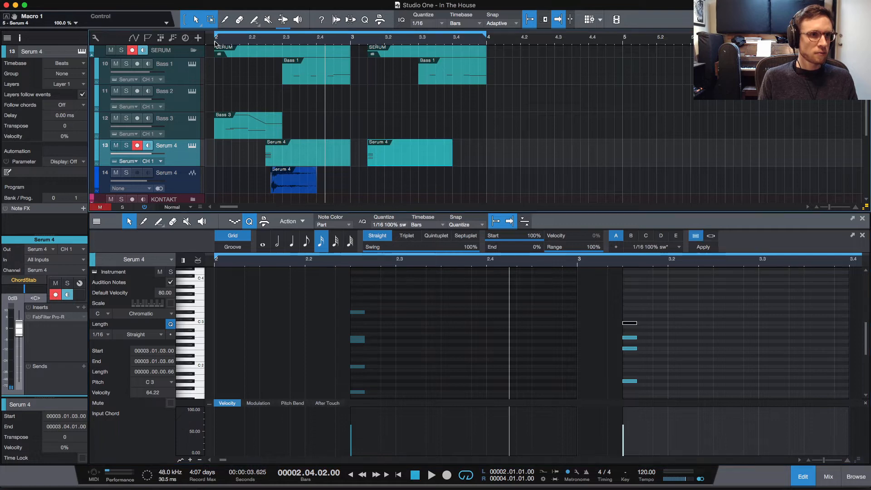
Audition the loop from the start of bar 2, from 2.4.3, and from the start of bar 3
key("Home")
key("space")
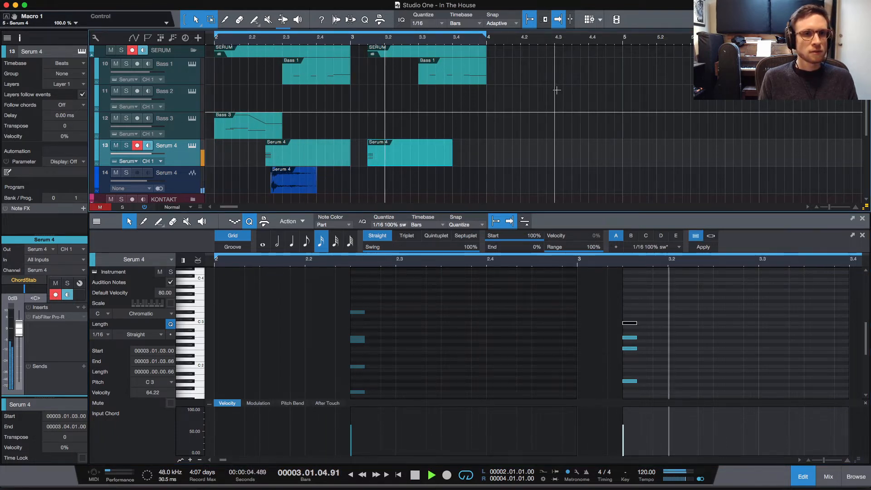
key("space")
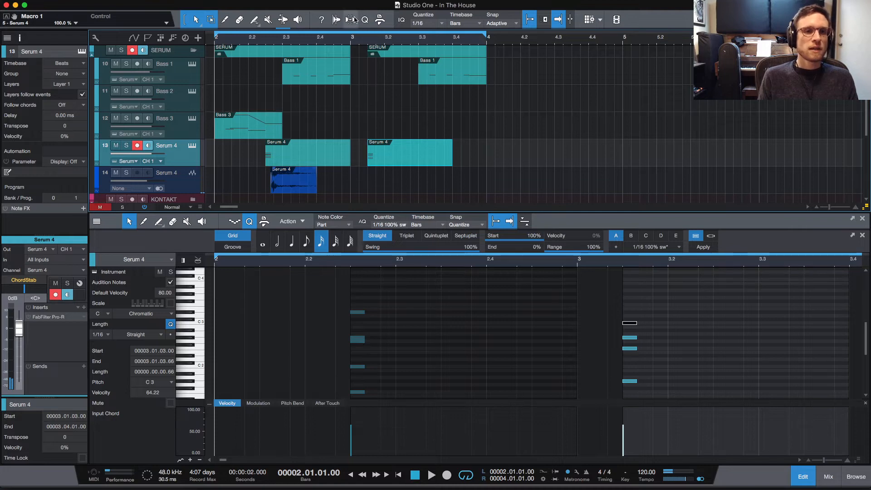
left_click(336, 42)
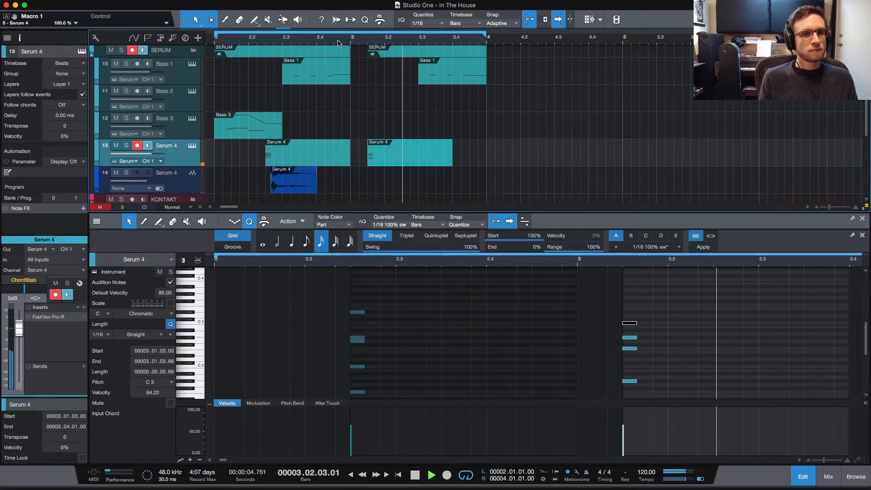
key("space")
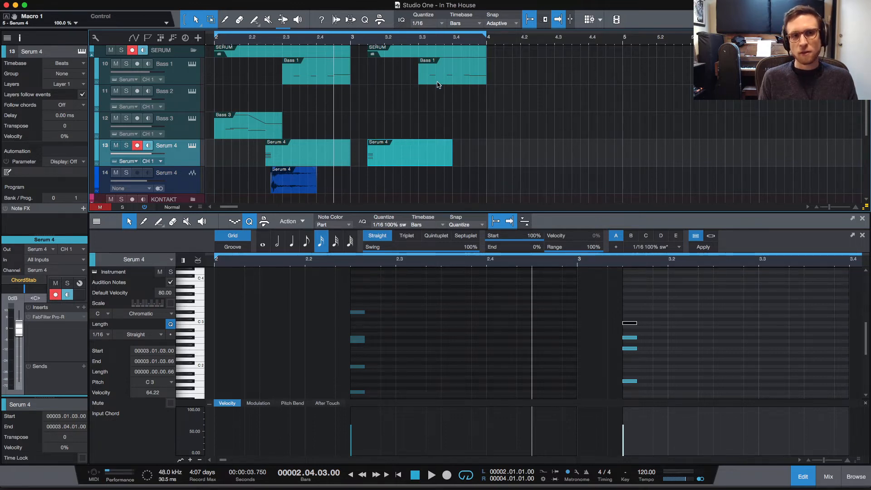
left_click(350, 40)
key("space")
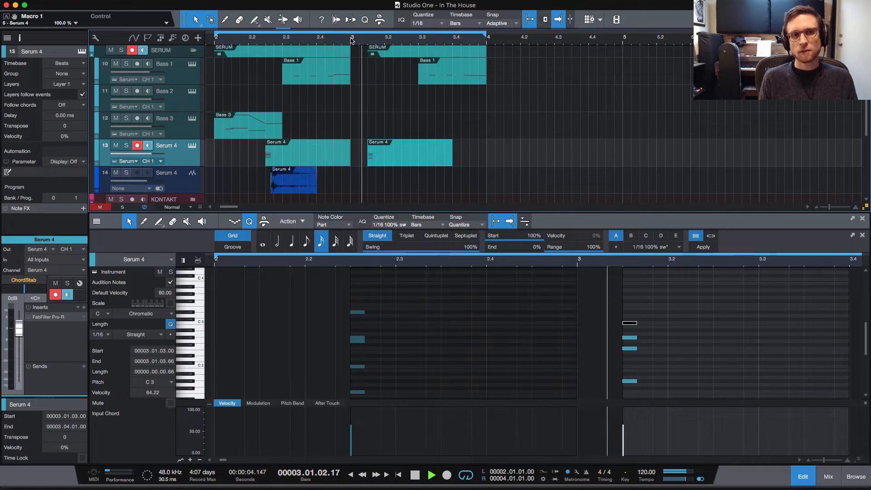
key("space")
key("space")
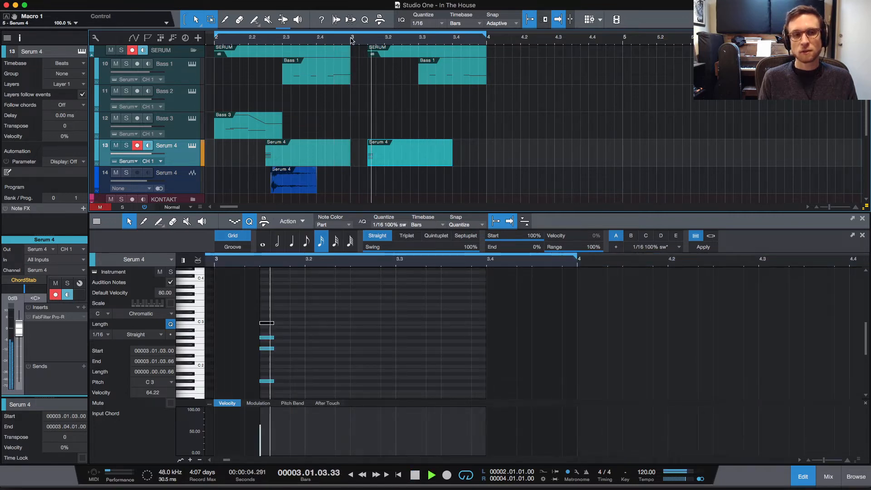
key("space")
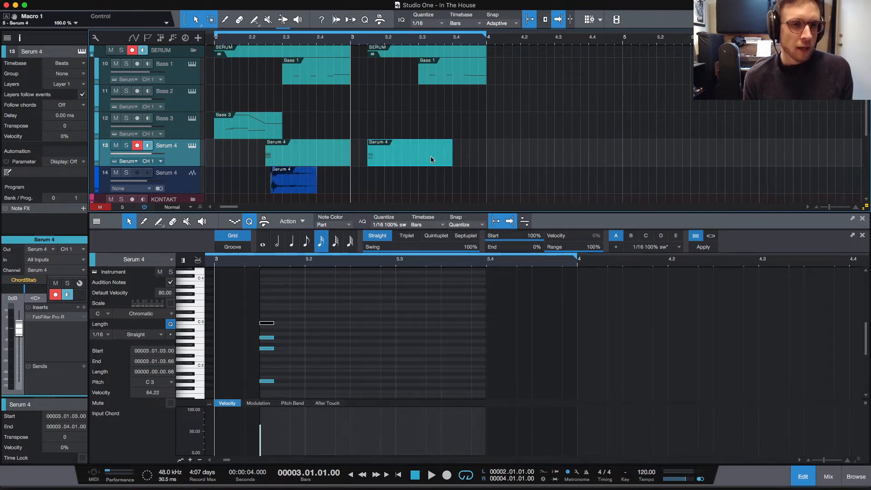
Shorten the copied Serum 4 part to end at 3.3 and duplicate its chord to 3.2.3
left_click_drag(417, 168, 416, 167)
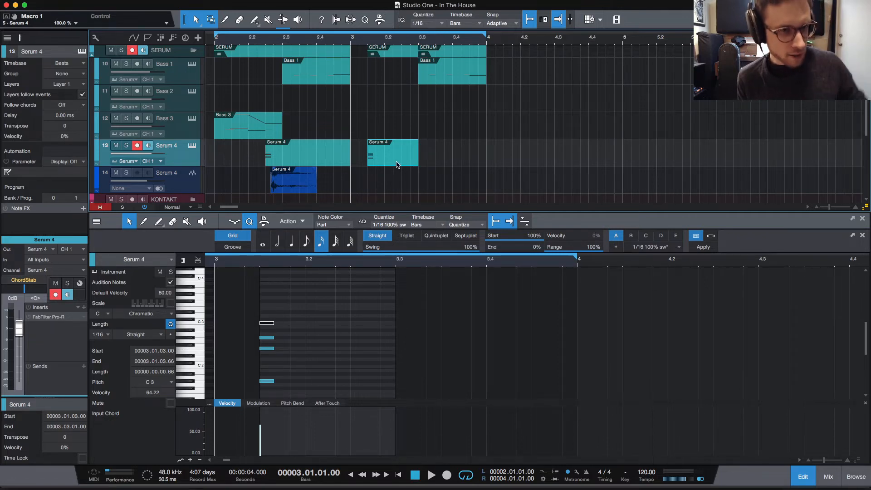
left_click(264, 420)
left_click(264, 424)
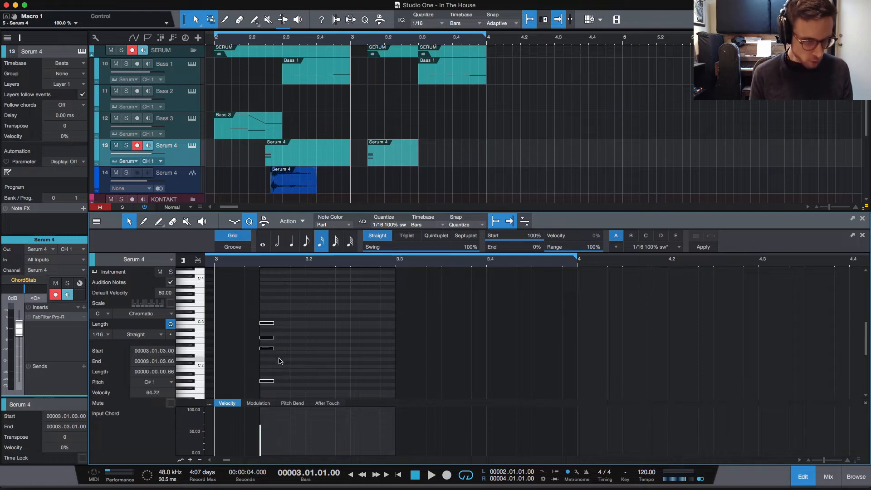
scroll(288, 360, "down", 3)
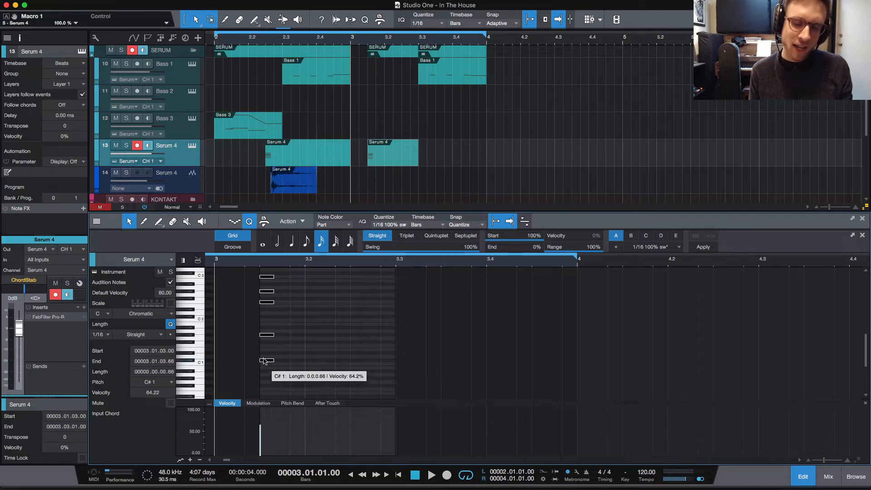
left_click_drag(272, 361, 362, 361)
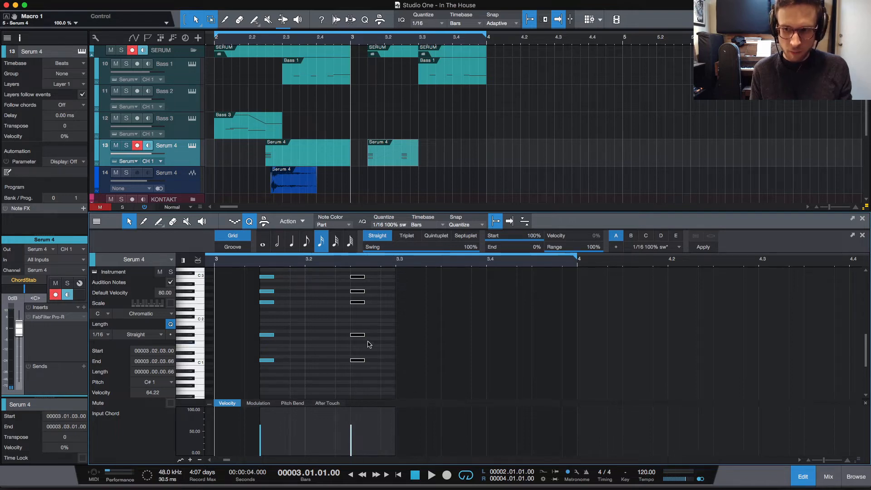
Lower the bottom note of the duplicated chord at 3.2.3 to A# 0
left_click(370, 347)
left_click(361, 361)
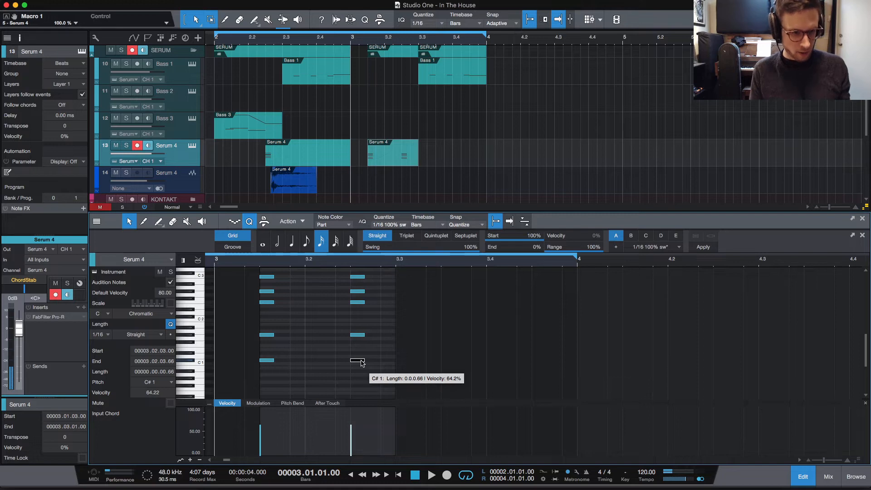
left_click_drag(362, 362, 359, 372)
left_click(358, 336)
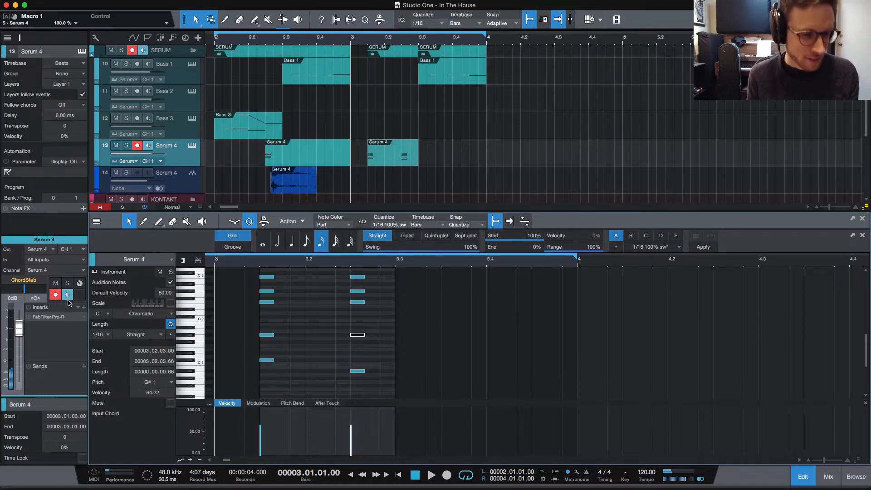
left_click(313, 324)
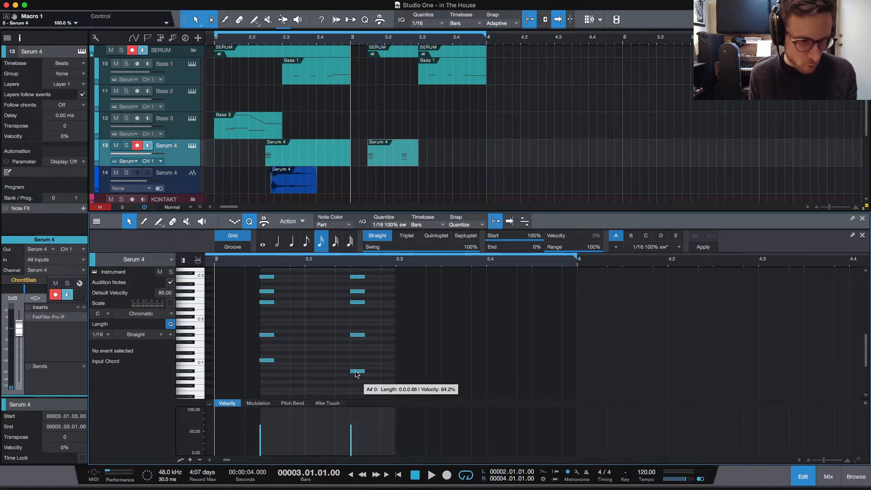
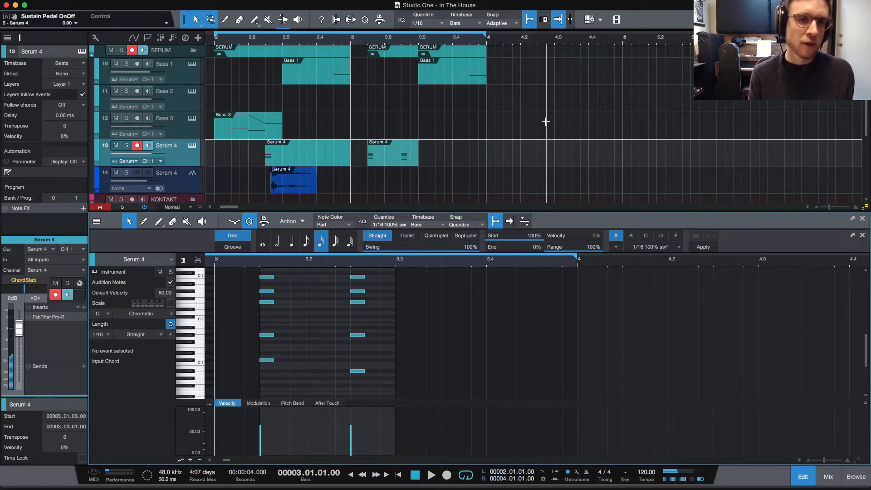
Repitch the duplicated chord's F 2 and G# 1 notes to form D 2 and A# 1, and audition it from bar 3
scroll(385, 314, "up", 3)
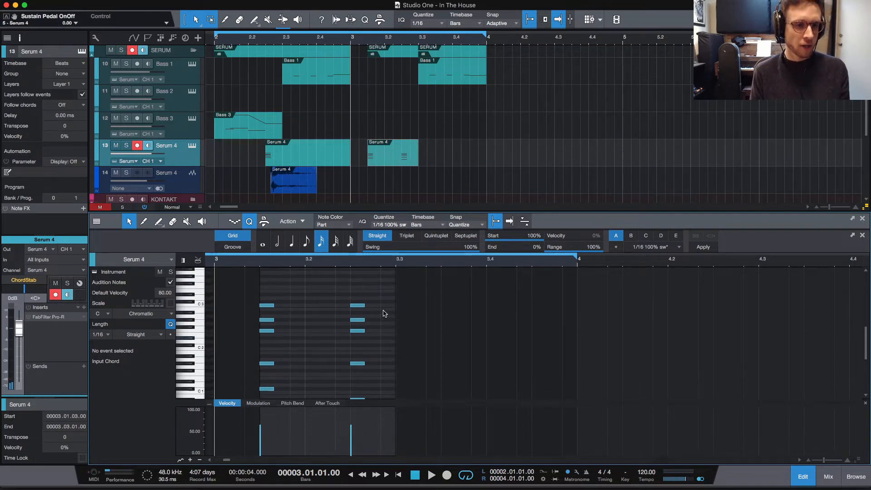
scroll(384, 313, "down", 4)
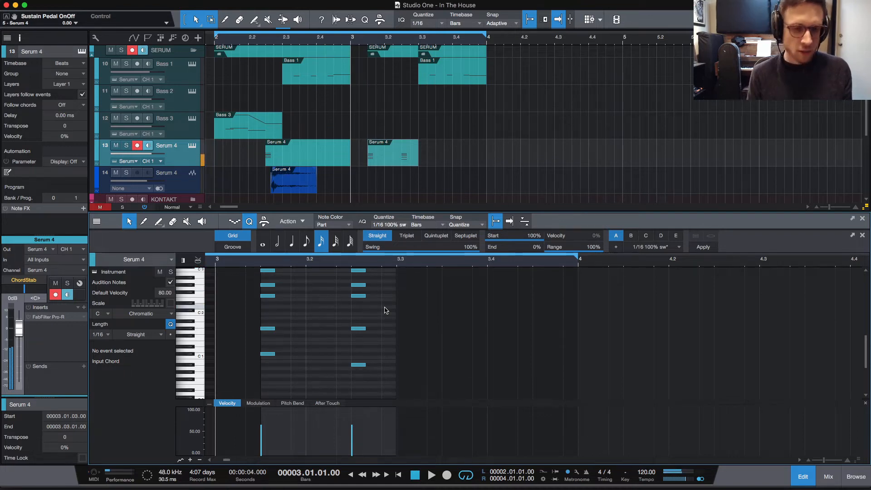
scroll(367, 343, "up", 1)
left_click_drag(359, 337, 359, 315)
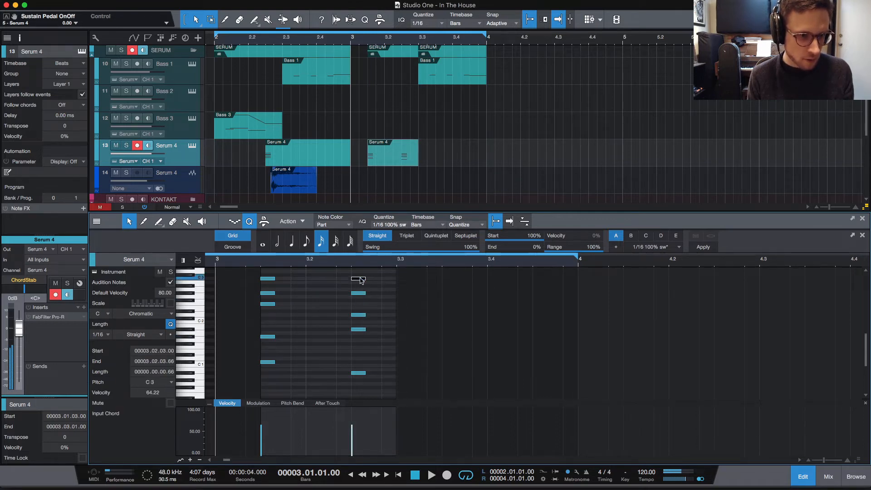
scroll(360, 295, "up", 3)
key("space")
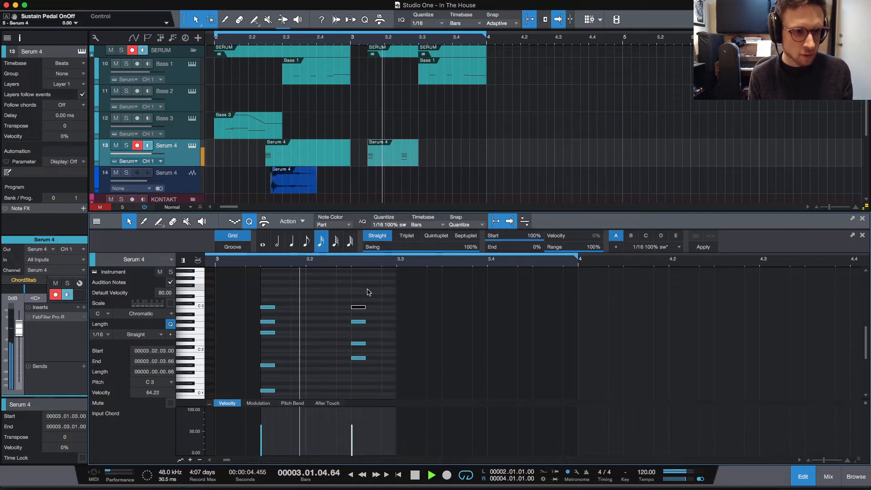
key("space")
key("space")
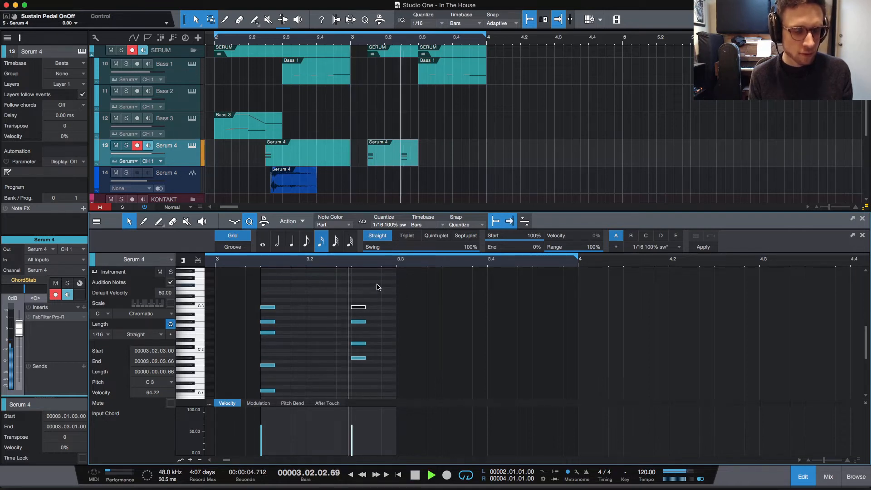
key("space")
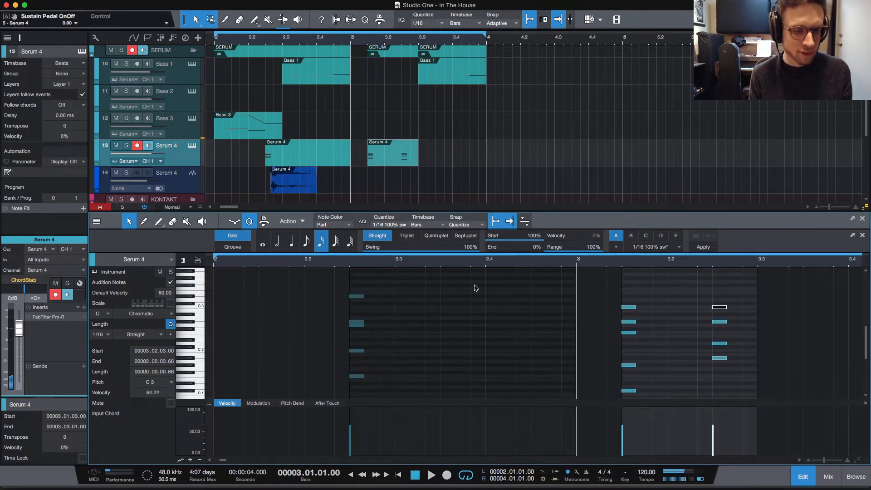
Move the whole second chord to start at 3.2.4.33 and audition its timing from the start of bar 3
scroll(734, 320, "right", 5)
scroll(677, 307, "down", 3)
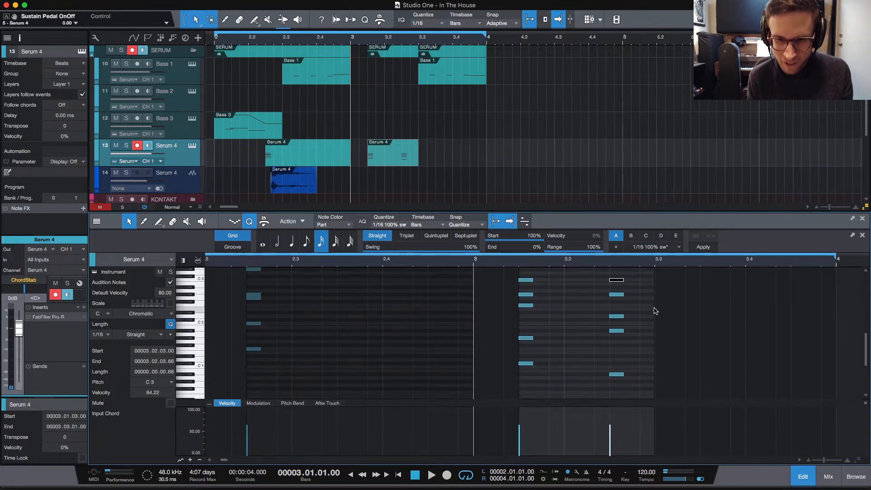
left_click_drag(598, 276, 640, 375)
key("space")
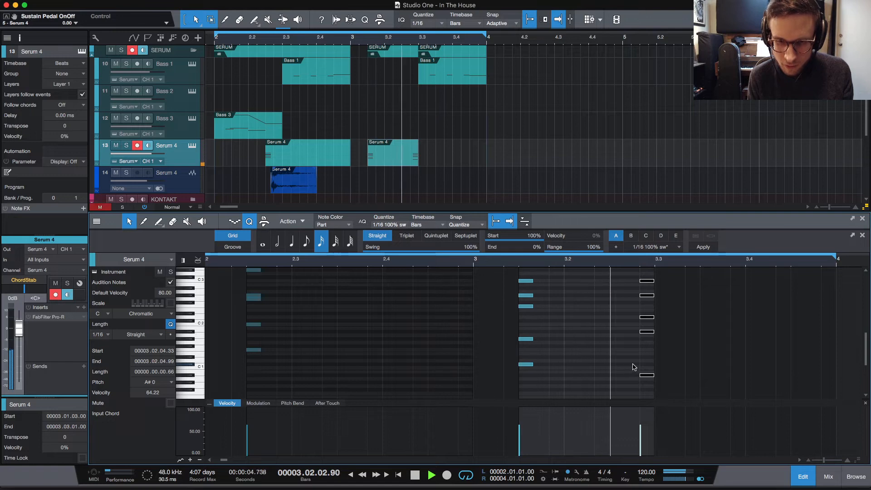
key("space")
key("space")
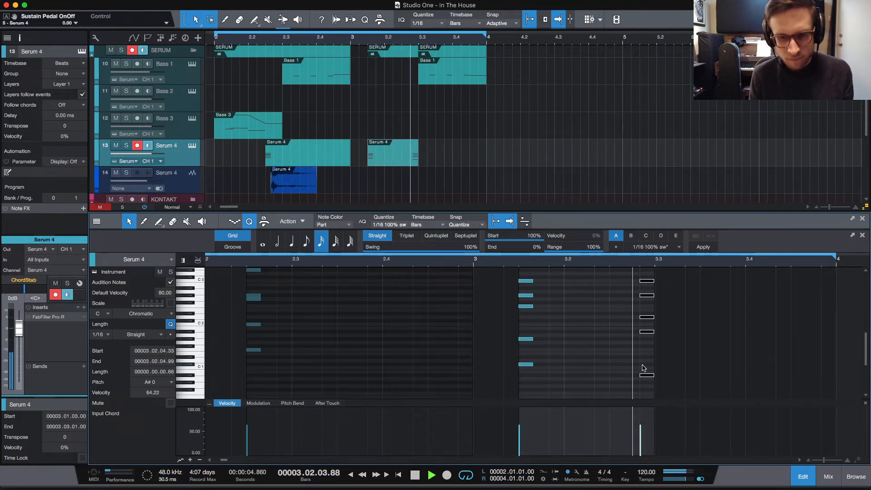
key("space")
key("space")
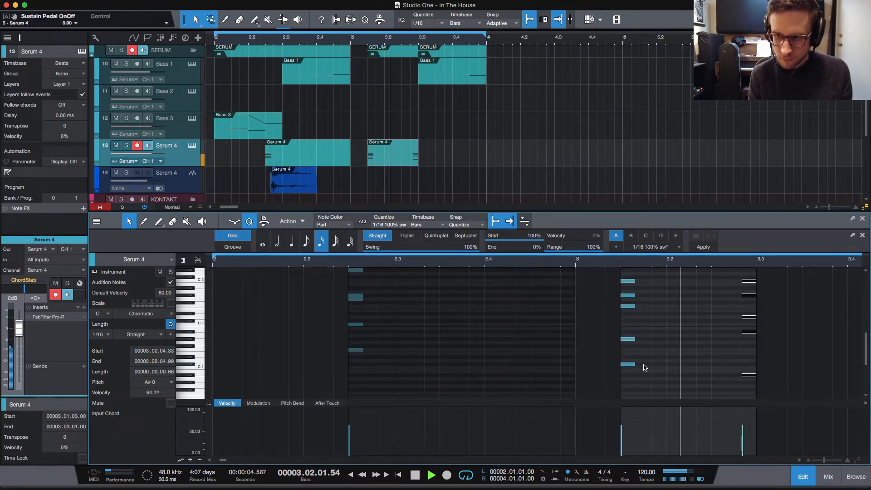
key("space")
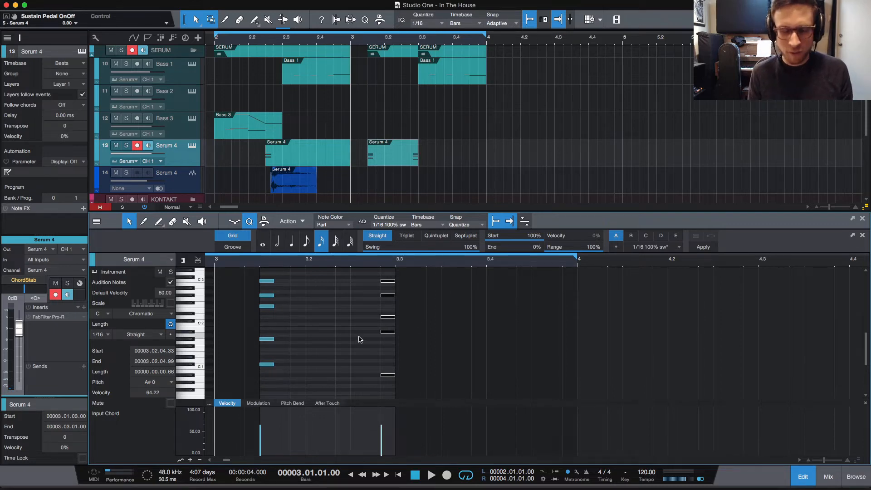
scroll(360, 339, "left", 3)
scroll(405, 329, "down", 3)
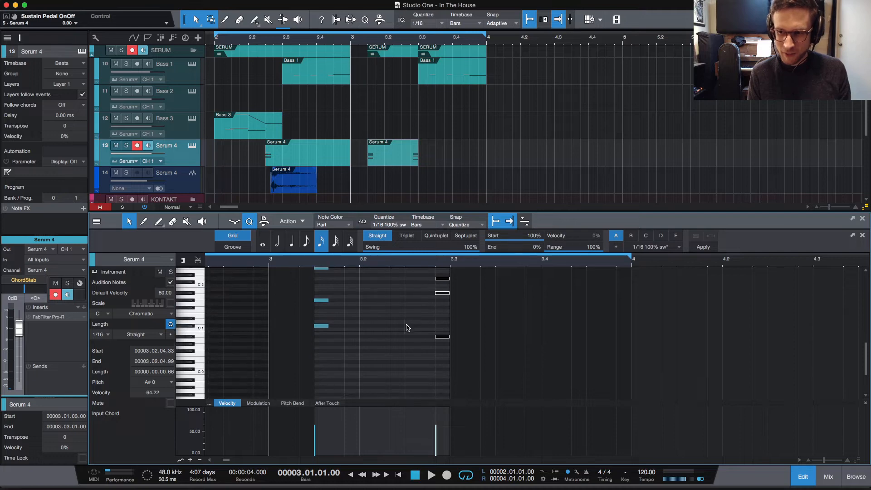
Move the whole second Serum 4 chord to start at 3.2.3, lengthen its notes to 0.0.1.33, and audition it from bar 3
key("space")
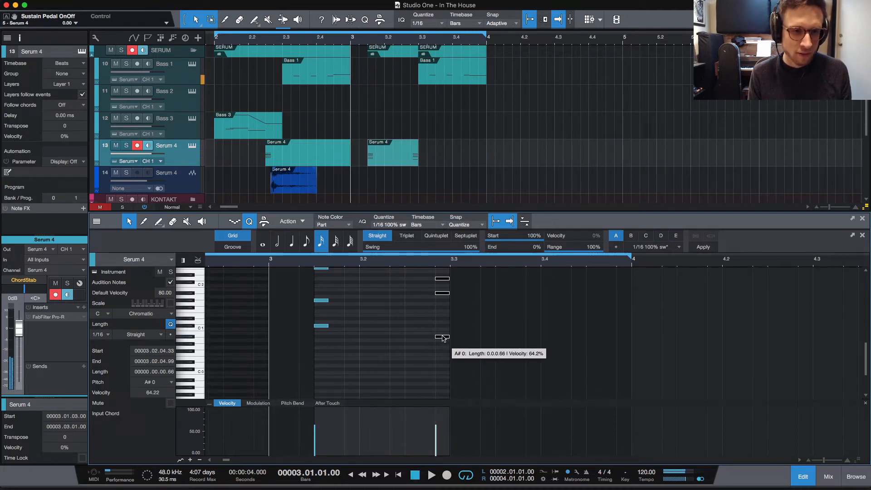
mouse_move(444, 340)
left_mouse_down()
mouse_move(428, 337)
mouse_move(437, 337)
left_mouse_up()
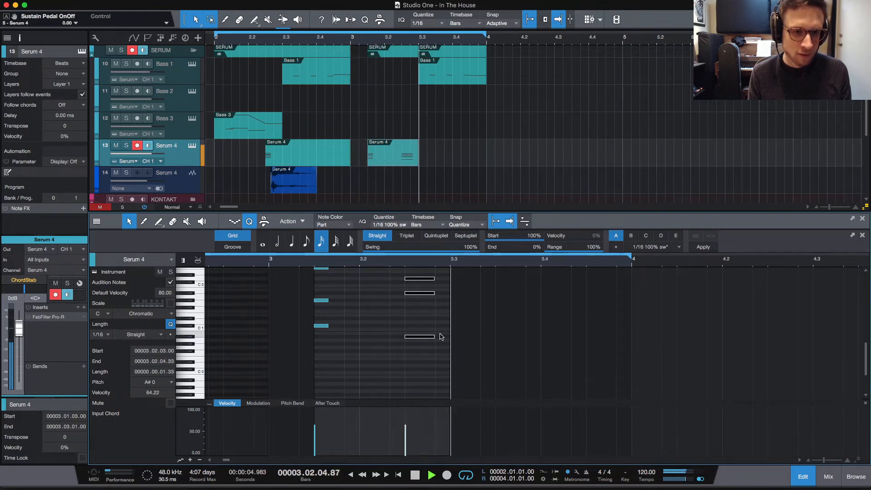
scroll(431, 329, "up", 5)
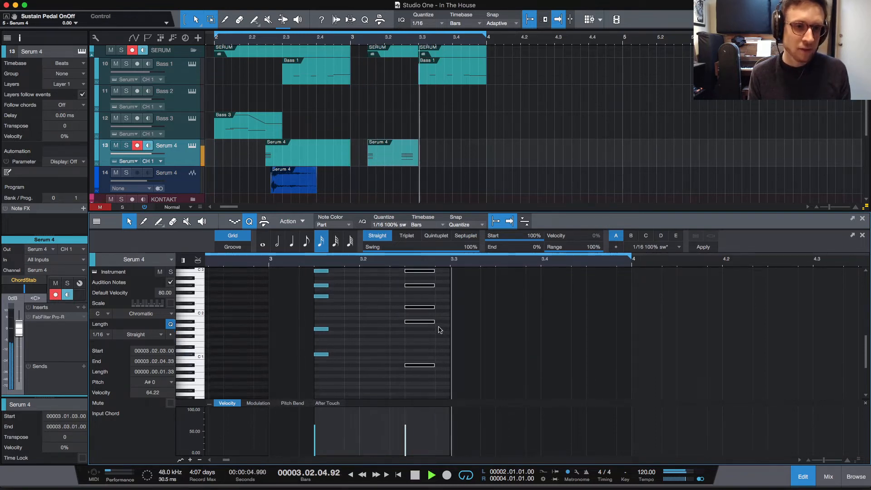
key("space")
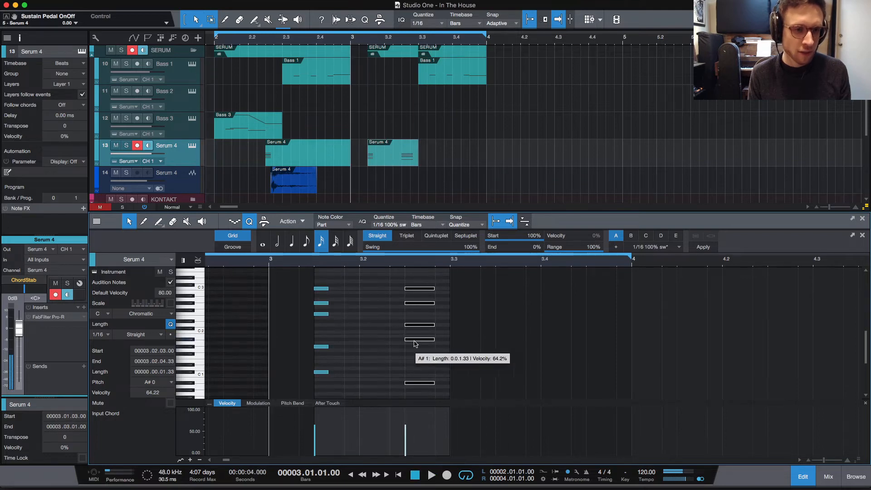
key("space")
key("space")
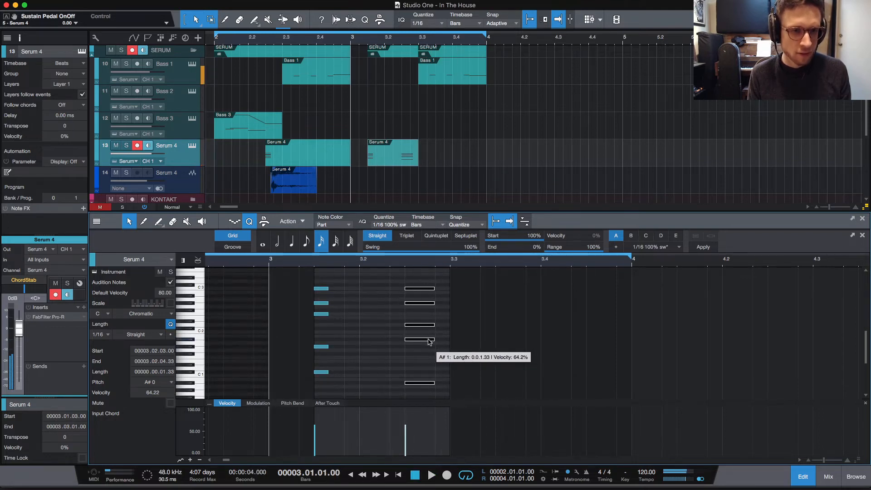
Raise the second chord's A# 1 note to G 2 and audition it from bar 3
left_click(425, 277)
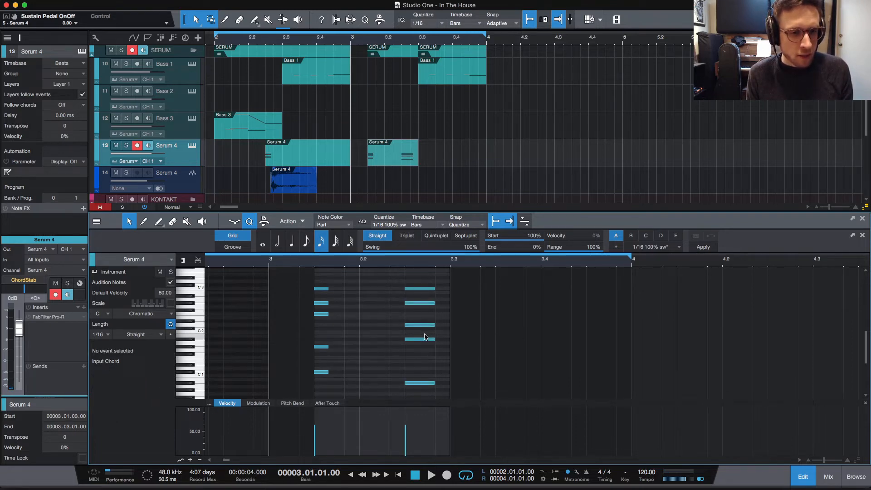
left_click_drag(425, 341, 425, 305)
key("space")
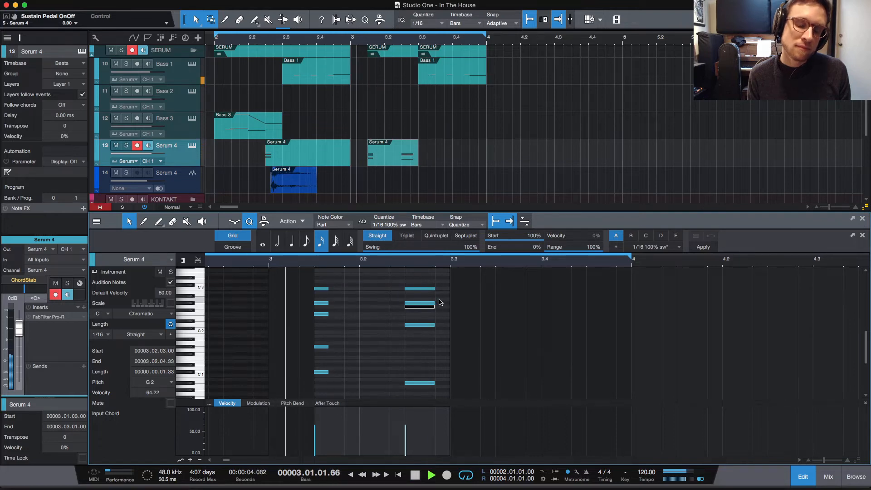
key("space")
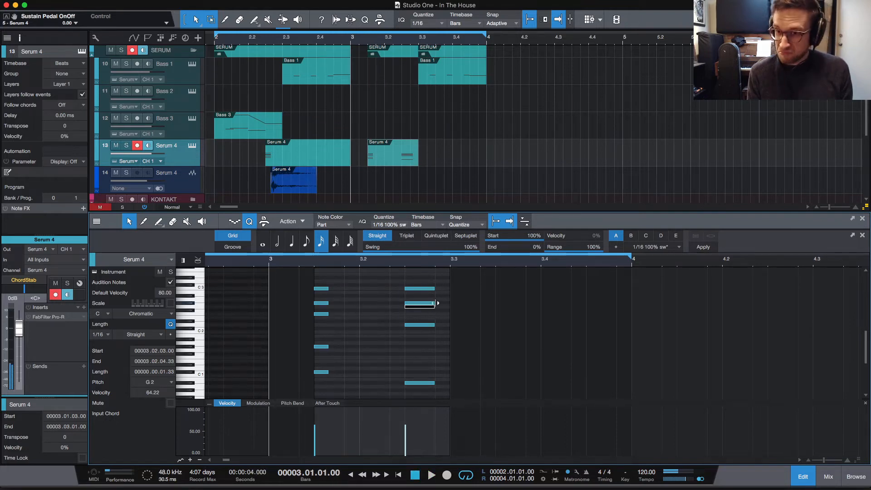
Try a short F 2 grace note at 3.2.3 leading into the G 2, which starts at 3.2.3.26, and audition it
mouse_move(435, 307)
left_mouse_down()
mouse_move(421, 309)
mouse_move(431, 310)
left_mouse_up()
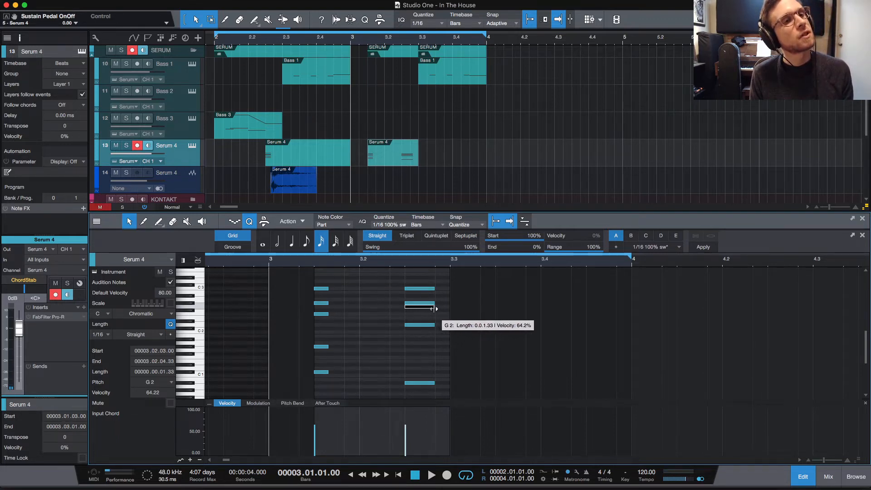
mouse_move(417, 307)
left_mouse_down()
mouse_move(421, 315)
mouse_move(411, 307)
left_mouse_up()
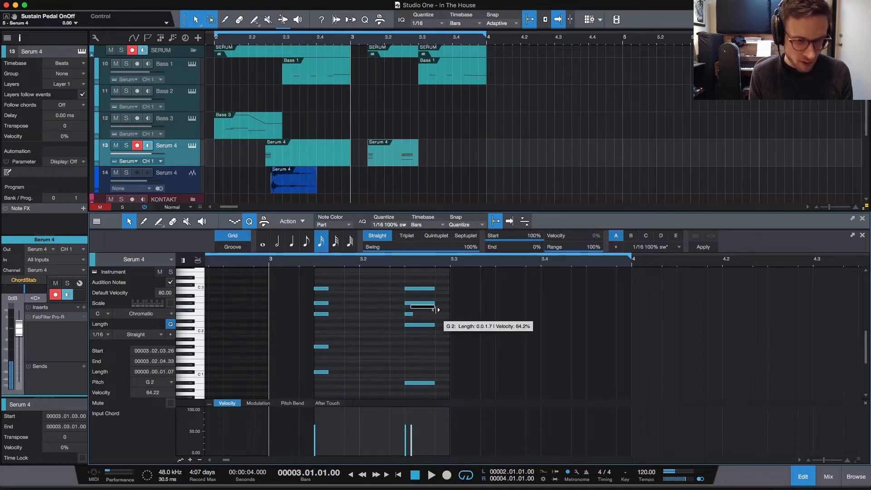
key("space")
key("space")
key("space")
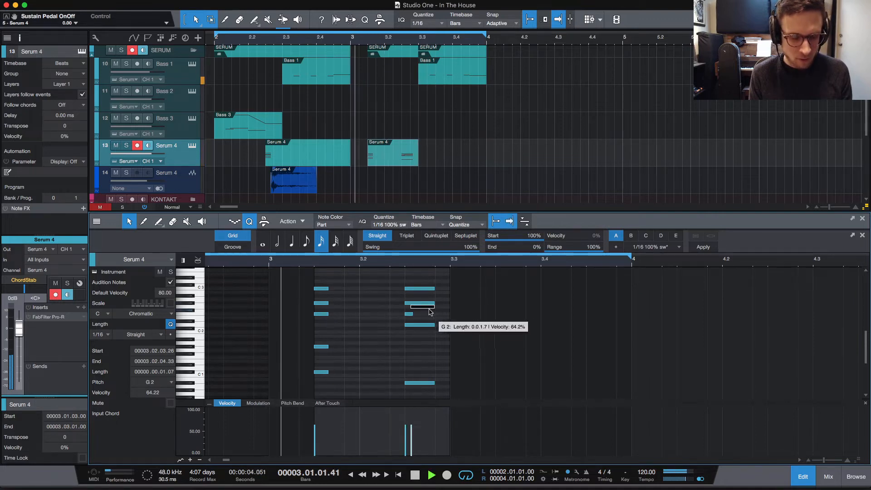
key("space")
Delay the G 2 to 3.2.3.58 with a longer F 2 before it, audition the slide, and undo both grace-note edits
left_click_drag(413, 314, 418, 307)
key("space")
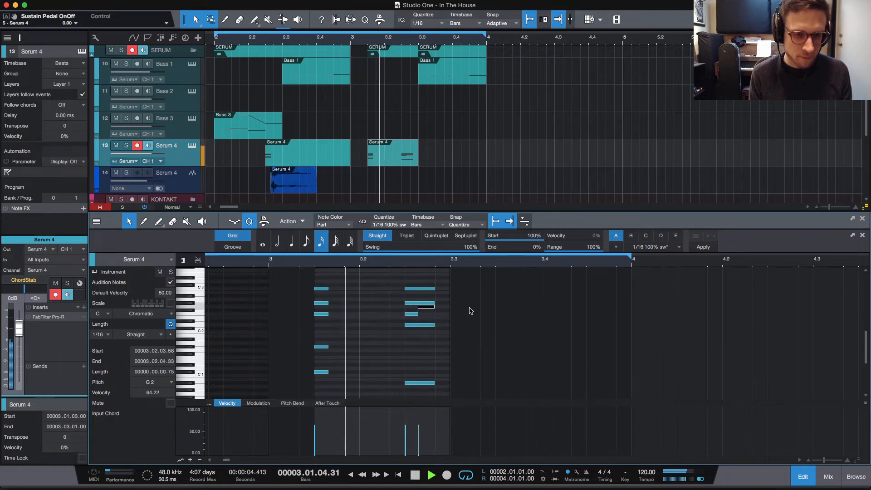
key("space")
key("space")
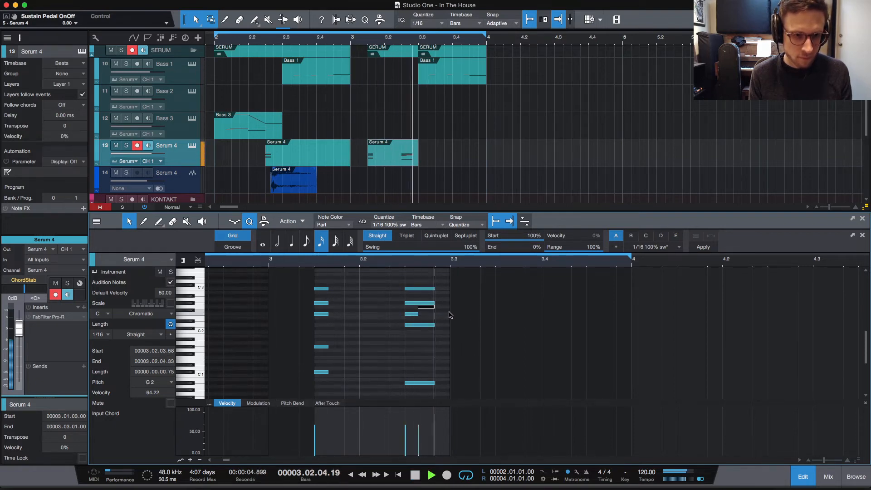
key("space")
key("space")
key("space")
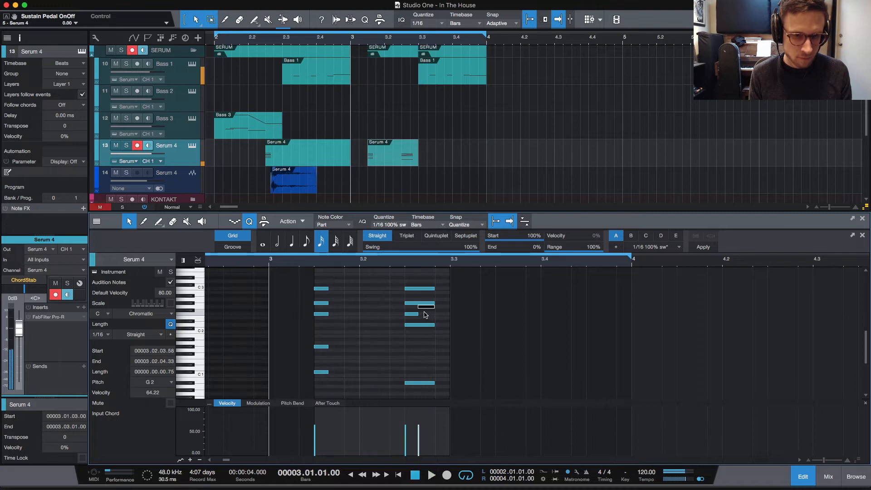
key("ctrl+z")
key("ctrl+z")
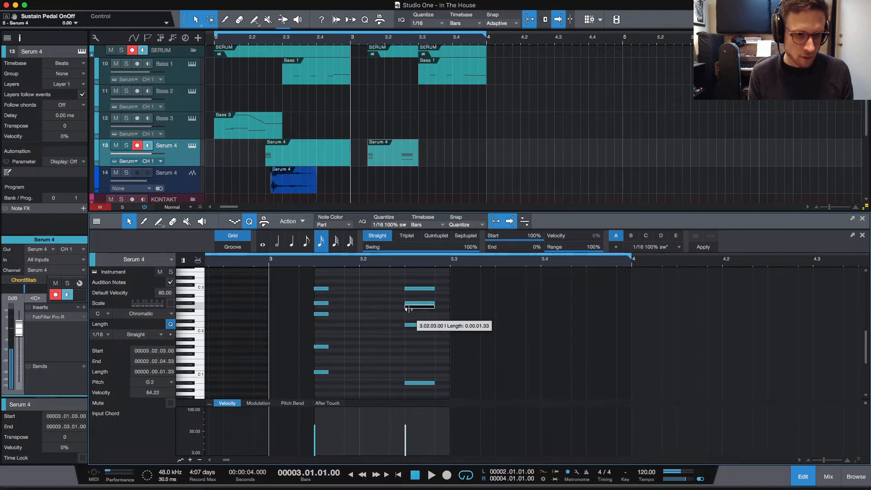
Try raising the second chord's D 2 to D 4 and its G 2 to G 3, and audition the wider voicing
scroll(421, 332, "up", 3)
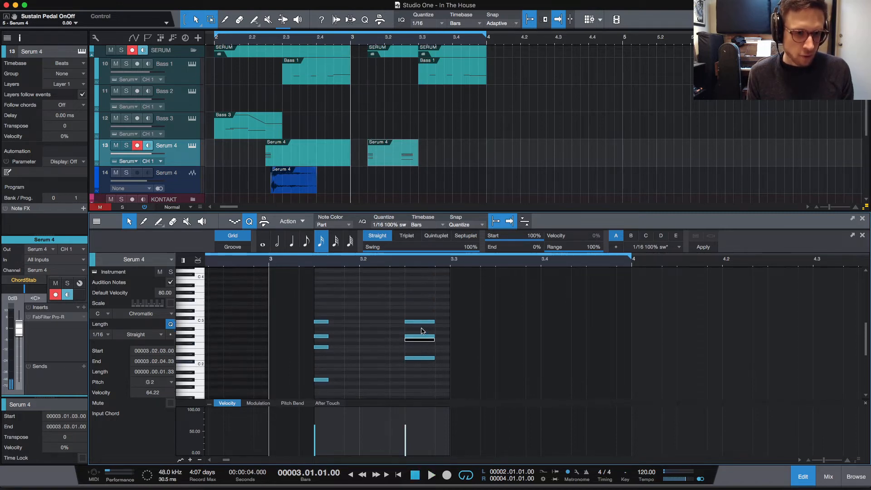
scroll(436, 329, "down", 2)
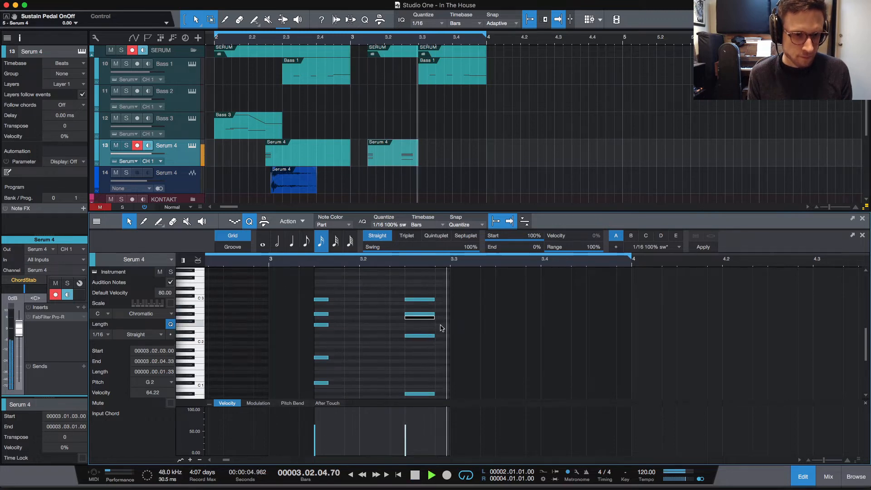
key("space")
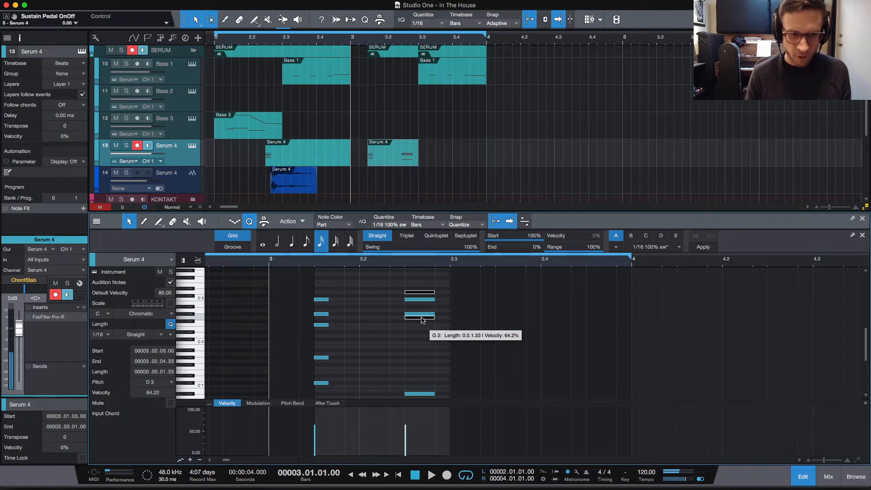
key("shift+Up")
scroll(433, 331, "up", 3)
key("space")
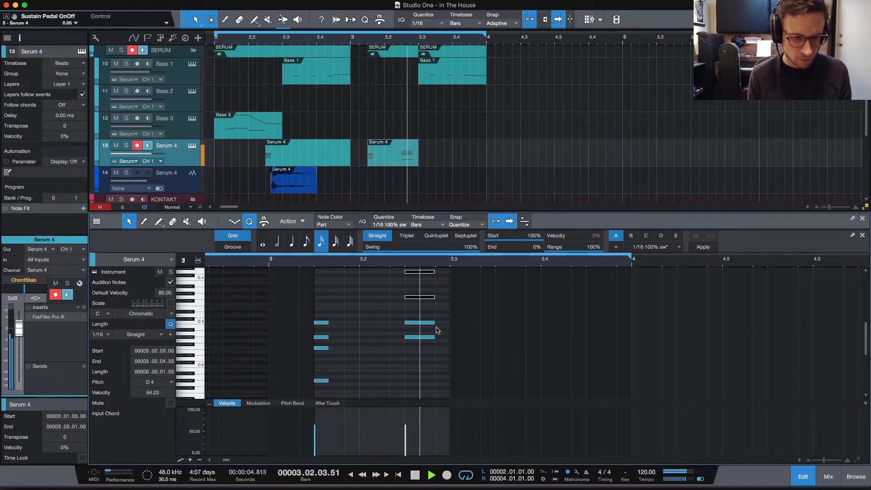
key("space")
Lower the second chord's D 4 note to D 3 and audition it from bar 3
left_click(425, 284)
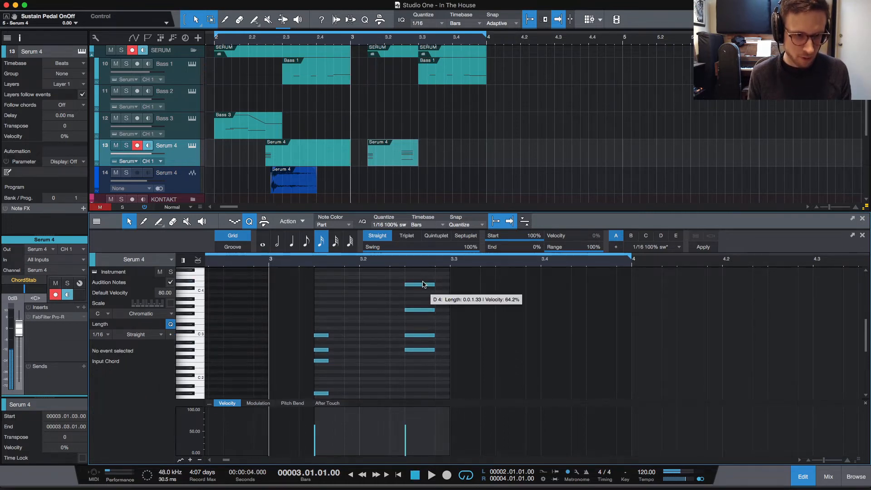
key("space")
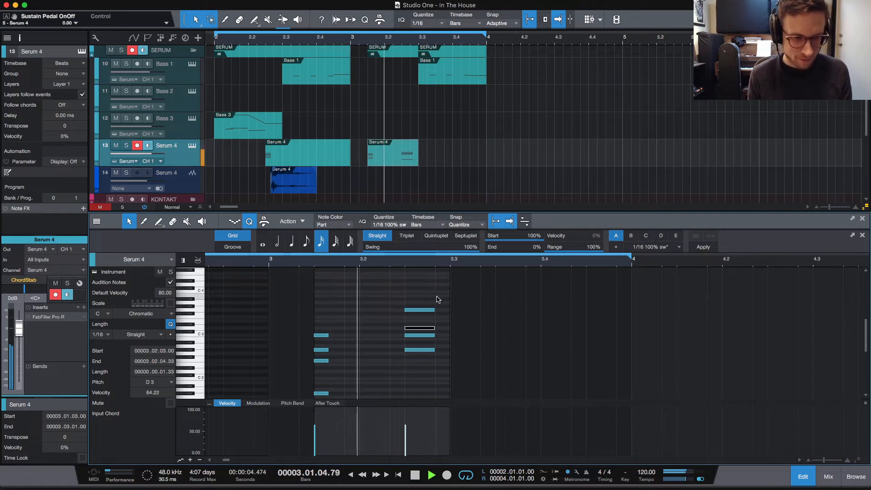
key("space")
key("space")
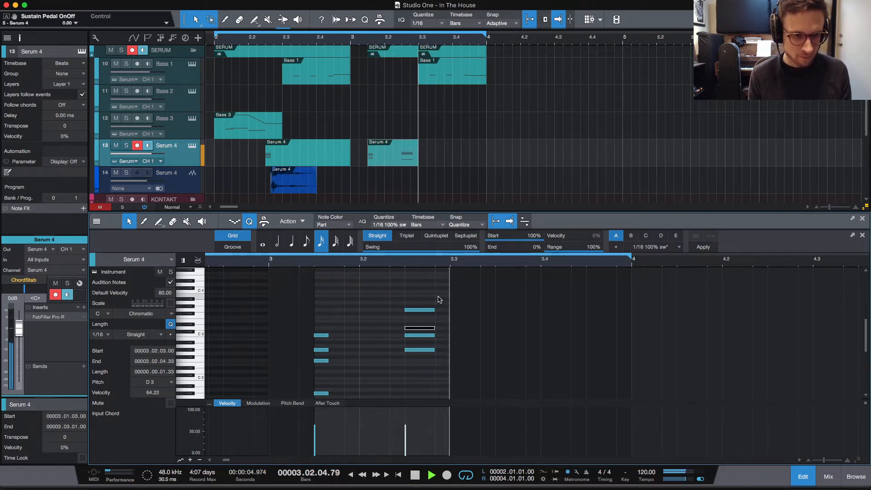
Lower the second chord's D 3 and G 3 notes an octave to D 2 and G 2, and audition the chord
key("space")
key("space")
key("space")
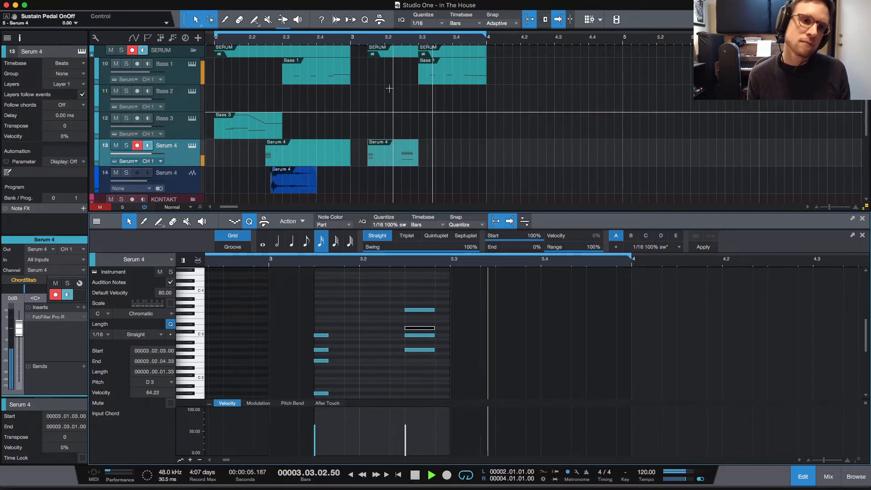
key("space")
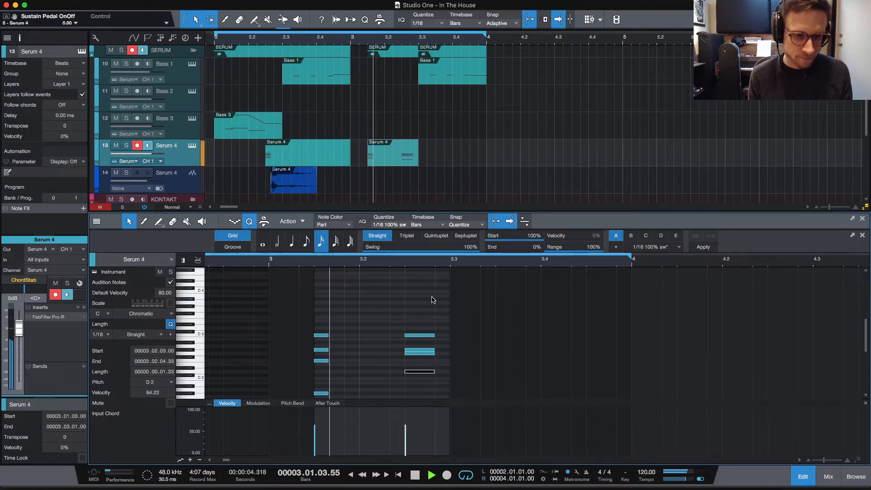
key("space")
key("space")
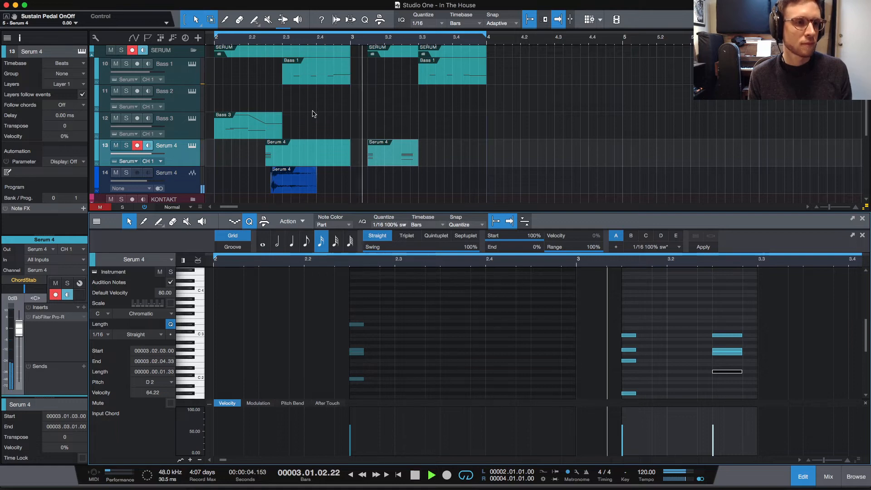
Return playback to bar 2, look over the Serum, HouseThing and drum tracks, and play the two-bar loop
key("space")
left_click(214, 40)
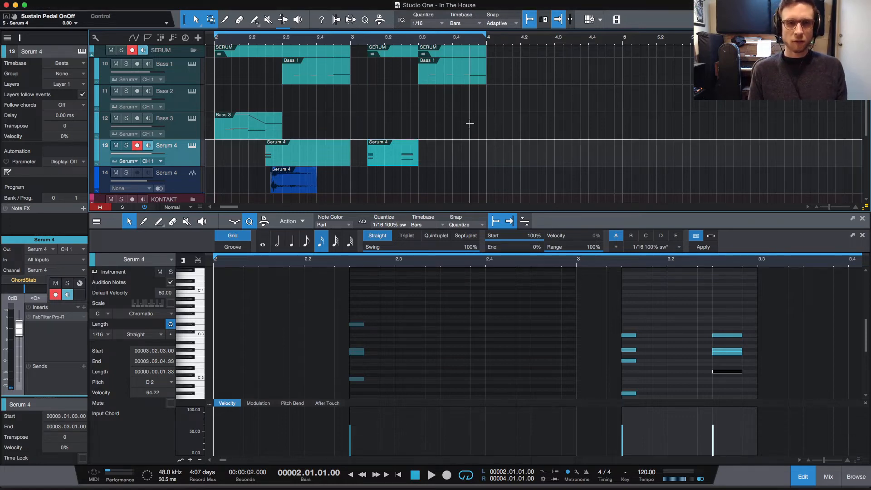
scroll(448, 126, "down", 3)
scroll(448, 126, "down", 3)
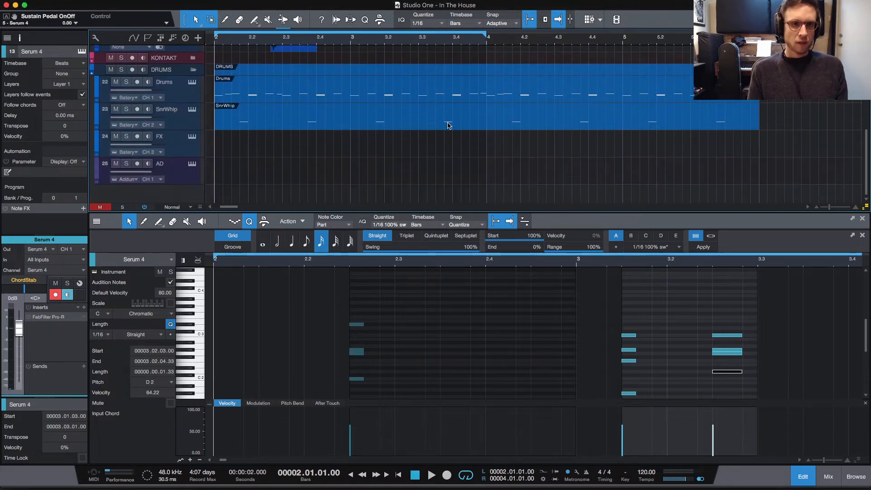
scroll(448, 124, "up", 8)
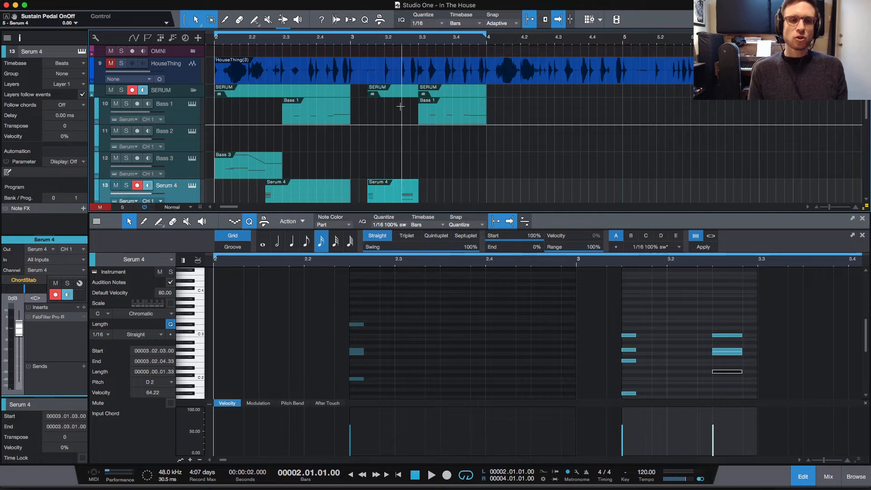
scroll(454, 166, "down", 1)
scroll(447, 160, "down", 1)
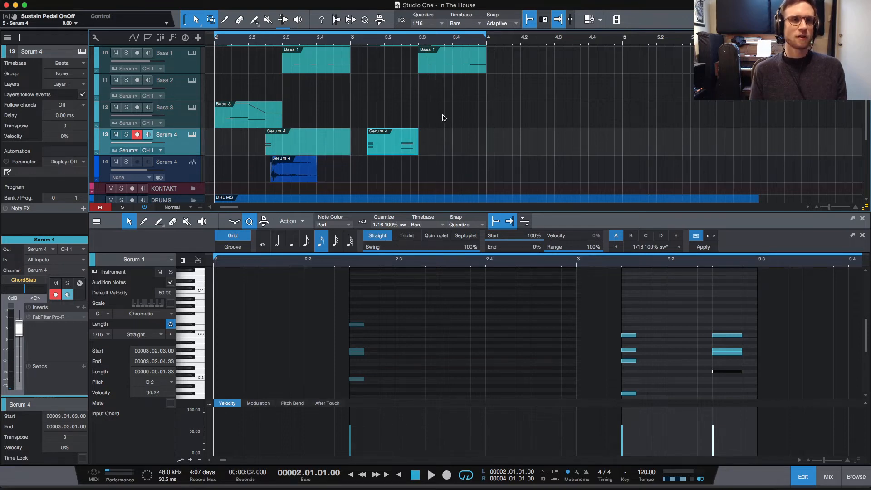
scroll(422, 86, "down", 1)
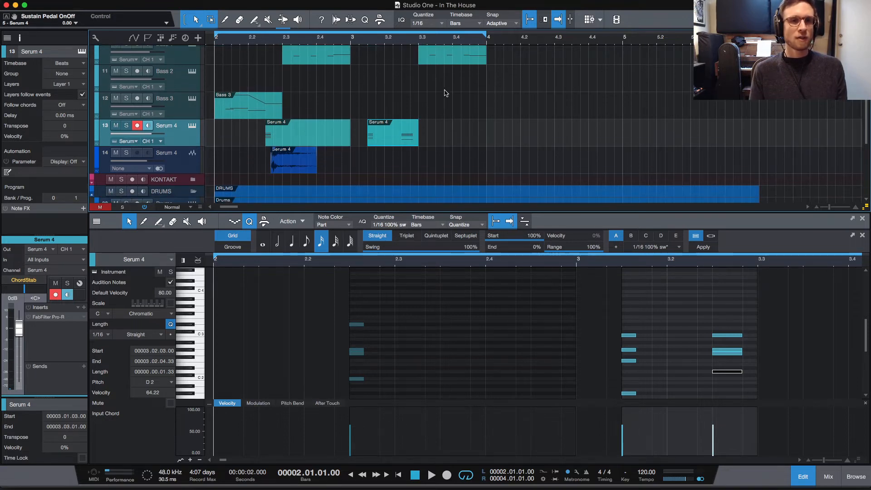
scroll(445, 93, "down", 1)
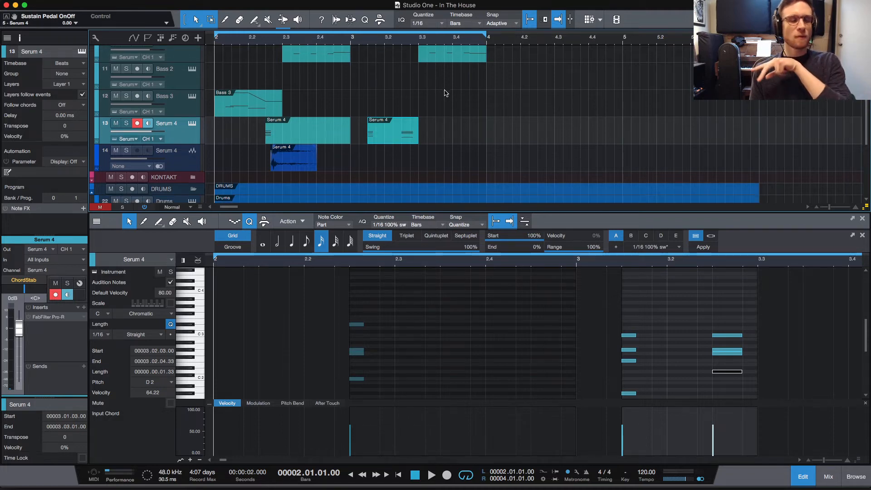
scroll(444, 93, "up", 4)
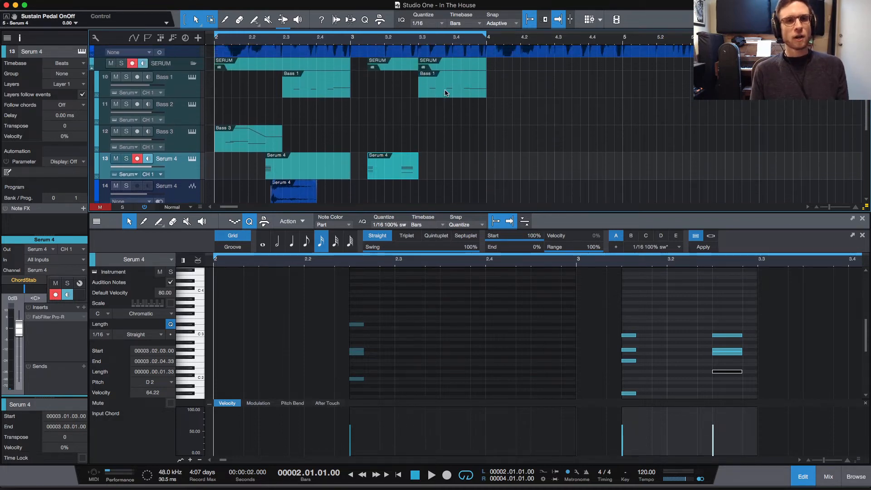
scroll(454, 118, "up", 2)
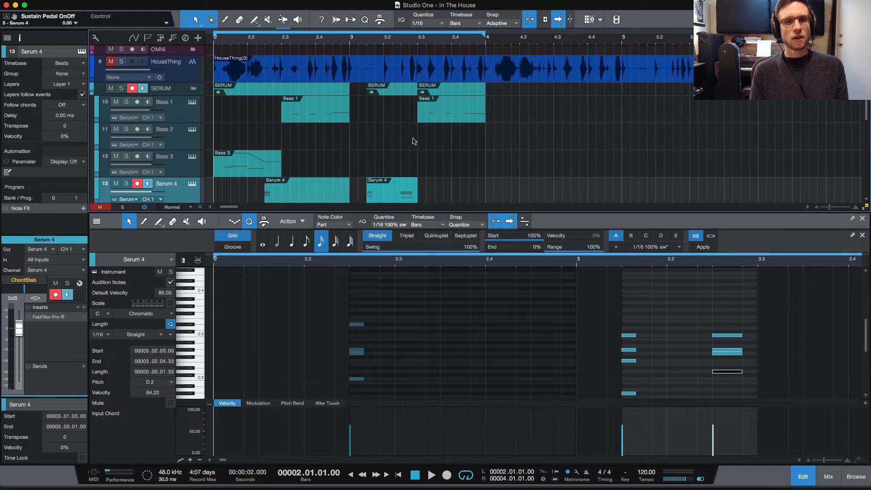
scroll(440, 116, "down", 4)
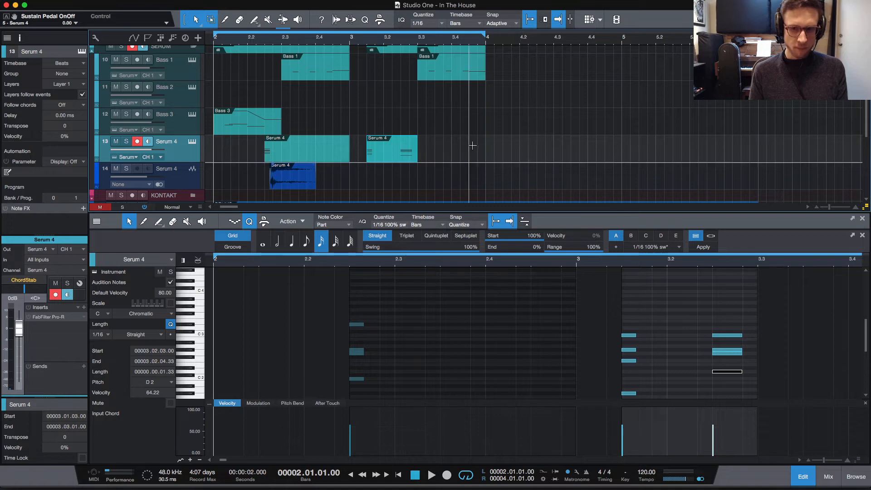
key("space")
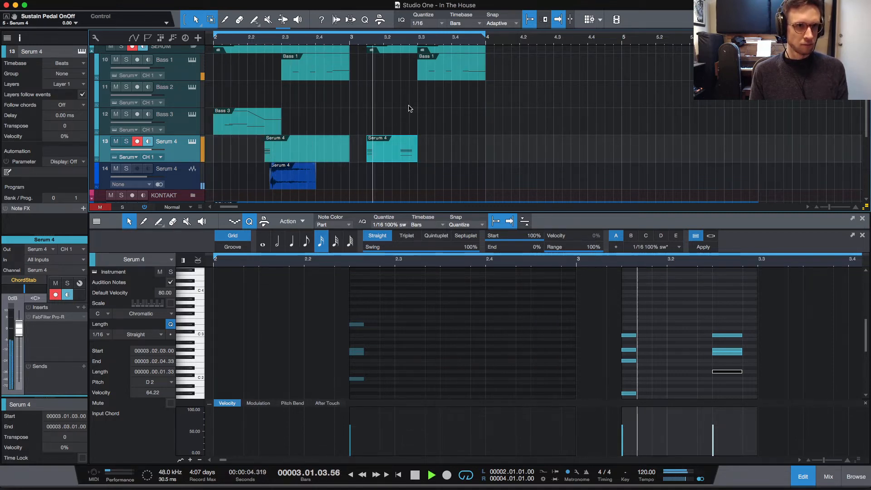
Play the two-bar loop from bar 2 several times to check the Serum 4 stabs against the bass parts
key("space")
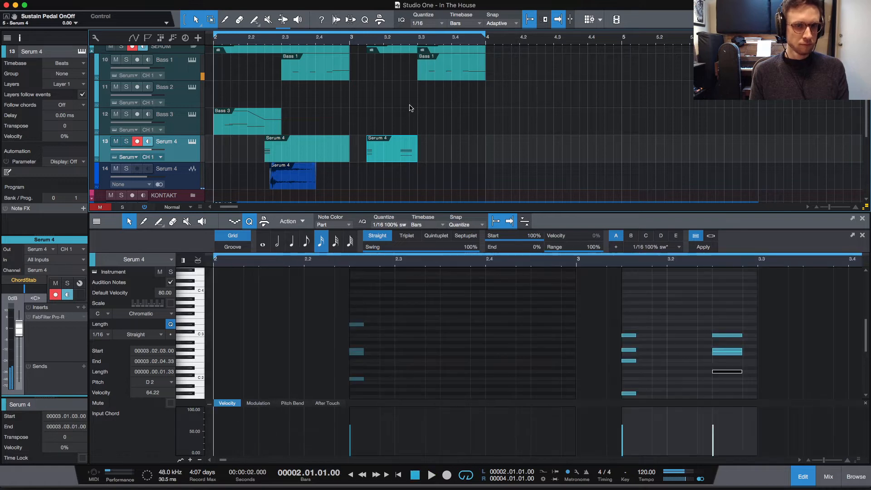
key("space")
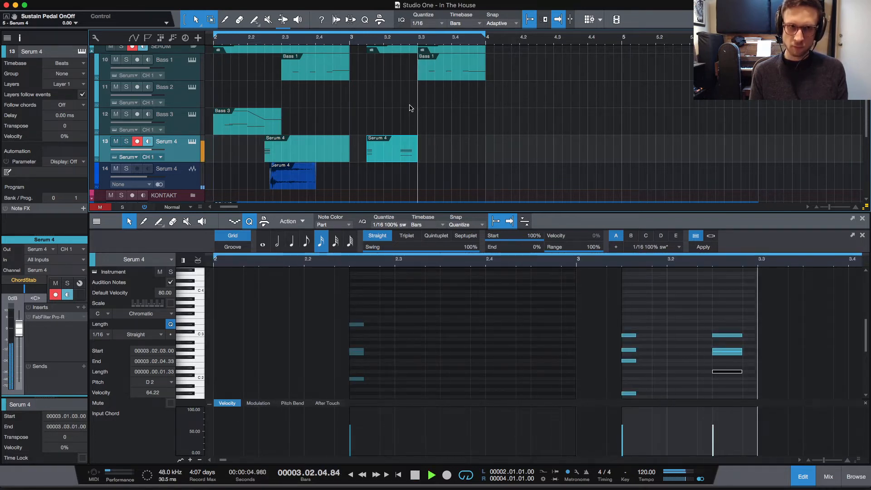
key("space")
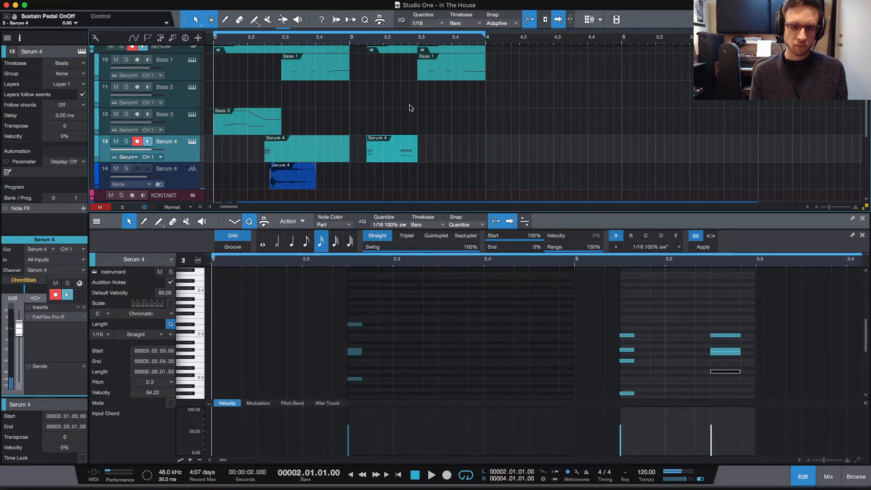
key("space")
key("space")
key("space")
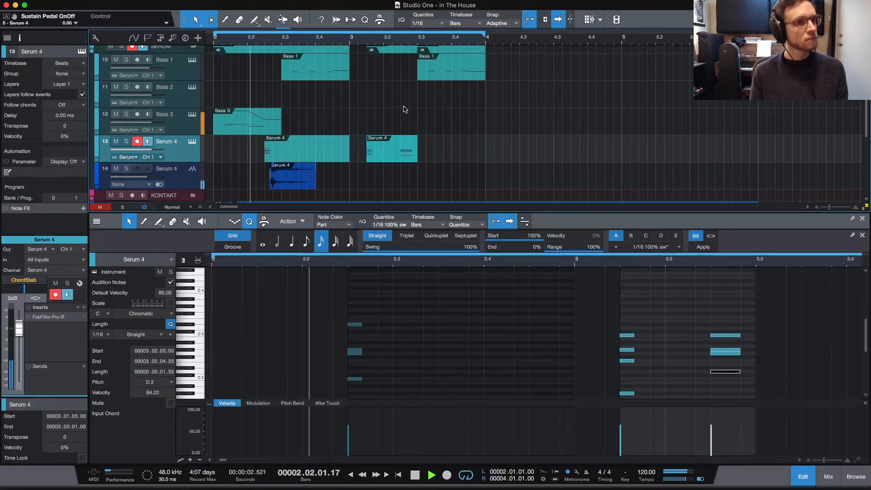
key("space")
key("space")
key("space")
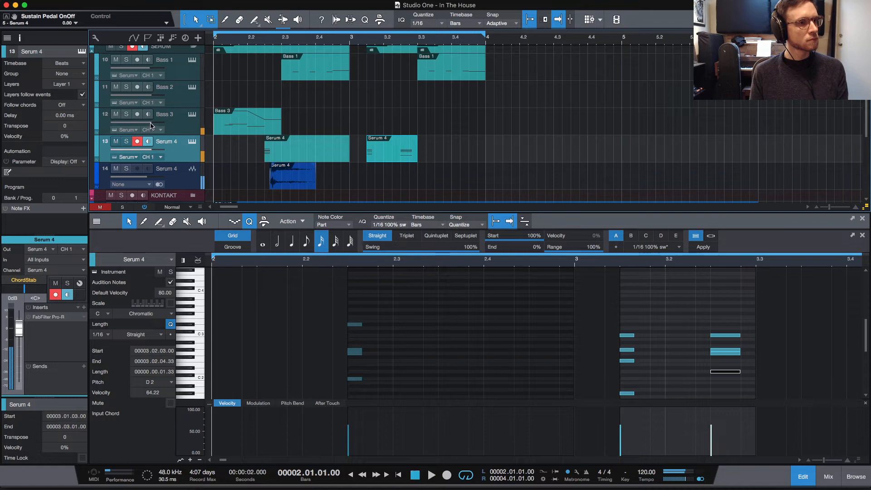
Raise the Bass 3 track's volume to +1.6 dB and audition the loop from bar 2
left_click_drag(151, 129, 157, 125)
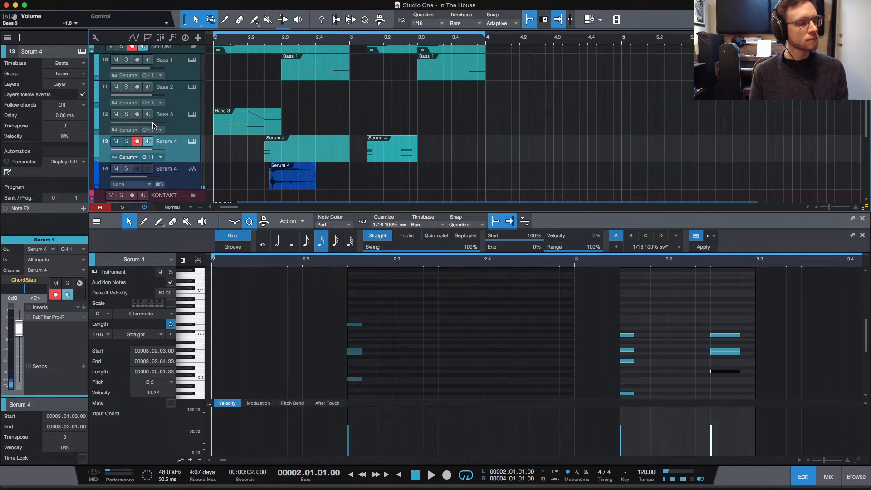
key("space")
key("space")
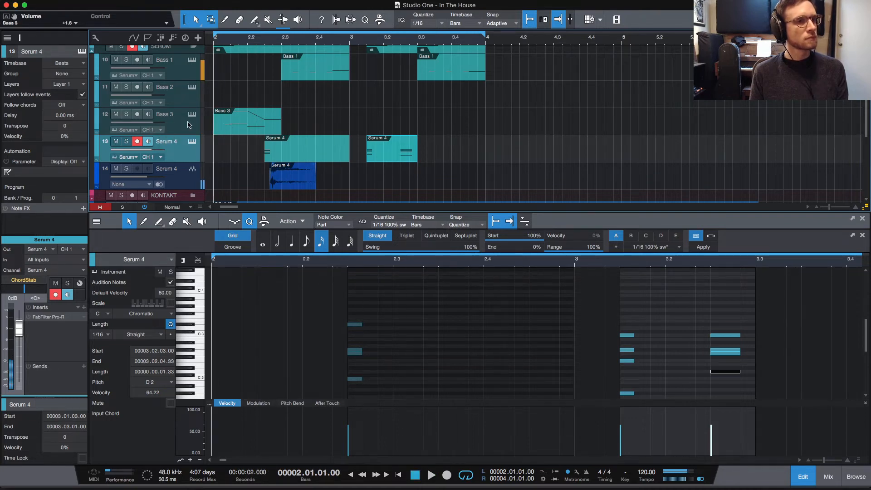
key("space")
key("space")
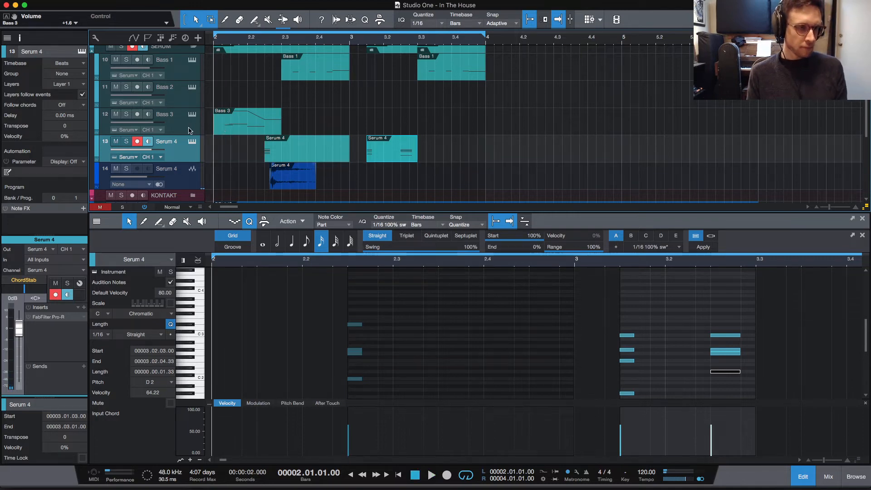
Open the Serum instrument on the Bass 3 track and review its oscillator and effects settings
left_click(189, 130)
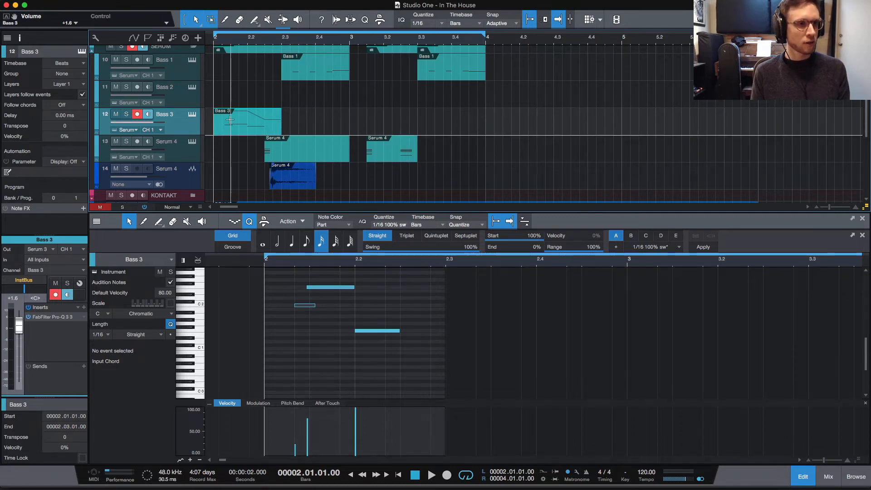
left_click(192, 114)
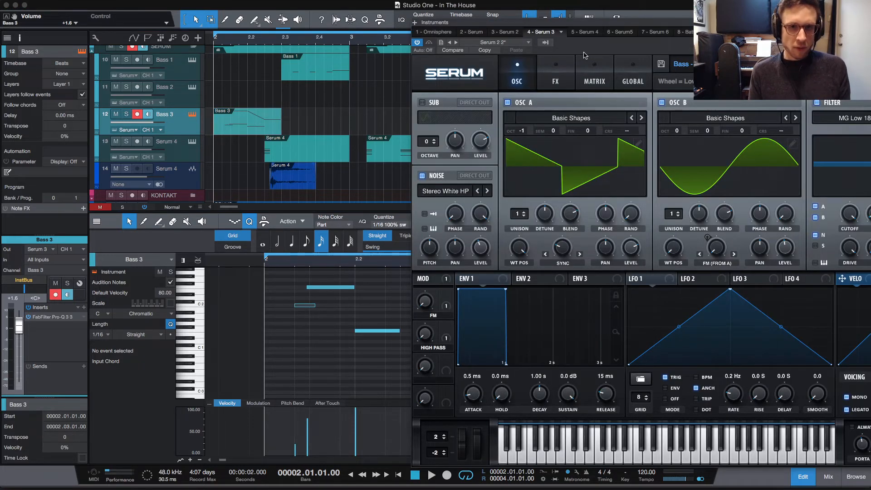
left_click_drag(615, 26, 439, 20)
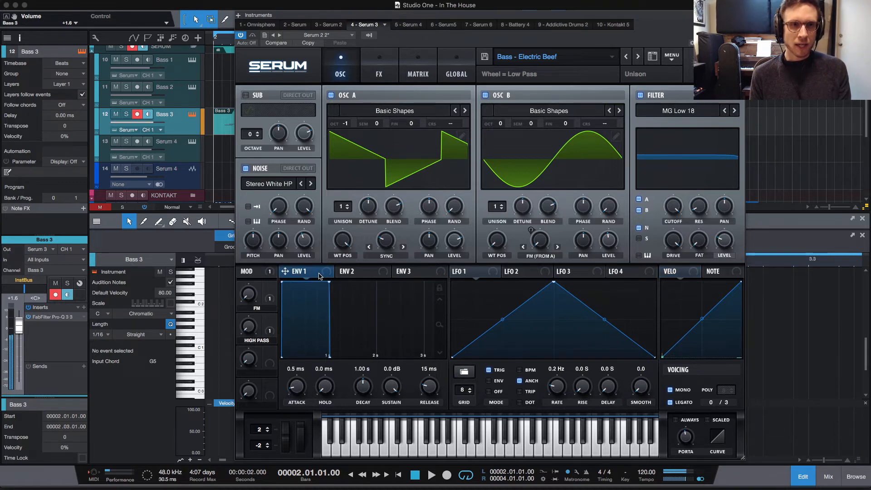
left_click(381, 74)
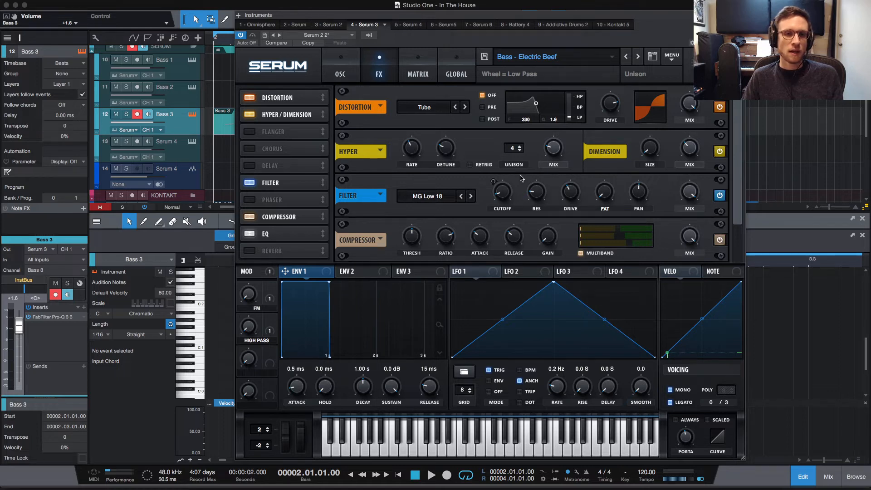
left_click(342, 76)
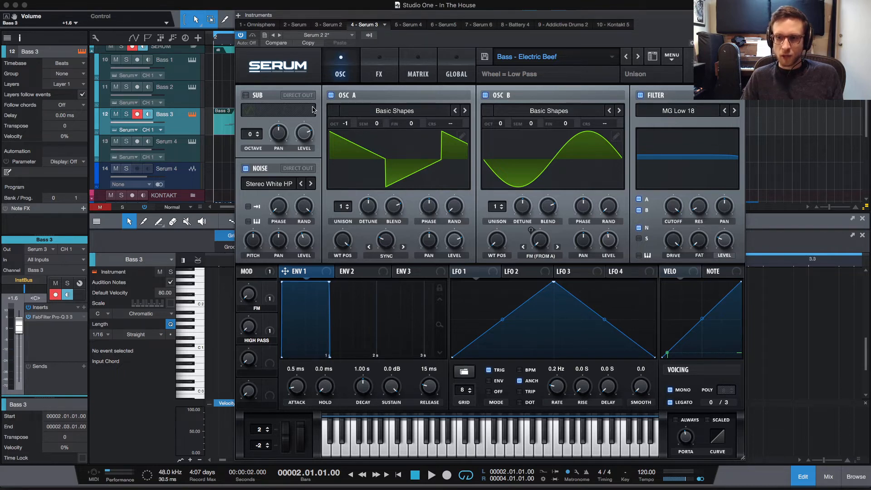
Try the Promethium skin on Serum and switch back to the Default skin
left_click(289, 69)
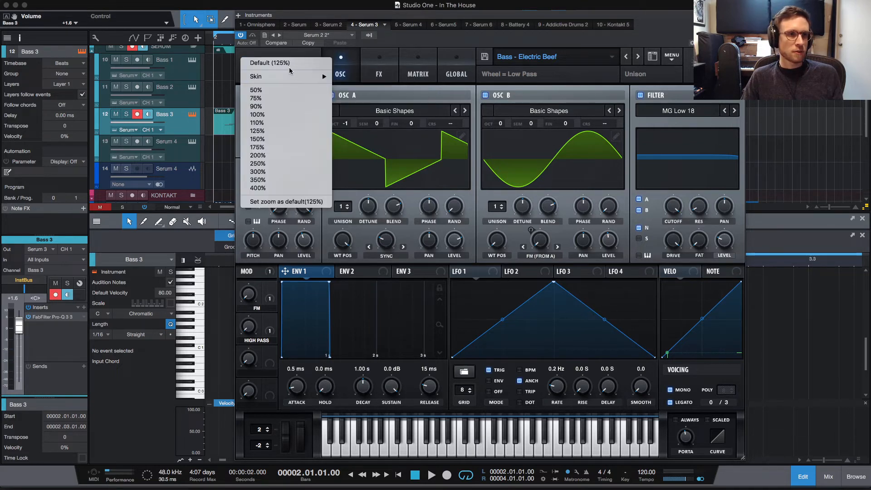
mouse_move(299, 77)
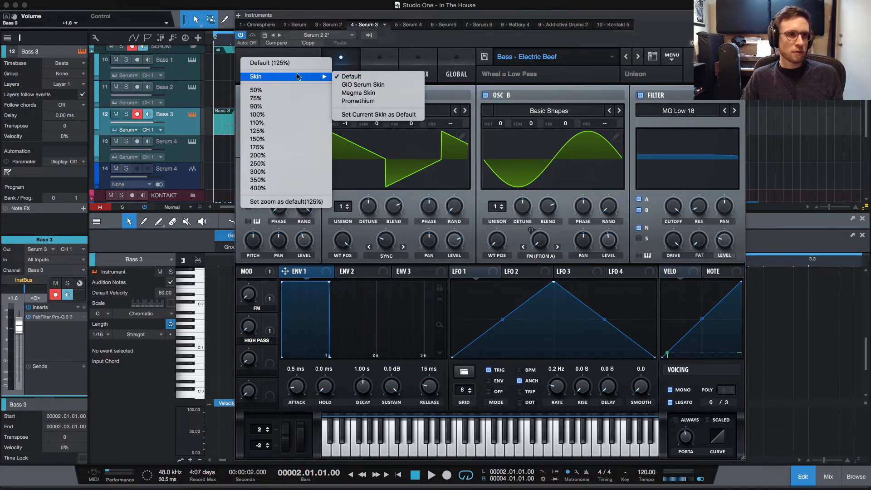
left_click(399, 105)
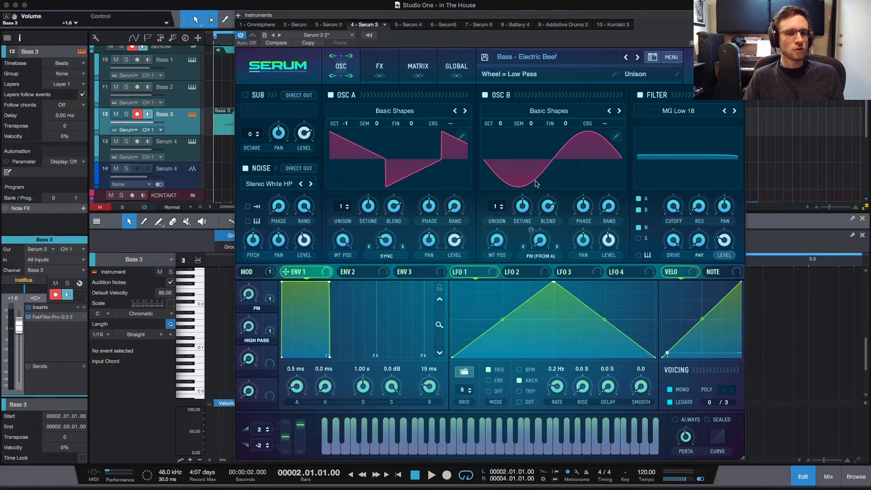
left_click(285, 62)
mouse_move(291, 77)
left_click(363, 77)
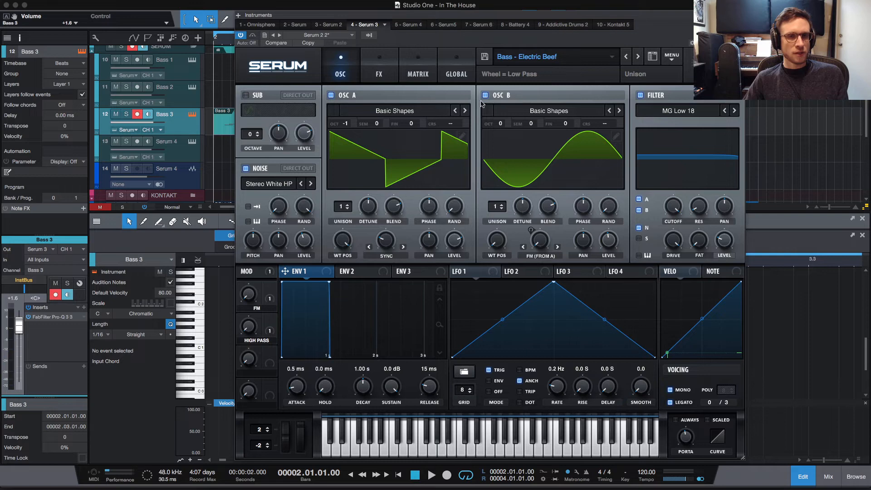
Reshape LFO 1 into a steep falling curve starting at its peak, set it to ENV mode and raise its rate to 17.6 Hz
left_click(485, 274)
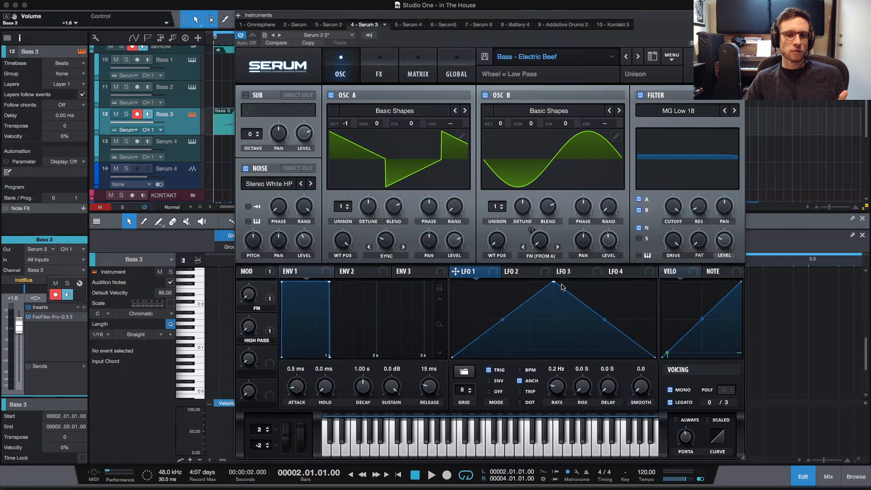
left_click_drag(554, 283, 453, 281)
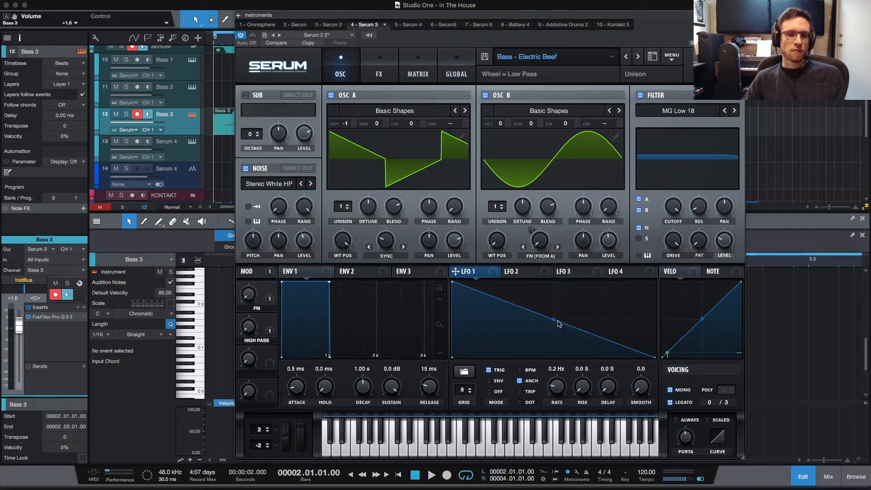
left_click_drag(559, 324, 548, 338)
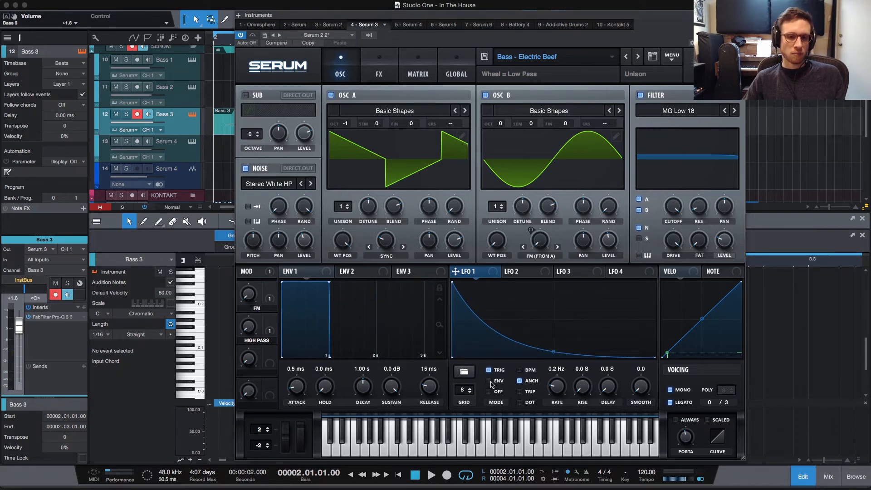
left_click(492, 382)
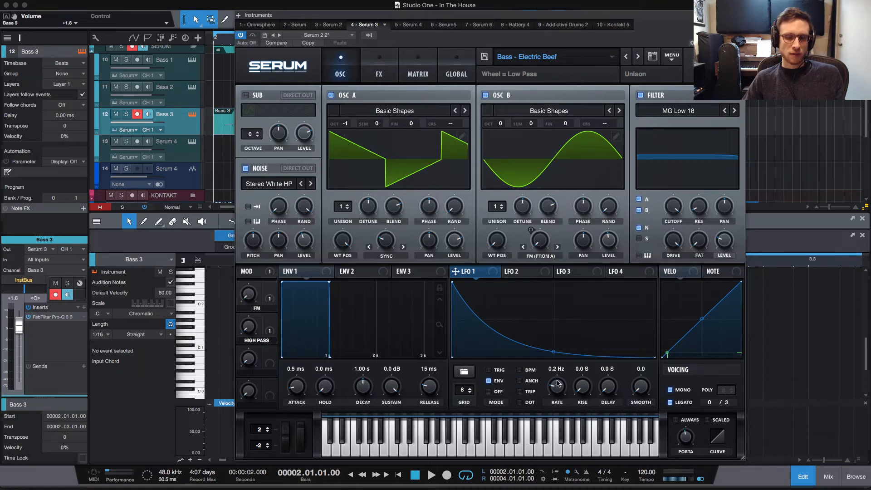
left_click_drag(559, 385, 575, 359)
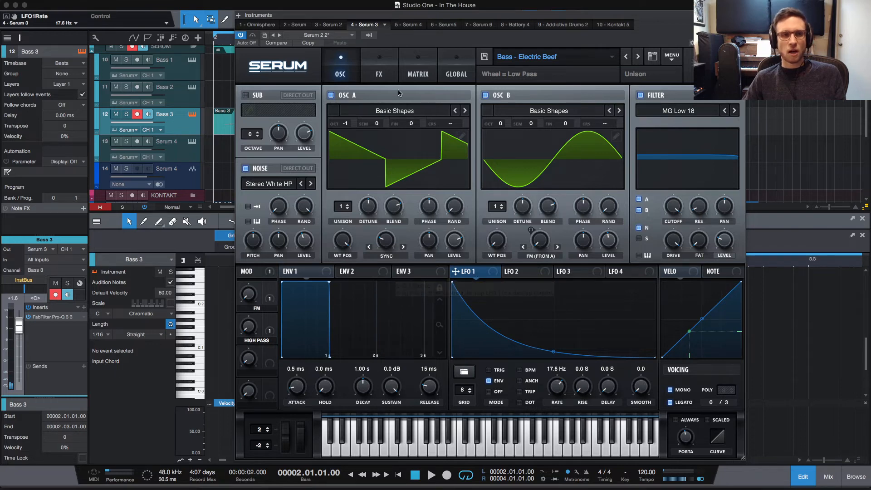
Add a modulation matrix row routing LFO 1 to the global Mast.Tun destination with a positive amount of about 244
left_click(417, 74)
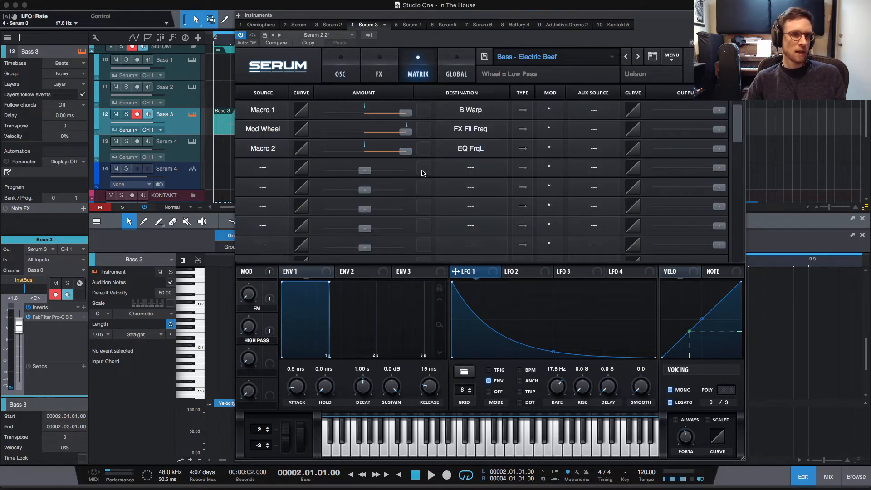
left_click(263, 169)
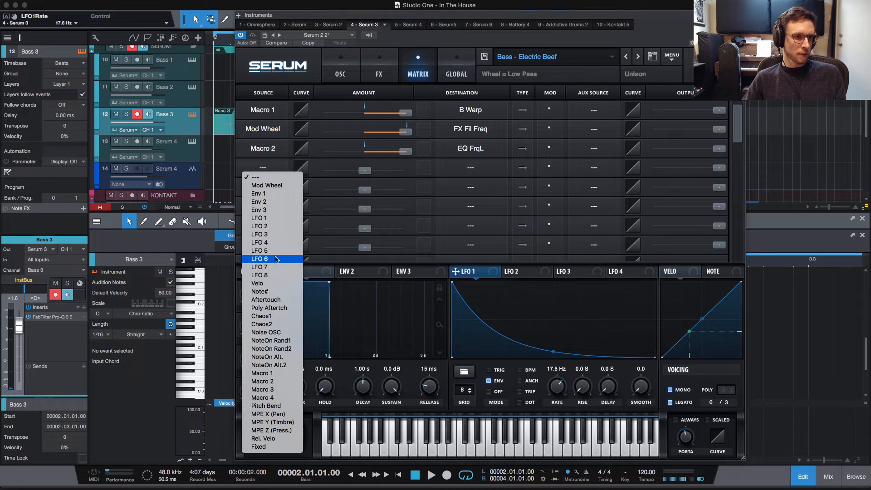
left_click(268, 218)
left_click(470, 168)
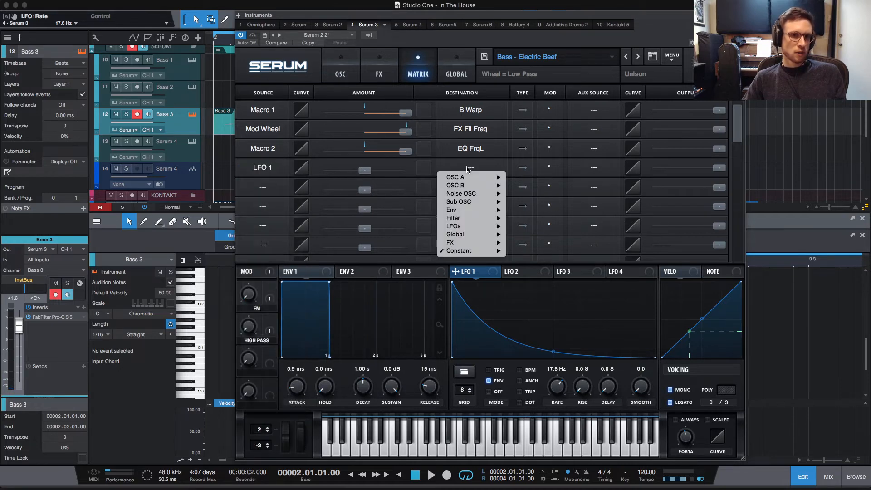
mouse_move(489, 239)
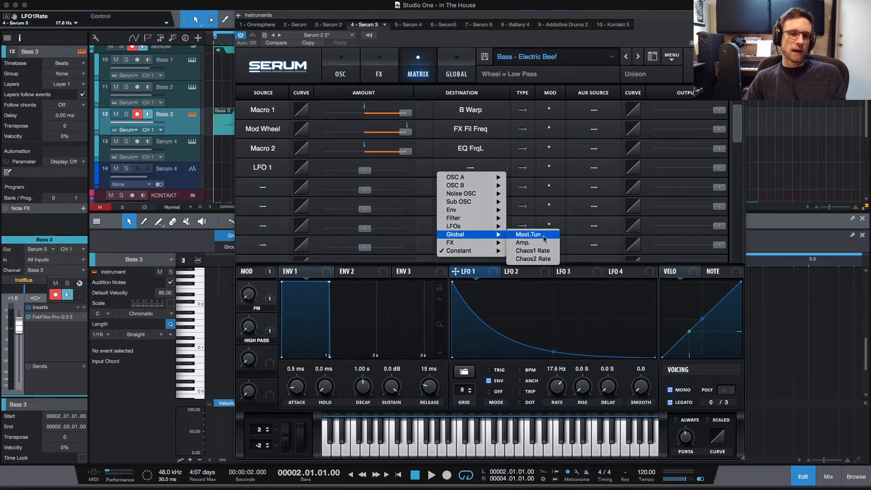
left_click(545, 240)
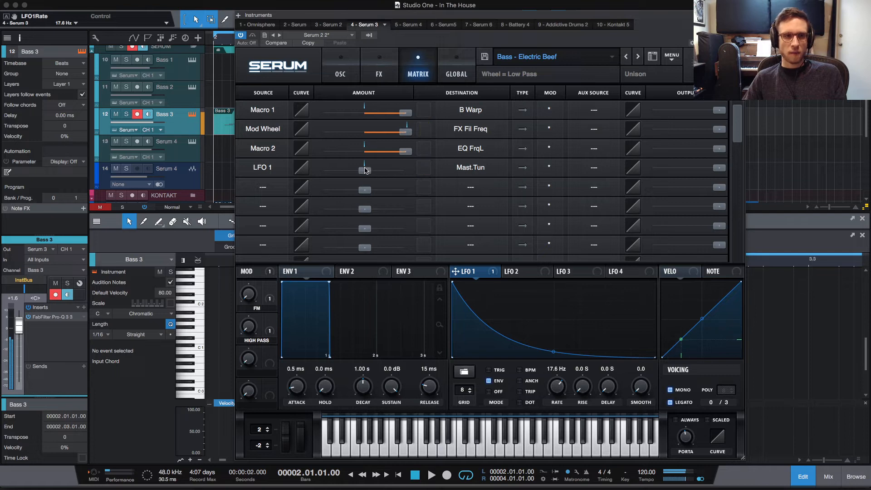
left_click_drag(367, 171, 393, 173)
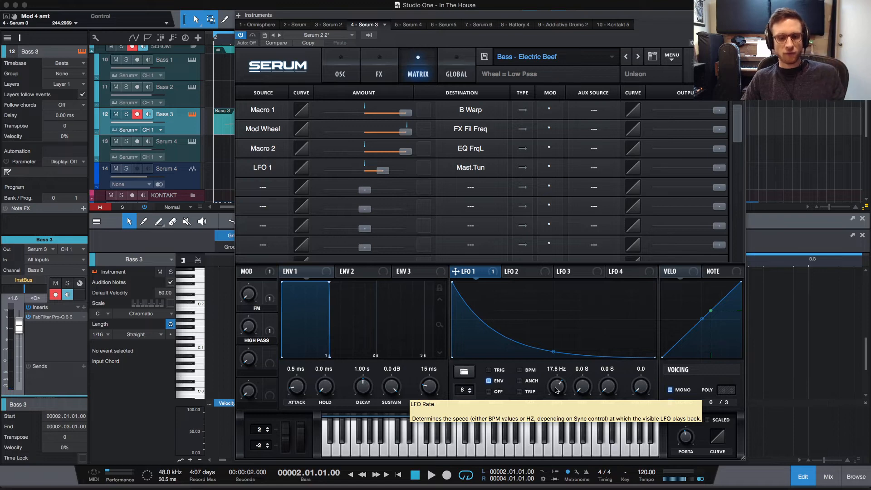
Set LFO 1's rate to 15.1 Hz and audition the pitch drop in the loop
mouse_move(556, 389)
left_mouse_down()
mouse_move(557, 410)
mouse_move(559, 394)
left_mouse_up()
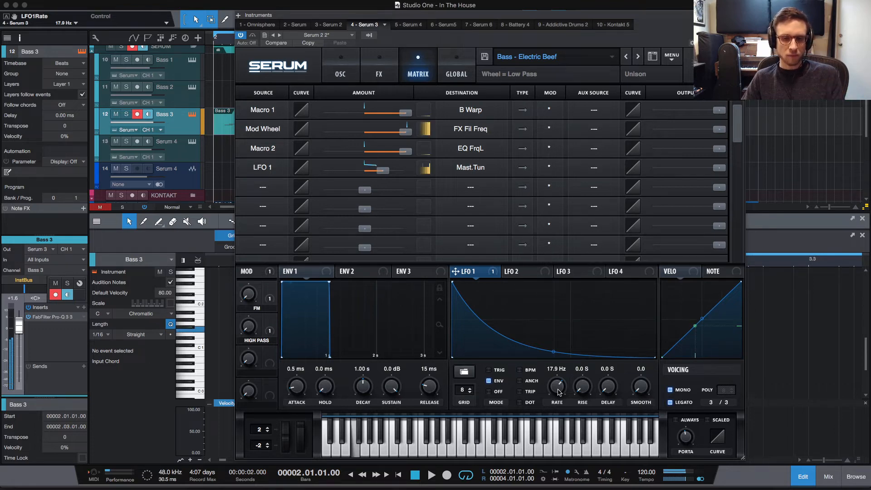
left_click_drag(559, 393, 557, 399)
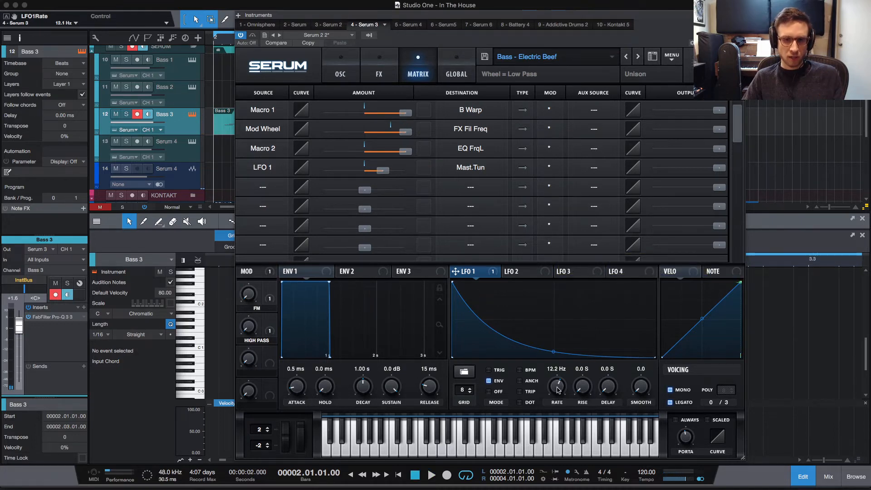
scroll(559, 386, "up", 2)
key("space")
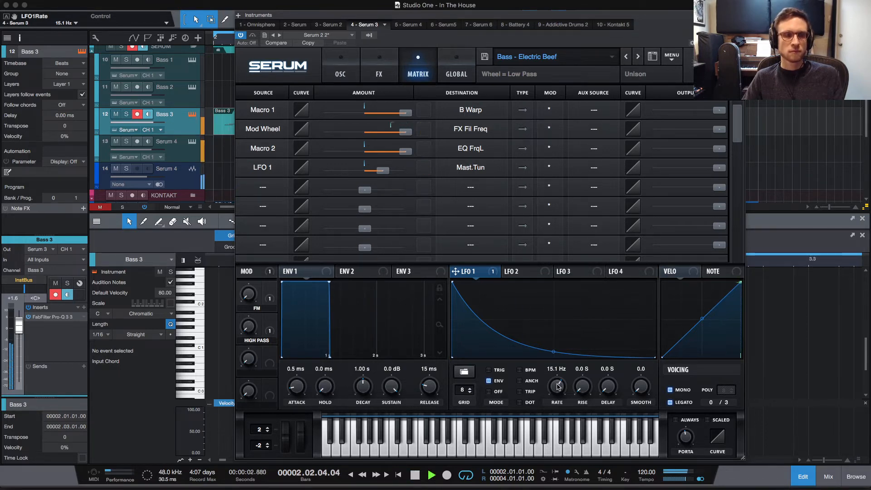
key("space")
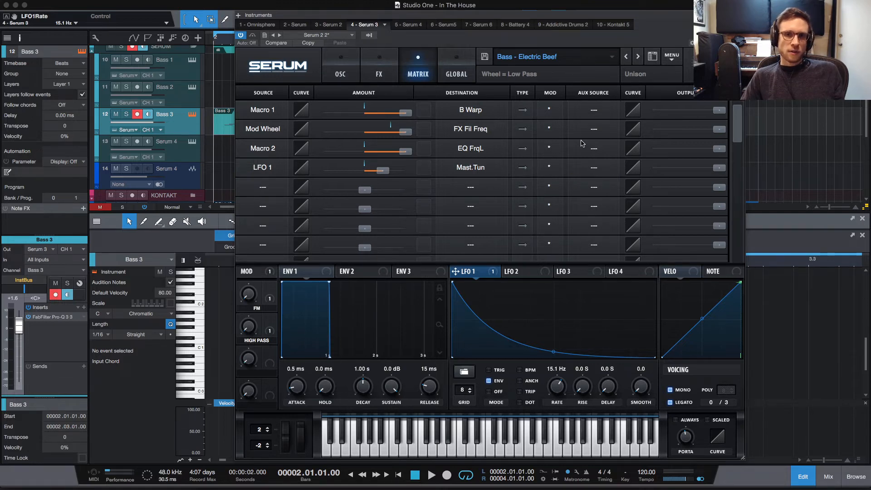
Assign Macro 3 as the aux source of the LFO 1 to Mast.Tun row and rename that macro ATTACK
left_click(594, 167)
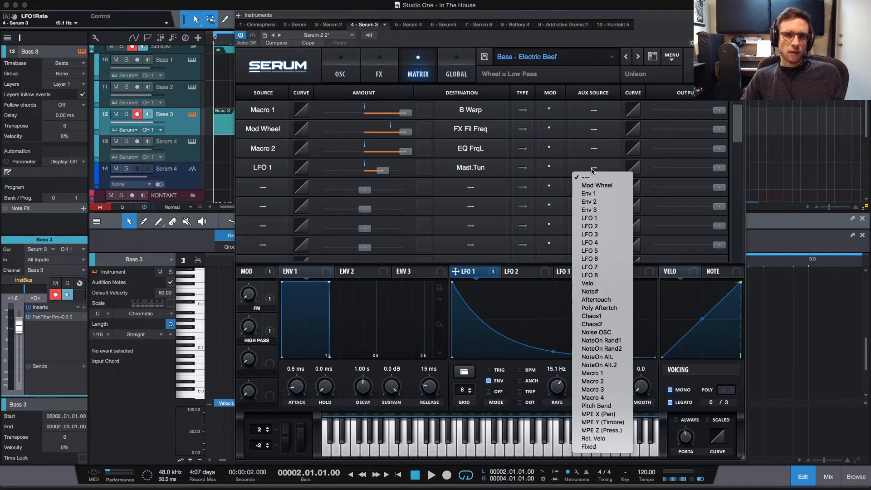
left_click(601, 373)
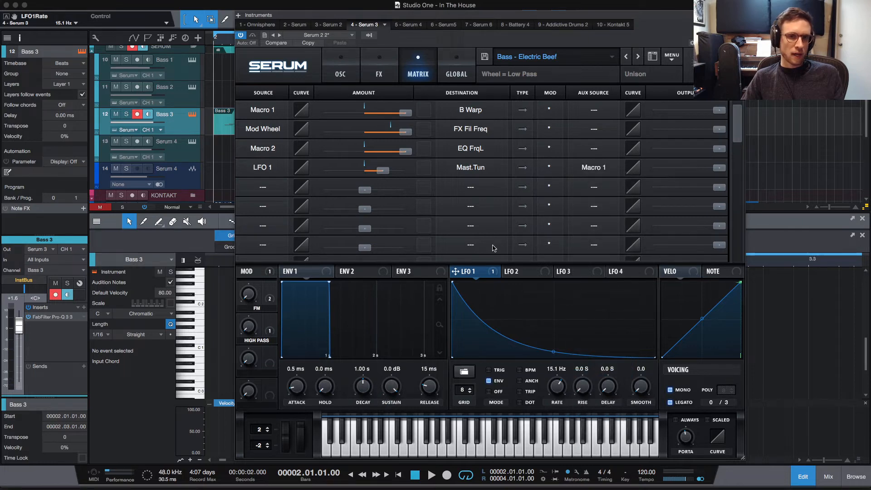
left_click(602, 168)
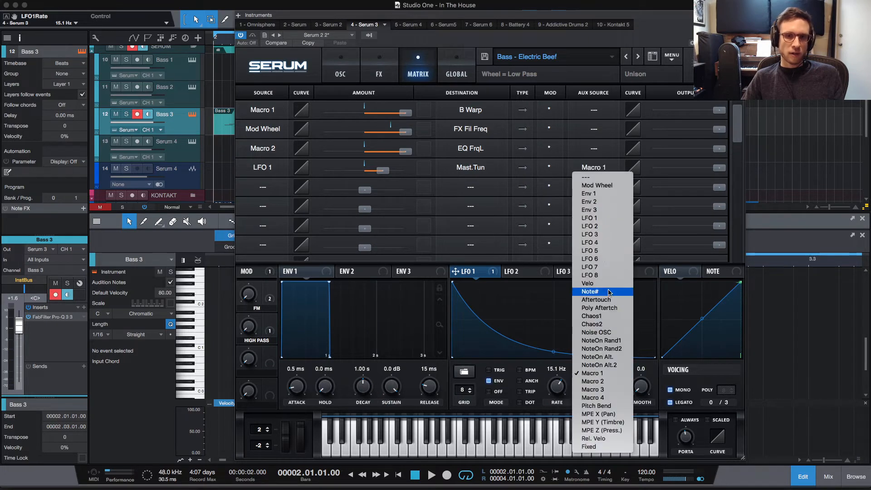
left_click(608, 391)
double_click(257, 373)
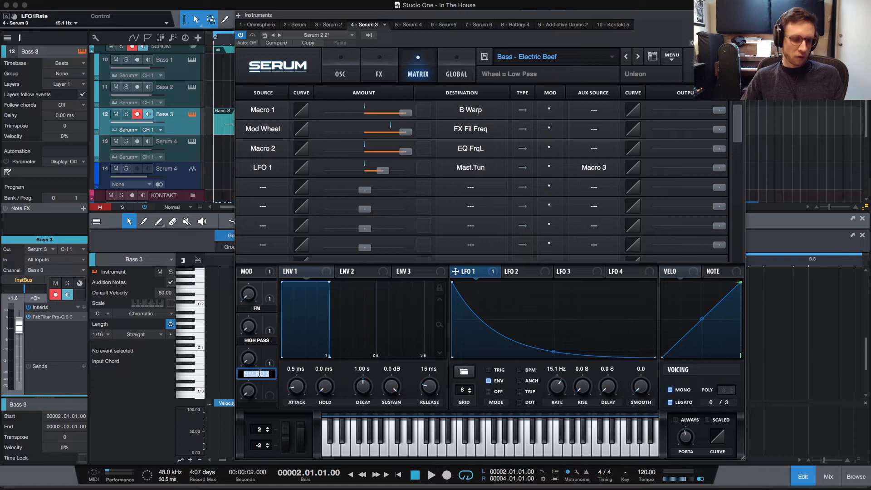
key("Return")
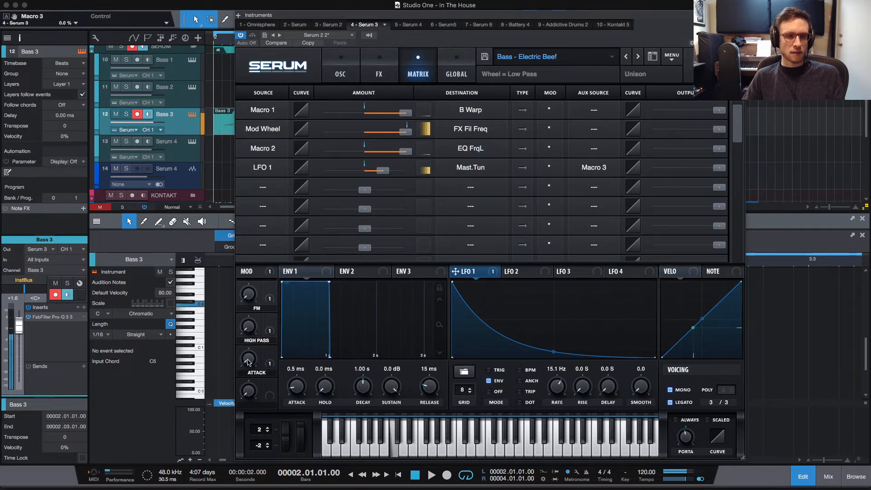
Raise the ATTACK macro to 100% and audition the pitch drop in the loop
mouse_move(249, 366)
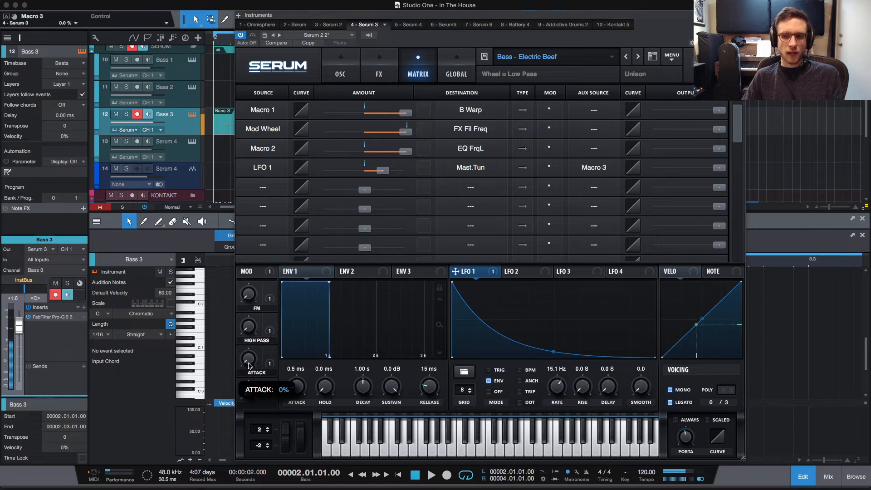
left_click_drag(249, 366, 277, 313)
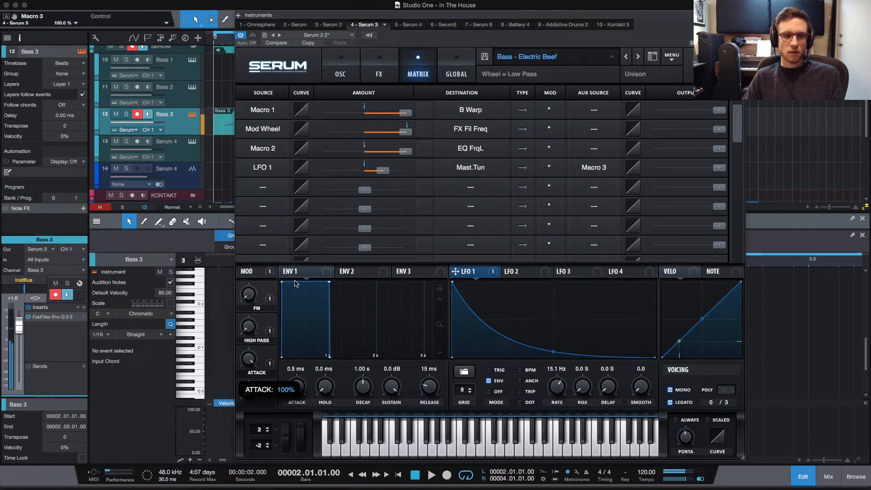
left_click_drag(295, 283, 303, 307)
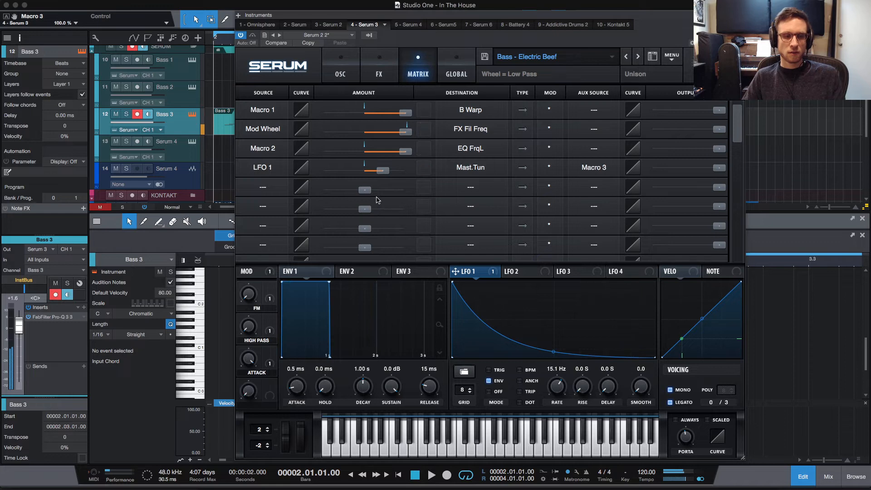
key("space")
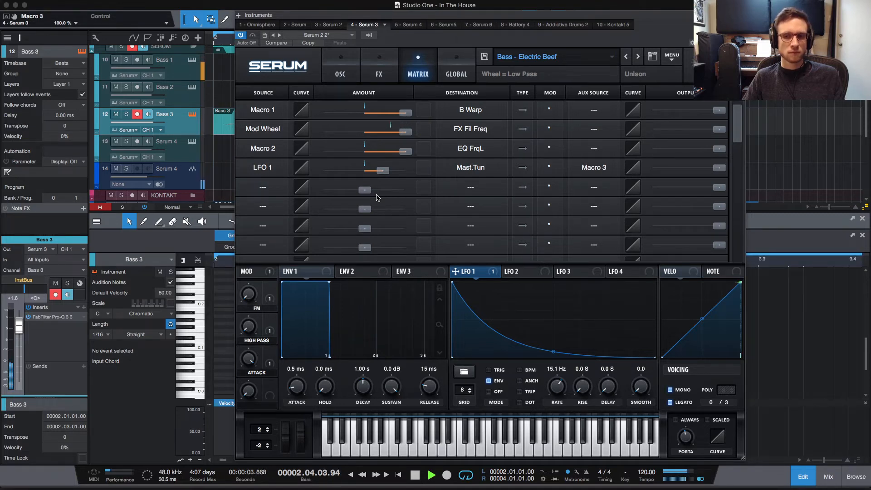
key("space")
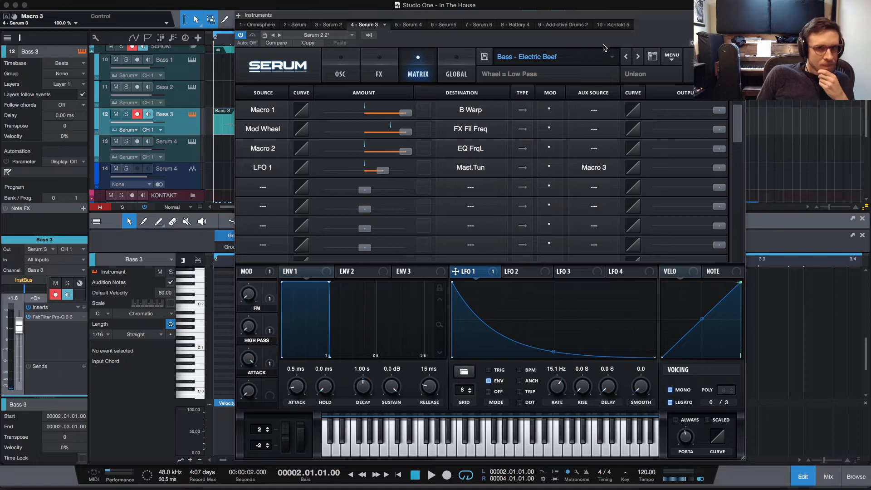
Close the Serum window, open Bass 3's FabFilter Pro-Q 3 insert and move its window fully into view
left_click(349, 66)
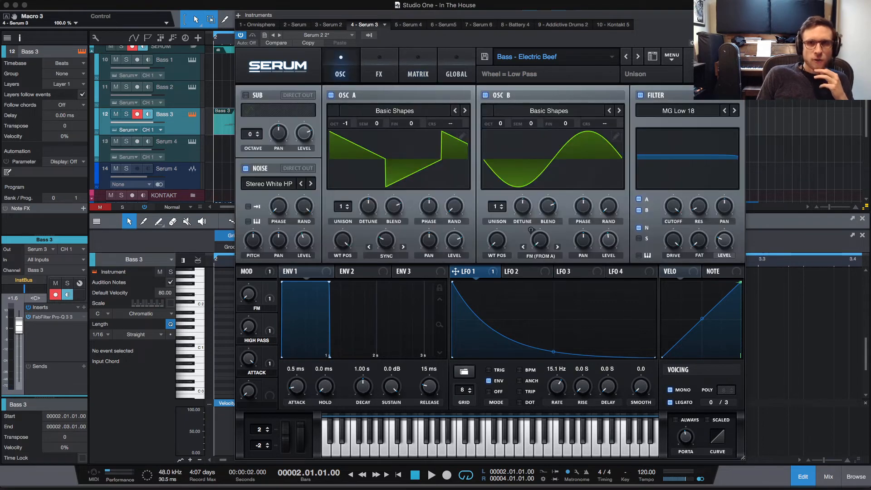
key("super+w")
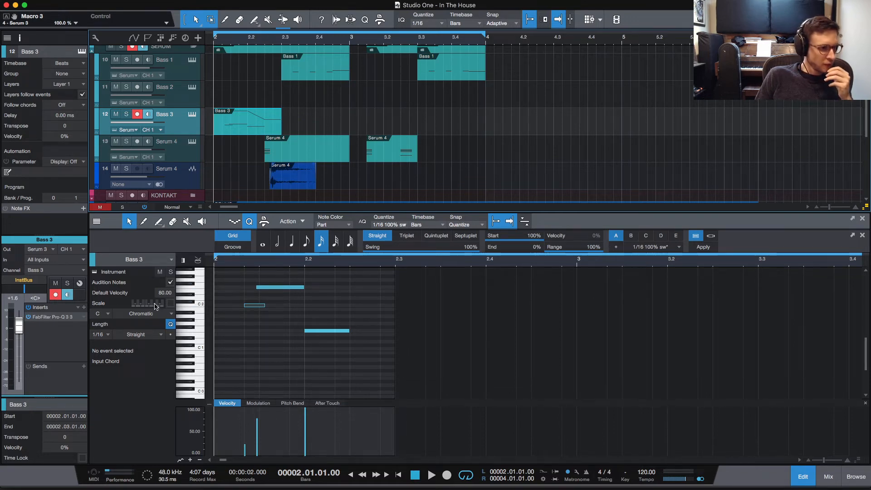
left_click(55, 317)
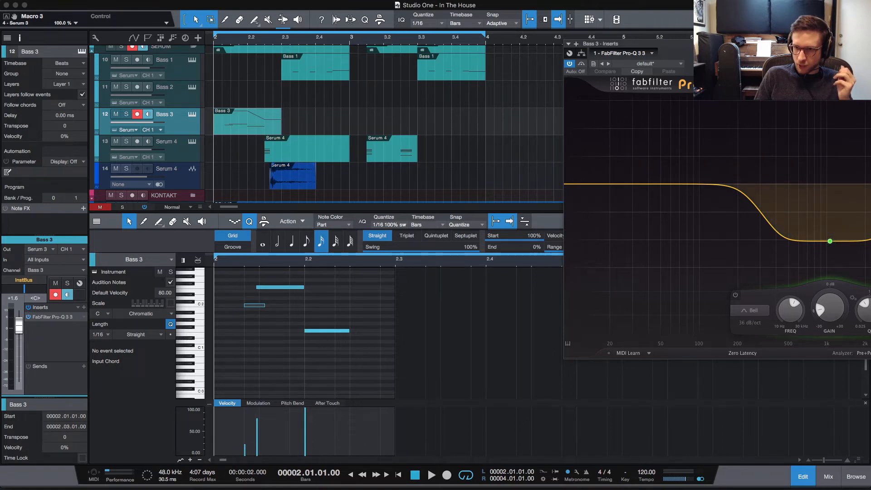
left_click_drag(867, 43, 532, 43)
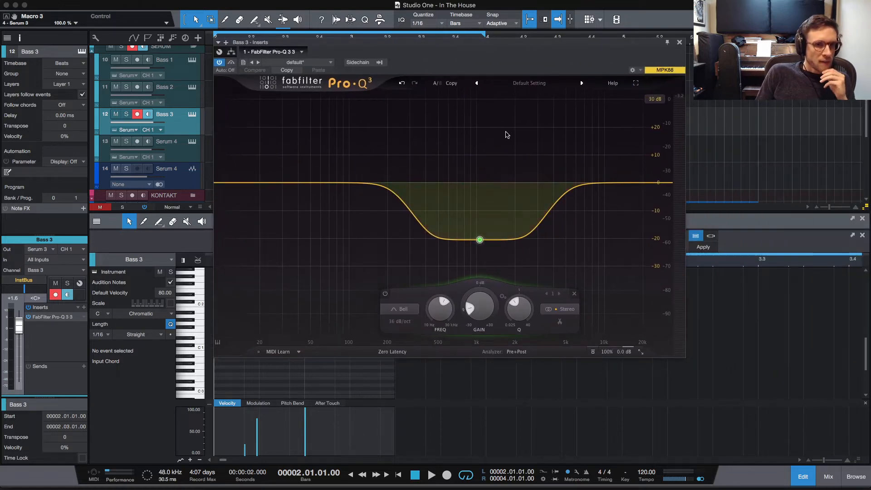
mouse_move(479, 239)
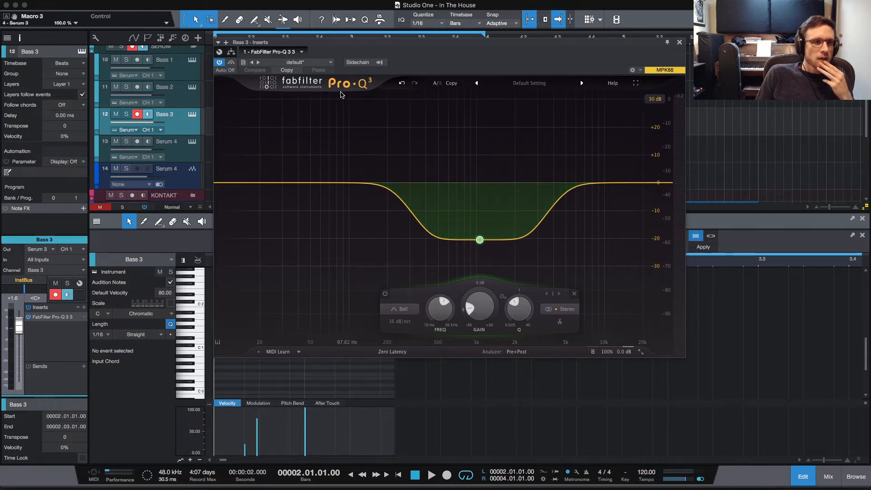
left_click_drag(341, 44, 393, 41)
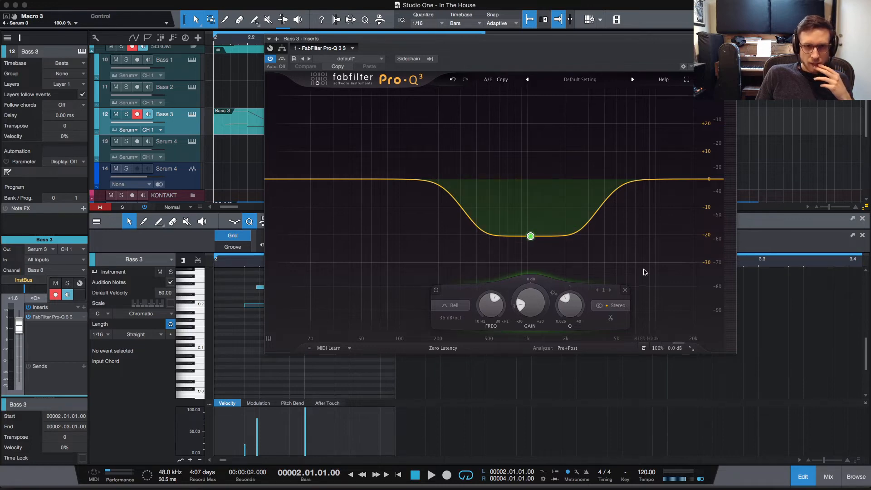
Bypass and re-enable the Pro-Q 3 bell band to compare Bass 3 with and without the cut
mouse_move(540, 235)
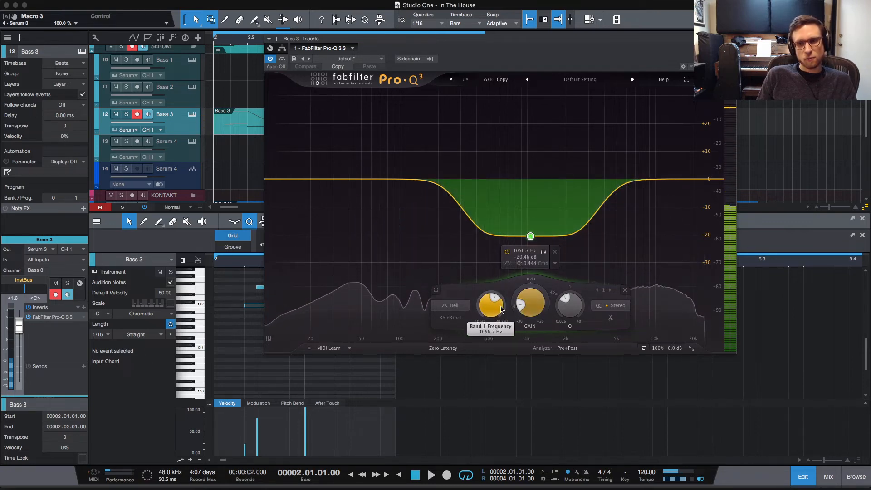
left_click(435, 291)
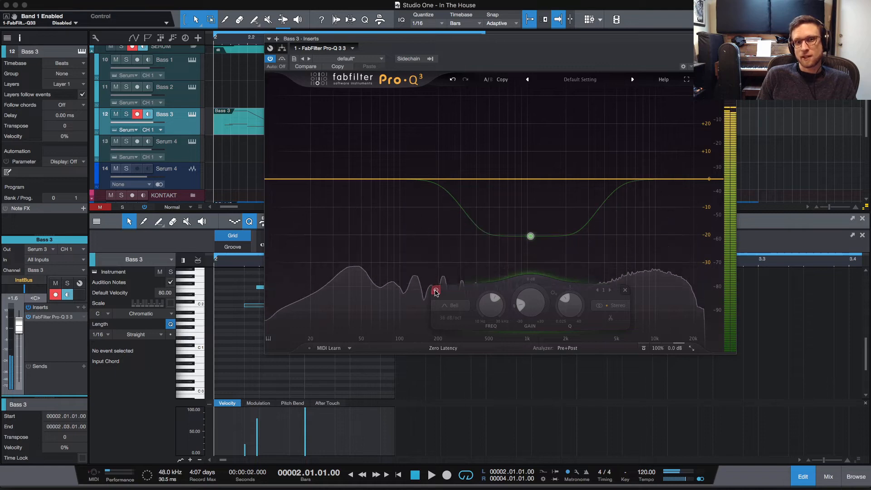
left_click(437, 291)
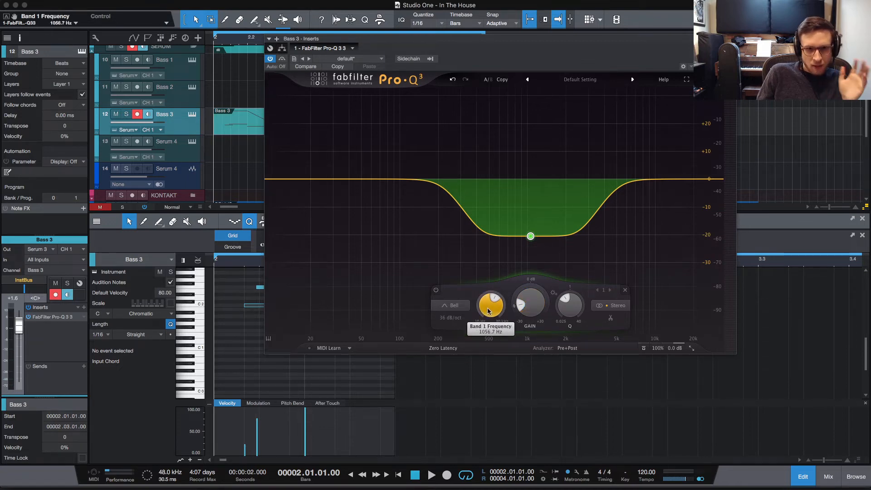
Set the Pro-Q 3 automation mode to Touch, record a Band 1 Frequency movement over the loop and close the plug-in
left_click(282, 68)
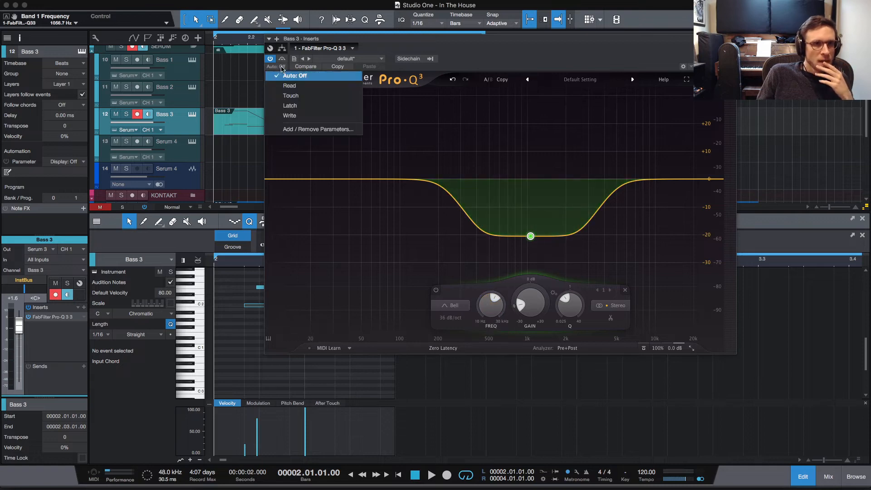
left_click(320, 95)
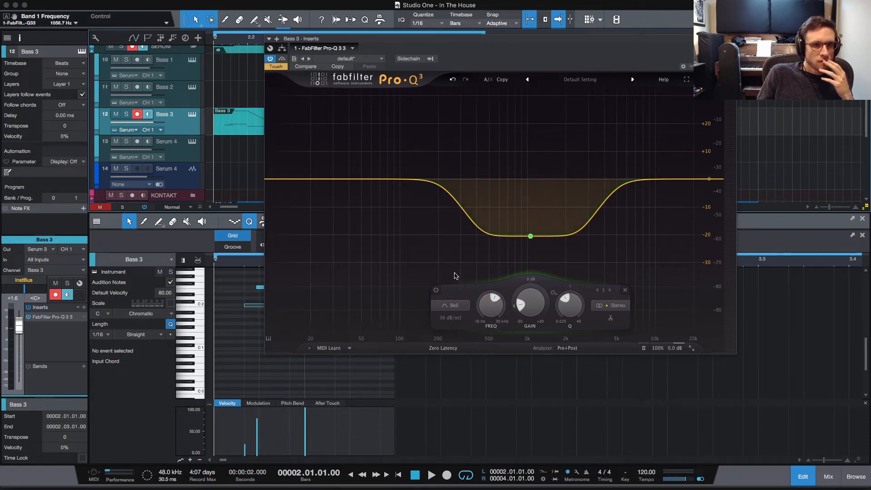
left_click(488, 312)
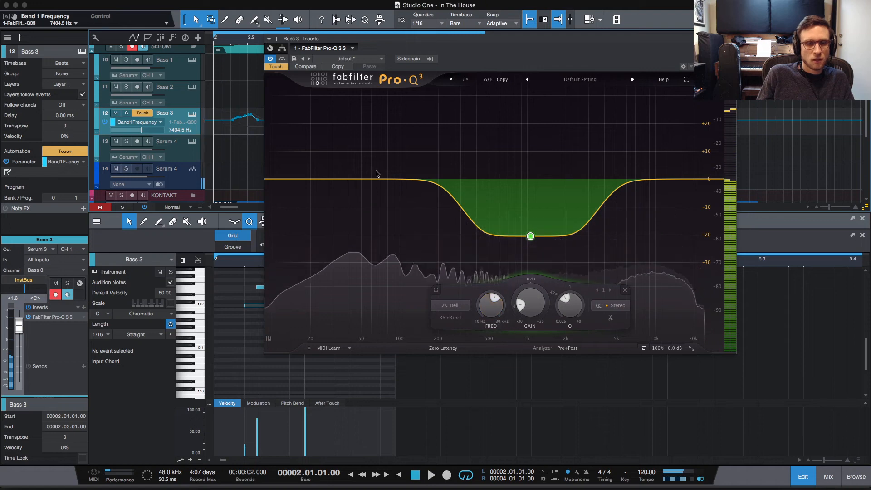
left_click(688, 39)
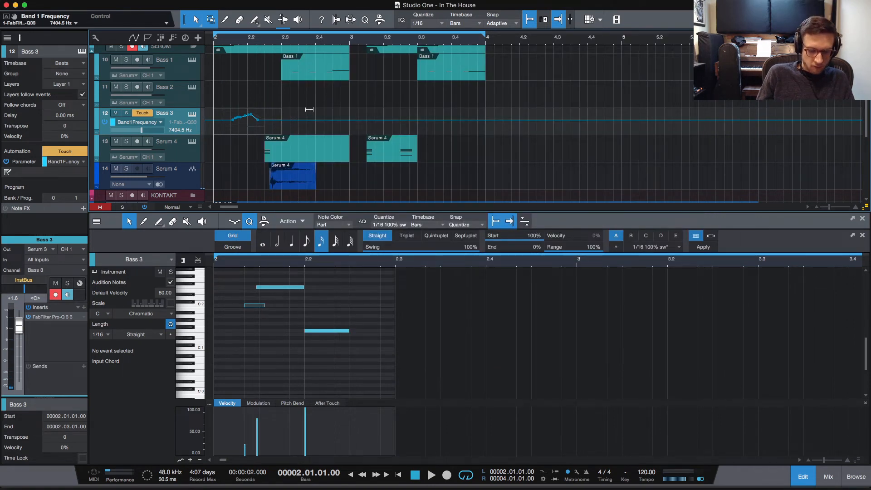
Enlarge the Bass 3 automation lane and place a Band 1 Frequency point on the flat line just before 2.1.3
key("e")
key("e")
key("e")
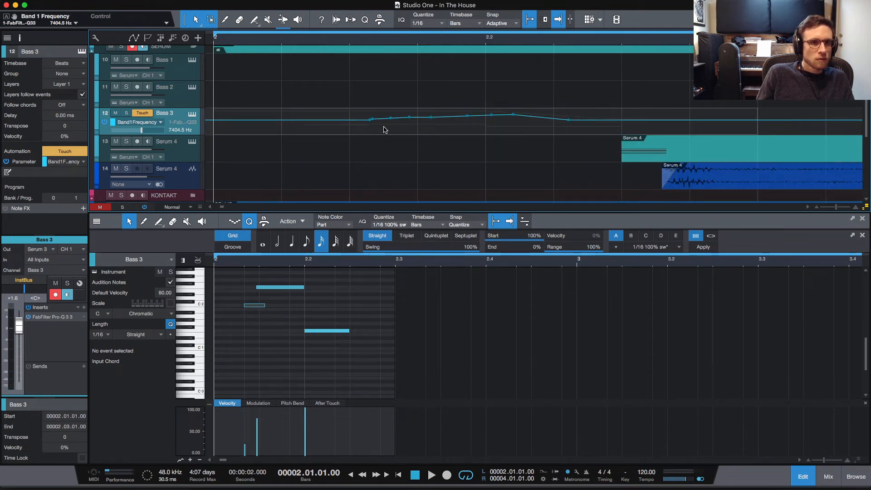
left_click_drag(174, 135, 174, 179)
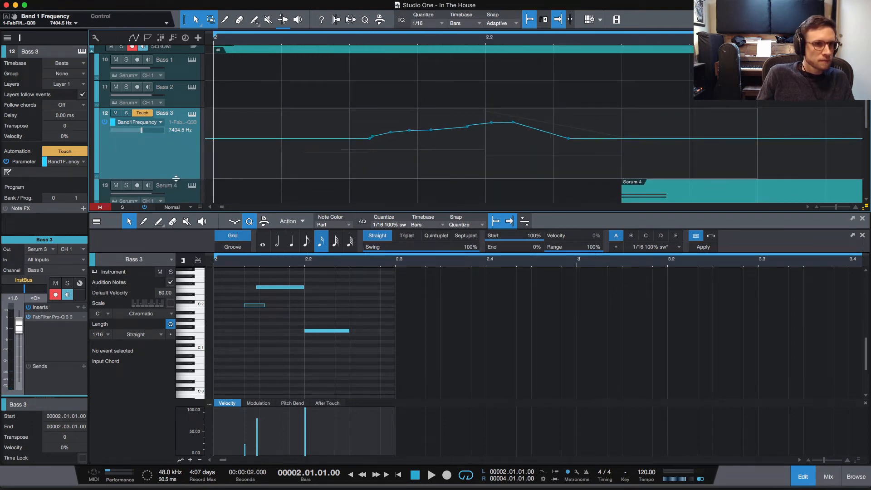
key("Delete")
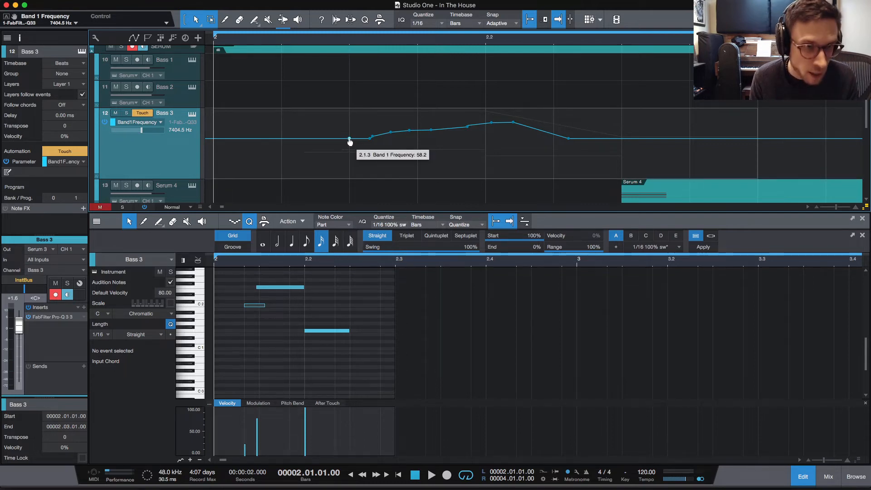
mouse_move(349, 142)
left_mouse_down()
mouse_move(346, 151)
mouse_move(332, 144)
mouse_move(340, 149)
left_mouse_up()
left_click_drag(340, 150, 343, 150)
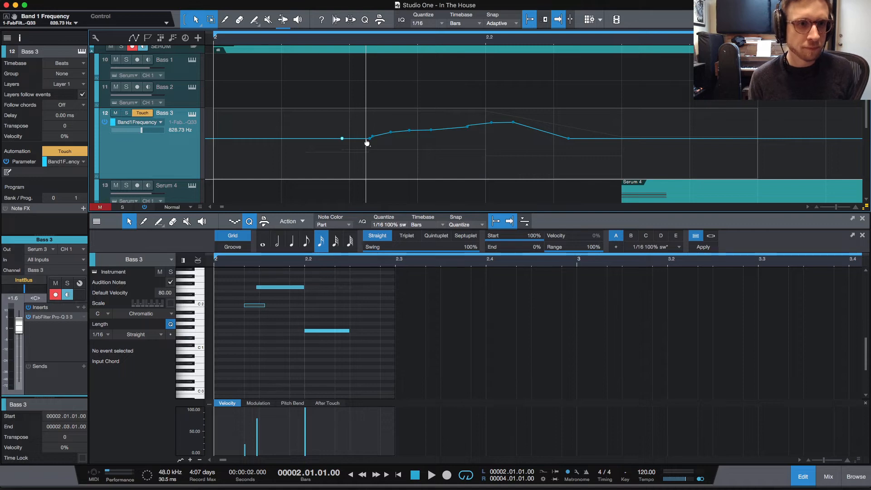
Replace the recorded Band 1 Frequency points with a straight ramp up to 2.2 that drops back to the base level there
mouse_move(370, 143)
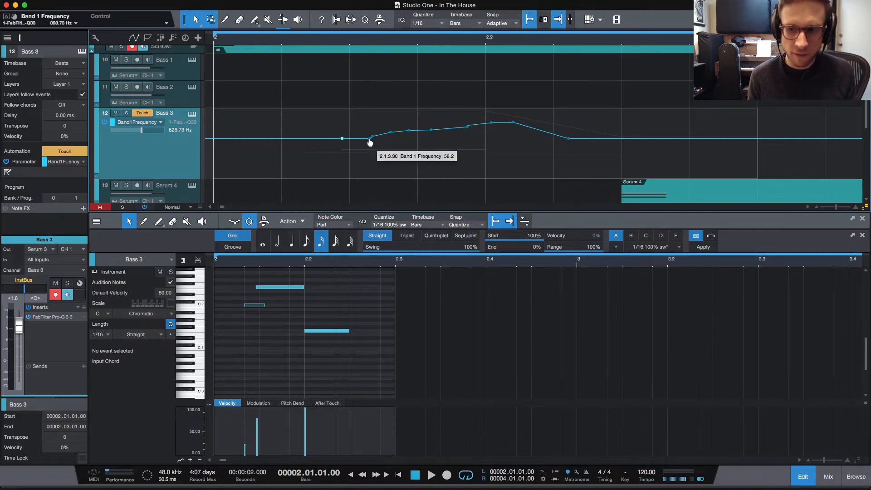
mouse_move(370, 143)
left_mouse_down()
mouse_move(487, 142)
mouse_move(486, 131)
left_mouse_up()
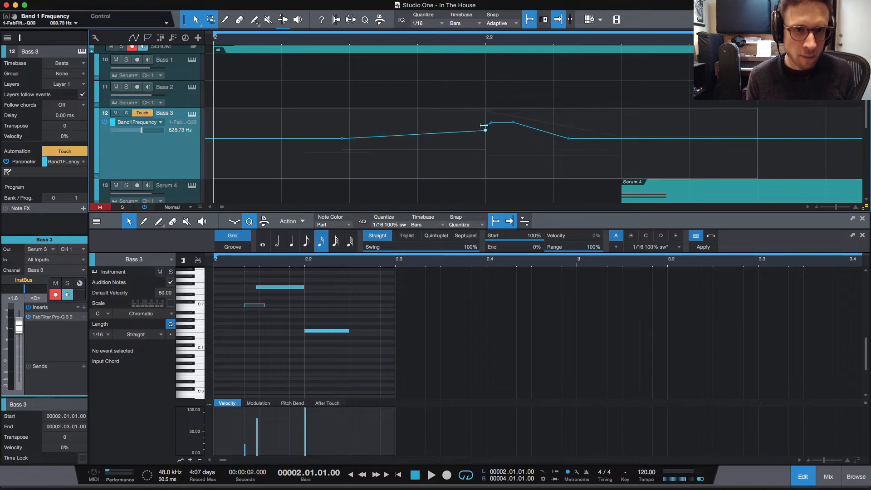
mouse_move(486, 130)
mouse_move(486, 130)
left_mouse_down()
mouse_move(487, 143)
mouse_move(523, 132)
mouse_move(567, 140)
left_mouse_up()
mouse_move(487, 141)
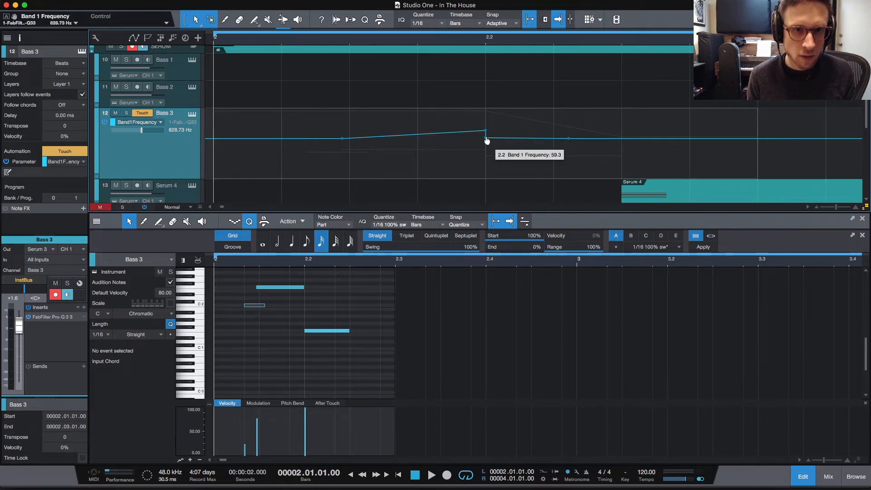
left_click_drag(487, 142, 487, 143)
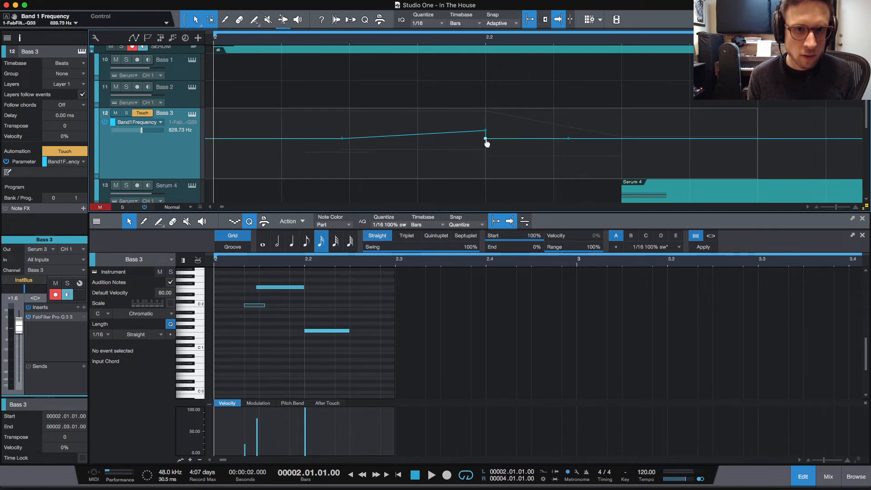
Audition the sweep and lower the ramp's end point at 2.2 below the base level to make Band 1 Frequency ramp downward
key("space")
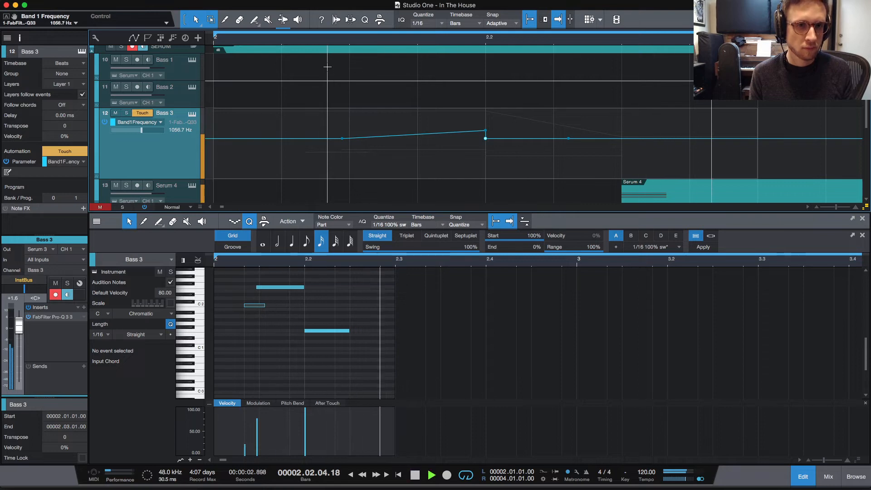
key("space")
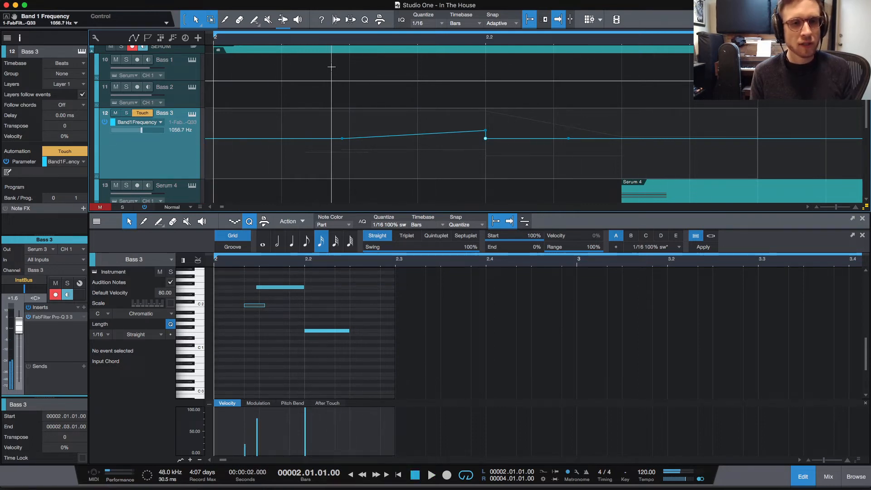
key("space")
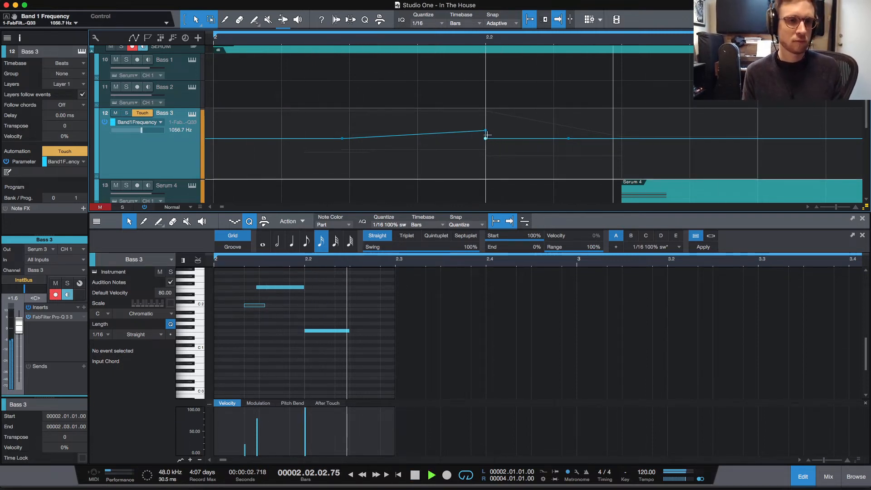
key("space")
left_click_drag(485, 136, 486, 153)
key("space")
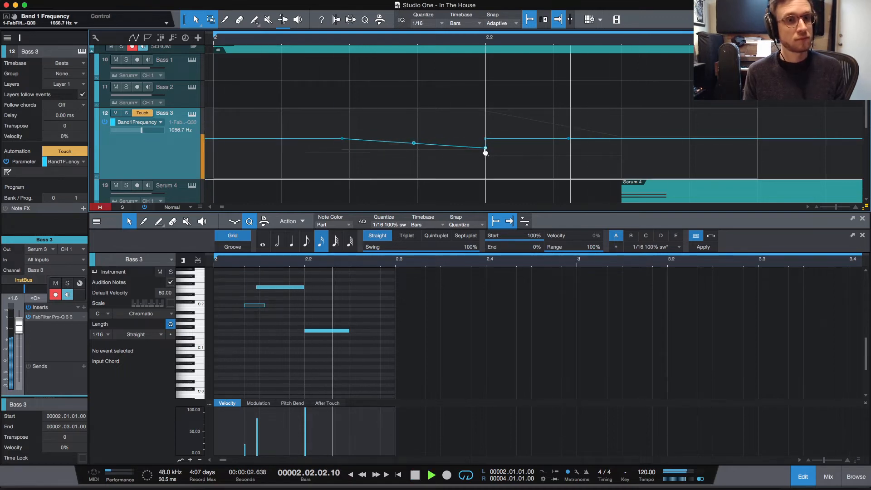
Play the loop with Bass 3's Pro-Q 3 open to watch the Band 1 Frequency sweep, close the plug-in and replay the loop
key("space")
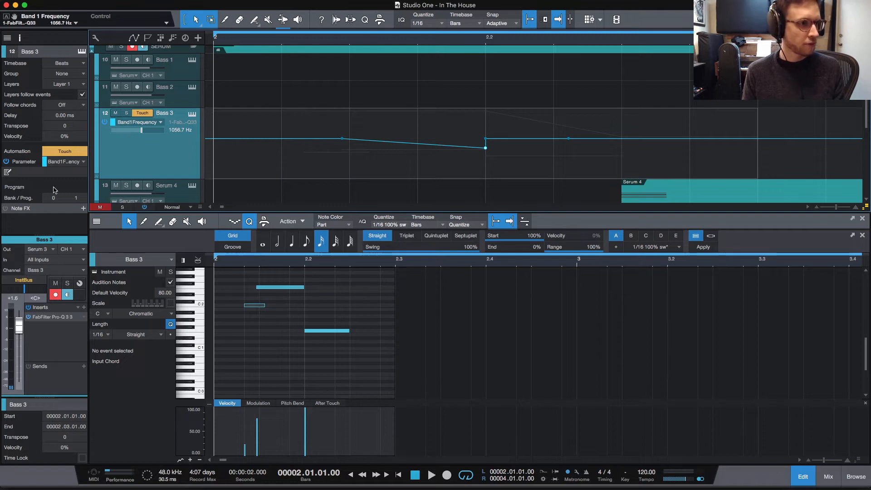
left_click(65, 316)
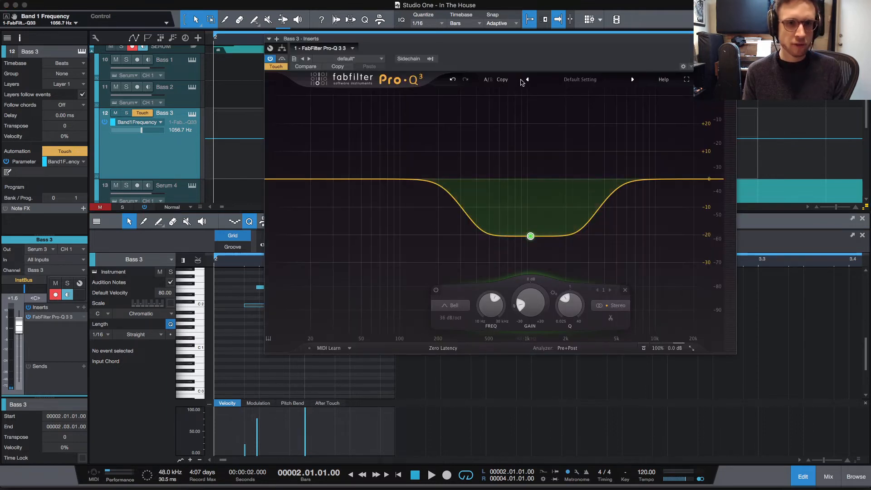
left_click_drag(540, 41, 377, 146)
key("space")
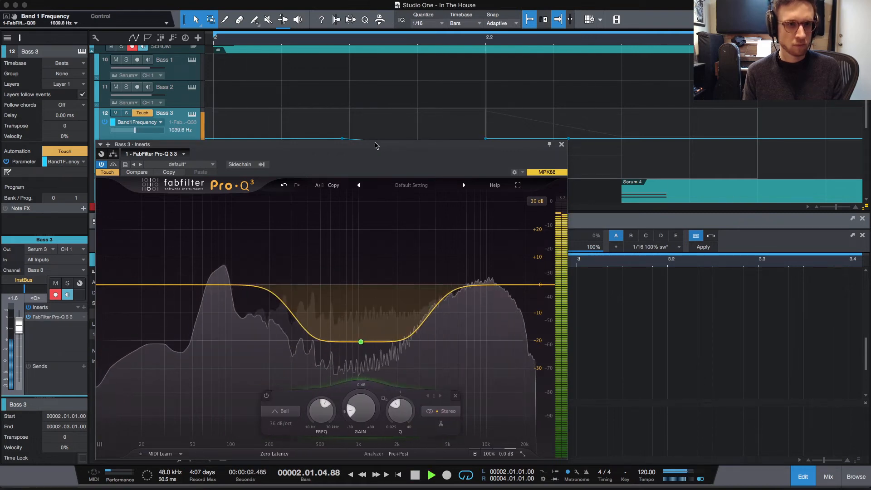
left_click_drag(381, 145, 613, 109)
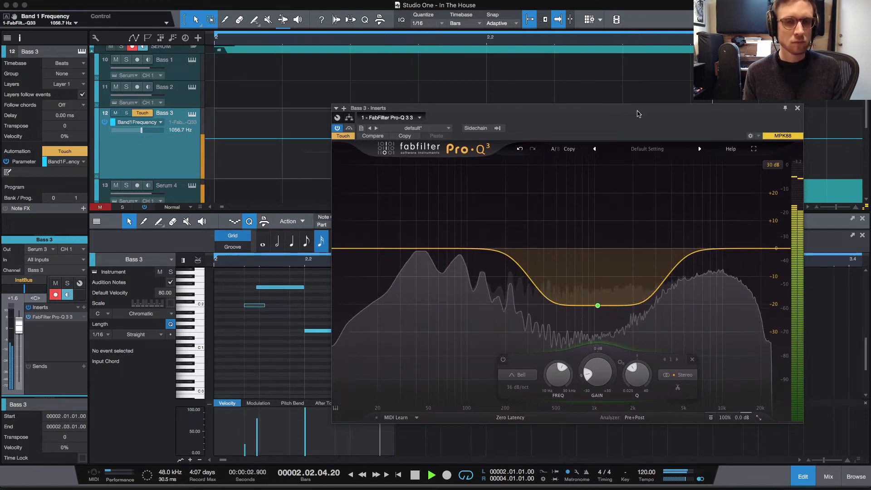
key("space")
left_click(798, 108)
key("space")
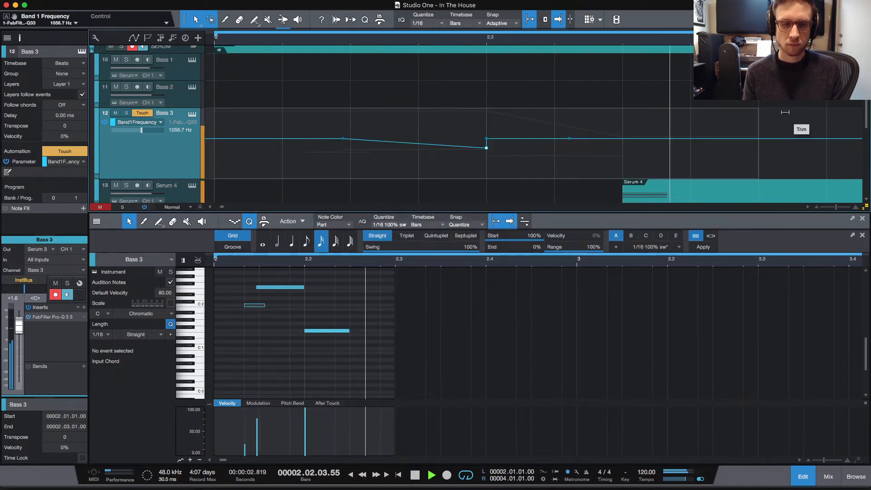
key("space")
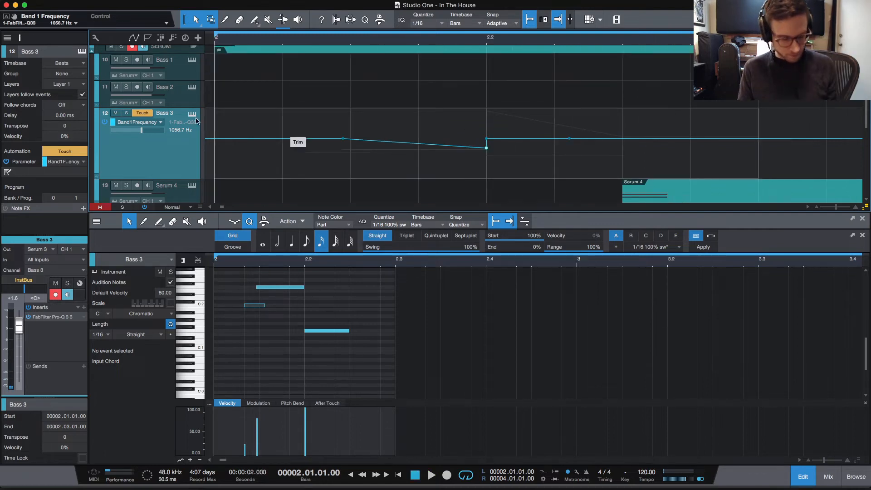
Reset the track heights to Normal and hide the automation lanes in the arrangement
left_click(177, 207)
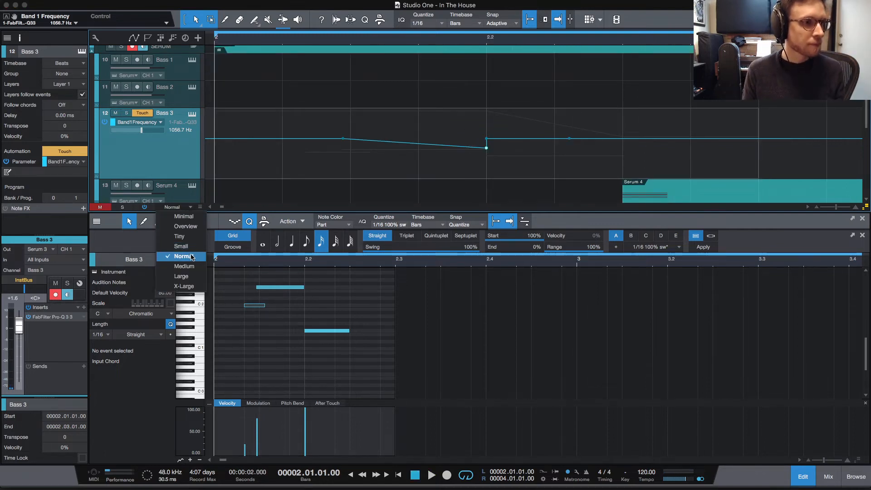
left_click(184, 250)
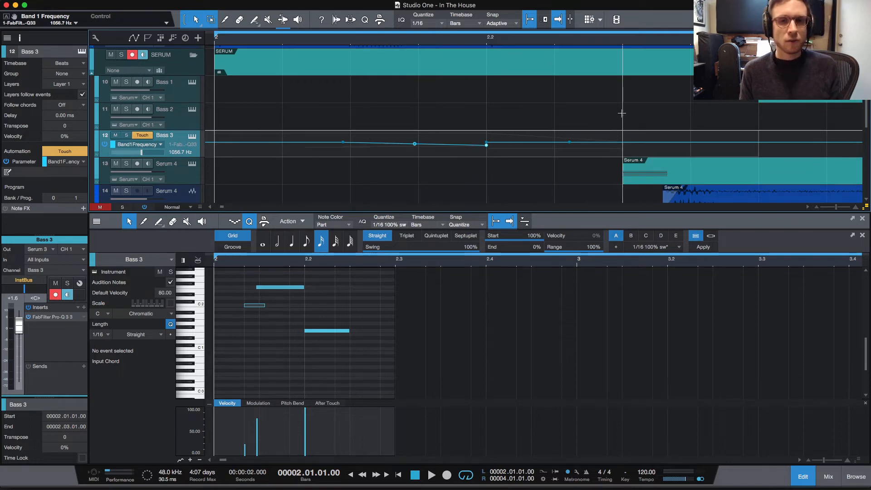
key("a")
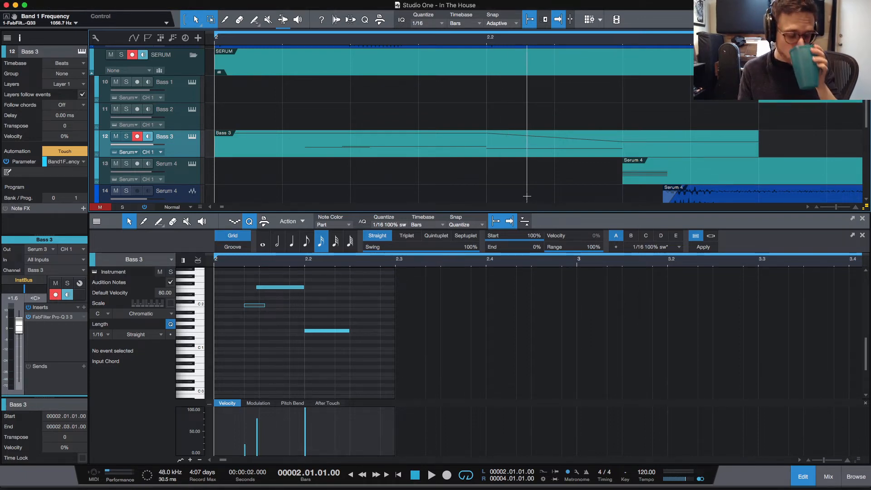
key("super+Tab")
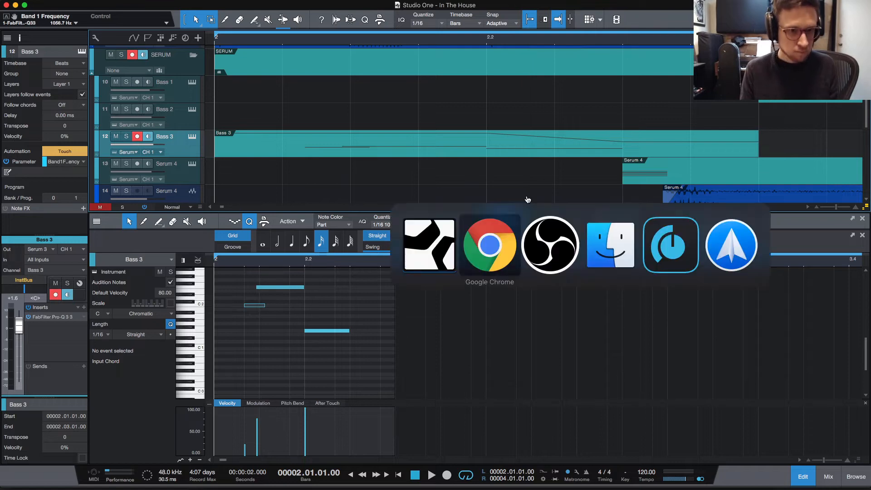
key("super+Tab")
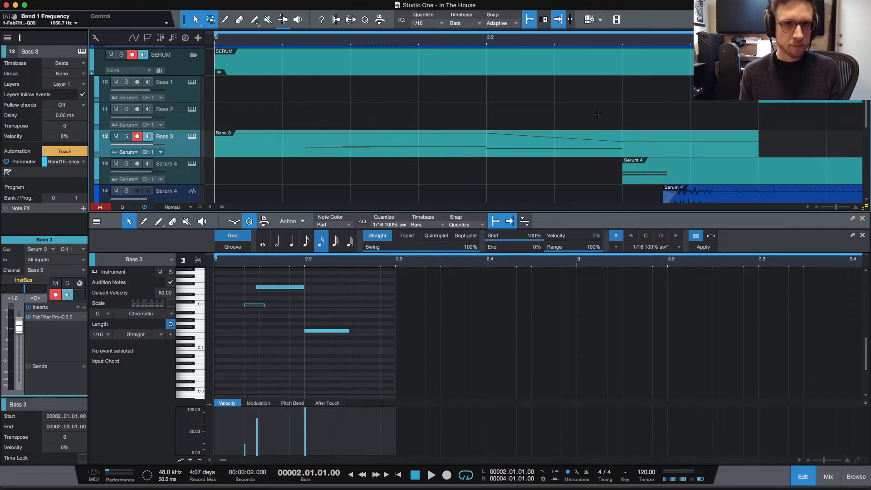
Audition the arrangement from the start of bar 2 to hear Bass 3 lead into Bass 1
key("w")
key("w")
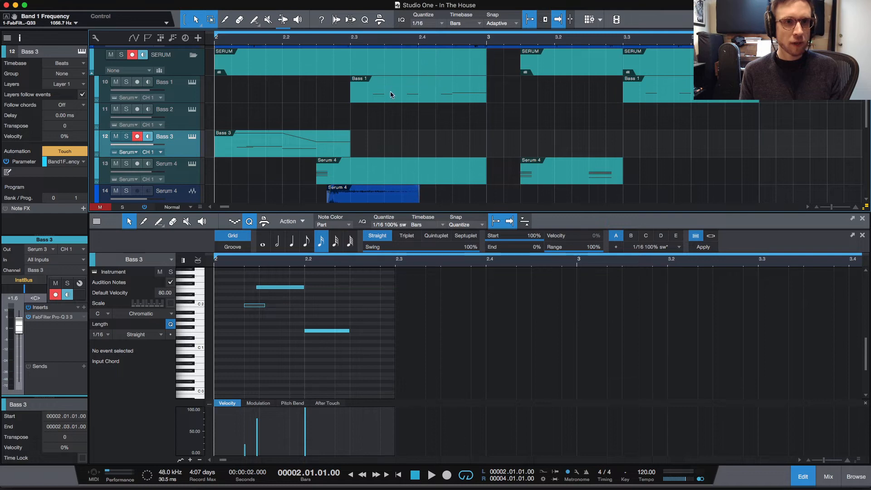
key("space")
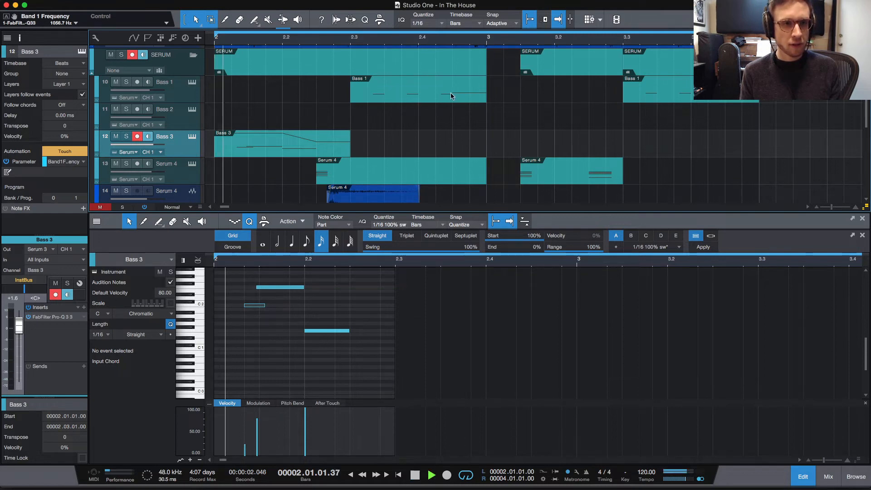
key("space")
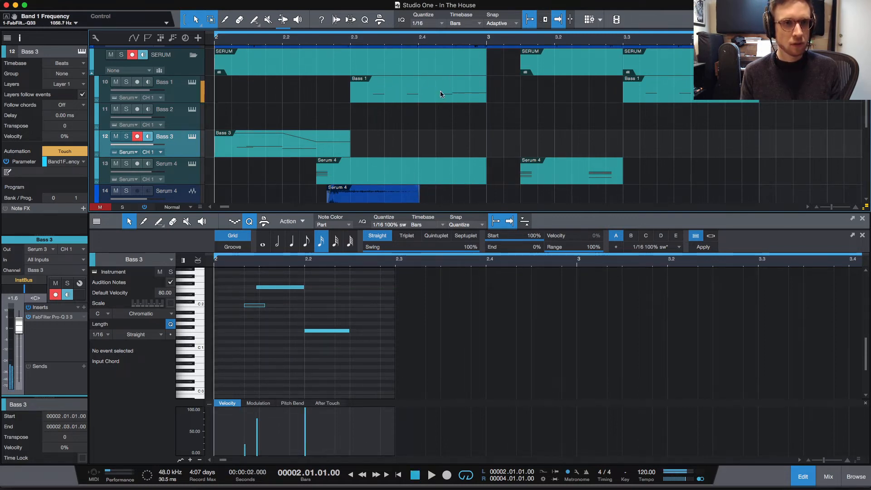
left_click(369, 44)
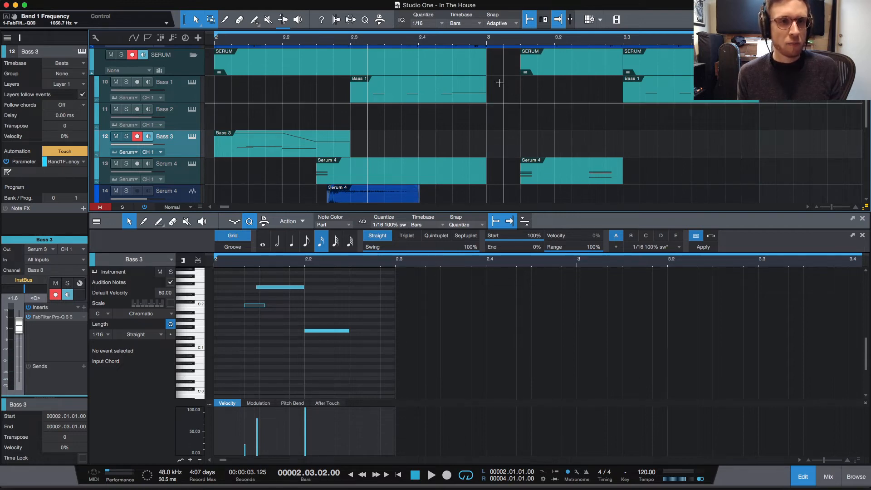
left_click(214, 42)
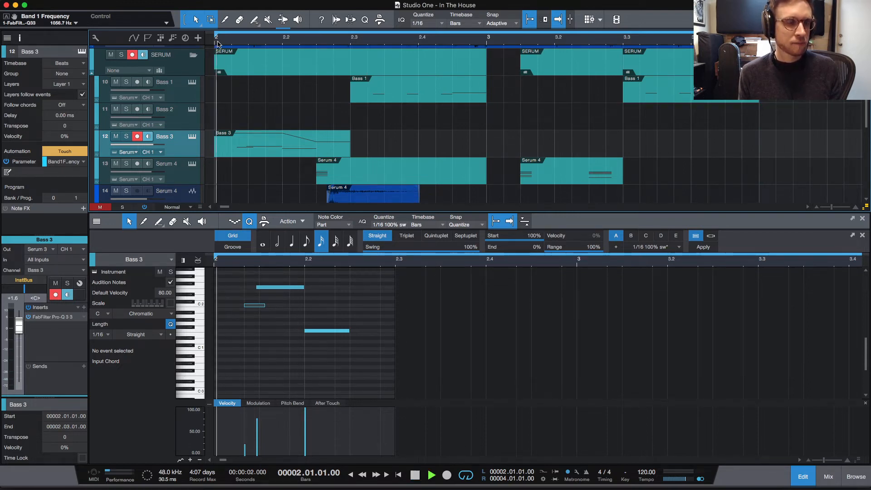
key("space")
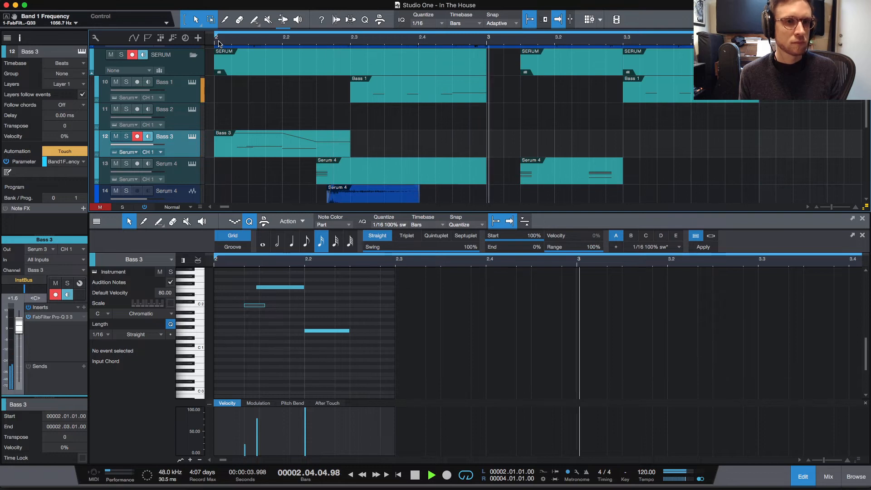
key("space")
Set the loop range from 2.3 to bar 3, mute the Serum 4 audio track and audition the Bass 1 section
left_click(352, 44)
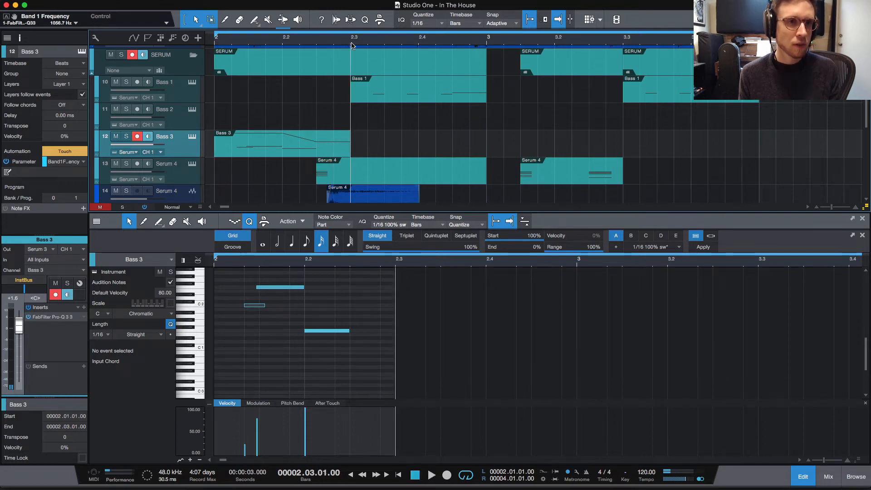
left_click_drag(354, 34, 487, 34)
key("space")
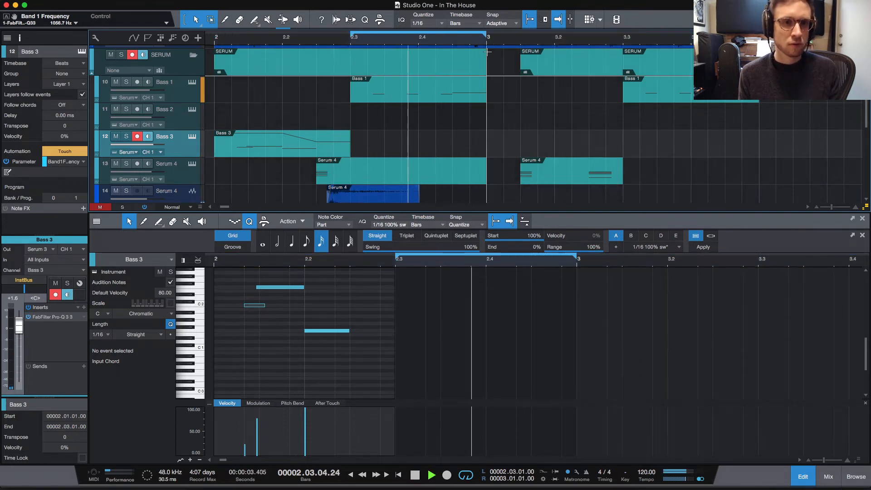
left_click(116, 191)
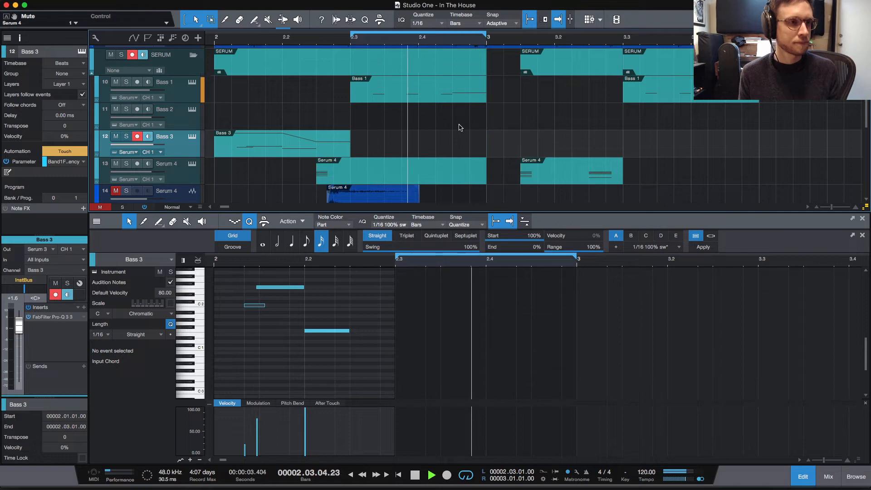
key("space")
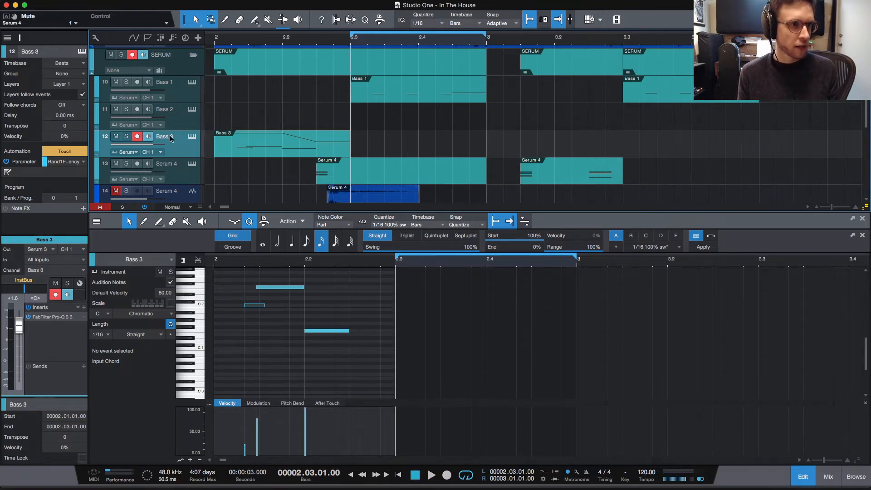
Open the Serum instrument of the Bass 1 track and inspect Oscillator A's wavetable in the 3D view
left_click(196, 82)
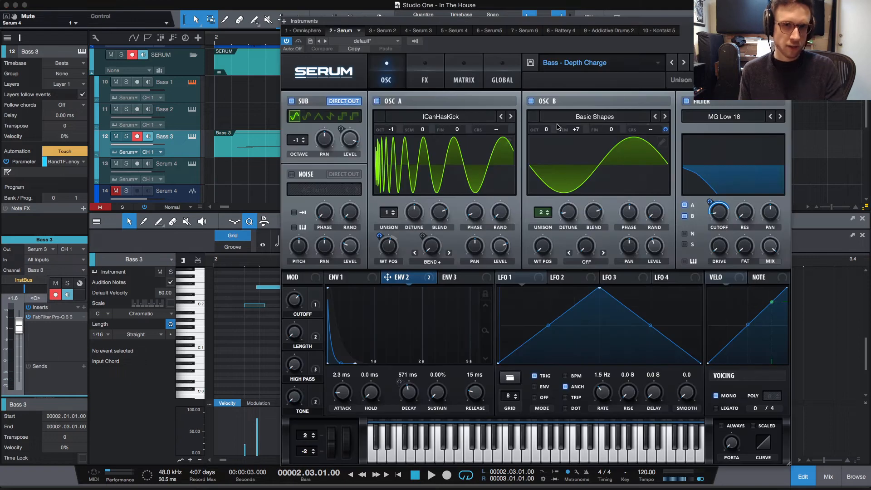
left_click(190, 94)
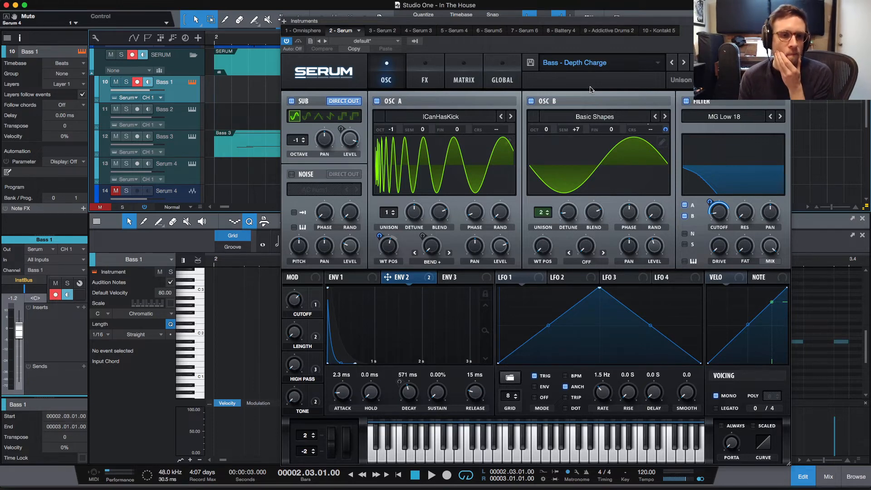
left_click(439, 164)
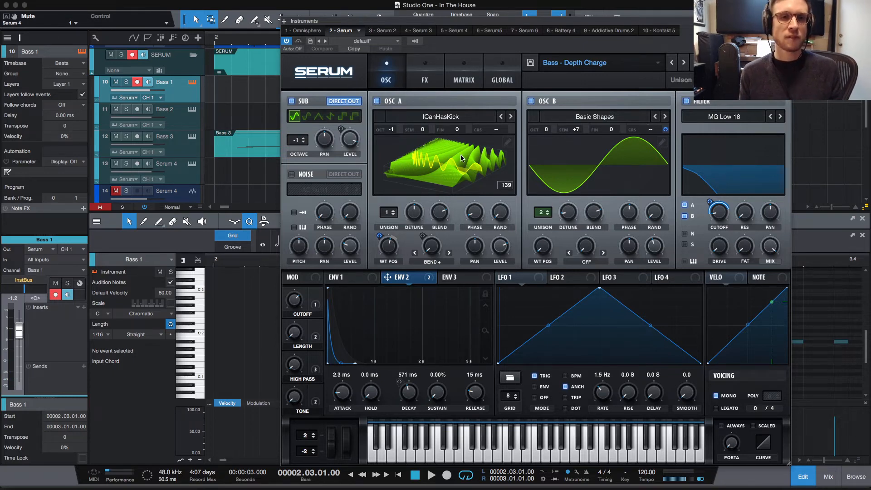
left_click(456, 159)
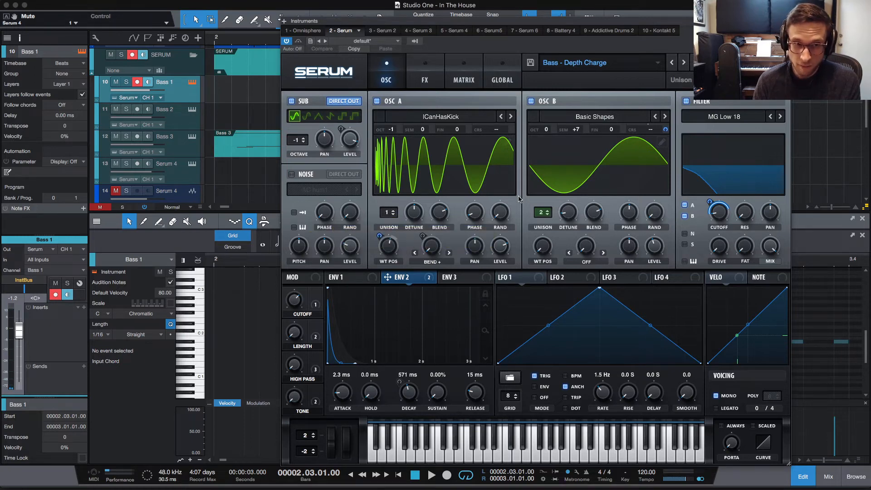
Try two unison voices on Oscillator A with the detune at 0.07, and return the unison to 1
left_click(394, 210)
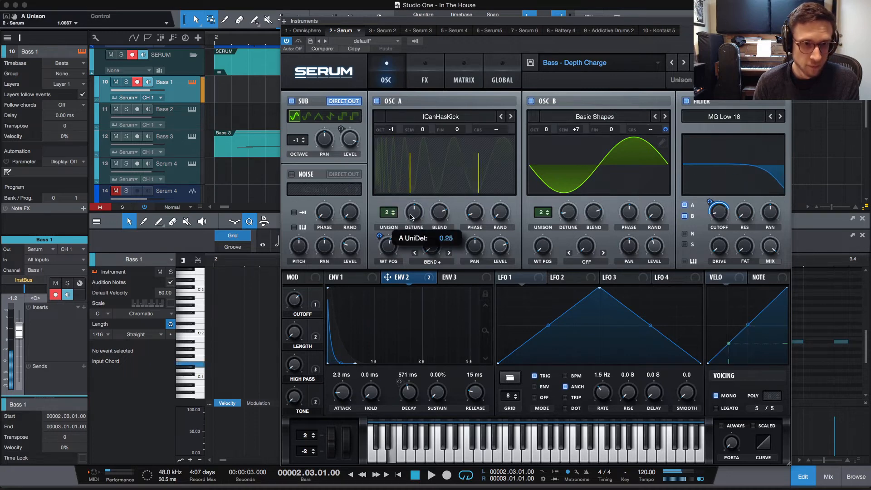
left_click_drag(411, 218, 426, 223)
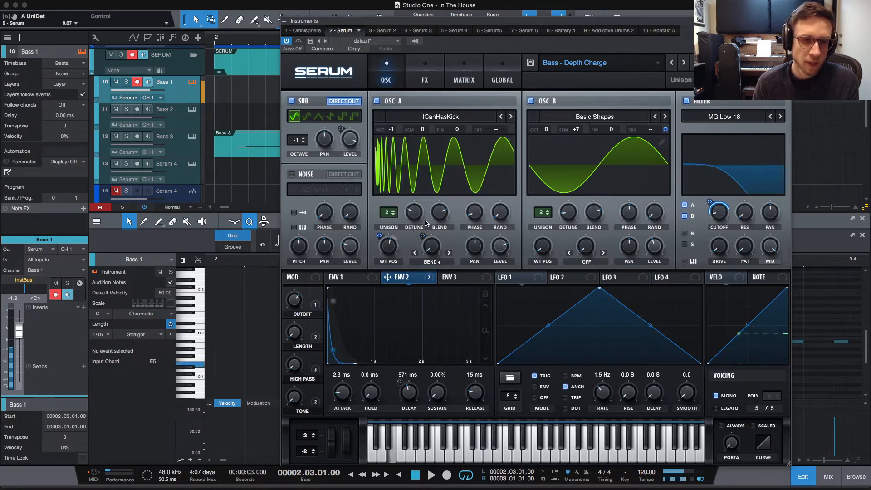
left_click_drag(387, 217, 390, 215)
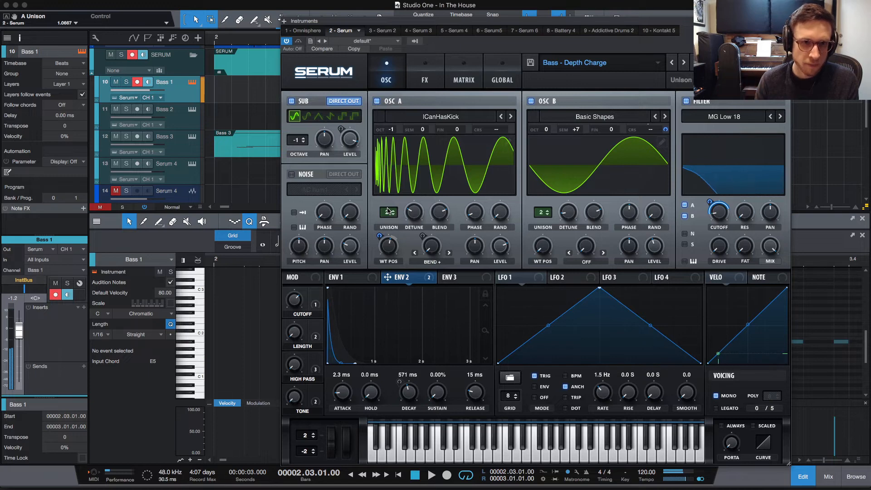
left_click_drag(387, 212, 389, 221)
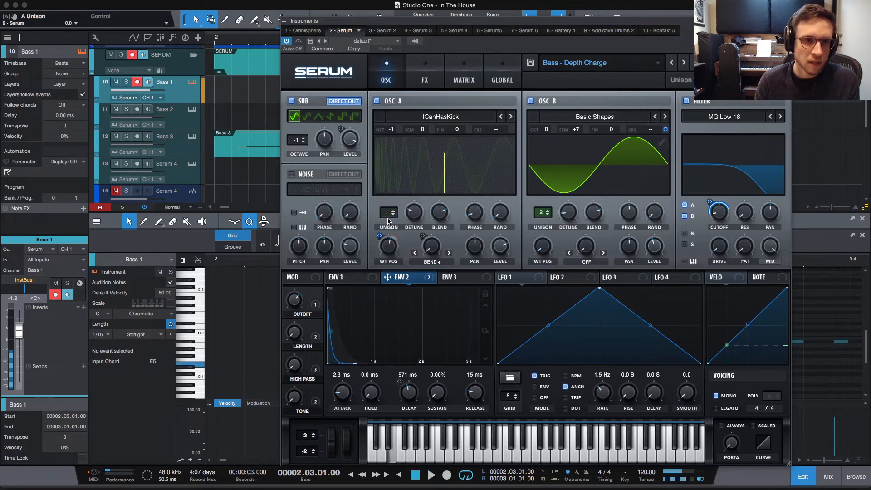
Enable the Hyper/Dimension effect on the Bass 1 patch and place it after the EQ in the effects chain
left_click(427, 68)
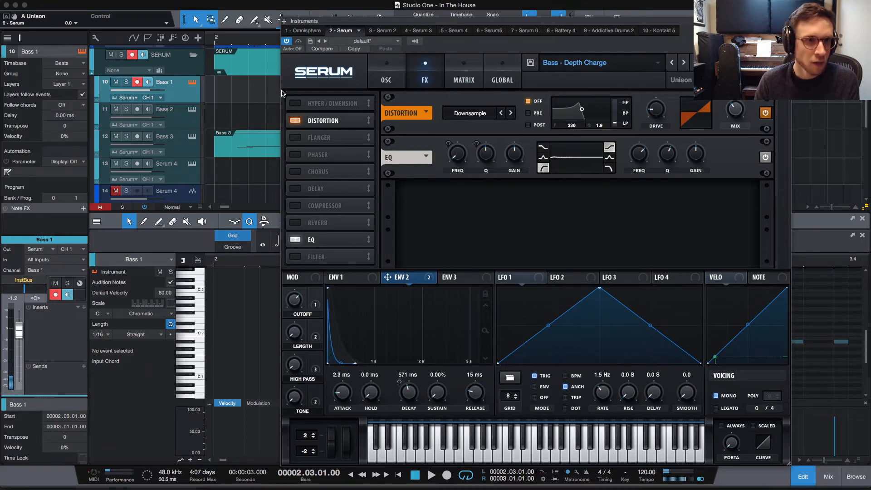
left_click(296, 104)
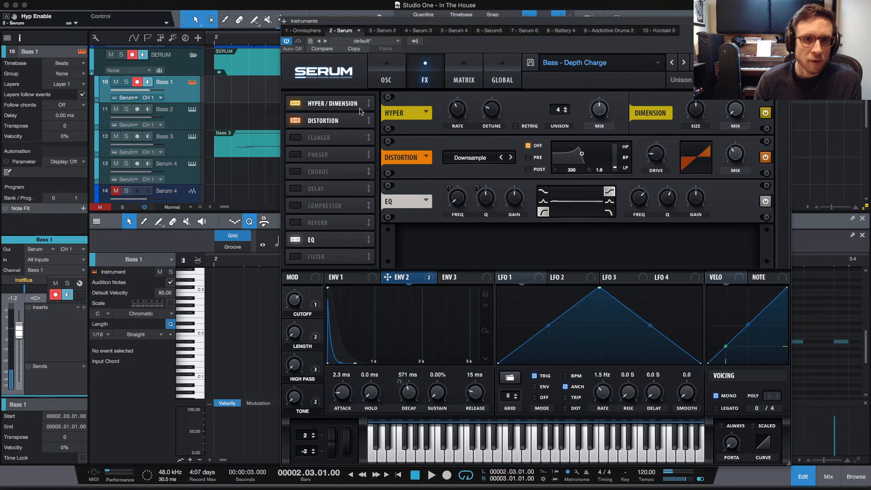
left_click_drag(347, 106, 355, 244)
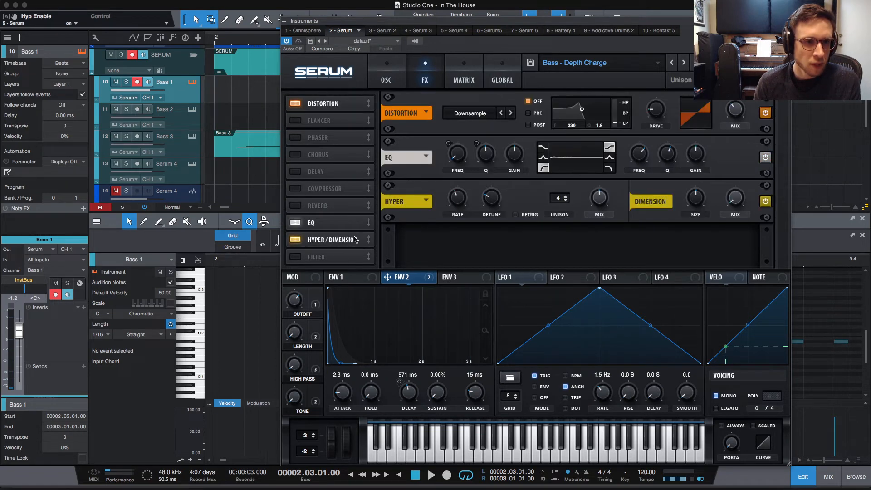
Set the Hyper mix to 0%, raise the Dimension mix, and reduce the Dimension size to about 3.6%
left_click_drag(600, 198, 610, 233)
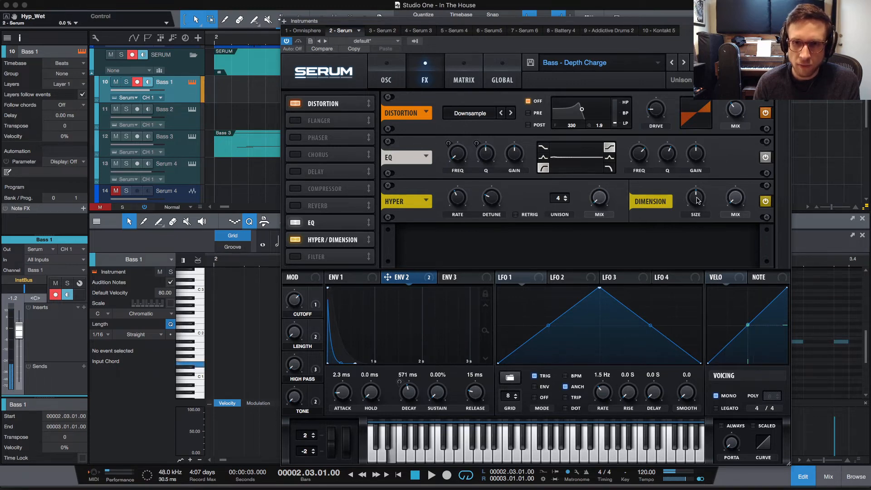
left_click_drag(731, 200, 739, 162)
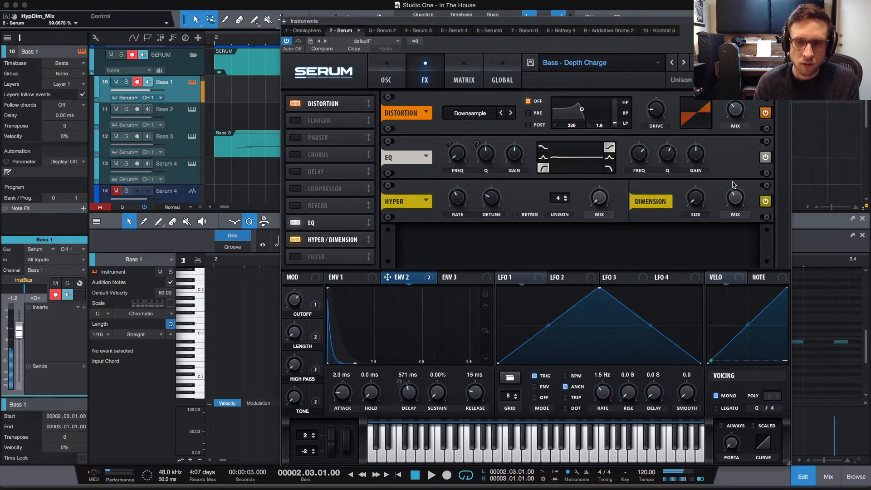
mouse_move(702, 199)
left_mouse_down()
mouse_move(707, 184)
mouse_move(735, 205)
mouse_move(734, 214)
mouse_move(699, 218)
mouse_move(701, 226)
mouse_move(699, 216)
left_mouse_up()
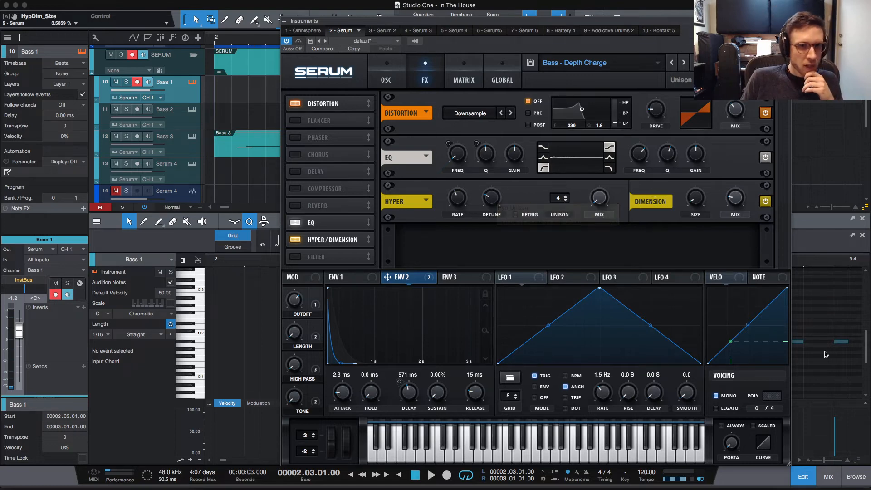
Show the mixer, reset the Bass 1 channel's pan to center, and close the instrument window
left_click(828, 477)
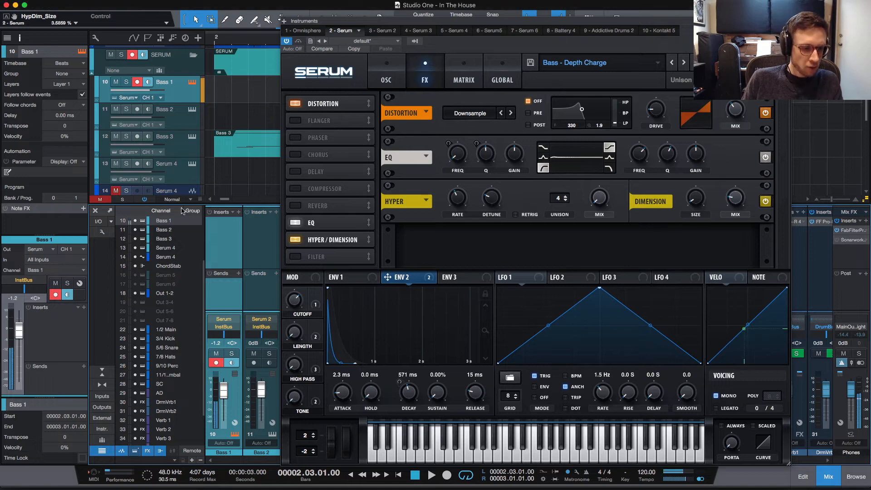
mouse_move(229, 337)
left_mouse_down()
mouse_move(275, 338)
mouse_move(228, 339)
left_mouse_up()
left_click(229, 339, "super")
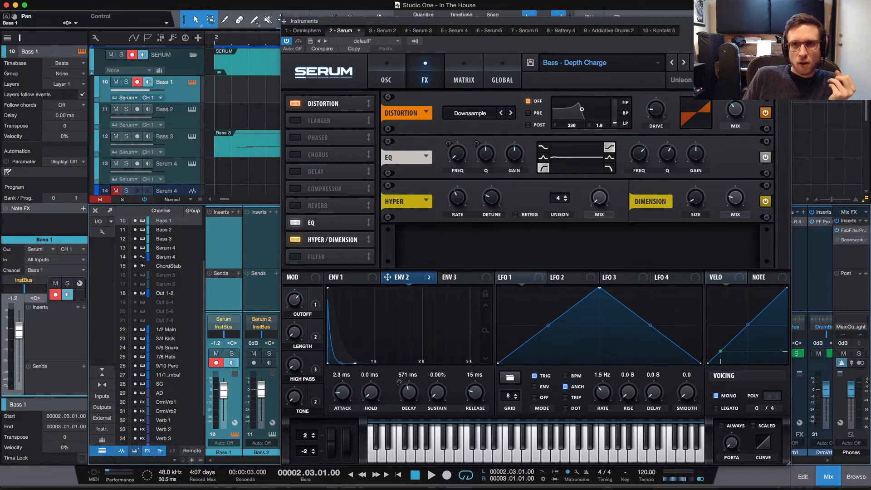
key("super+w")
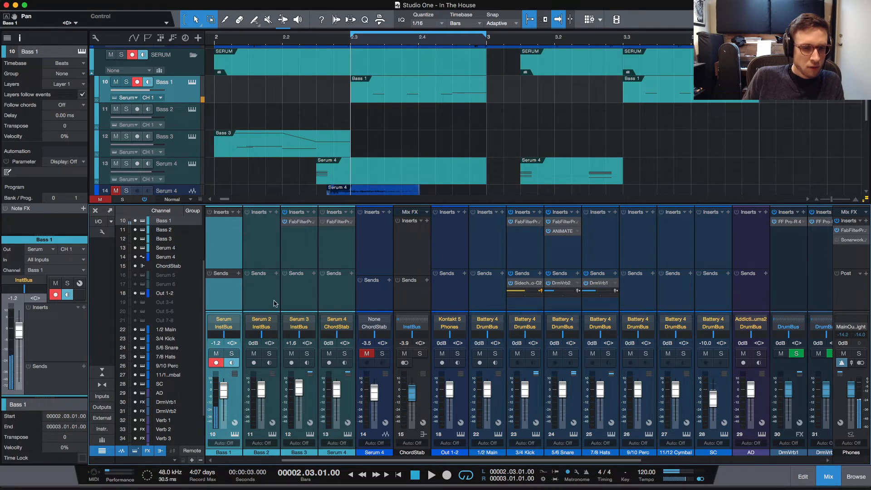
Reopen Bass 1's Serum effects, enable the Delay, and move it to the end of the effects chain
left_click(235, 436)
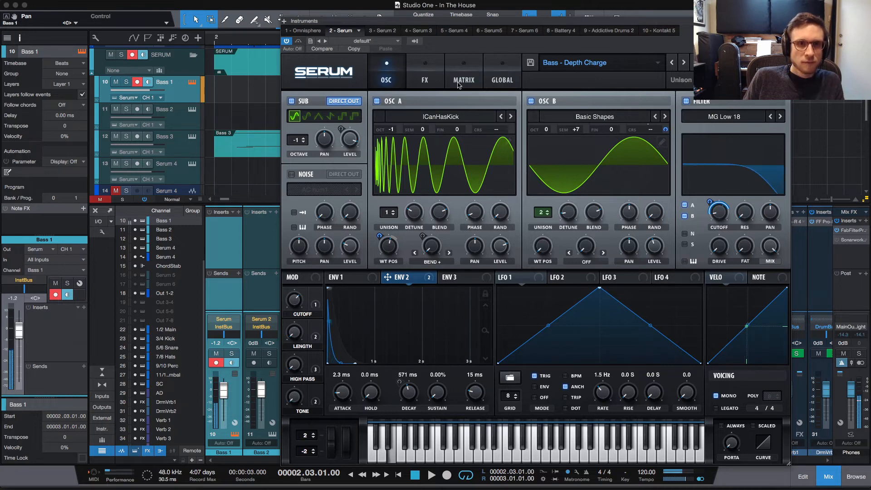
left_click(425, 77)
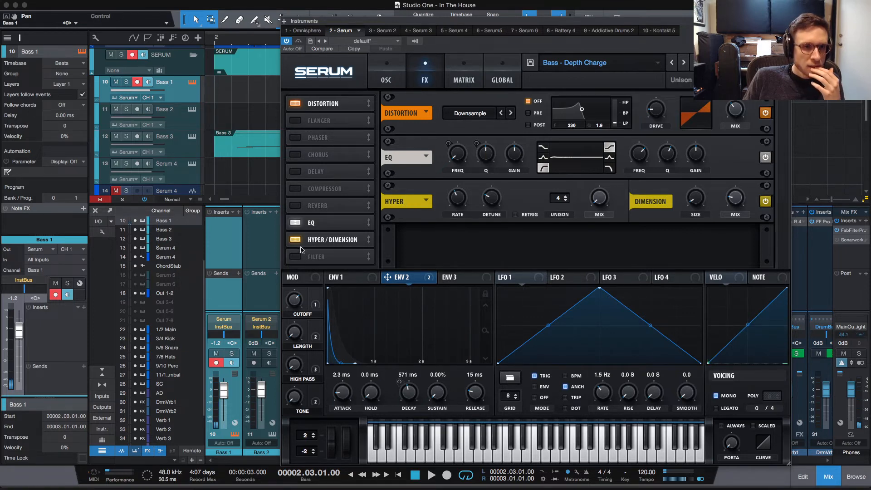
left_click(295, 172)
left_click_drag(295, 177, 349, 265)
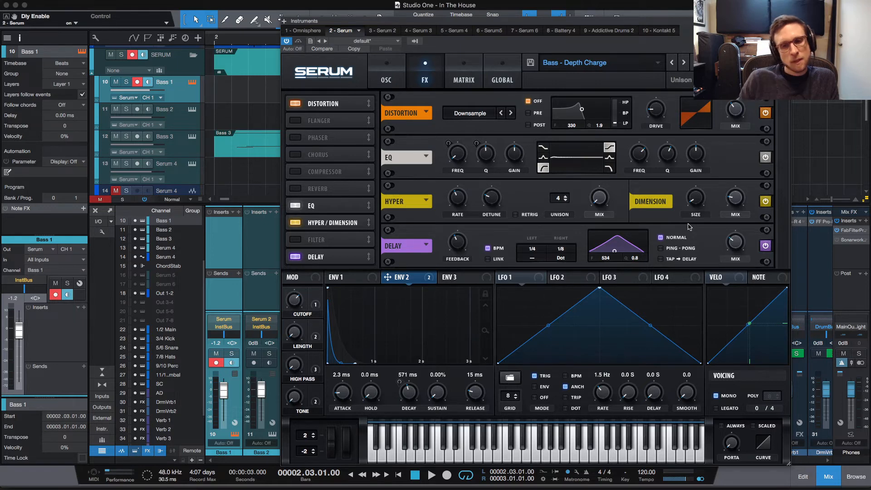
Set the delay's right-channel time offset to triplet and audition the loop
left_click(555, 259)
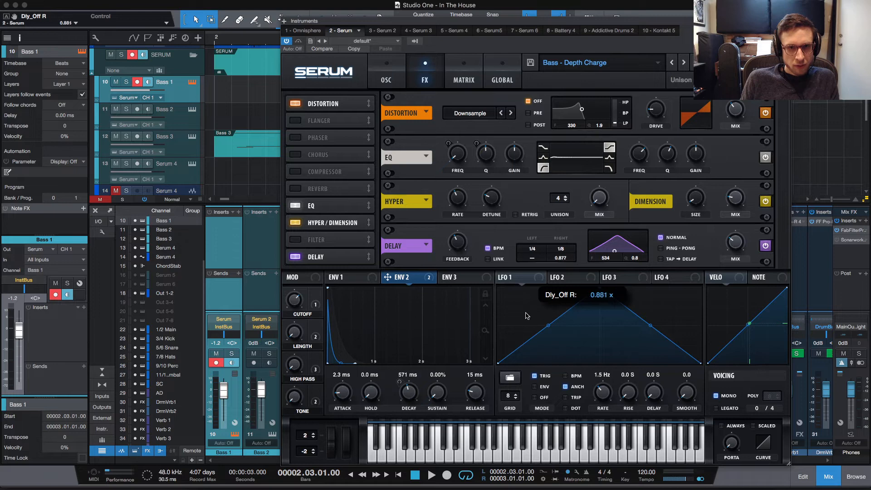
mouse_move(459, 318)
left_mouse_down()
mouse_move(516, 322)
mouse_move(460, 326)
left_mouse_up()
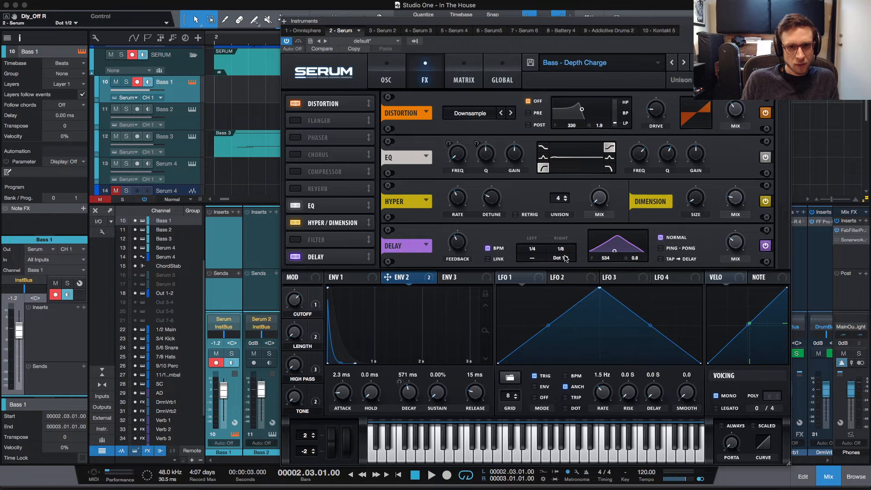
left_click_drag(545, 265, 711, 283)
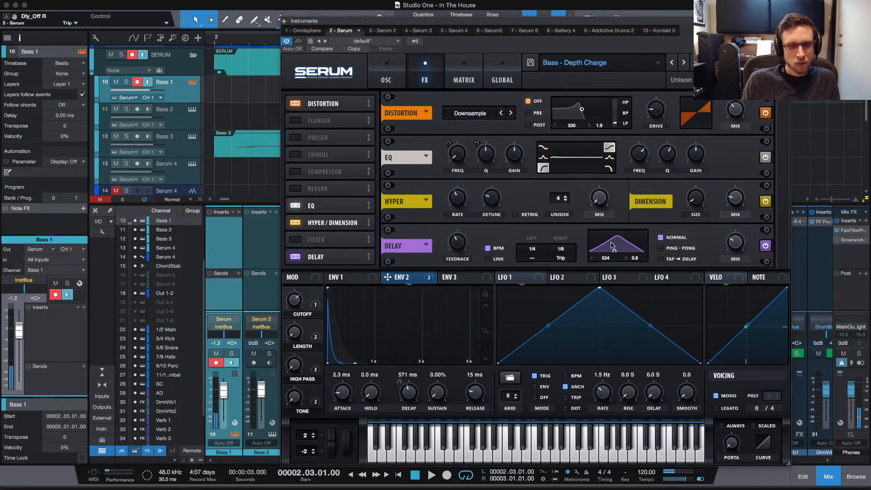
key("space")
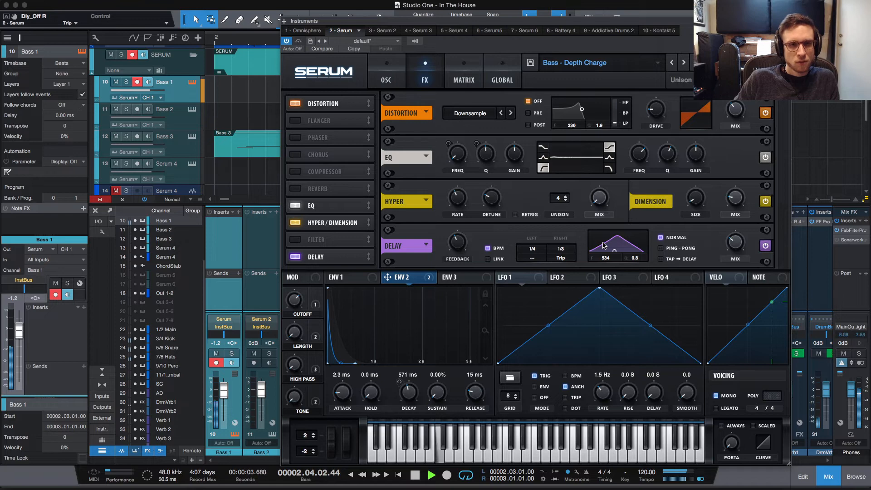
key("space")
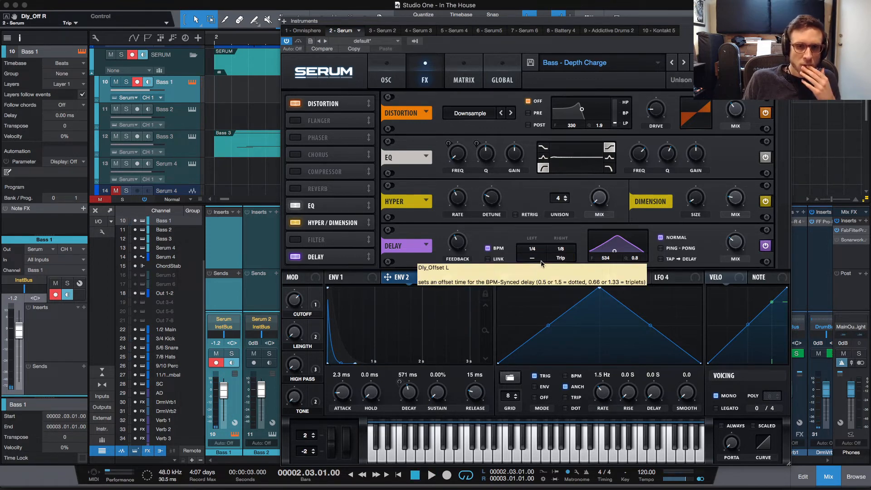
Link the delay's left and right channels and set both to 1/8 triplet
left_click(489, 259)
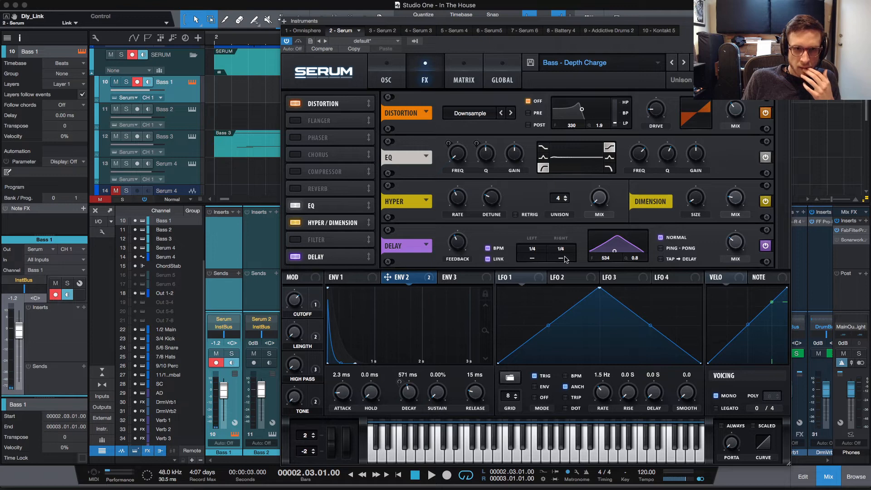
left_click(534, 252)
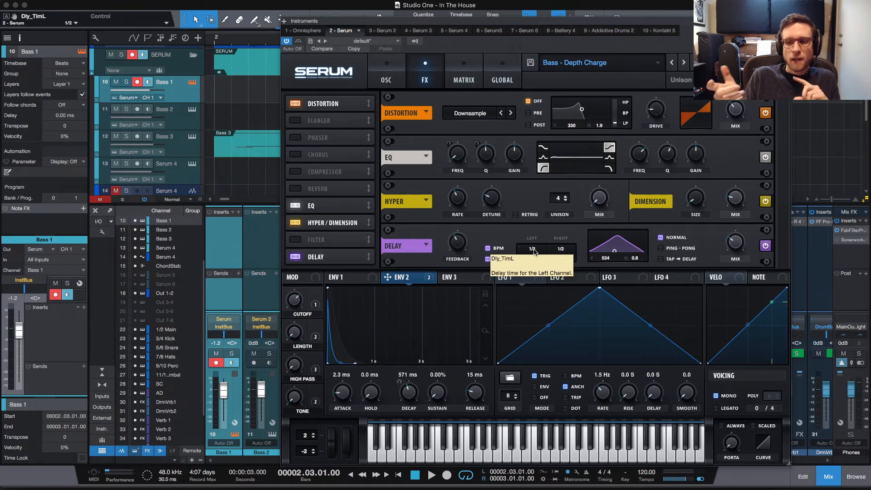
left_click_drag(534, 252, 561, 260)
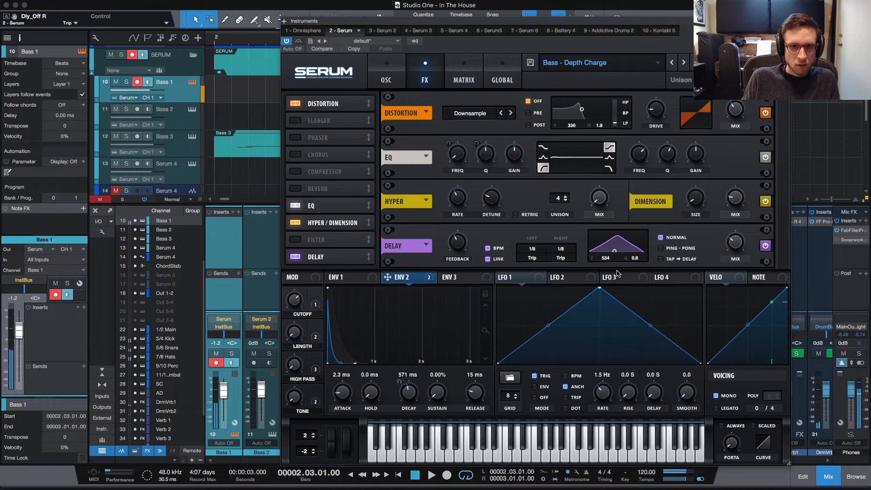
Try a 1/16 triplet time on the linked delay channels and audition the loop
scroll(561, 252, "up", 1)
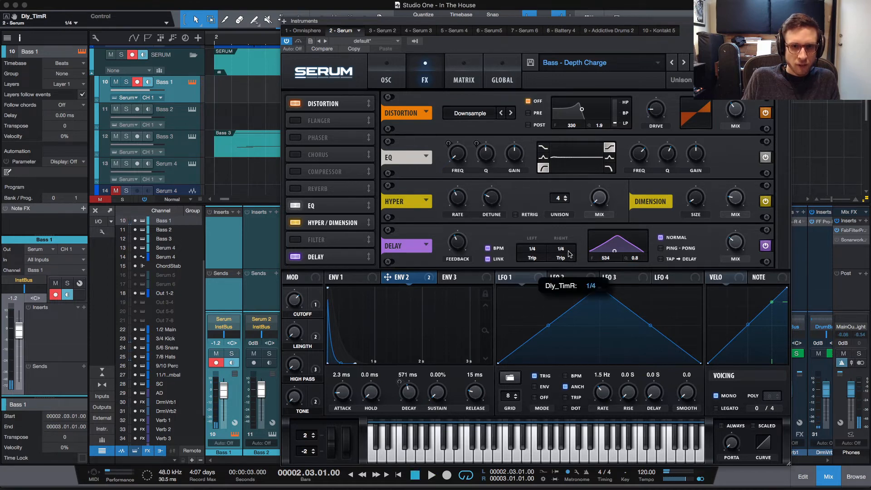
scroll(561, 258, "down", 2)
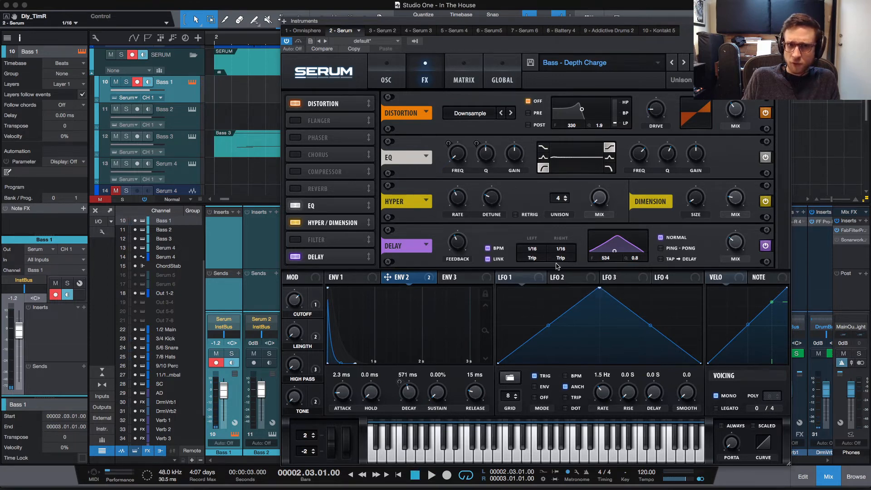
key("space")
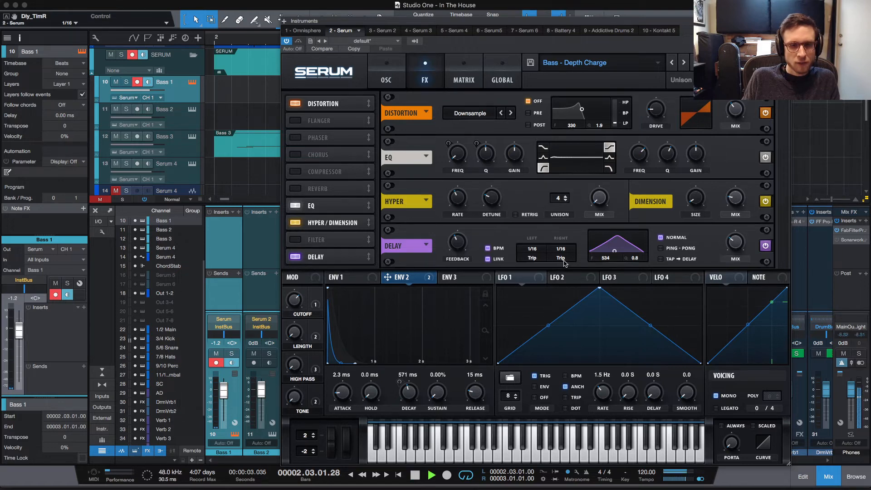
key("space")
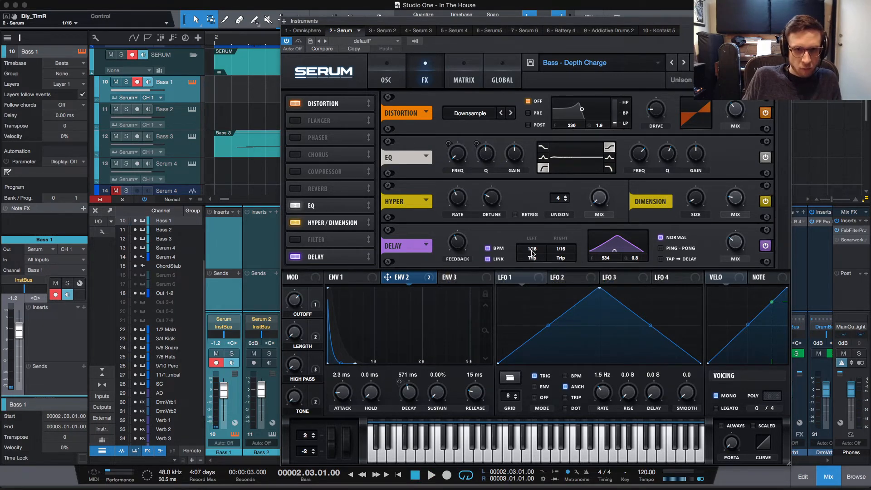
During loop playback, set the delay feedback to 0% and the linked delay time to 1/8 triplet
key("space")
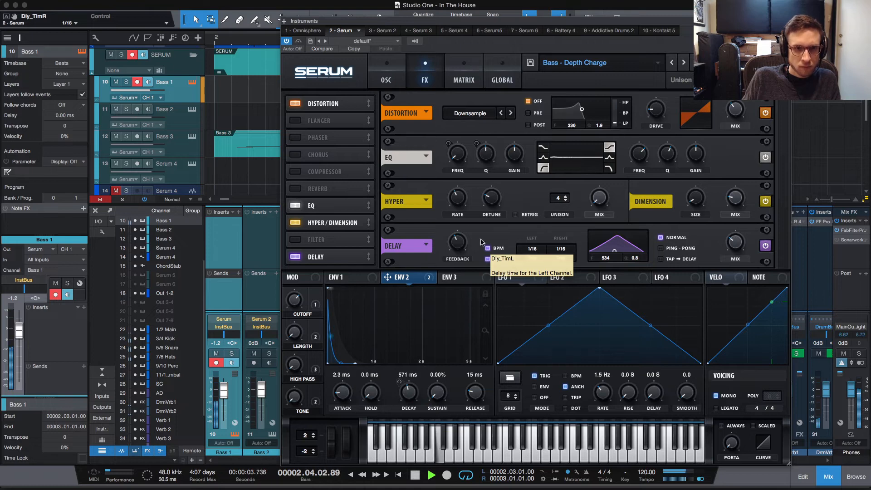
left_click_drag(459, 267, 460, 283)
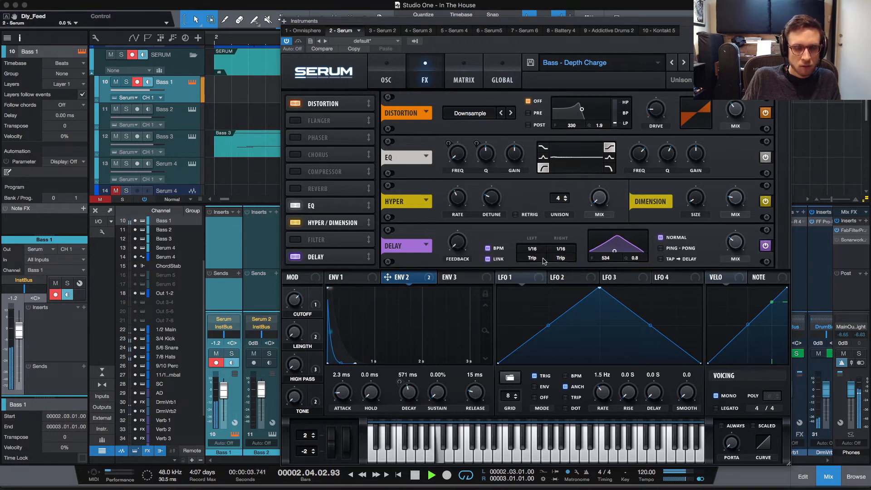
mouse_move(536, 253)
scroll(536, 253, "up", 1)
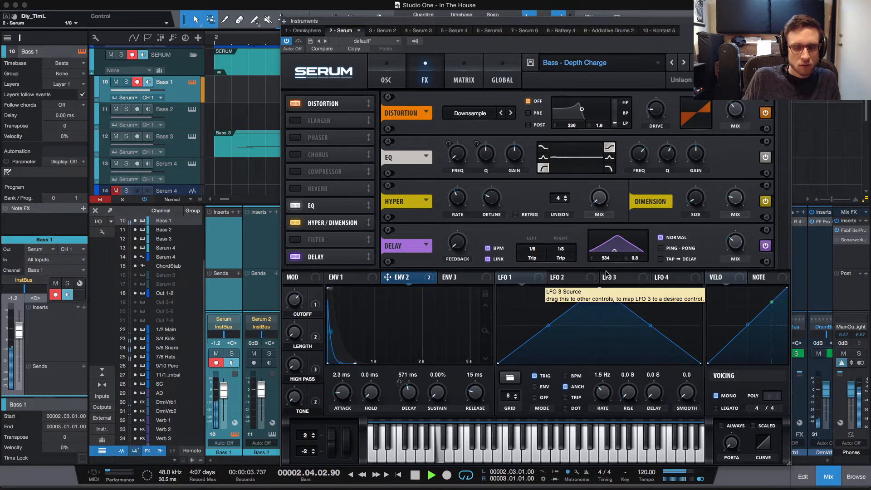
Turn off Serum's delay effect, close the instrument window and audition the loop without it
key("space")
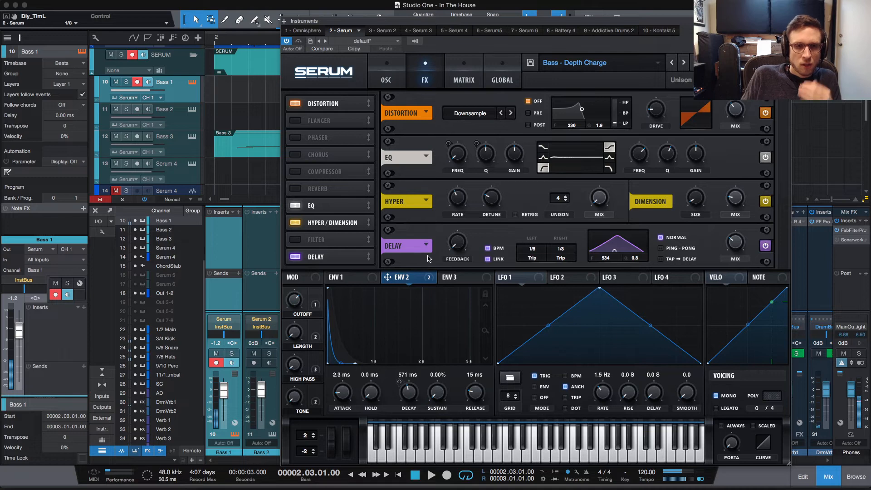
left_click(295, 257)
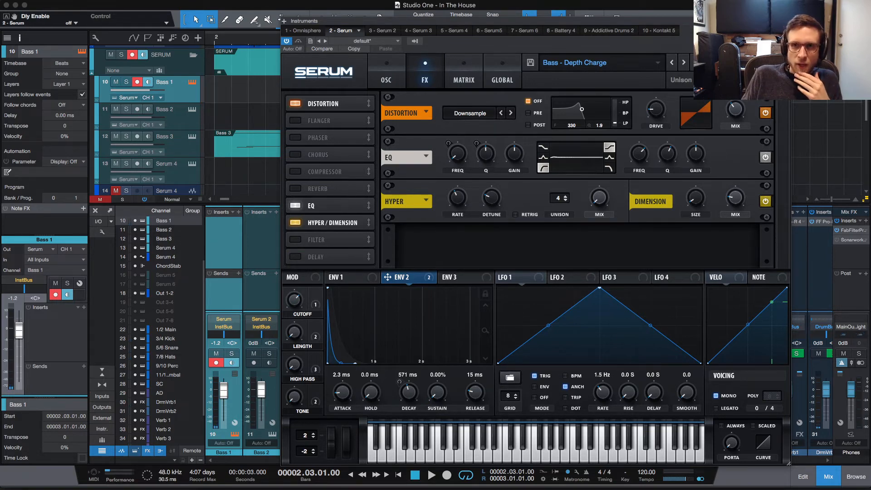
left_click(284, 20)
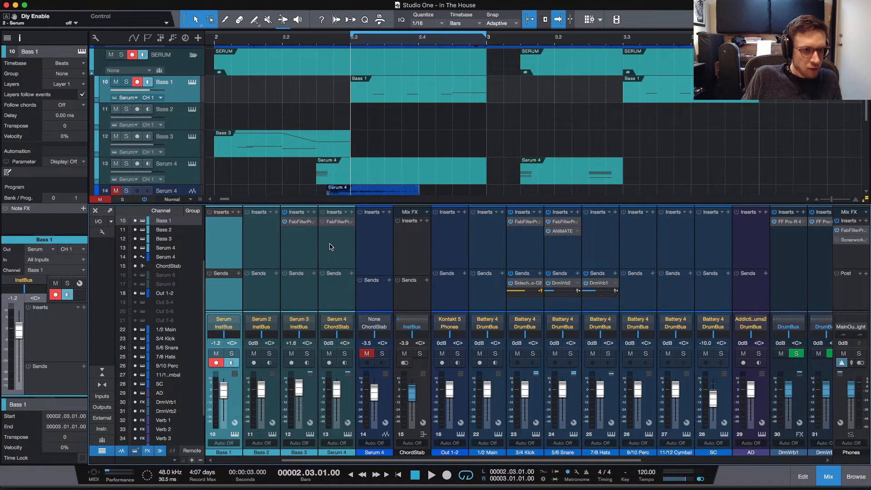
key("space")
key("space")
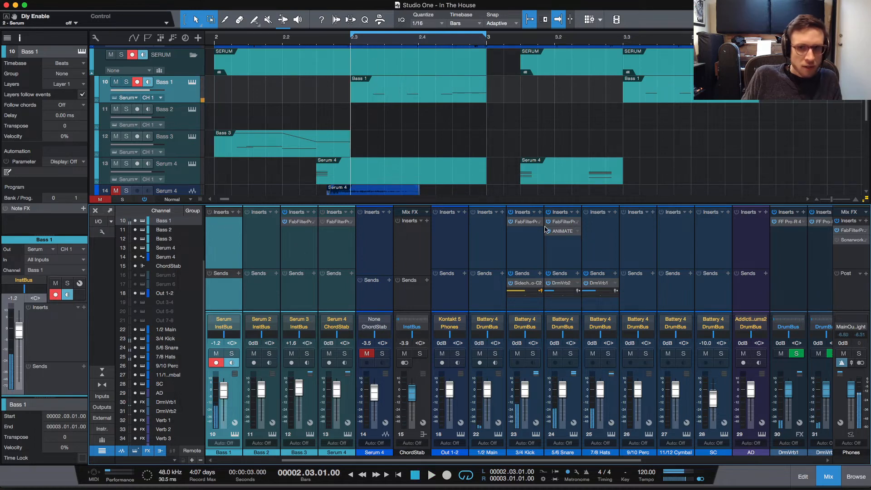
Add a send to Verb 1 on the Bass 1 channel and start loop playback
scroll(690, 246, "right", 5)
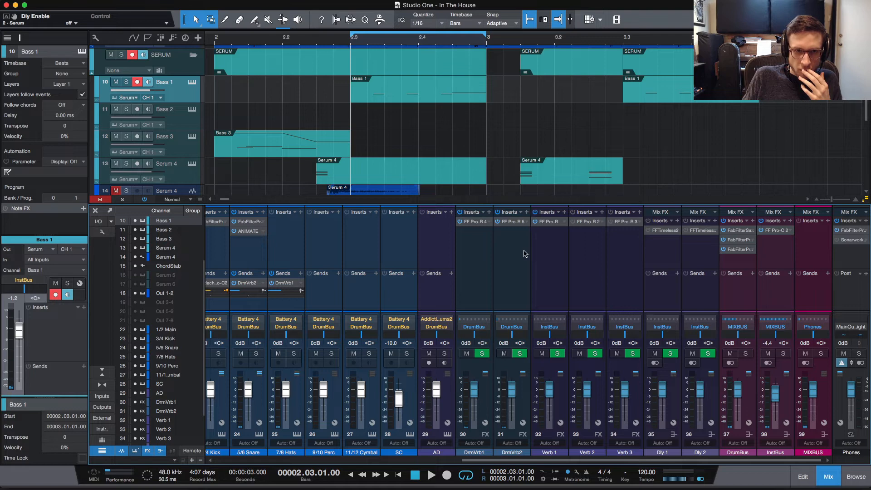
scroll(525, 253, "left", 8)
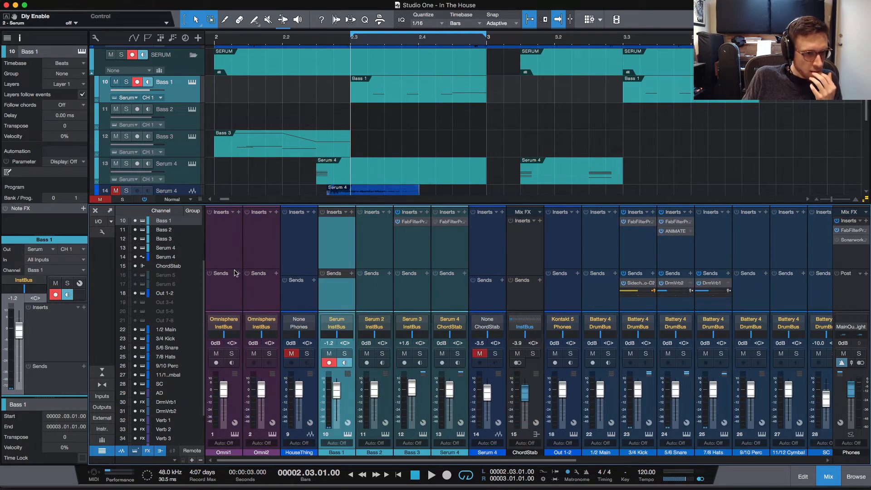
left_click(352, 273)
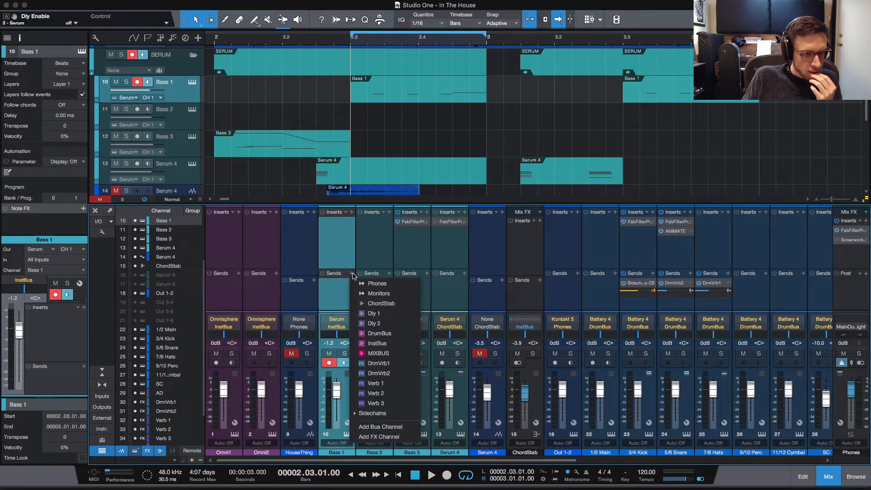
left_click(398, 384)
key("space")
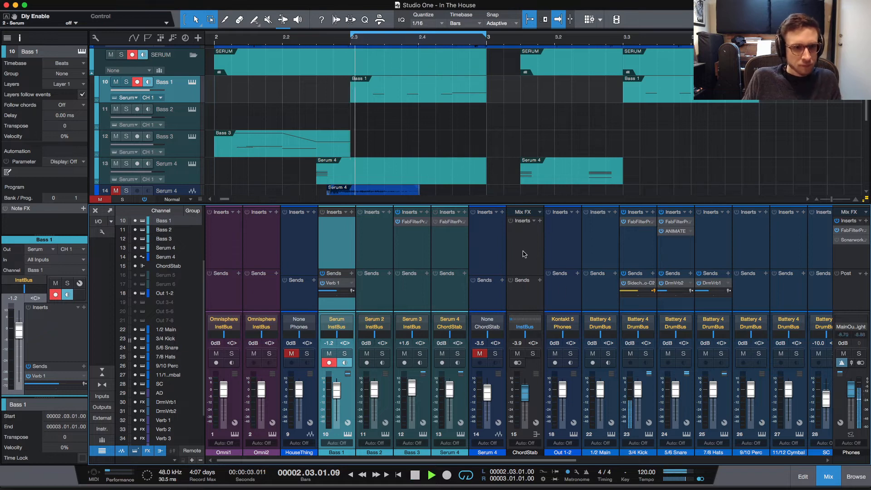
Open the FF Pro-R reverb on the Verb 1 channel and load its Bass Room preset
scroll(530, 253, "right", 8)
scroll(532, 253, "right", 1)
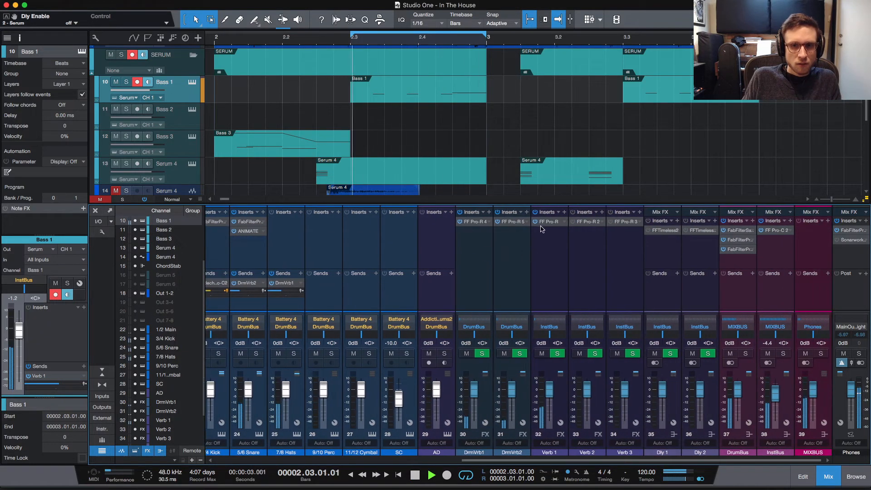
left_click(550, 223)
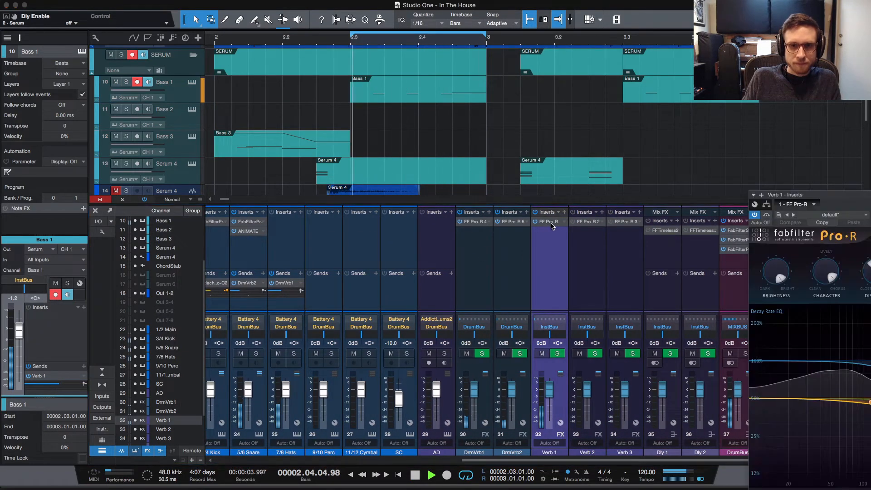
left_click_drag(799, 167, 681, 81)
left_click(679, 117)
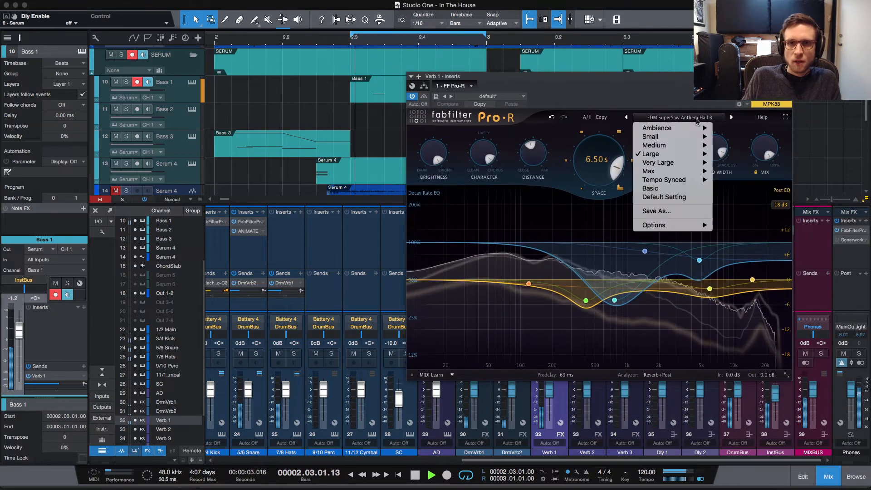
mouse_move(662, 137)
left_click(788, 140)
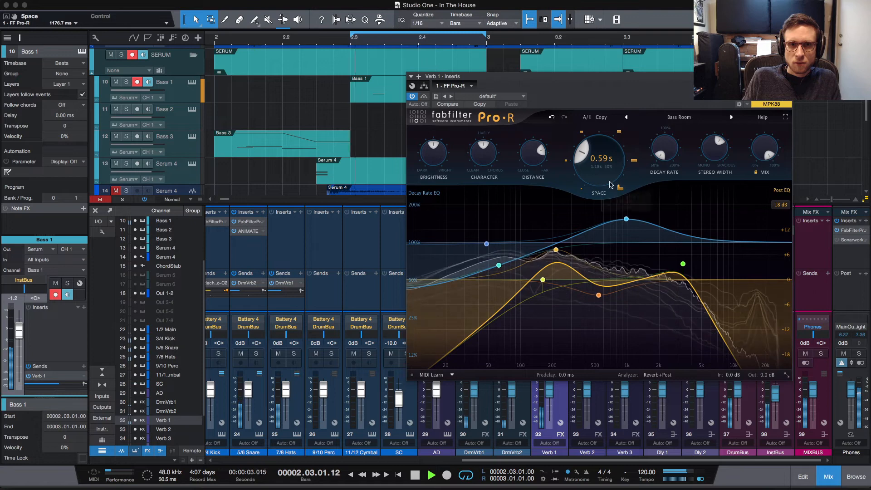
Set Bass 1's Verb 1 send level to about -20.3 dB and audition the loop with the reverb
scroll(314, 254, "left", 10)
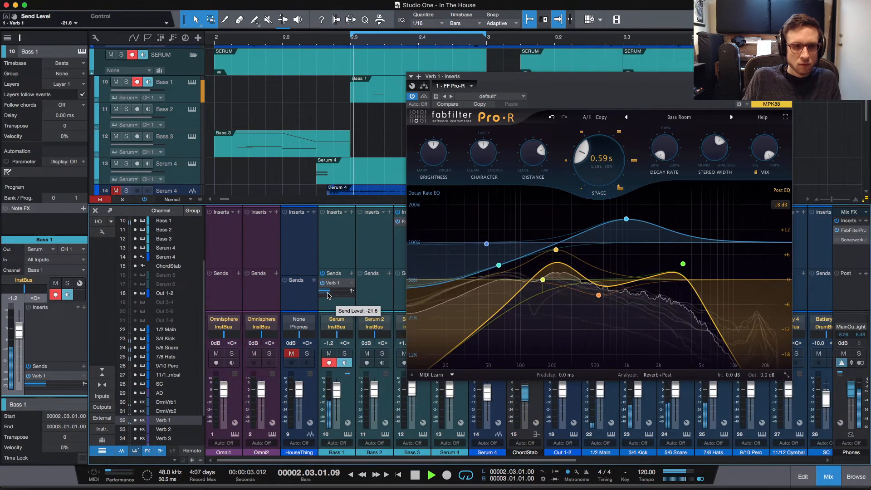
scroll(329, 296, "up", 2)
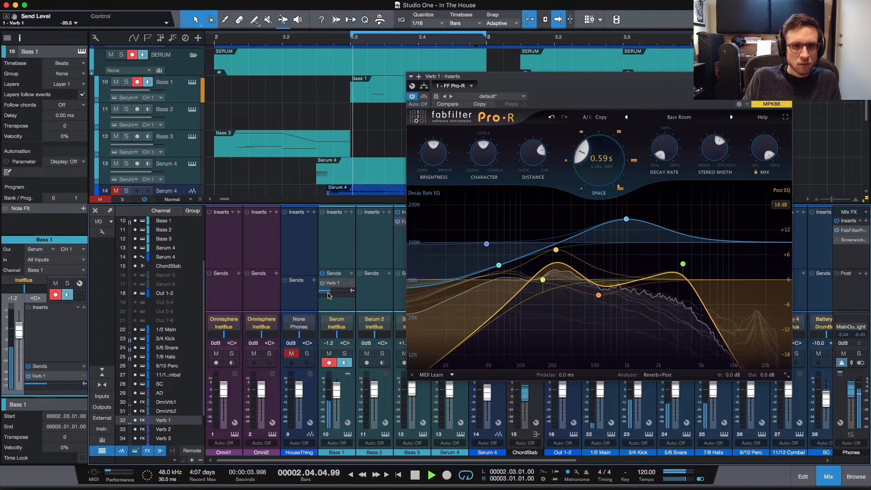
key("space")
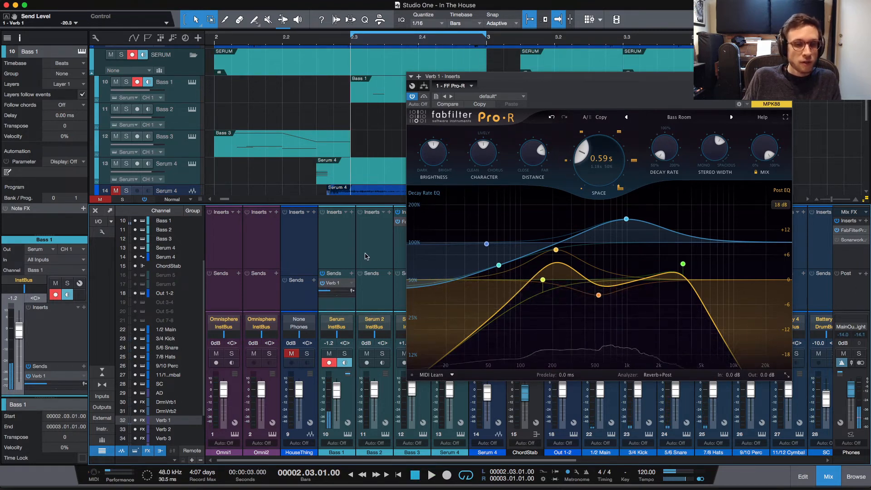
key("space")
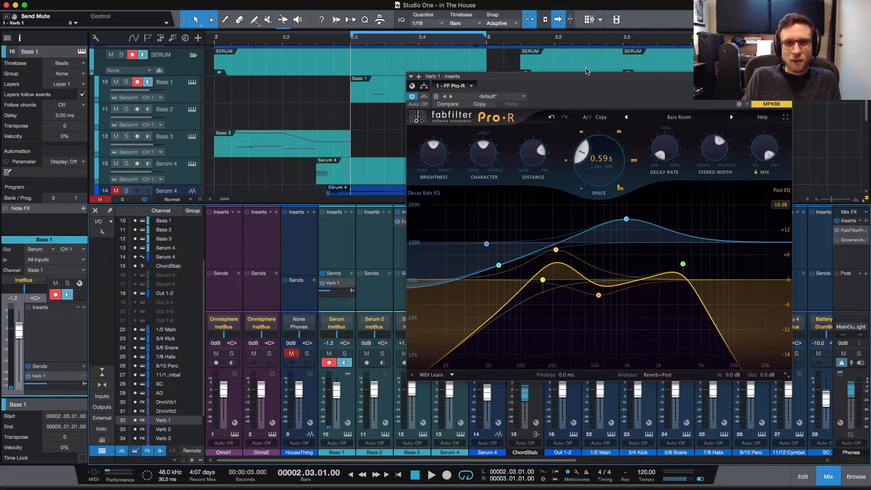
mouse_move(693, 1)
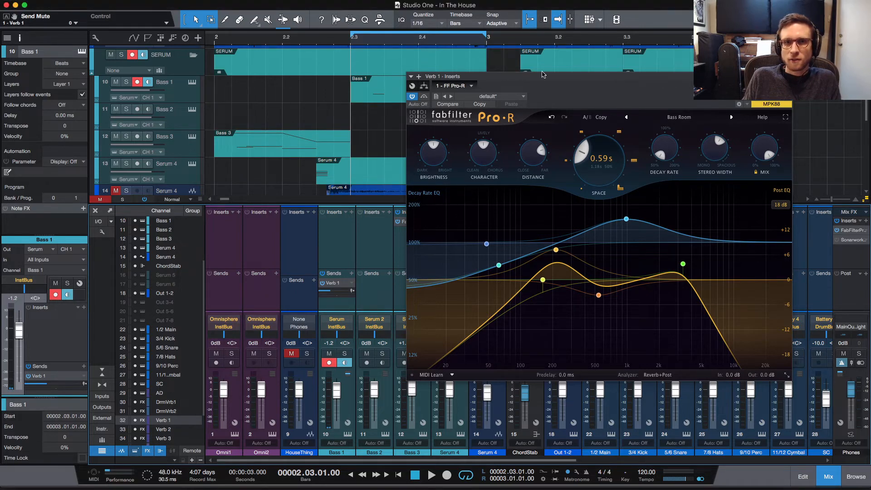
key("space")
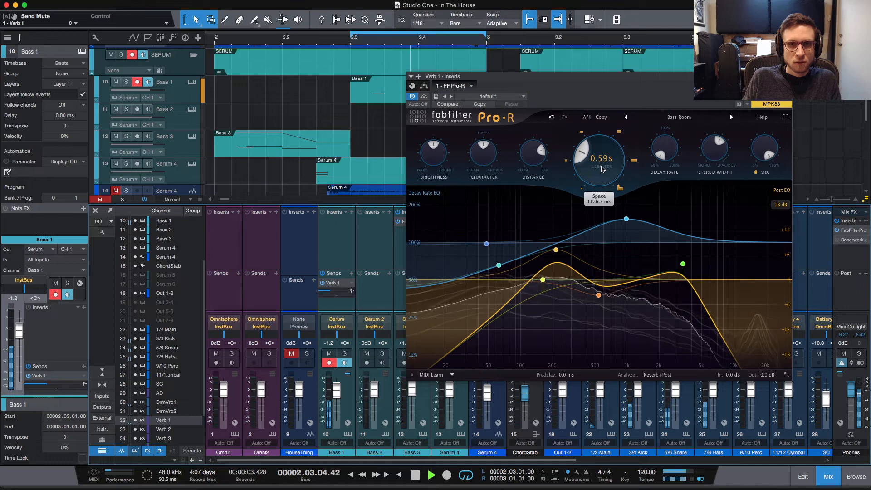
key("space")
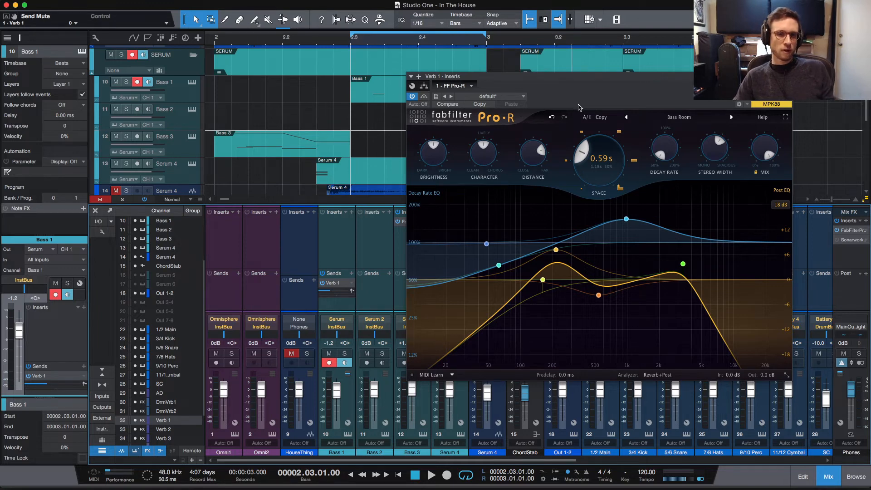
Lower Pro-R's Post EQ peak near 200 Hz to about +3 dB, raise Character to about 91%, and audition before closing the reverb
mouse_move(560, 265)
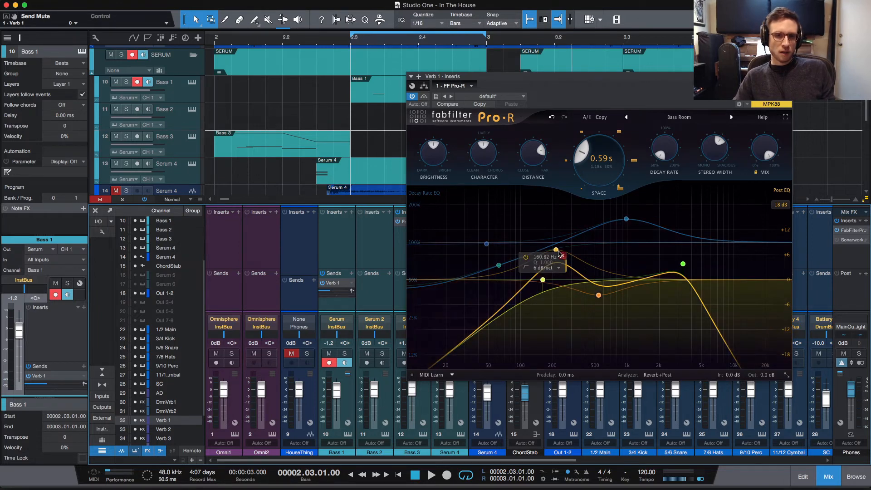
left_click_drag(559, 251, 555, 268)
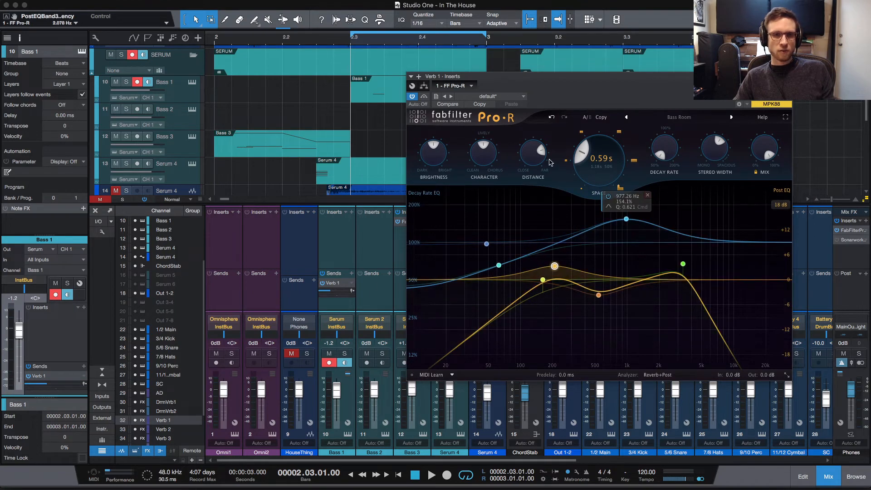
mouse_move(616, 143)
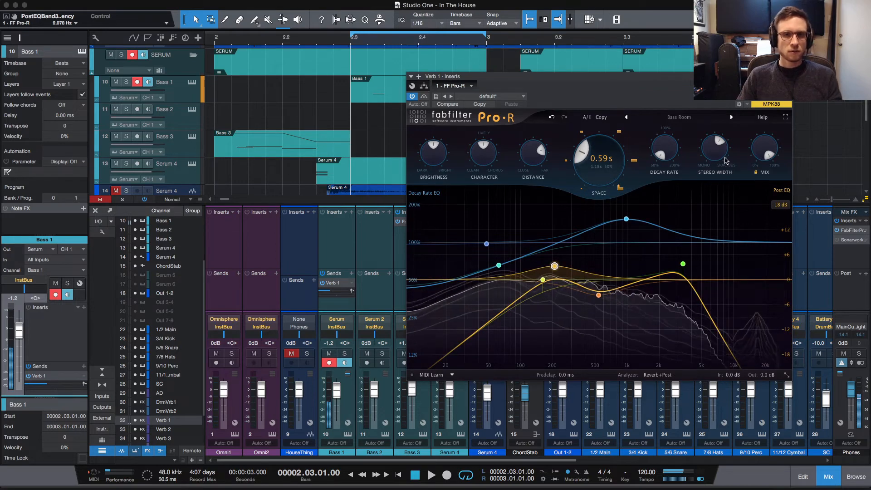
left_click_drag(483, 166, 483, 154)
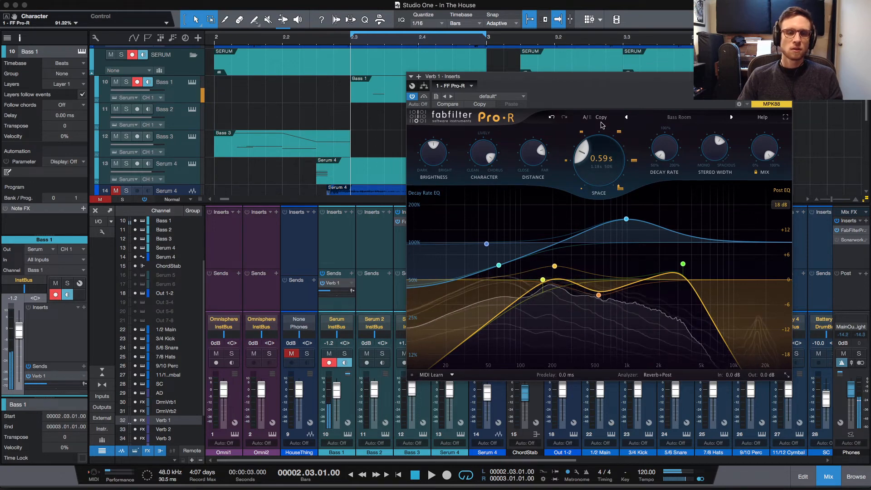
key("space")
key("space")
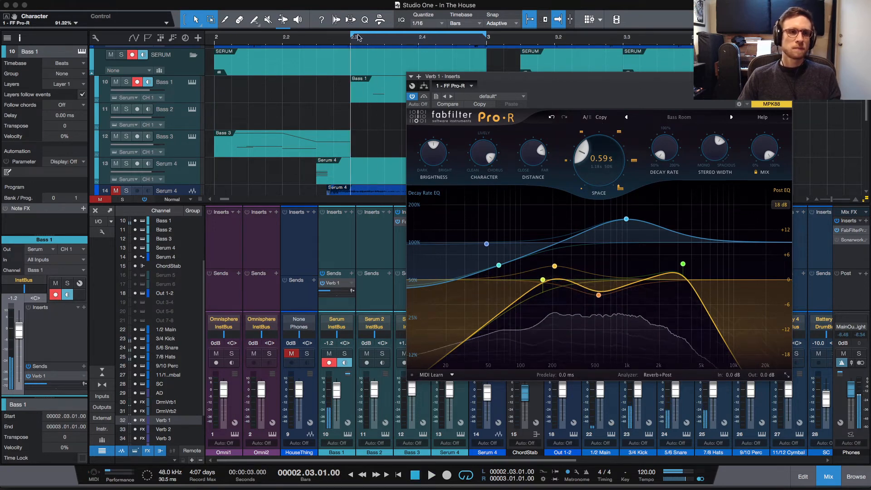
key("ctrl+w")
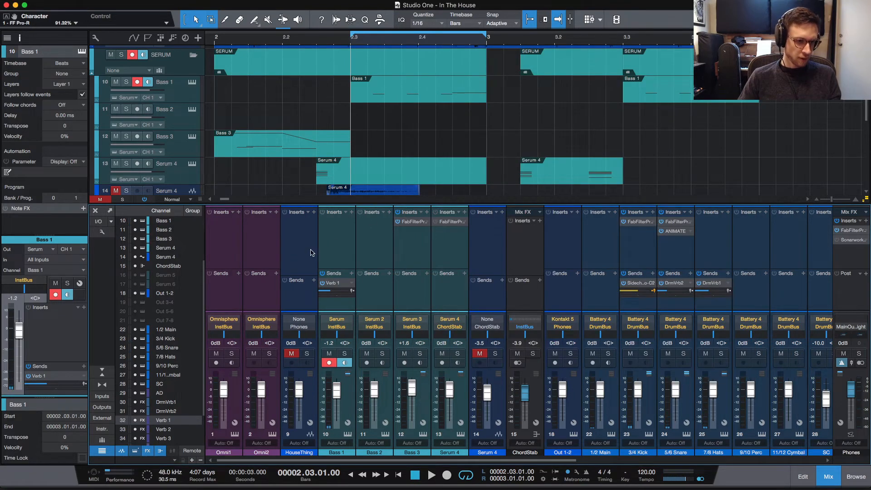
Insert FabFilter Saturn 2 on the Bass 1 channel
left_click(349, 241)
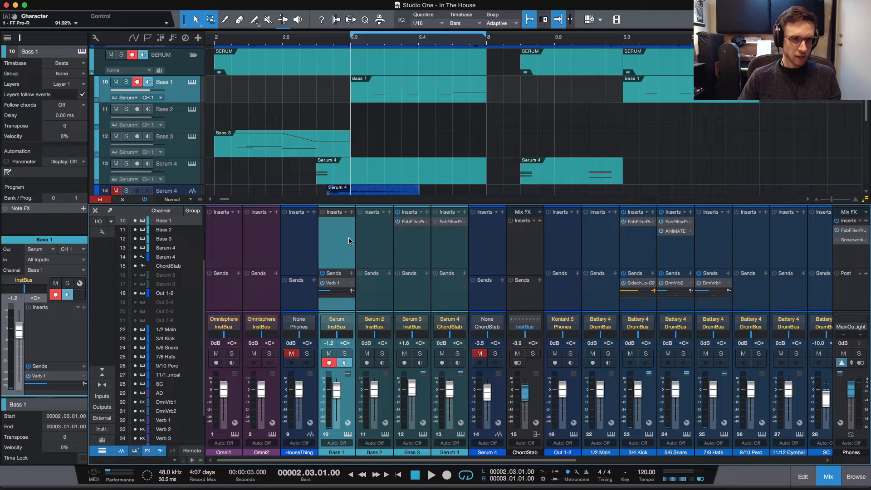
left_click(351, 213)
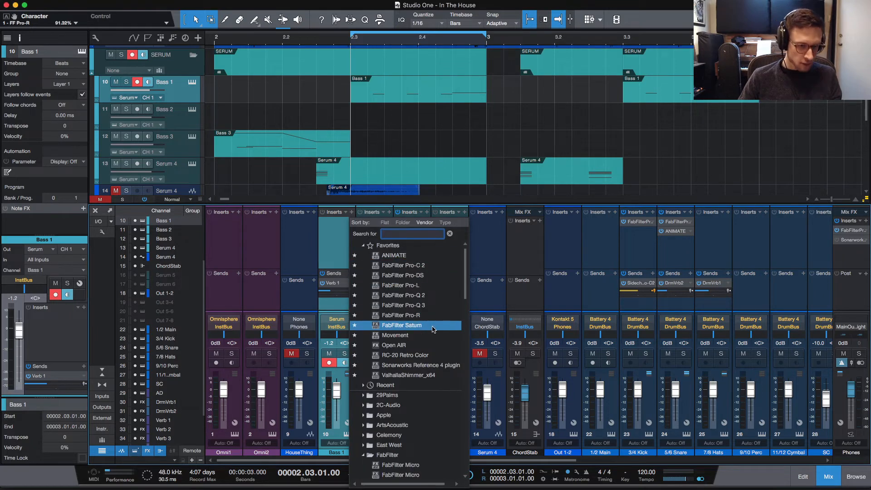
left_click(402, 325)
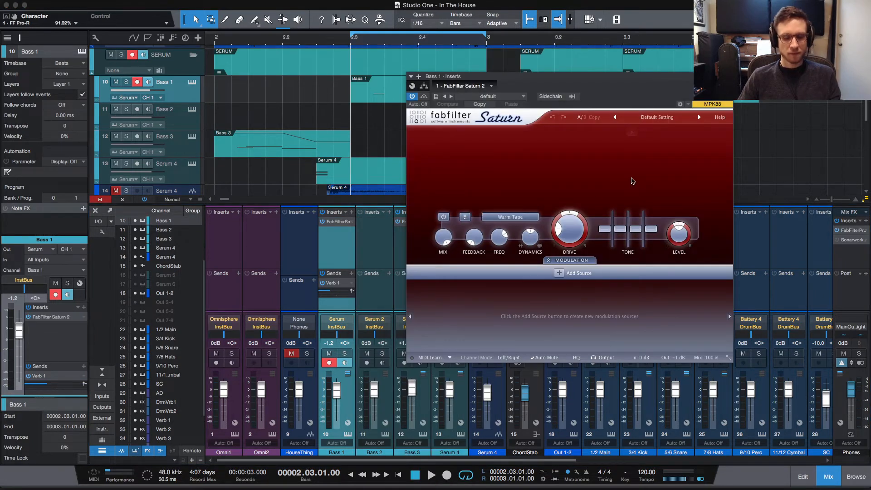
During loop playback, set Saturn's Band 1 Drive to about 28% and enable high-quality processing
key("space")
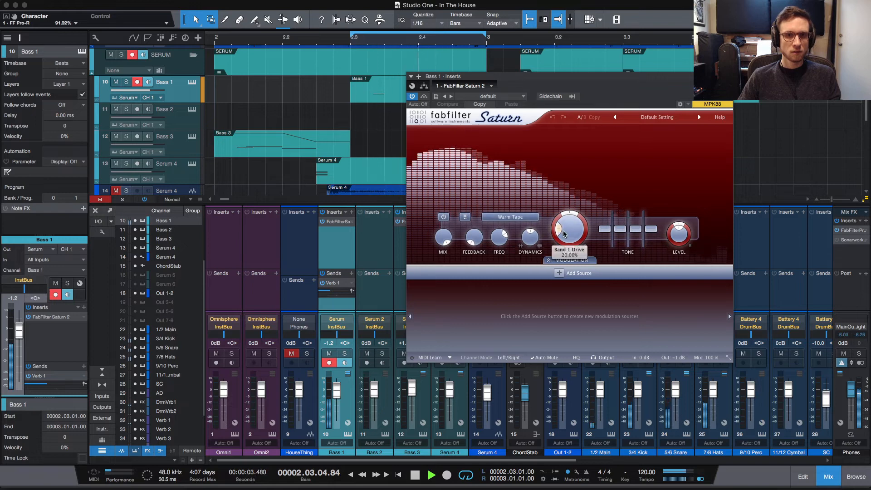
left_click_drag(571, 233, 586, 187)
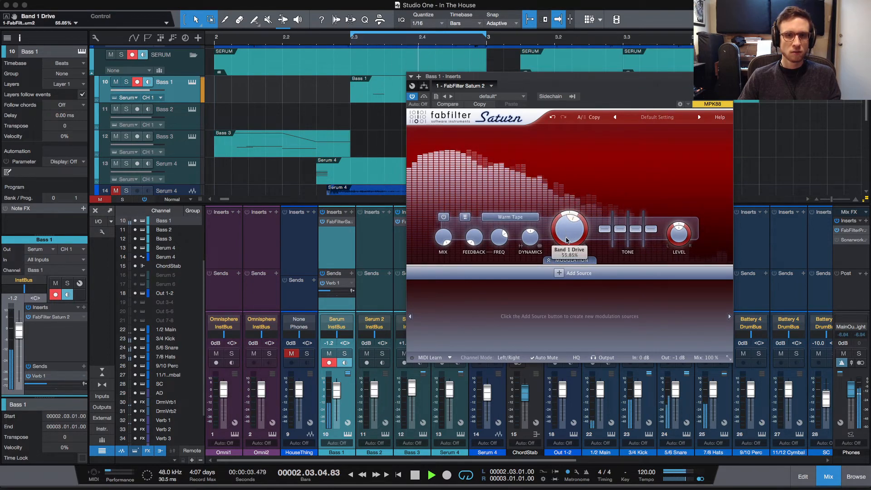
left_click_drag(567, 274, 567, 276)
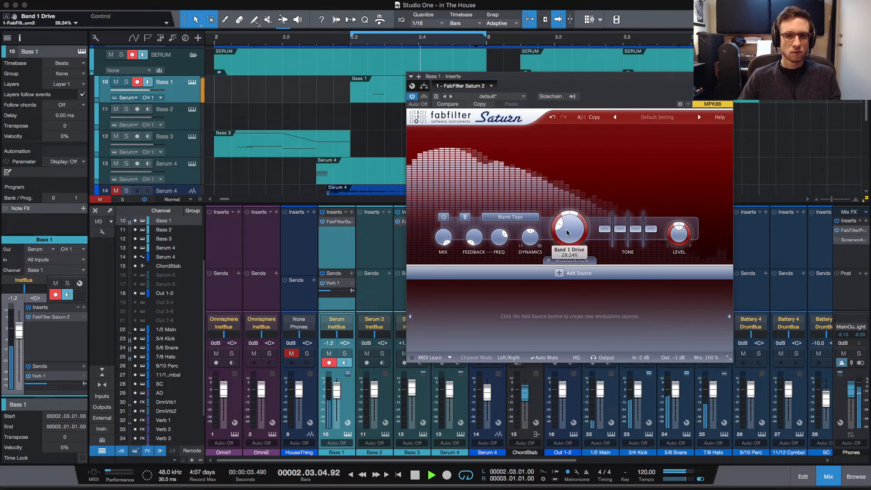
left_click(575, 358)
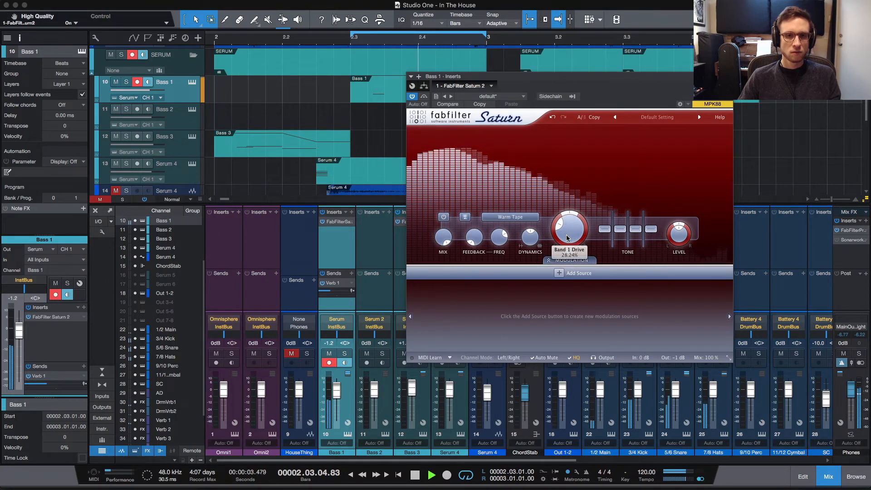
Change Saturn's style to Gentle Saturation with about 27% drive, and bypass the plugin to compare
left_click(513, 218)
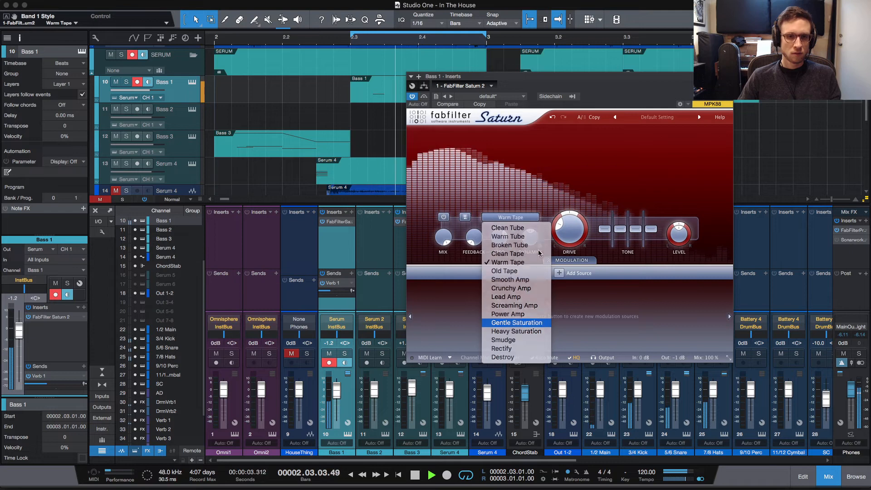
left_click(516, 323)
left_click_drag(569, 237, 572, 254)
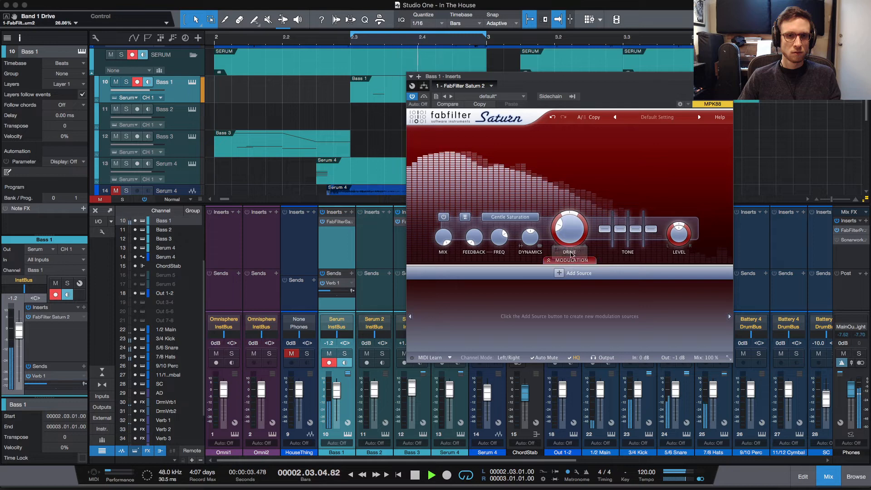
left_click(412, 97)
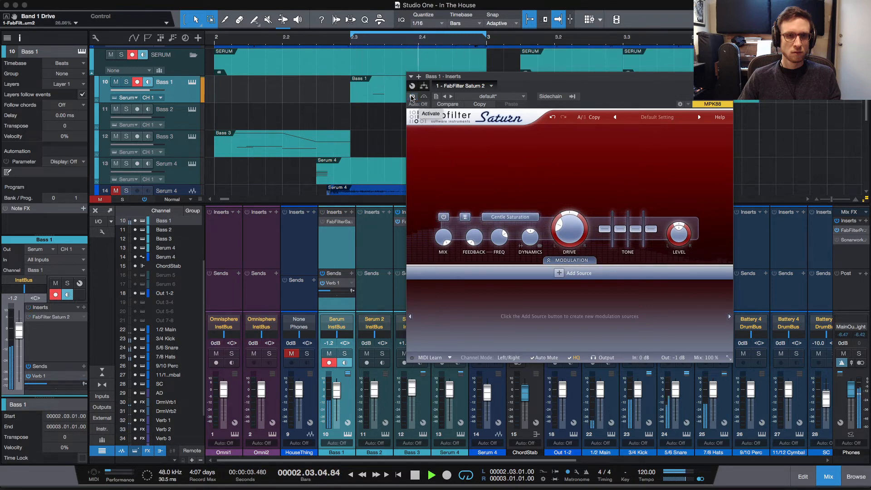
Reactivate Saturn on Bass 1 and raise Band 1 Drive to about 37%
left_click(412, 97)
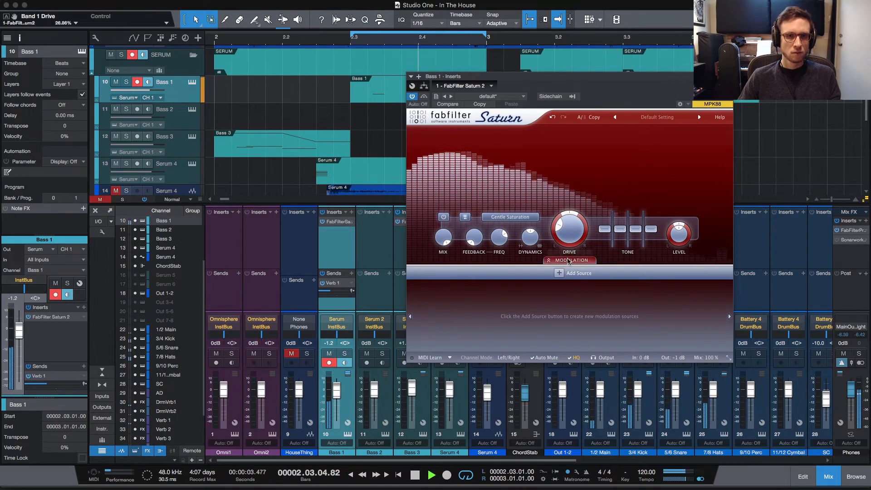
left_click(530, 237)
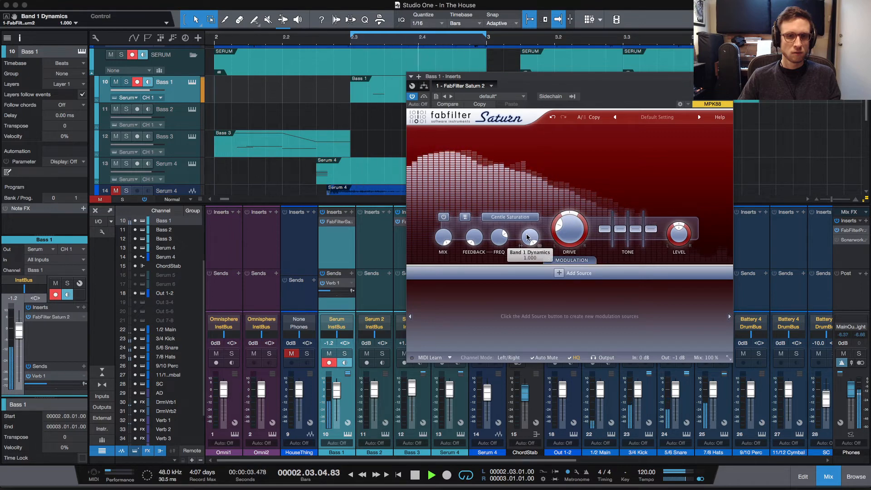
left_click(570, 223)
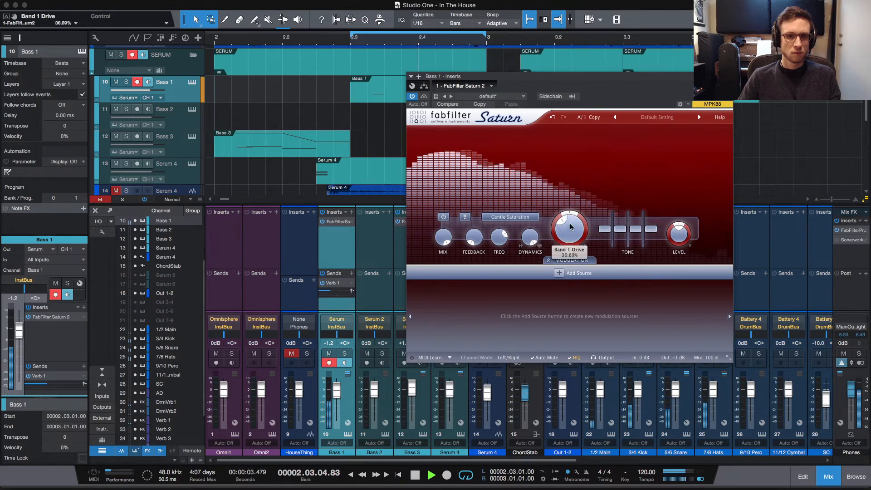
Try Saturn's Broken Tube style with Band 1 Drive at about 11%
left_click(510, 217)
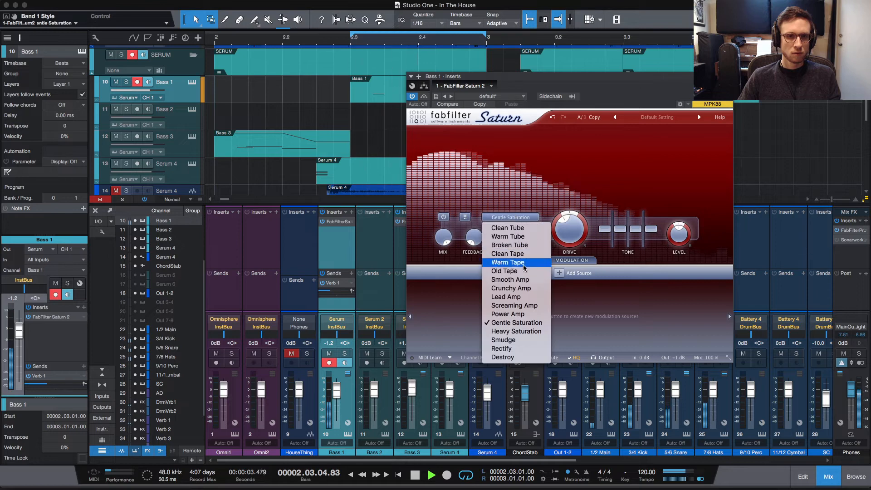
left_click(528, 246)
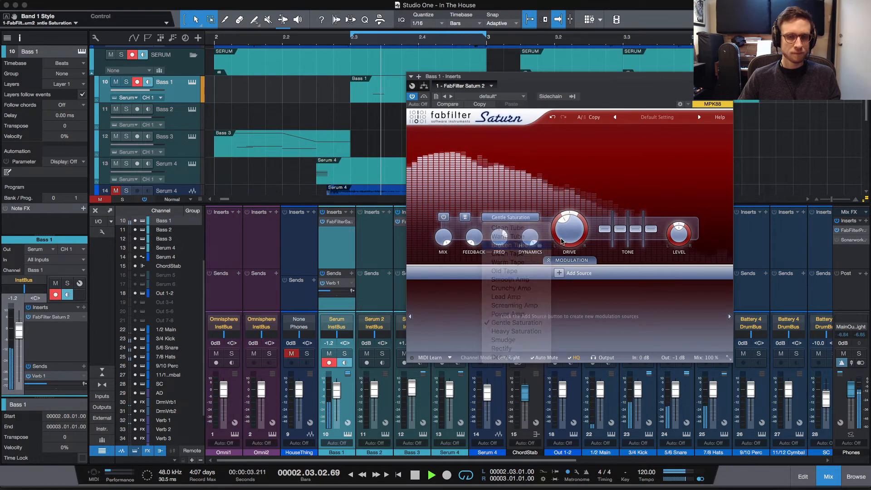
left_click_drag(570, 229, 566, 263)
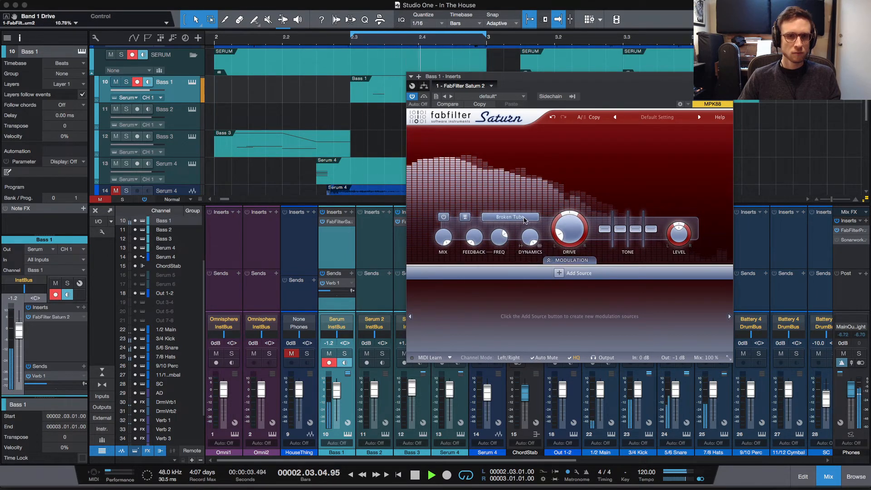
Try the Clean Tape style with about 27% drive and compare it against the bypassed sound
left_click(510, 217)
left_click(534, 258)
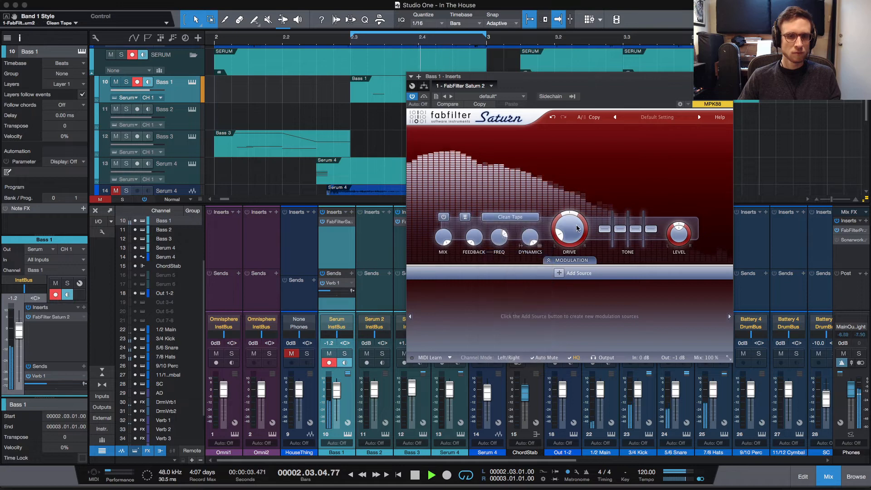
mouse_move(568, 229)
left_mouse_down()
mouse_move(584, 165)
mouse_move(568, 213)
left_mouse_up()
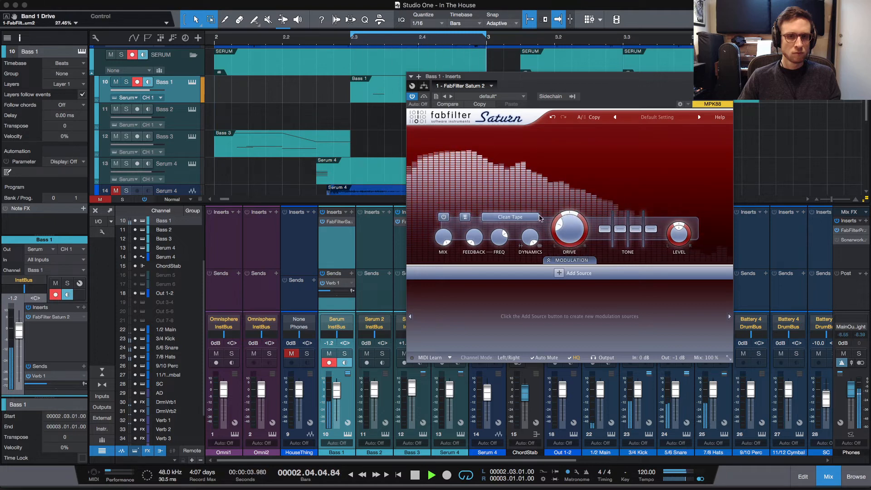
left_click(412, 96)
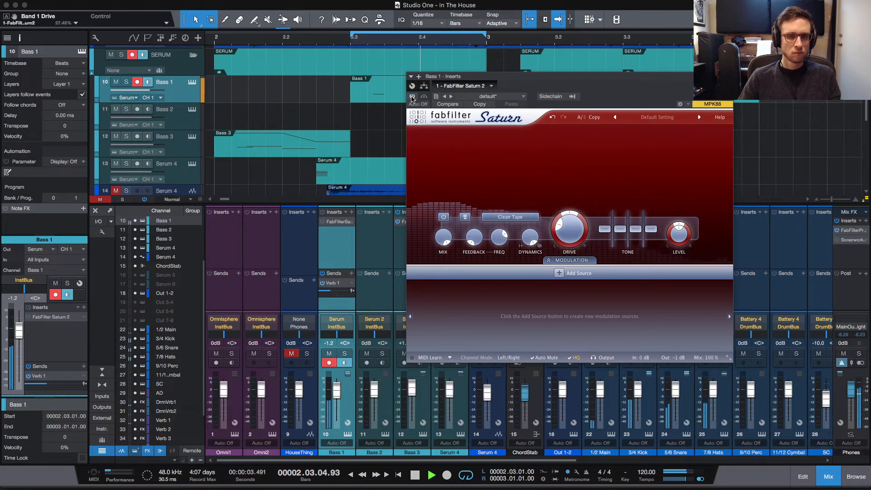
left_click(412, 97)
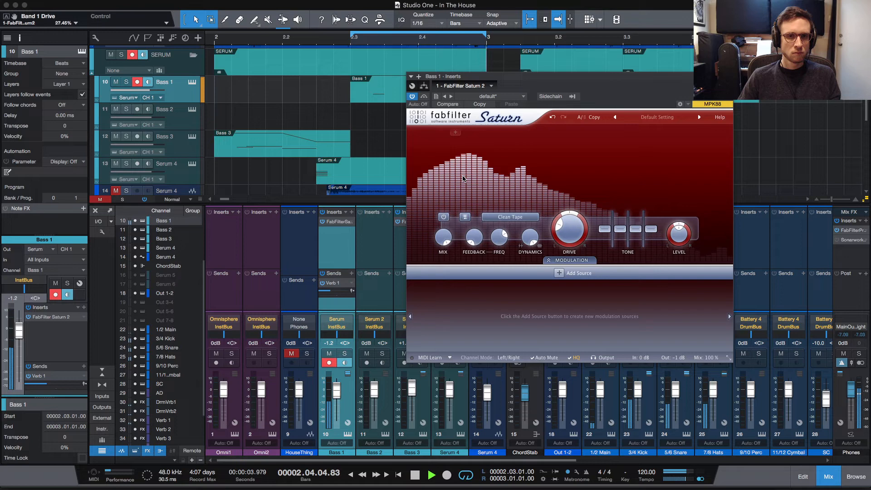
Set Saturn to Warm Tube with about 36% drive, compare it against bypass during playback, and close the plugin
left_click(510, 217)
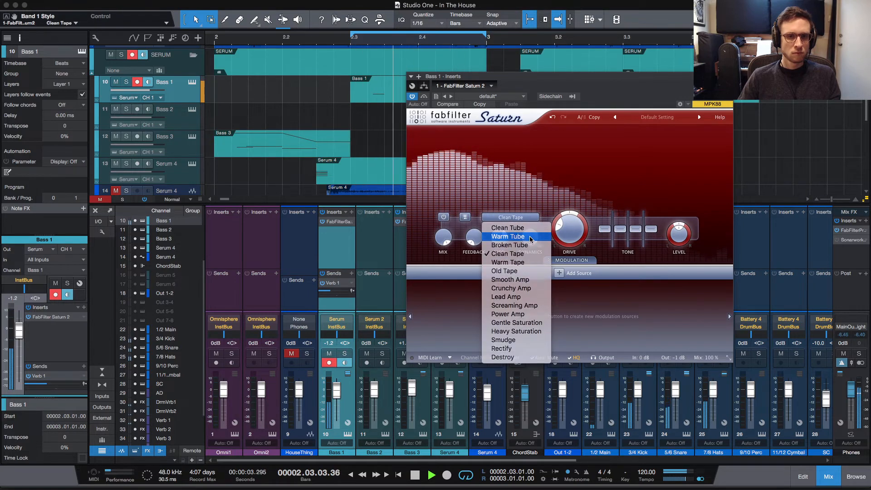
left_click(511, 237)
mouse_move(567, 230)
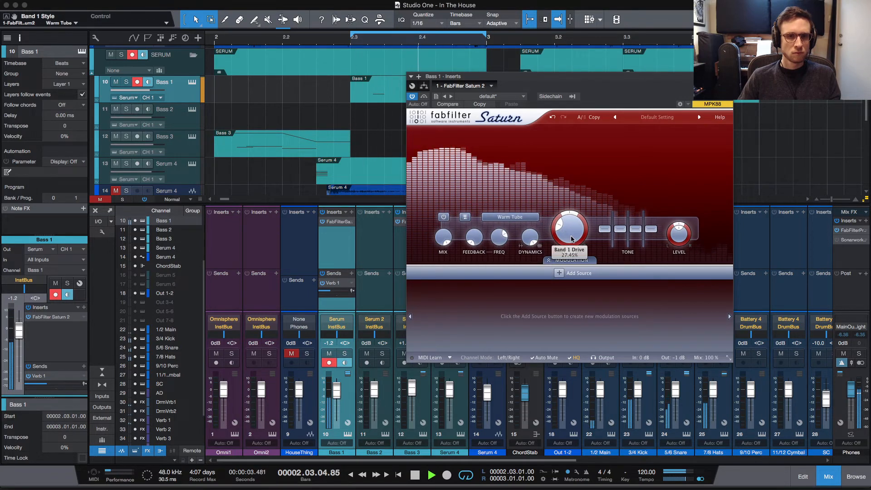
left_click_drag(571, 227, 572, 228)
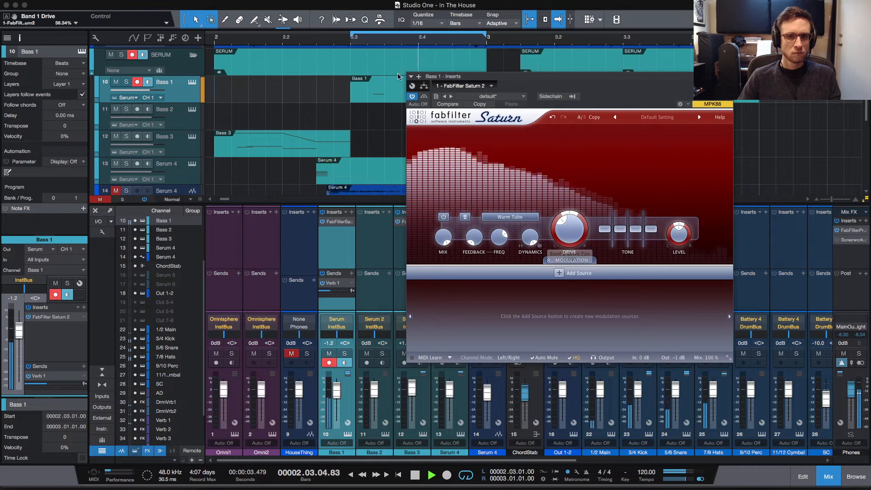
left_click(412, 97)
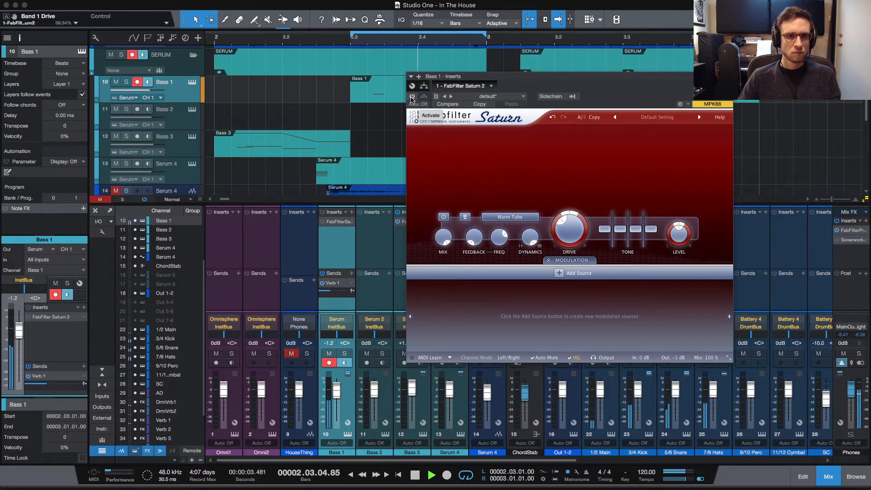
left_click(412, 97)
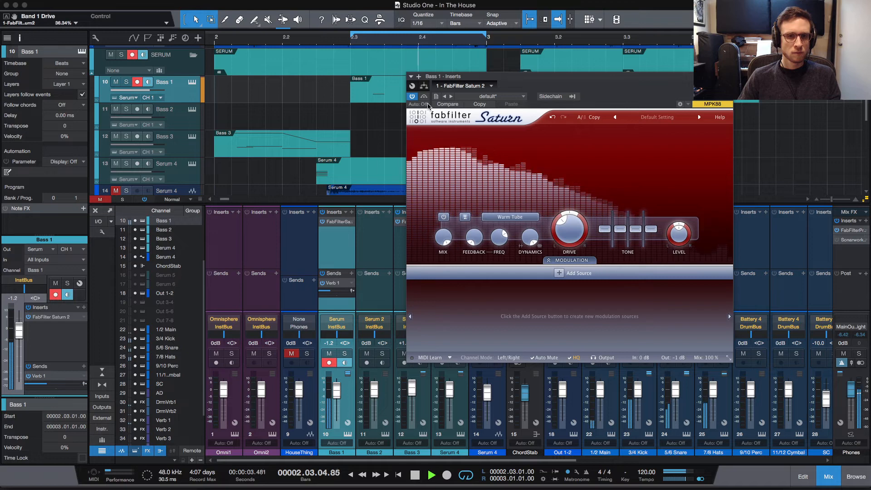
left_click(413, 97)
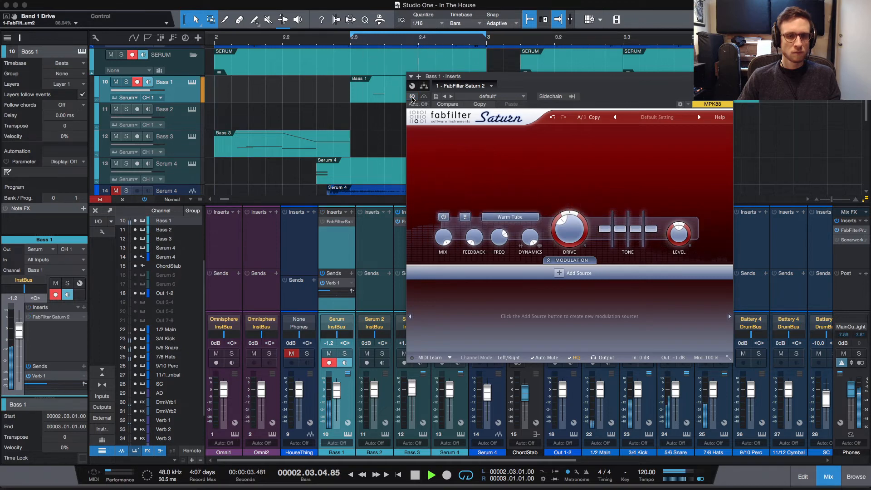
left_click(412, 96)
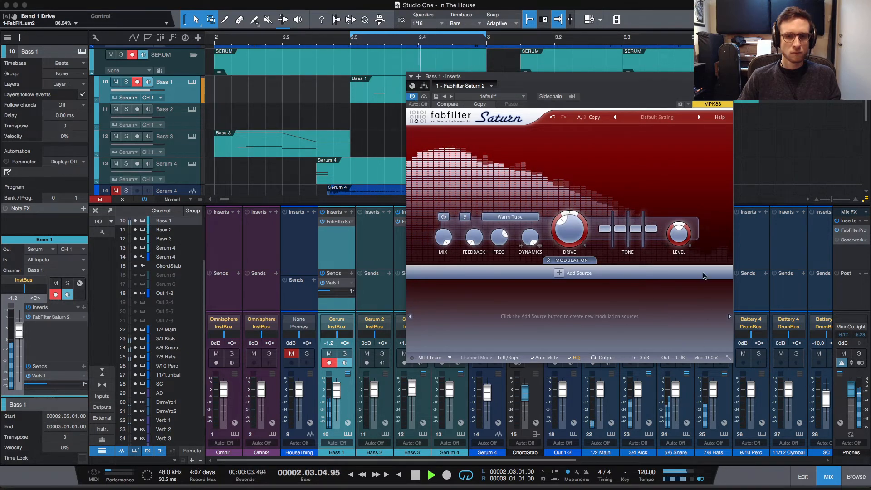
key("space")
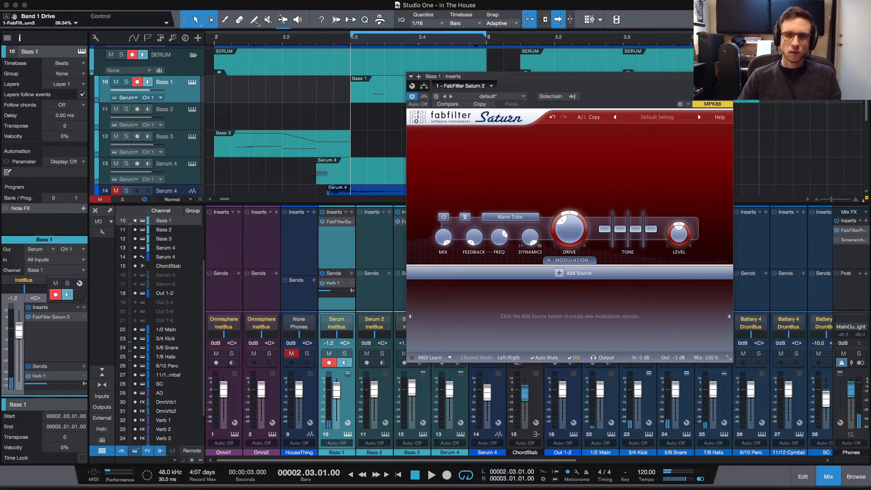
key("super+w")
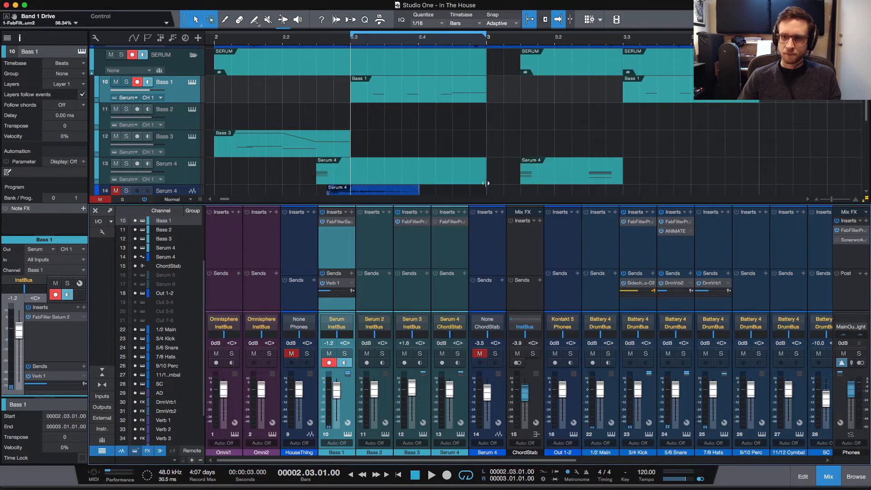
Insert FabFilter Pro-Q 3 on the Bass 1 channel and add a low cut at about 26 Hz
left_click(349, 210)
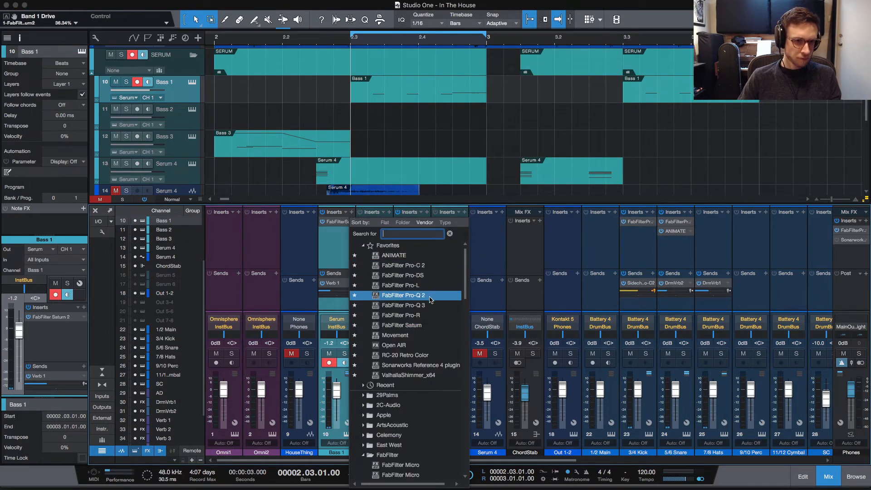
left_click(431, 305)
key("space")
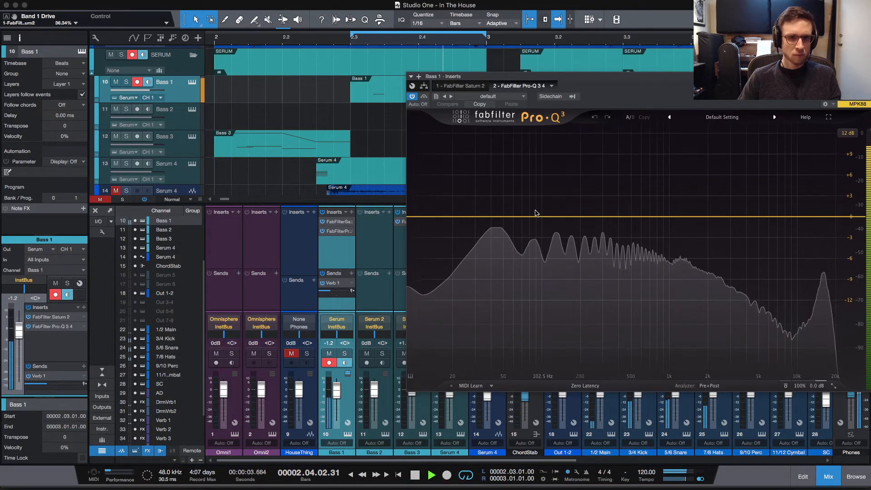
left_click(429, 217)
left_click_drag(427, 214, 468, 214)
key("space")
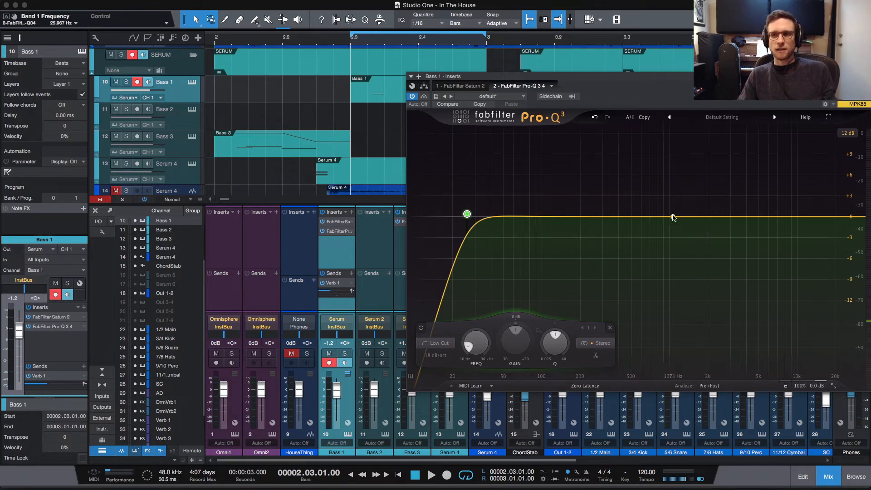
Add a bell boost of about +4.6 dB near 326 Hz with Q about 2.7, auditioning it in the loop
left_click_drag(633, 218, 610, 173)
key("space")
left_click(728, 327)
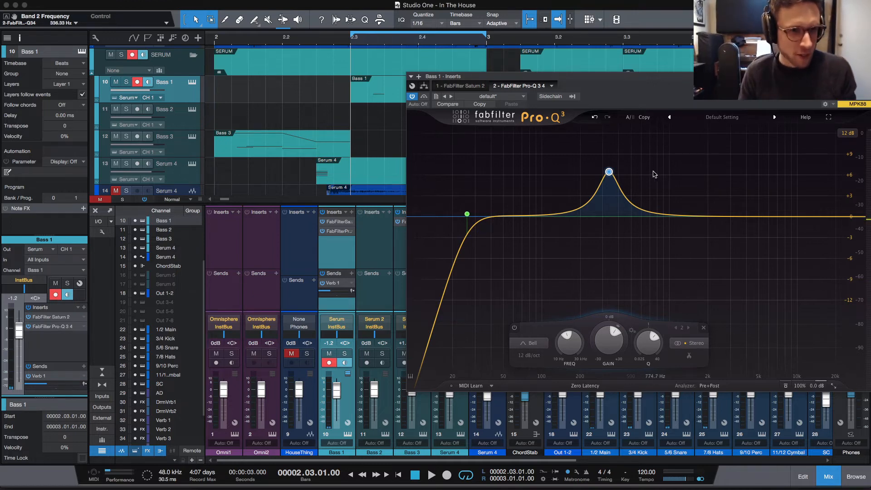
key("space")
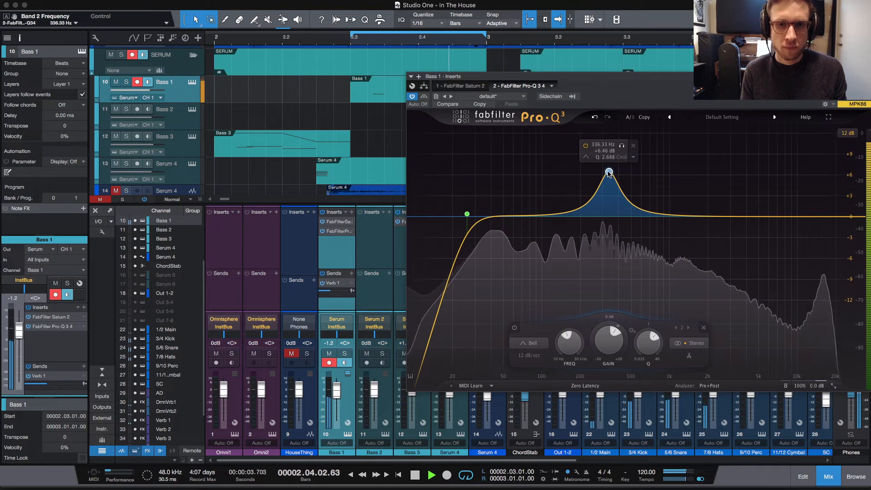
left_click_drag(609, 172, 607, 185)
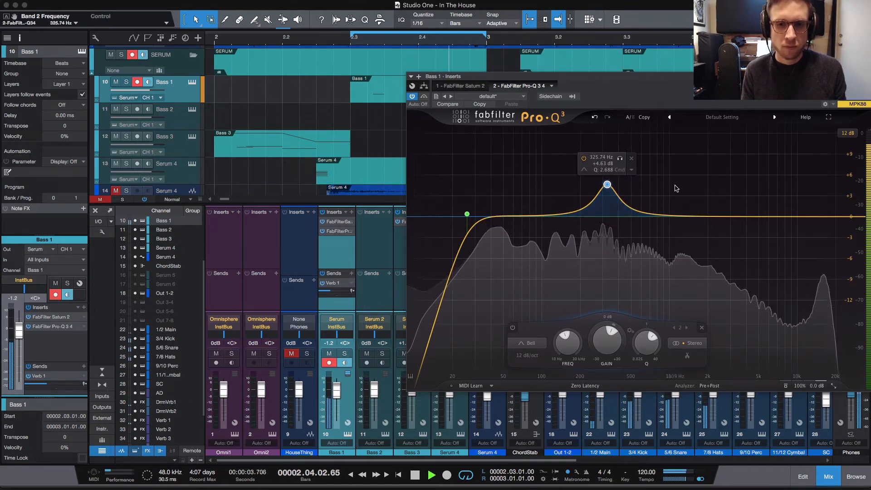
key("space")
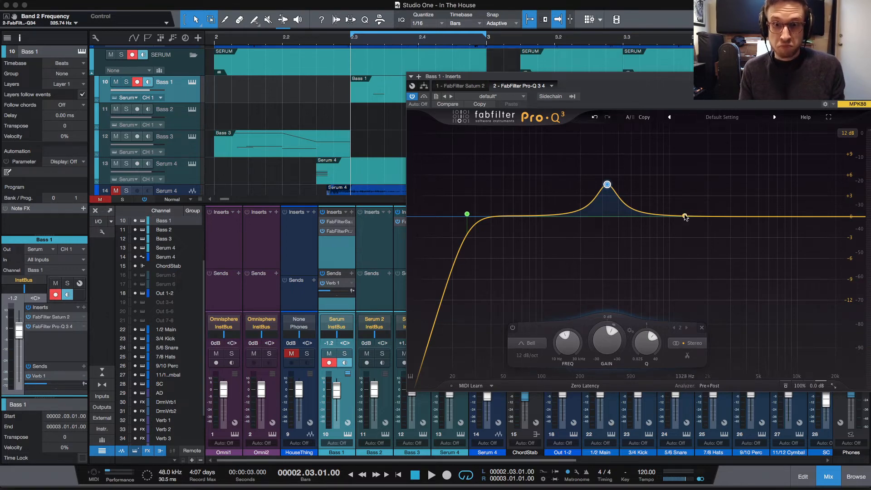
Try a bell cut of about 5.9 dB near 1080 Hz during playback, and remove that band again
left_click_drag(686, 217, 674, 259)
key("space")
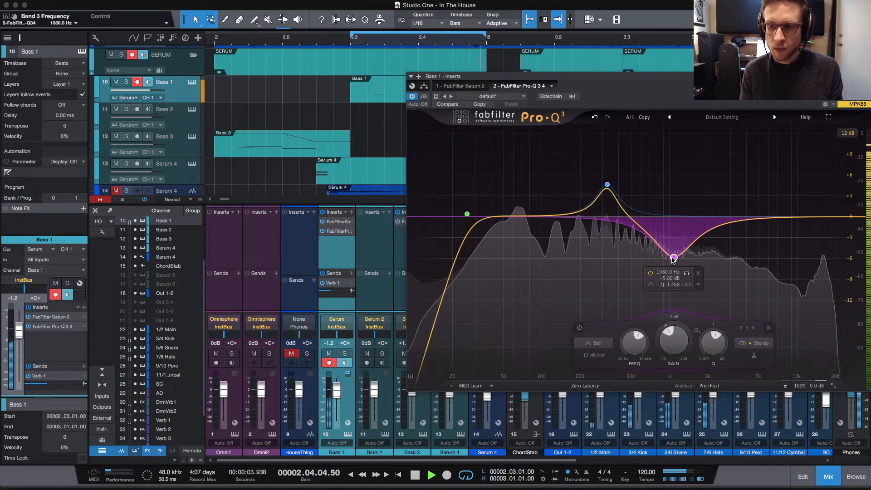
left_click_drag(674, 258, 702, 215)
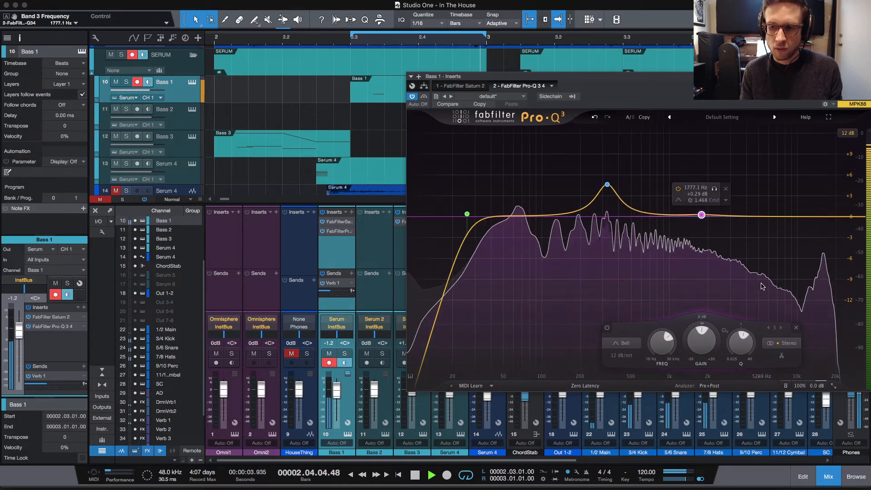
left_click(797, 328)
Switch Pro-Q 3's automation to Touch mode, record a Band 2 Frequency movement across the loop, and close the plugin
left_click(607, 186)
key("space")
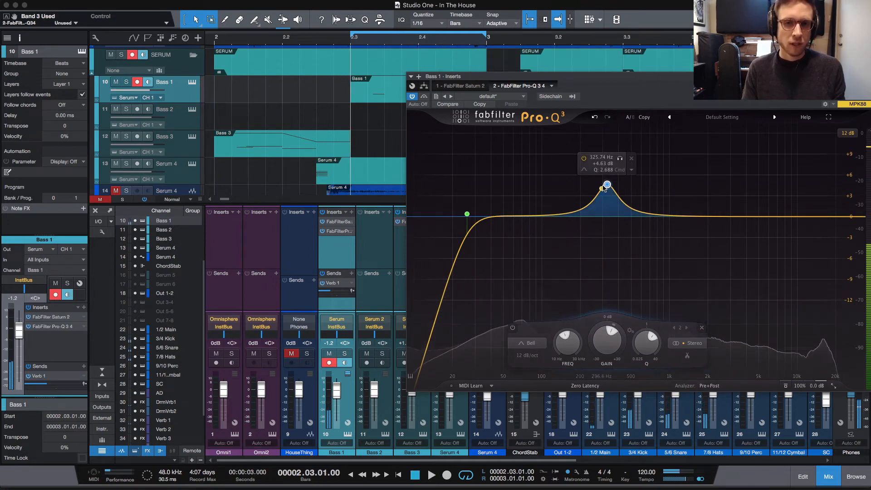
left_click(421, 105)
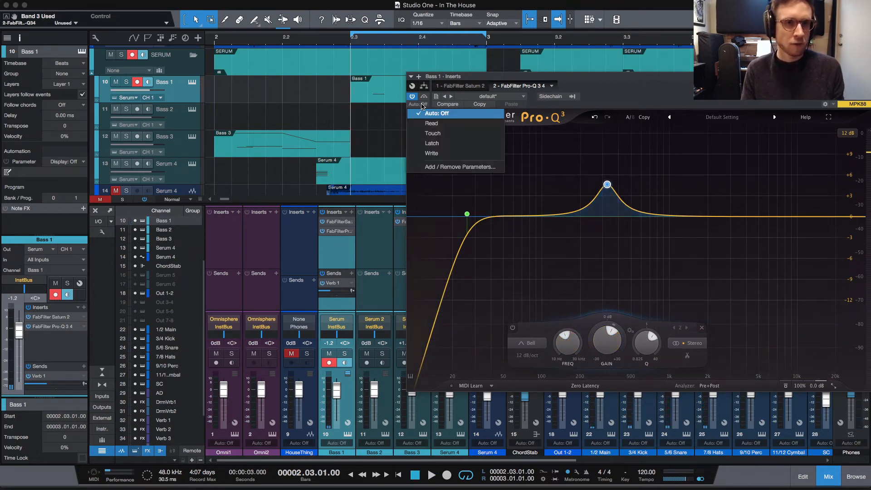
left_click(449, 133)
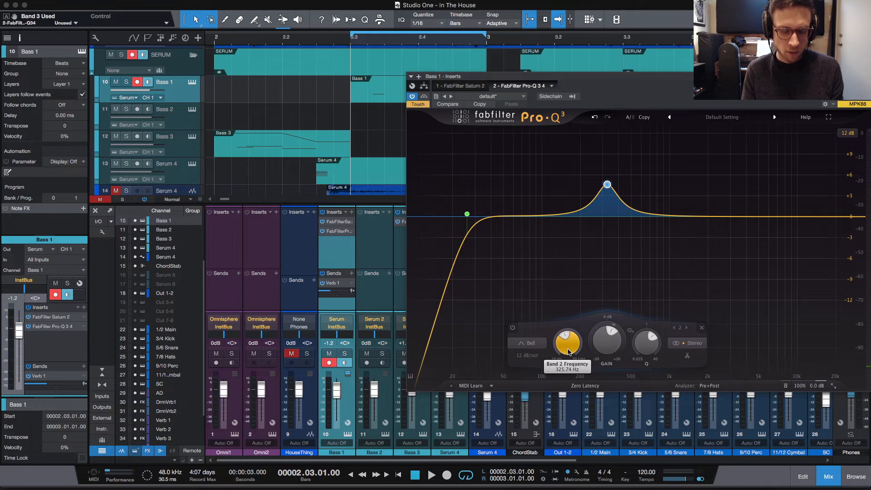
left_click_drag(569, 352, 569, 336)
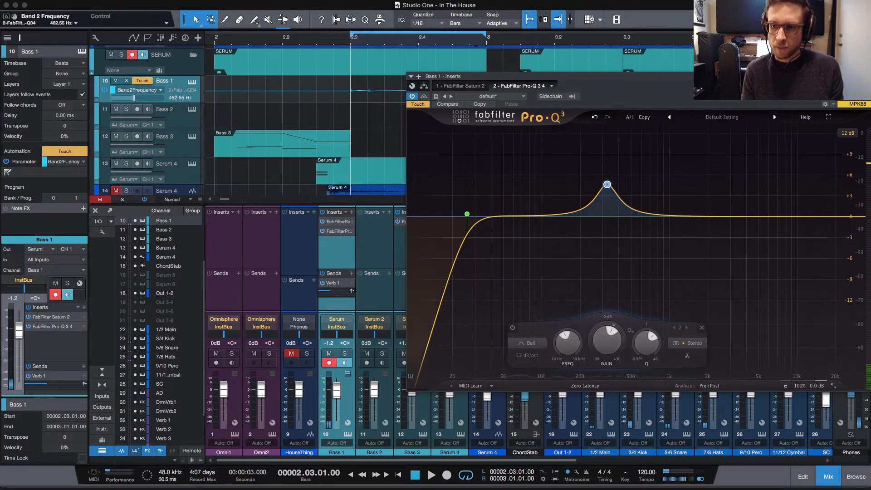
key("super+w")
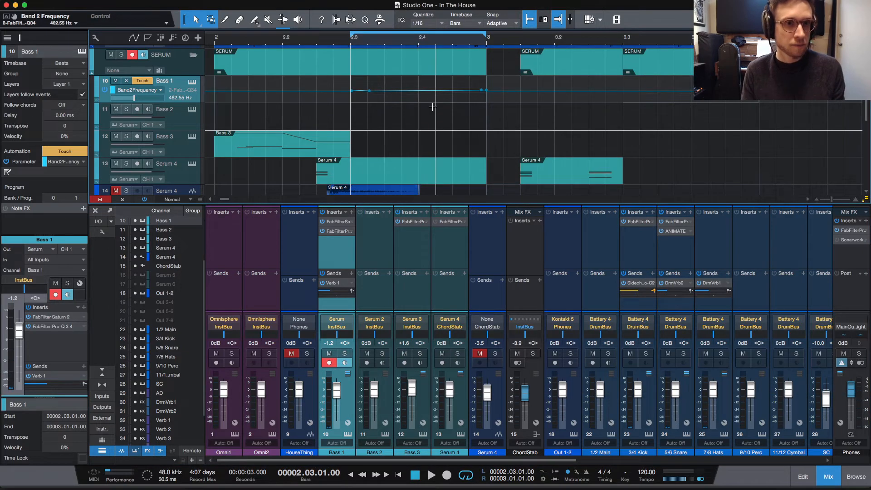
Examine the recorded Band 2 Frequency automation on the Bass 1 track up close
key("e")
key("e")
key("e")
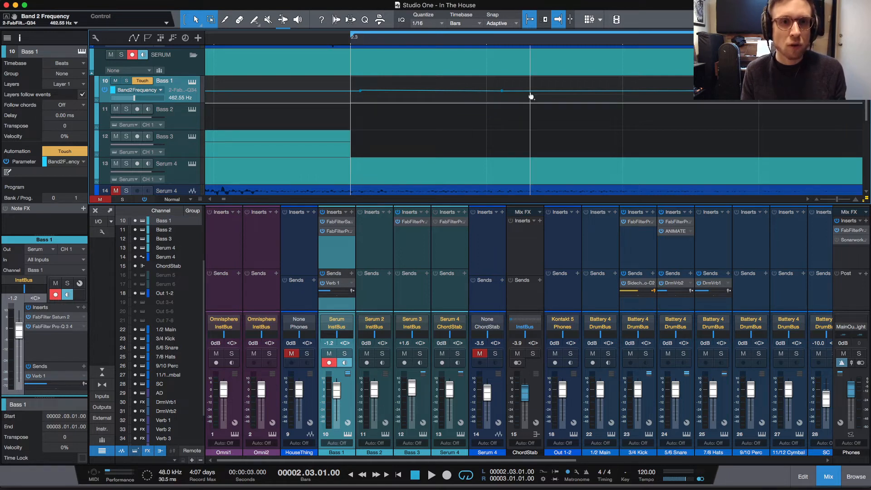
scroll(540, 104, "right", 3)
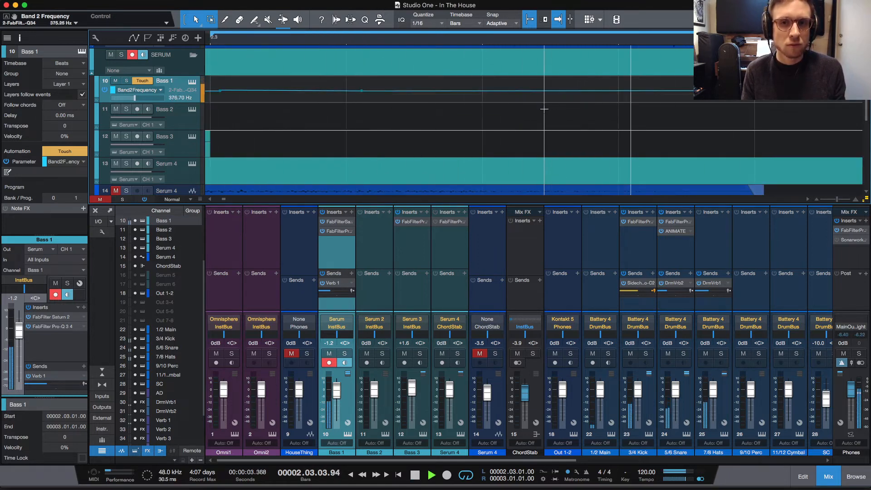
Enlarge the Bass 1 automation lane and flatten the Band 2 Frequency curve, clearing stray points and placing one at 2.3.2 near 318 Hz
key("w")
left_click_drag(170, 103, 196, 184)
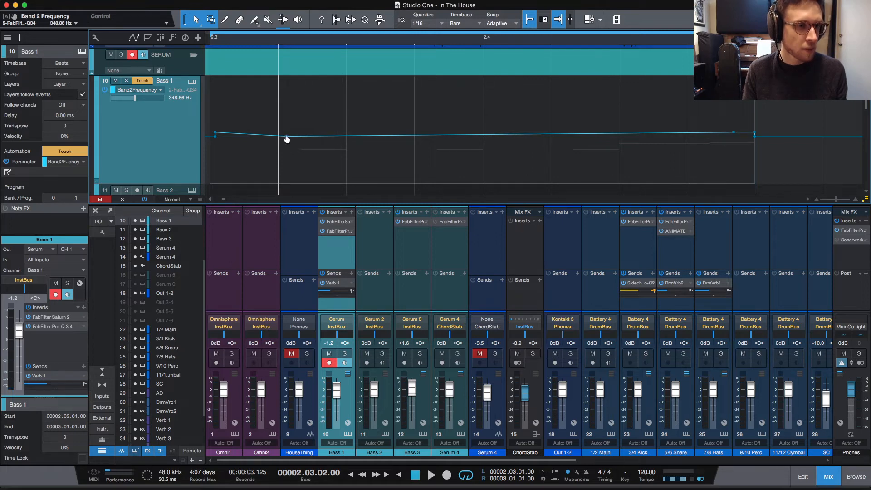
left_click_drag(287, 139, 287, 142)
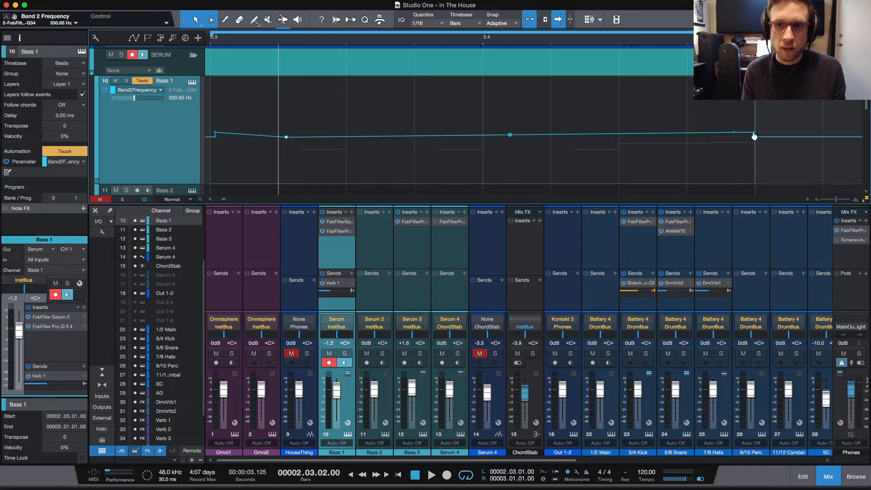
left_click_drag(756, 135, 747, 139)
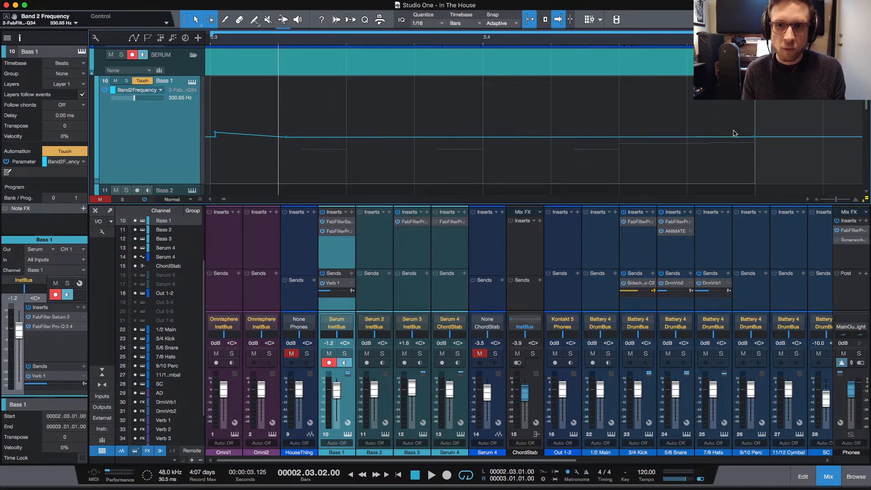
mouse_move(216, 135)
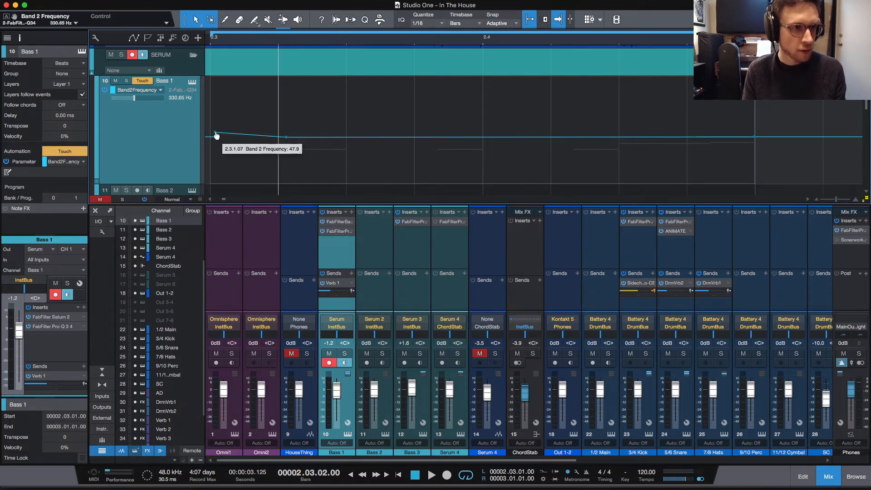
left_click_drag(216, 135, 217, 137)
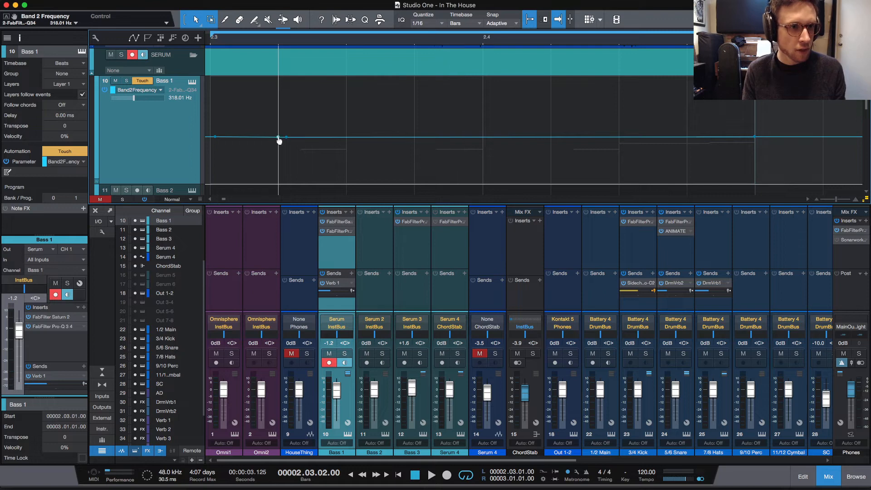
mouse_move(286, 139)
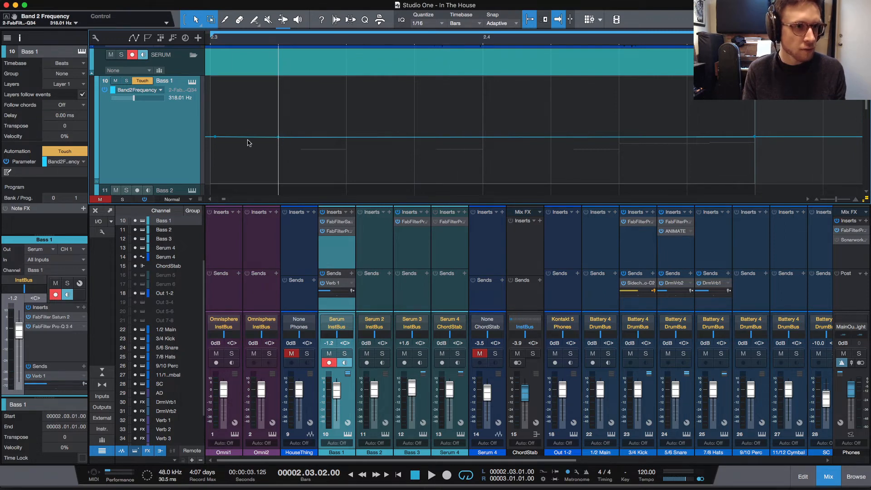
mouse_move(217, 140)
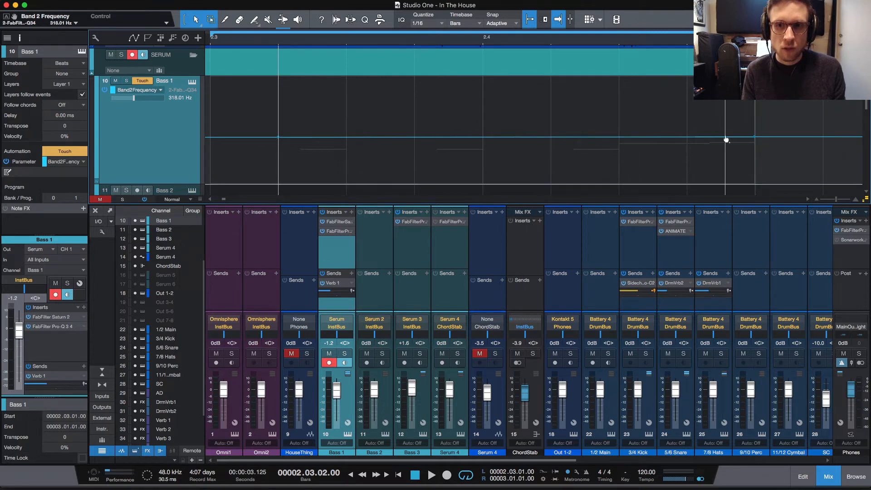
Shape the Band 2 Frequency automation into a gentle downward ramp from 2.3.2 to bar 3, auditioning and adjusting the end point
left_click_drag(727, 141, 752, 154)
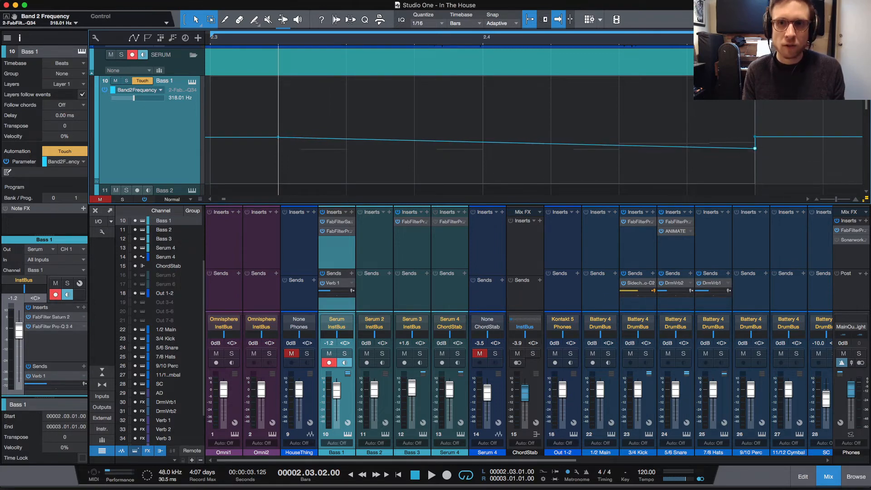
left_click_drag(756, 151, 757, 150)
key("space")
key("space")
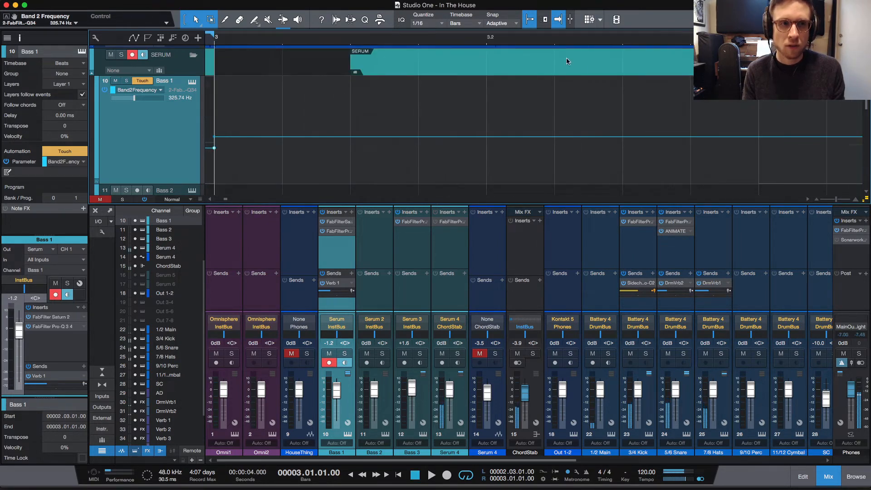
key("space")
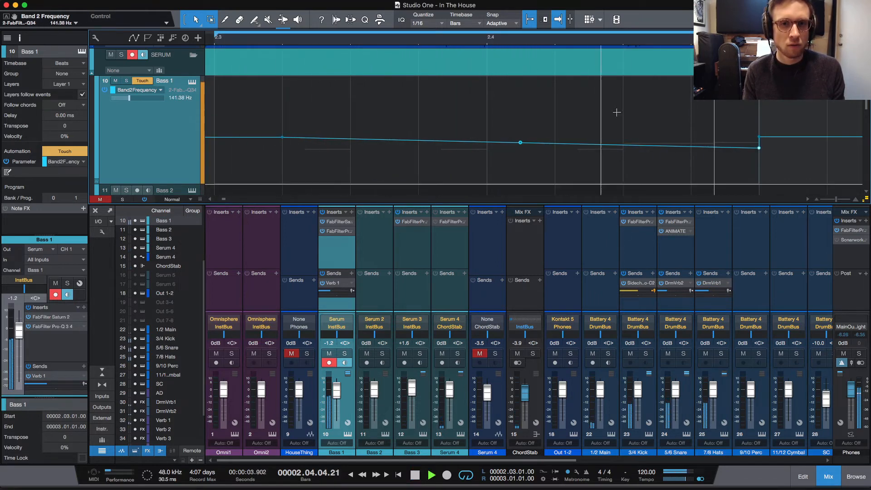
key("space")
mouse_move(760, 152)
left_click_drag(760, 152, 761, 146)
key("space")
key("space")
key("space")
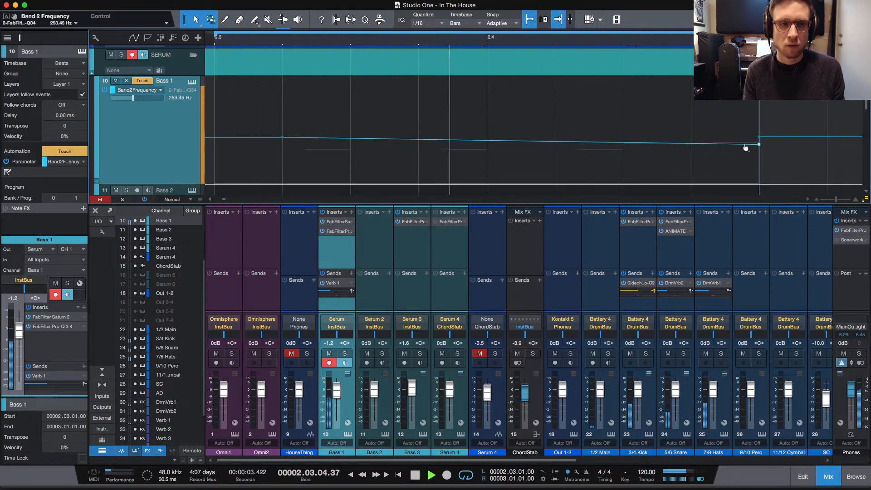
Raise the ramp's starting point at 2.3.2 to about 44.9 (365 Hz) and audition the loop
left_click(520, 141)
key("space")
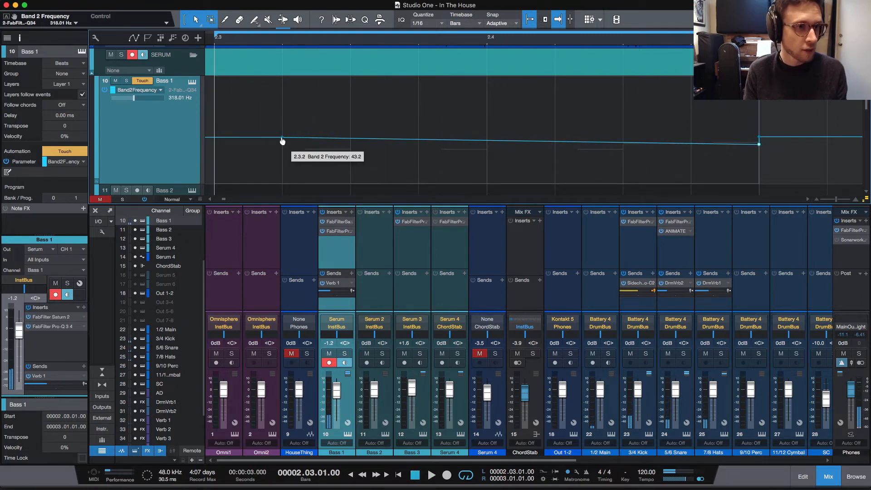
left_click_drag(283, 141, 283, 138)
key("space")
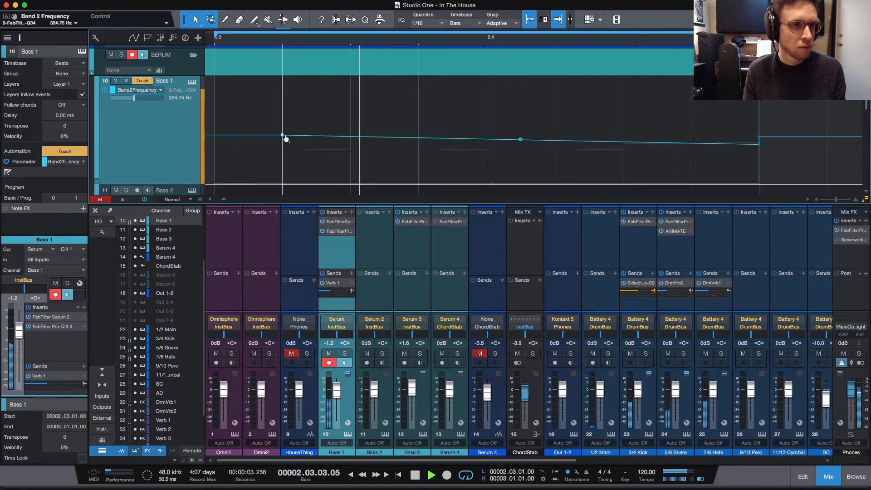
key("space")
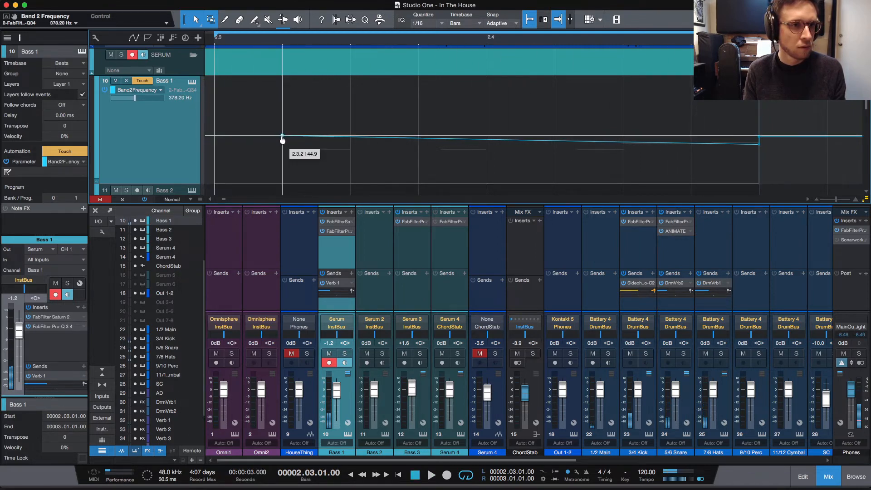
key("space")
key("space")
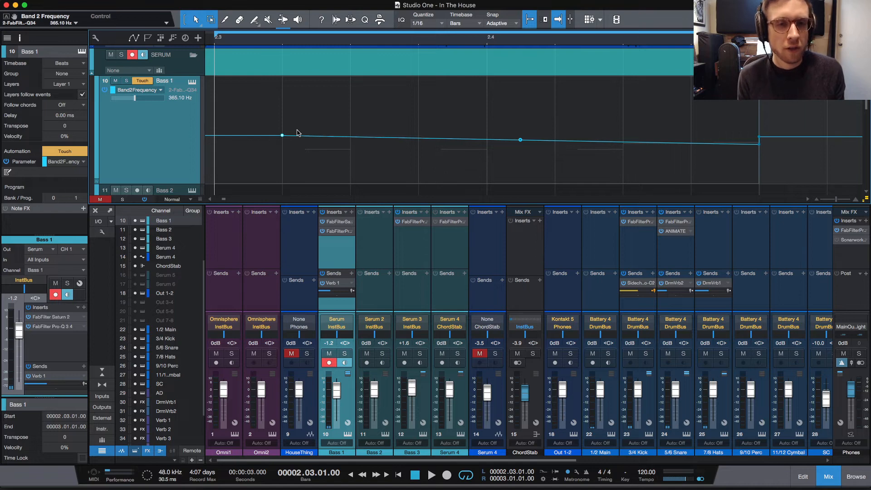
key("space")
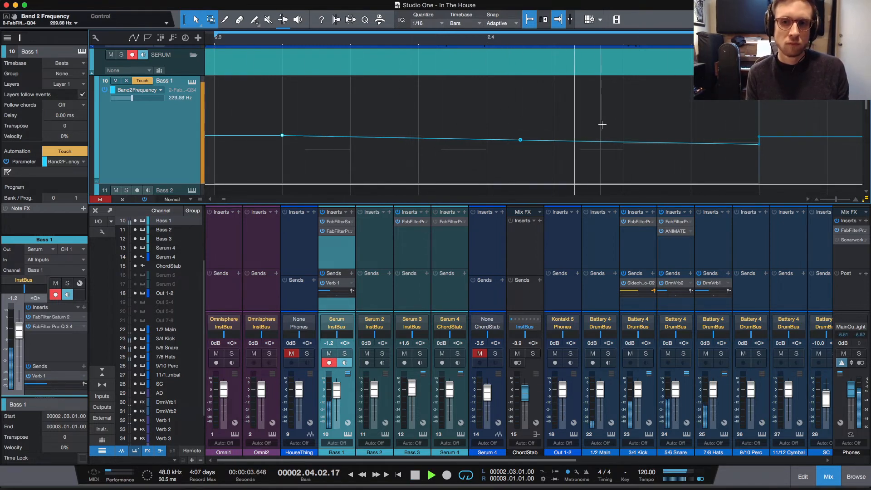
key("space")
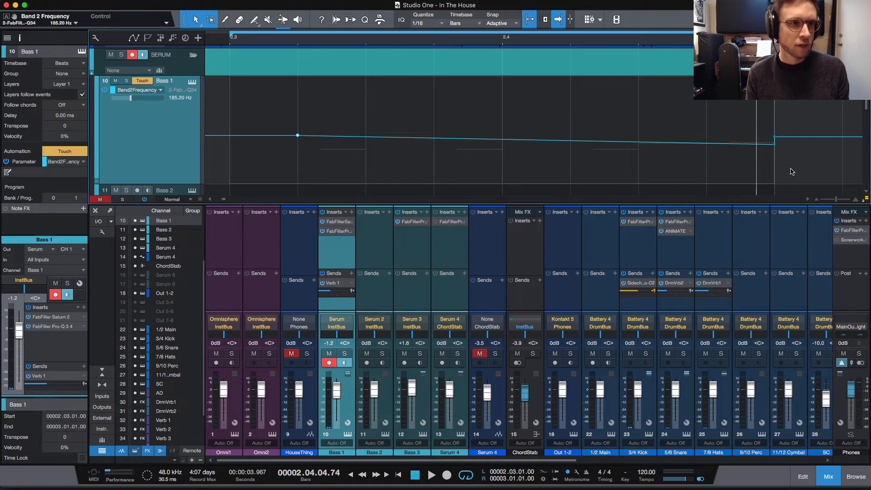
Raise the ramp's end point at bar 3 in small amounts for a shallower frequency sweep, auditioning each change
left_click_drag(775, 146, 776, 143)
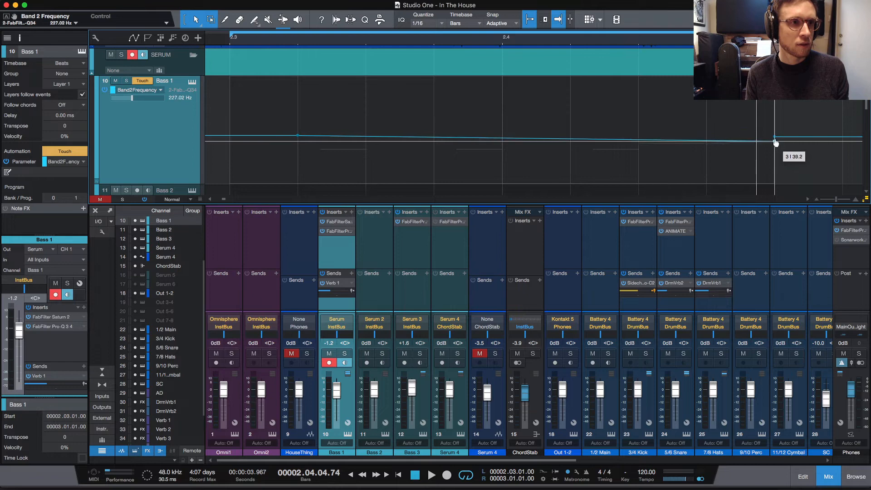
key("space")
left_click(536, 137)
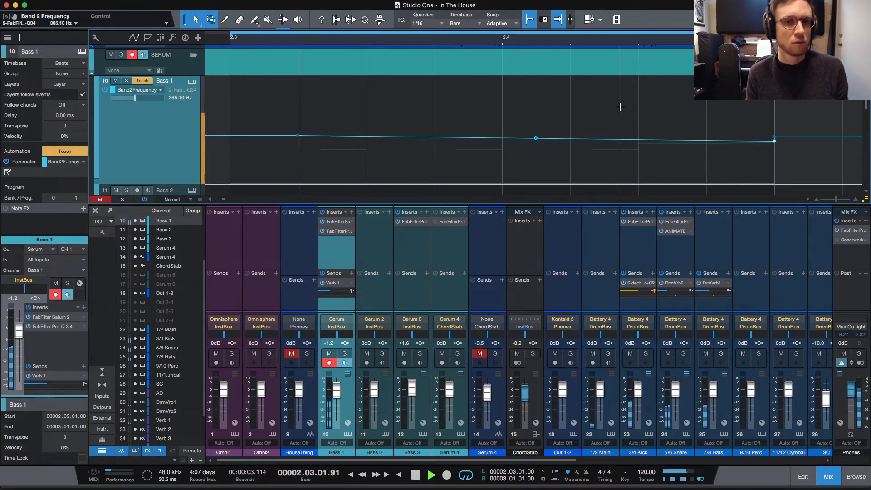
mouse_move(776, 145)
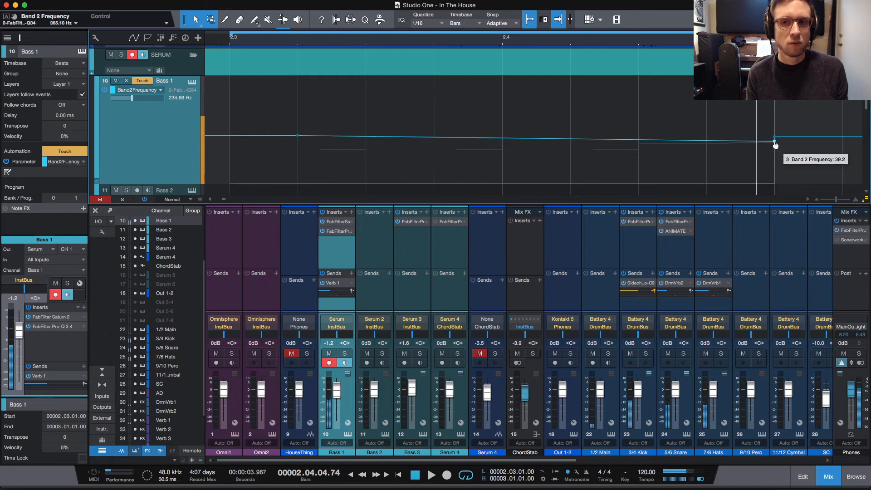
left_click_drag(776, 145, 776, 143)
key("space")
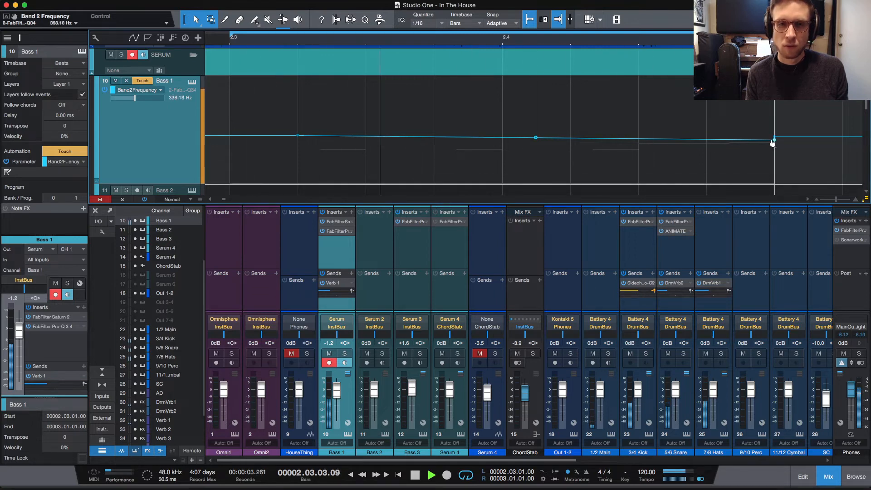
key("space")
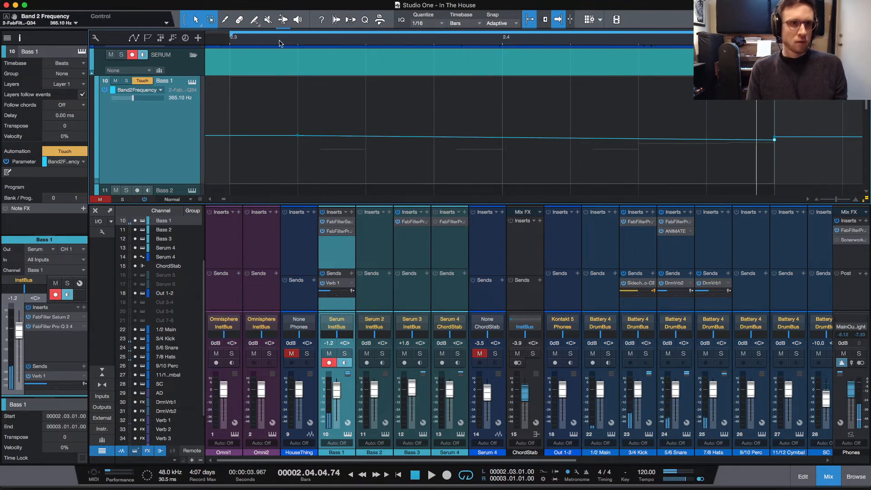
Extend the loop's start back to bar 2 and set Bass 1's Verb 1 send level to -24.5 dB during playback
key("w")
key("w")
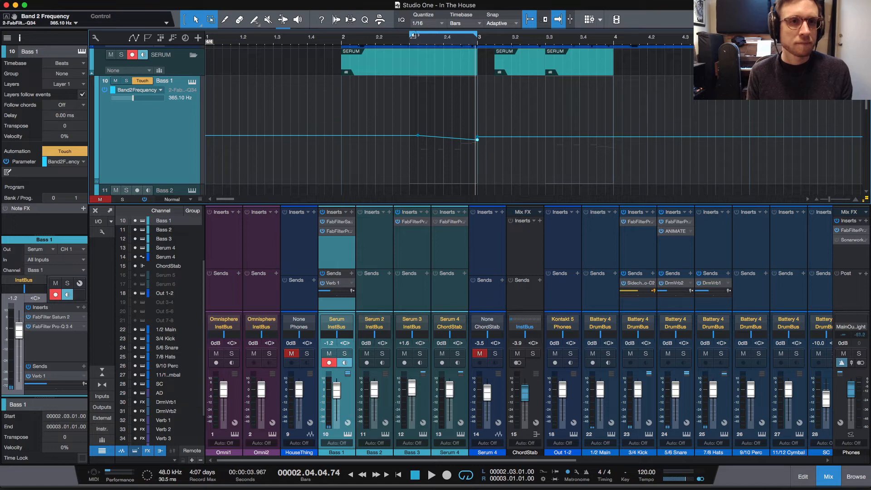
left_click_drag(411, 37, 343, 42)
key("space")
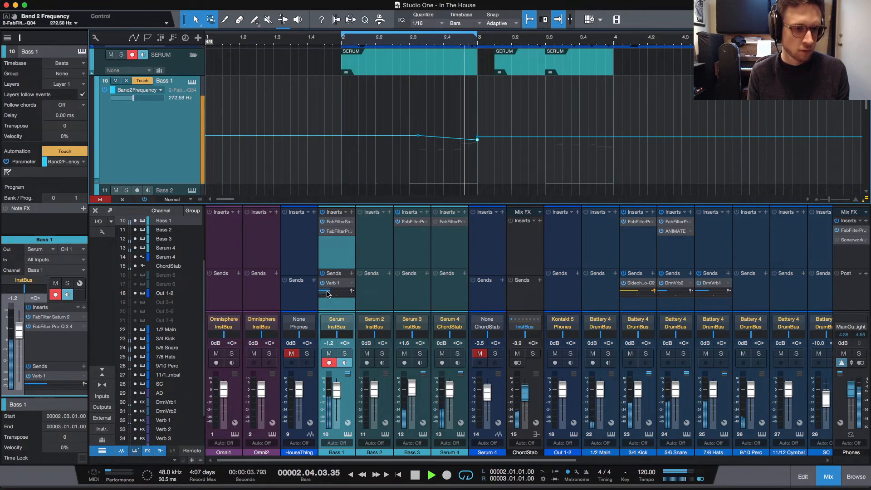
mouse_move(328, 295)
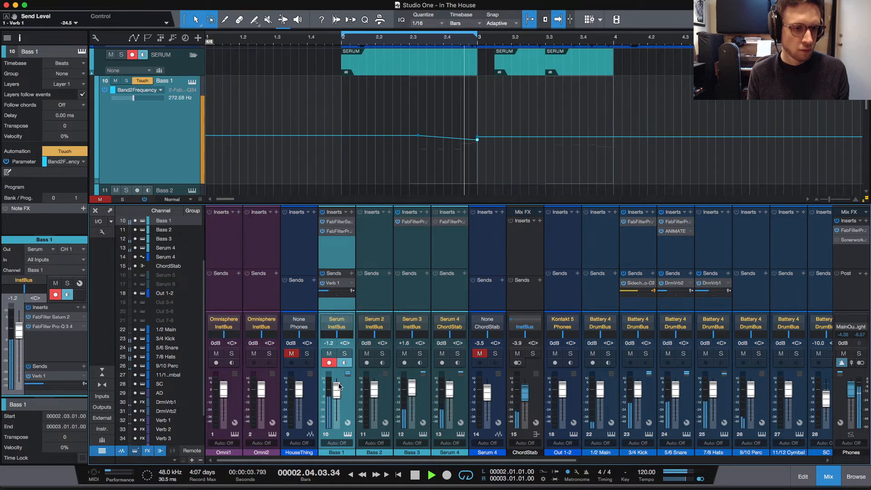
Balance Bass 1 at -7.7 dB and Bass 3 at +0.4 dB at reduced monitoring level, and set the Phones volume to -8.7 dB
left_click_drag(855, 382, 855, 396)
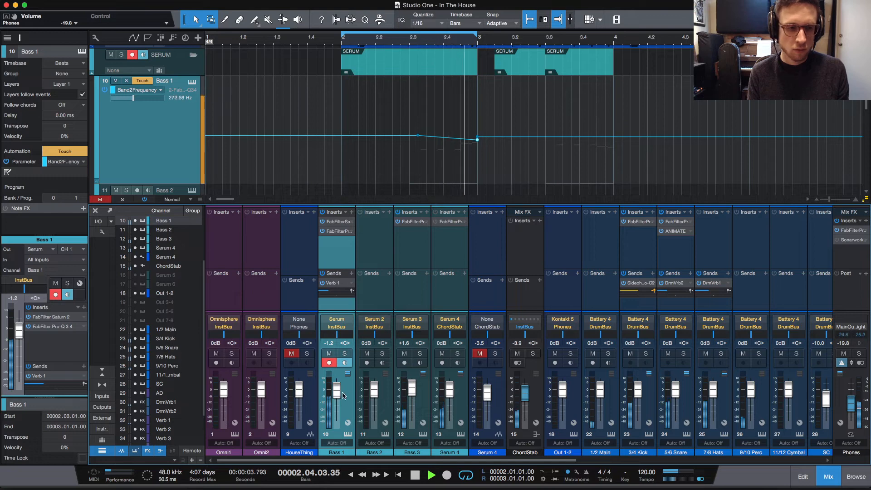
left_click_drag(337, 390, 337, 401)
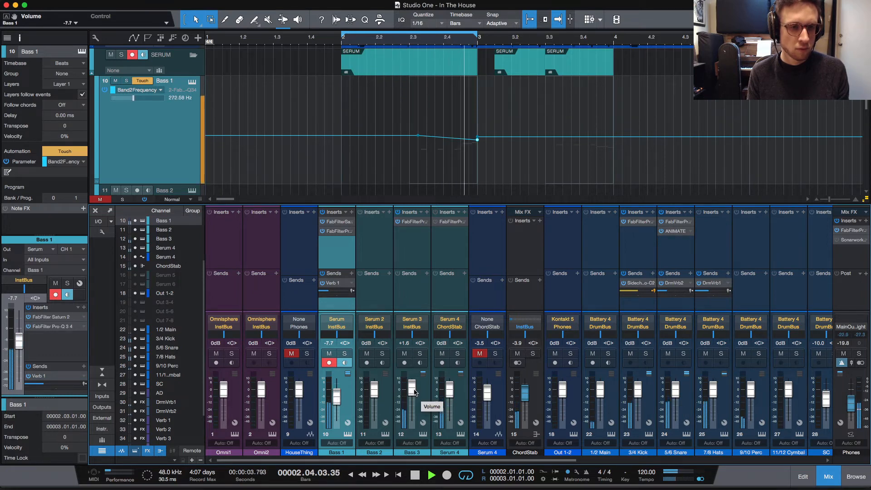
left_click_drag(411, 390, 409, 391)
key("space")
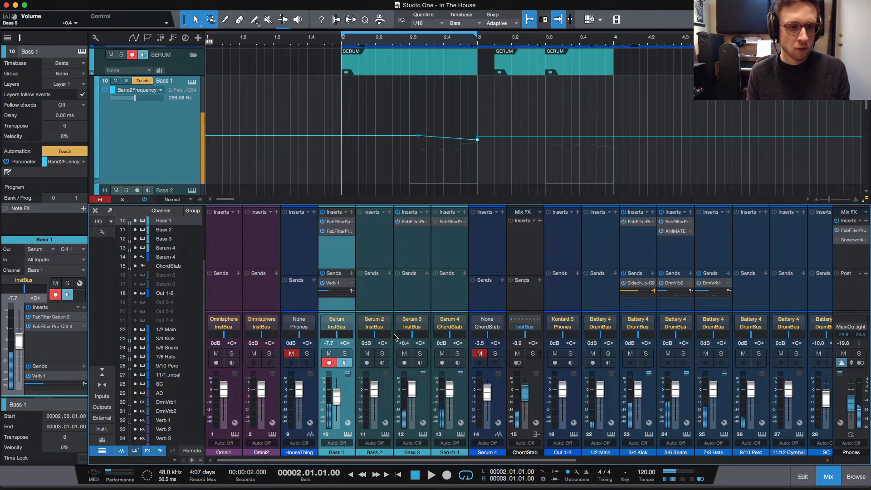
left_click_drag(851, 402, 851, 397)
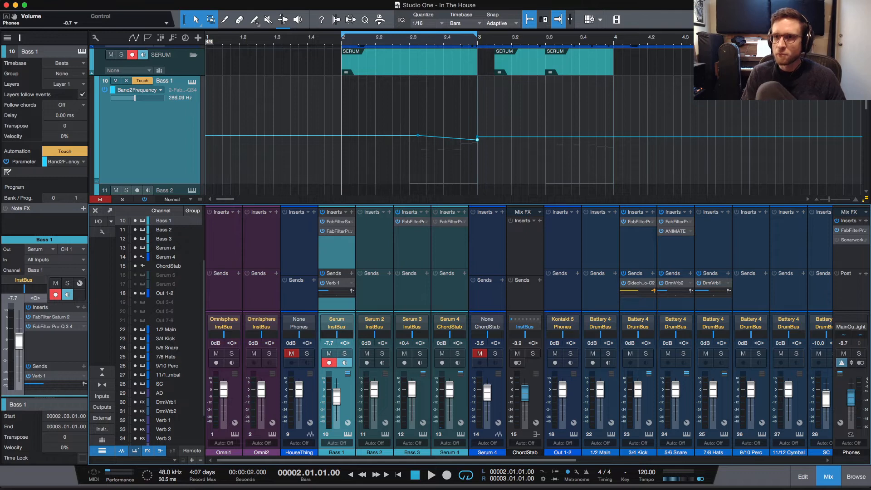
key("super+Tab")
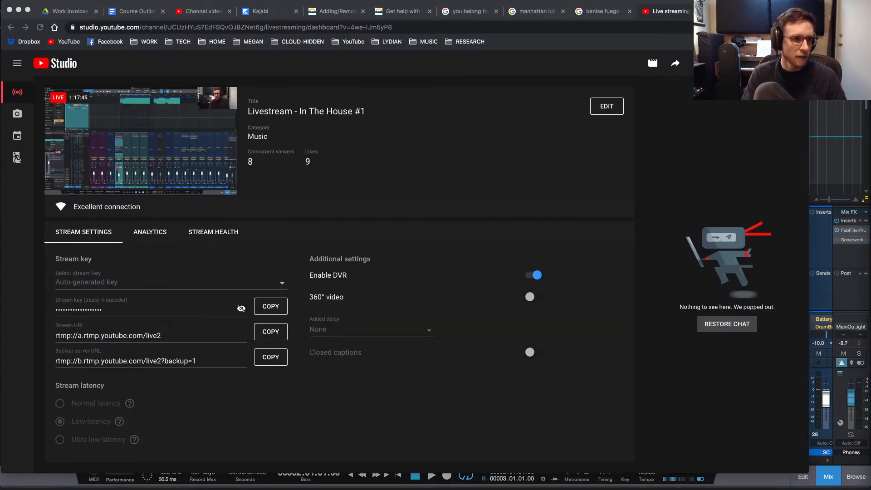
key("super+Tab")
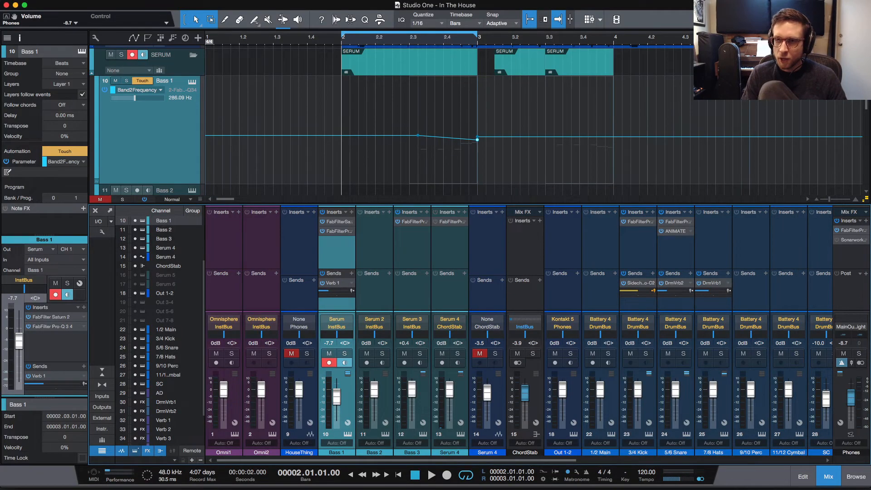
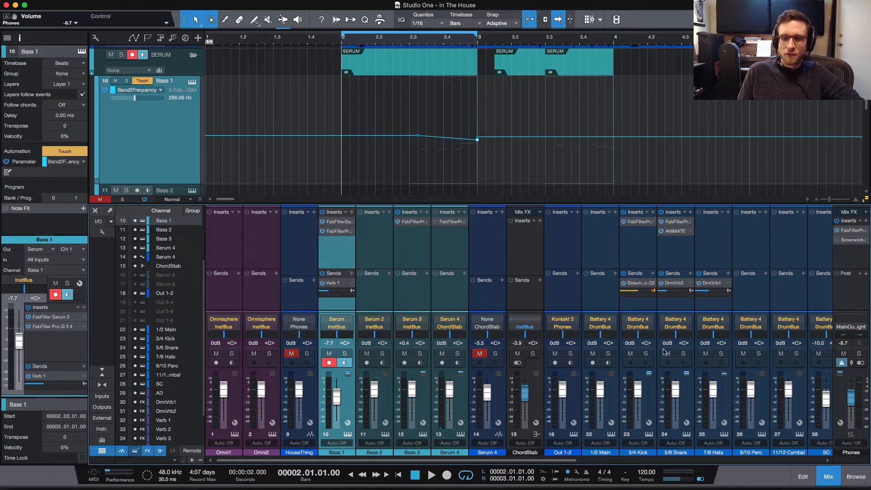
Shrink the Bass 1 automation lane and bring the mixer's effects and bus channels into view
left_click(447, 137)
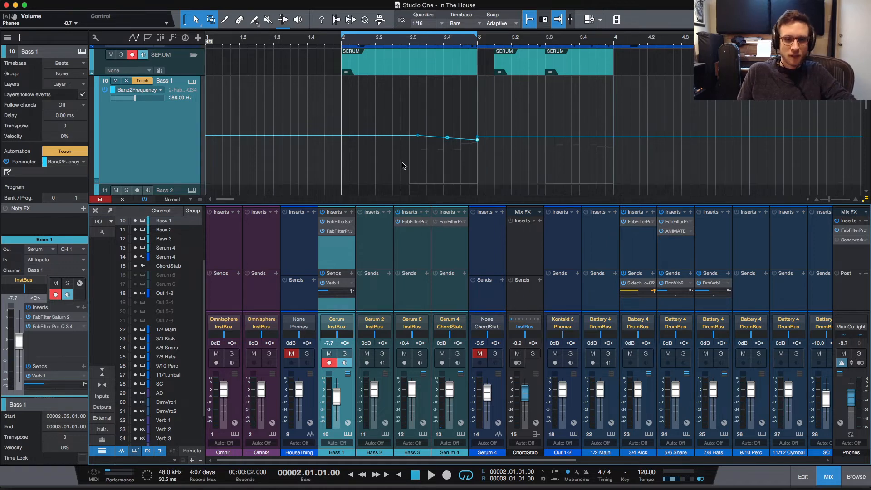
double_click(447, 137)
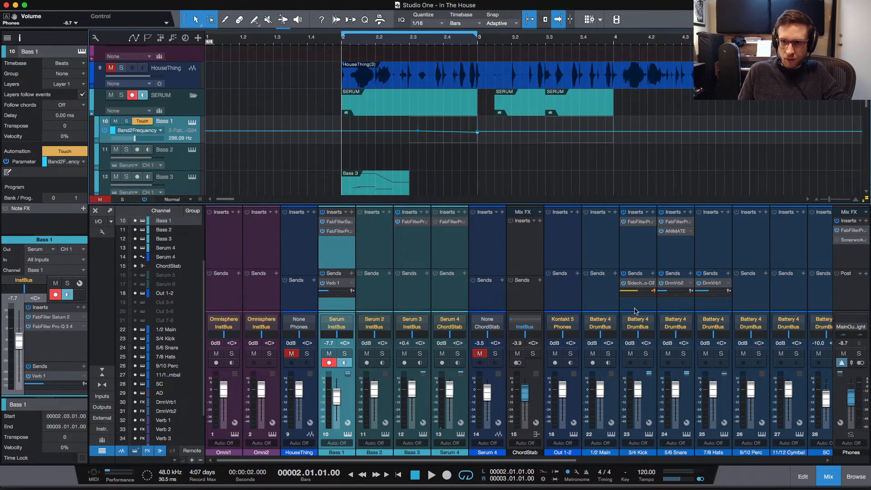
scroll(757, 298, "right", 10)
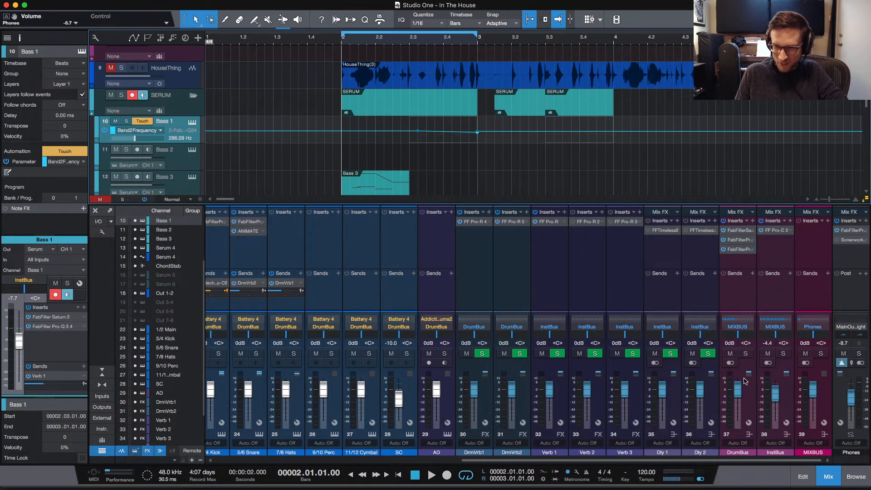
Solo the DrumBus and play the loop to hear the drums on their own
left_click(746, 353)
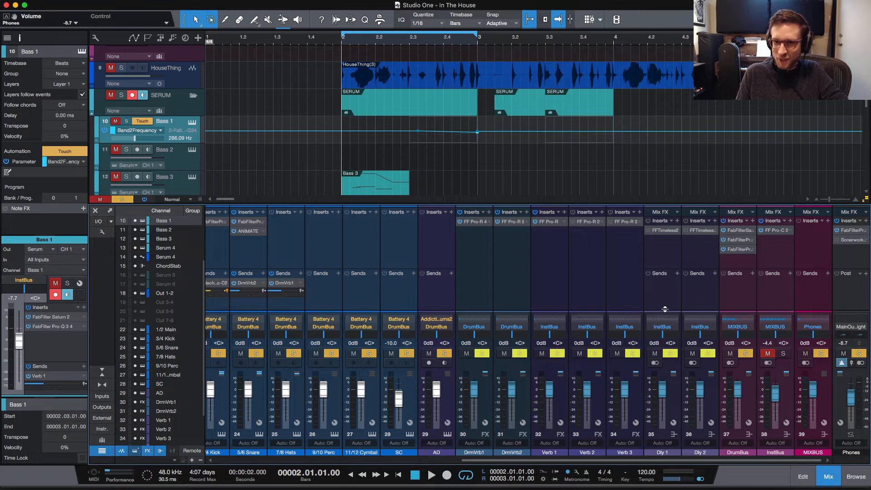
scroll(634, 296, "left", 5)
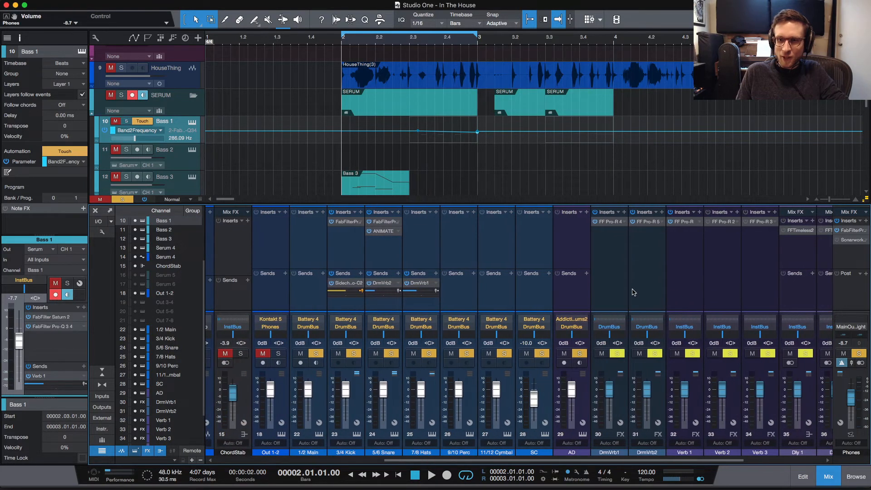
key("space")
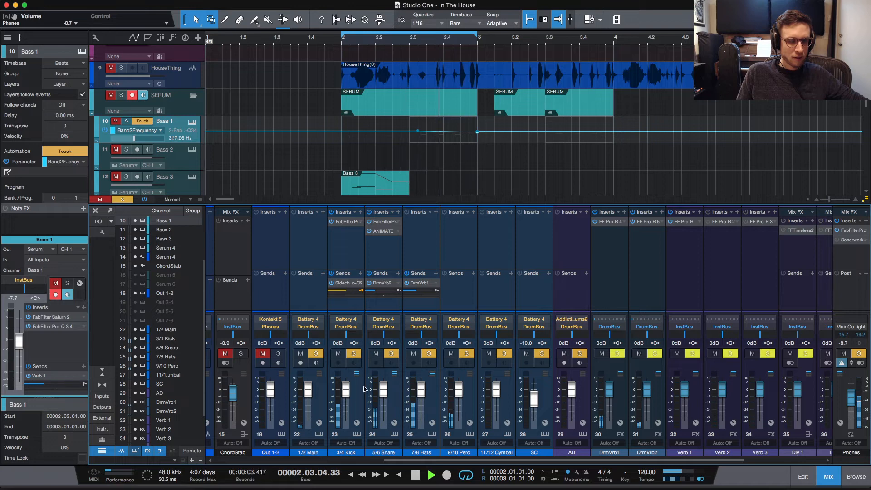
Open the Battery 4 instrument, inspect the 023_a snare sample in cell A6 and close it again
left_click(319, 436)
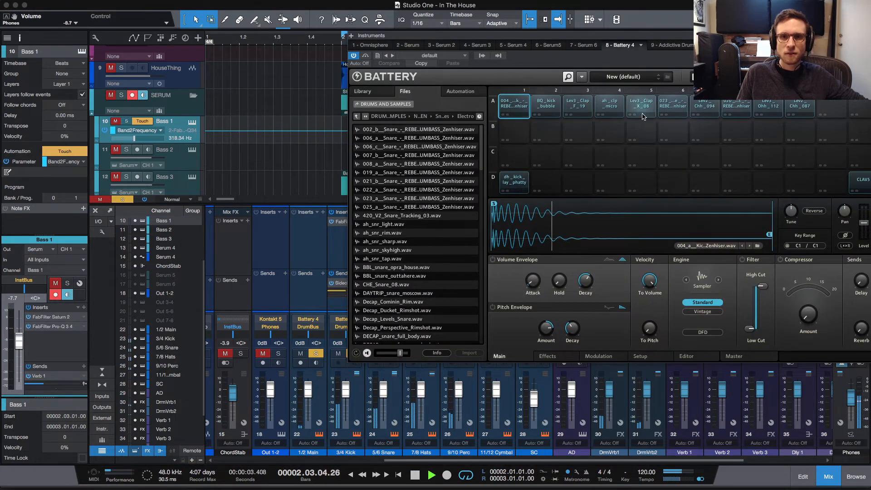
left_click(674, 106)
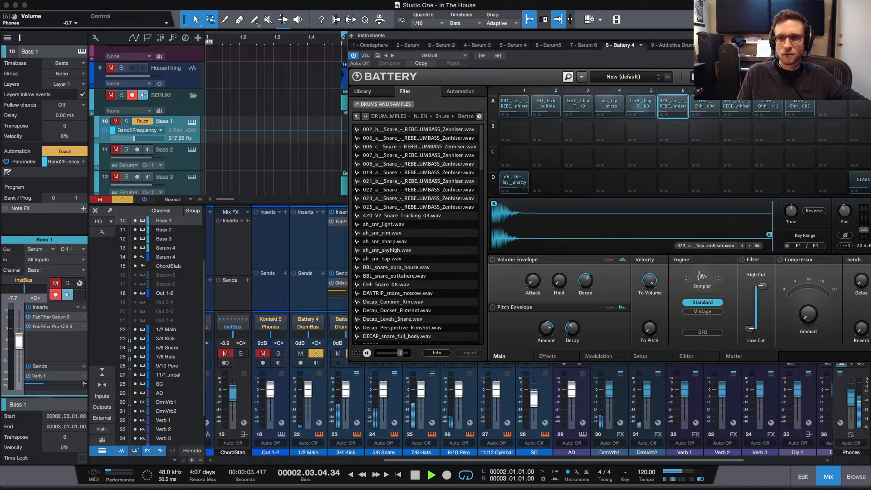
key("super+w")
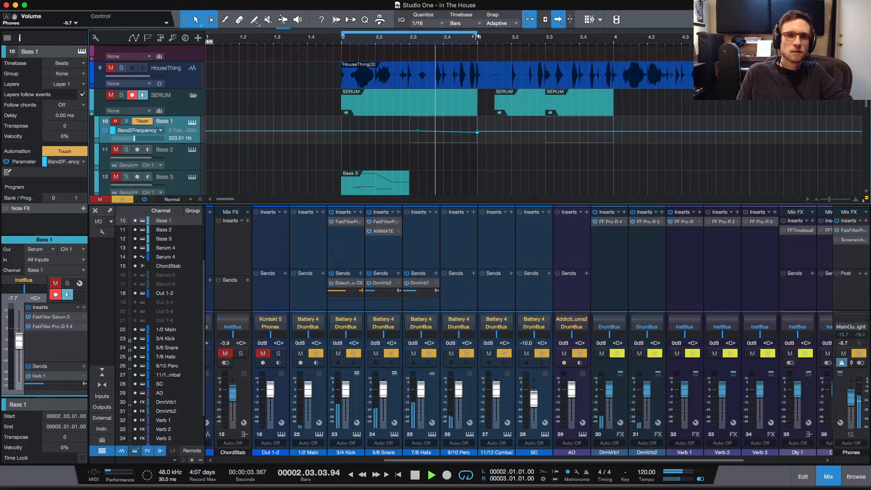
Extend the loop's end to bar 4, stop playback and return to the Serum bass tracks
left_click_drag(479, 40, 615, 40)
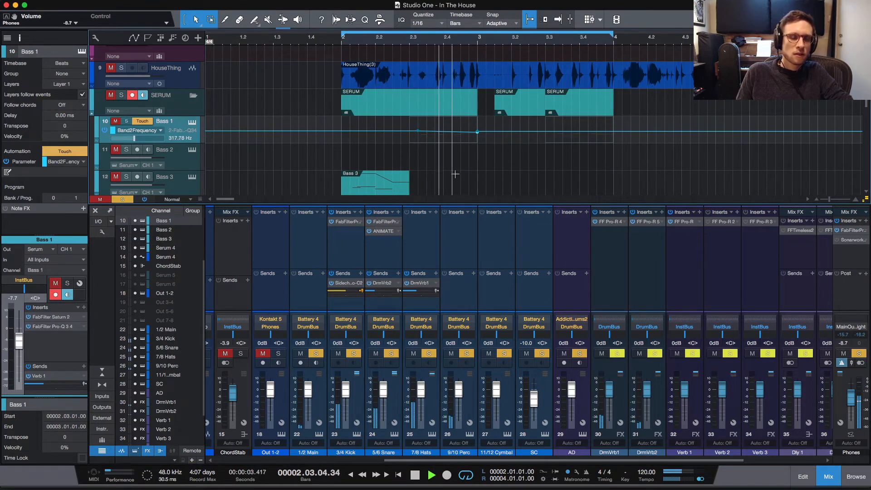
key("space")
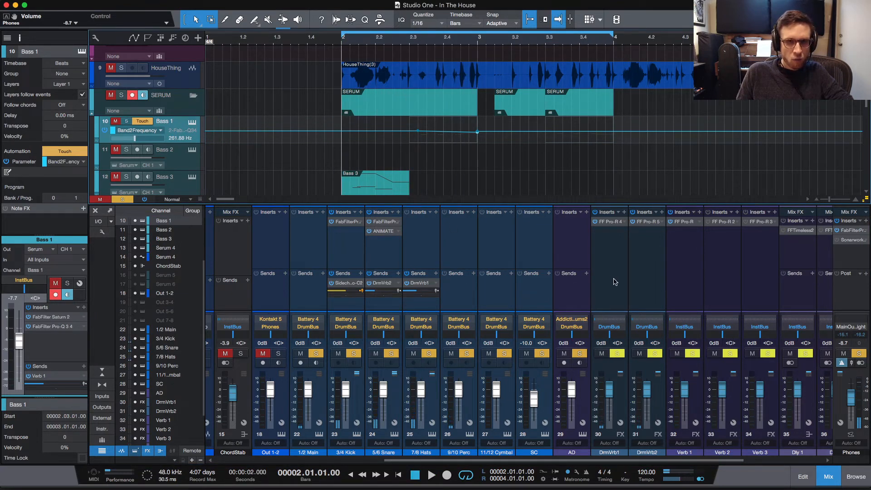
scroll(500, 171, "down", 10)
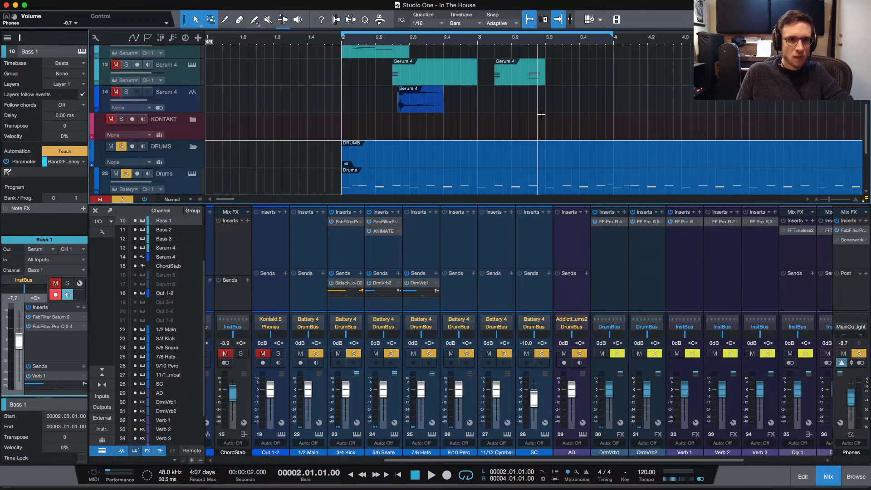
scroll(540, 114, "up", 10)
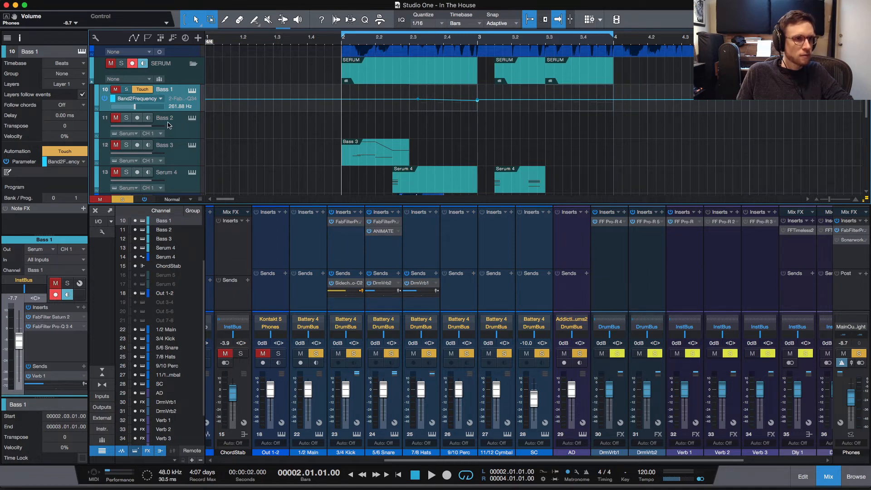
Hide the track automation and play the loop with Bass 3 soloed alongside the drums
key("a")
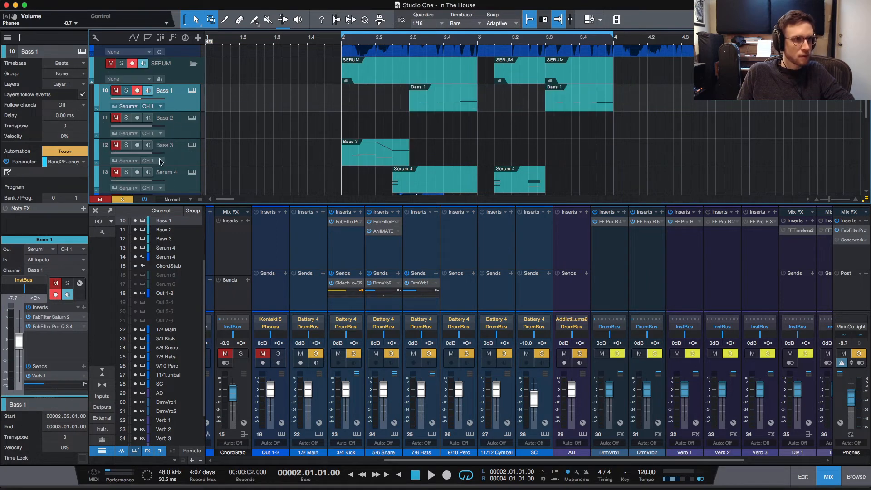
left_click(126, 146)
key("space")
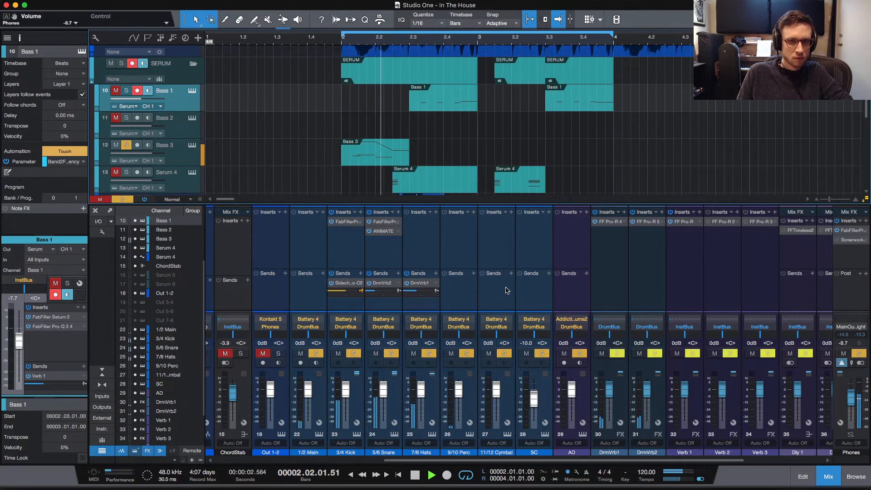
Lower Bass 3's volume to -2.5 dB while auditioning it against the drums
scroll(394, 318, "left", 5)
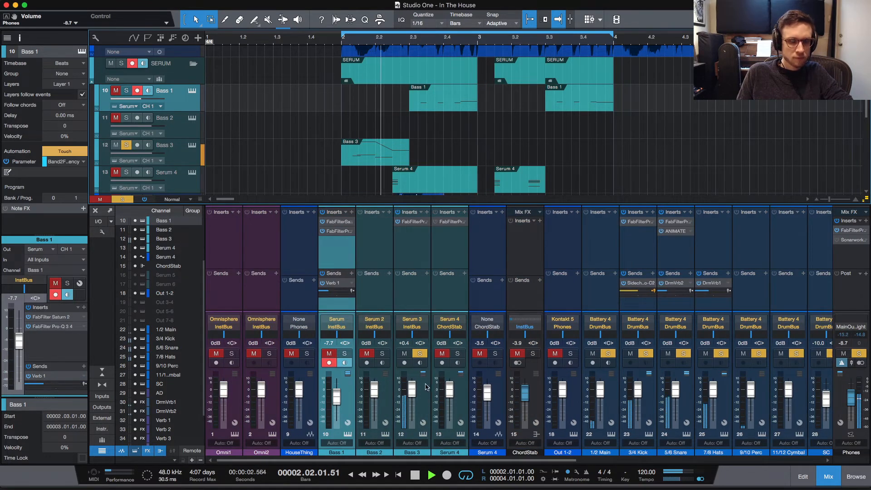
left_click_drag(410, 387, 411, 389)
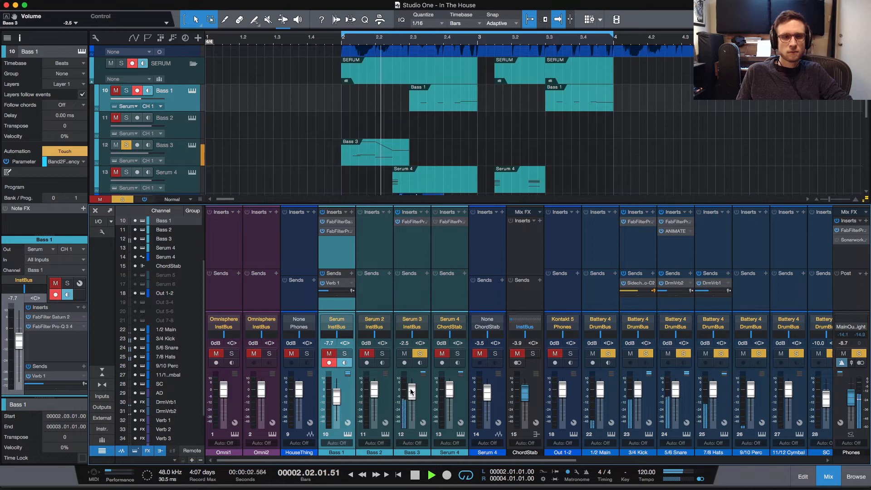
key("space")
key("space")
key("space")
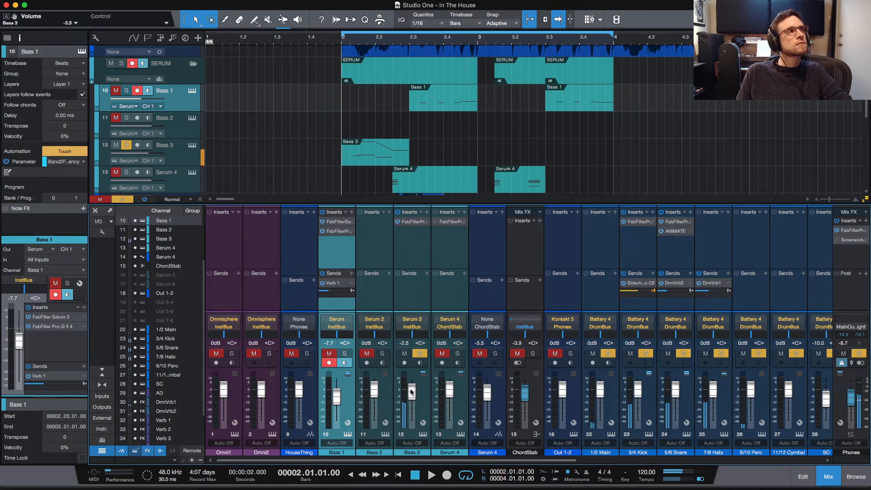
Restart playback from bar 2 repeatedly to judge Bass 3's level against the drums
key("space")
key("space")
key("space")
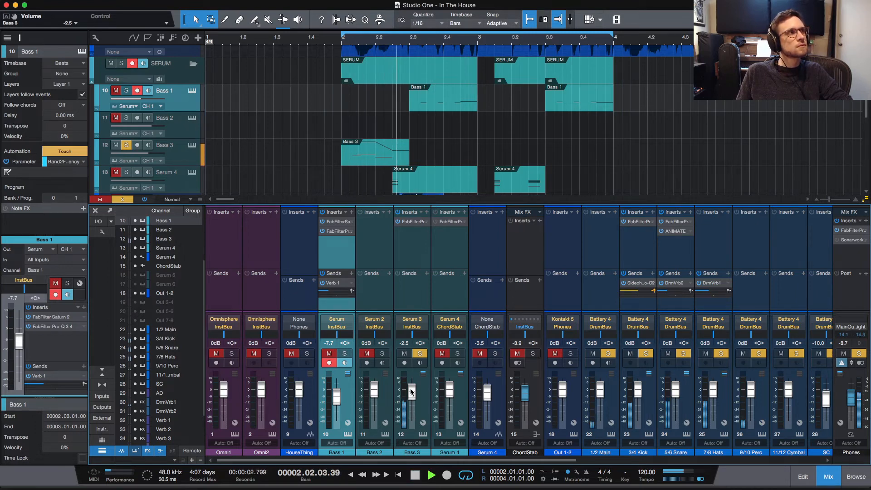
key("space")
key("space")
key("space")
key("space")
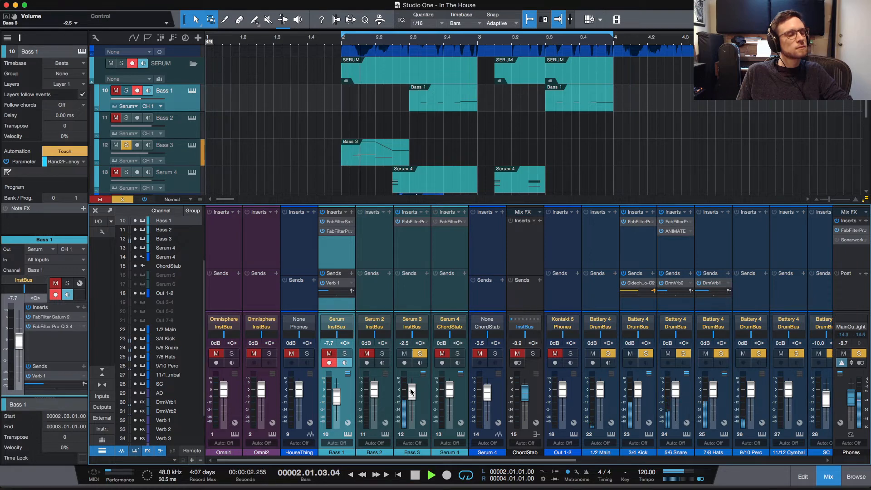
key("space")
key("space")
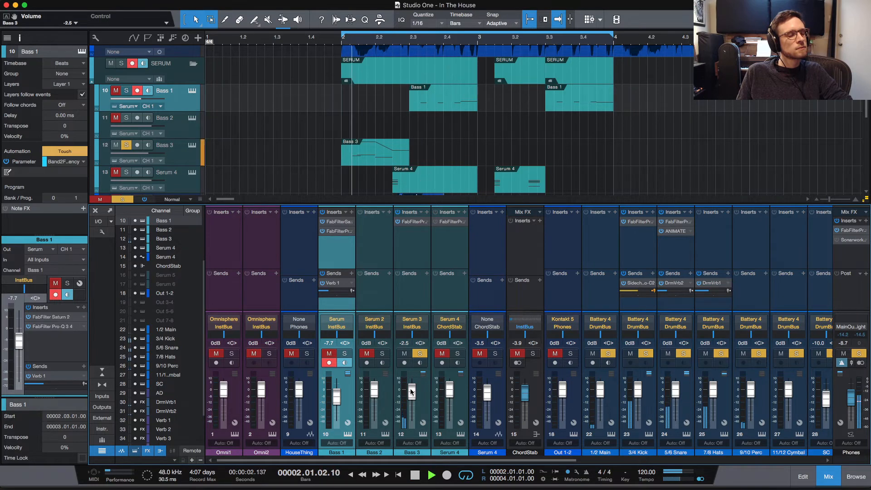
key("space")
key("space")
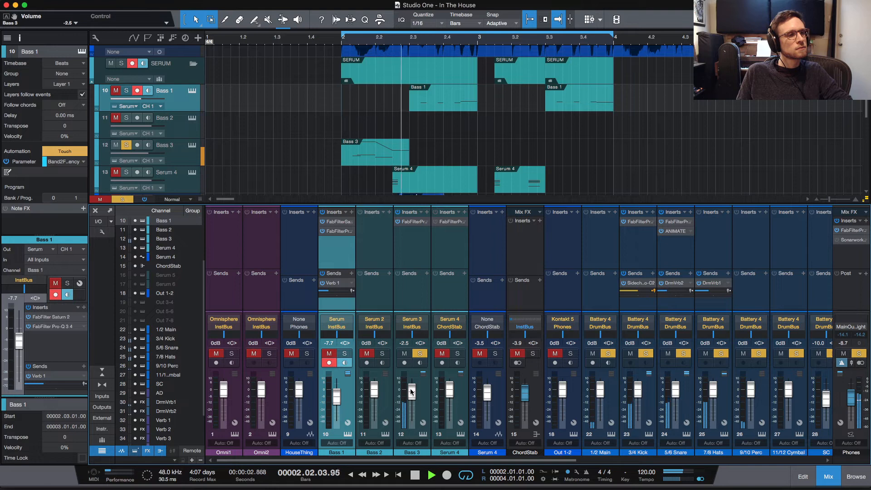
key("space")
key("space")
key("space")
Raise Bass 3's volume to -2.0 dB and audition the loop a few times from bar 2
key("space")
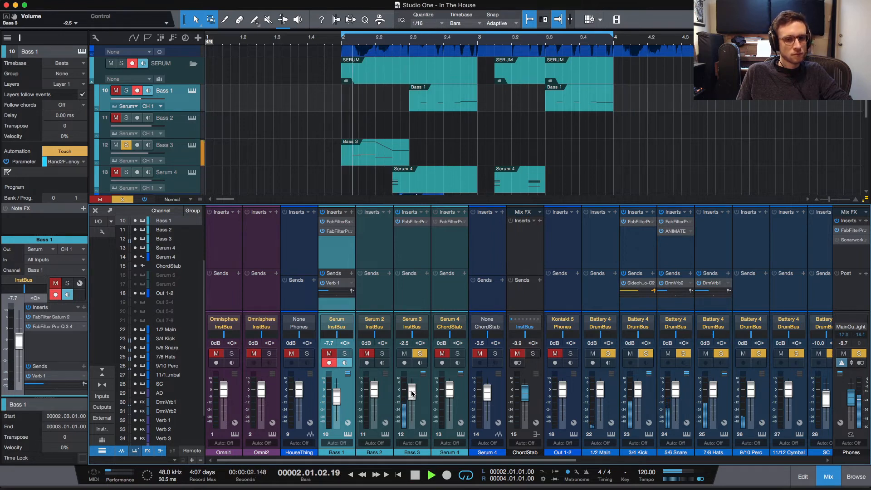
key("space")
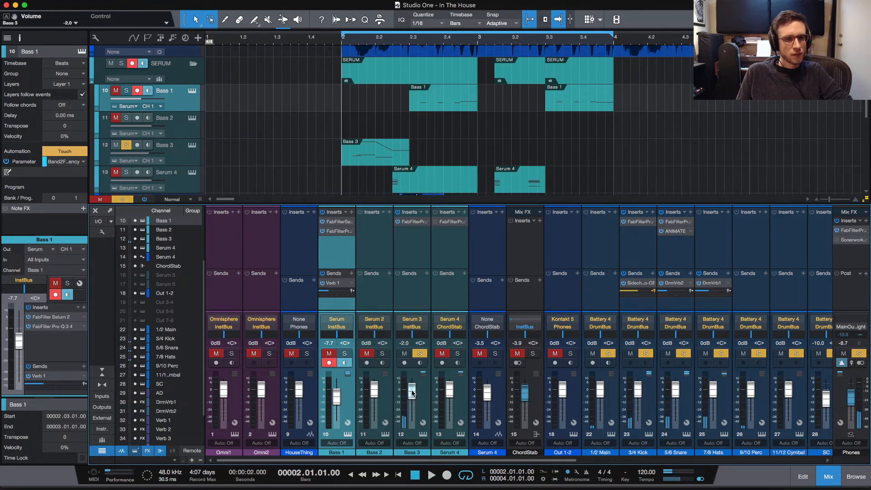
key("space")
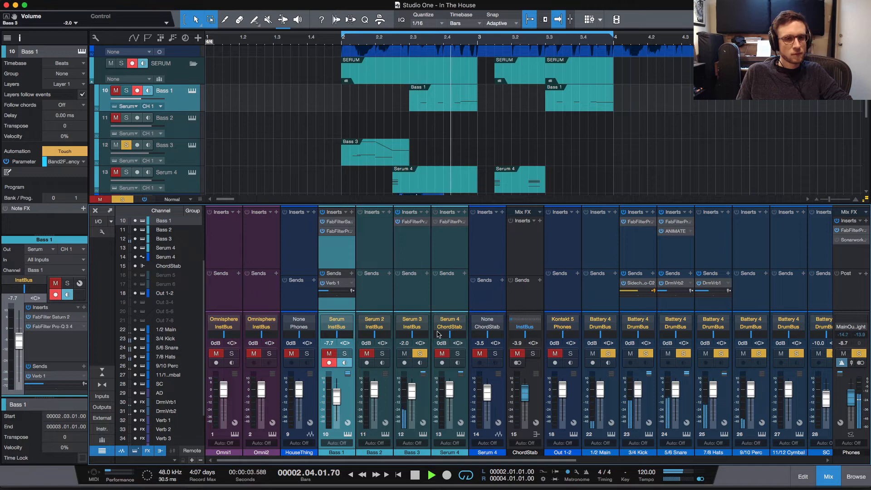
key("space")
key("space")
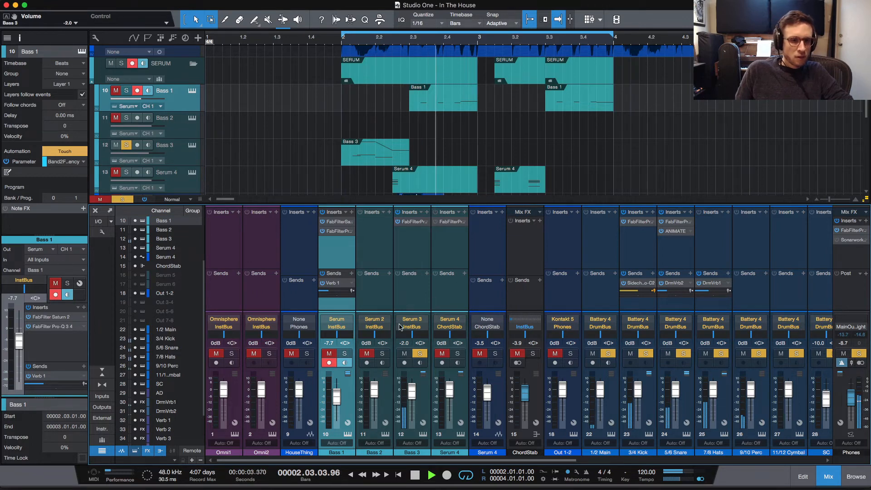
key("space")
Add the ChordStab bus and both Serum 4 tracks to the solo group and audition the loop
left_click(533, 353)
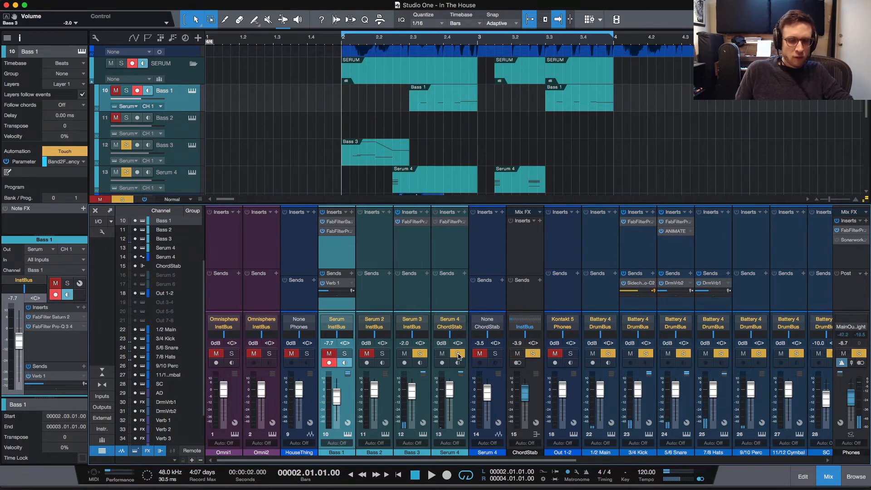
left_click(495, 353)
key("space")
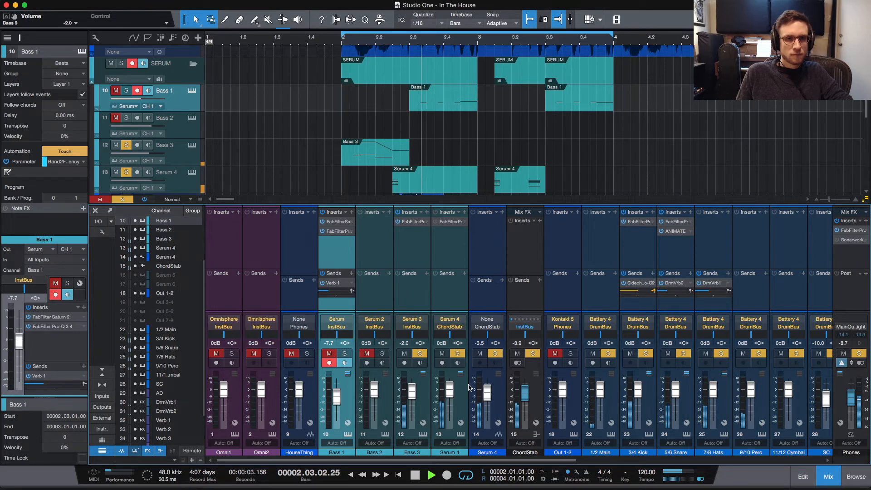
key("space")
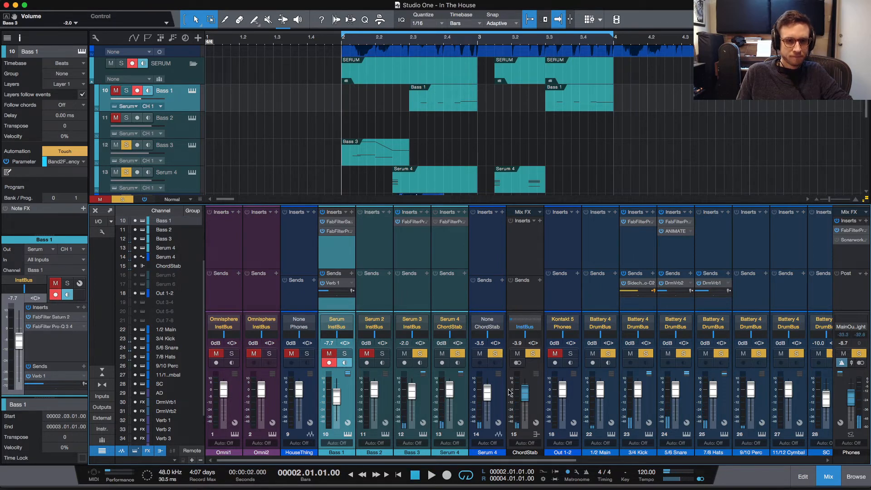
Set the ChordStab bus volume to -8.7 dB, trying lower levels while restarting the loop to compare
key("space")
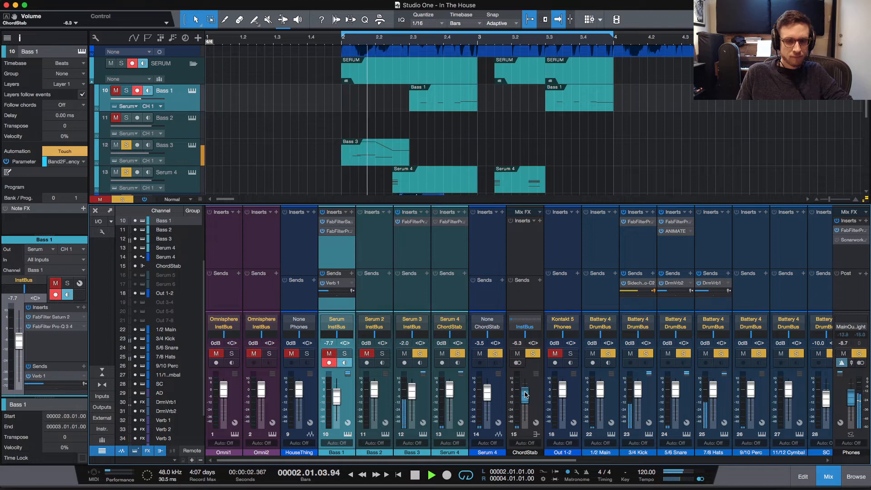
left_click_drag(525, 395, 529, 398)
key("space")
key("space")
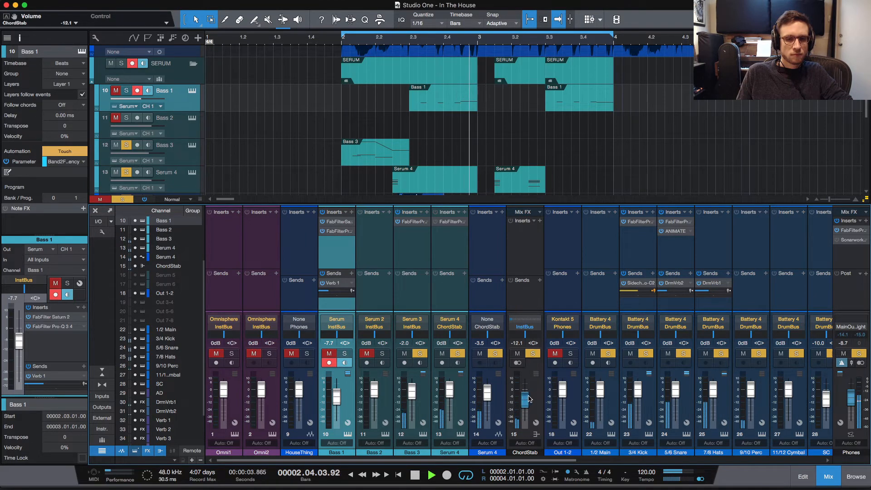
key("space")
key("space")
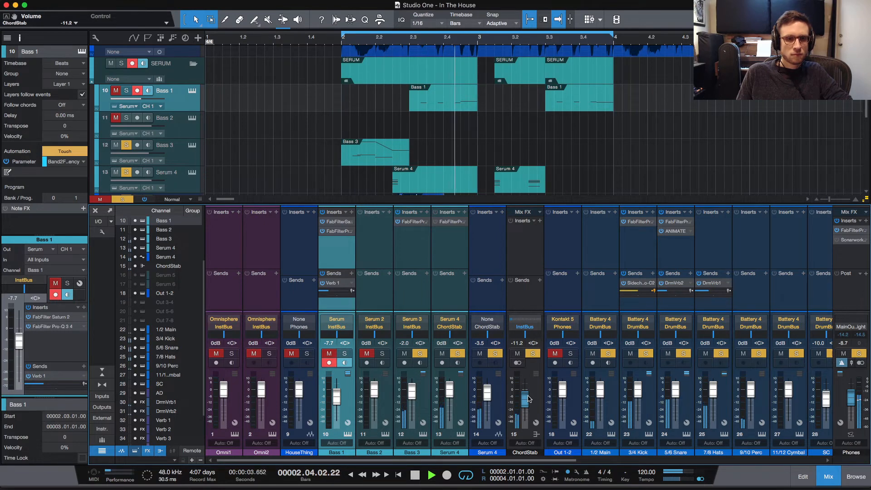
key("space")
key("space")
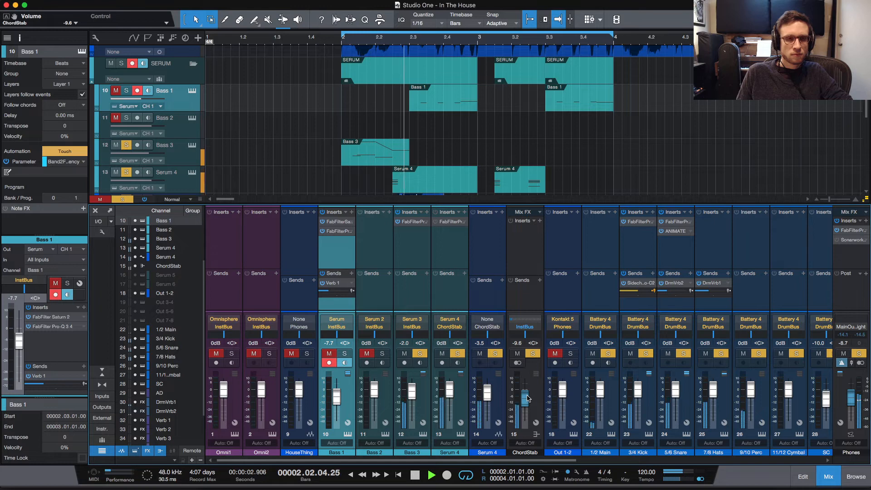
key("space")
key("space")
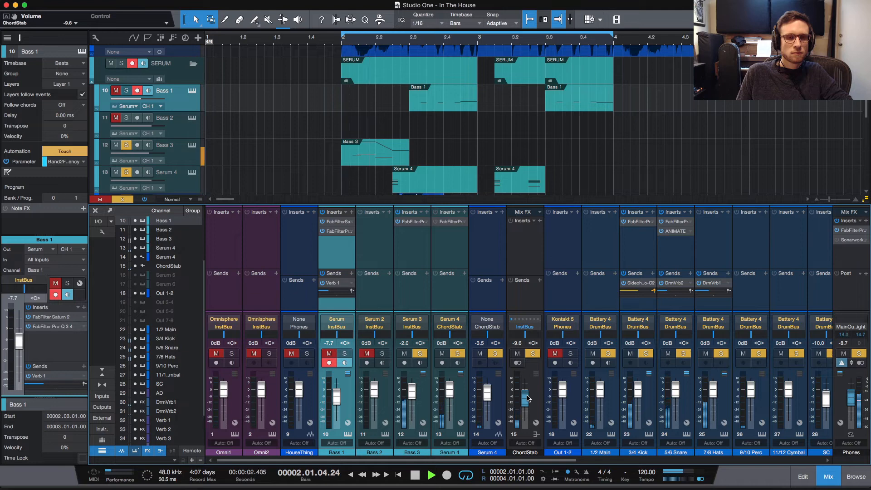
scroll(527, 399, "up", 2)
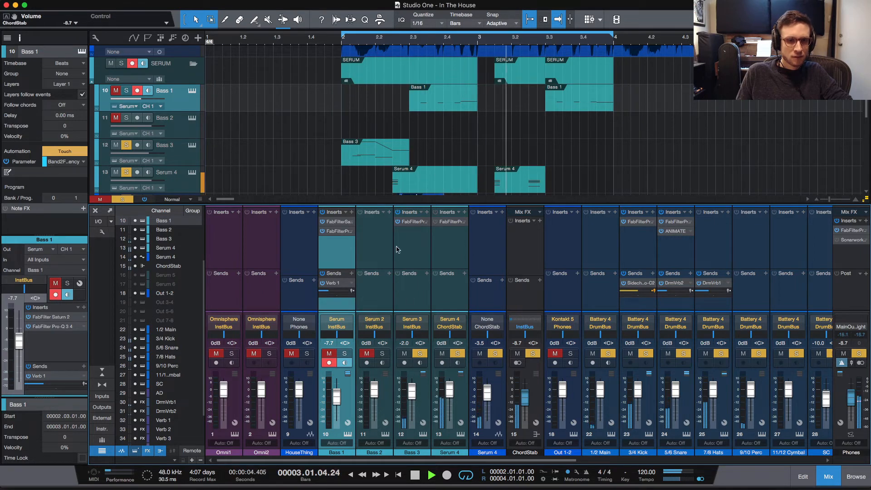
Stop playback, add Bass 1 to the solo group and play the loop from bar 2
key("space")
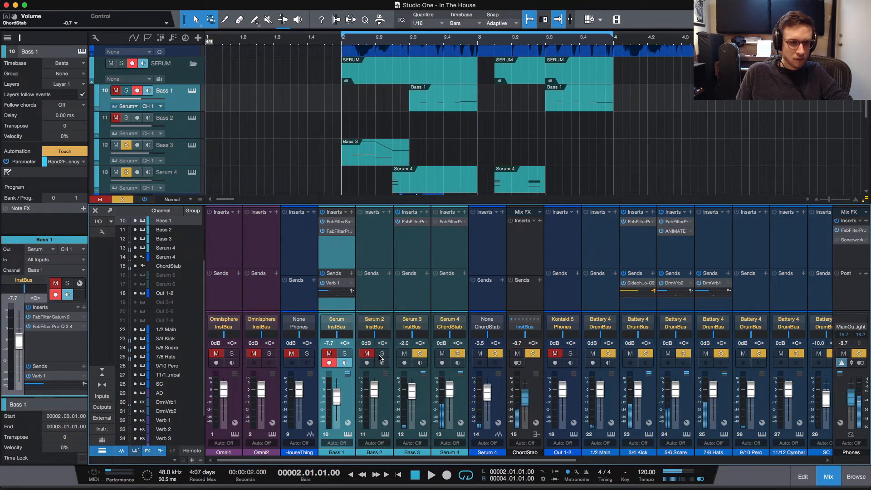
left_click(345, 354)
key("space")
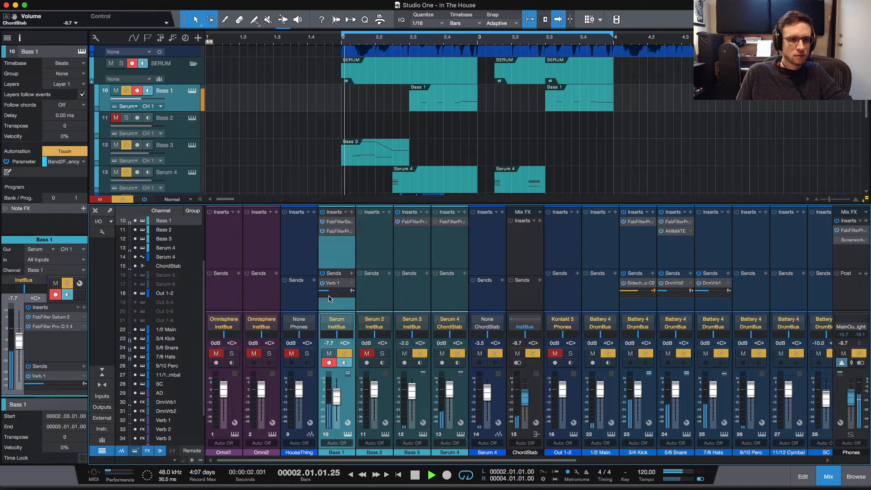
mouse_move(330, 294)
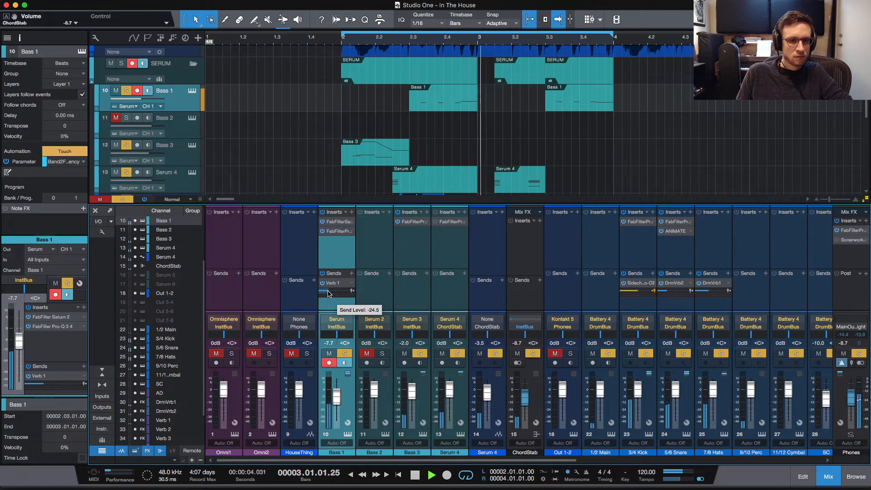
Set Bass 1's Verb 1 send level to -19.2 dB after trying -14.0 dB, and stop playback
left_click_drag(330, 294, 358, 298)
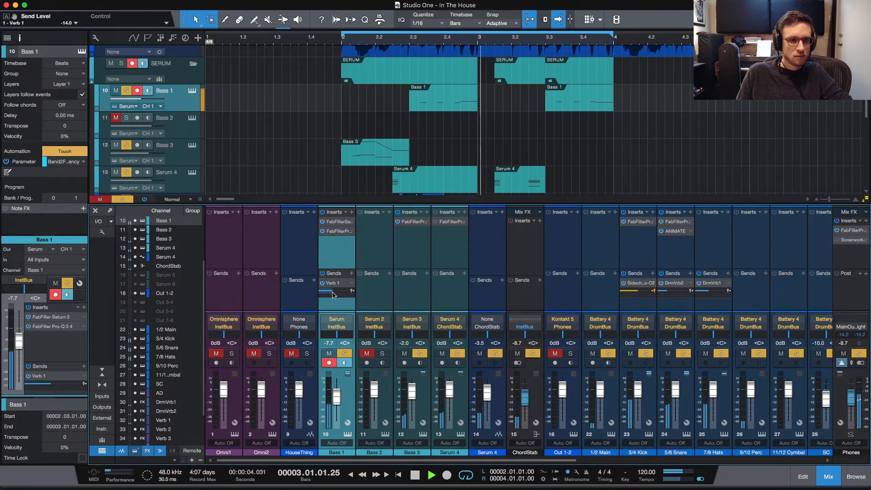
left_click_drag(357, 298, 329, 294)
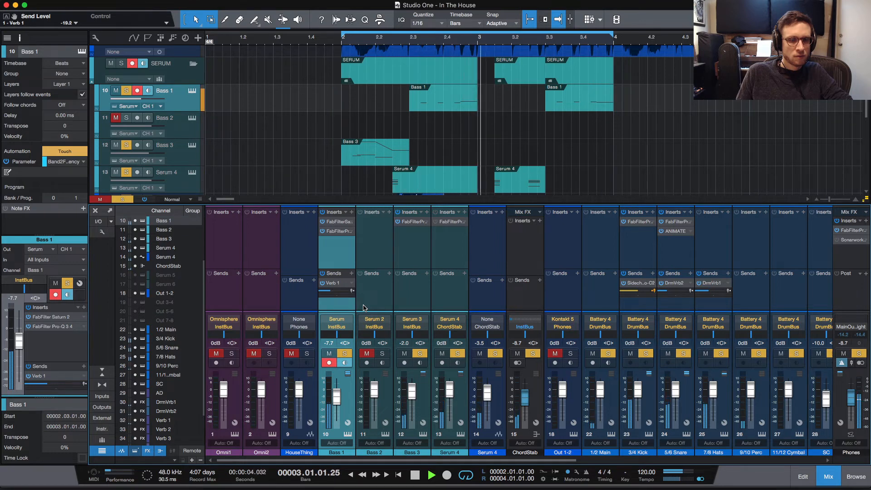
key("space")
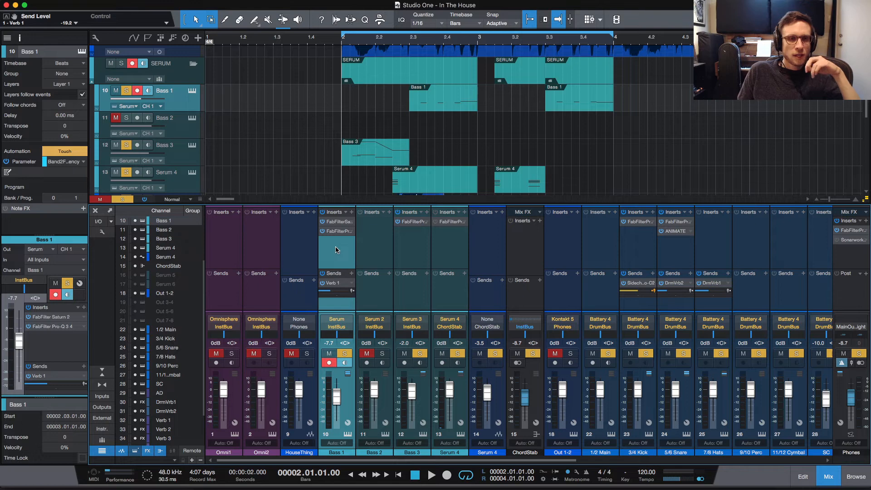
Switch the automation mode of Bass 1 and Bass 3 to Read, checking their automation curves in the arrangement
left_click(65, 151)
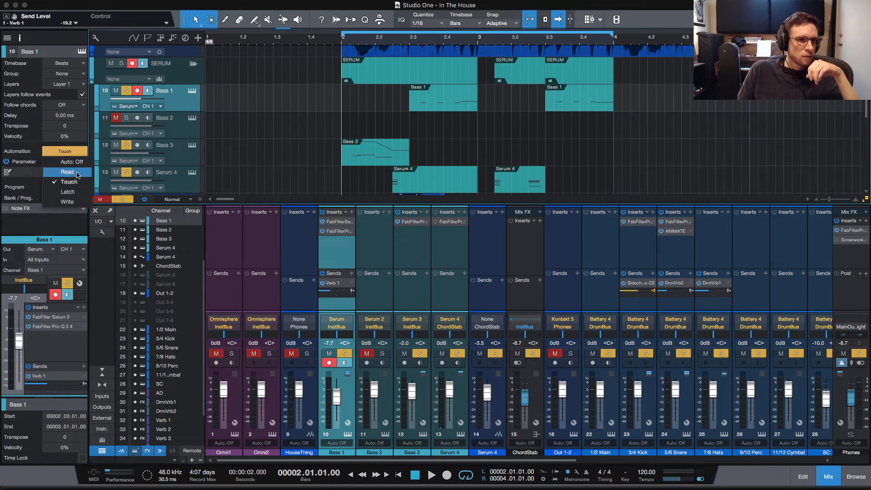
left_click(68, 172)
key("a")
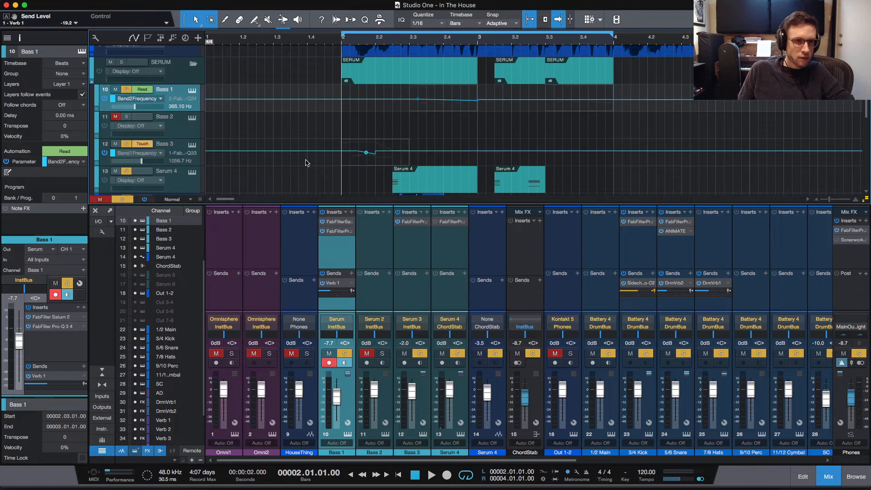
left_click(156, 154)
left_click(156, 155)
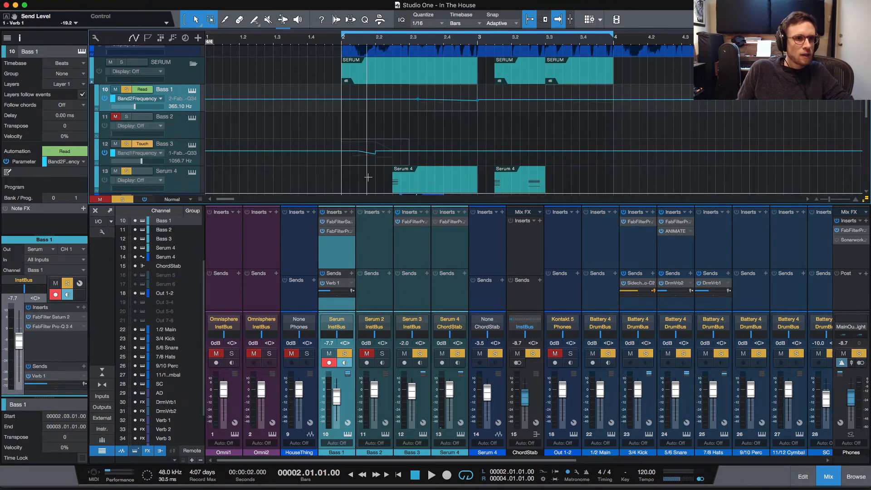
left_click(149, 144)
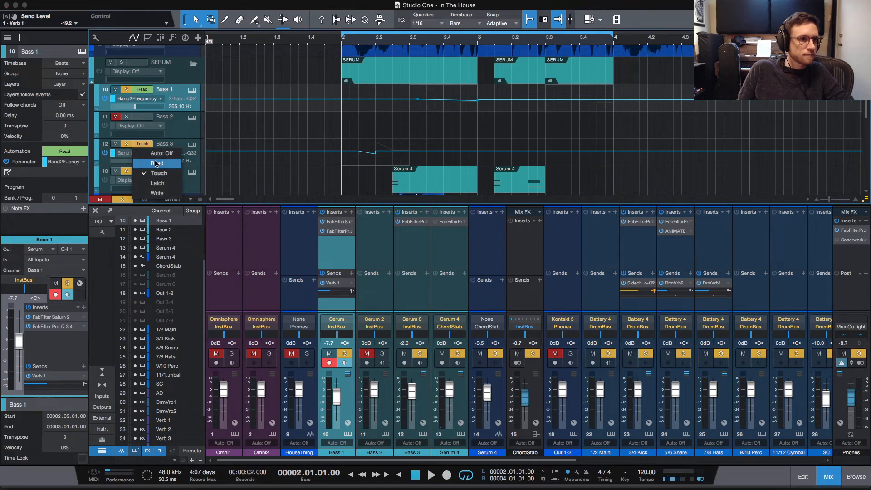
left_click(156, 162)
key("a")
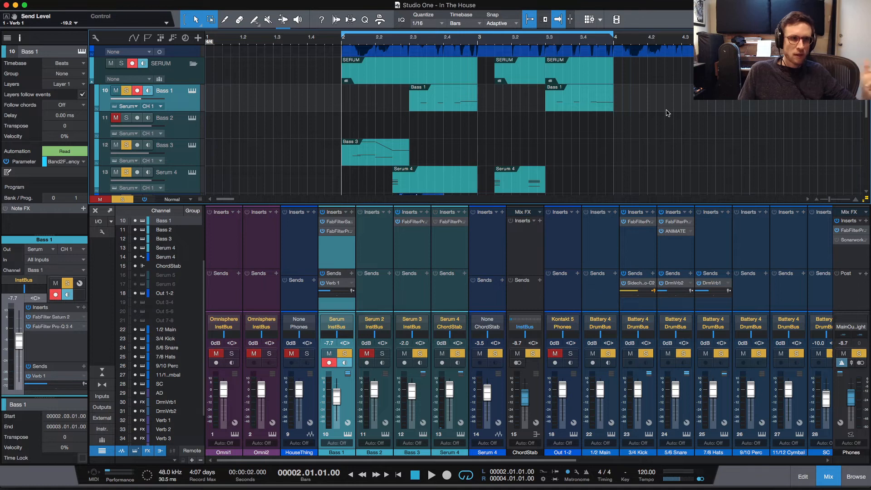
Audition the soloed loop several times from bar 2, restarting it after each short listen
mouse_move(594, 489)
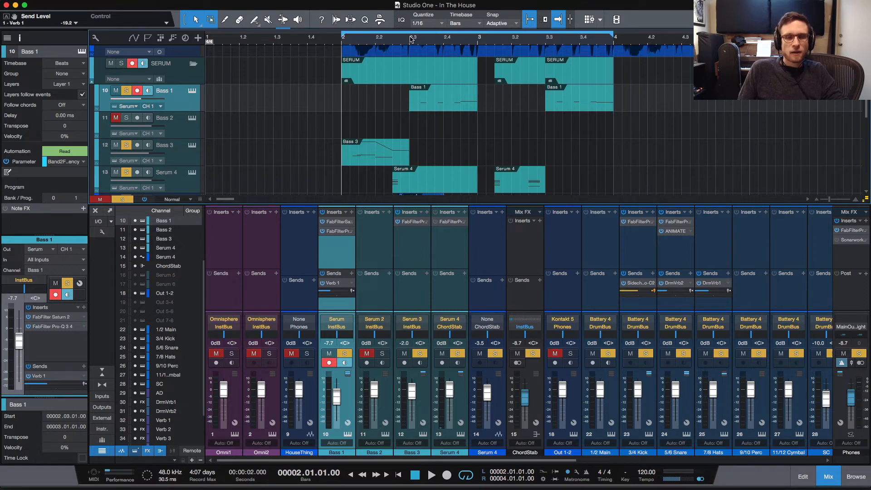
left_click(478, 41)
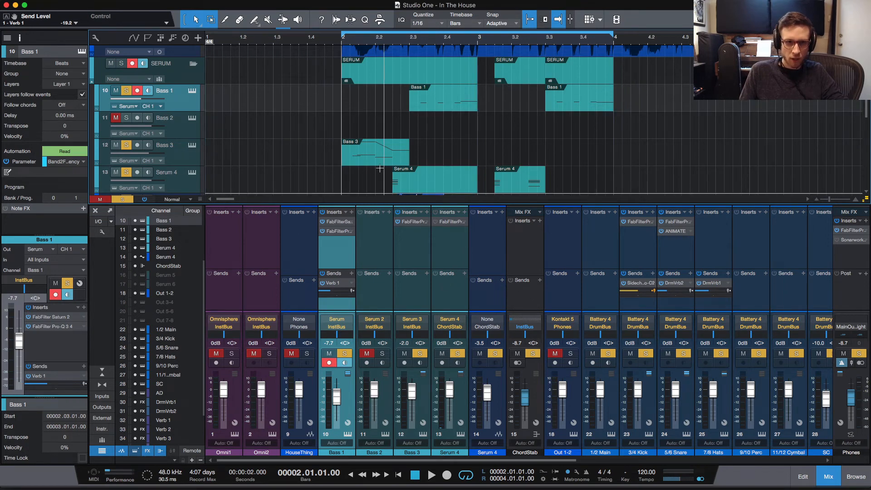
key("space")
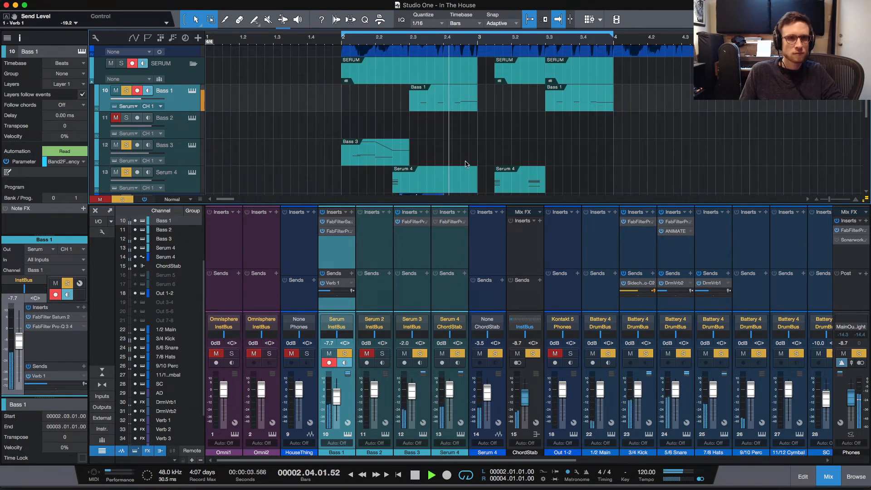
key("space")
key("space")
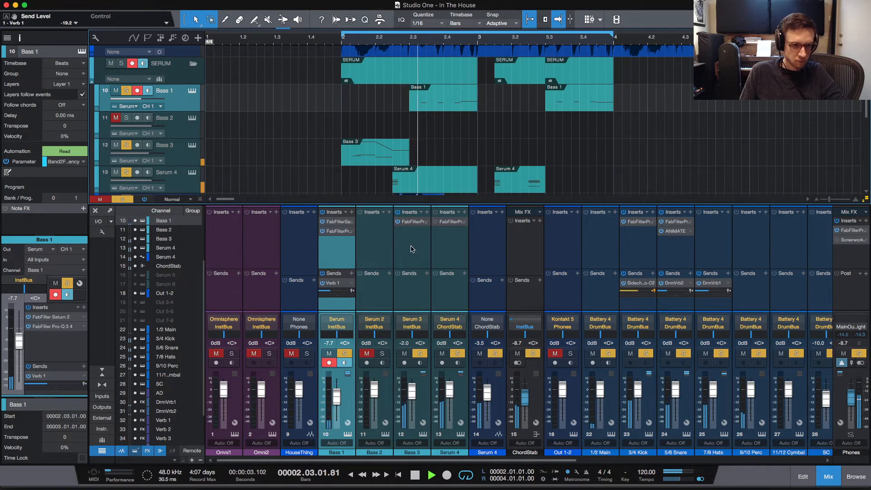
key("space")
key("space")
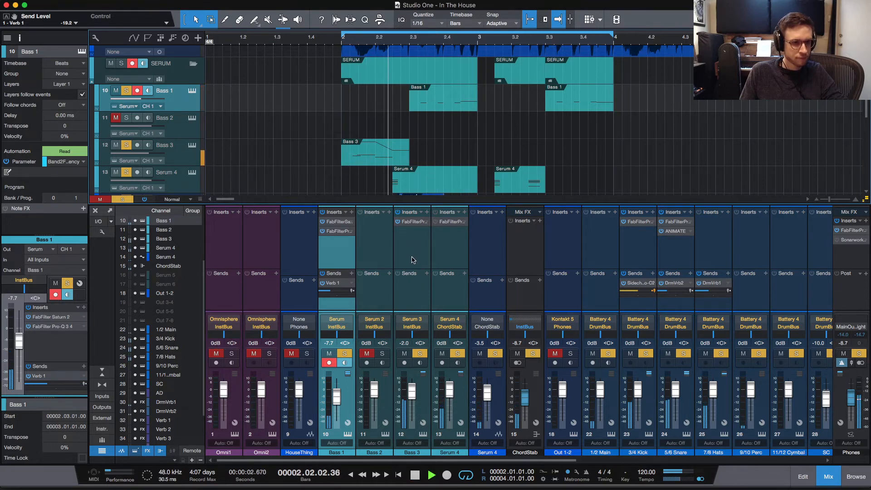
key("space")
key("space")
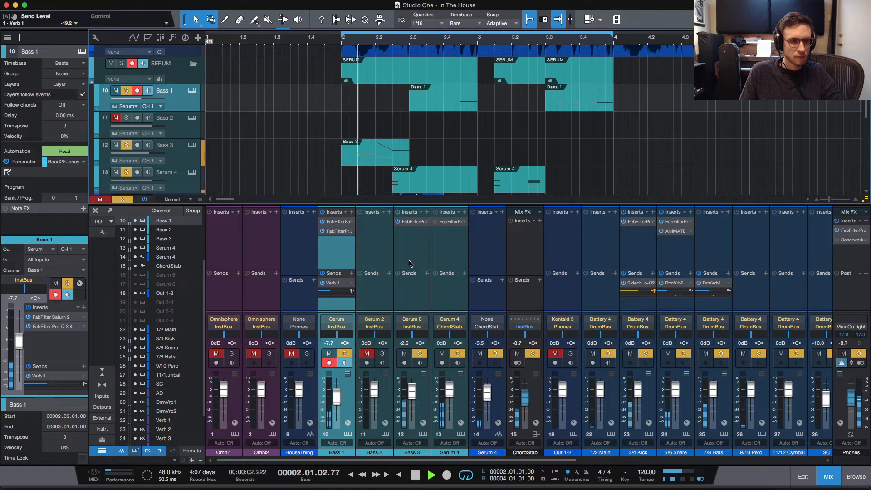
key("space")
Reset the Phones output volume to 0 dB and set the Length macro in Bass 1's Serum to 0%, comparing higher values during playback
left_click(192, 90)
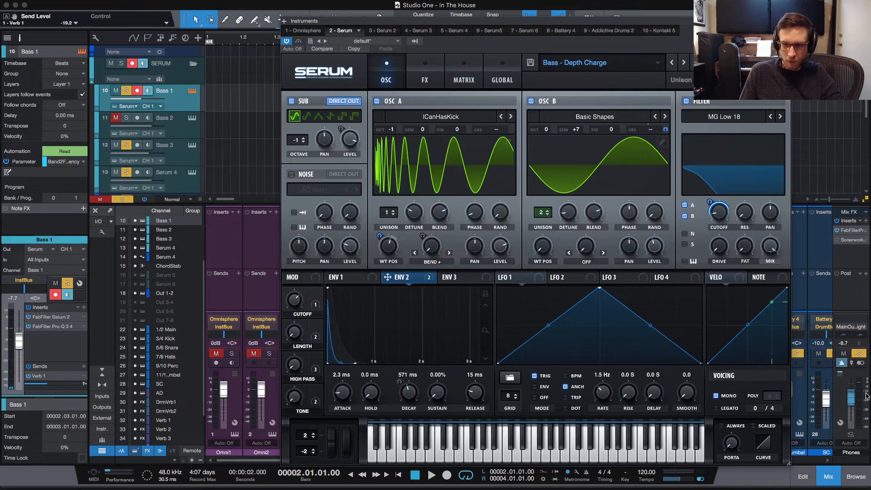
left_click(852, 401, "alt")
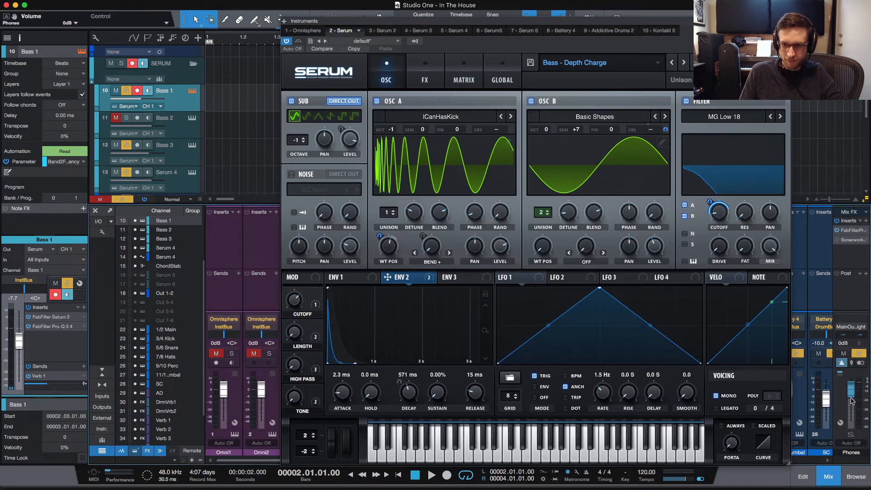
left_click(296, 334)
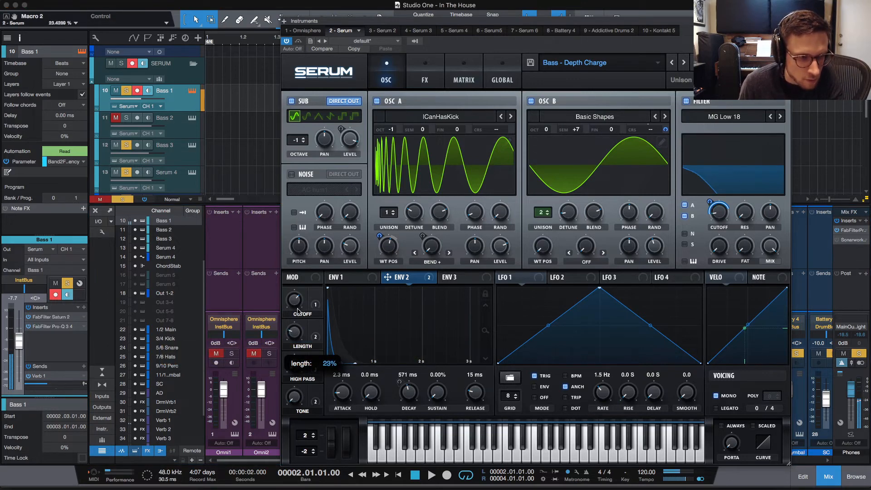
key("space")
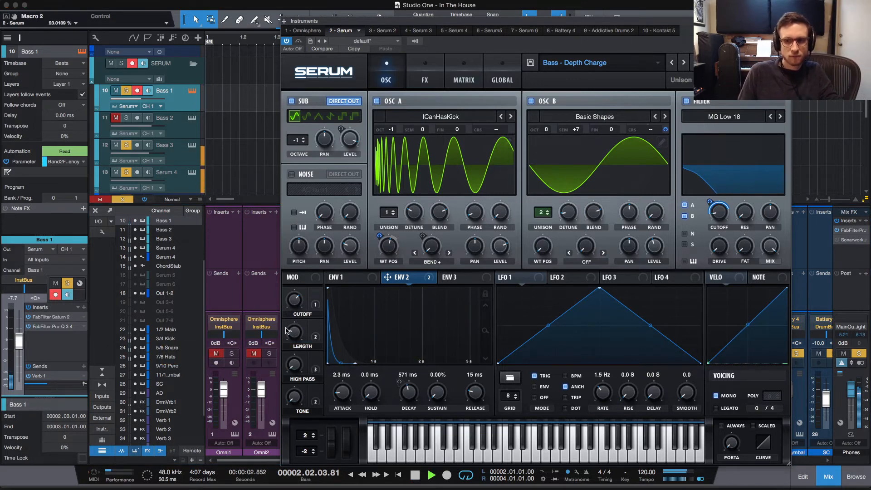
left_click_drag(288, 334, 288, 339)
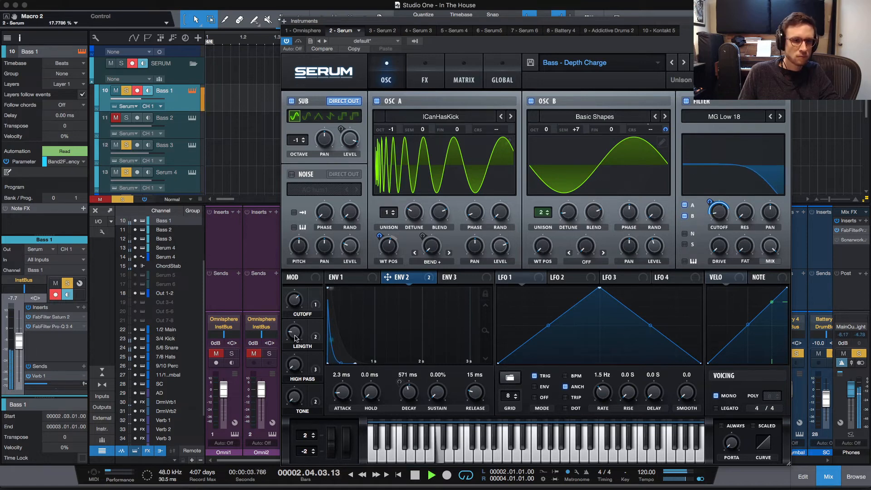
double_click(296, 336)
key("space")
key("space")
left_click_drag(296, 337, 297, 327)
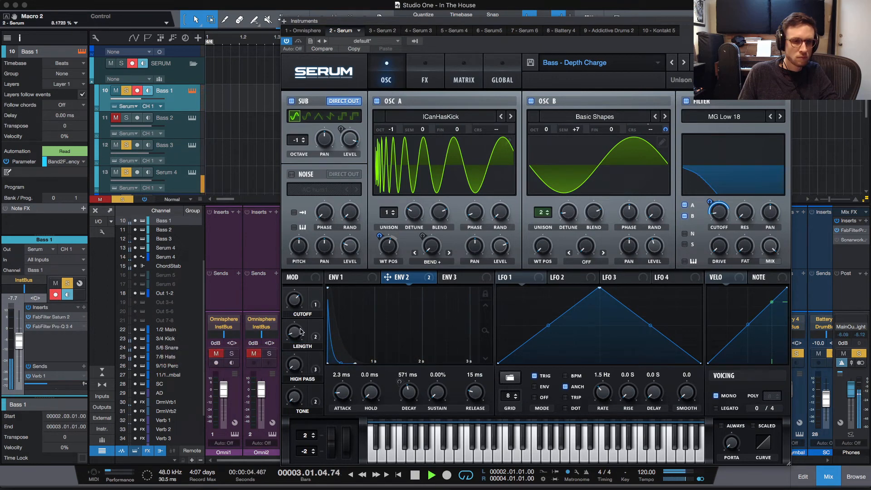
left_click_drag(296, 335, 294, 343)
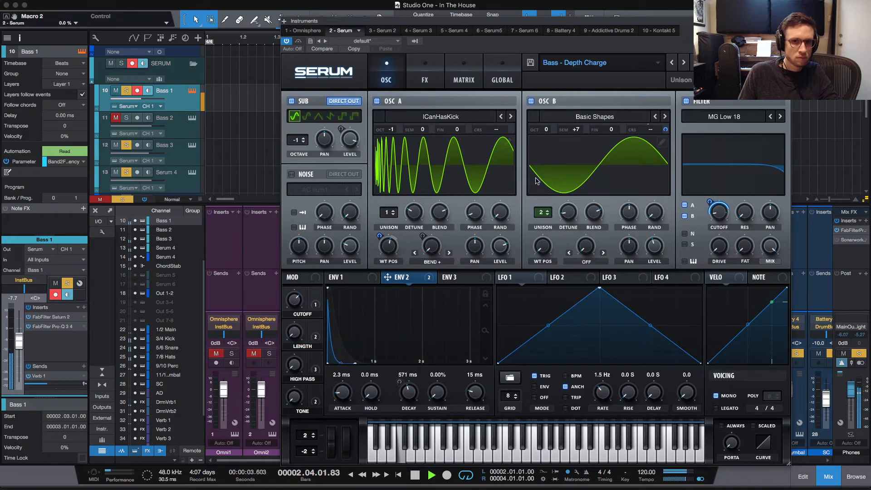
key("space")
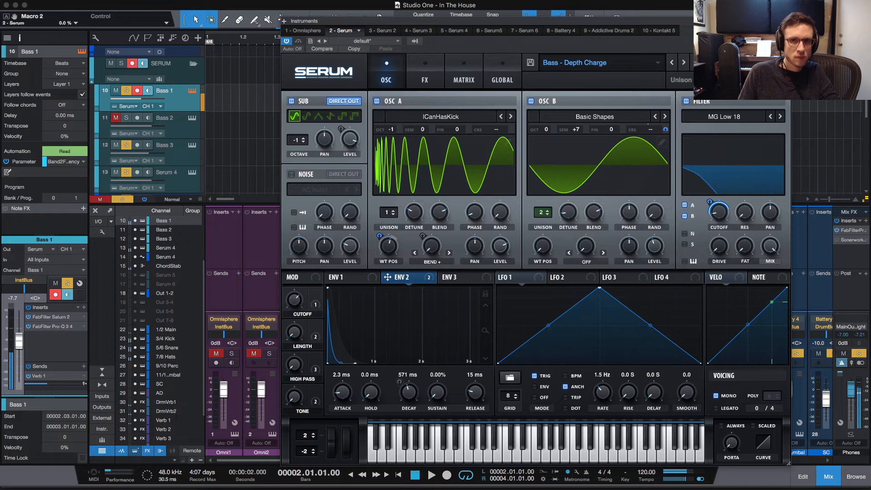
key("super+w")
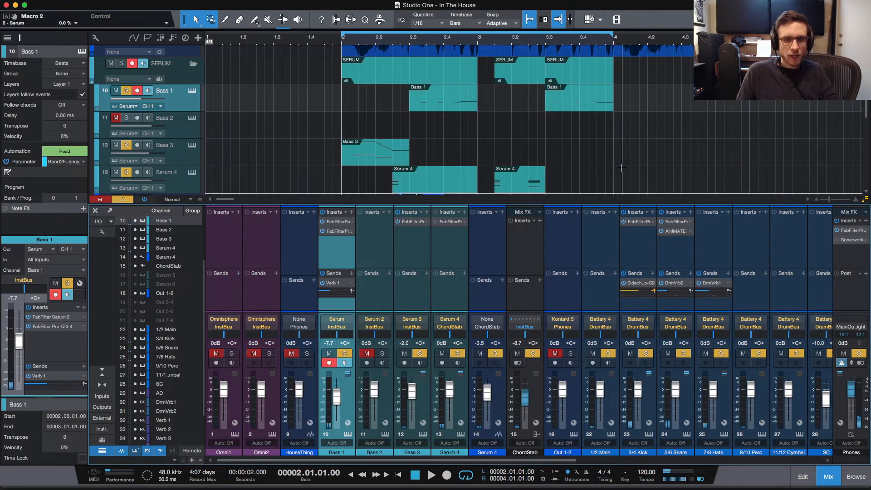
Clear all track solos and play the full mix from bar 2
scroll(586, 157, "down", 2)
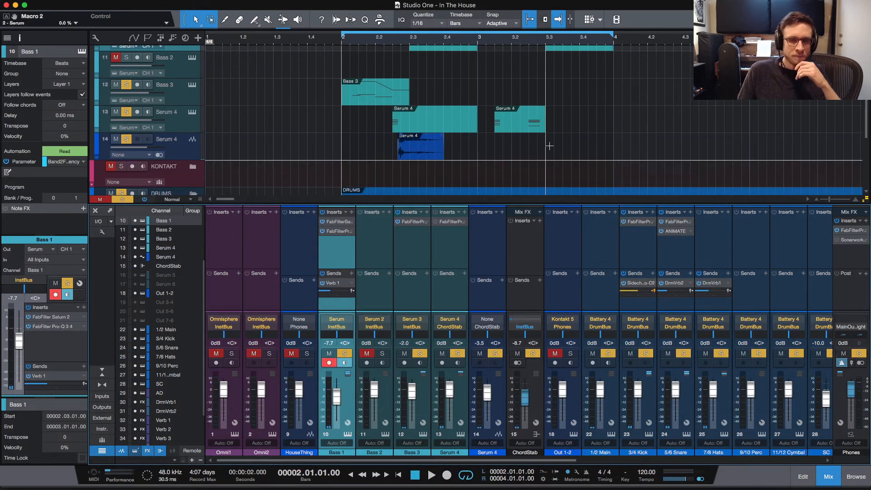
scroll(534, 131, "up", 1)
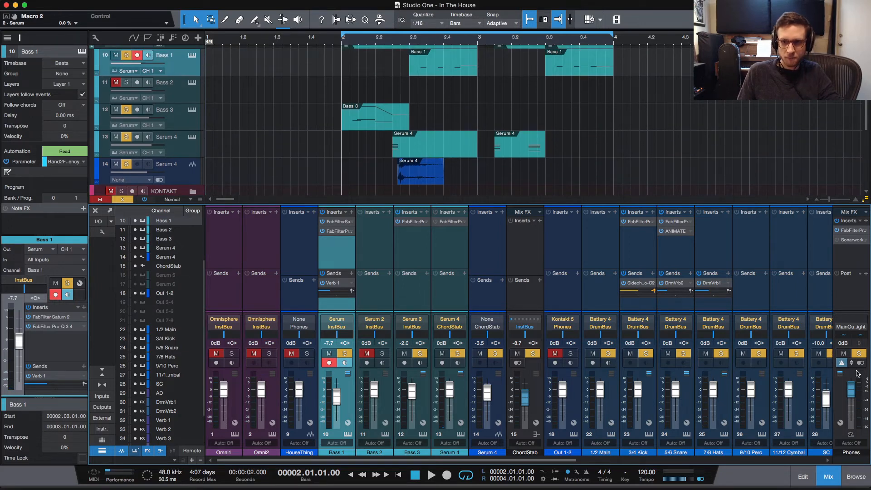
left_click(122, 197)
key("space")
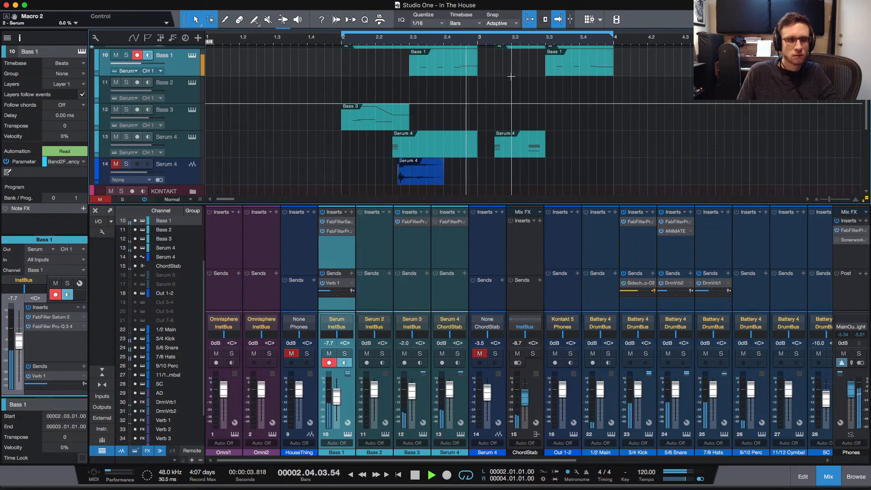
key("space")
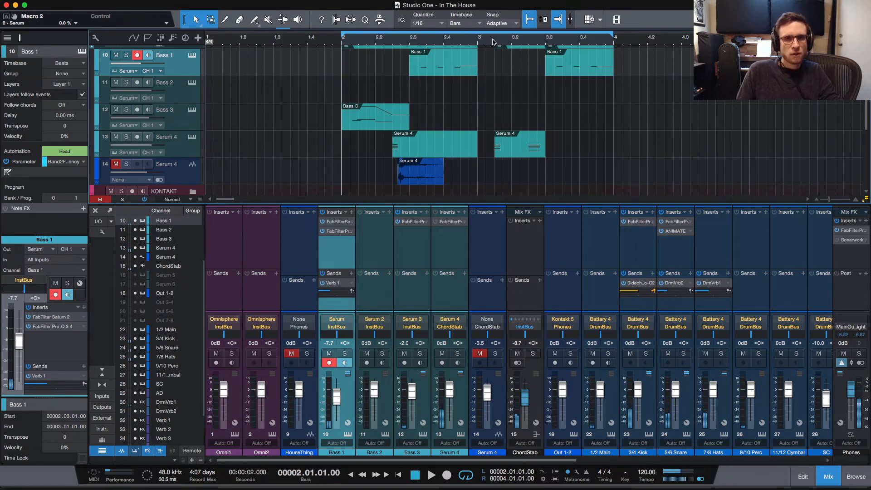
Audition the second Serum 4 chord stab repeatedly, starting at position 3.1.3
key("space")
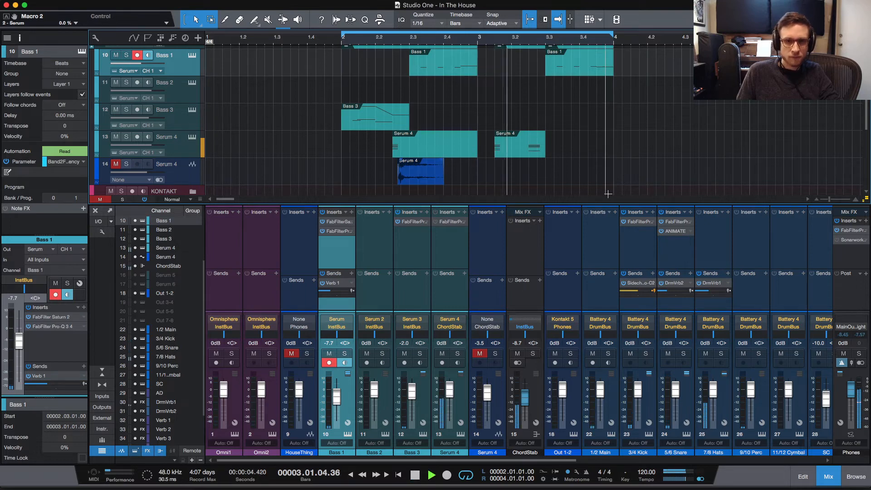
key("space")
key("space")
key("space")
key("space")
key("space")
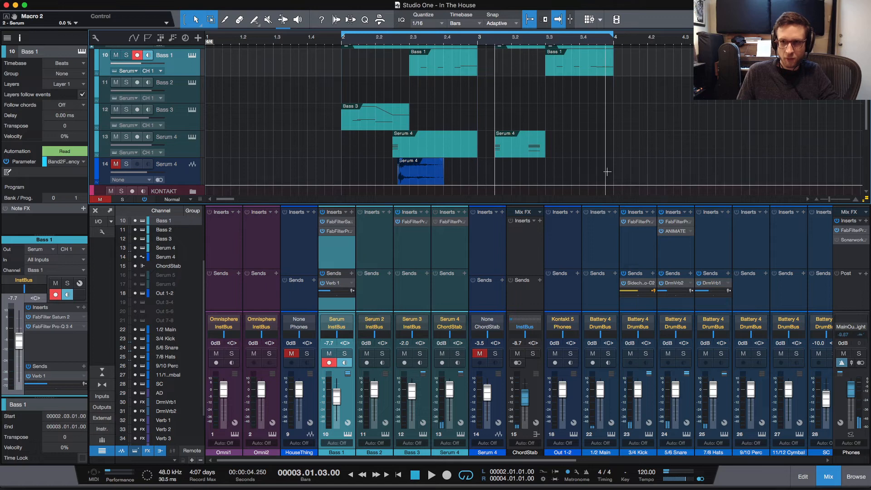
Select the Serum 4 instrument track and add a send from it to Dly 1
scroll(598, 162, "down", 3)
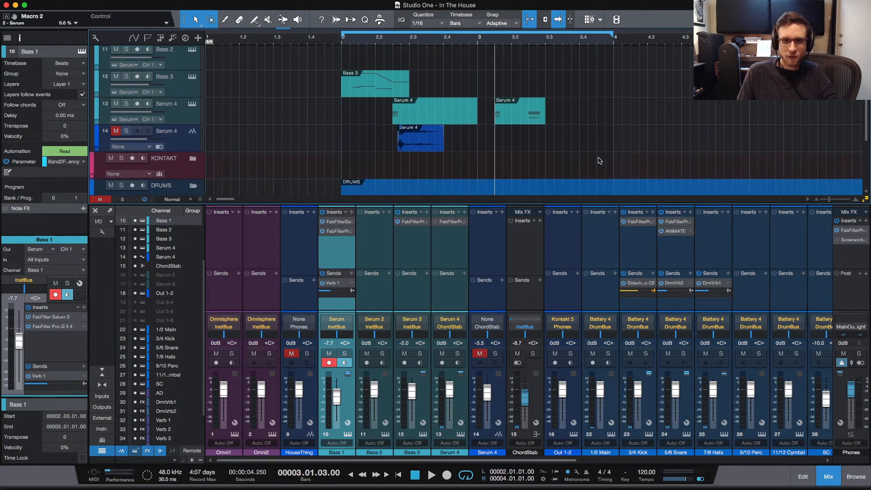
scroll(749, 259, "right", 10)
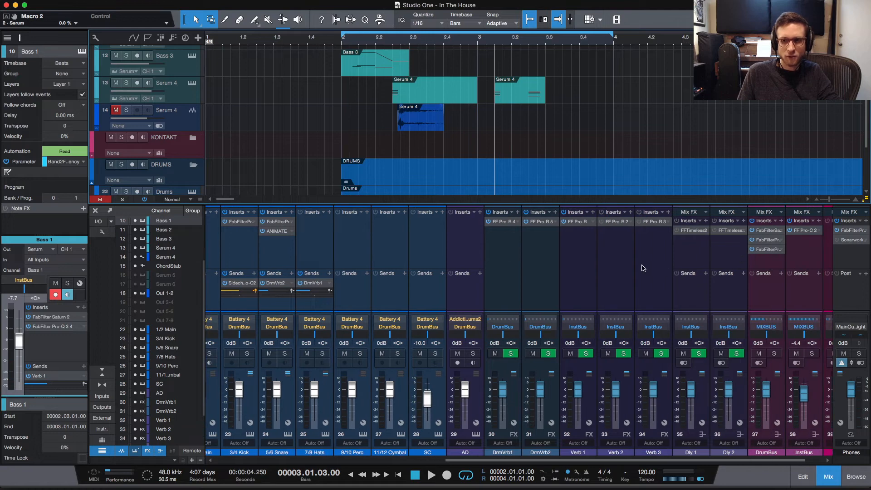
scroll(610, 259, "left", 10)
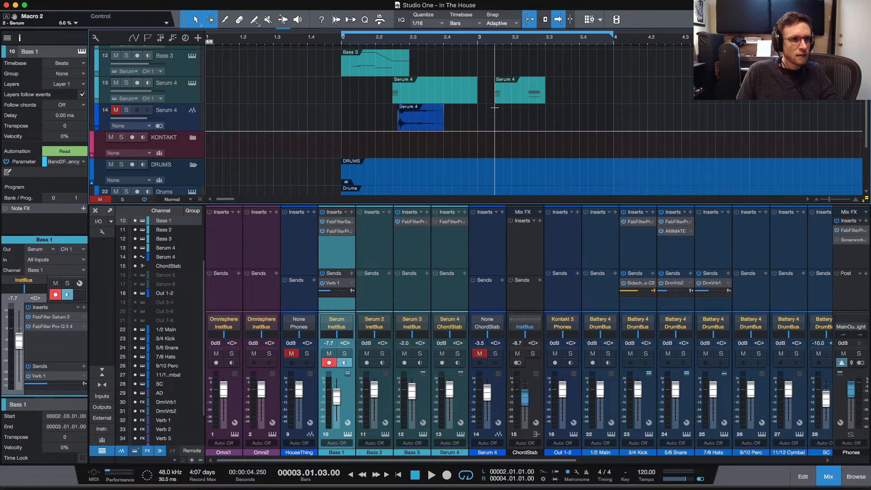
left_click(184, 98)
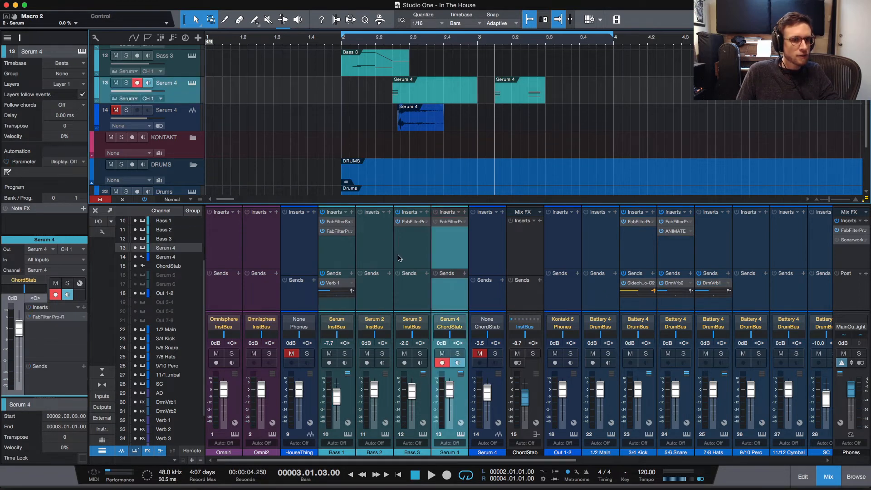
left_click(465, 274)
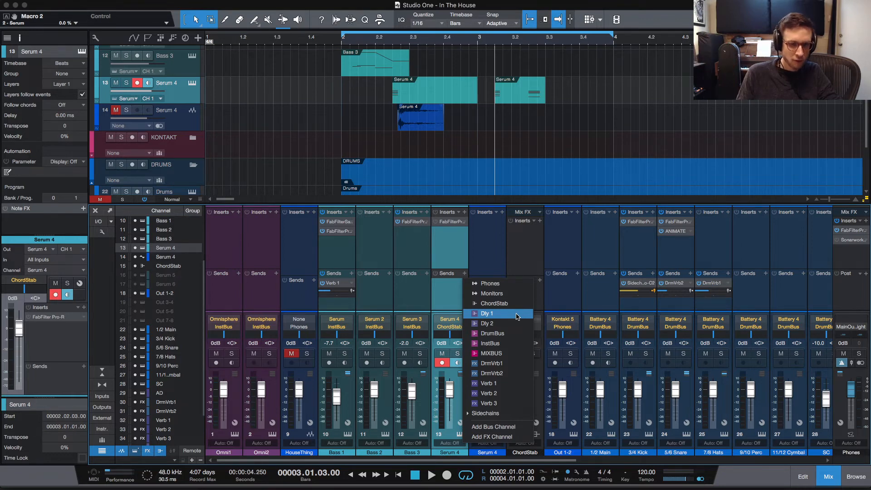
left_click(506, 318)
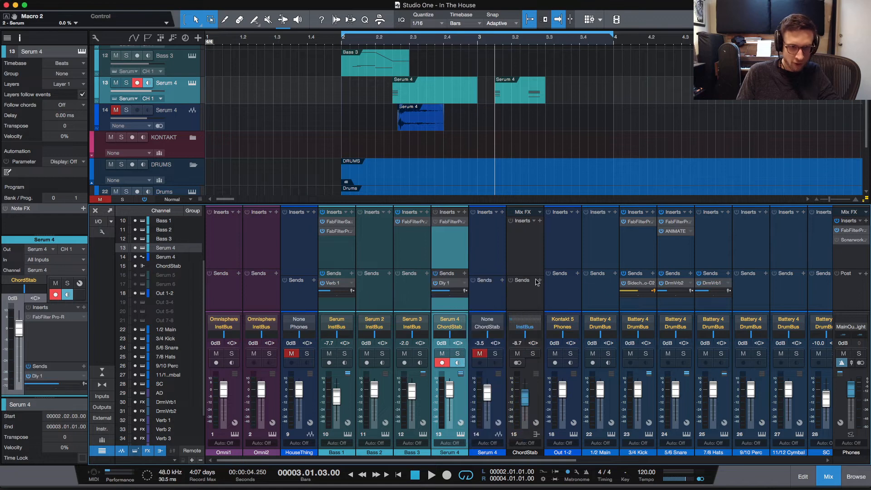
Open the FF Timeless 2 insert on Dly 1, link its left and right delay times, and play the mix from 3.1.3
double_click(445, 284)
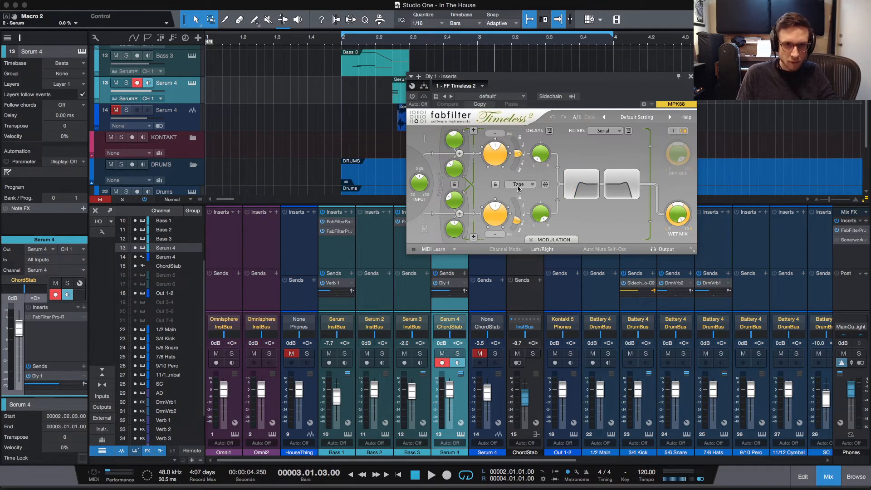
left_click(495, 185)
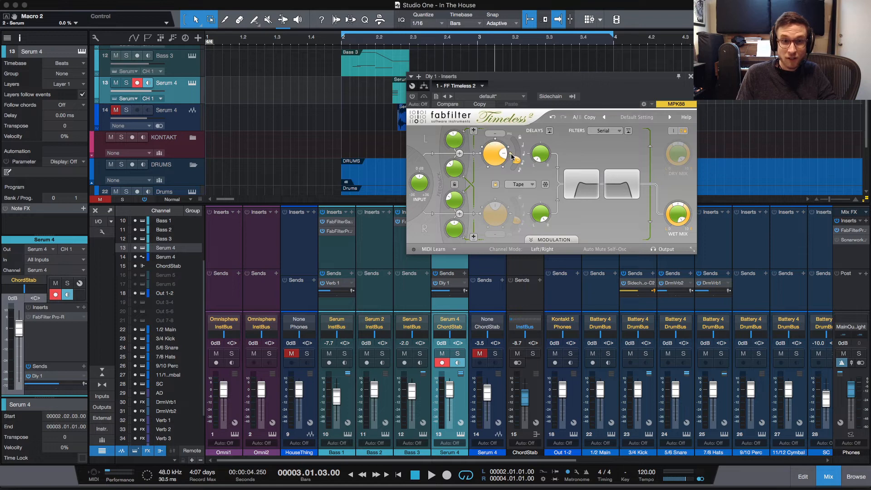
key("space")
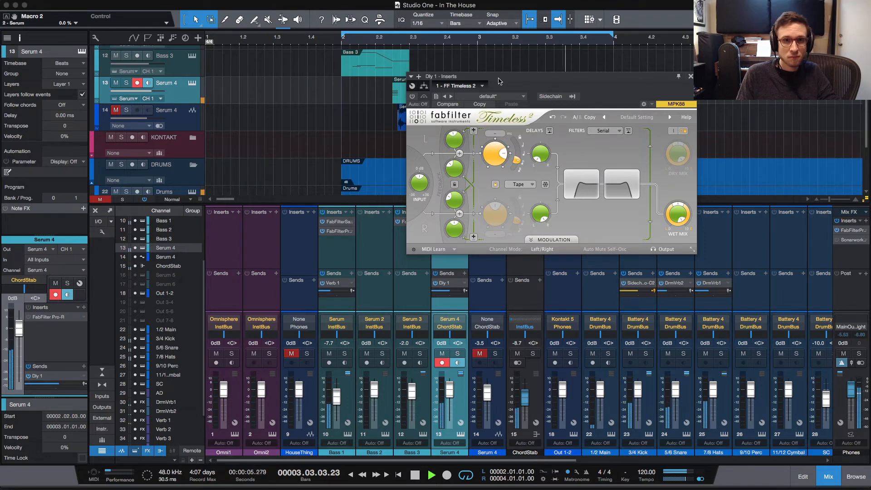
key("space")
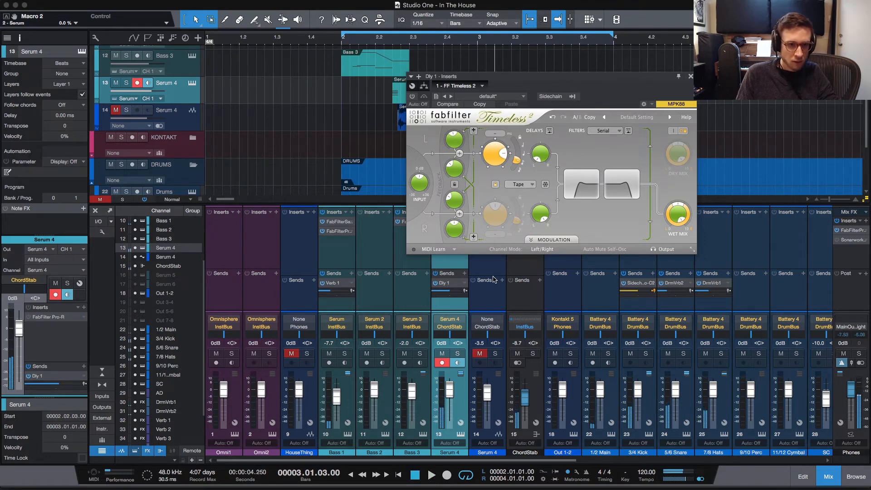
Activate the FF Timeless 2 insert on Dly 1 and audition the chord stab from 3.1.3
scroll(742, 254, "right", 10)
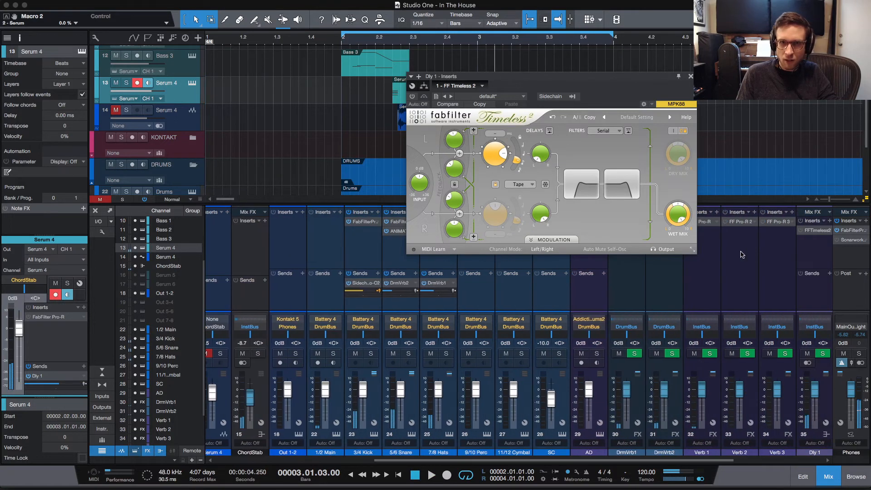
left_click(413, 96)
key("space")
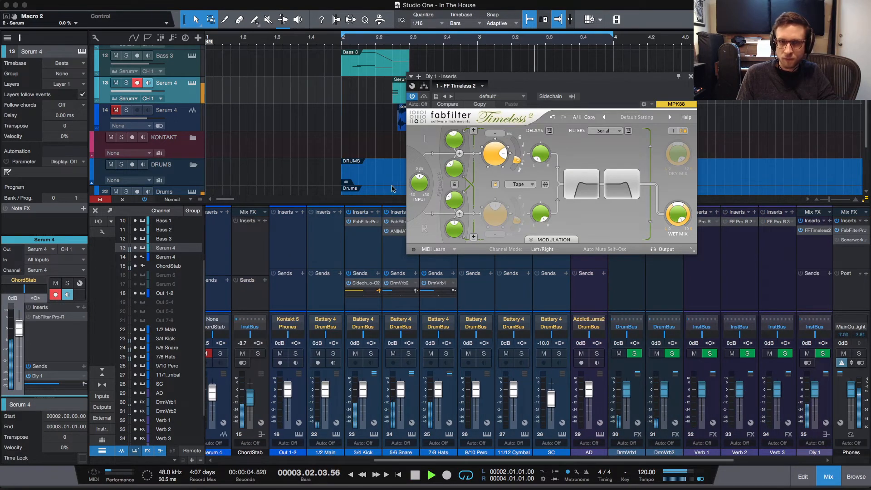
key("space")
key("space")
key("space")
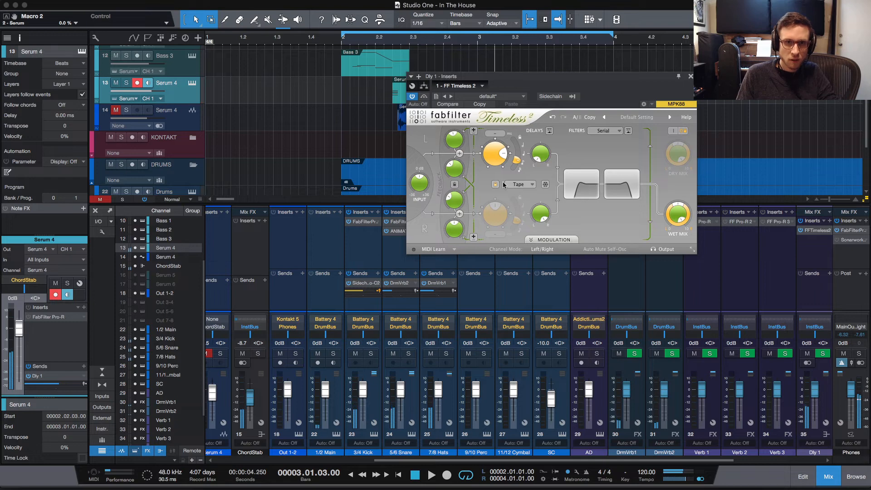
Set the left delay's sync to a quarter note and its offset to 2.000, auditioning the chord stab
key("space")
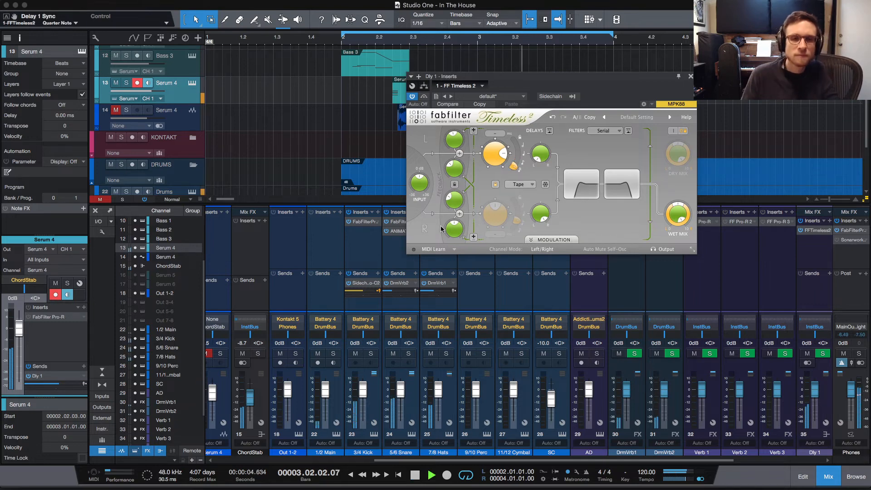
key("space")
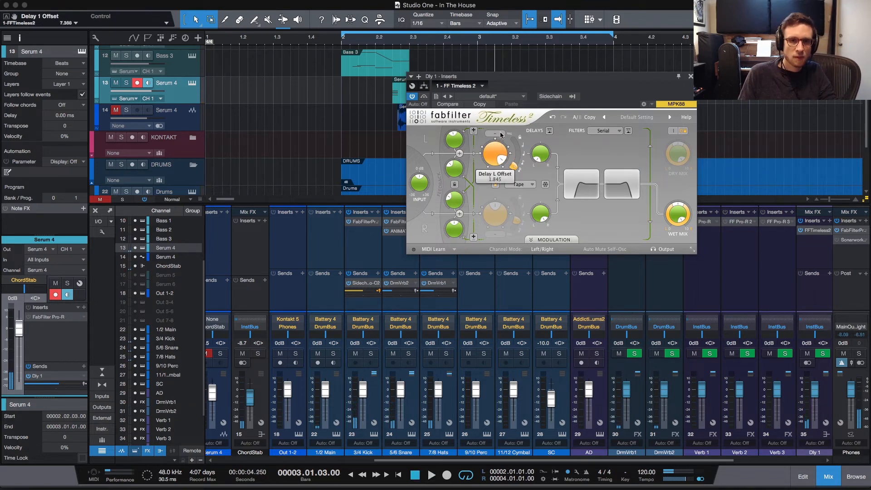
left_click_drag(499, 136, 503, 127)
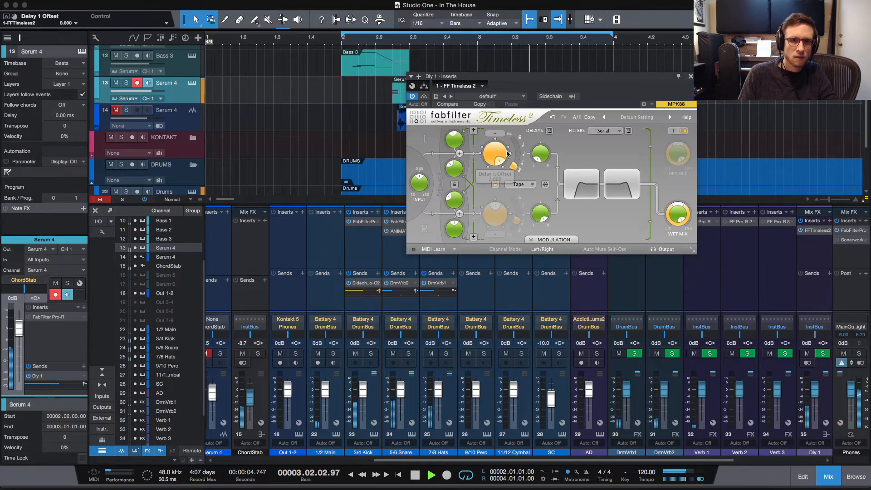
key("space")
key("space")
Compare left delay offsets of 1.333 and 1.000 by replaying the chord stab from 3.1.3
key("space")
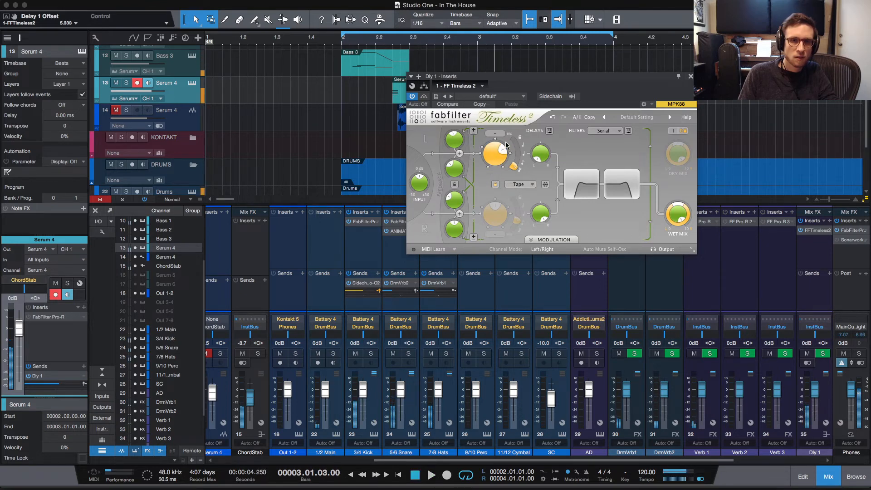
key("space")
key("space")
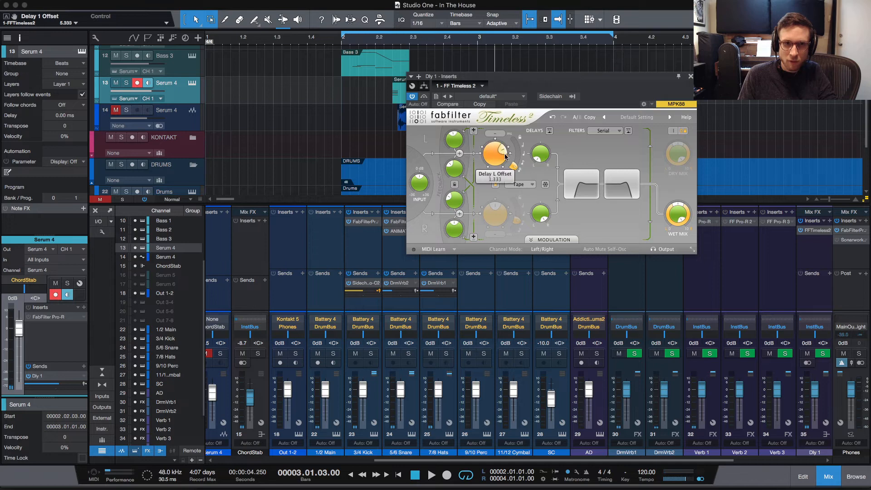
key("space")
key("space")
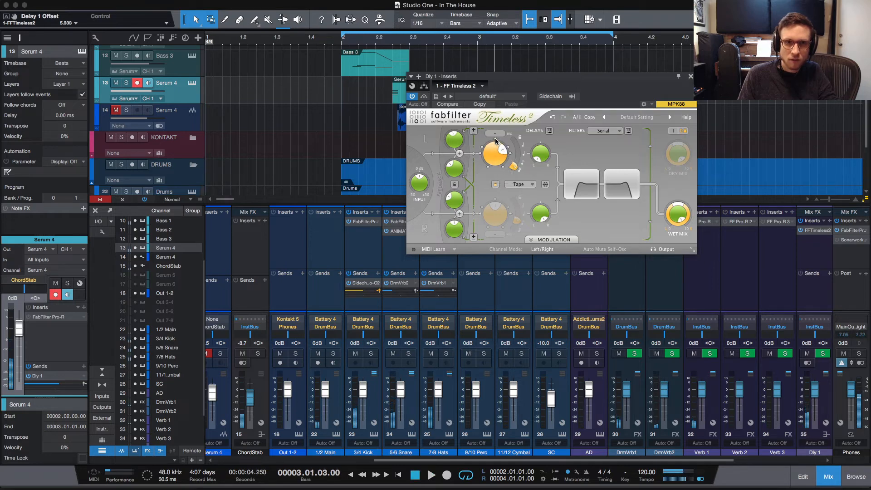
key("space")
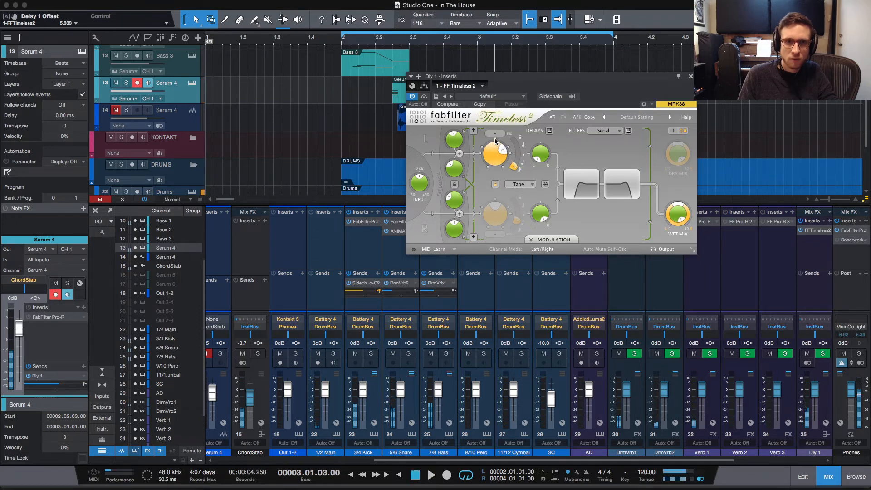
left_click_drag(496, 140, 515, 160)
key("space")
key("space")
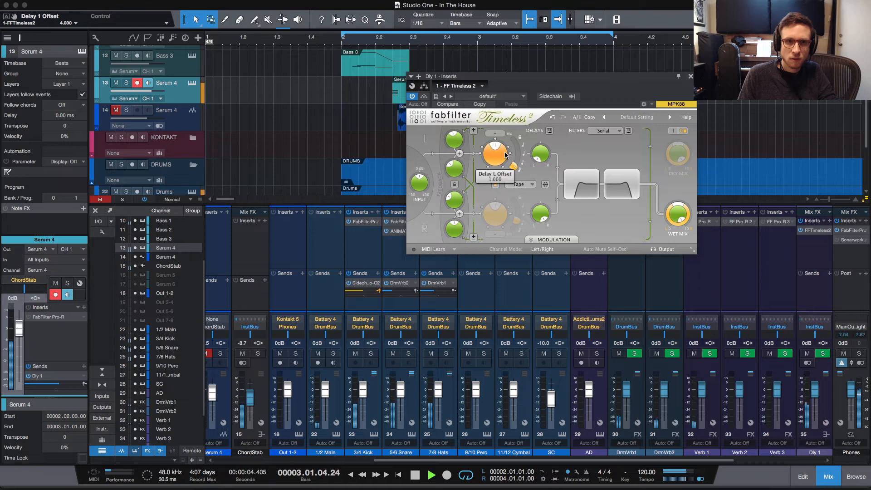
key("space")
Set the left delay offset to 2.000 and audition the chord stab repeatedly from 3.1.3
mouse_move(510, 155)
left_mouse_down()
mouse_move(530, 163)
mouse_move(505, 159)
left_mouse_up()
key("space")
key("space")
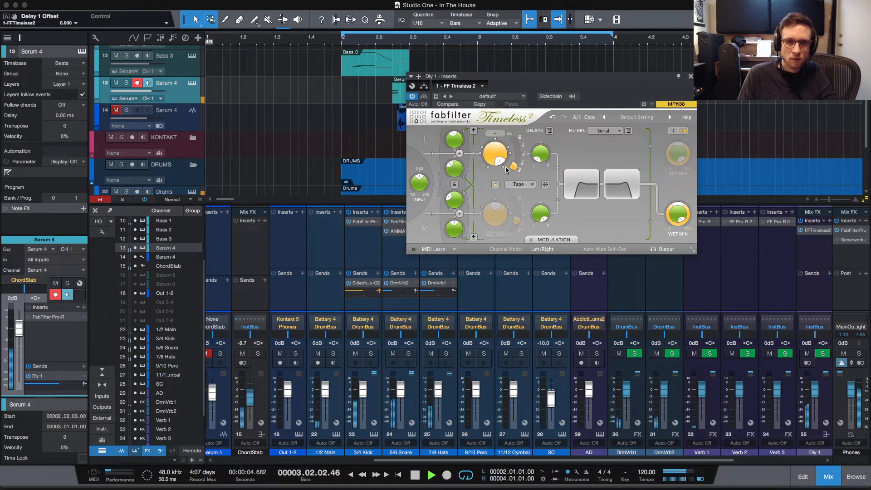
key("space")
key("space")
key("space")
key("space")
key("space")
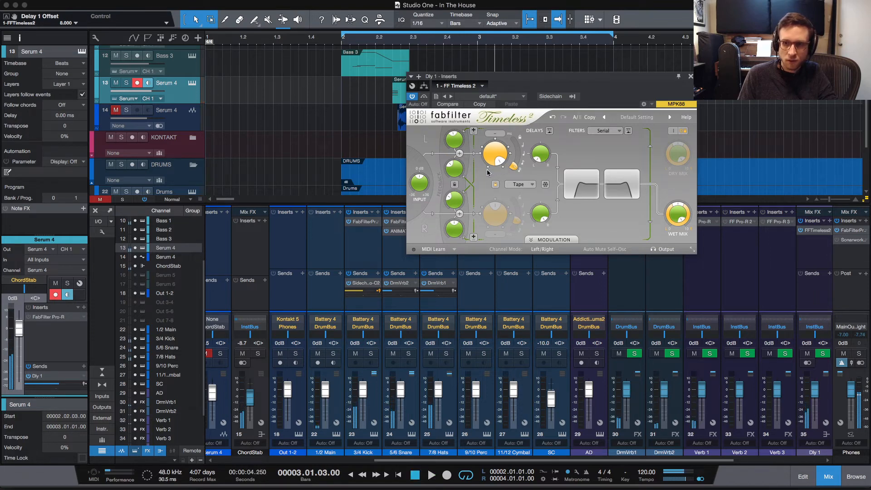
key("space")
key("space")
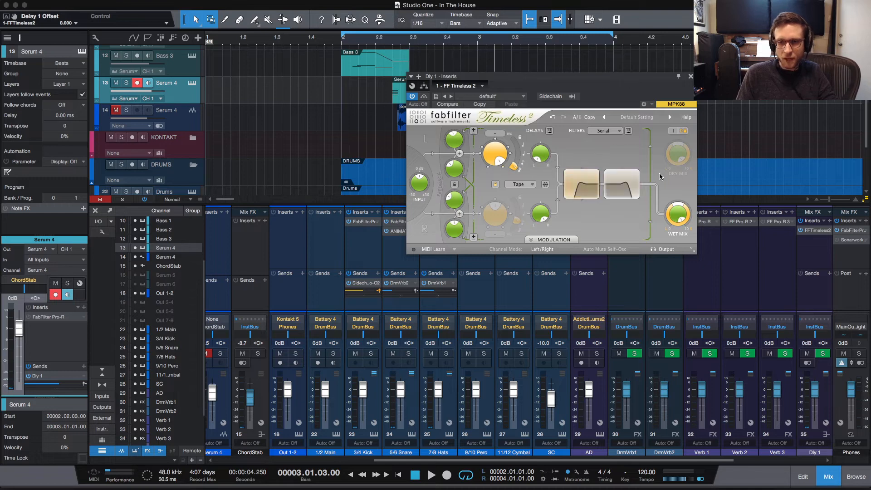
Move the Timeless 2 window away from the mixer channels and replay the stab with the 2.000 delay offset
left_click_drag(598, 76, 489, 50)
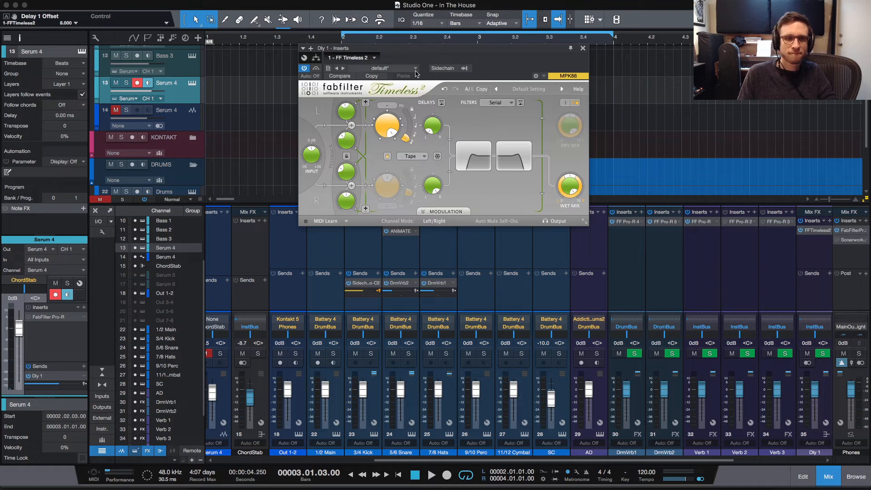
key("space")
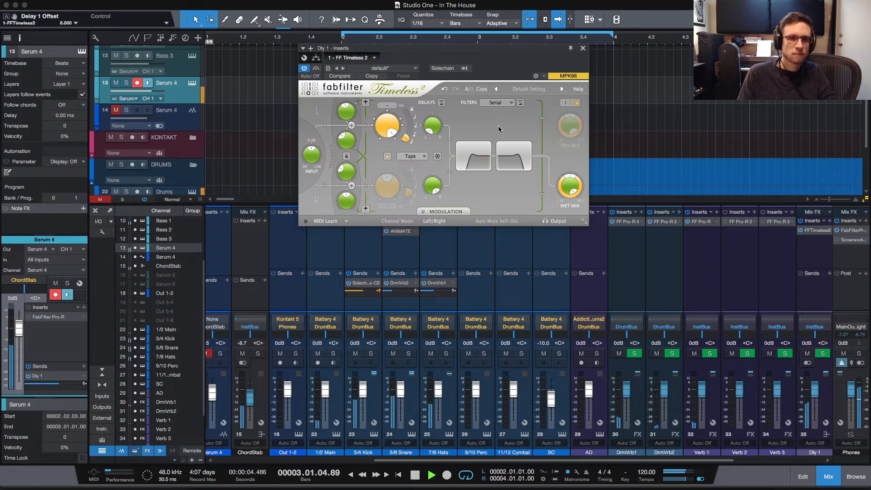
key("space")
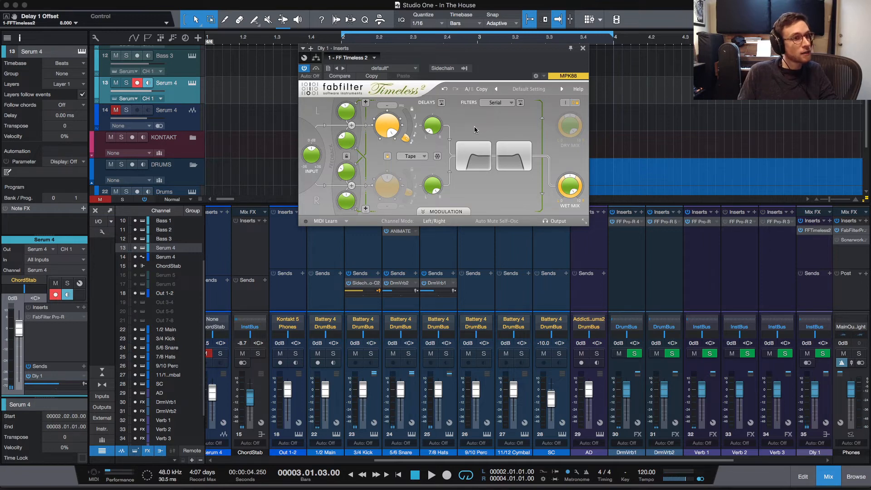
key("space")
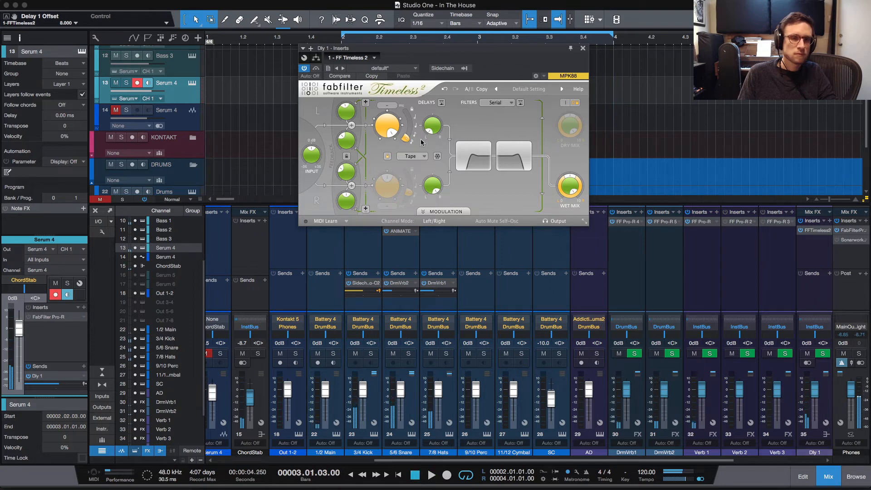
mouse_move(391, 138)
left_mouse_down()
mouse_move(413, 125)
mouse_move(394, 138)
left_mouse_up()
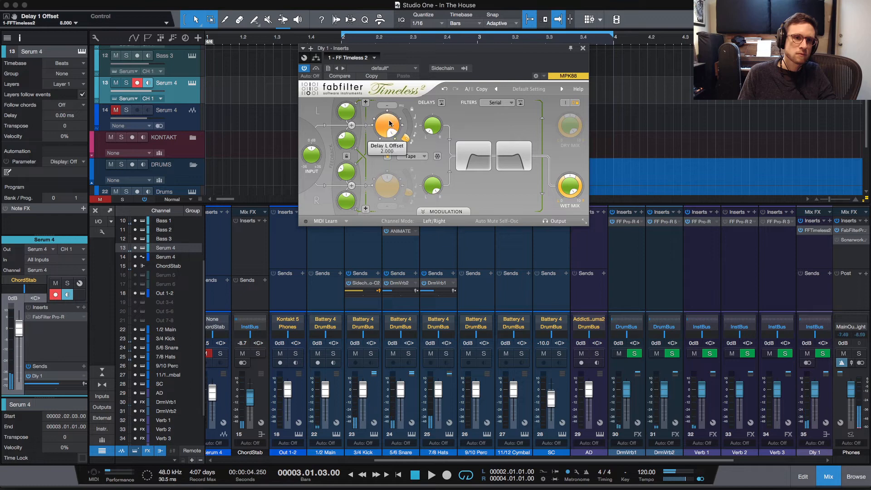
Try left delay offsets from 1.333 down to the minimum, replaying the chord stab from 3.1.3 to compare them
key("space")
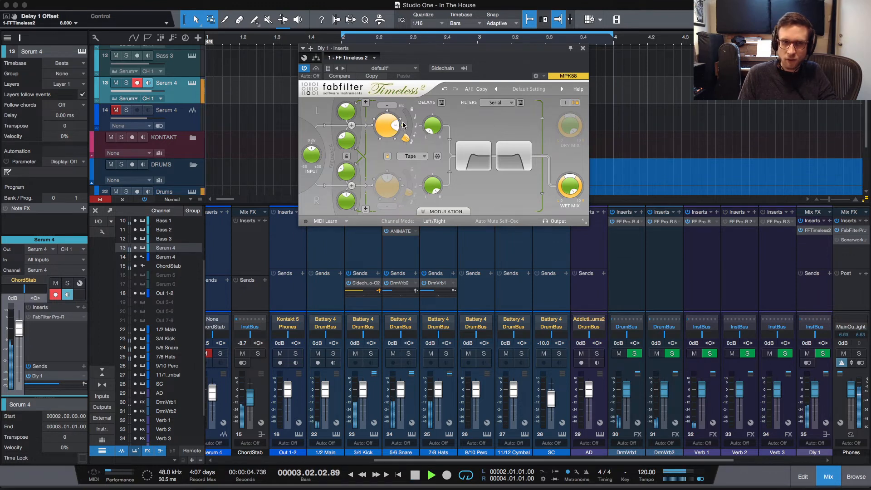
key("space")
key("space")
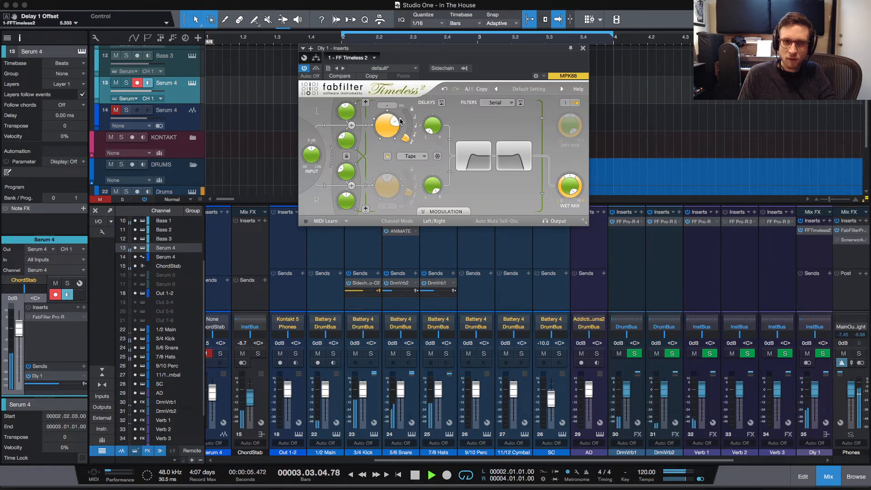
mouse_move(388, 118)
left_click_drag(388, 119, 386, 124)
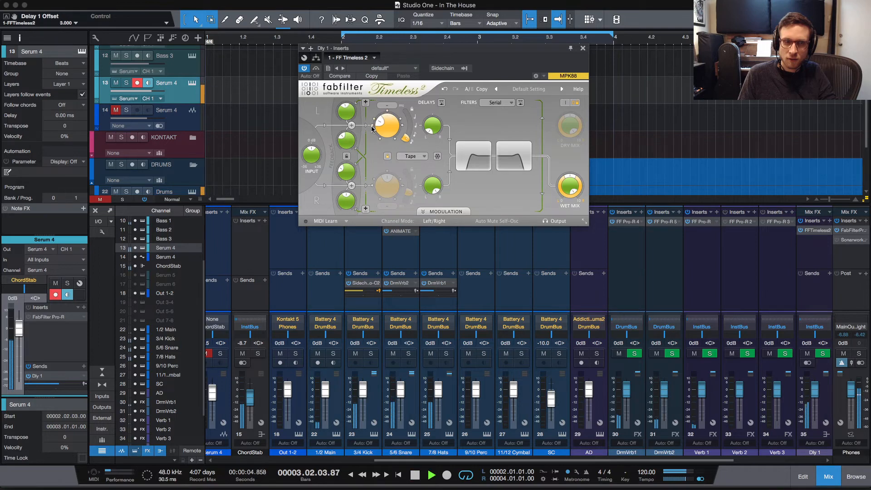
key("space")
left_click_drag(372, 125, 374, 133)
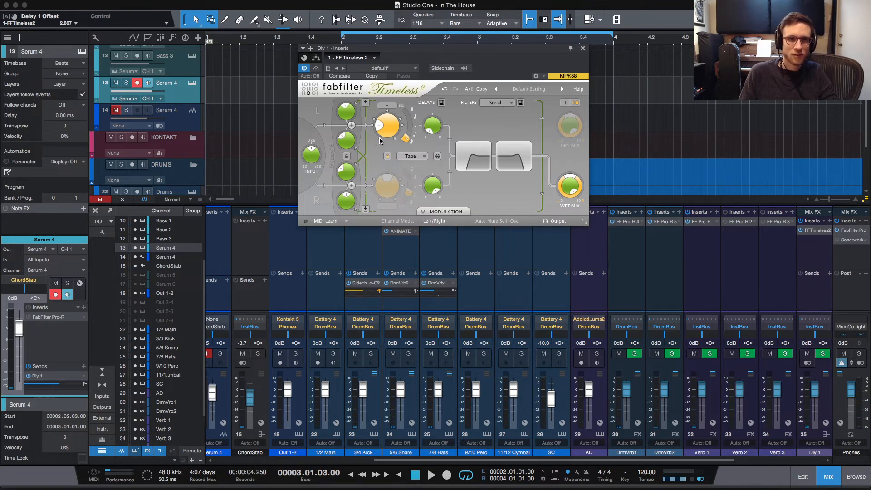
left_click_drag(379, 138, 383, 143)
key("space")
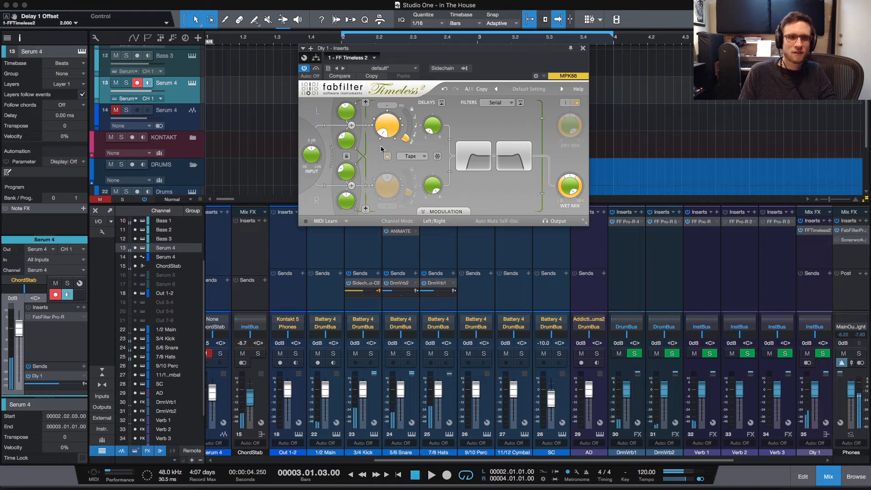
Return the left delay offset to 2.000, audition the stab once more, and close the Timeless 2 window
left_click_drag(394, 148, 404, 144)
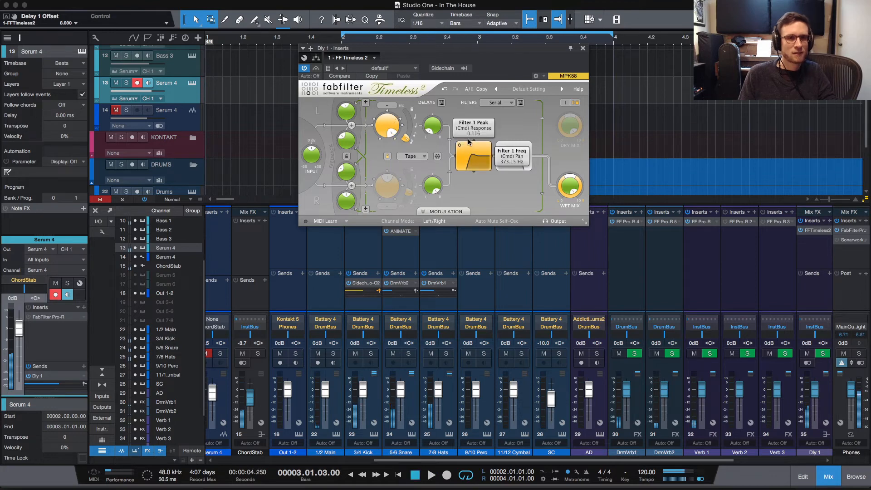
key("space")
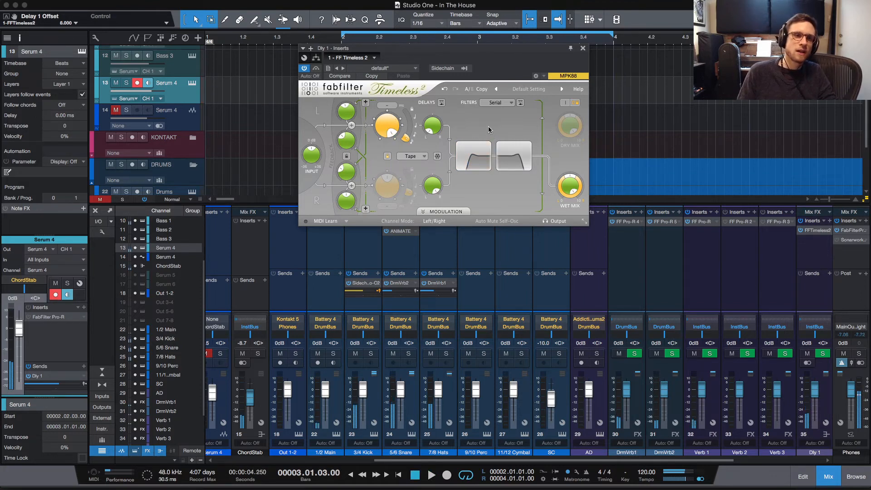
left_click(584, 49)
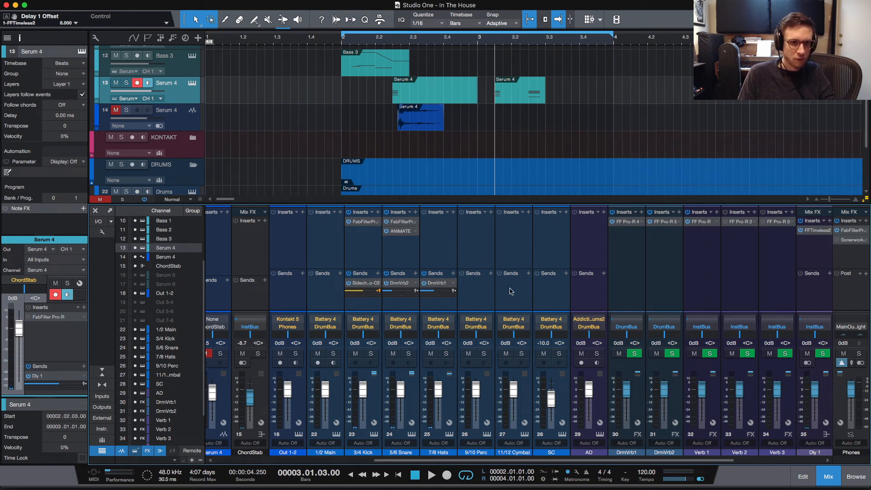
Display the automation envelope for the Dly 1 send level on the Serum 4 instrument track around position 3.1.3
scroll(535, 256, "left", 5)
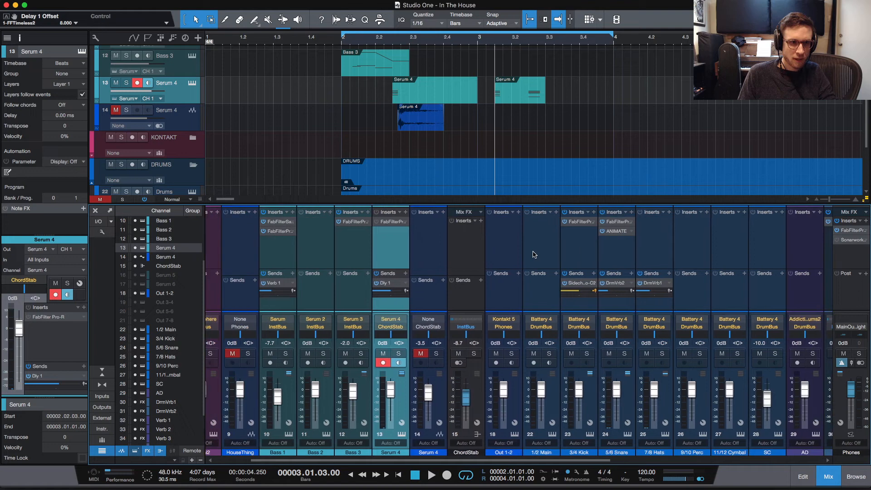
right_click(389, 289)
left_click(415, 304)
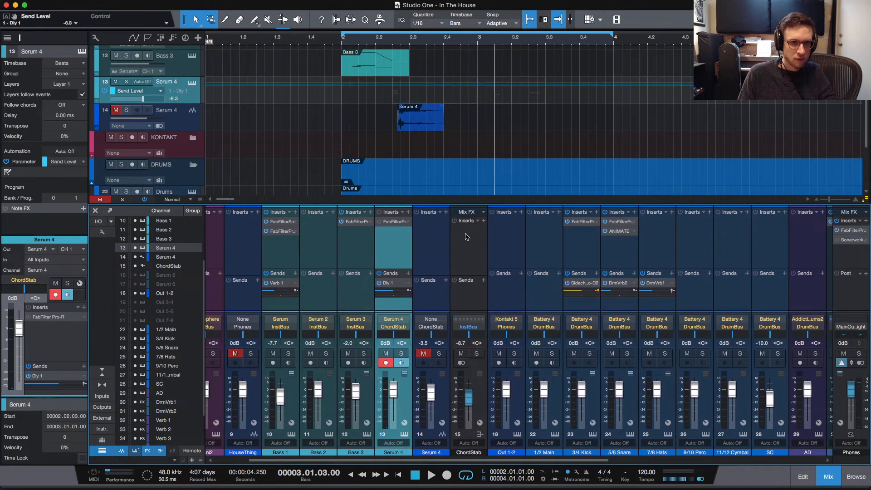
key("e")
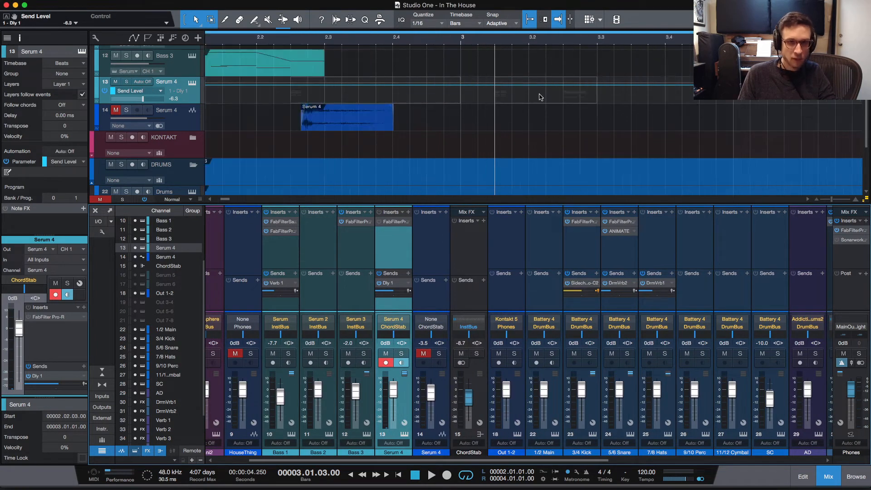
key("e")
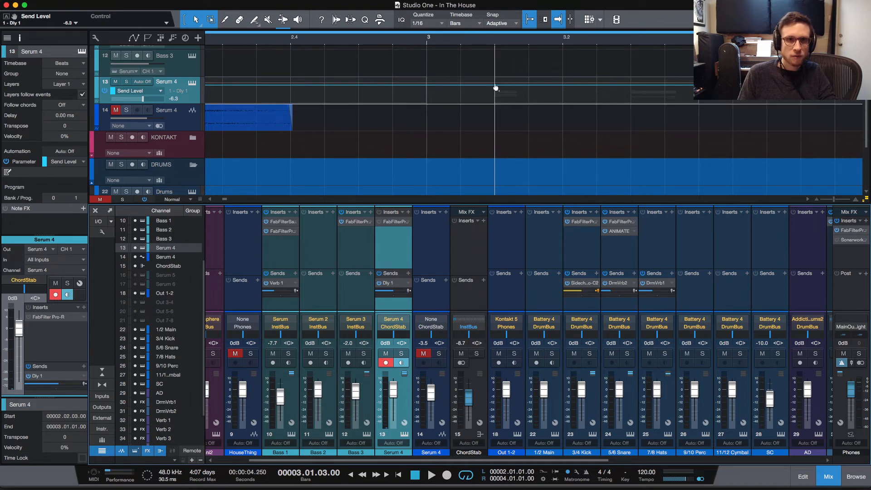
Automate the Serum 4 track's Dly 1 send so it stays at -6.3 only from 3.1.3 to 3.1.4 and at the minimum elsewhere
left_click(494, 85)
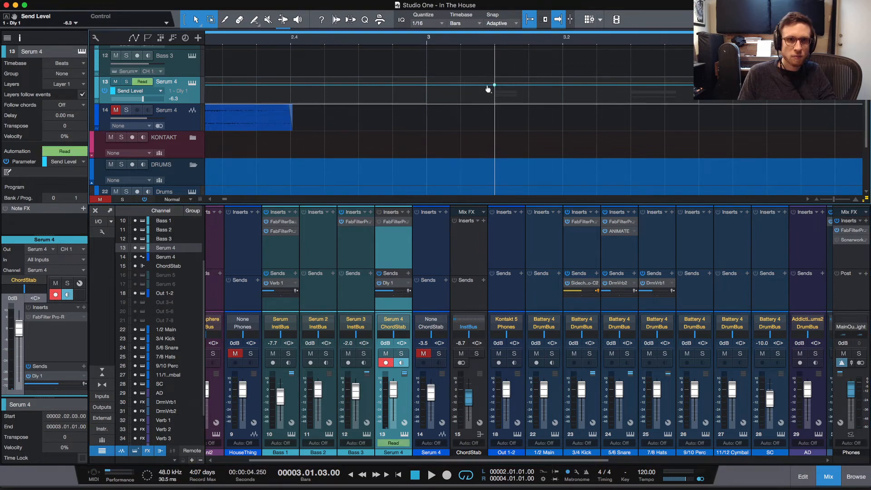
left_click_drag(484, 85, 489, 120)
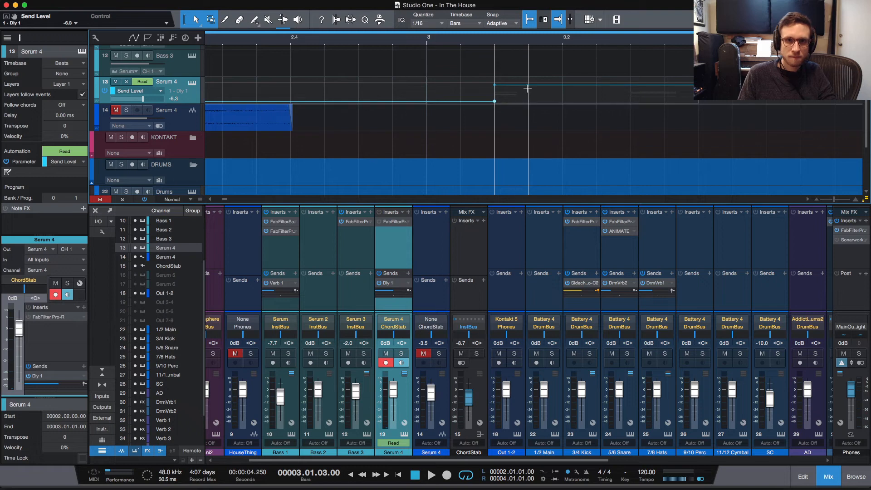
left_click_drag(535, 85, 529, 108)
Replay the chord stab several times from 3.1.3 to check the automated delay throw
key("space")
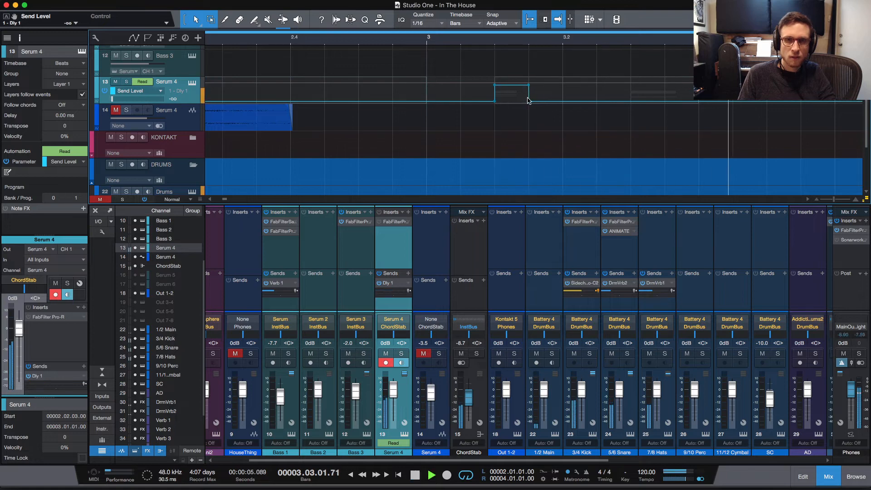
key("space")
key("space")
key("space")
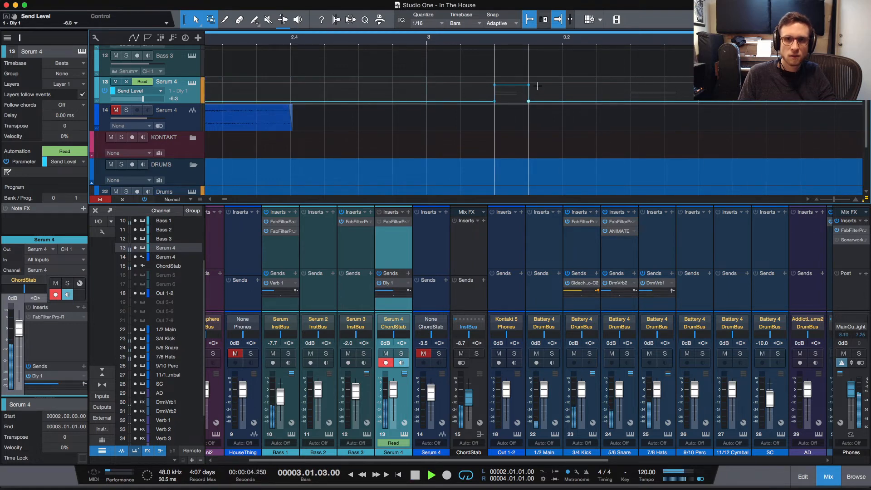
key("space")
key("space")
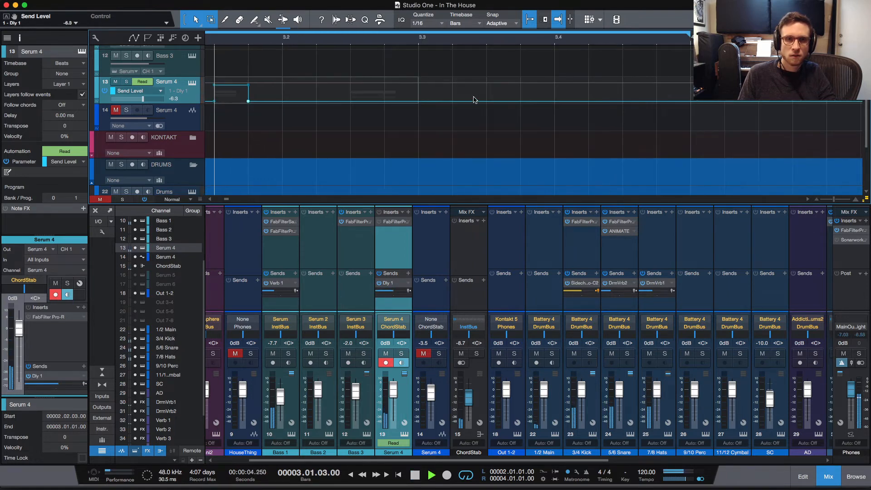
key("space")
key("space")
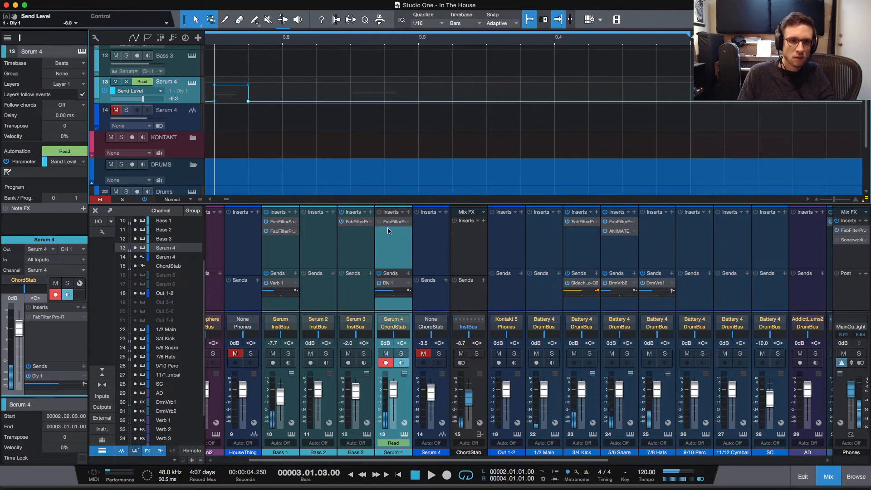
Open Timeless 2 on the Dly 1 channel, link its left and right feedback controls, and set the Delay 1 feedback to 0.000
scroll(438, 227, "right", 10)
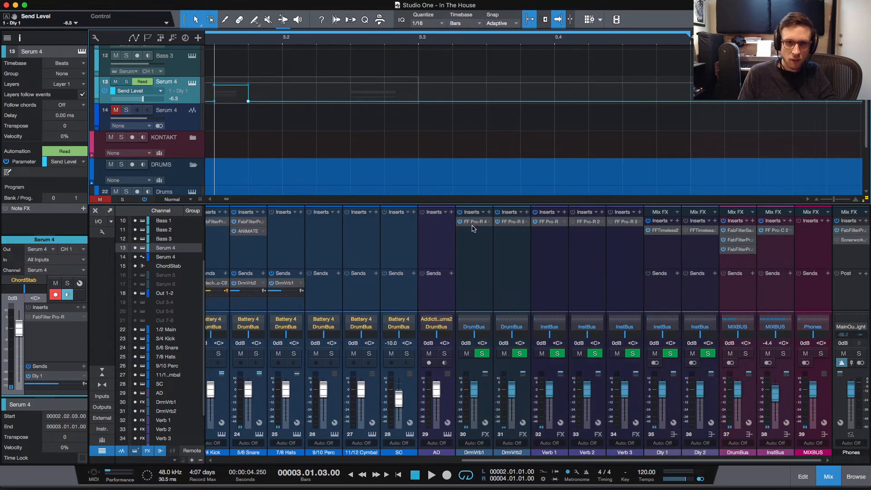
left_click(663, 231)
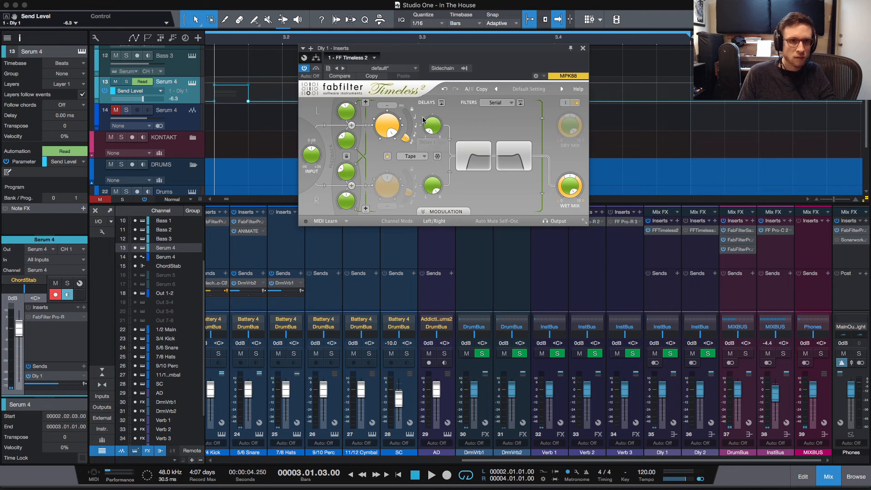
left_click(346, 158)
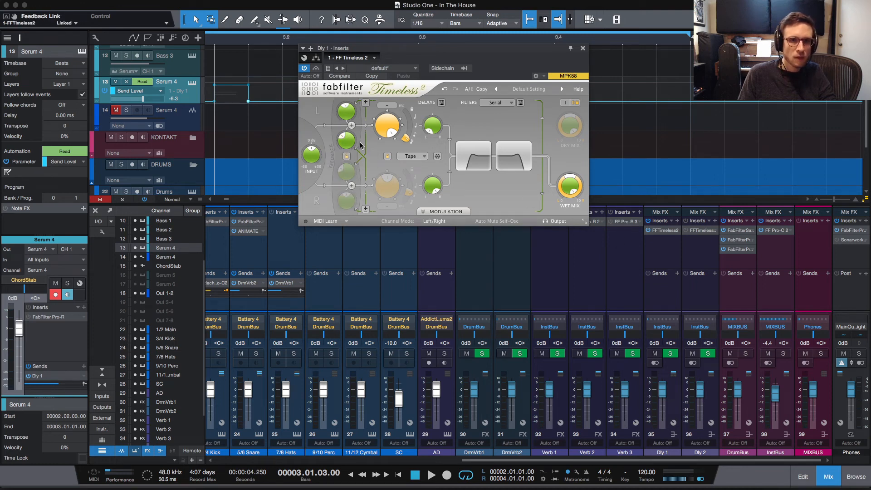
mouse_move(344, 114)
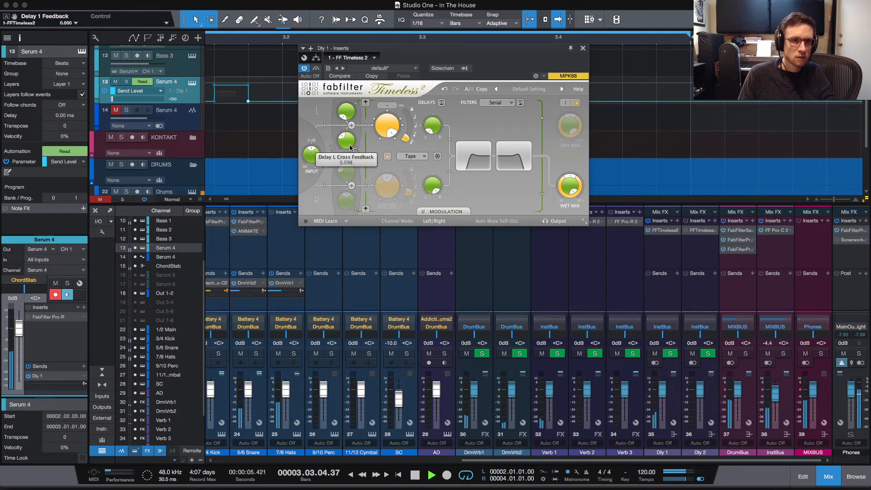
Audition the stab with Serum 4 soloed, close the Timeless 2 window, unsolo the track, and replay from 3.1.3 in the full mix
left_click(127, 82)
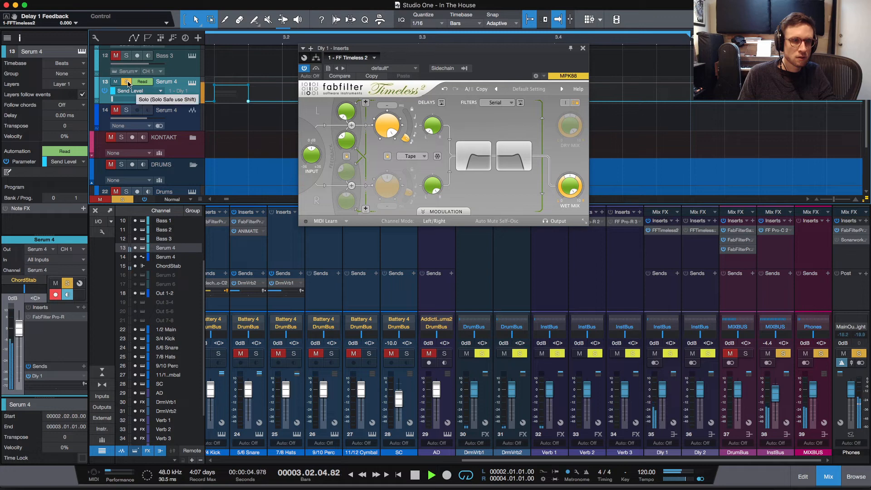
left_click(584, 48)
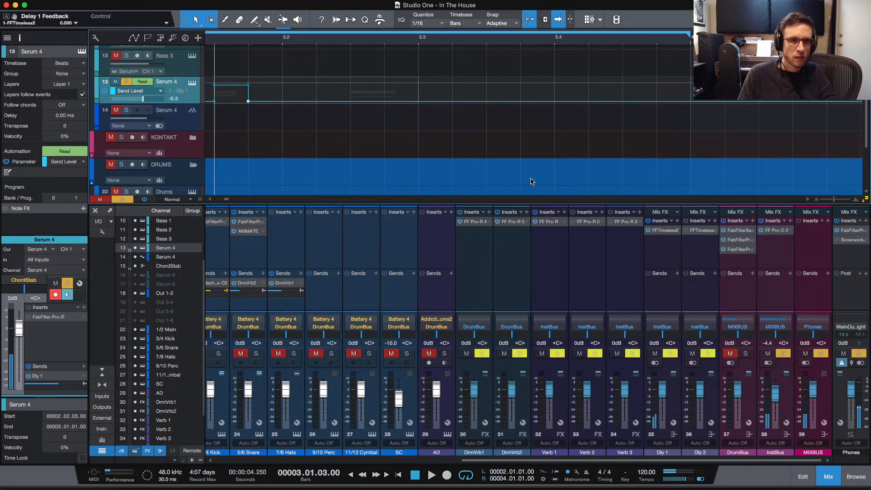
left_click(126, 82)
key("space")
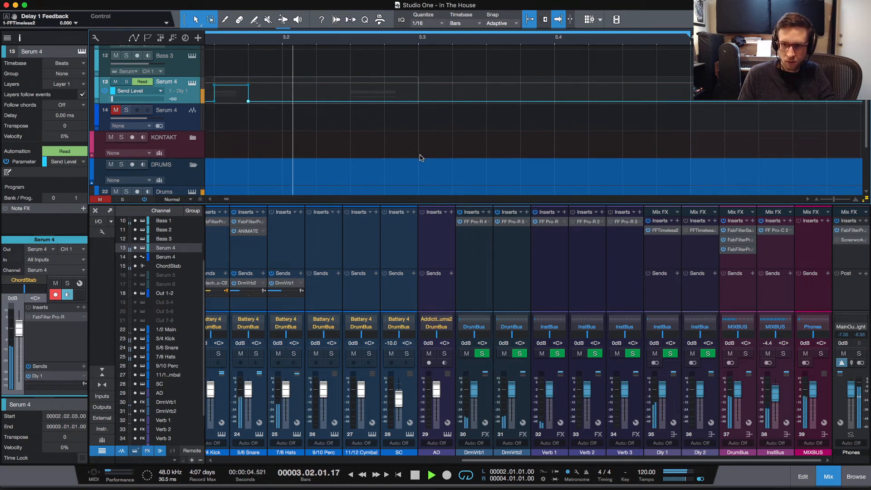
key("space")
key("w")
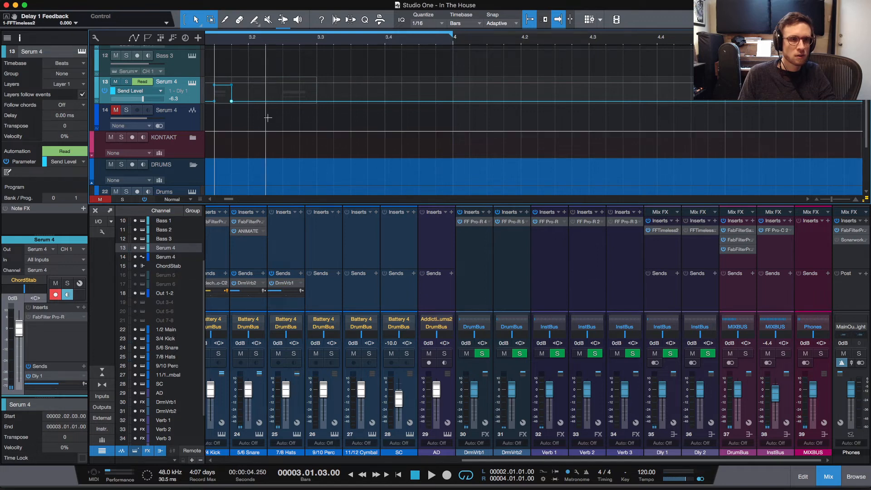
key("space")
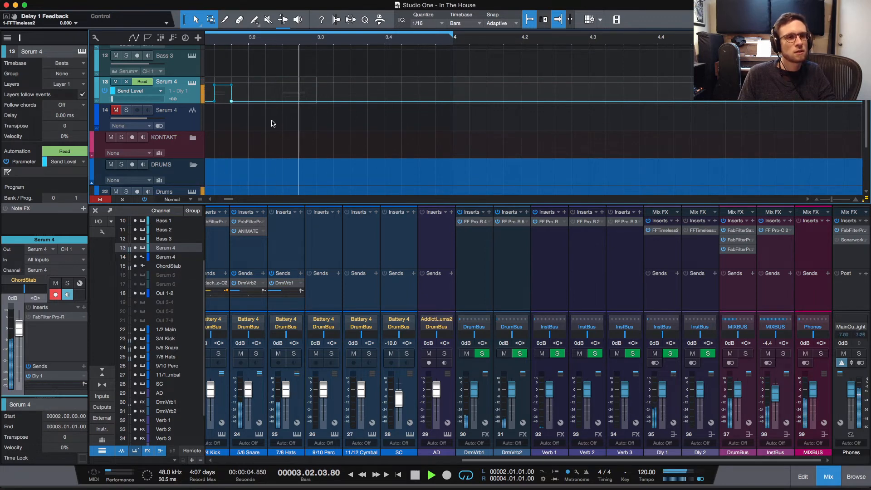
key("space")
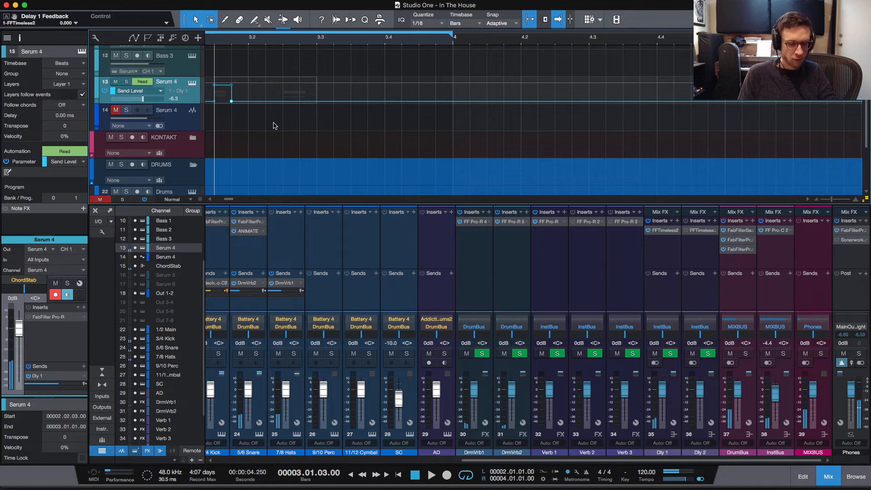
Split the Serum 4 stab part at 3.2.2, bounce its first section to a new audio track, and set that track's input to None
key("a")
left_click(230, 93)
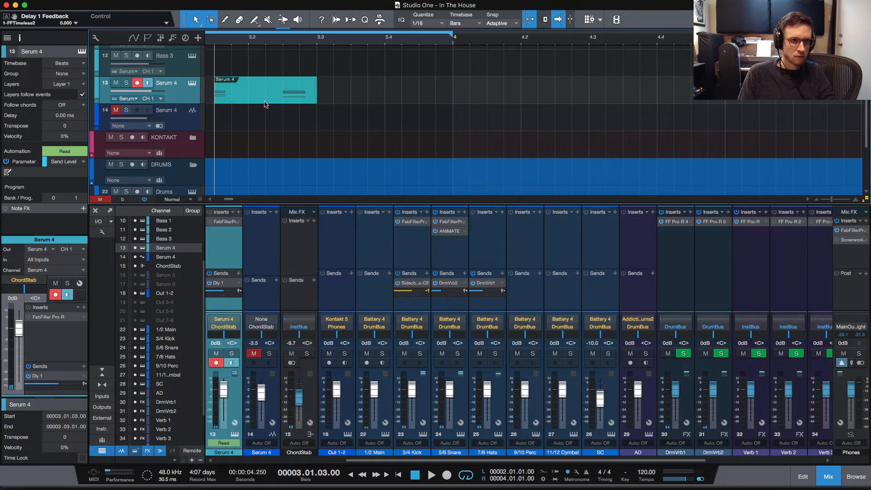
scroll(354, 90, "left", 5)
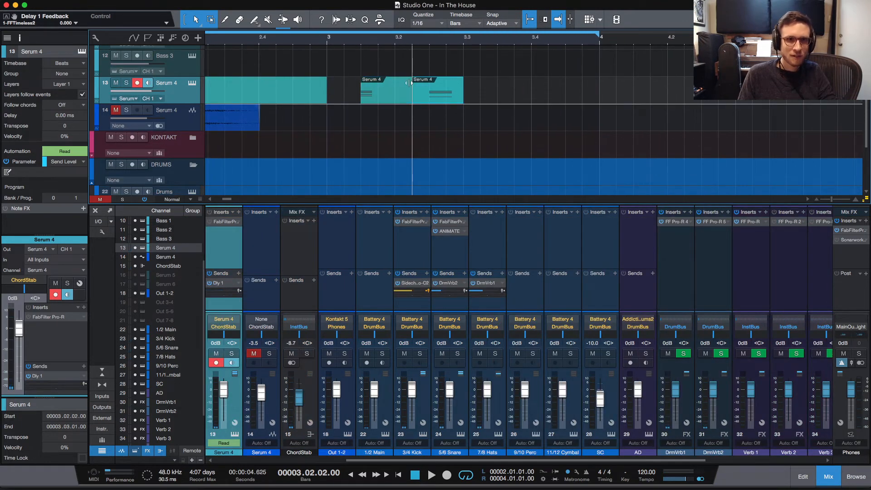
left_click(408, 82, "alt")
key("ctrl+b")
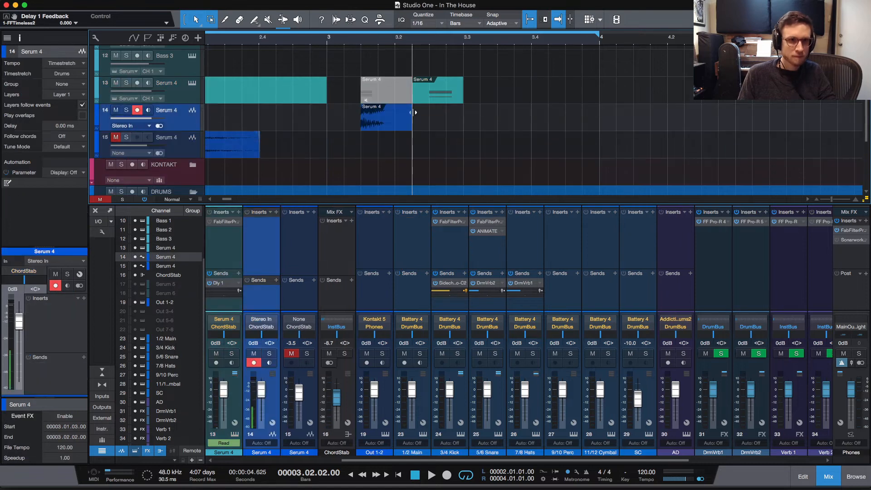
left_click(132, 126)
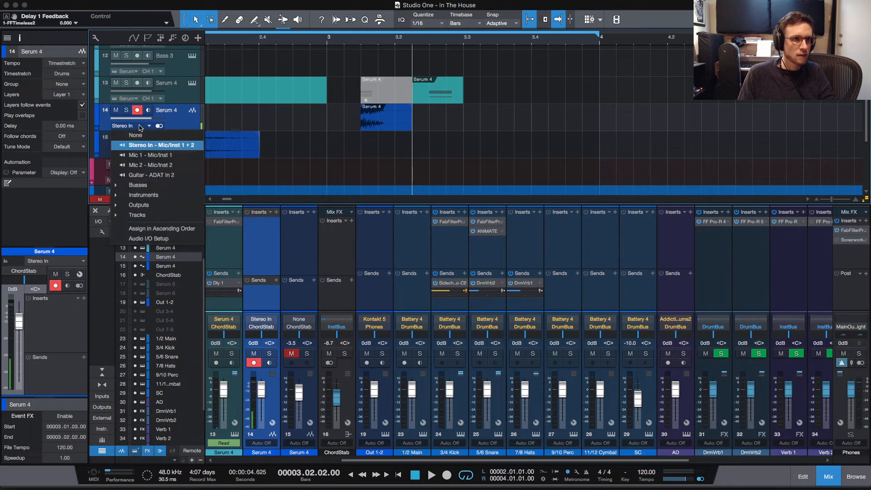
left_click(132, 134)
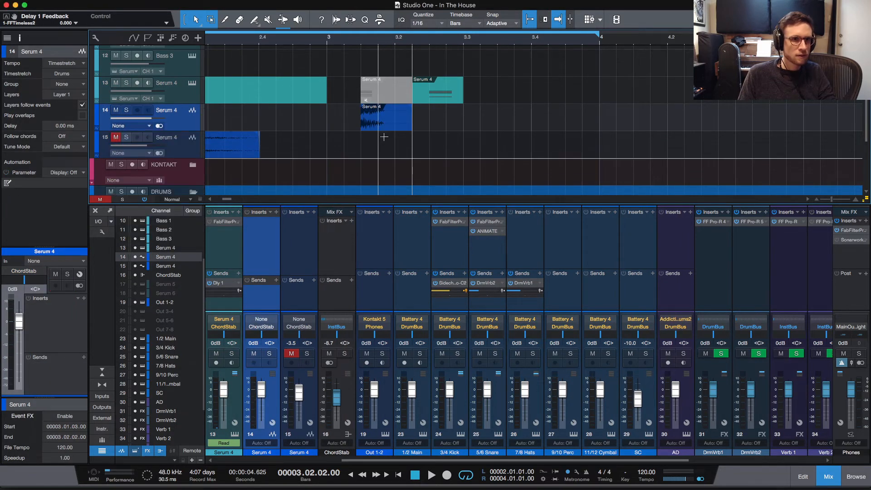
Set the quantize value to 1/16 T and split the bounced Serum 4 audio on the triplet grid lines between 3.1.3 and 3.2.1
left_click(362, 44)
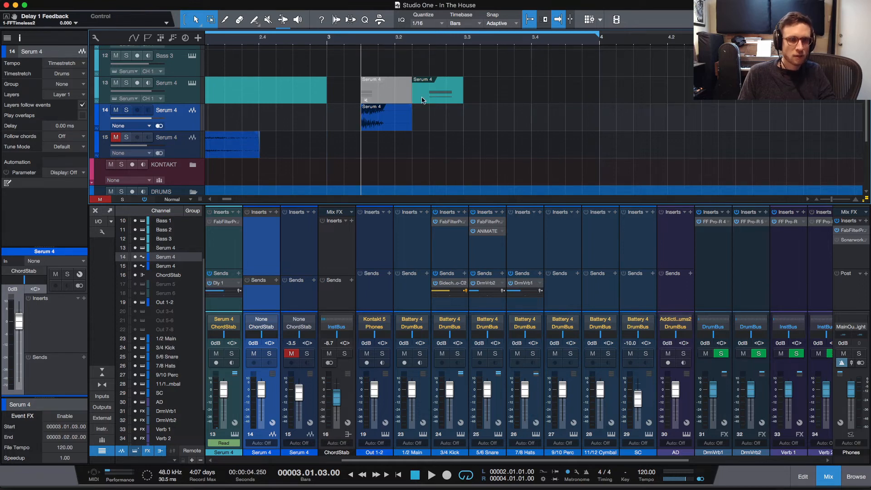
key("e")
key("e")
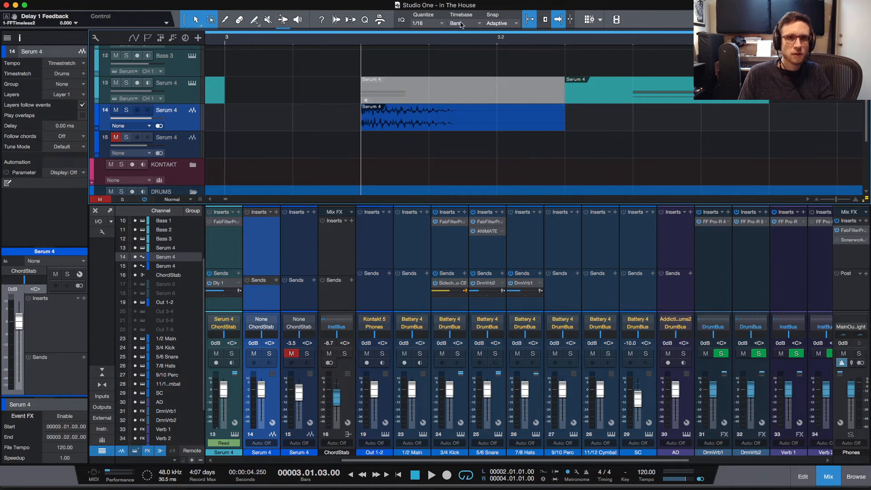
left_click(437, 28)
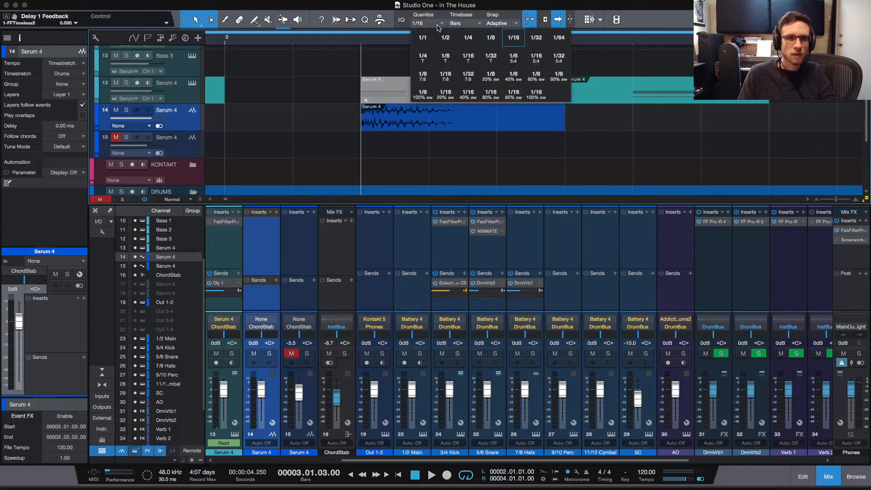
left_click(449, 55)
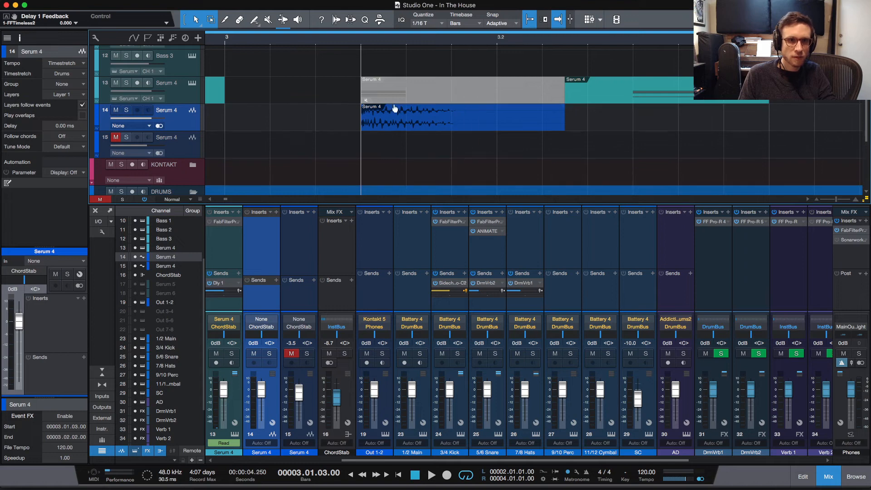
left_click(406, 111)
left_click(452, 117)
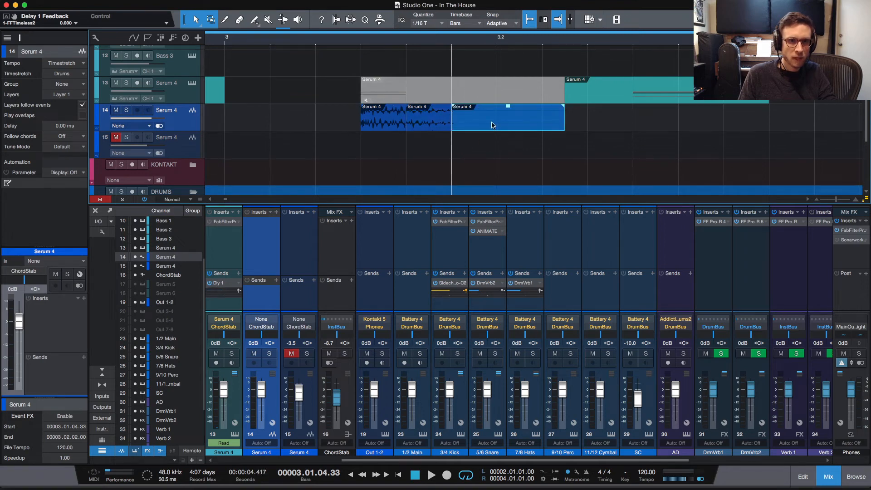
left_click(499, 116)
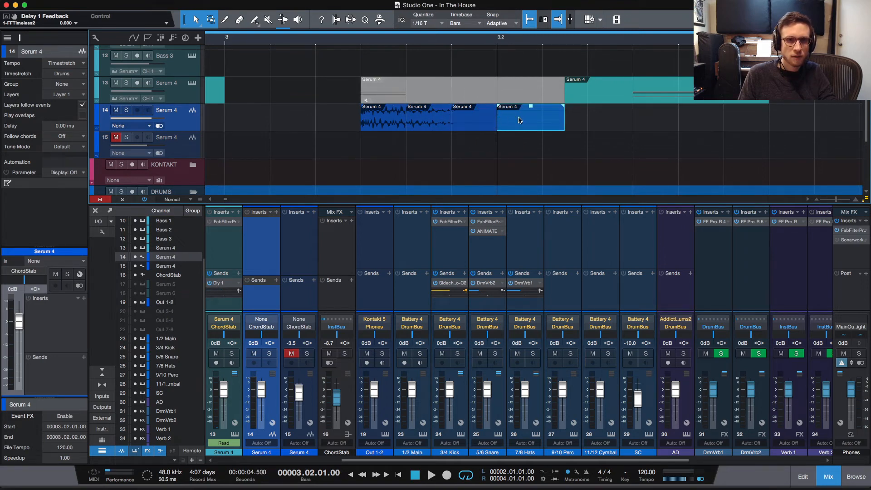
Delete the first and last slices of the bounced audio and unmute the original Serum 4 instrument part at 3.1.3
key("Delete")
left_click(389, 126)
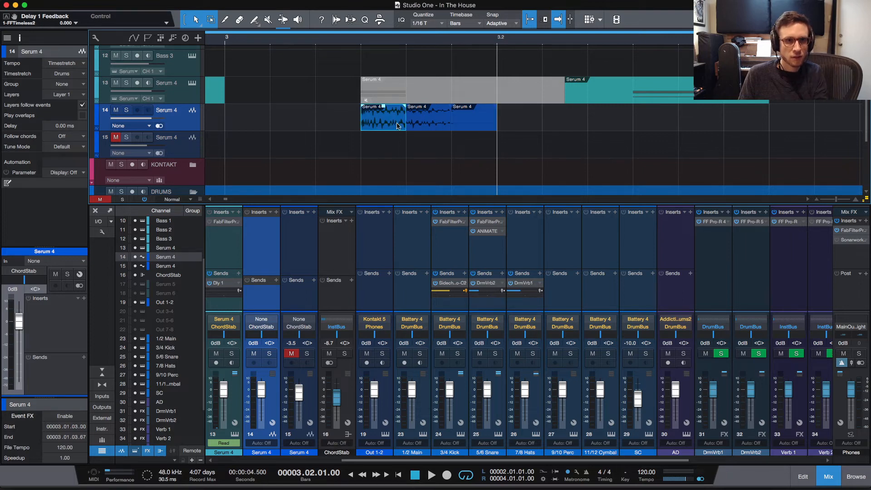
key("Delete")
left_click(410, 101)
key("shift+m")
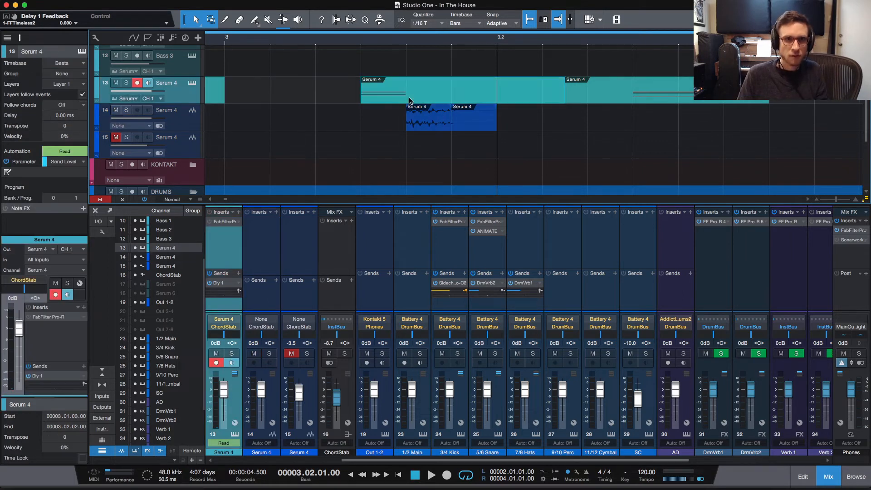
Delete the second remaining audio slice, duplicate the first one twice in a row, and audition the repeats from 3.1.3
left_click(469, 129)
key("Delete")
left_click(434, 128)
key("d")
key("d")
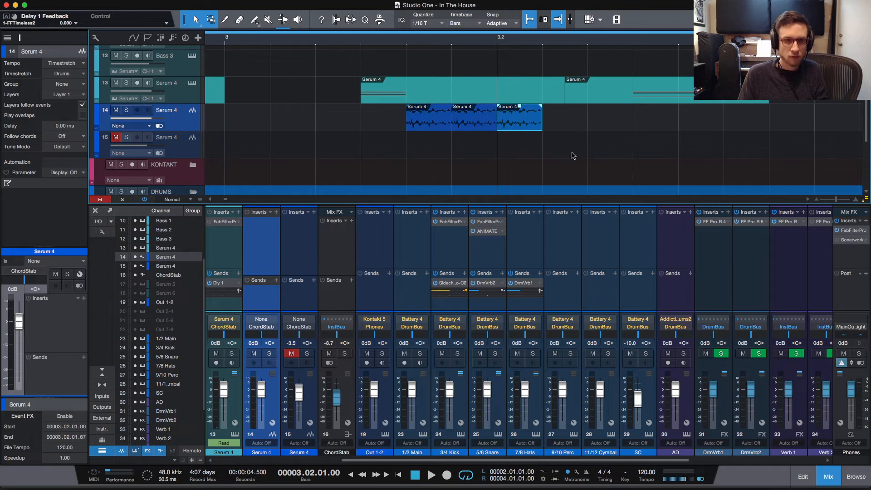
left_click(358, 42)
key("space")
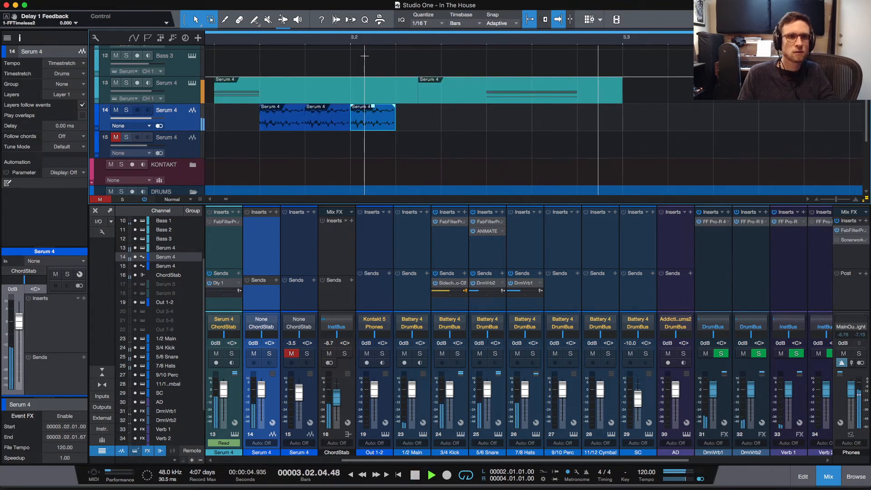
key("space")
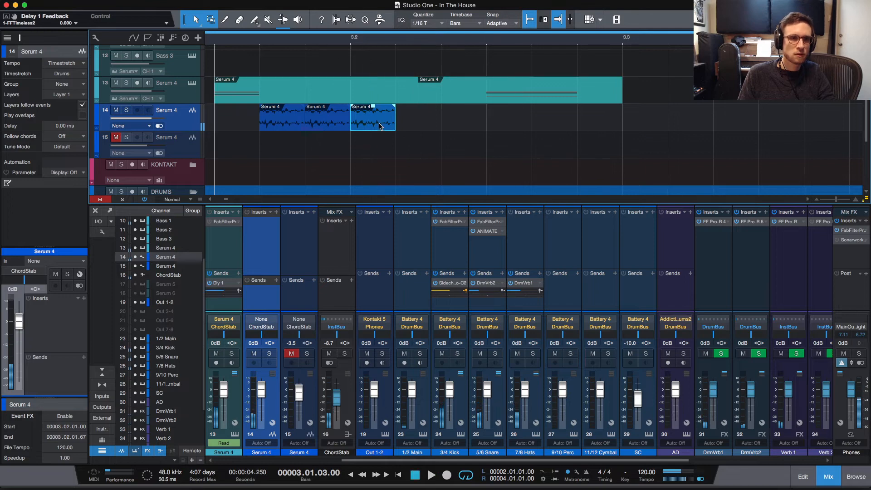
Remove the third audio slice starting at 3.2.1, audition the stab from 3.1.3, and select both remaining slices
double_click(393, 125)
key("alt+Left")
key("space")
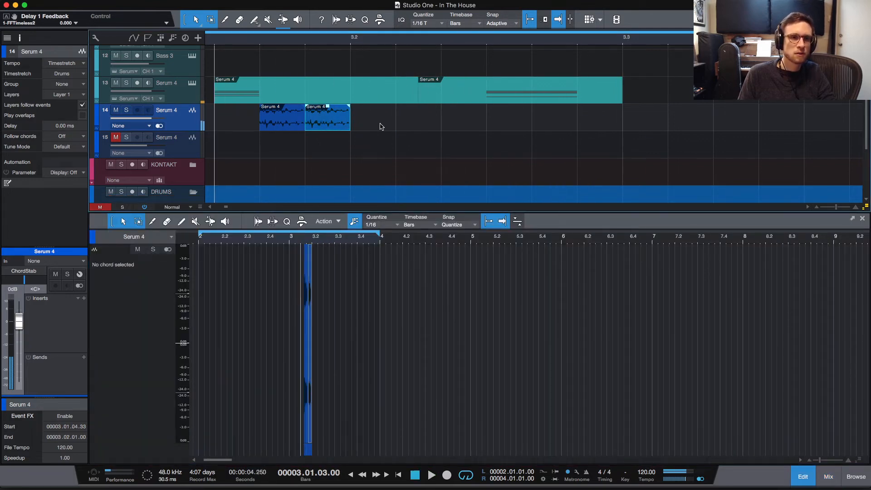
key("space")
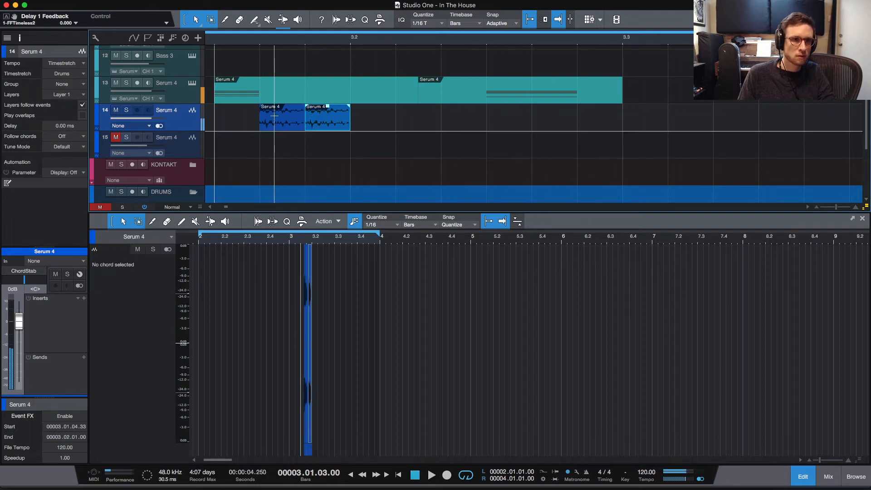
left_click_drag(359, 130, 278, 106)
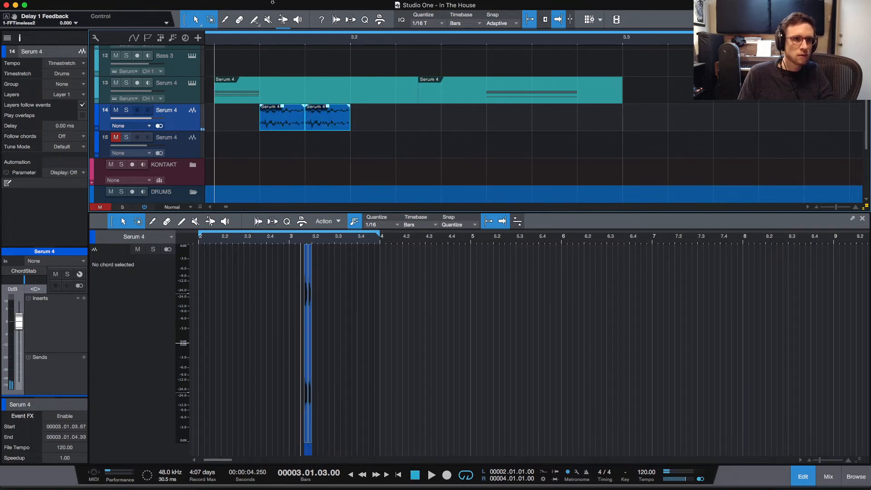
Create autofades on the two selected Serum 4 audio slices and audition them from 3.1.3
left_click(162, 5)
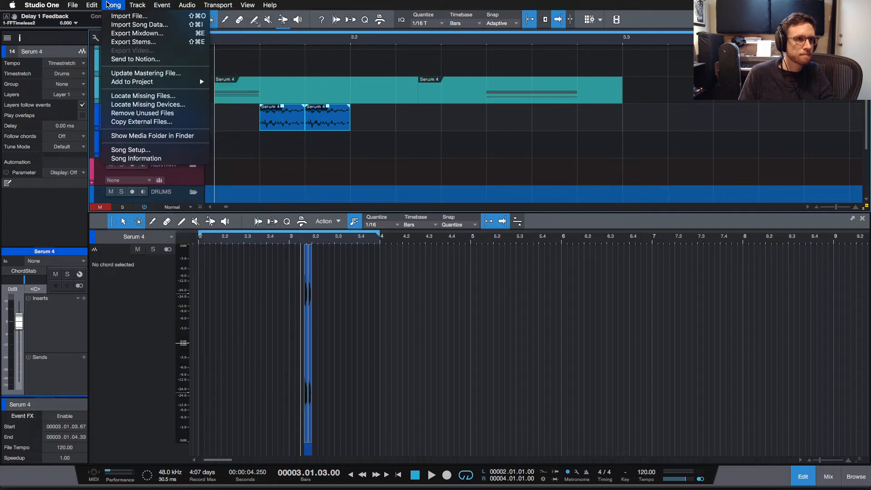
mouse_move(179, 5)
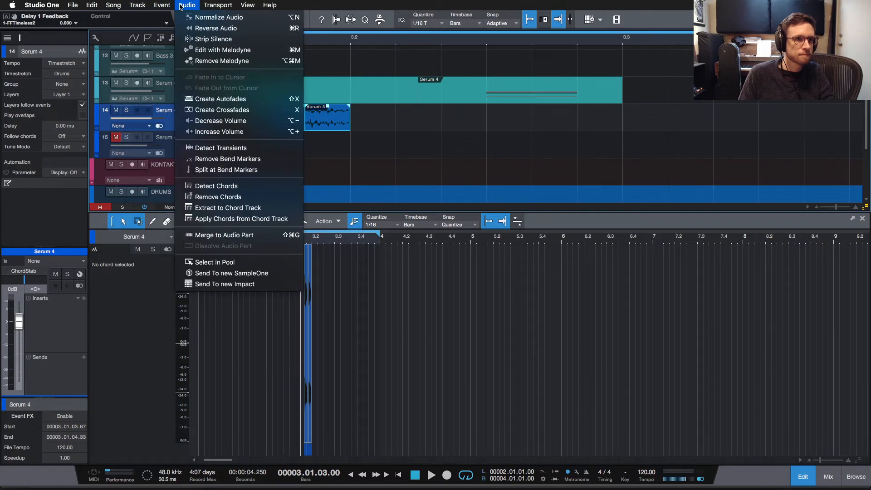
left_click(226, 94)
key("space")
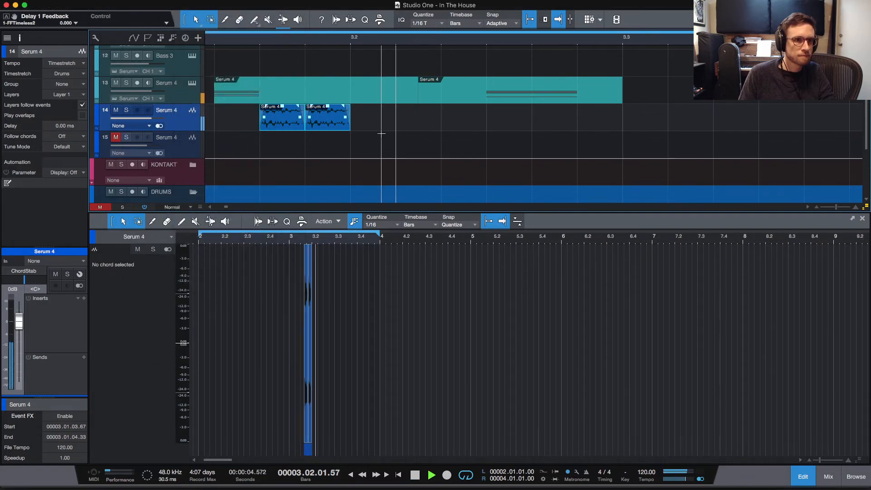
key("space")
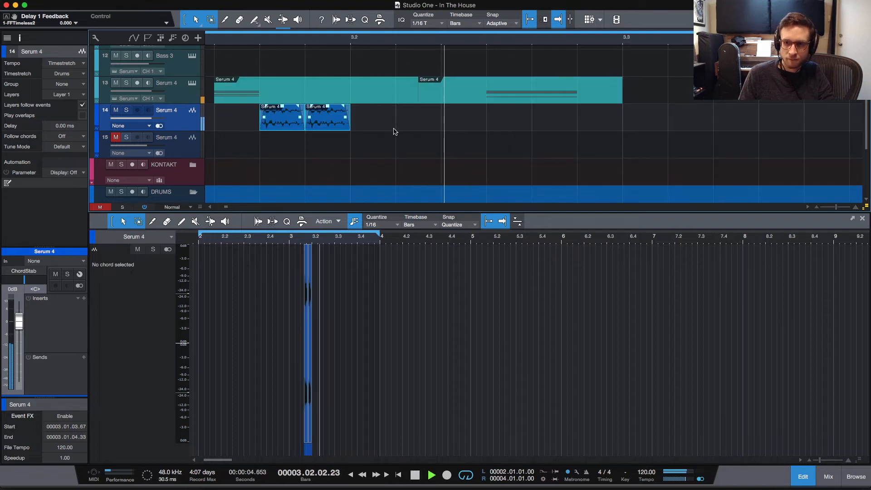
Lower the event volume of both audio slices, the second one more than the first, and audition the fading repeats from 3.1.3
left_click_drag(283, 108, 285, 111)
mouse_move(332, 108)
left_mouse_down()
mouse_move(332, 117)
mouse_move(281, 110)
mouse_move(330, 117)
left_mouse_up()
key("space")
key("space")
key("space")
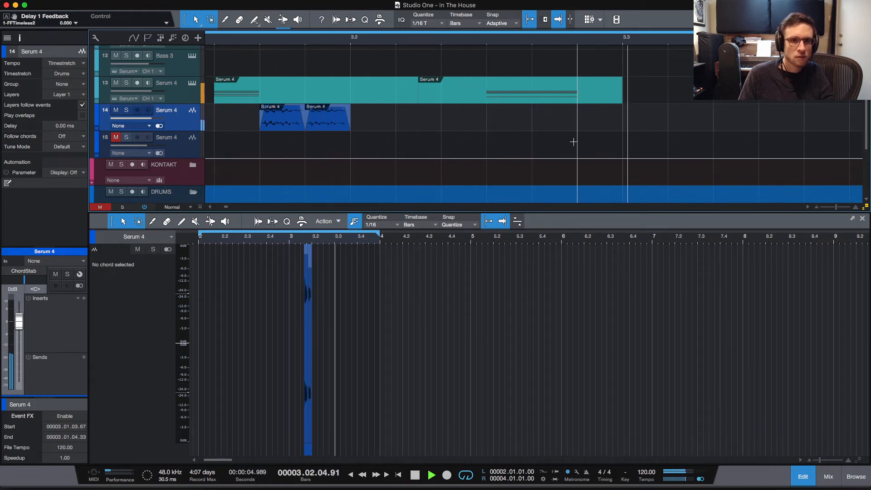
key("space")
key("space")
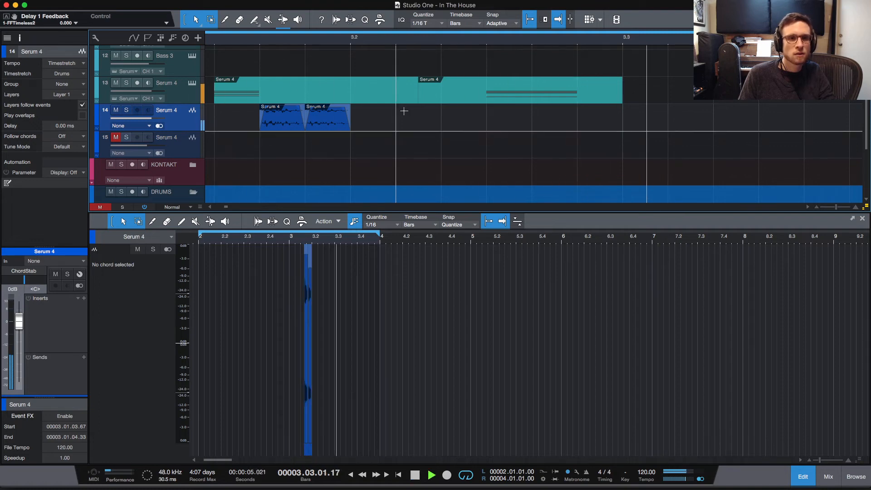
key("space")
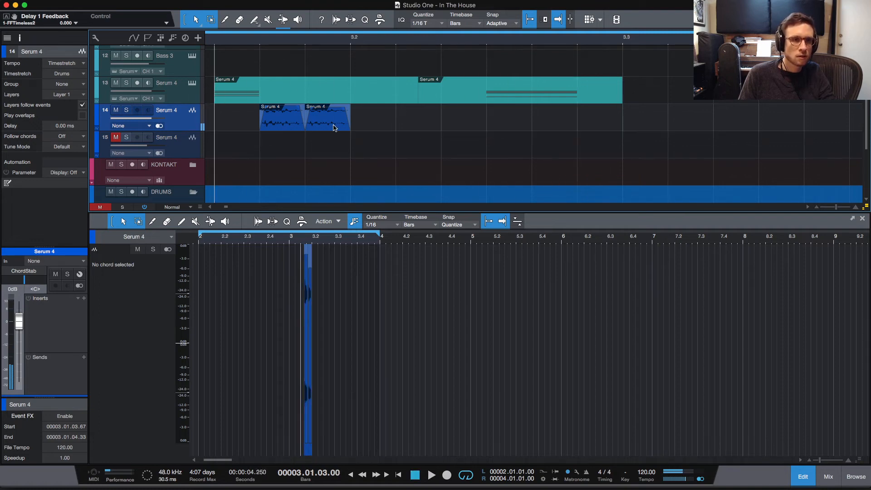
Place a copy of the second audio slice at 3.2.2.33, leading into the next stab, and audition it
left_click(276, 129)
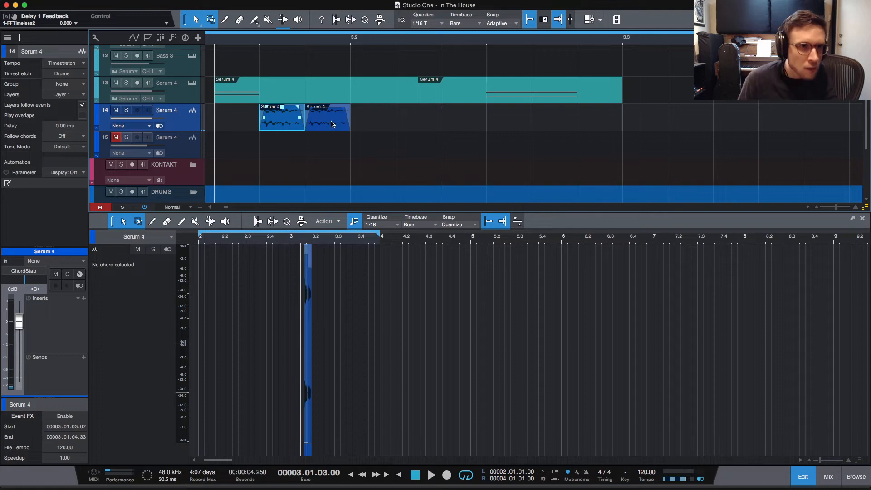
left_click(313, 115, "shift")
left_click_drag(309, 107, 465, 133)
key("space")
key("space")
key("space")
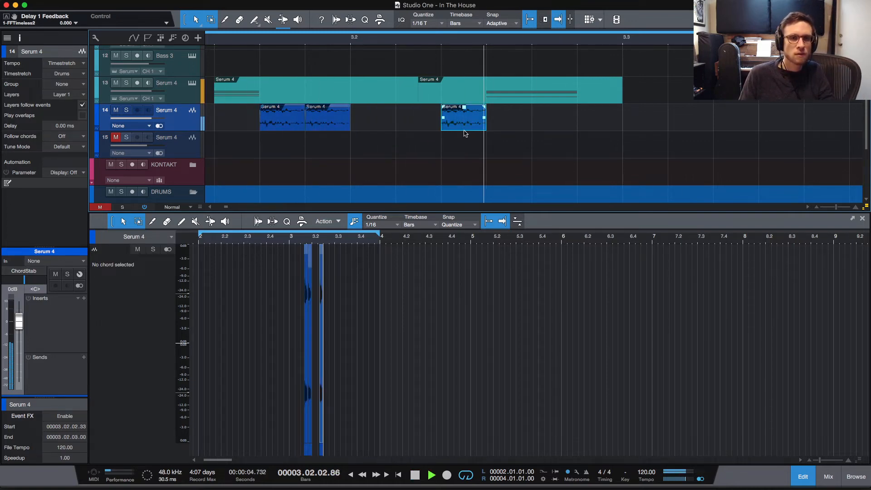
key("space")
key("space")
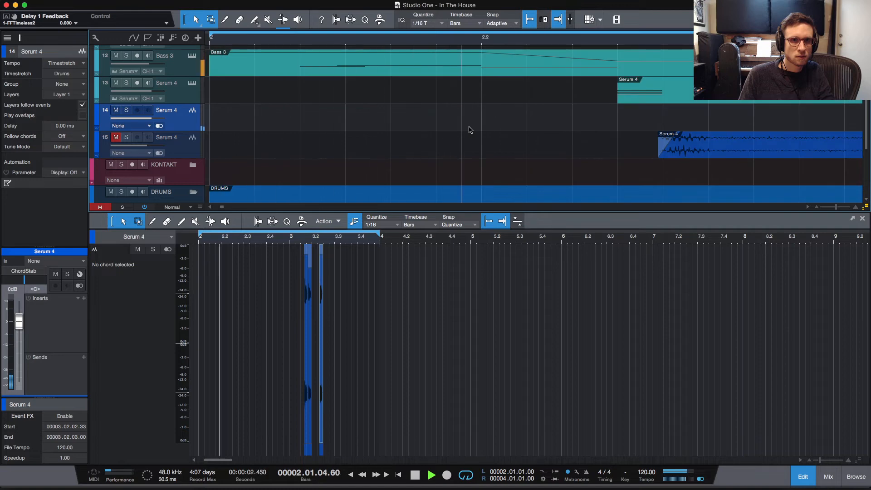
key("space")
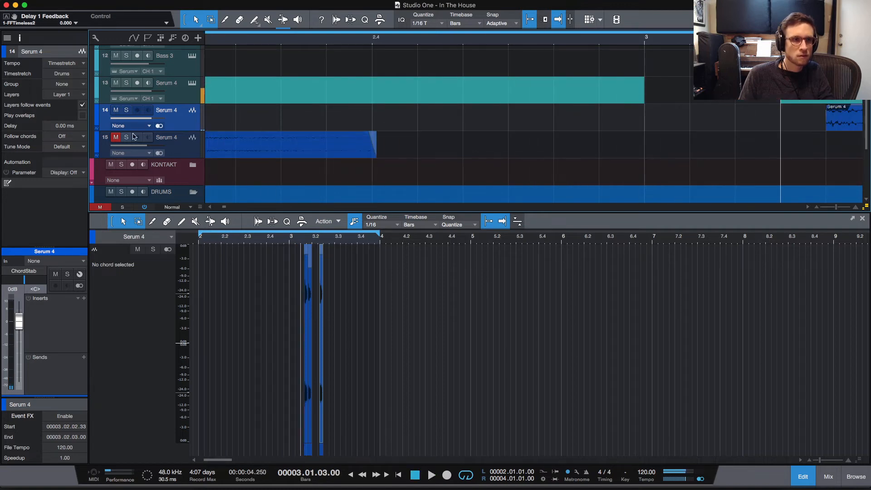
Listen to the extra slice in context, playing from 3.1.3 and from the start of bar 2
key("space")
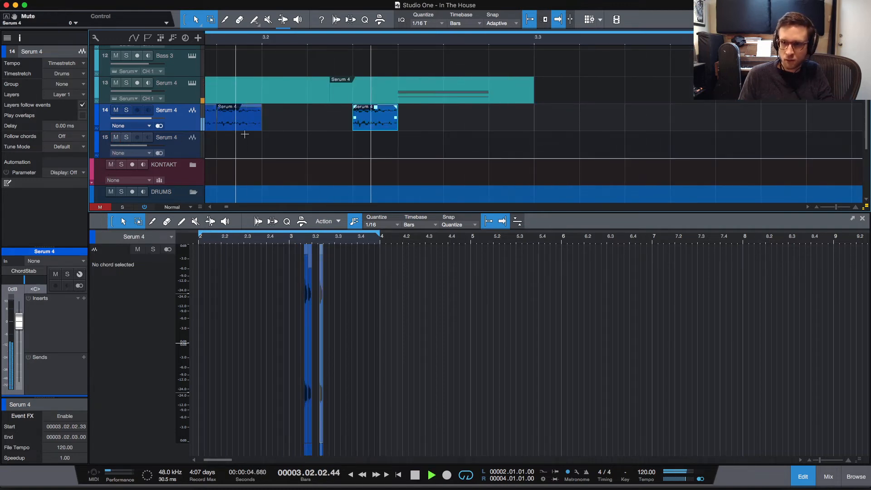
scroll(341, 135, "up", 3)
key("space")
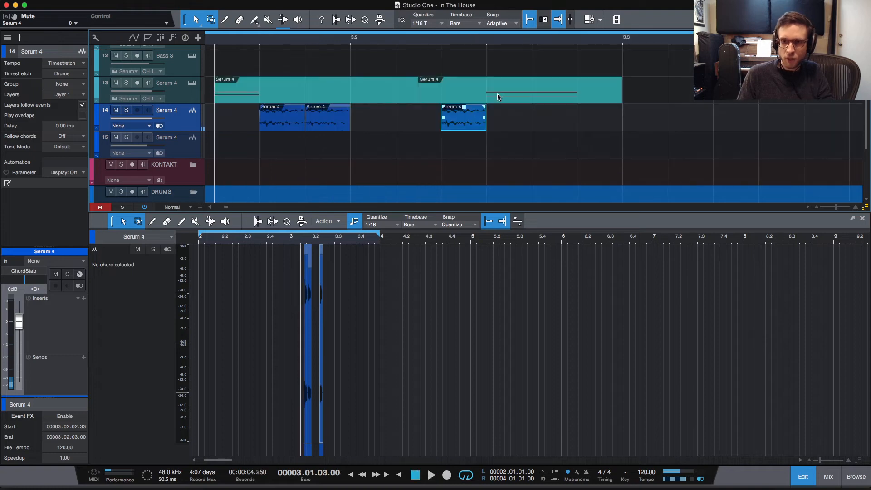
scroll(538, 100, "left", 1)
scroll(538, 99, "left", 1)
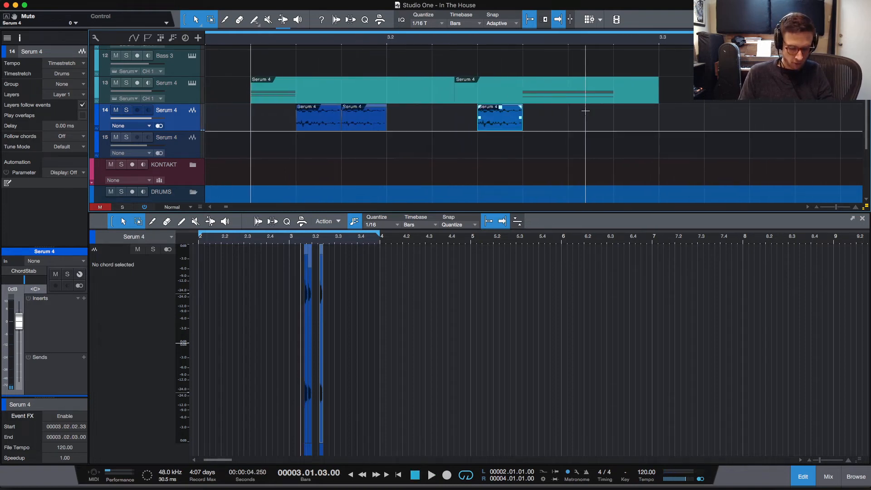
scroll(499, 104, "down", 4)
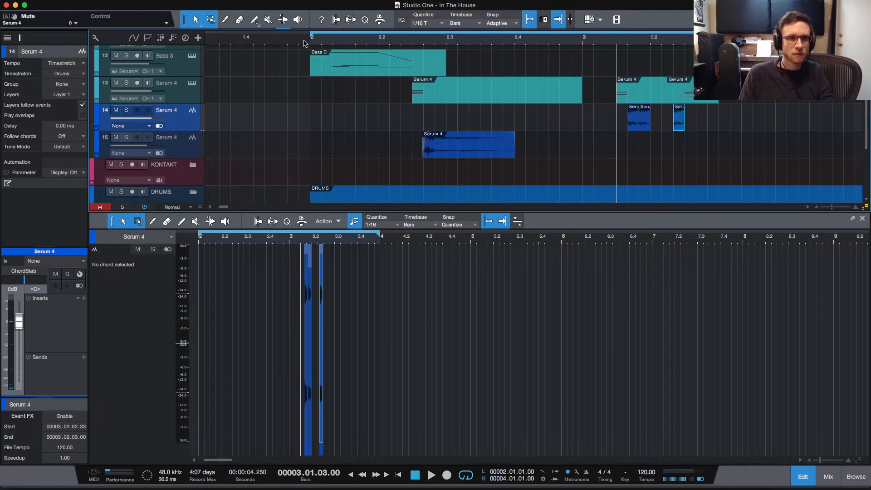
left_click(310, 44)
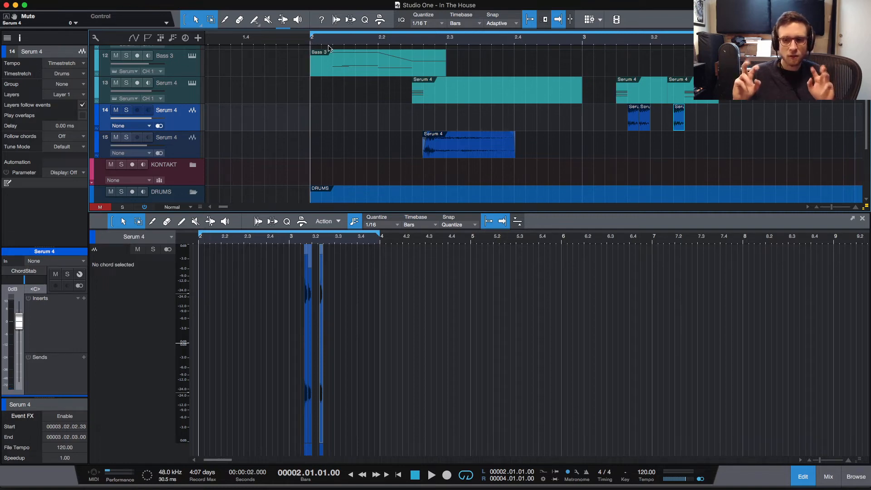
key("space")
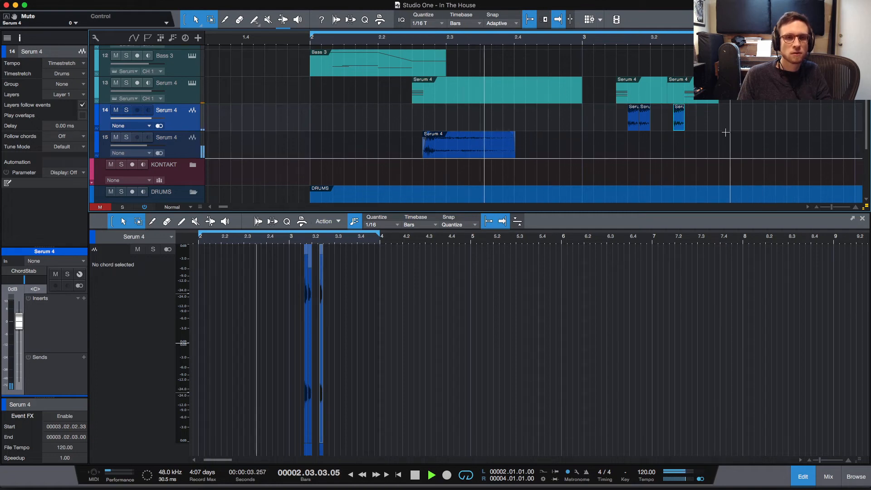
key("space")
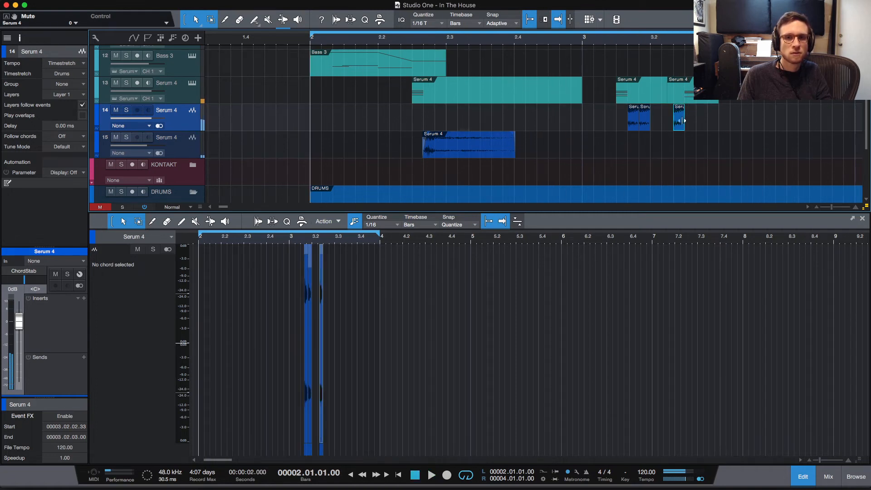
Undo the extra slice copy and play the section again from the start of bar 2
key("super+z")
key("space")
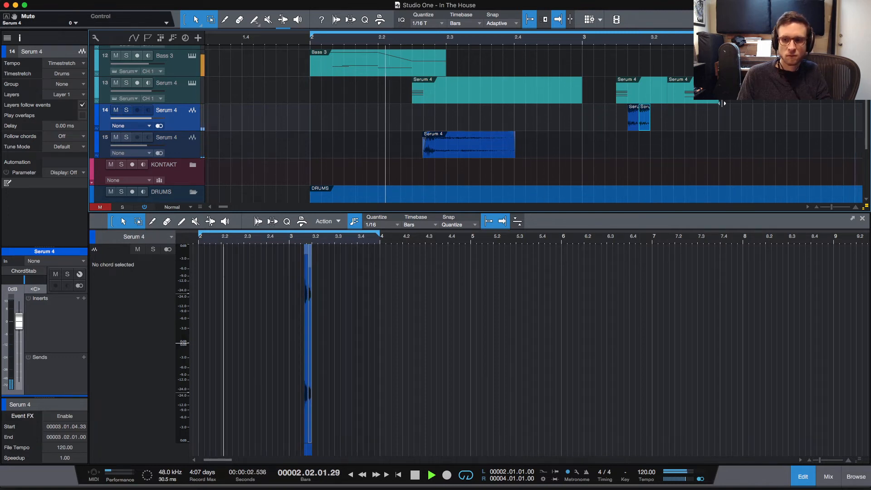
key("space")
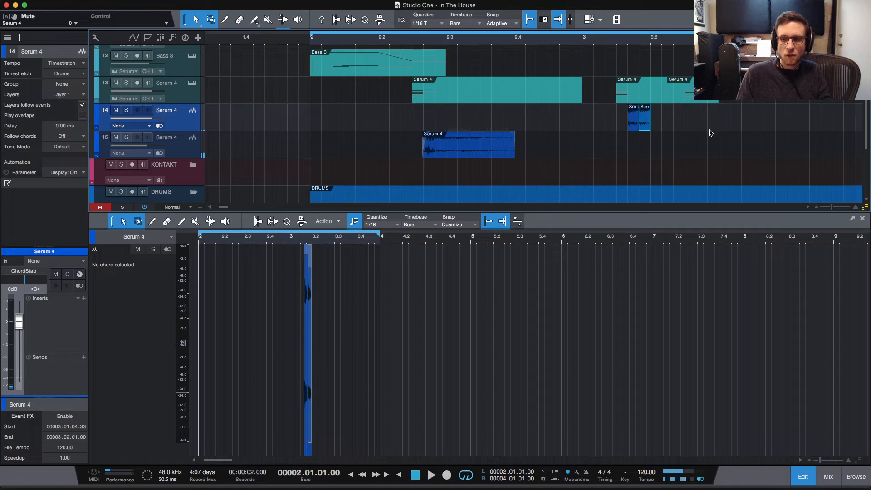
Trim the start of the last Serum 4 instrument part to 3.2.3 and extend its end to 3.4.1
scroll(714, 132, "right", 3)
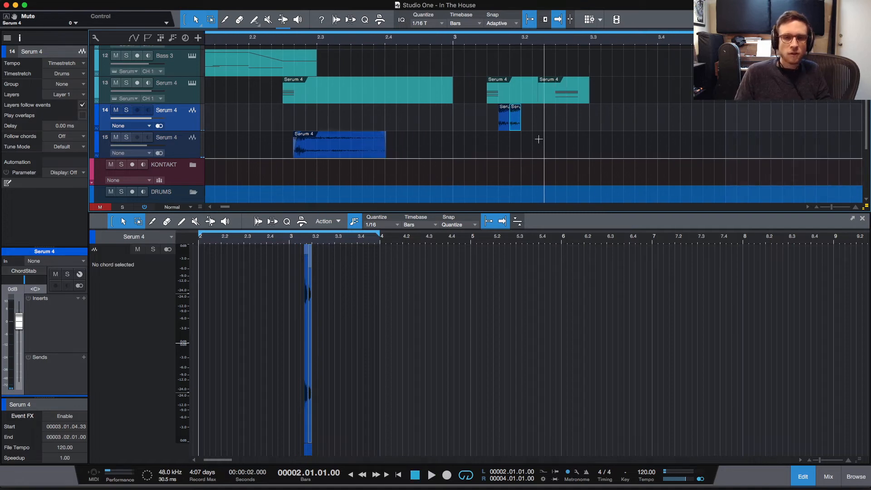
left_click(579, 93)
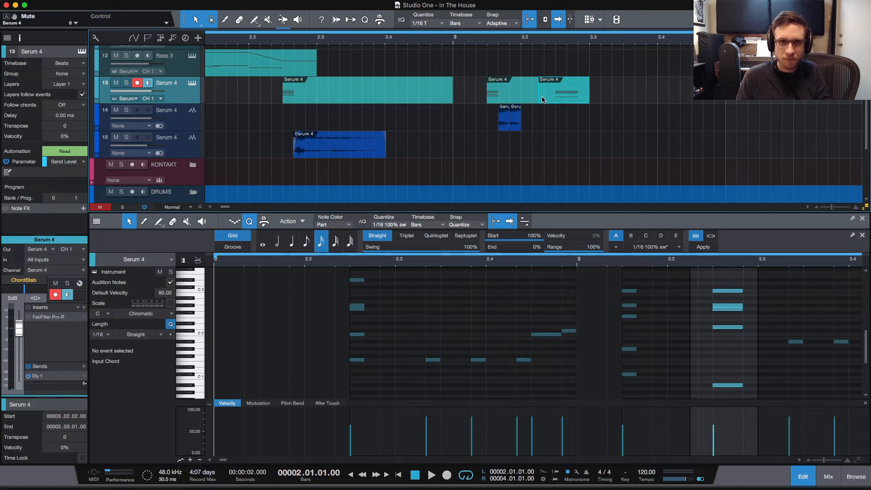
left_click_drag(540, 95, 556, 95)
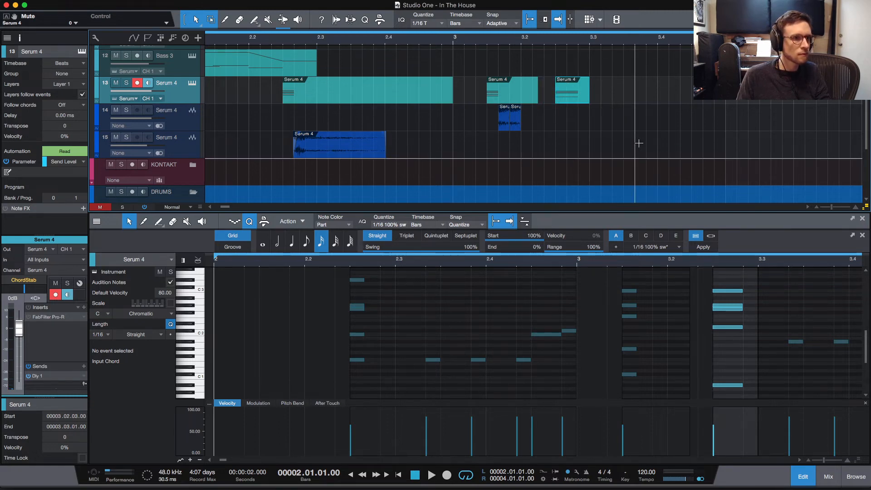
left_click_drag(589, 99, 658, 103)
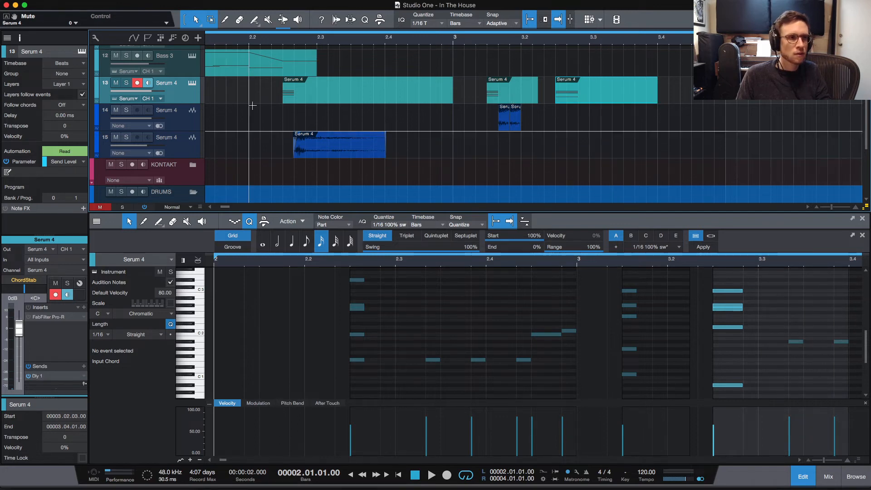
Set the Attack macro of the chord stab's Serum 4 instrument to 0% and close the instrument window
left_click(824, 479)
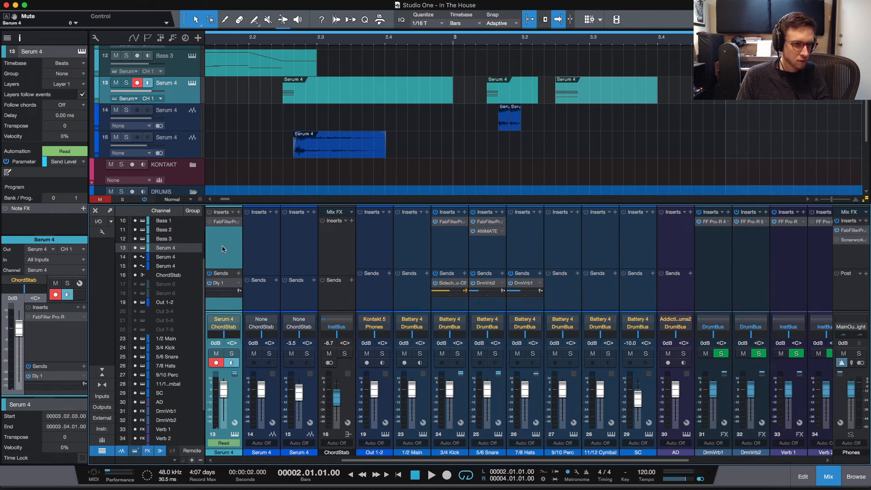
scroll(259, 246, "left", 3)
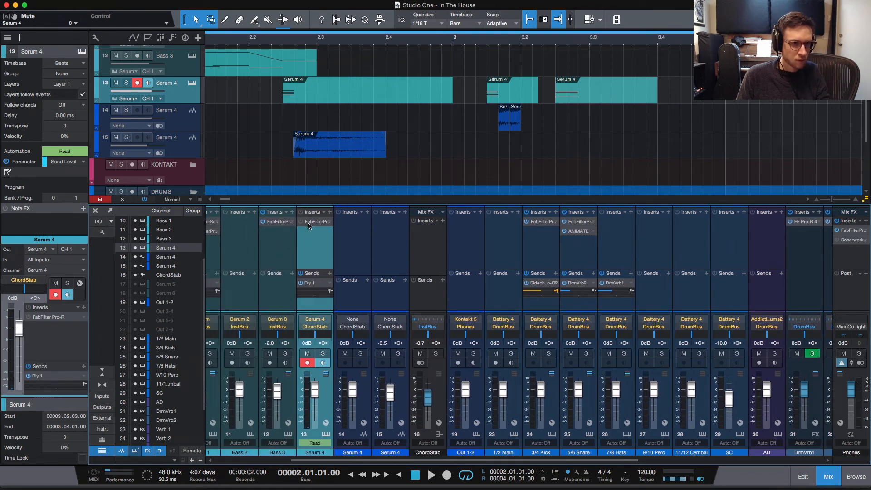
left_click(325, 435)
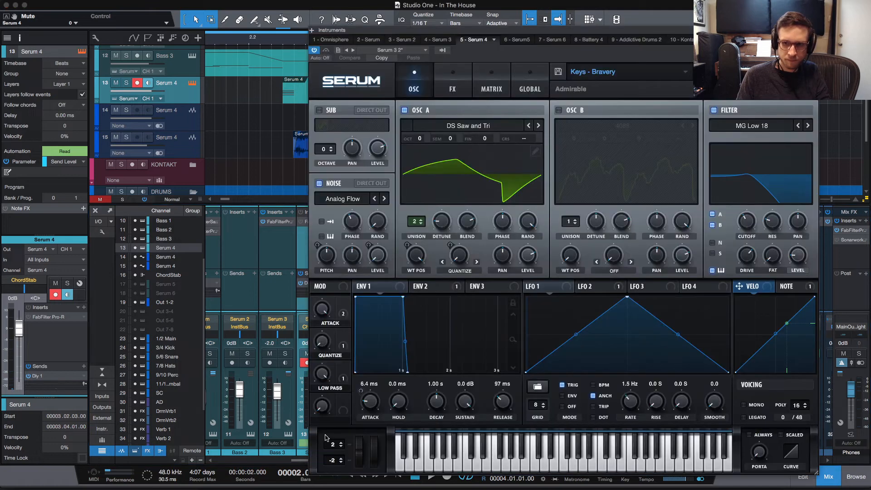
left_click(320, 310)
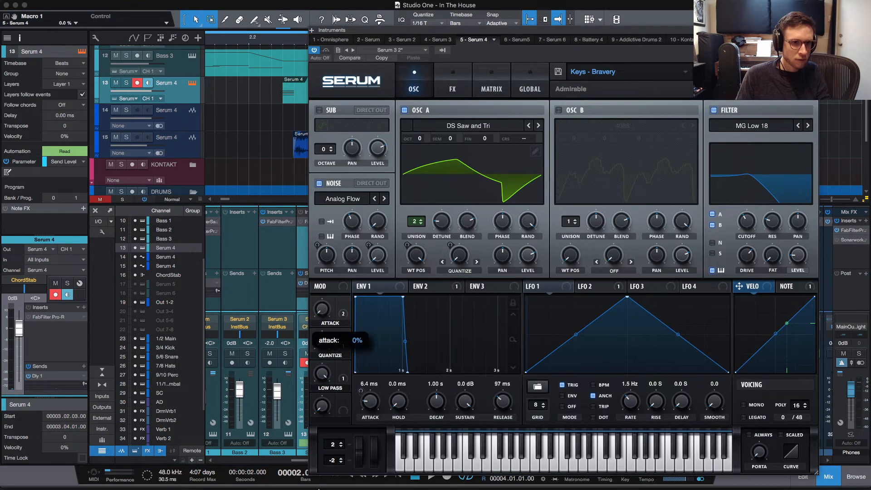
left_click(285, 257)
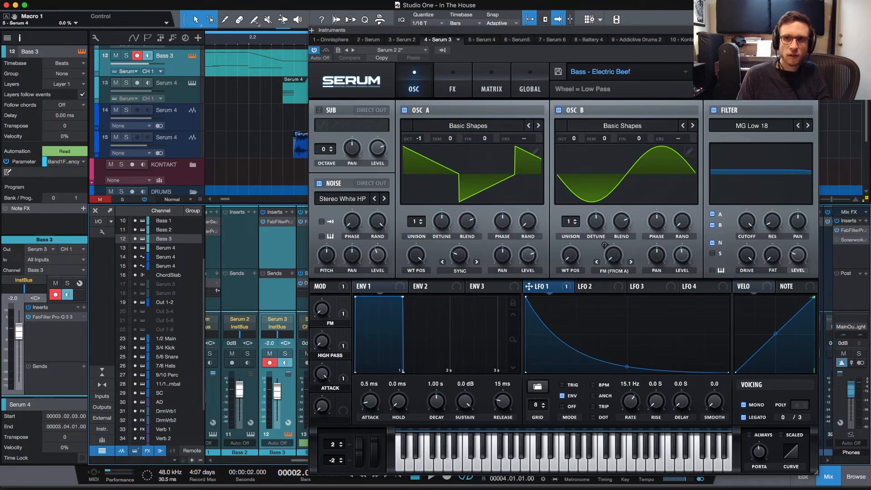
left_click(814, 30)
Bounce the Serum 4 part at 3.2.3 to a new audio track, and set the instrument's Attack macro back to 100%
key("ctrl+alt+b")
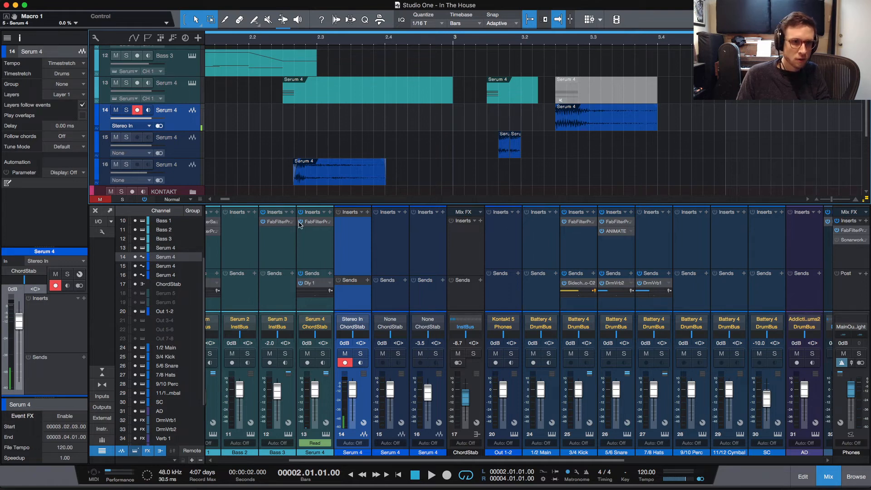
left_click(327, 434)
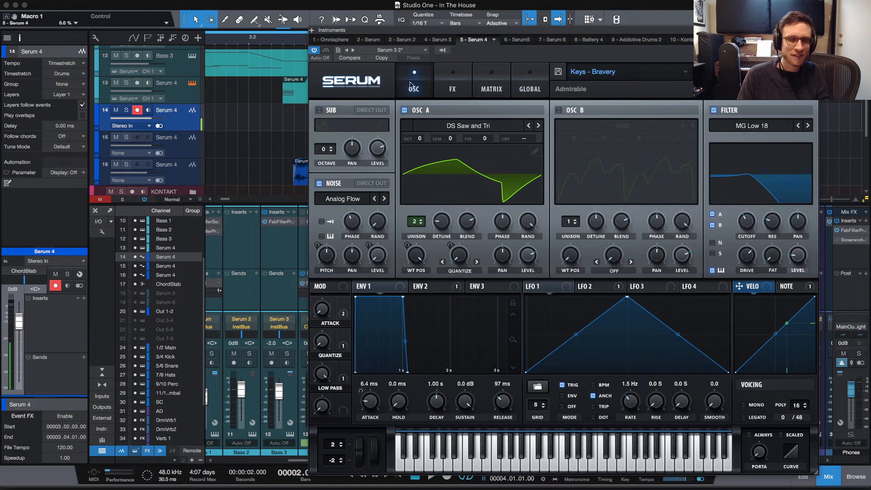
left_click(320, 309)
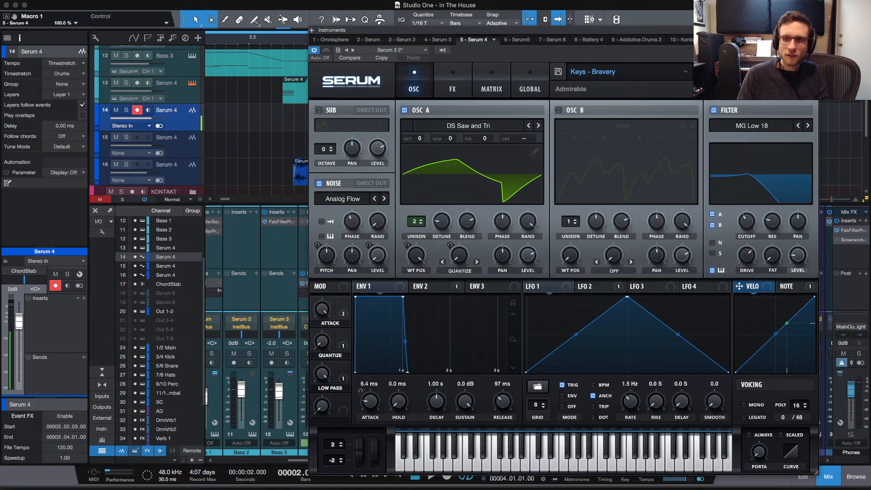
key("super+w")
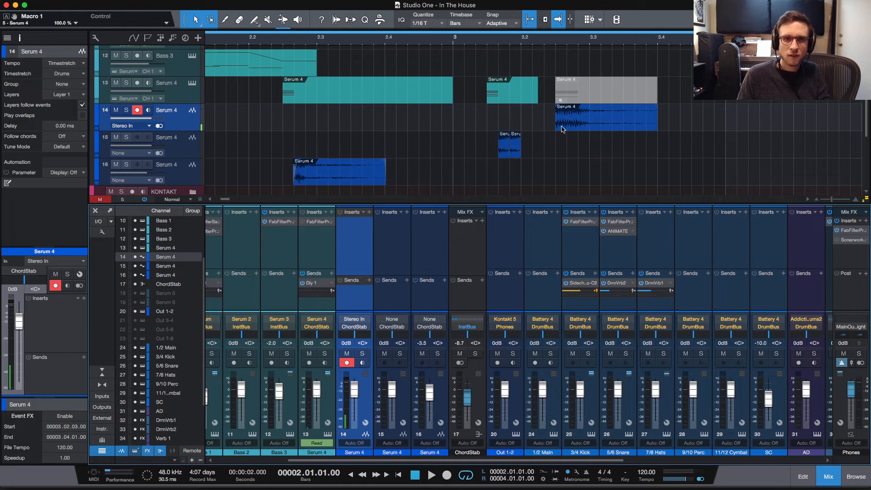
Trim the start of the newly bounced Serum 4 audio to 3.2.3.67 and give it a short fade-in
left_click_drag(554, 124, 573, 123)
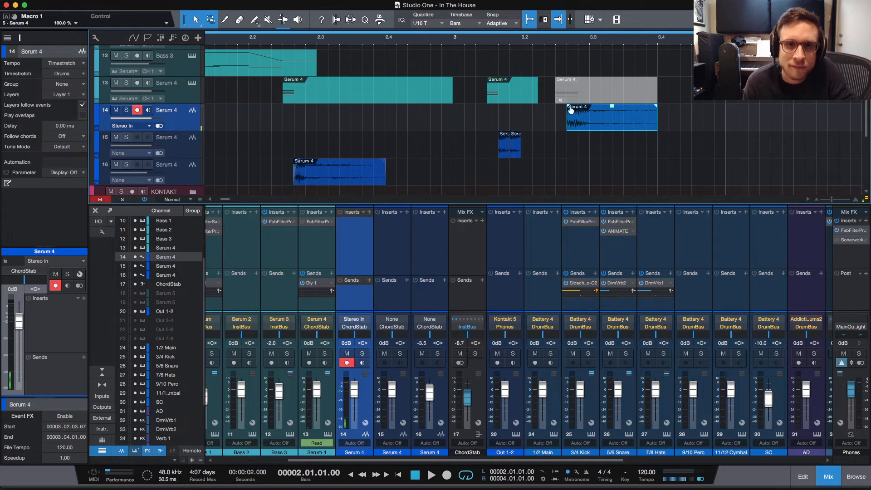
left_click_drag(568, 107, 582, 109)
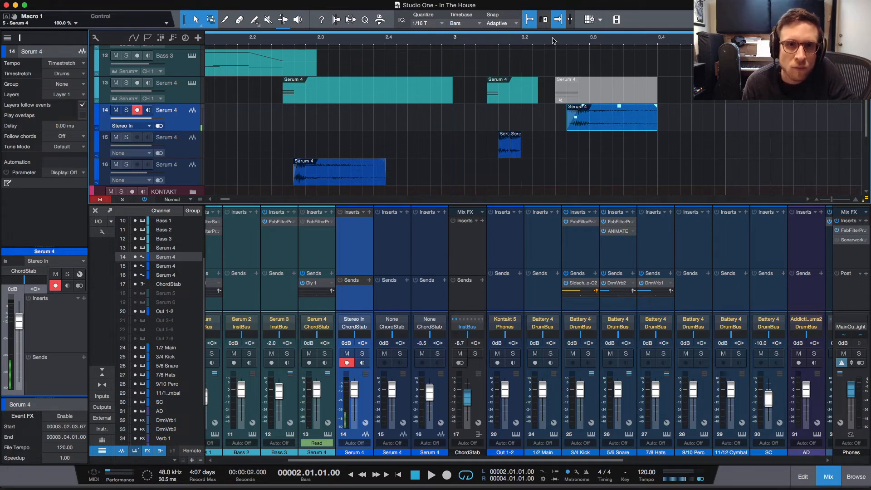
Mute the Serum 4 instrument track and audition the bounced chord tail from 3.2.3 and 3.2.2.33
left_click(597, 96)
key("m")
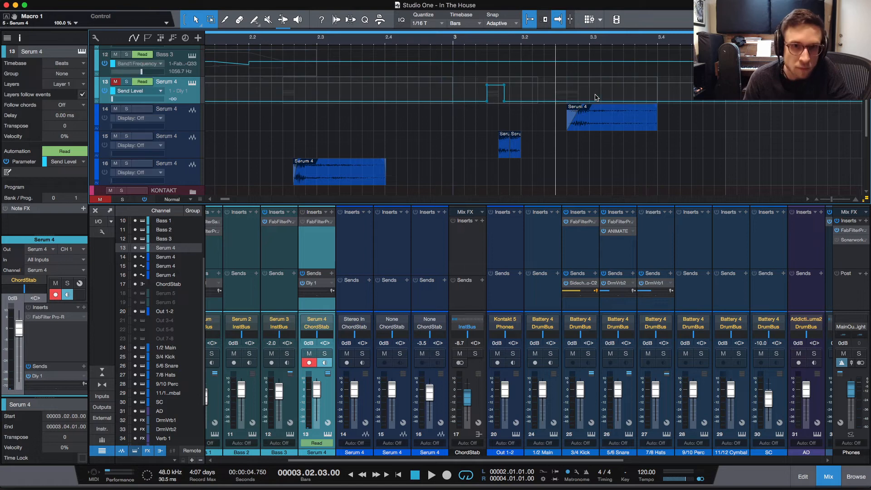
key("space")
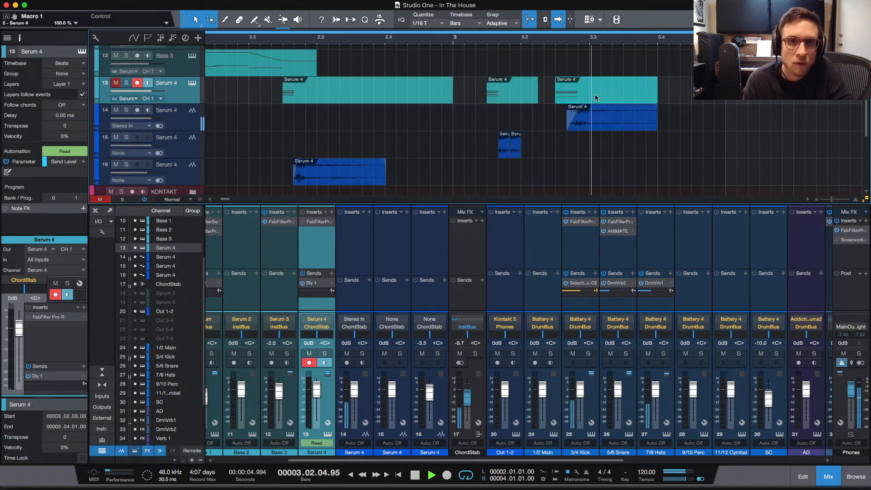
key("space")
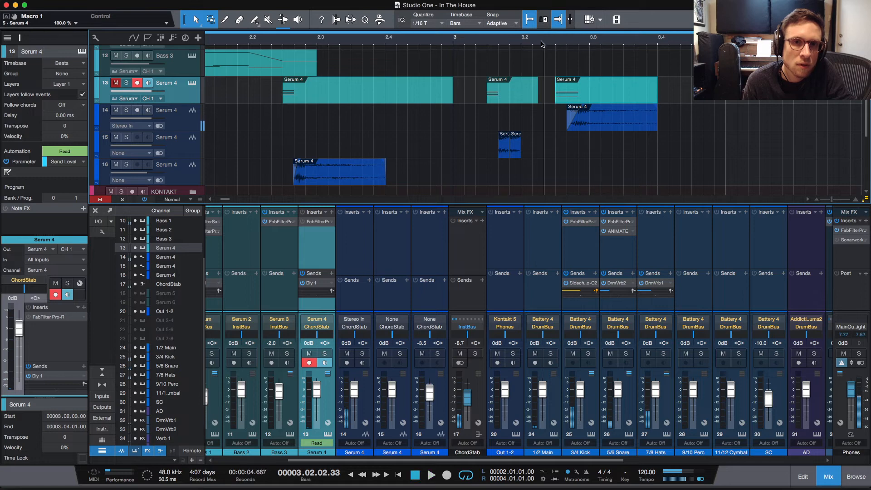
key("space")
key("space")
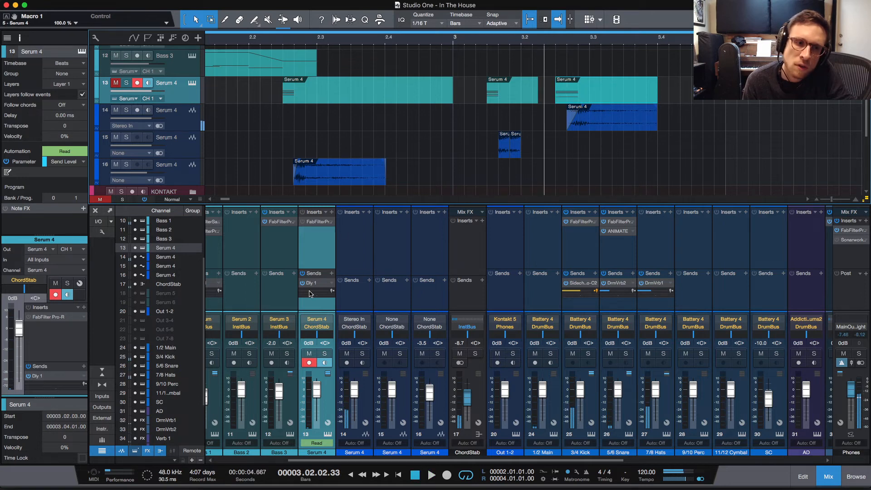
Check the Attack macro in the chord stab's Serum 4 instrument and close the instrument window
left_click(327, 435)
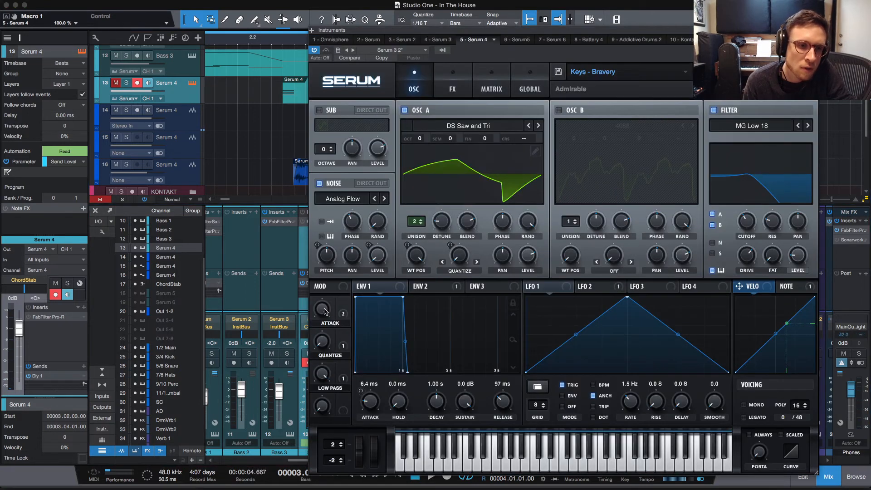
key("space")
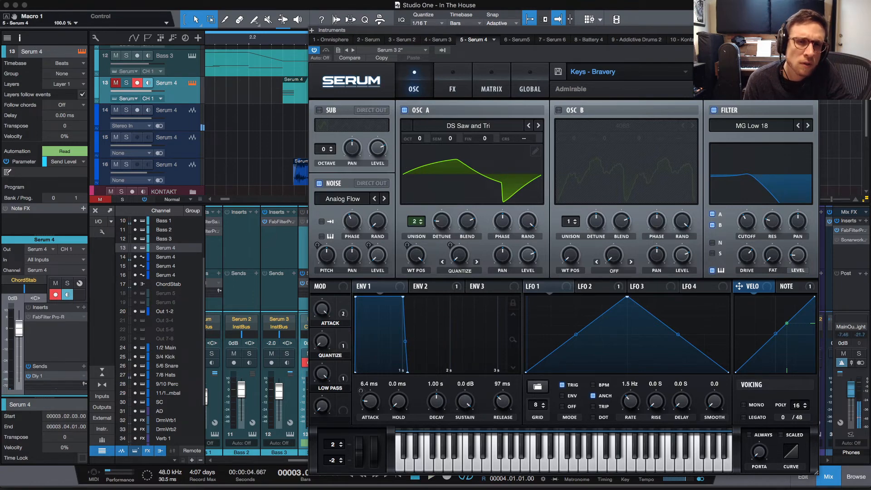
left_click(192, 82)
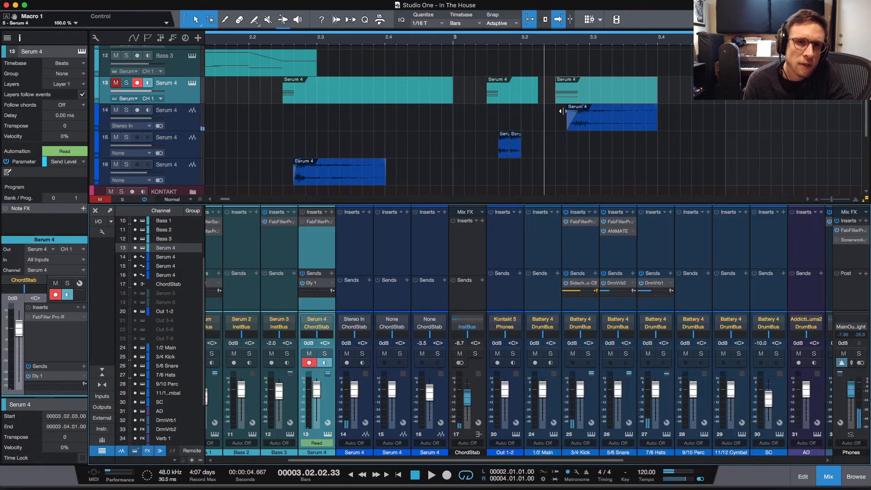
Unmute the Serum 4 instrument track and play the stab together with its bounced tail from 3.2.2.33
left_click(116, 83)
key("space")
key("space")
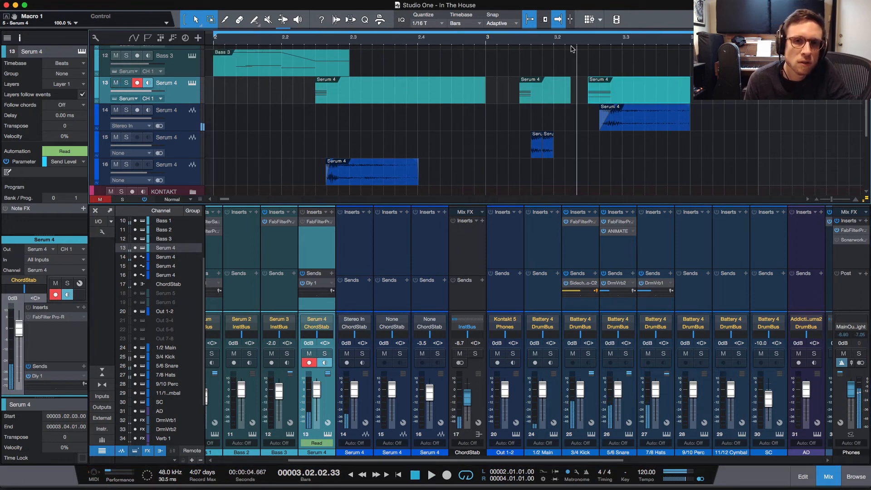
key("space")
key("space")
key("space")
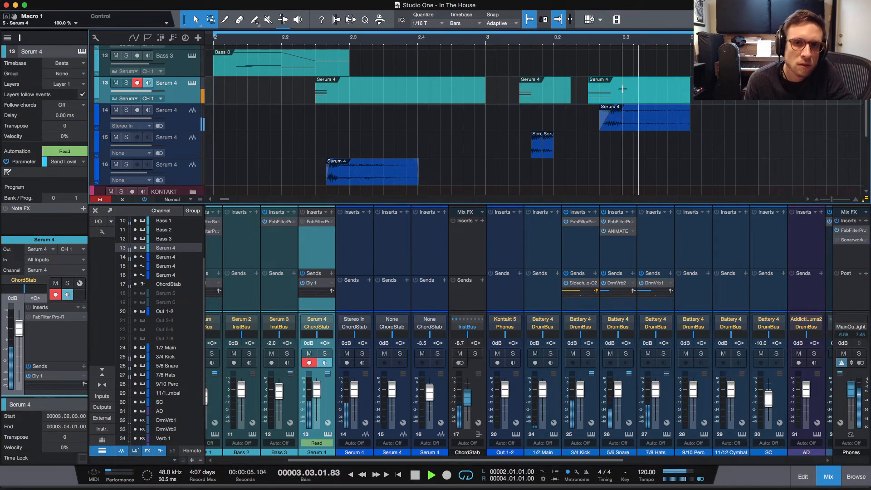
Audition the stabs and bounced tails in the full groove from 2.2.2.33, 2.1.1 and 3.2.2.33
left_click(316, 41)
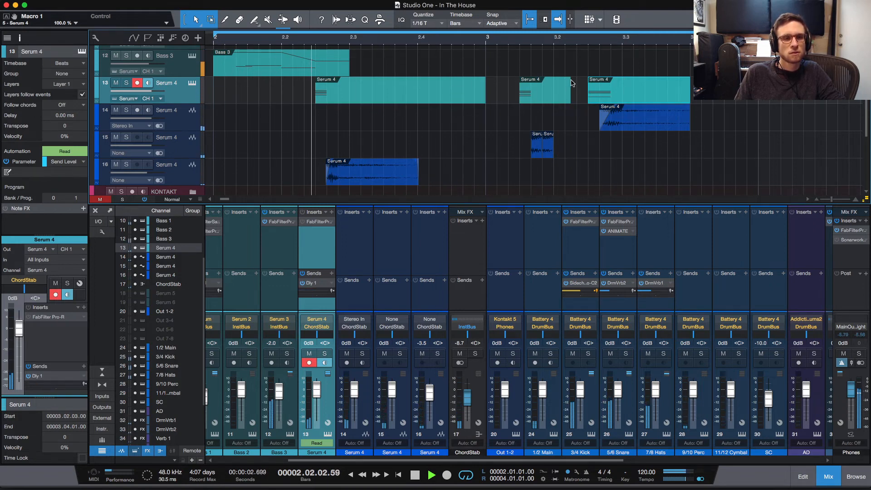
key("space")
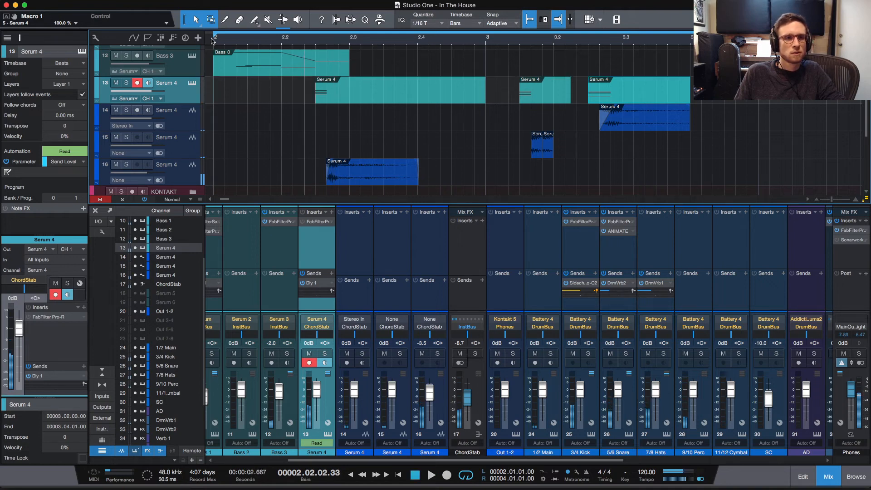
key("space")
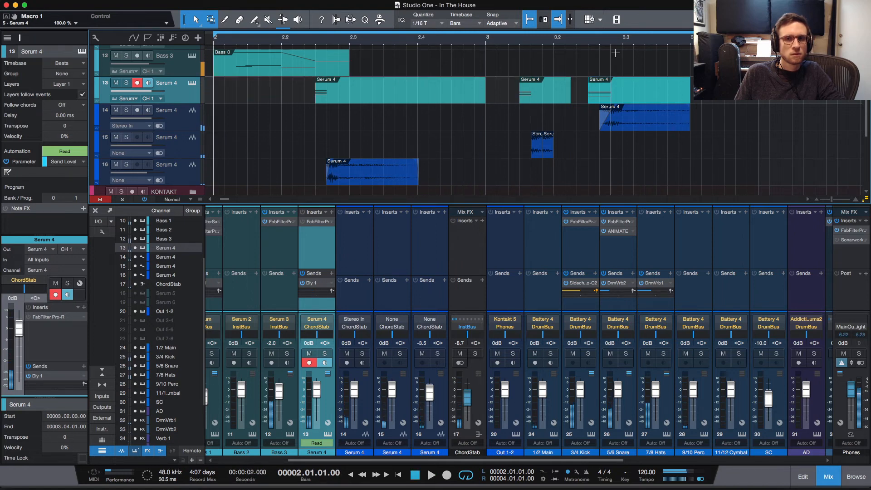
left_click(581, 40)
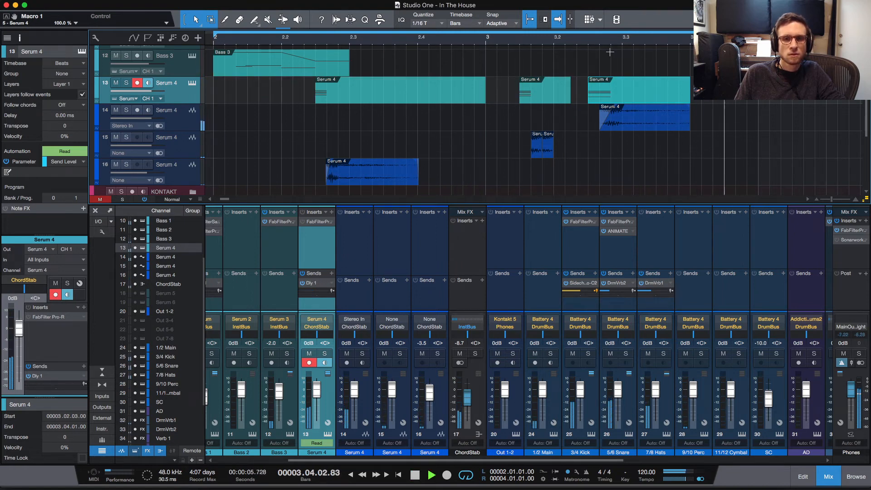
left_click(577, 40)
key("space")
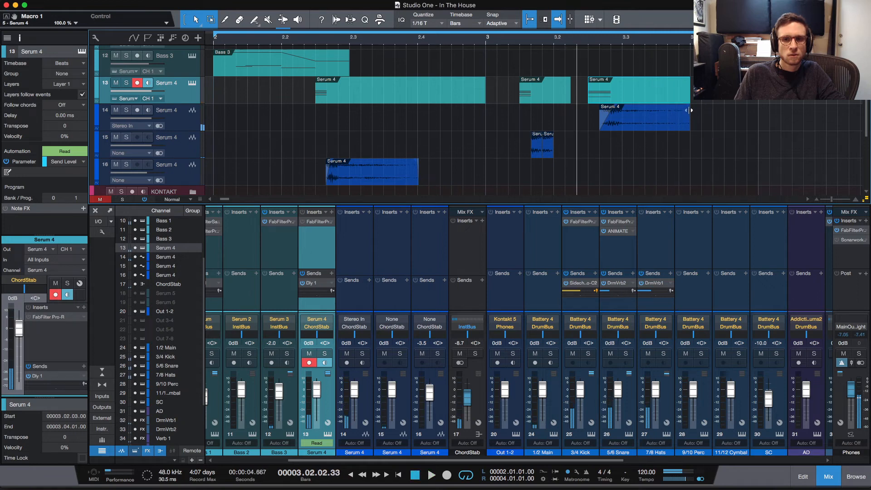
key("space")
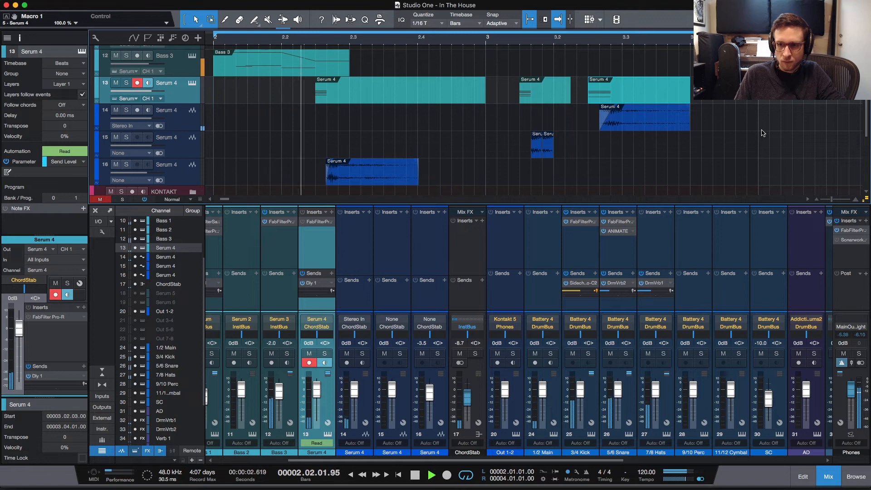
key("space")
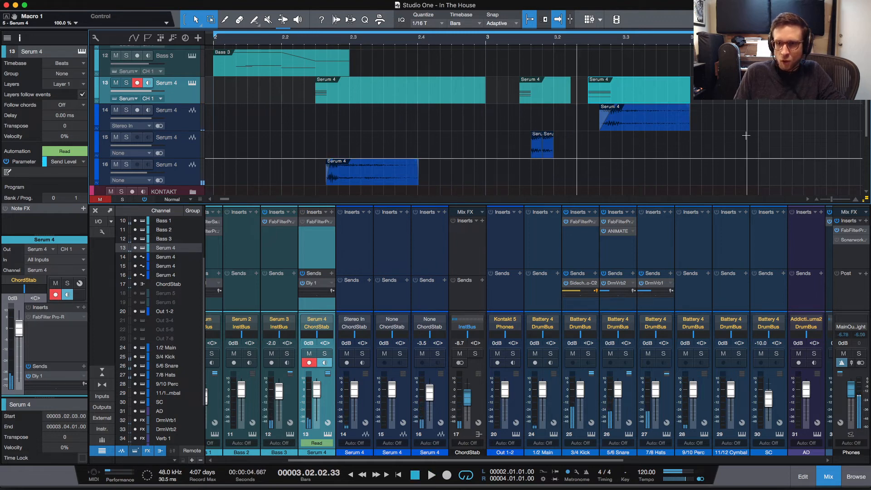
Return the playback position to 2.1.1 at the start of the HouseThing reference audio and view that audio through bar 3
scroll(354, 94, "left", 3)
scroll(349, 90, "up", 5)
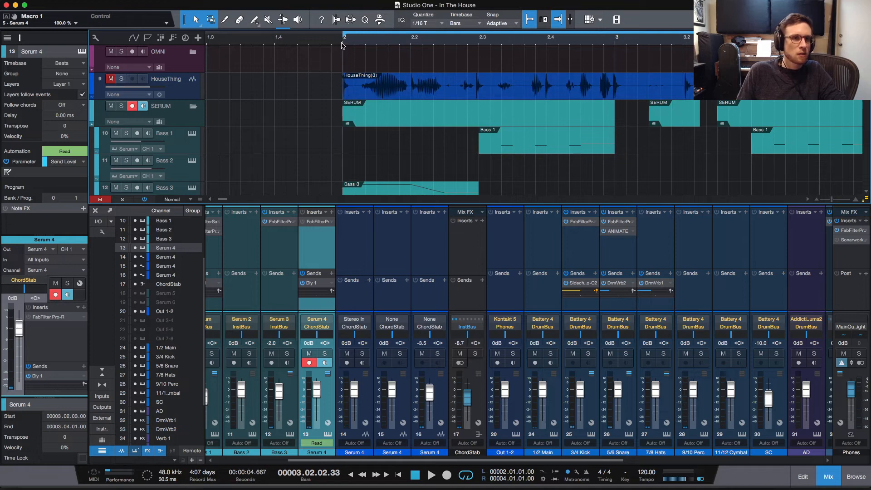
left_click(343, 63)
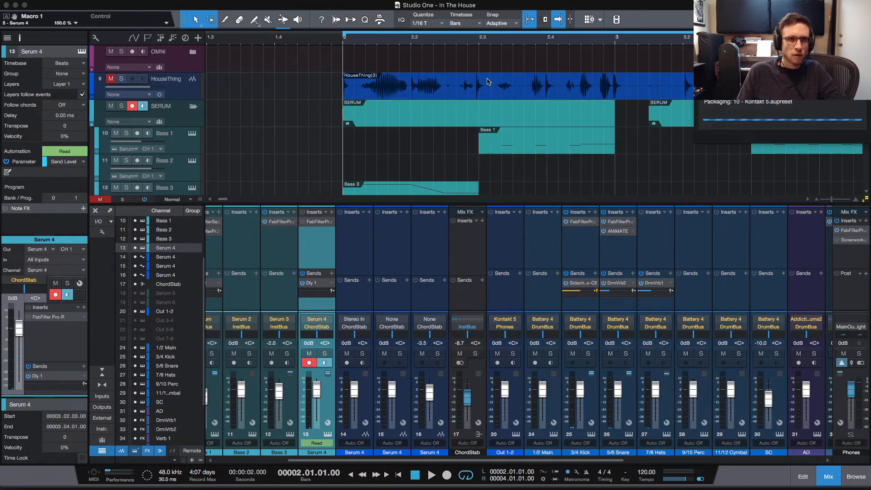
scroll(517, 62, "right", 5)
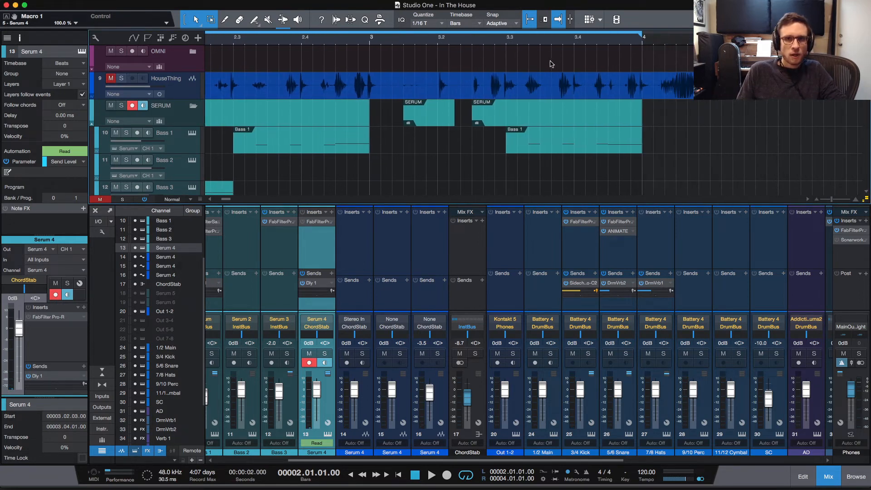
Examine the arrangement from bar 2 onward, from the HouseThing audio down to the drum tracks
scroll(552, 64, "left", 5)
scroll(553, 61, "down", 1)
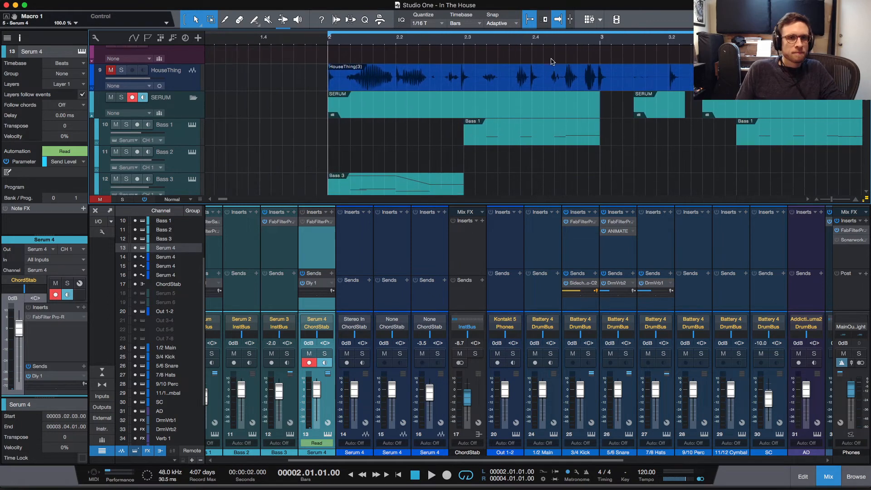
scroll(626, 116, "down", 10)
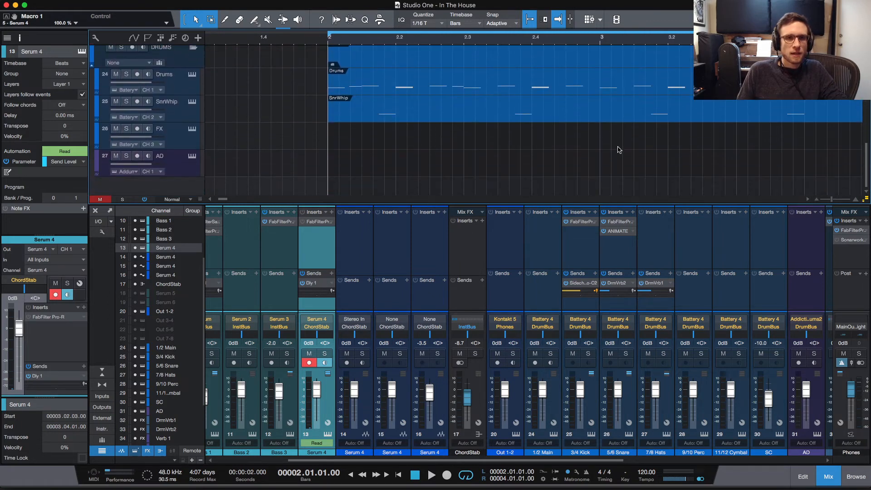
scroll(619, 150, "up", 10)
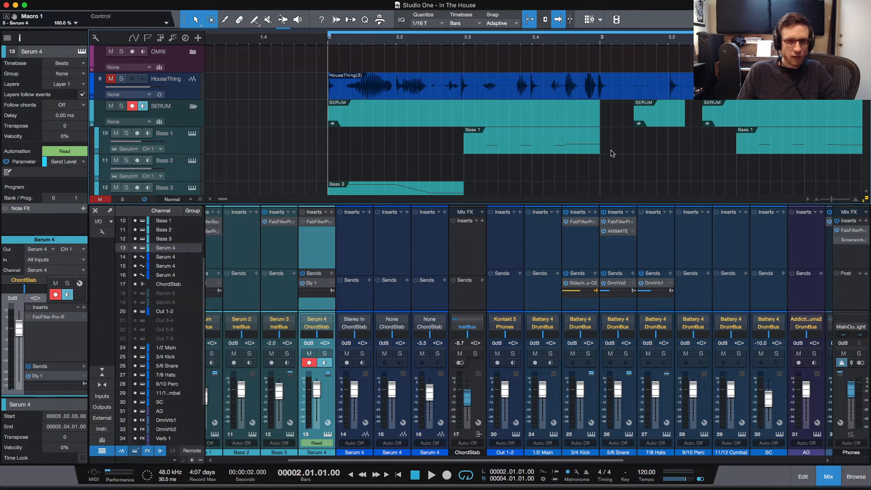
key("w")
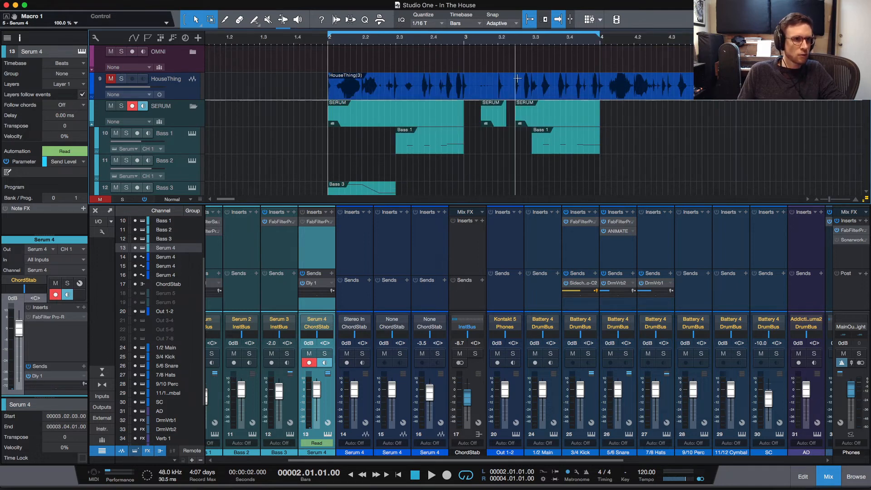
scroll(517, 78, "down", 10)
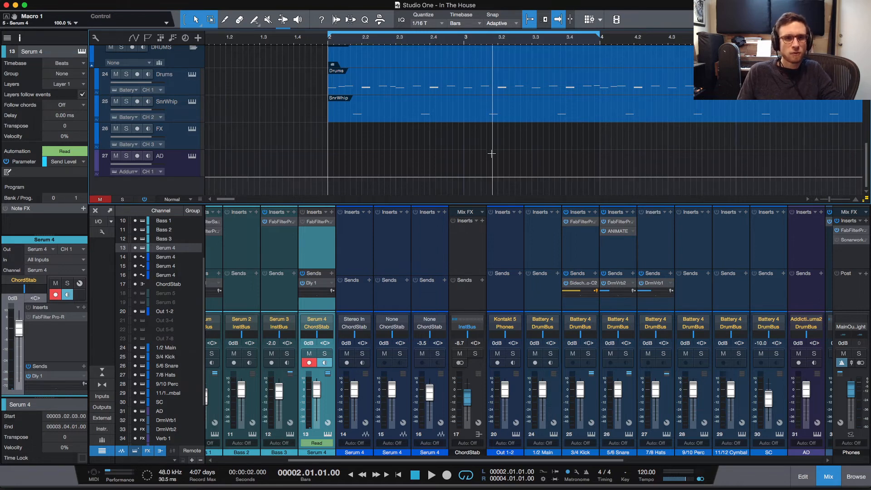
scroll(494, 156, "up", 10)
scroll(469, 44, "down", 5)
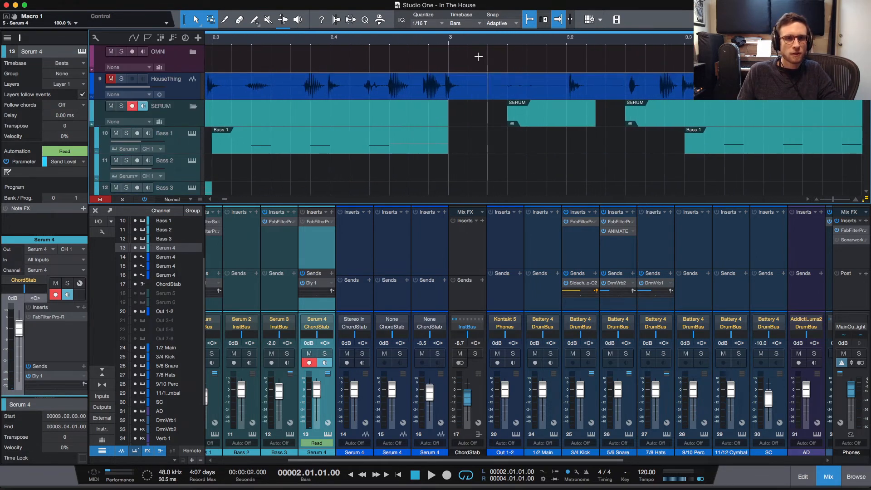
scroll(459, 44, "up", 2)
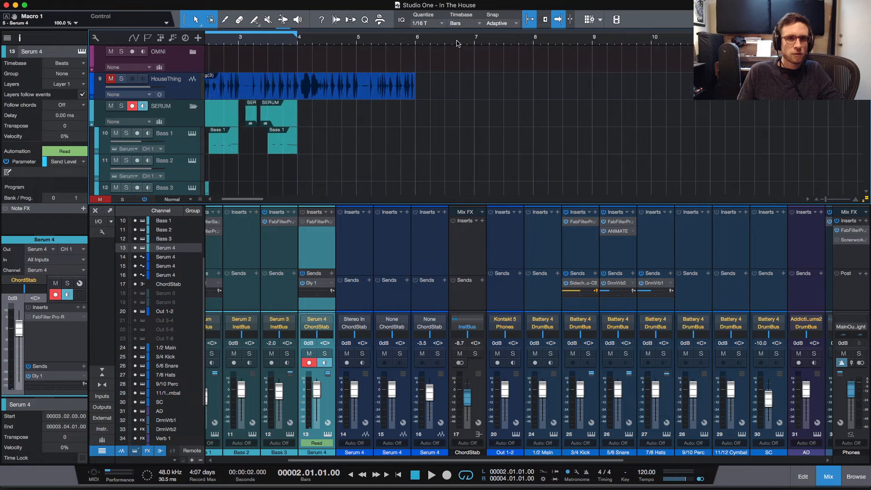
scroll(456, 59, "up", 3)
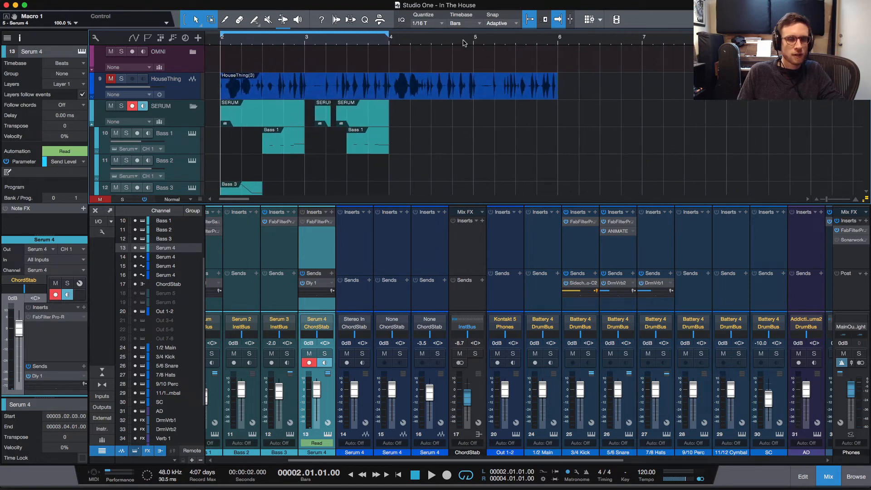
scroll(456, 63, "left", 3)
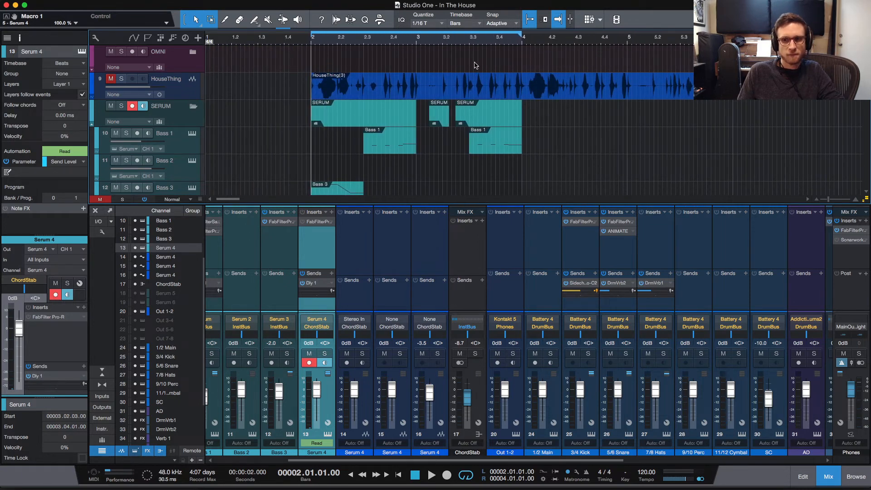
Return the playhead to the start of bar 2 and play the loop briefly
left_click(417, 40)
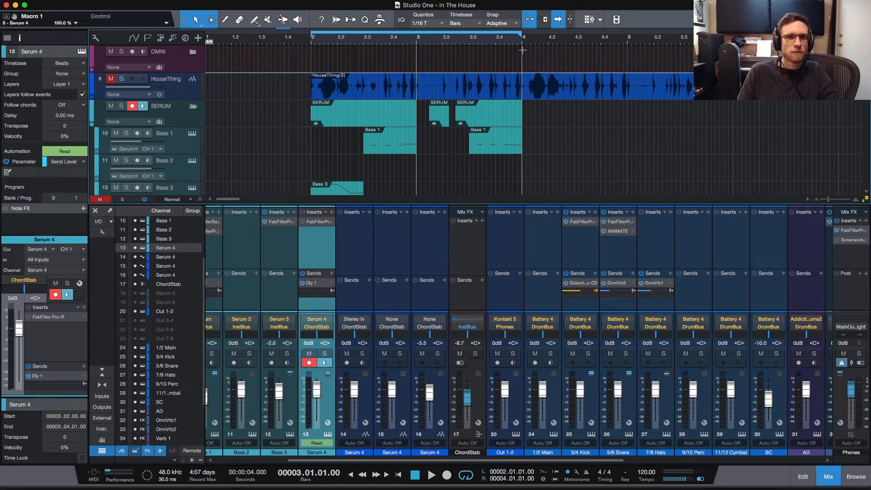
left_click(311, 41)
scroll(536, 143, "down", 10)
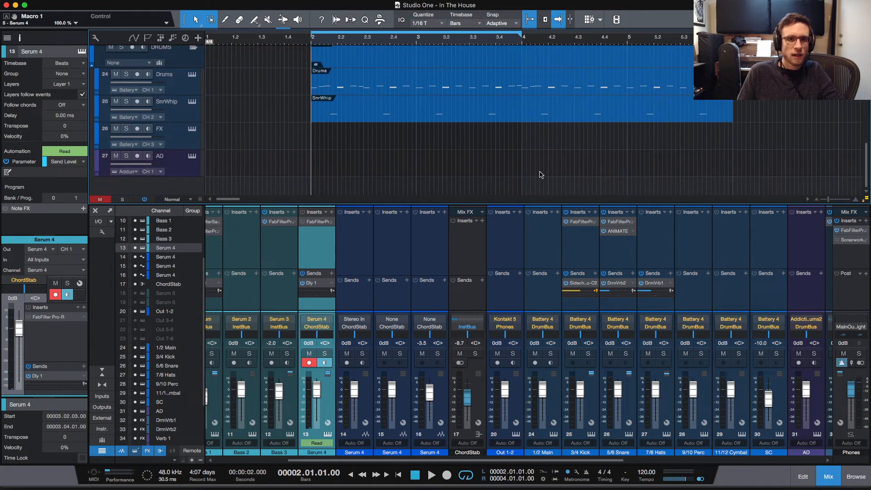
scroll(545, 150, "up", 10)
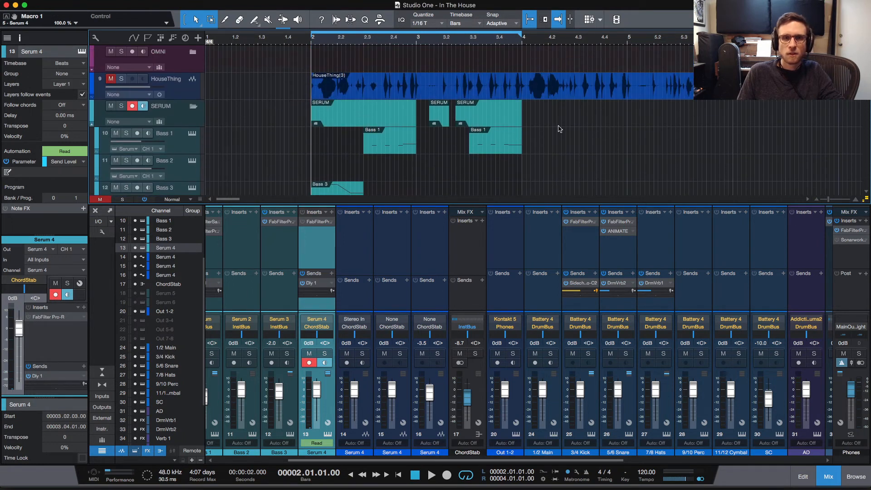
key("space")
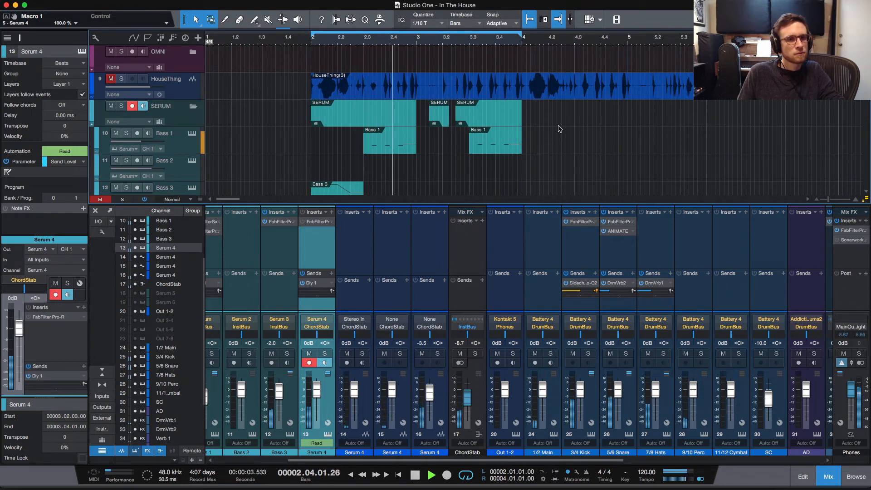
key("space")
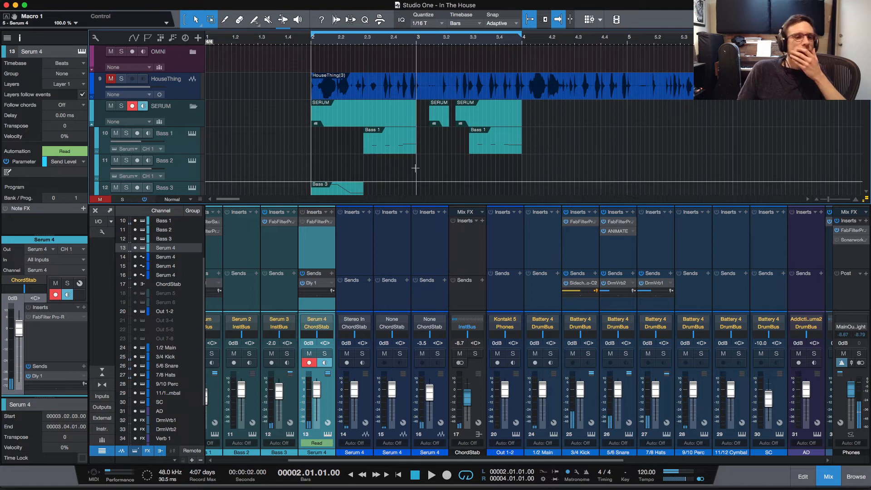
Place the playhead at bar 2 beat 3 and audition the first Bass 1 phrase
left_click(364, 42)
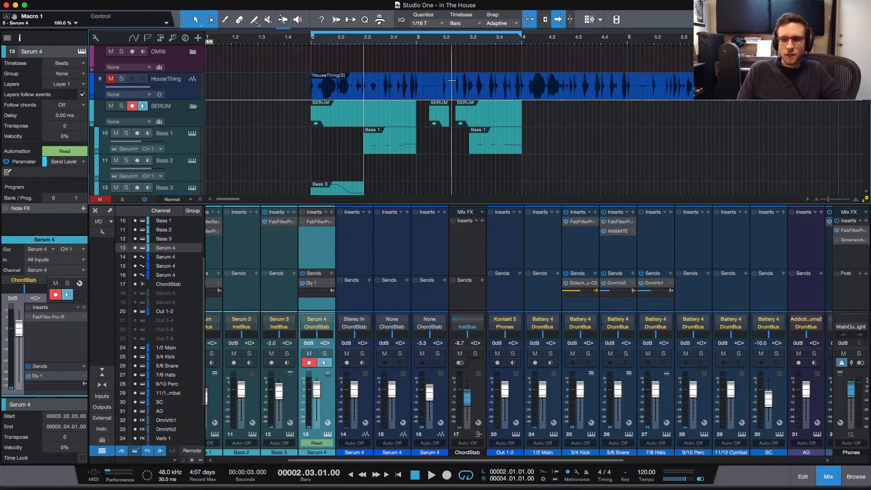
key("space")
key("space")
key("space")
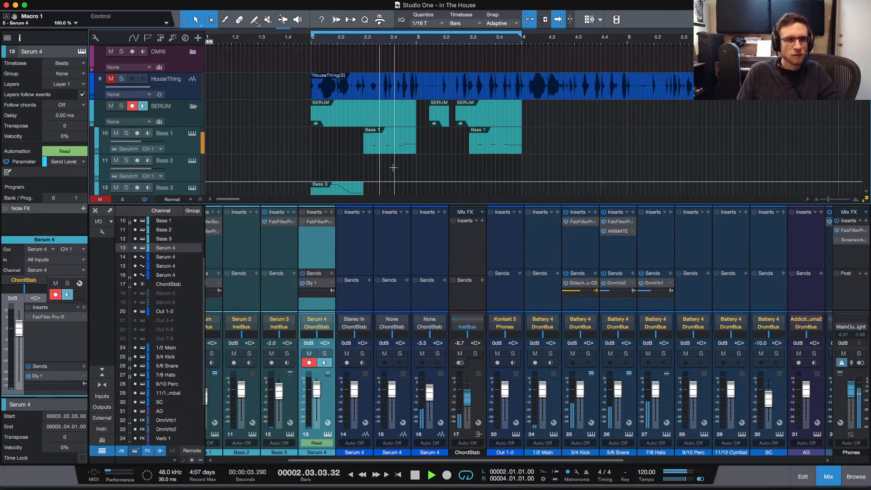
key("space")
Raise the Bass 1 channel volume to -5.8 dB and audition its phrase repeatedly from bar 2 beat 3
scroll(379, 295, "left", 4)
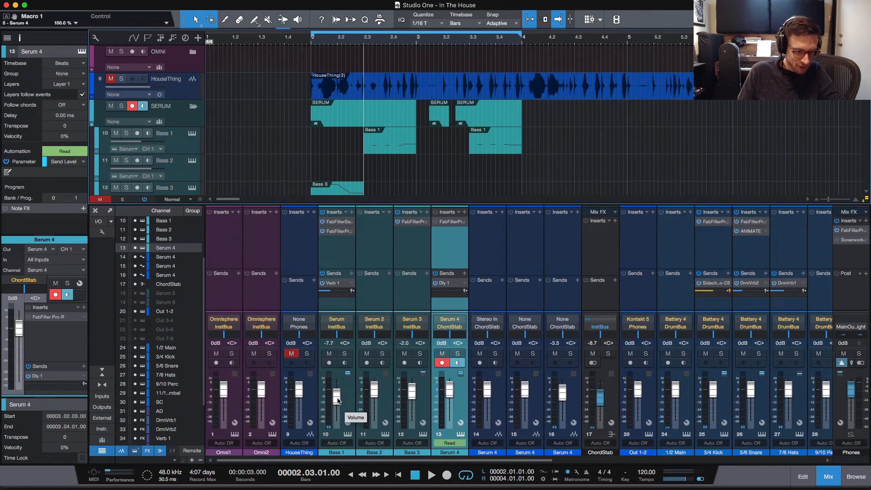
scroll(338, 401, "up", 1)
key("space")
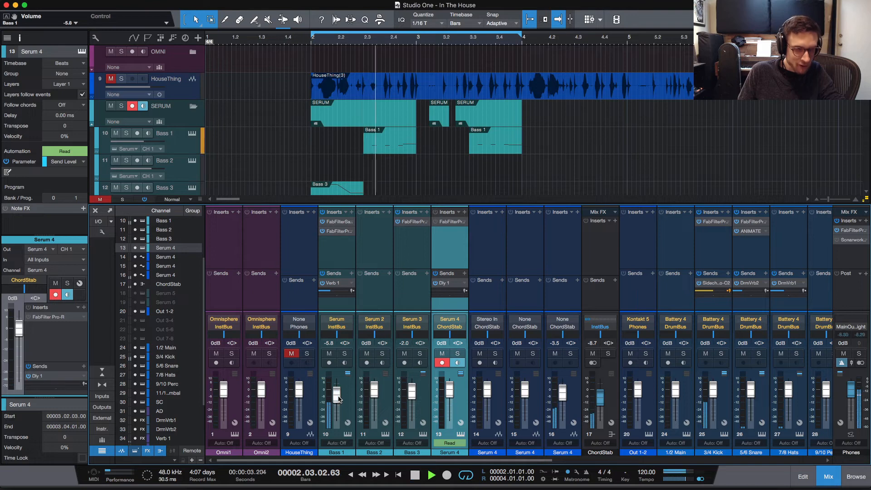
key("space")
key("space")
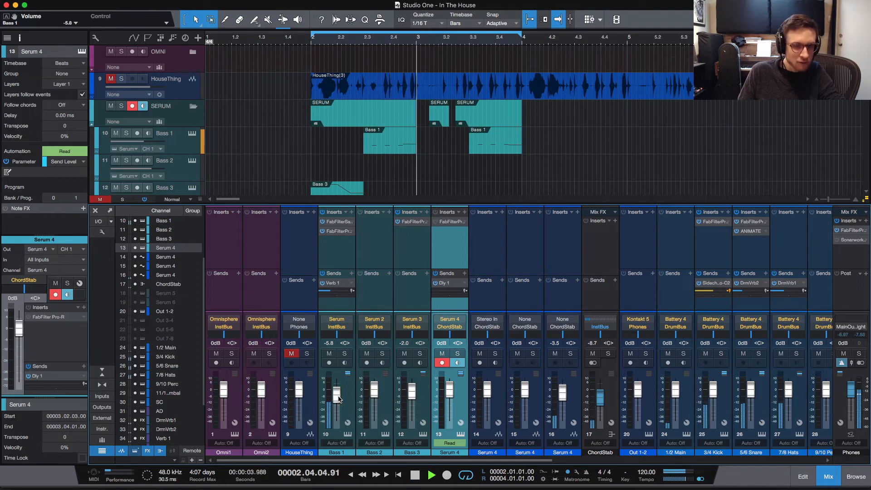
key("space")
key("space")
key("space")
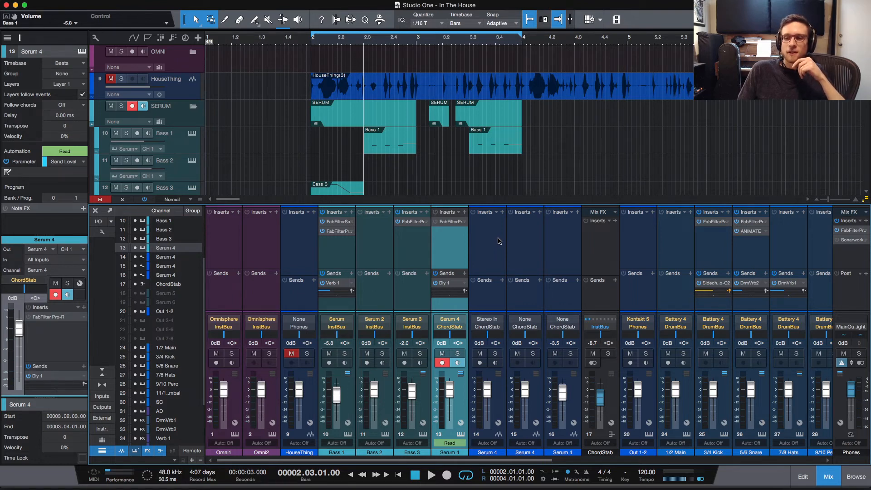
Move the playhead back to the start of bar 2 and play the two-bar loop
left_click(311, 43)
key("space")
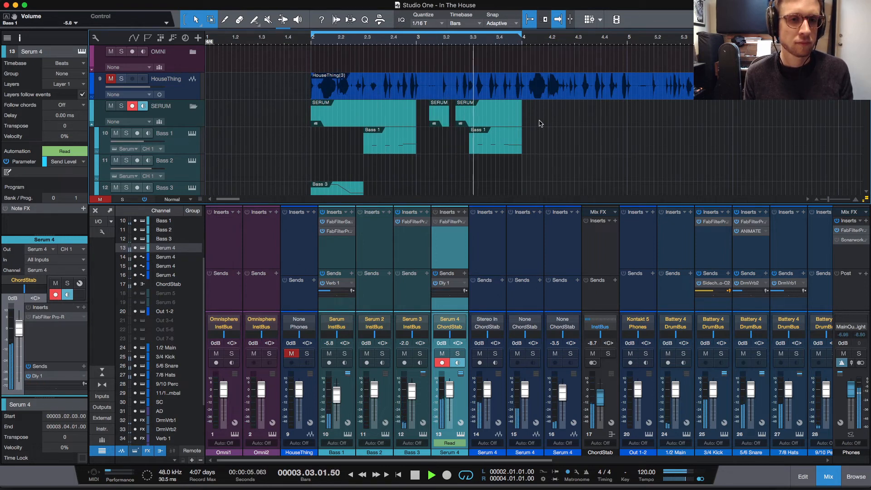
key("space")
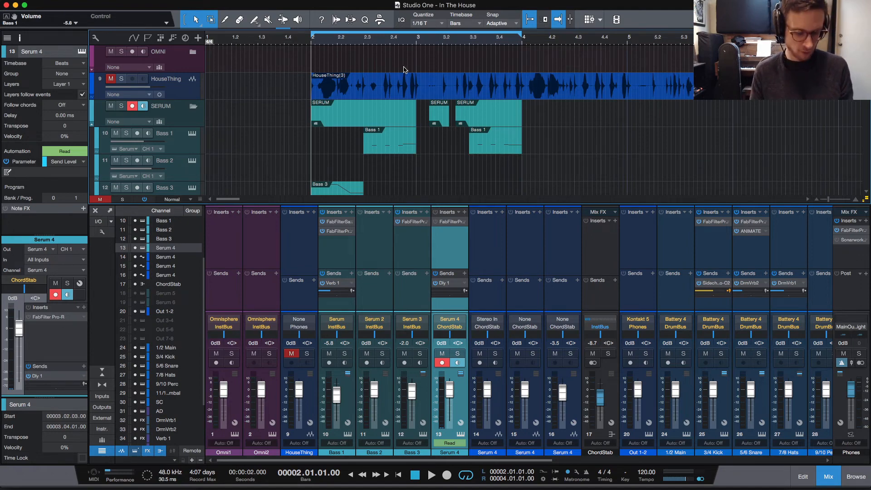
key("super+Tab")
key("super+Tab")
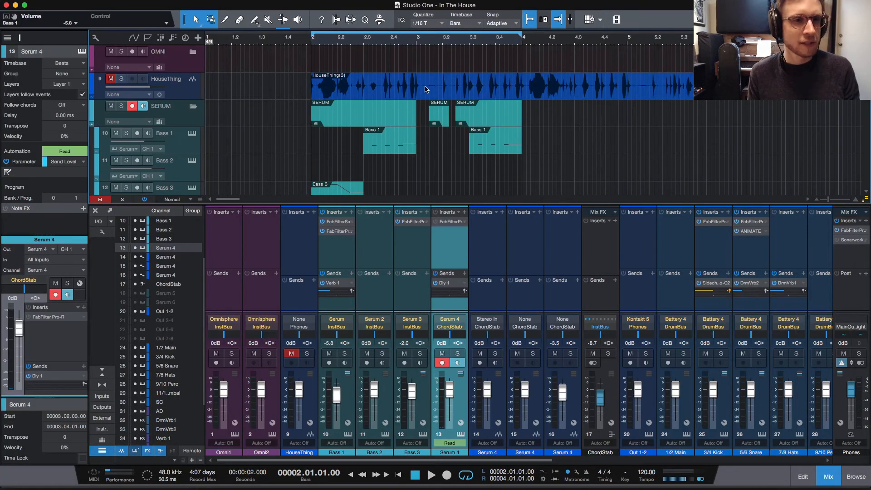
Look over the drum and Serum tracks, and replay the loop to judge the full groove
scroll(426, 89, "down", 10)
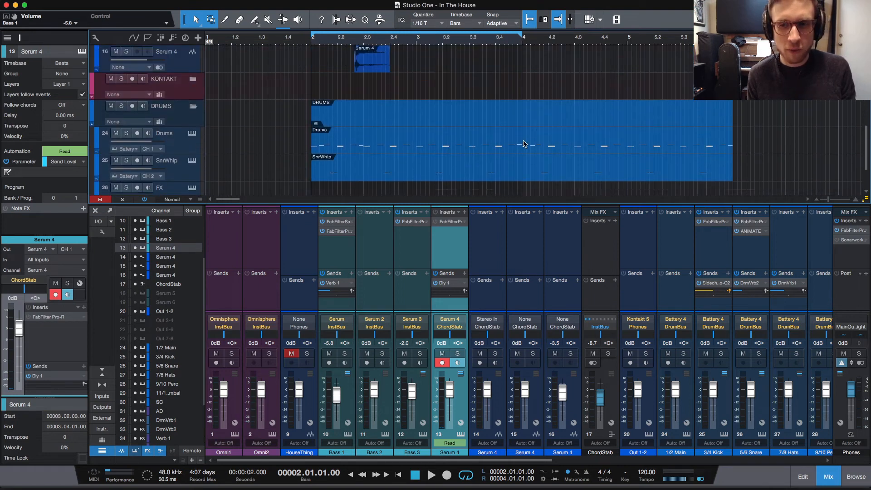
scroll(524, 144, "up", 4)
scroll(519, 117, "up", 6)
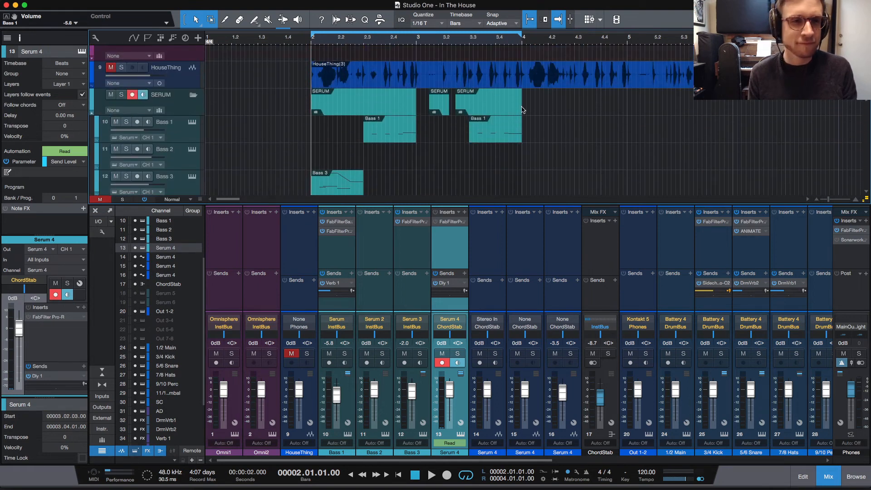
key("space")
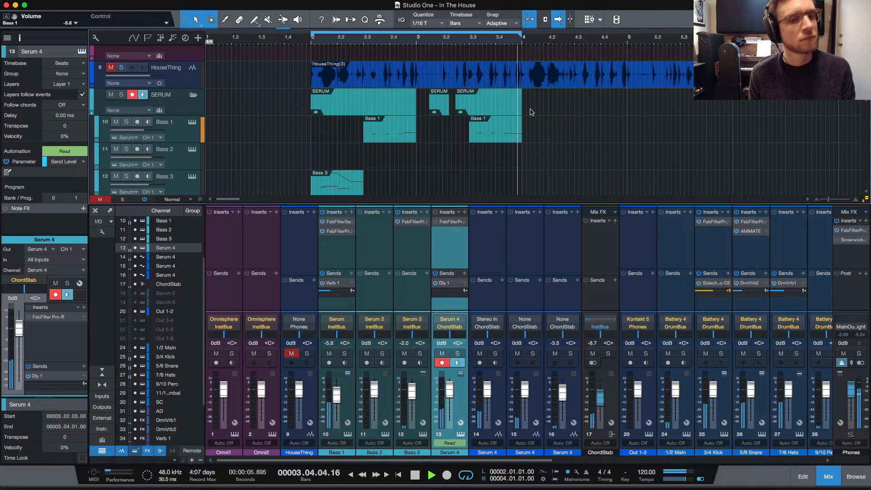
key("space")
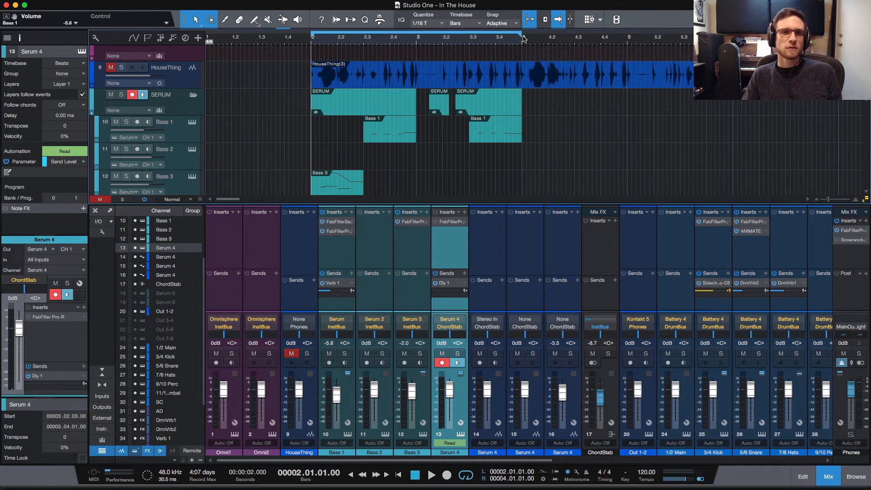
key("space")
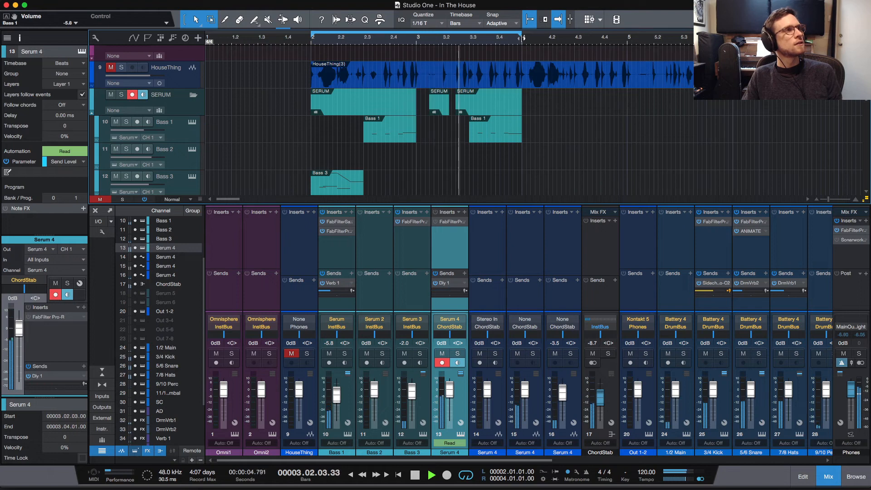
key("space")
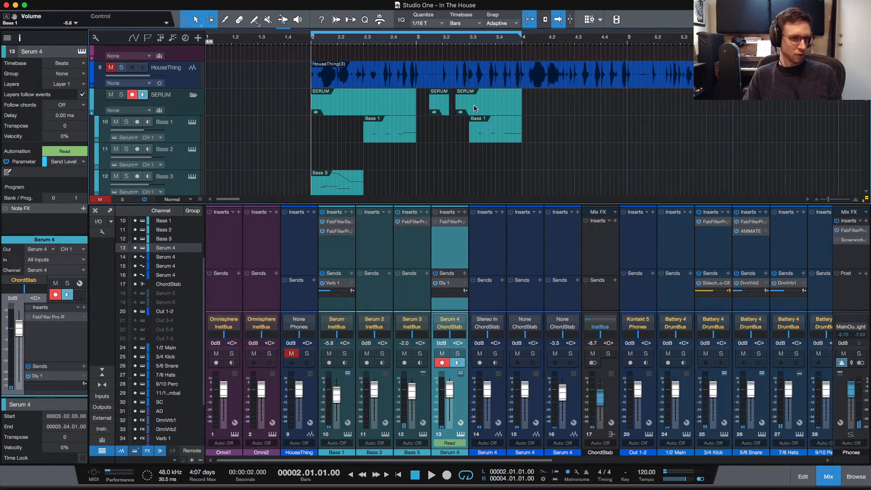
Check the Serum 4 instrument and audio parts, and audition the opening of the loop
scroll(470, 128, "down", 6)
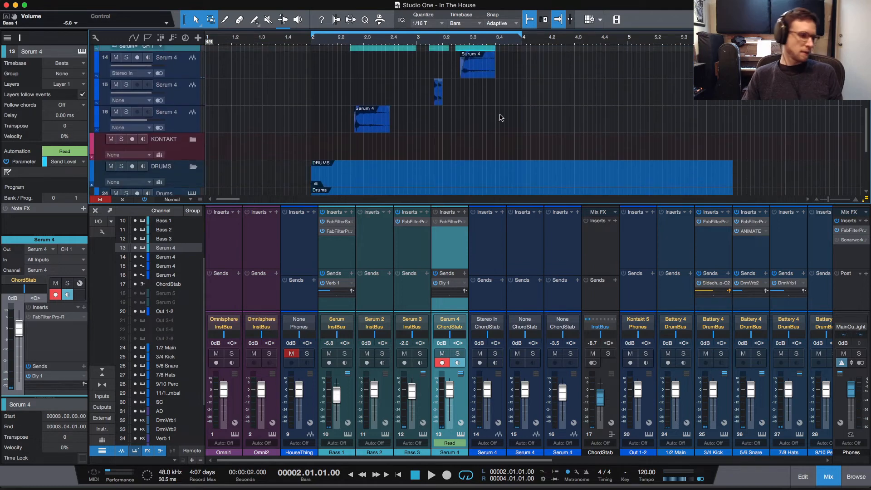
scroll(507, 113, "up", 4)
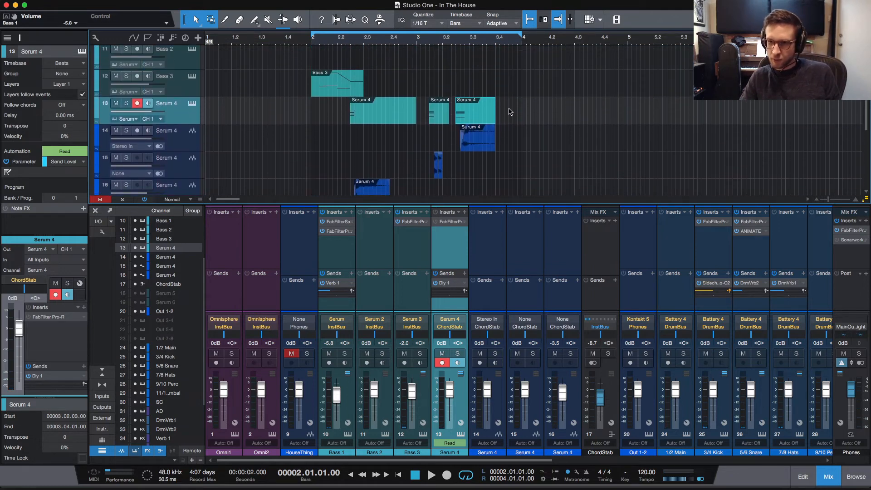
scroll(509, 111, "up", 3)
key("space")
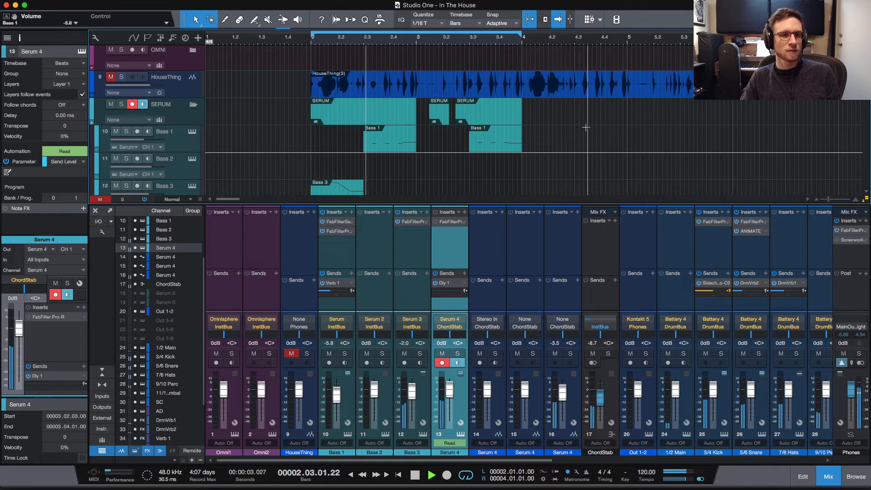
key("space")
Open the Bass 2 track's Serum instrument and the Sonarworks Reference 4 plugin on the Phones output channel
left_click(186, 174)
left_click(192, 159)
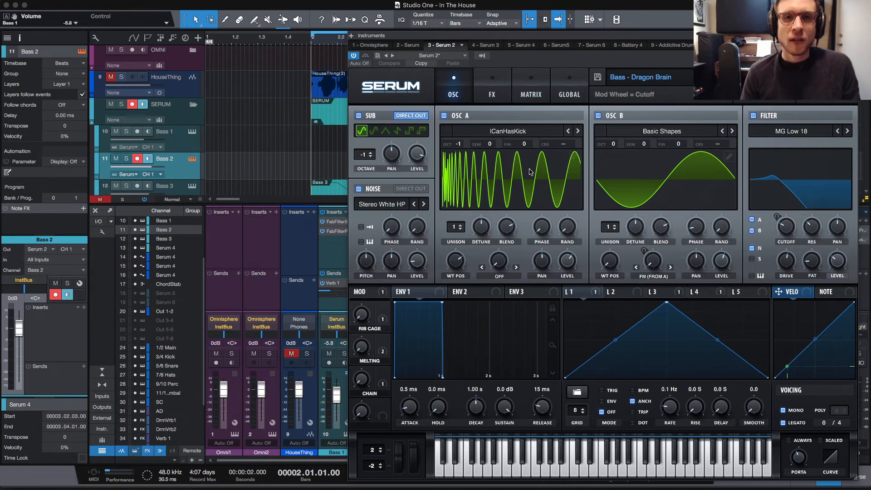
left_click_drag(638, 44, 345, 51)
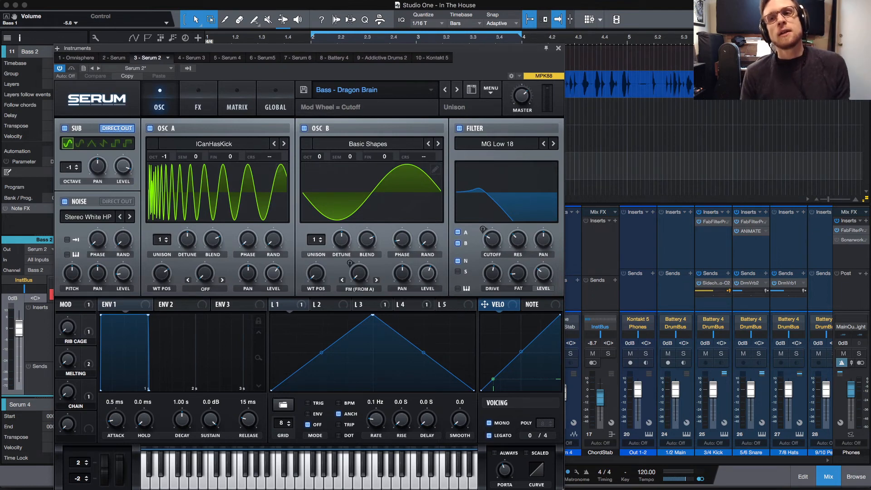
left_click(853, 239)
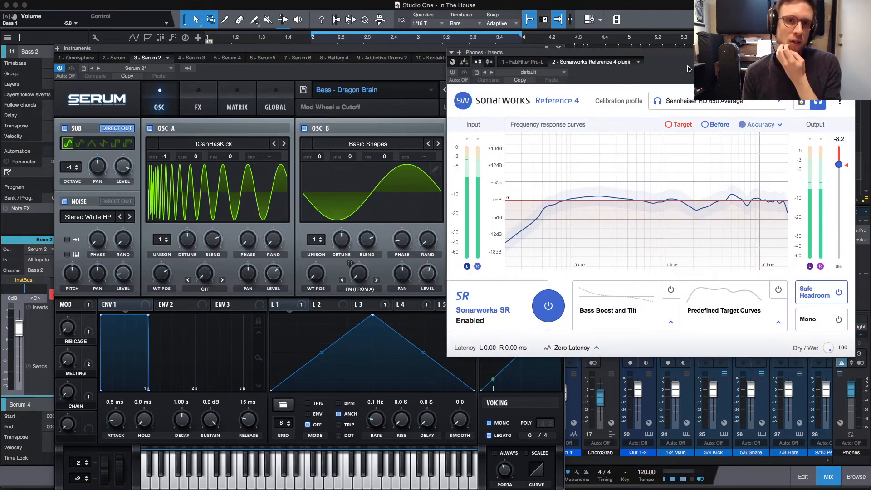
Move the Reference 4 window clear of the webcam area, show the Simulated After curve and hide the Before curve
left_click_drag(687, 55, 595, 52)
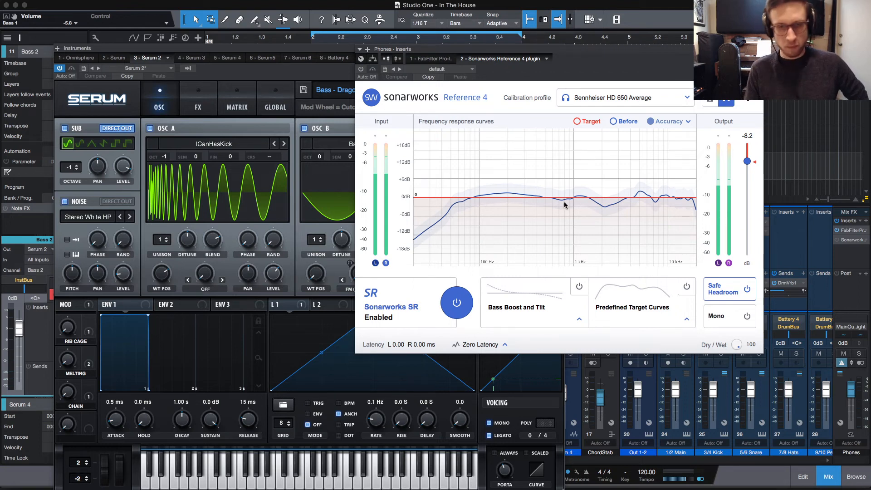
left_click(687, 123)
left_click(599, 139)
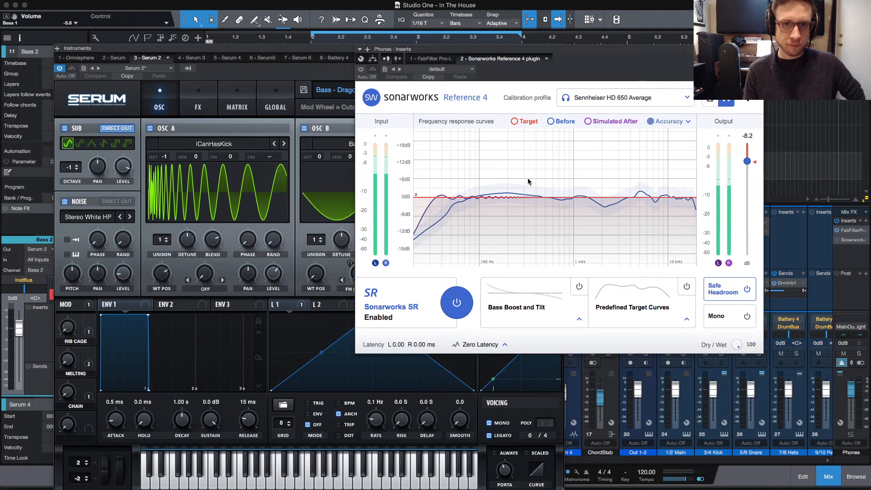
left_click(675, 123)
left_click(598, 155)
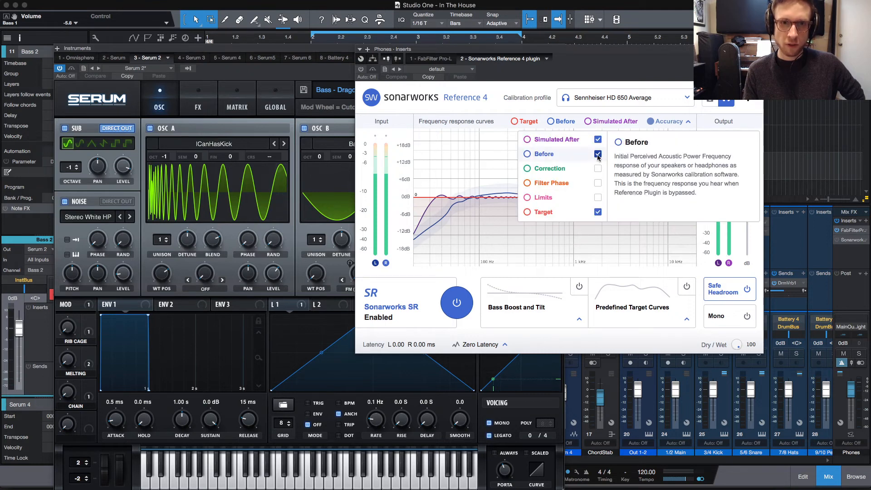
left_click(598, 155)
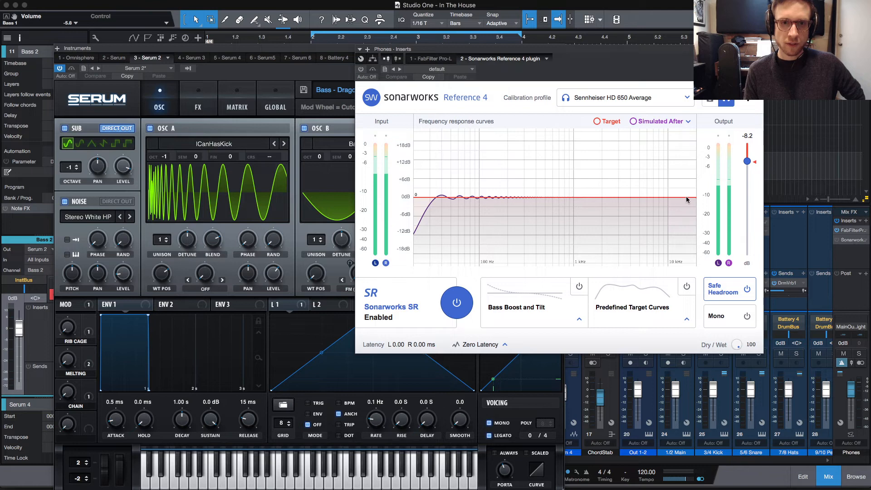
Try the Mixed filter type in Reference 4 and set it to Linear Phase
left_click(497, 348)
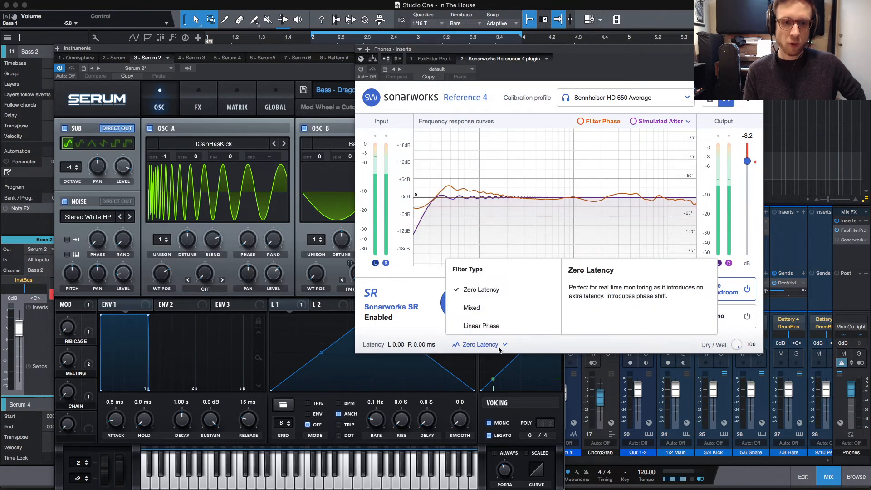
left_click(474, 308)
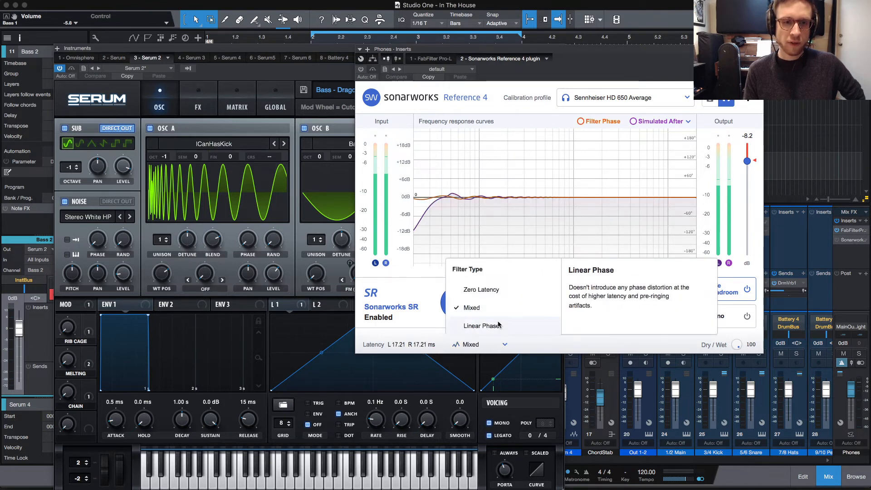
left_click(482, 326)
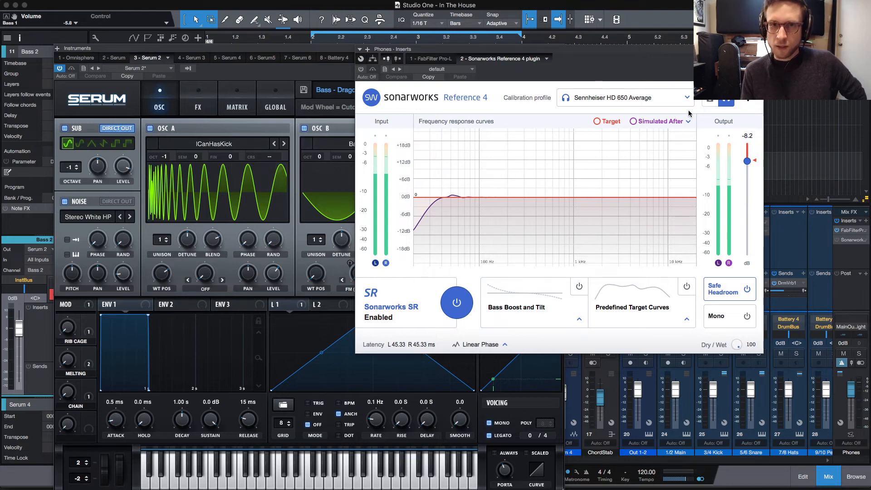
Switch Reference 4 to the Studio 1 speaker calibration and hide its Before curve to view the simulated response
left_click(707, 107)
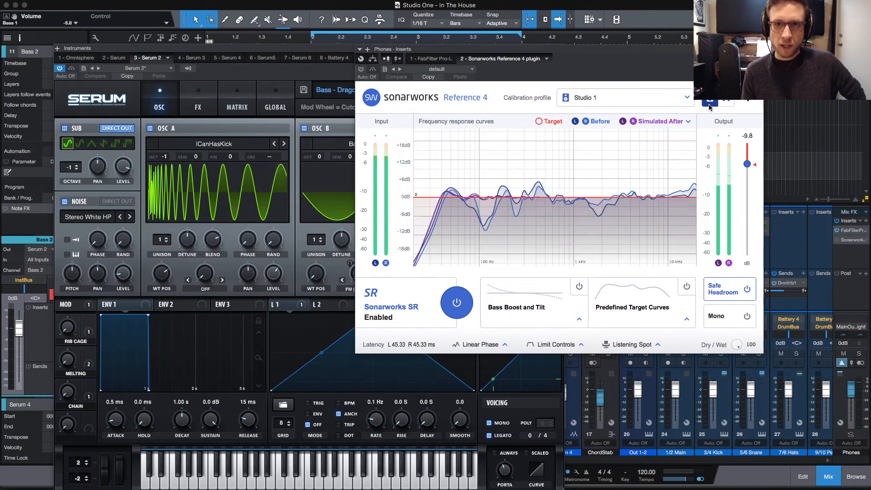
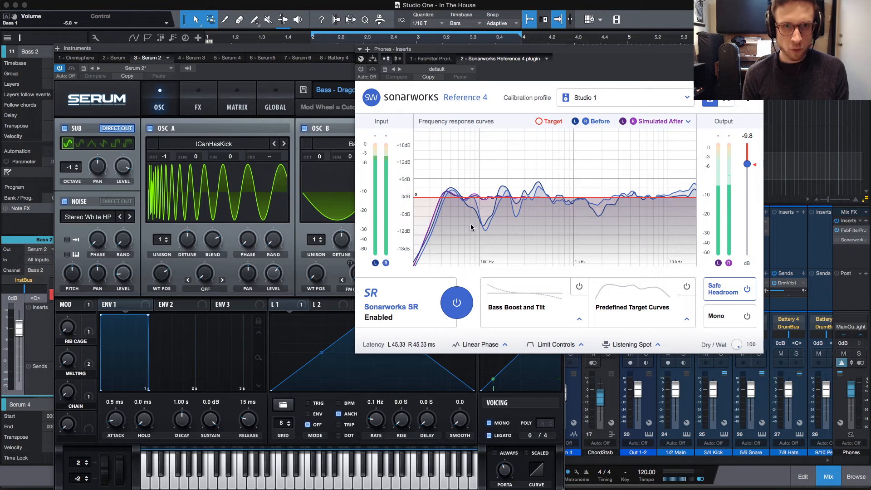
left_click(637, 120)
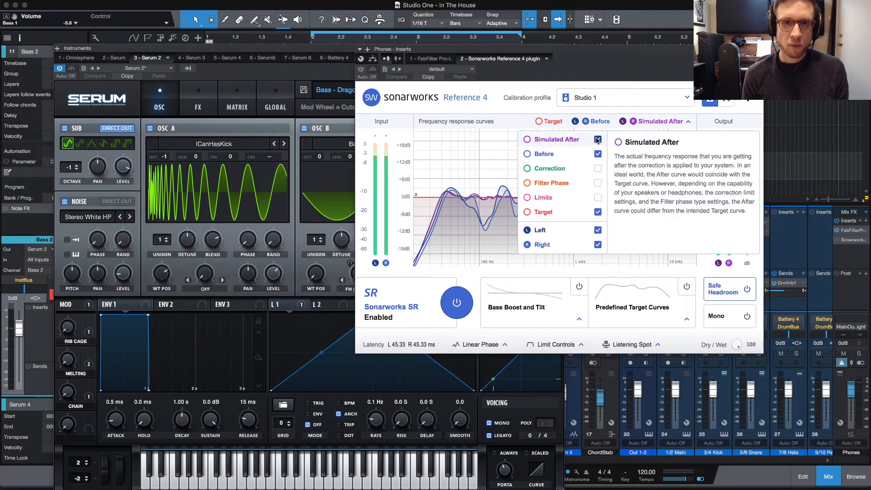
left_click(598, 155)
left_click(485, 175)
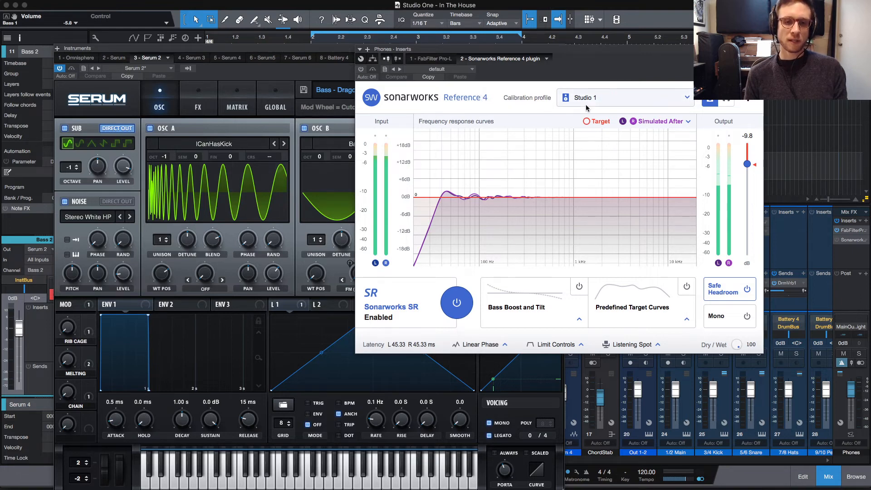
Return to the Sennheiser HD 650 Average calibration, show its Before curve again and close the Reference 4 window
left_click(728, 101)
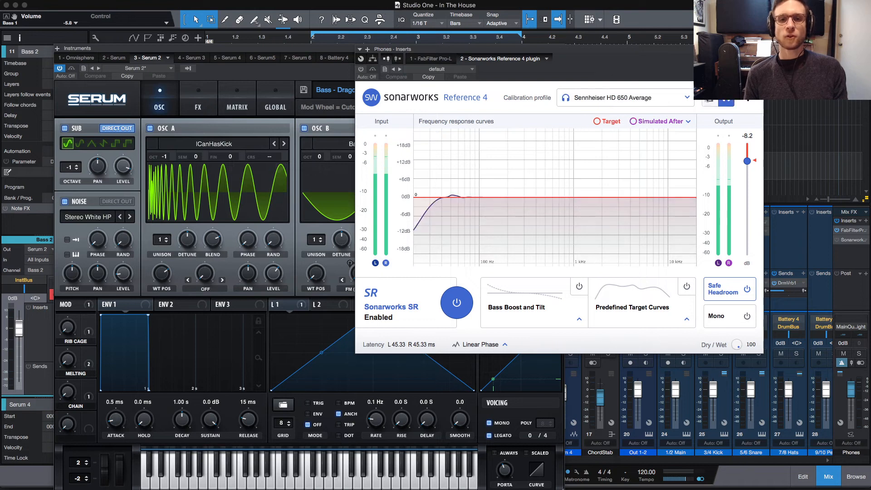
left_click(672, 97)
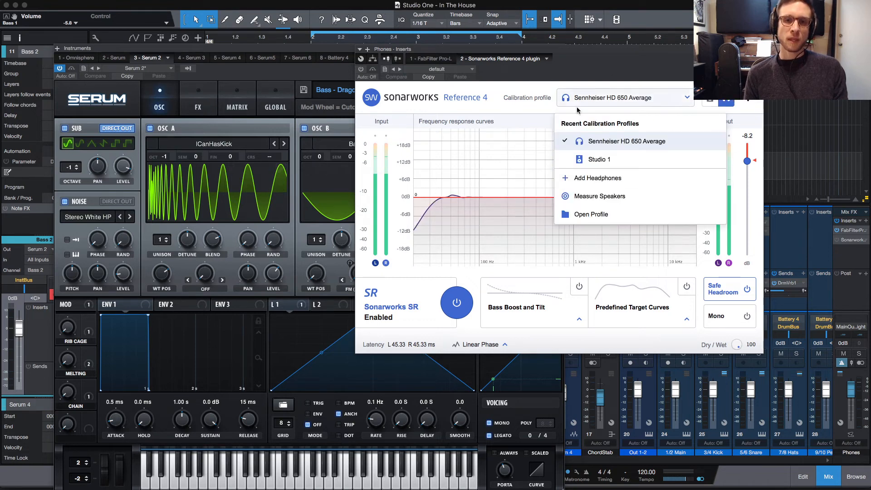
left_click(536, 152)
left_click(654, 122)
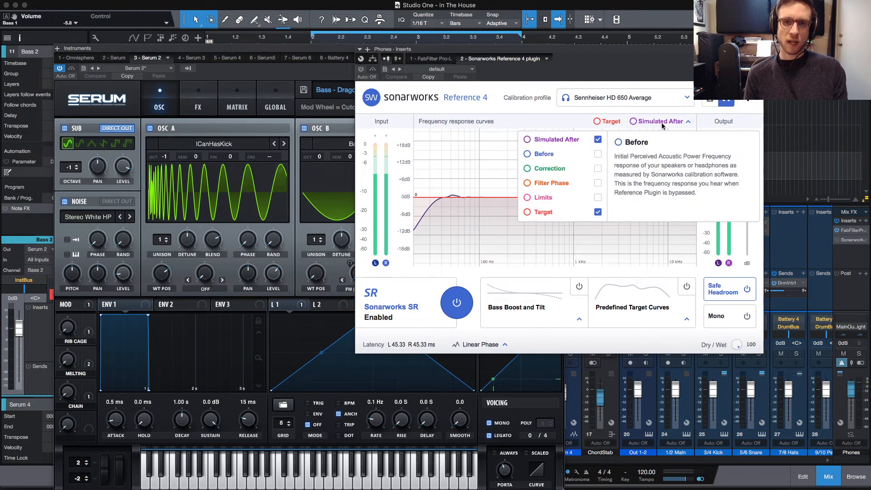
left_click(599, 154)
left_click(499, 162)
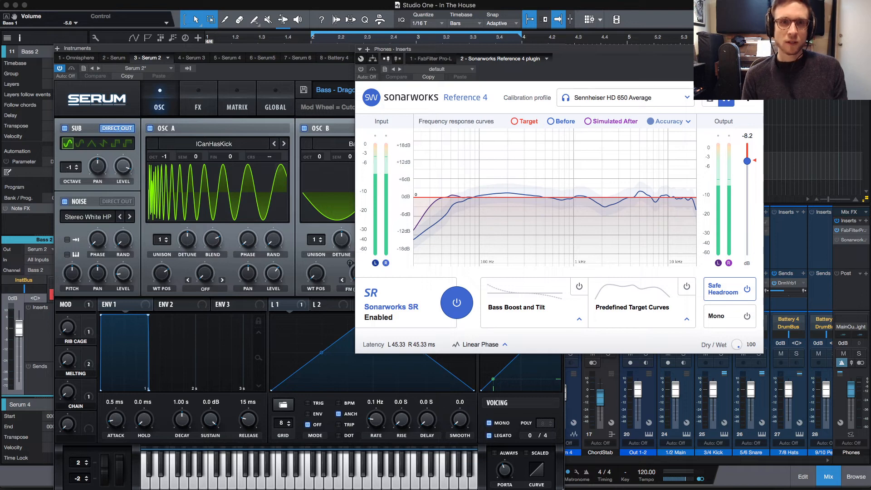
left_click(758, 49)
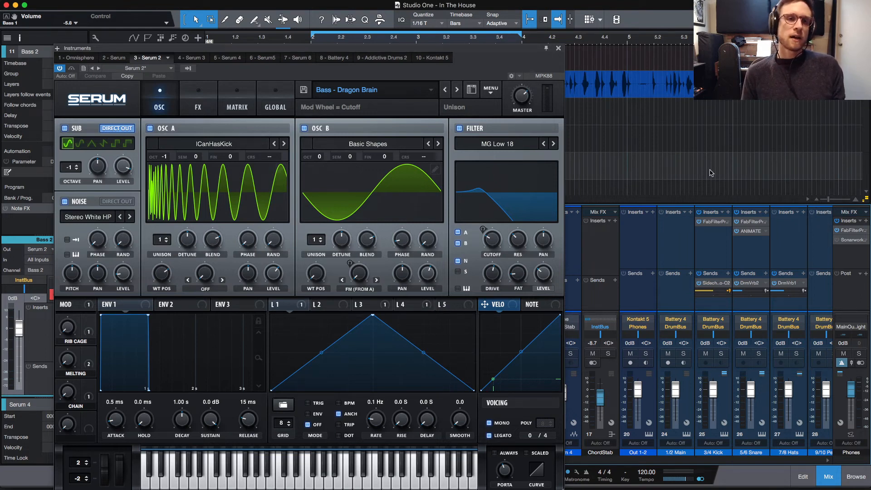
View the Omnisphere instrument, close the instrument window and collapse the OMNI track folder
left_click_drag(493, 49, 589, 19)
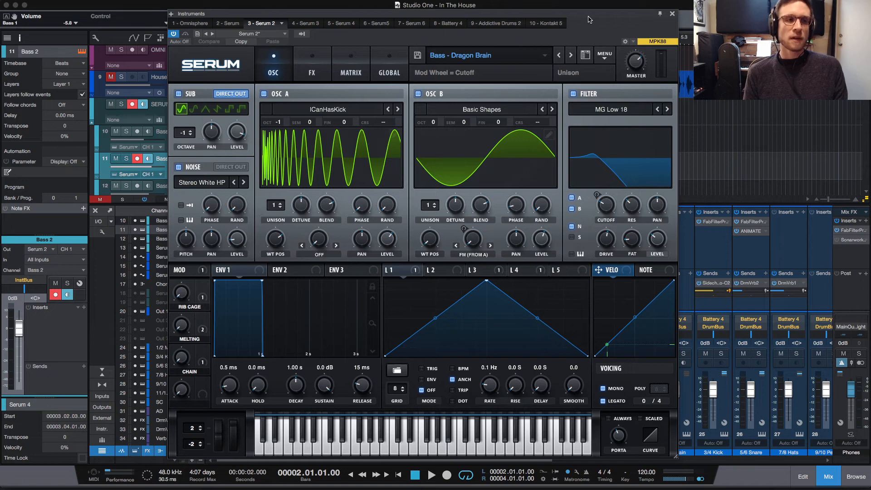
left_click_drag(335, 17, 478, 21)
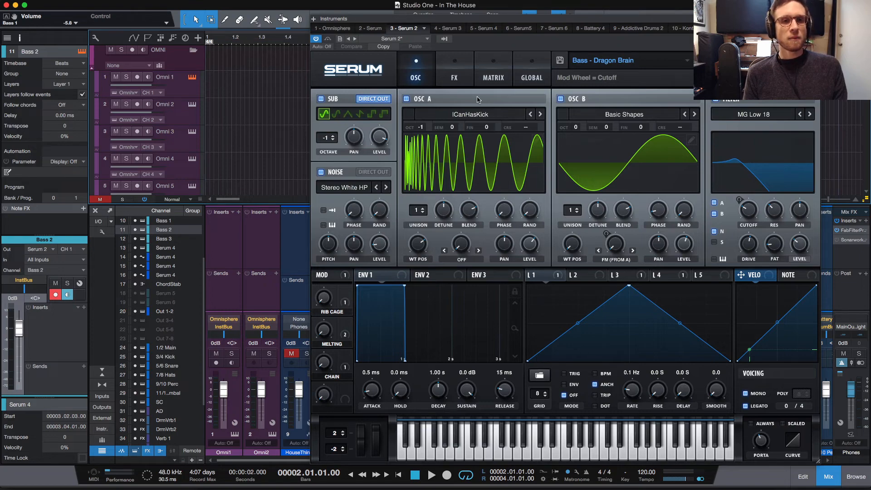
left_click(336, 28)
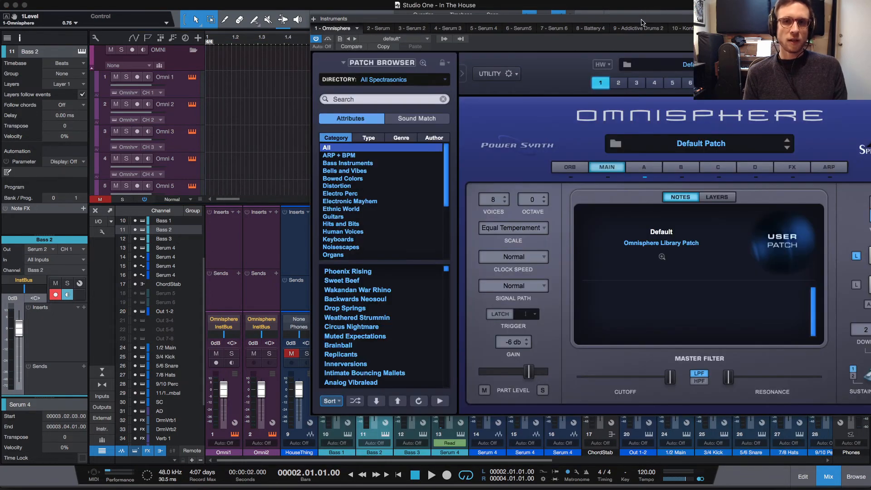
left_click_drag(644, 20, 446, 61)
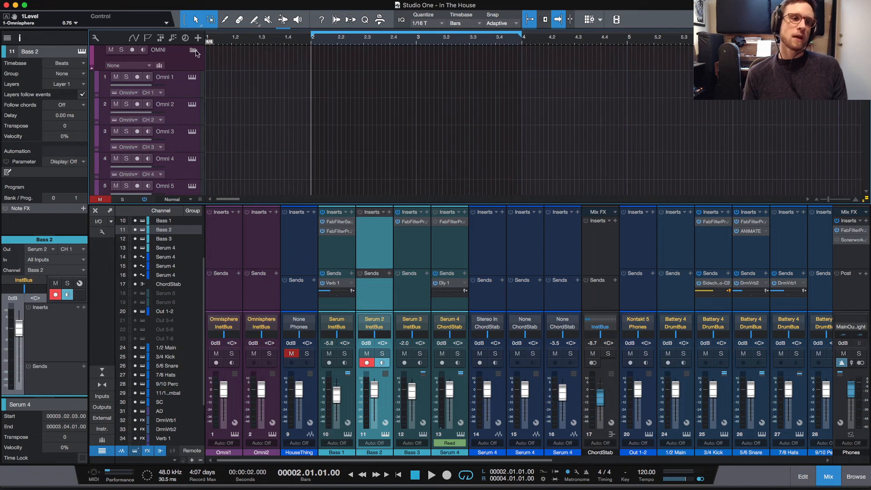
left_click(193, 50)
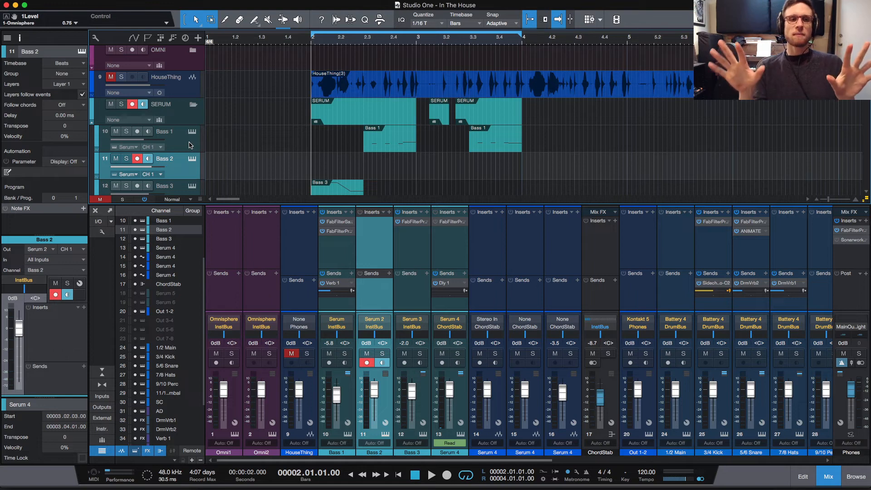
Open the Serum instruments of the Bass 2 and Bass 1 tracks and arrange their windows side by side
left_click(192, 159)
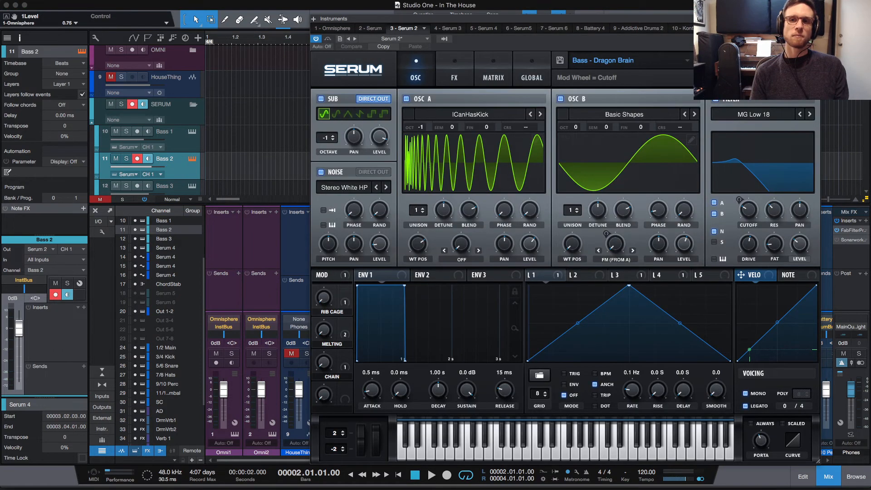
left_click_drag(345, 19, 401, 16)
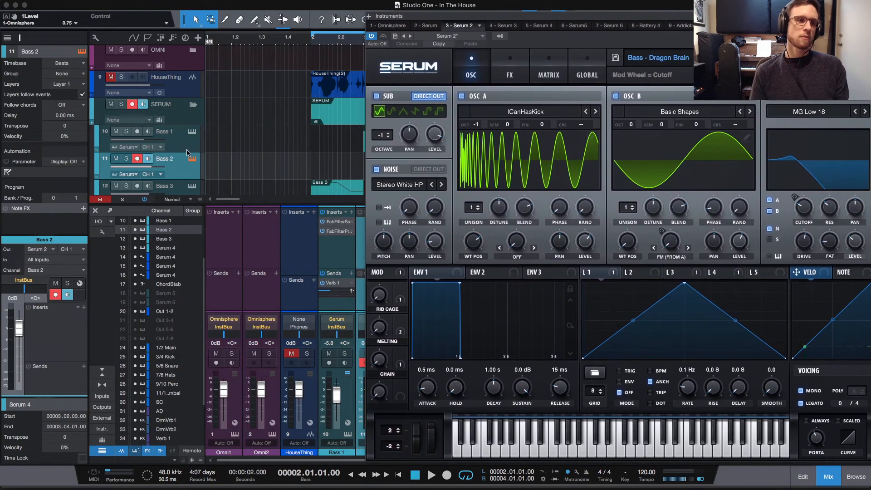
left_click(192, 133)
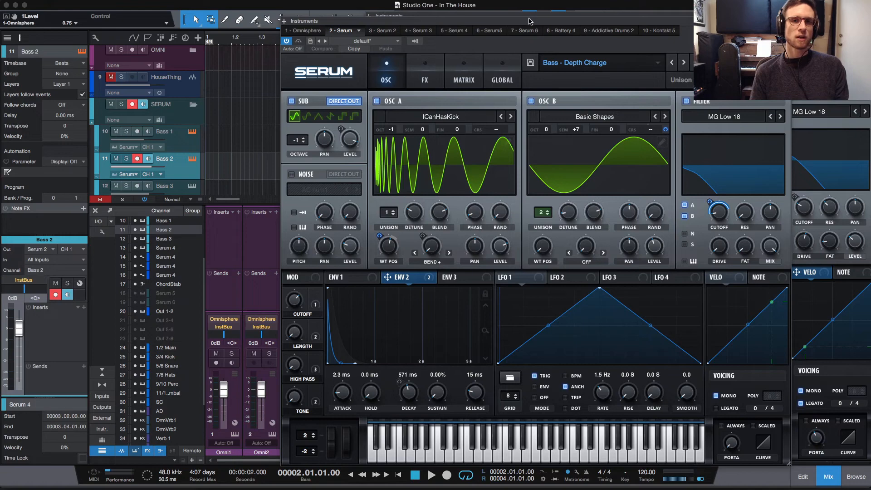
left_click_drag(530, 21, 255, 10)
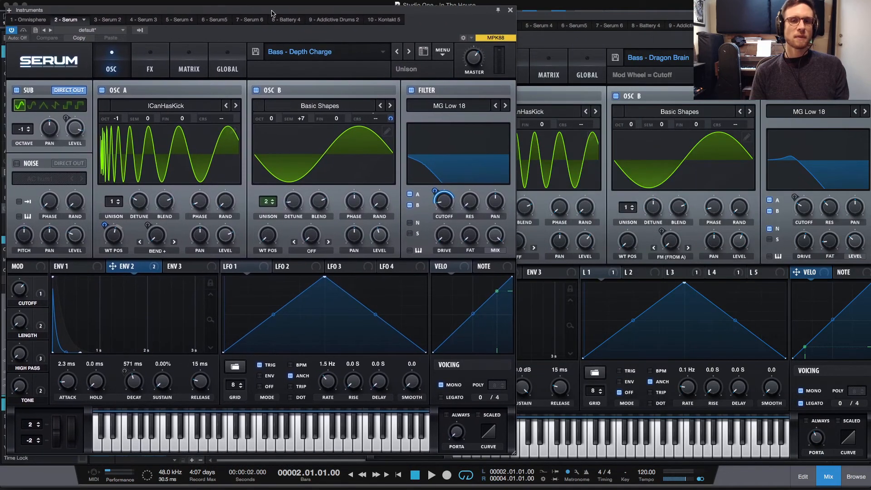
Compare the initialized Serum5 instance with the Bass 1 Depth Charge patch, and close both instrument windows
left_click(576, 24)
left_click(674, 80)
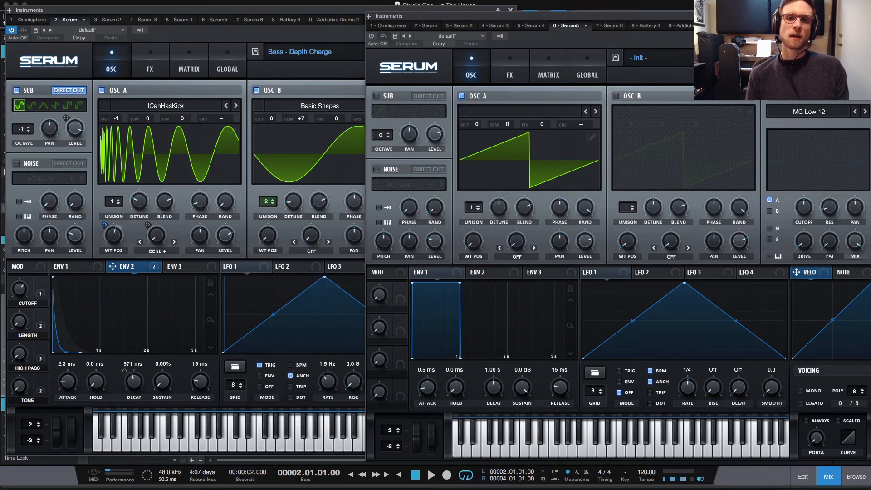
left_click(303, 69)
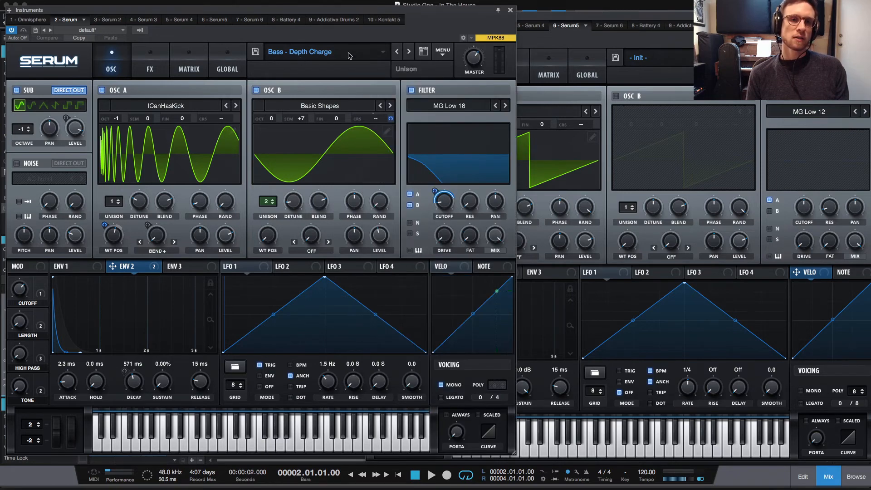
left_click(637, 42)
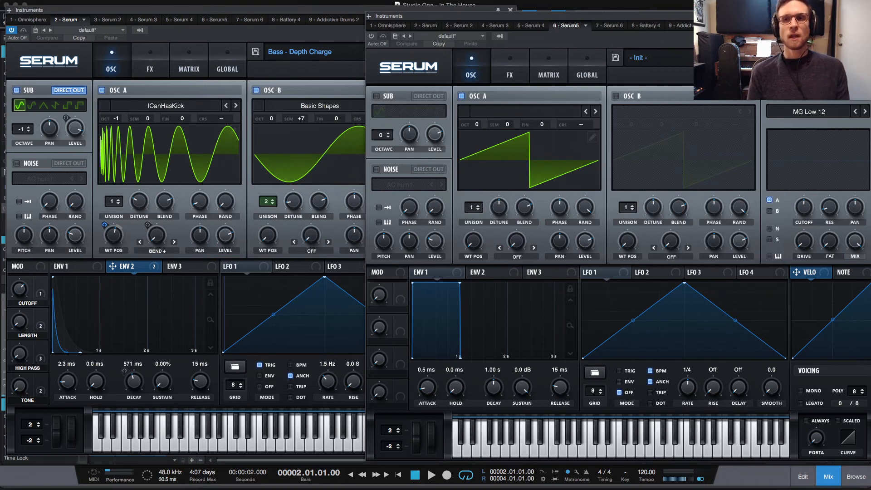
left_click(523, 27)
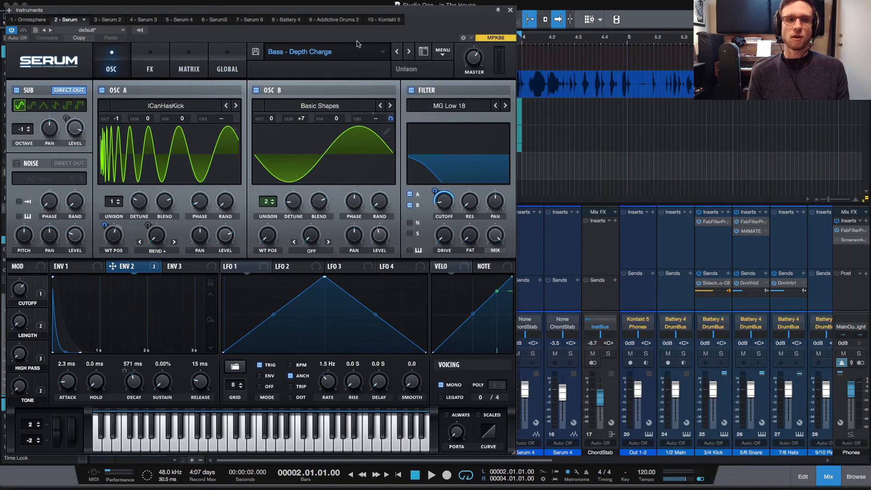
left_click_drag(455, 16, 559, 16)
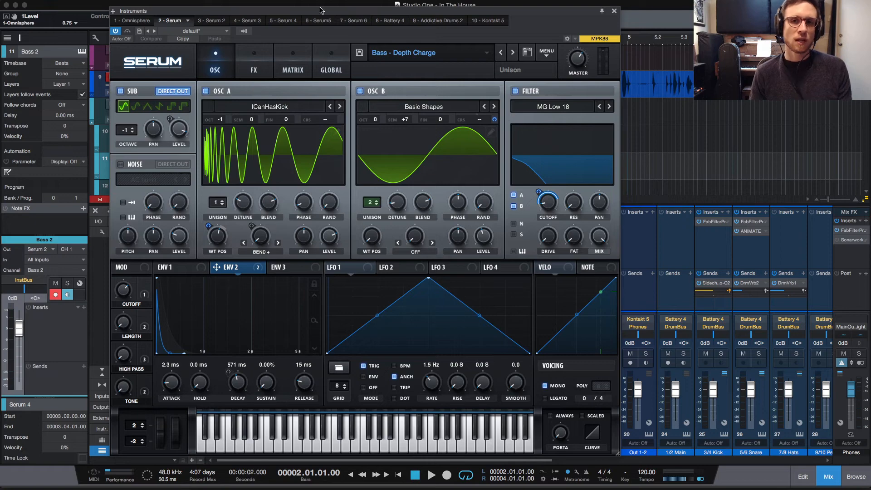
left_click(614, 10)
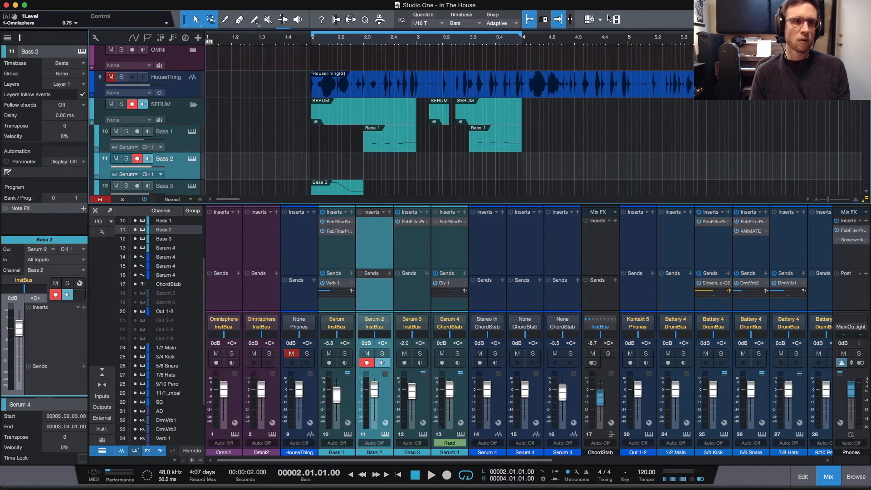
Reopen the Bass 2 track's Serum and load the Unison preset Bass - .Sophistikat
left_click(192, 159)
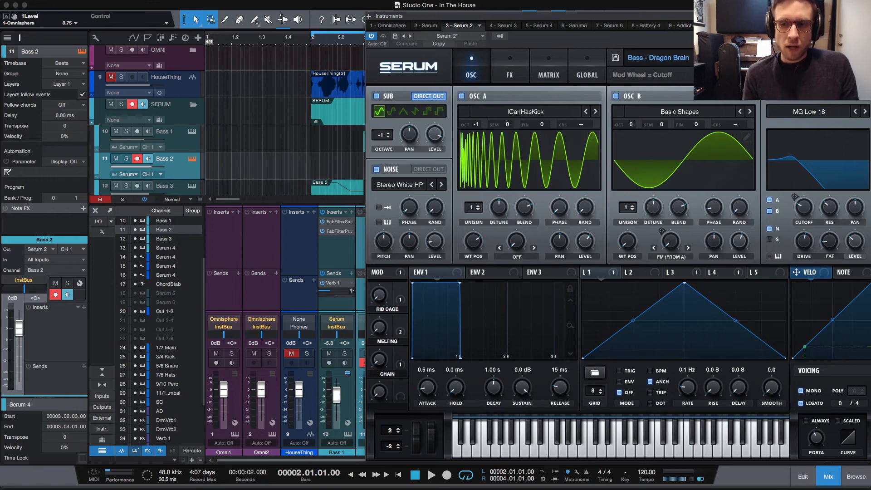
left_click(658, 57)
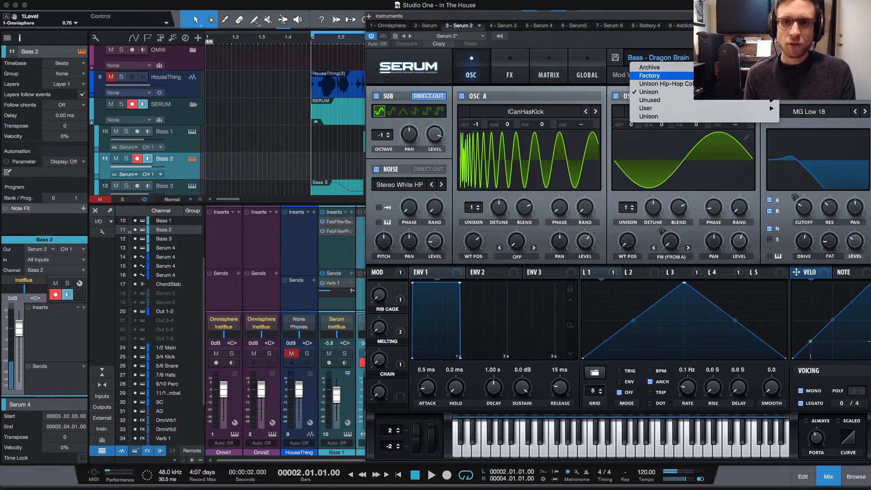
mouse_move(658, 91)
scroll(848, 192, "down", 5)
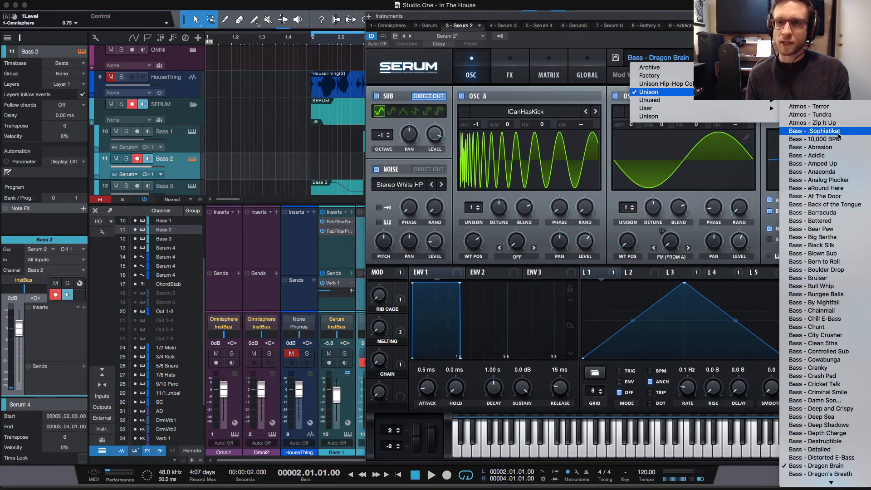
left_click(837, 132)
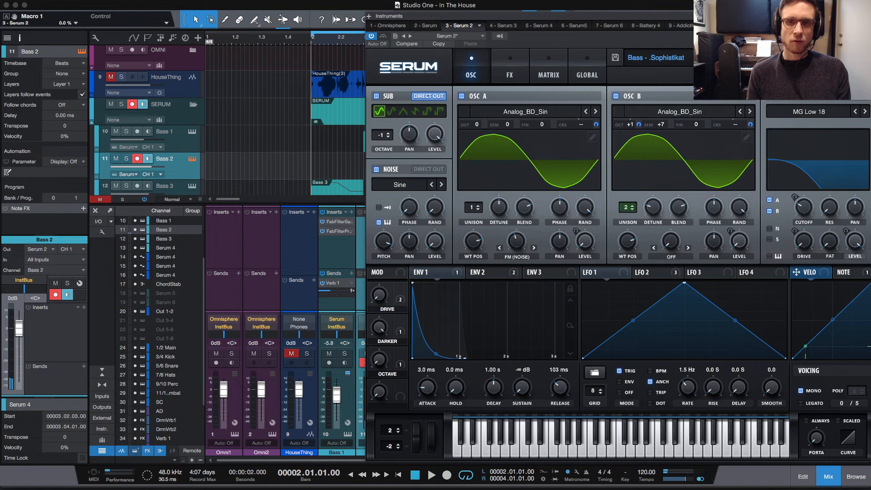
Copy the first Bass 1 clip onto the Bass 2 track and set the loop range from 2.3 to bar 3
key("F11")
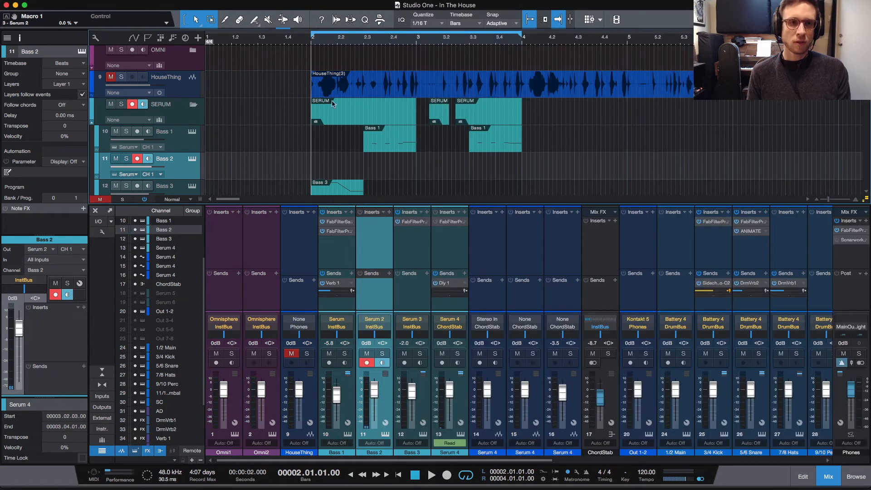
left_click_drag(393, 150, 395, 169)
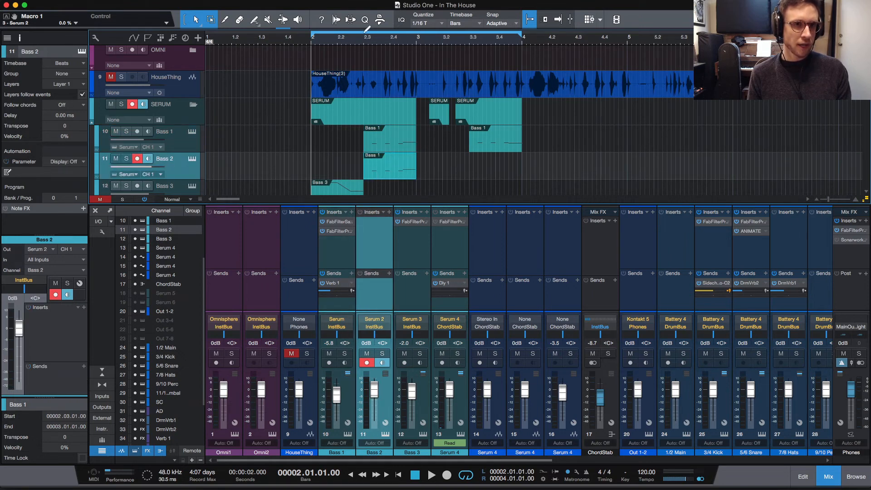
left_click_drag(365, 32, 417, 38)
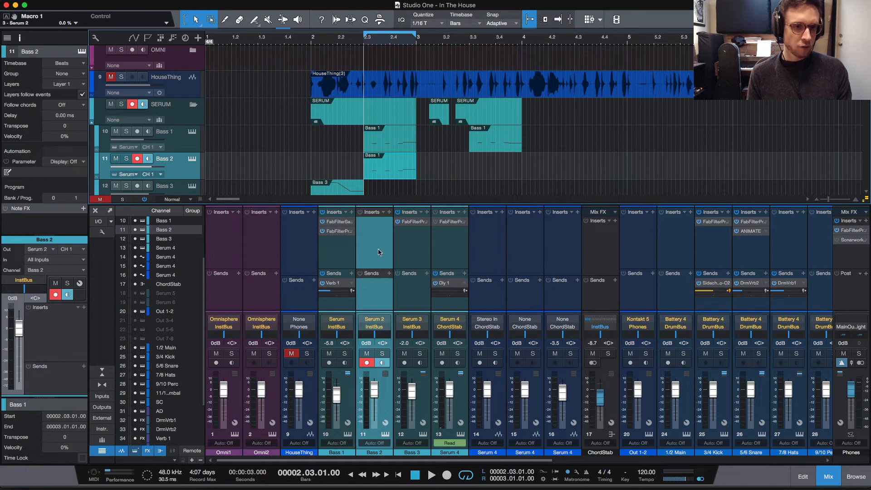
Insert FabFilter Pro-Q 3 on the Bass 2 channel and add a 24 dB/oct low cut at about 122 Hz
left_click(390, 213)
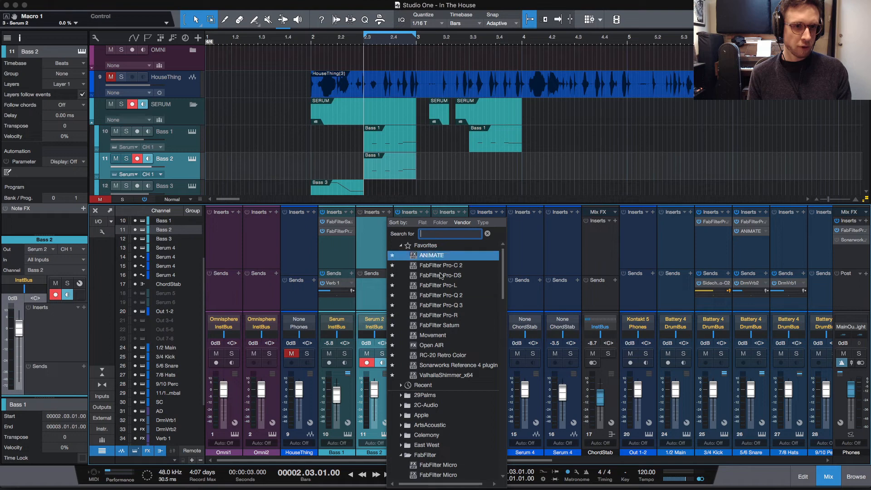
left_click(456, 305)
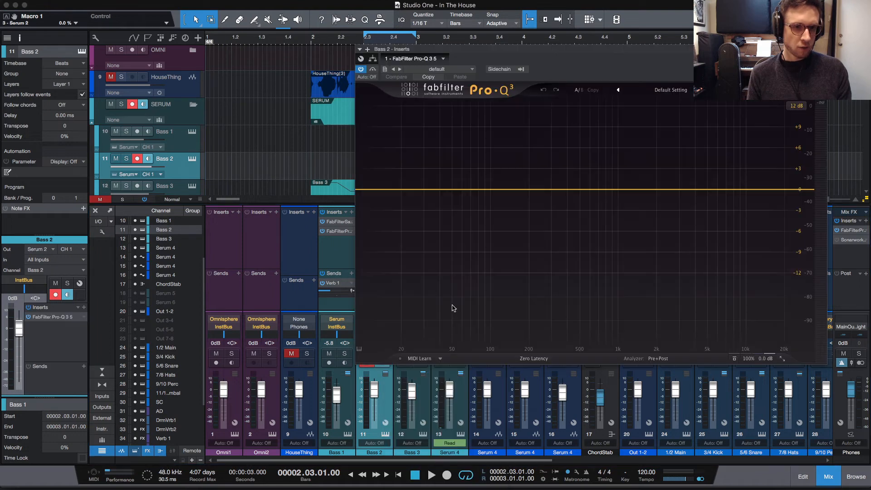
left_click(376, 191)
left_click_drag(375, 191, 502, 191)
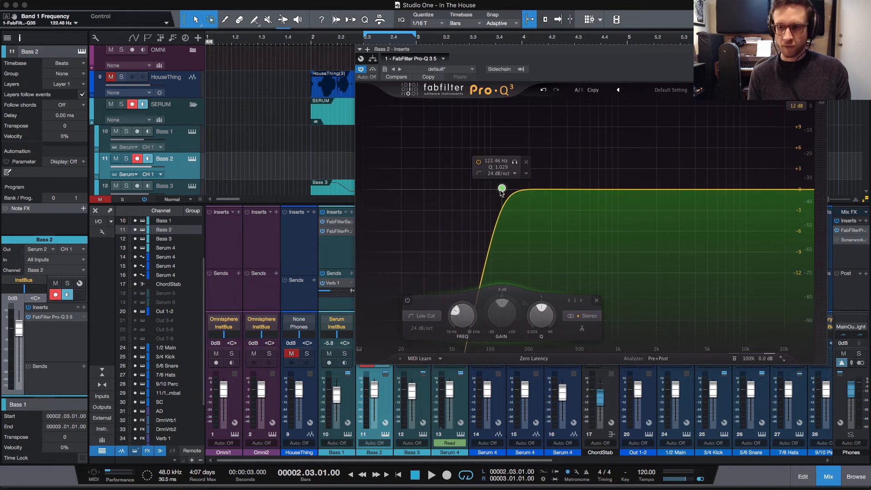
Solo Bass 2, play the loop and move the low cut to about 148 Hz with a Q of about 0.92
left_click(126, 162)
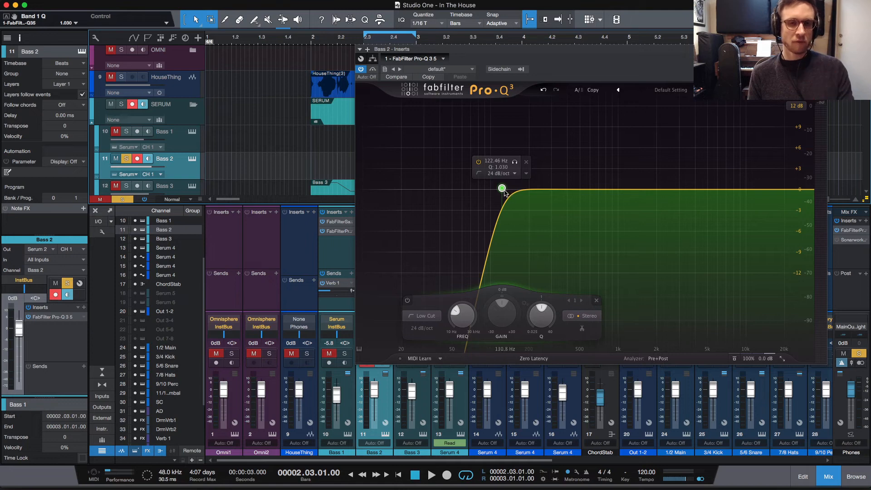
key("space")
left_click_drag(503, 190, 512, 195)
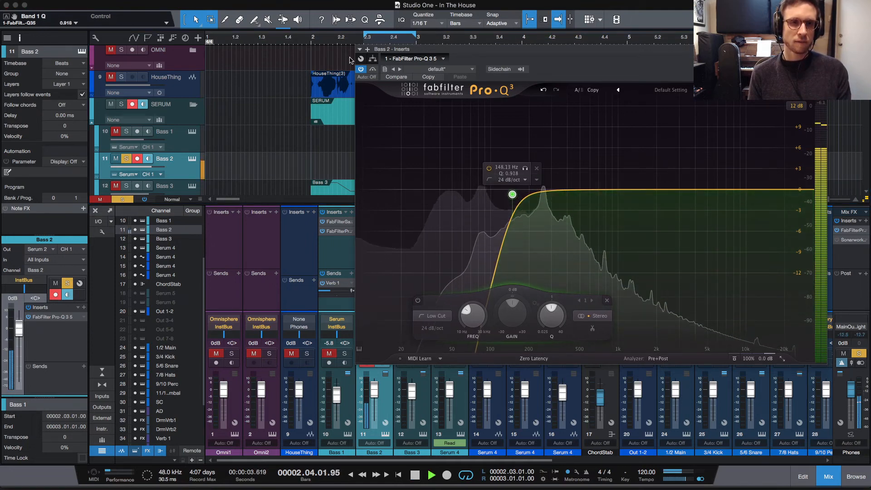
Compare Bass 2 with the EQ bypassed and active, listen with Bass 1 soloed too, and clear the solos and close the EQ
left_click(360, 69)
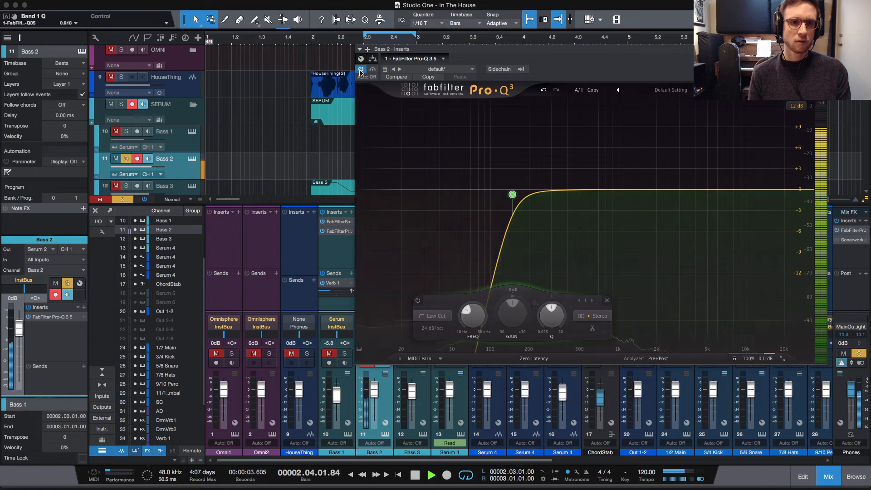
left_click(361, 69)
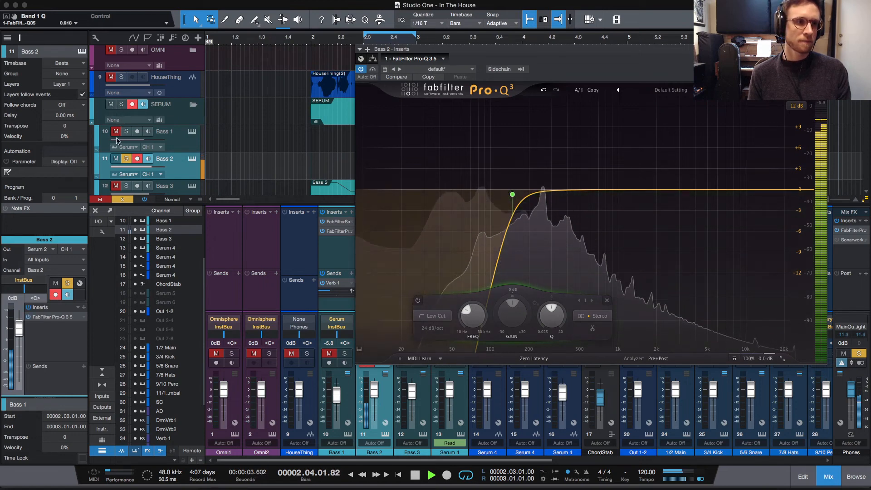
left_click(116, 132)
left_click(125, 132)
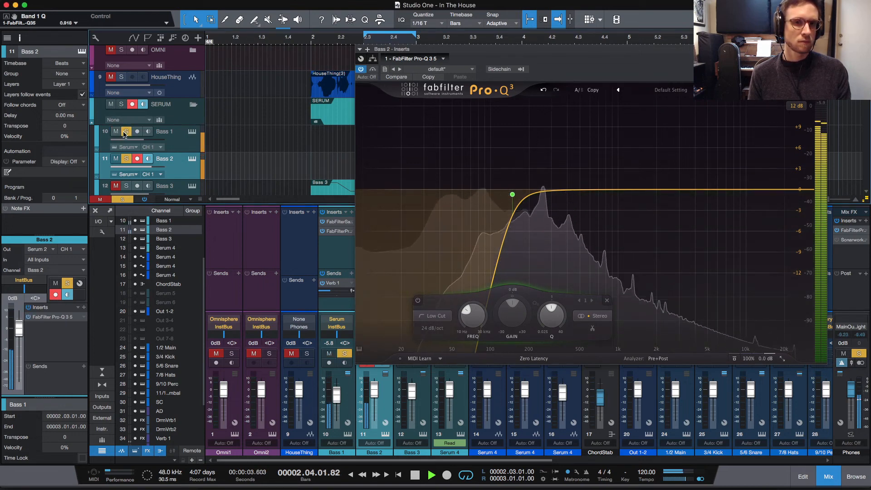
key("space")
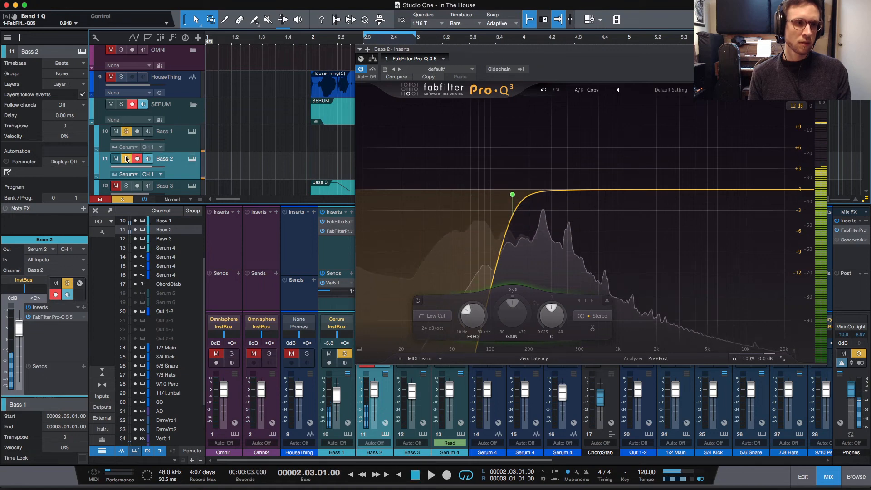
left_click(127, 158)
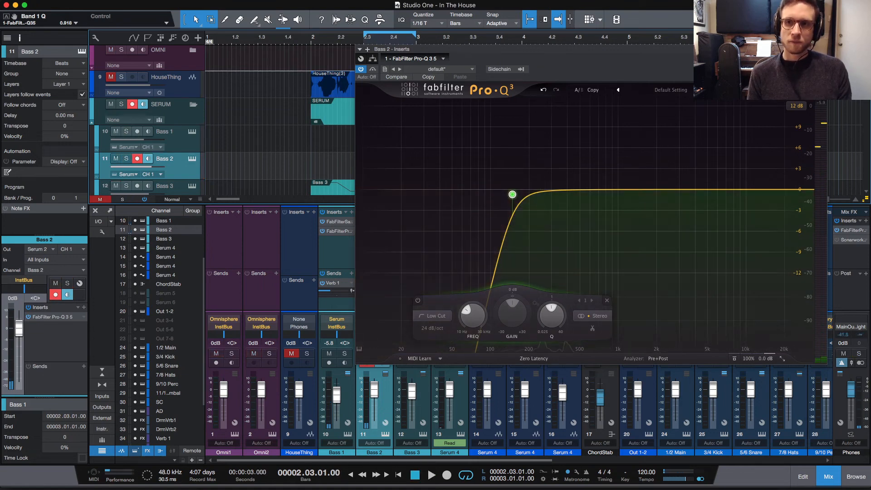
key("super+w")
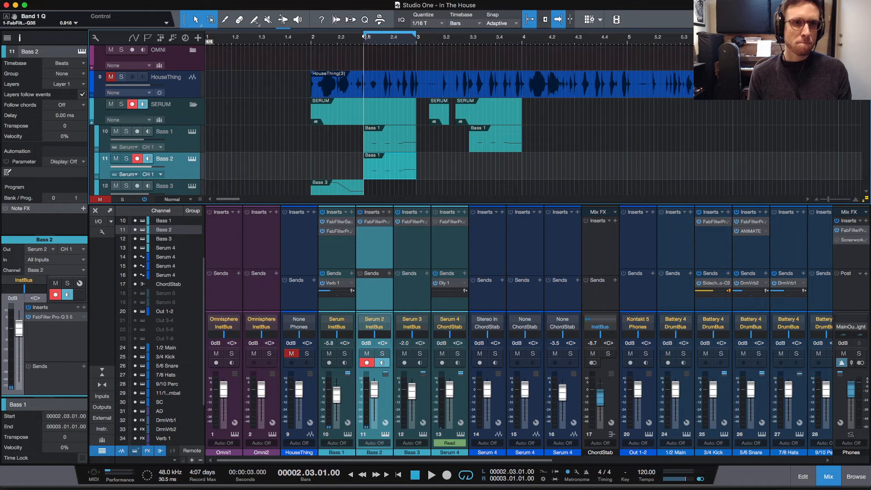
Extend the loop range to start at bar 2 and lower the Bass 2 fader to -6.3 dB during playback
left_click_drag(348, 41, 312, 41)
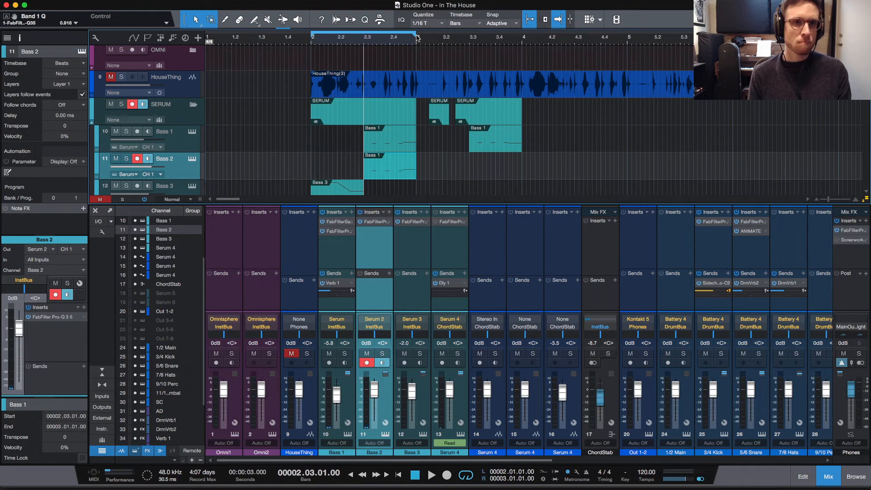
key("space")
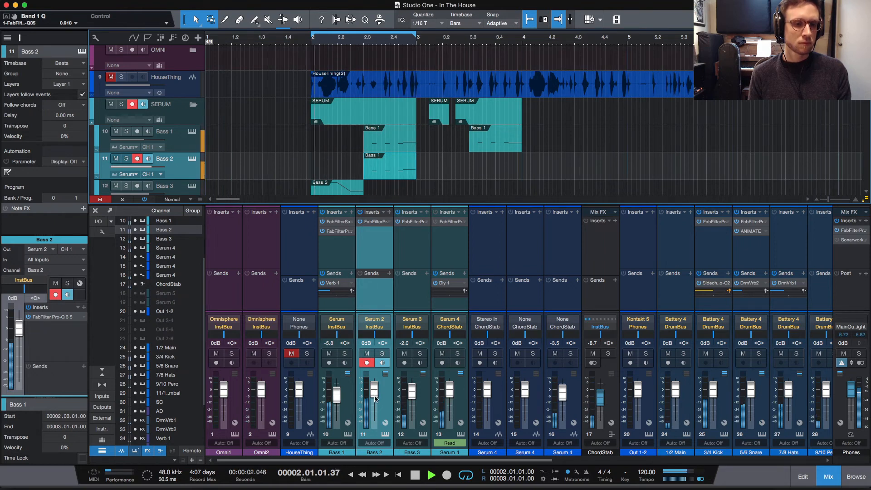
left_click_drag(375, 389, 373, 400)
scroll(373, 399, "up", 2)
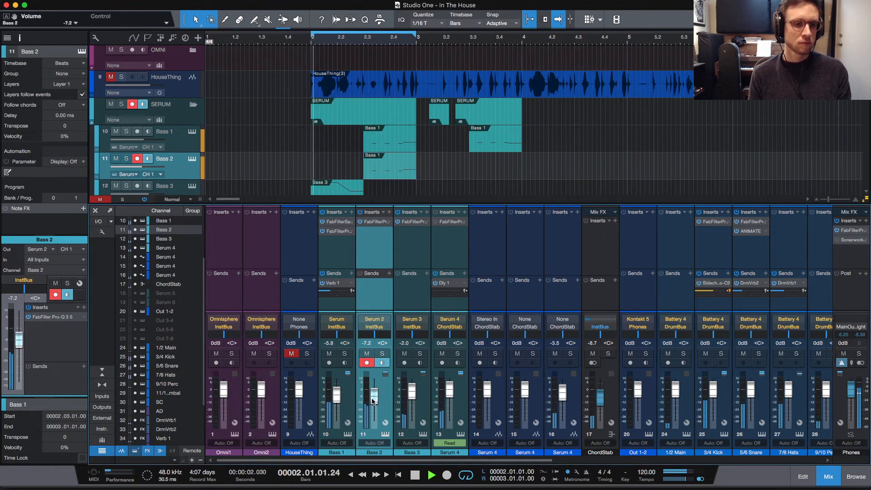
scroll(373, 399, "up", 1)
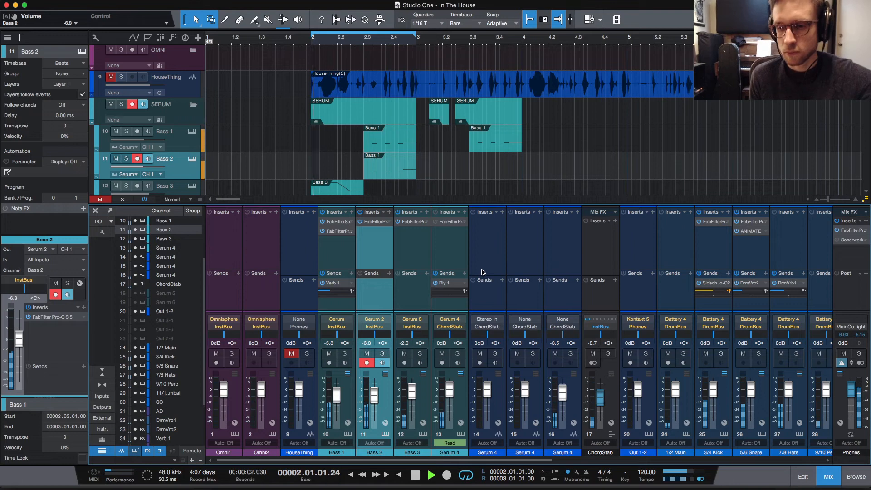
key("space")
Check the Bass 2 EQ curve again, and reopen the track's Serum instrument with its preset selector in view
left_click(375, 222)
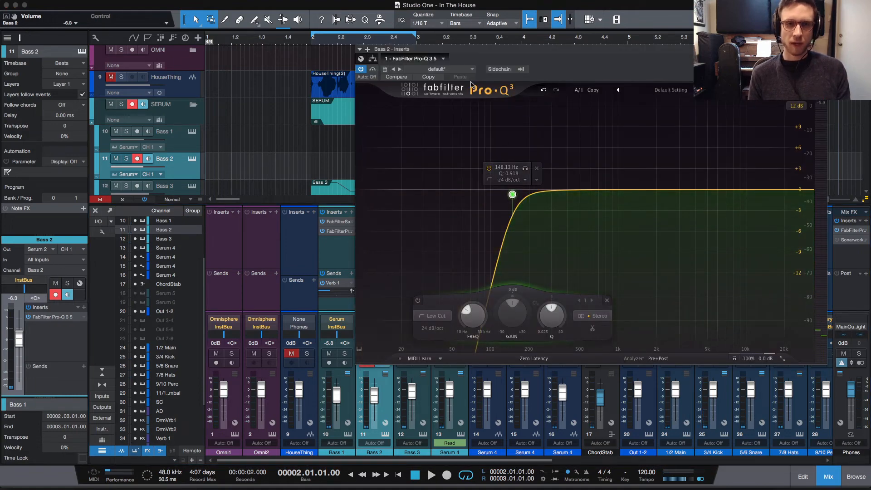
left_click(355, 237)
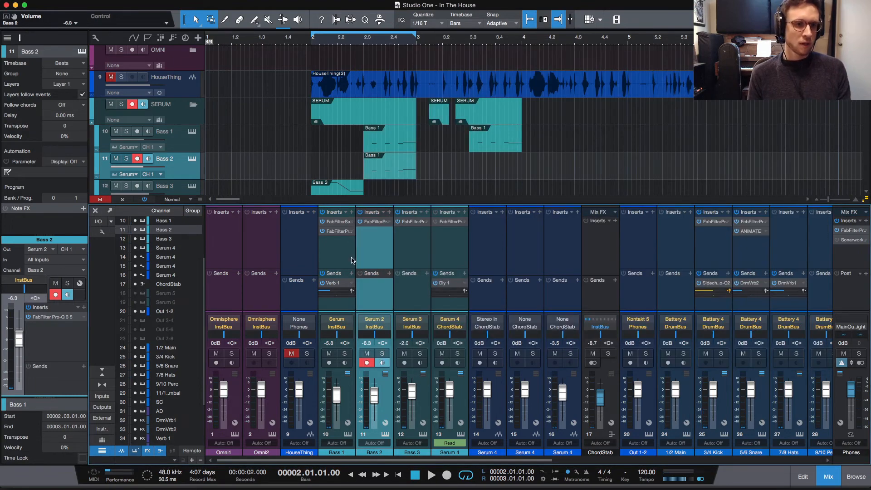
left_click(385, 435)
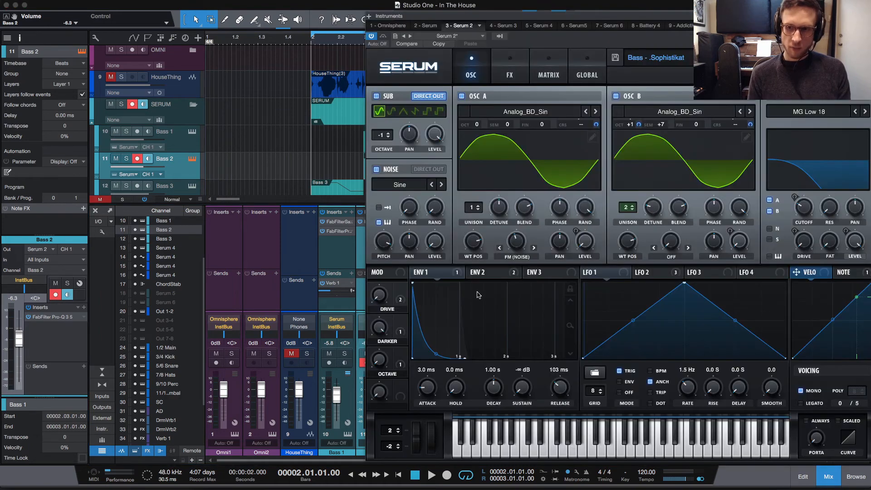
left_click_drag(740, 19, 651, 15)
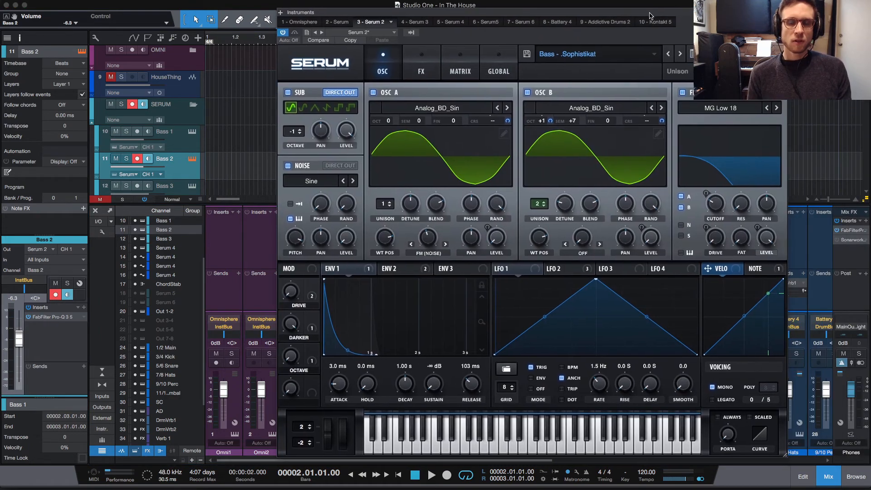
Audition the Serum presets Bass - 10,000 BPM, Abrasion and Acidic for Bass 2, playing the loop for the last two
left_click(679, 55)
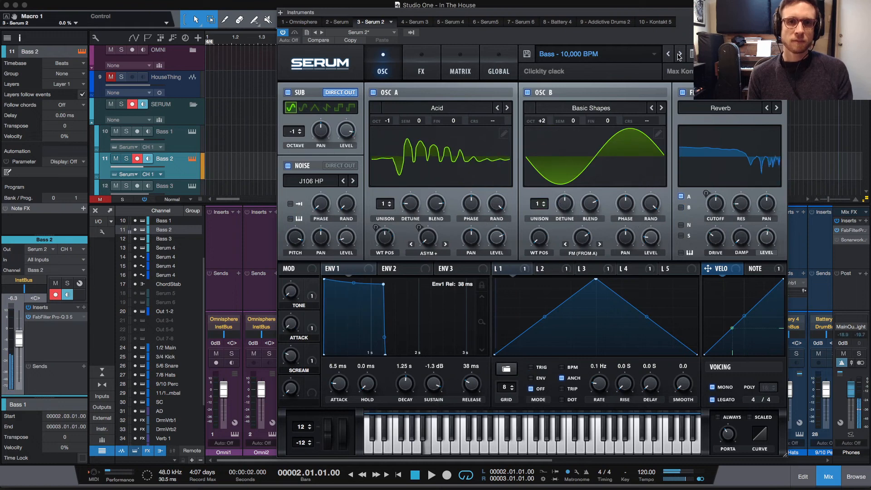
left_click(680, 55)
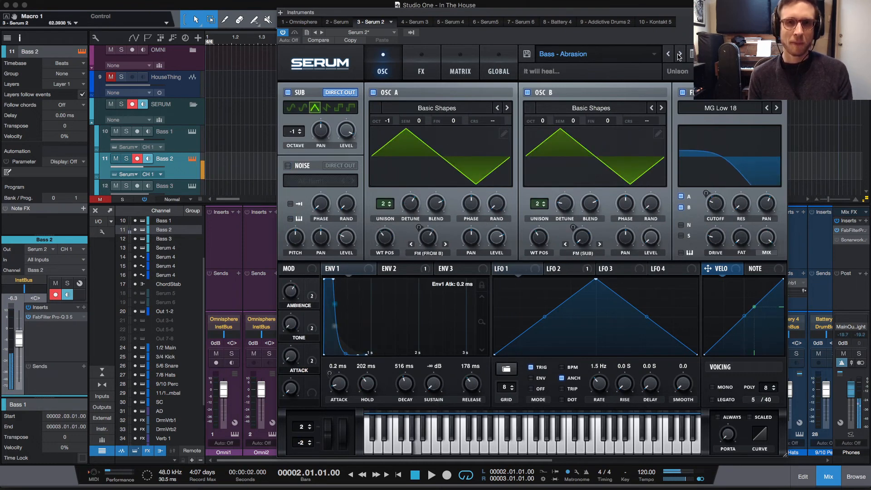
key("space")
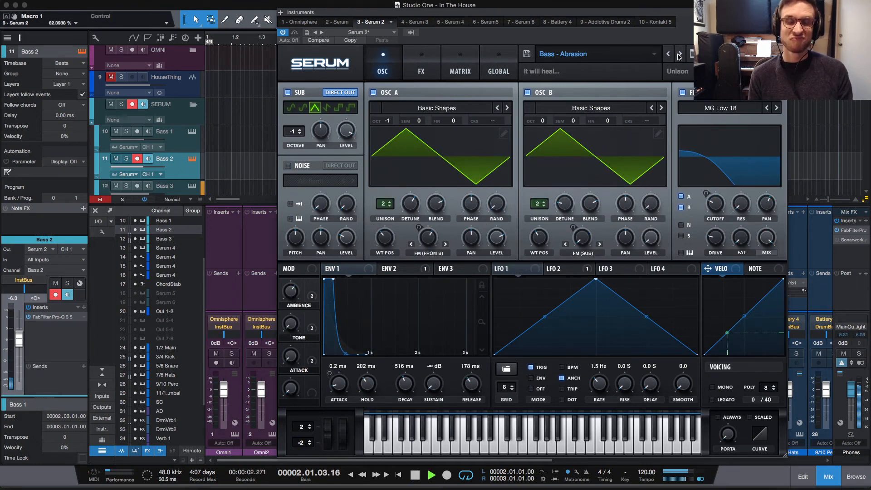
key("space")
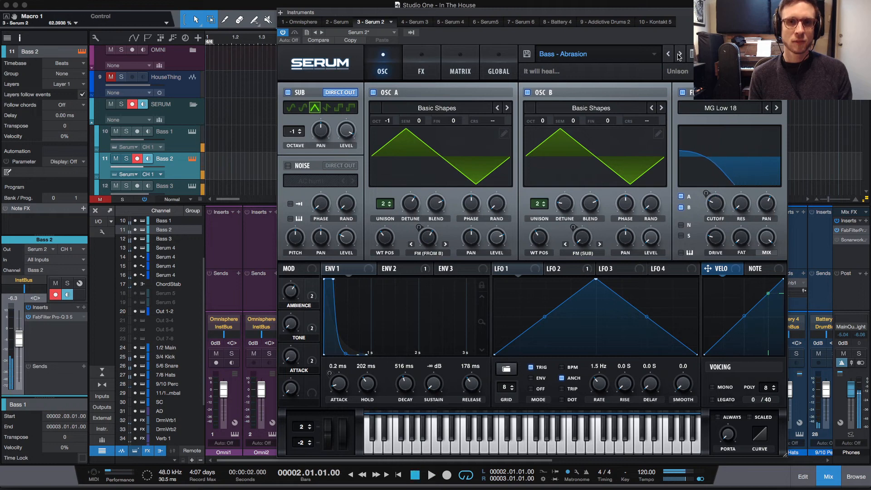
left_click(680, 55)
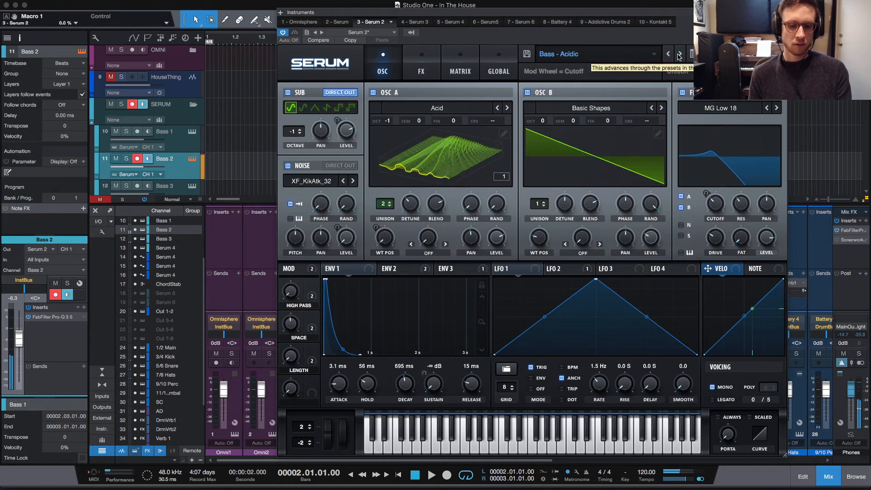
key("space")
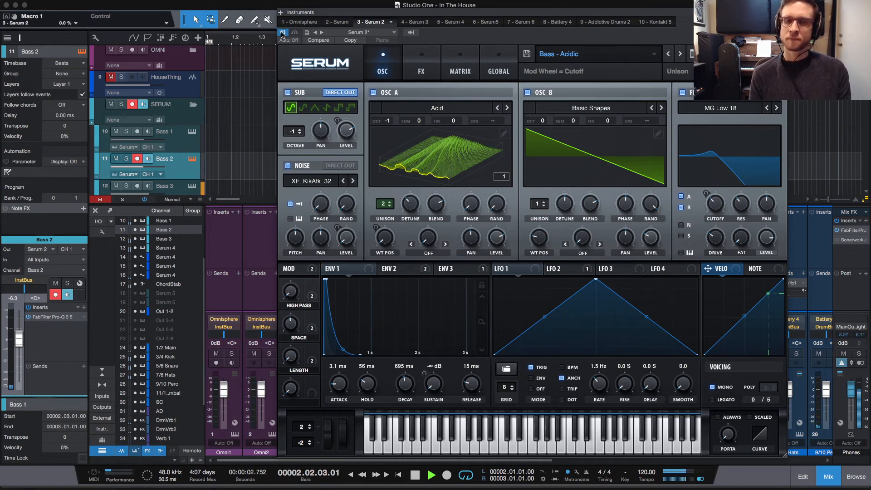
key("space")
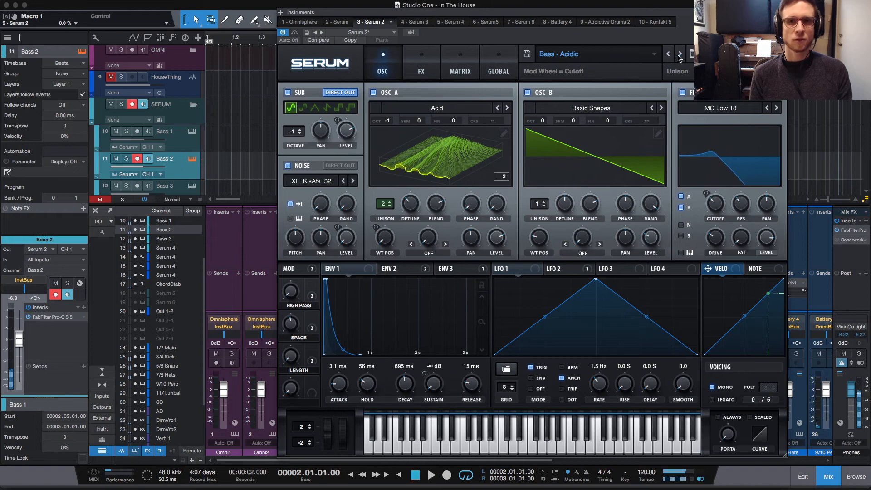
Audition further Serum bass presets, including Anaconda and Analog Plucker, and play the loop with Bass - aRound Here
left_click(680, 54)
left_click(680, 54)
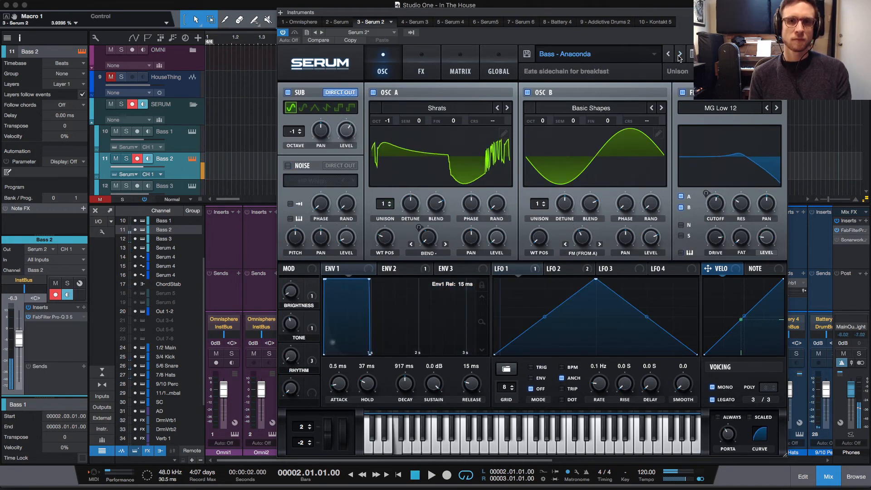
left_click(680, 54)
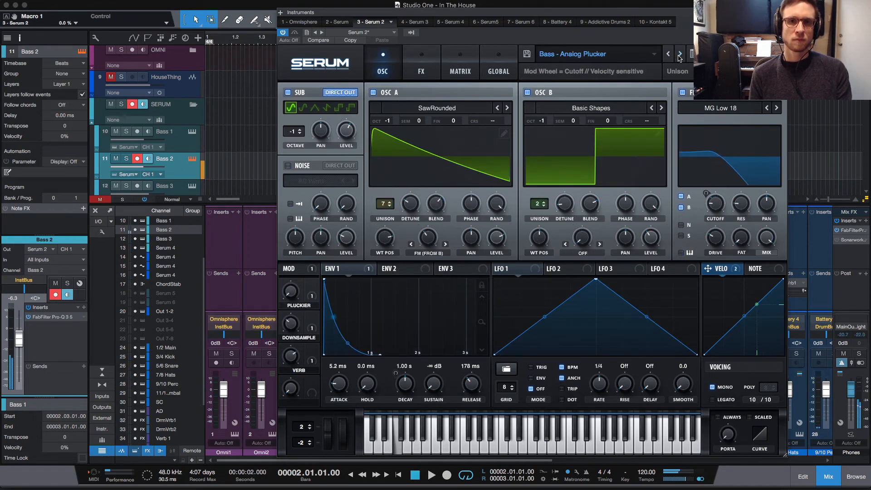
left_click(680, 54)
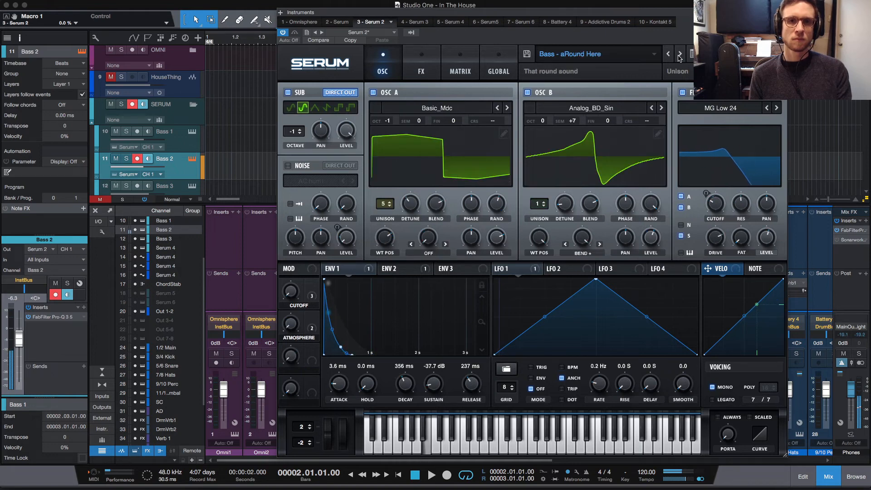
key("space")
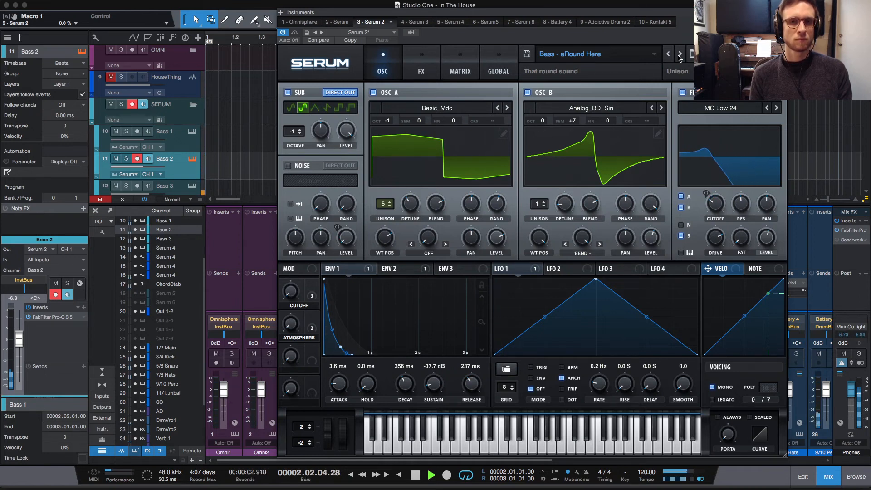
key("space")
Advance past the preset Bass - At The Door and load Bass - Back of the Tongue in Bass 2's Serum
left_click(680, 55)
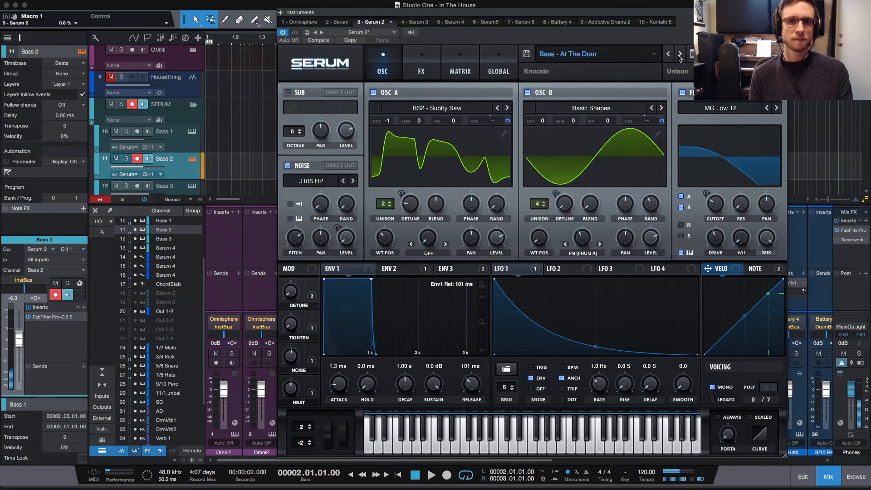
left_click(680, 55)
left_click(680, 55)
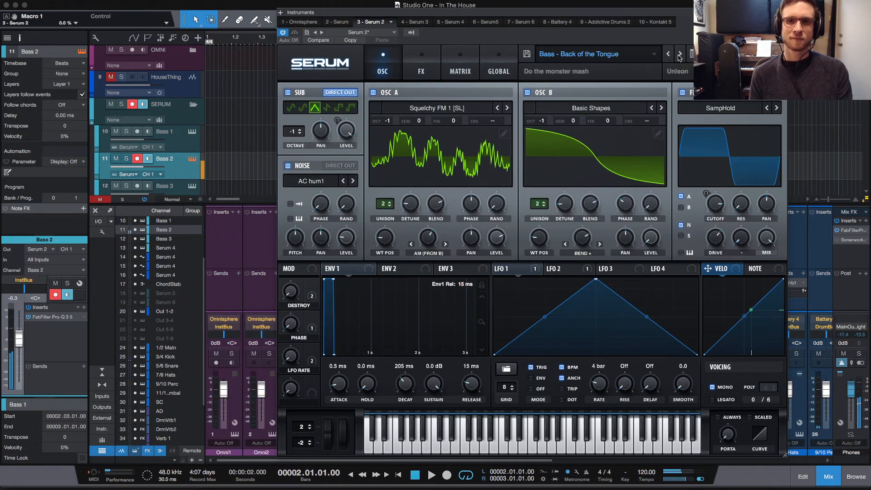
Audition the Serum presets Bass - Battered, Bear Paw and Big Bertha for Bass 2, playing the loop with Big Bertha
left_click(680, 55)
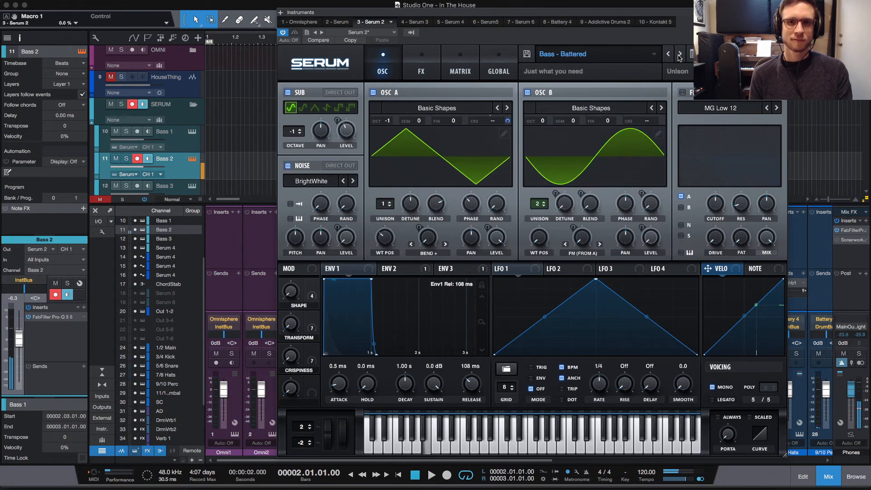
left_click(679, 54)
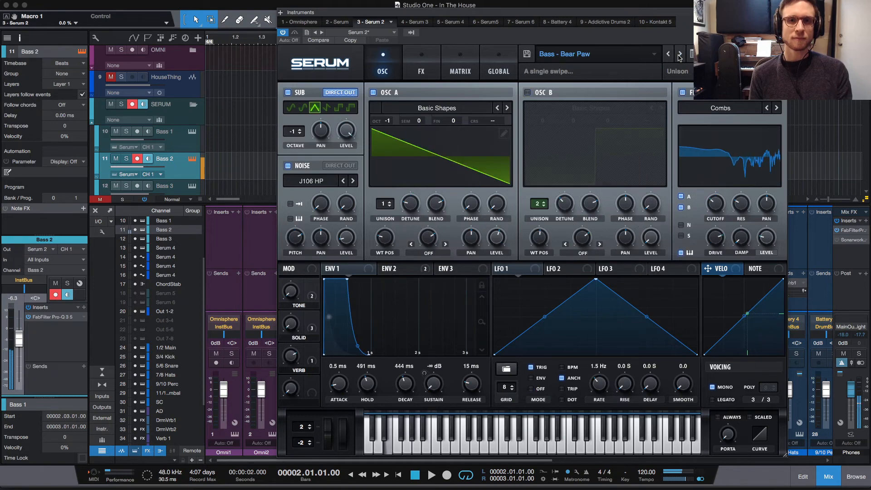
left_click(679, 55)
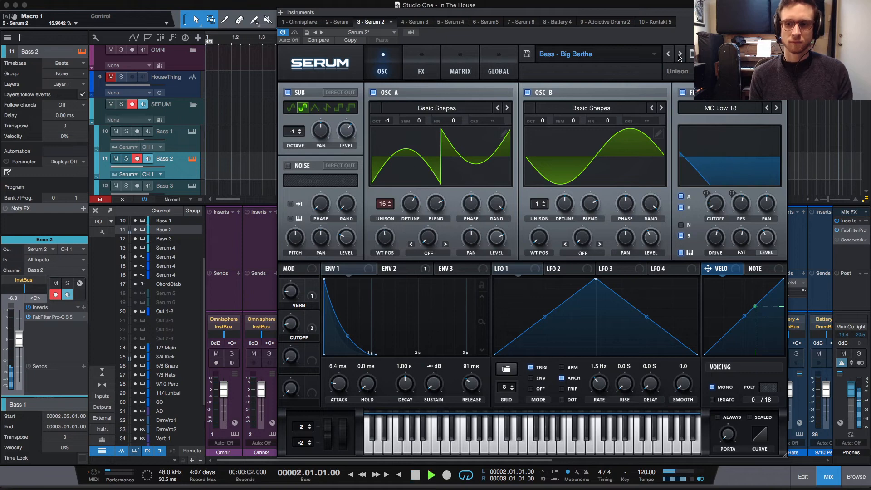
key("space")
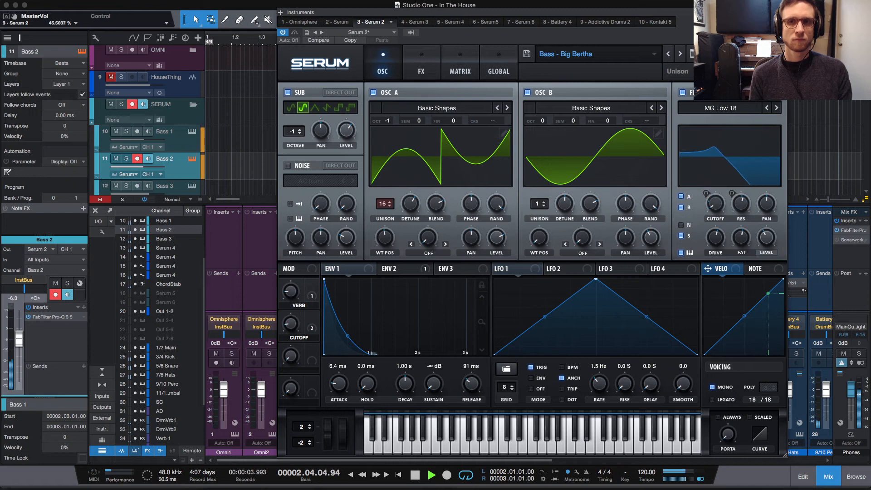
key("space")
Audition the Serum presets Bass - Black Silk, Blown Sub, Born to Roll, Boulder Drop and Bruiser on Bass 2
left_click(681, 55)
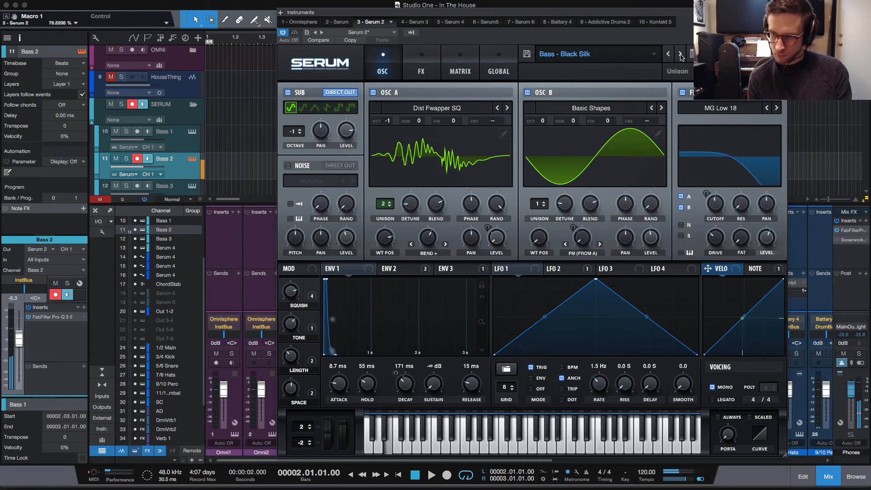
left_click(682, 56)
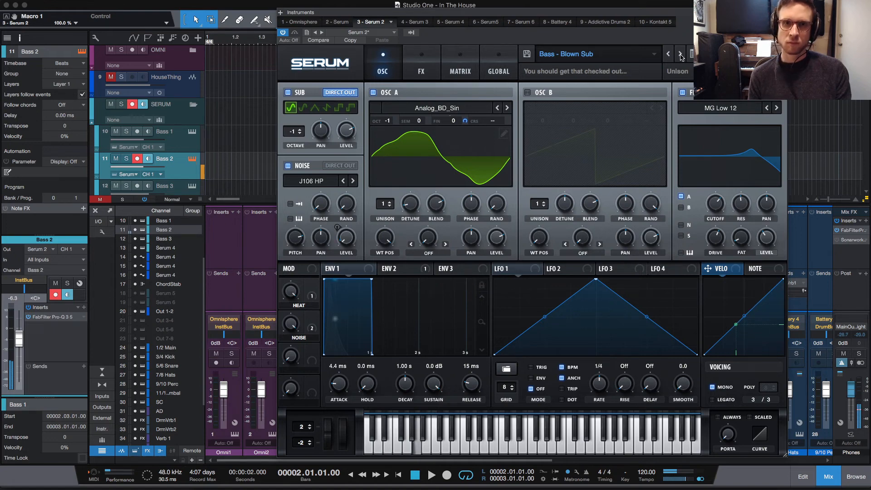
left_click(681, 55)
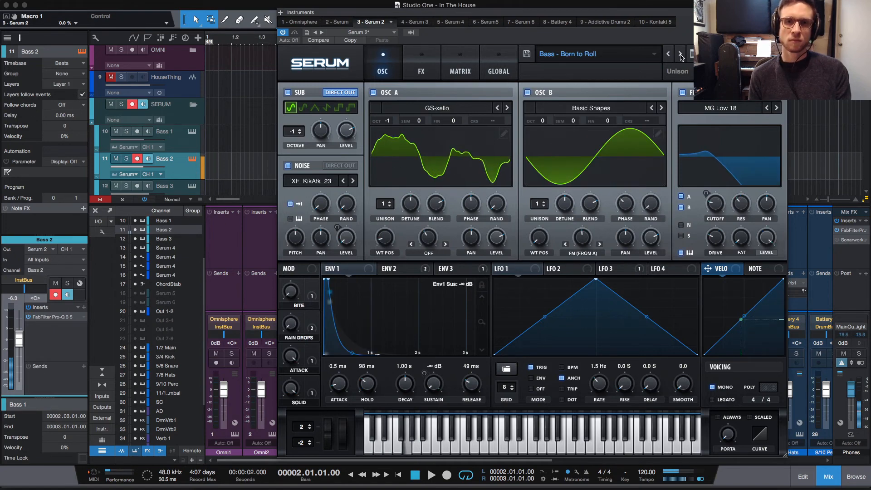
left_click(682, 55)
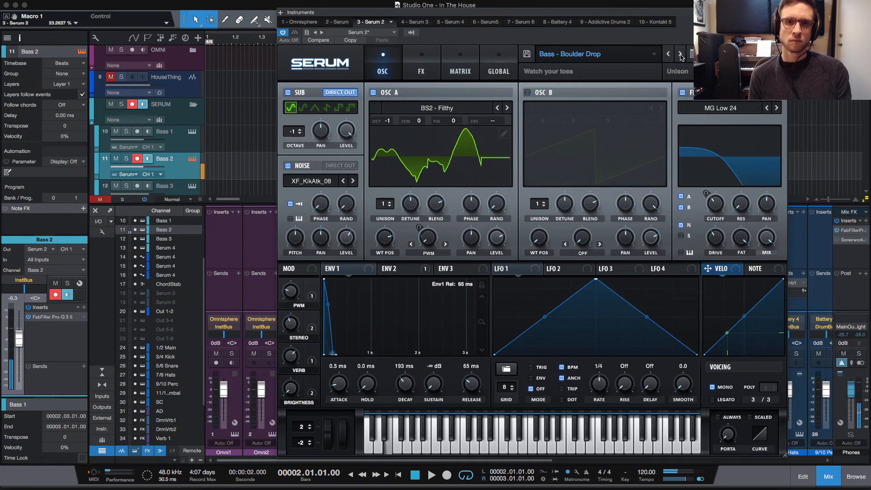
left_click(681, 55)
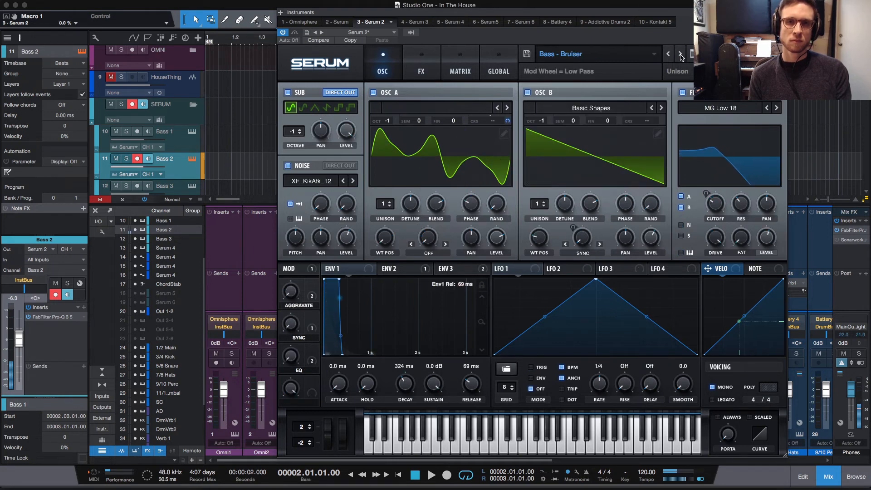
Load the preset Bass - Bull Whip in Bass 2's Serum and play the loop with it
left_click(681, 55)
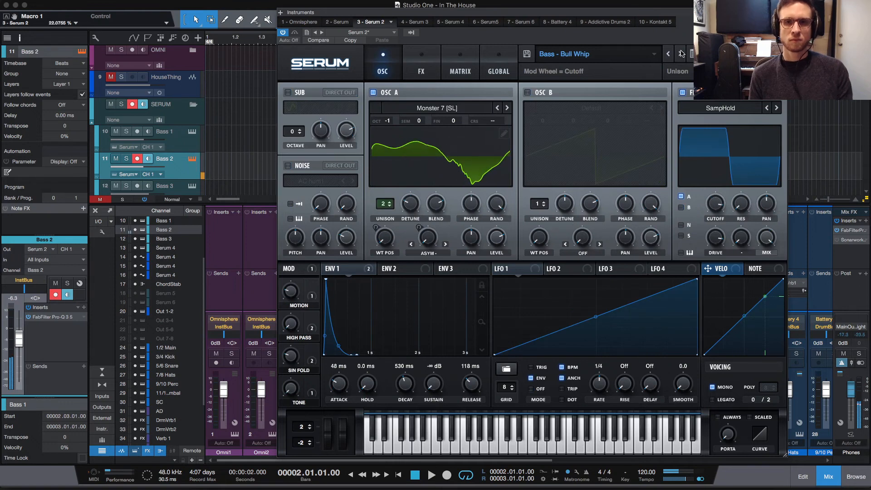
key("space")
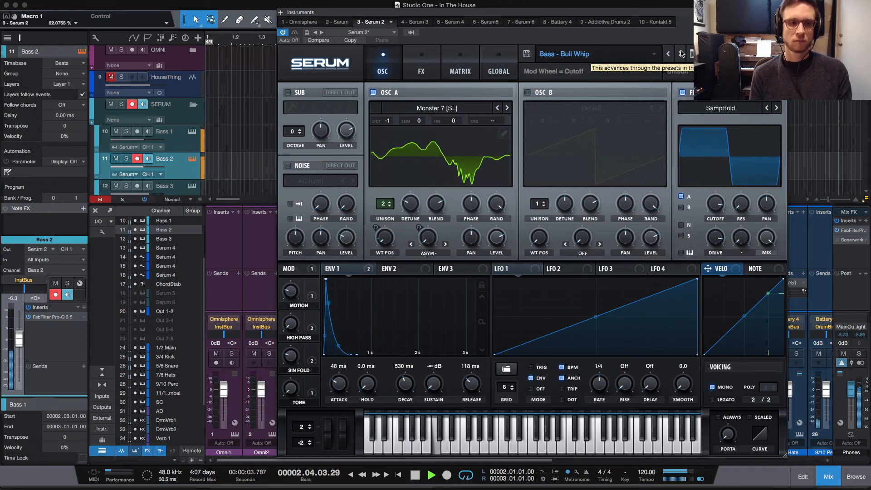
key("space")
Audition the presets Bass - Bungee Balls and Bass - By Nightfall, playing the loop with By Nightfall
left_click(681, 54)
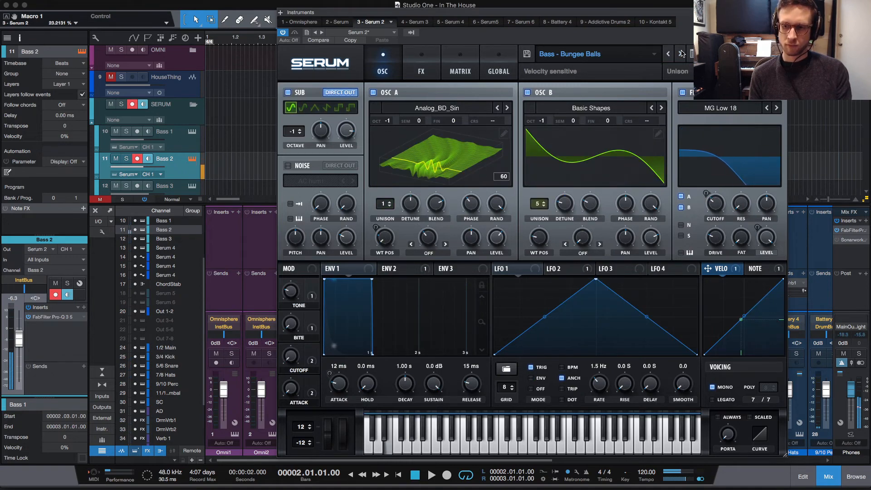
left_click(681, 54)
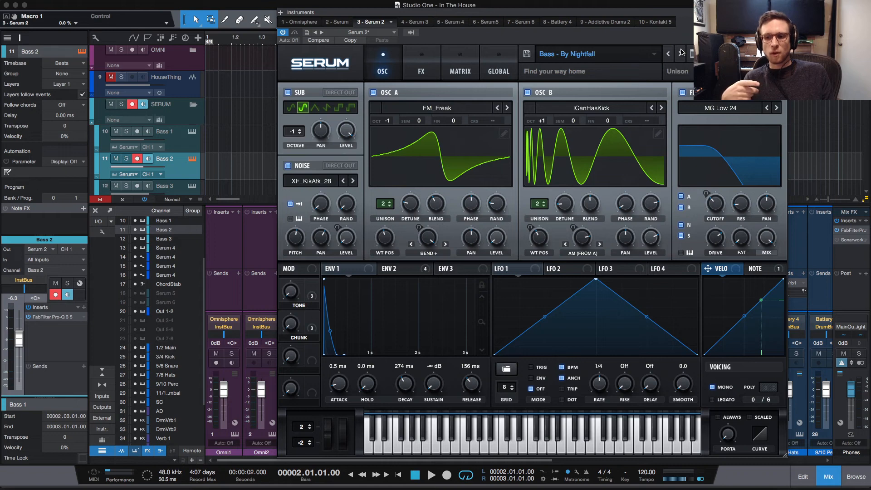
key("space")
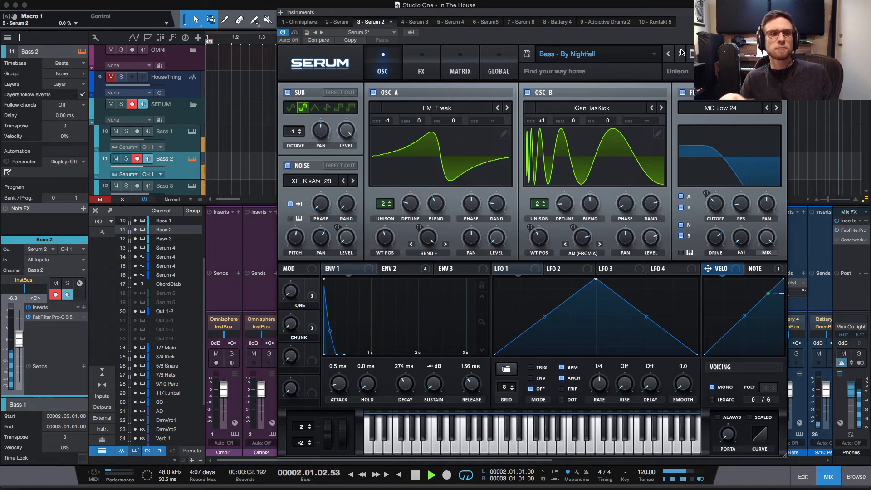
key("space")
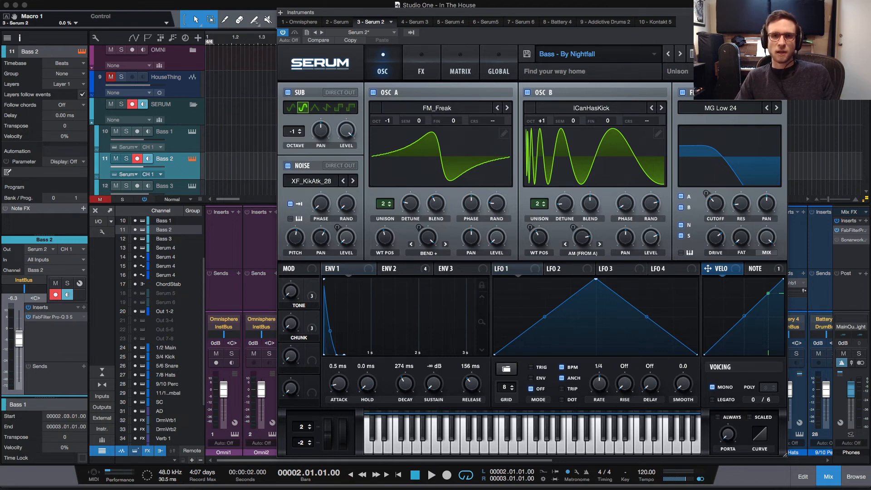
Uncover the arrangement, listen to the HouseThing audio track soloed, and restore its muted, unsoloed state with looping on
left_click_drag(722, 9, 710, 233)
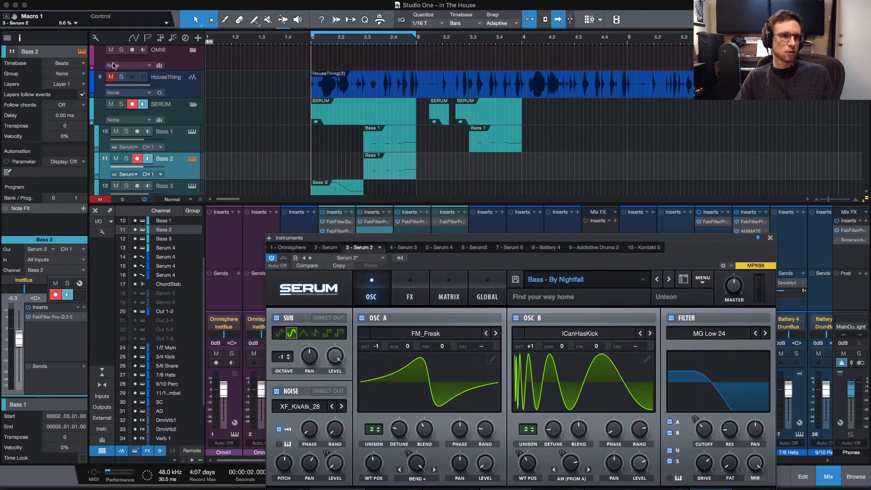
left_click(121, 77)
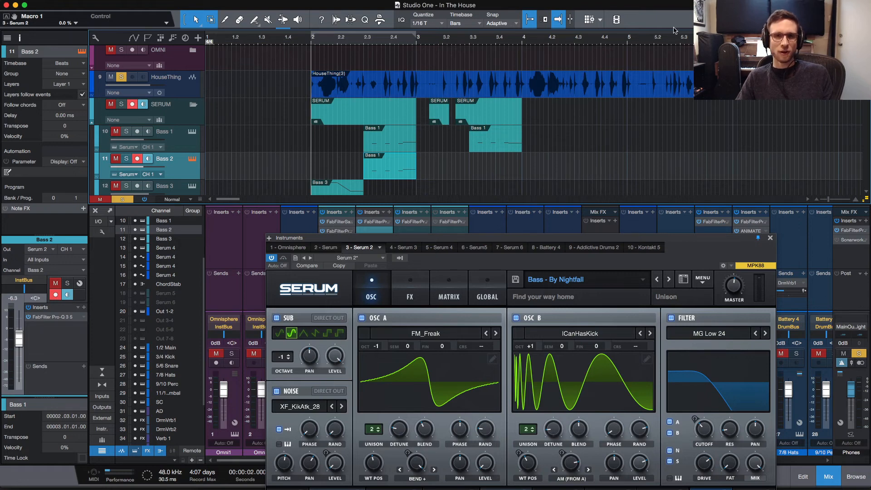
key("space")
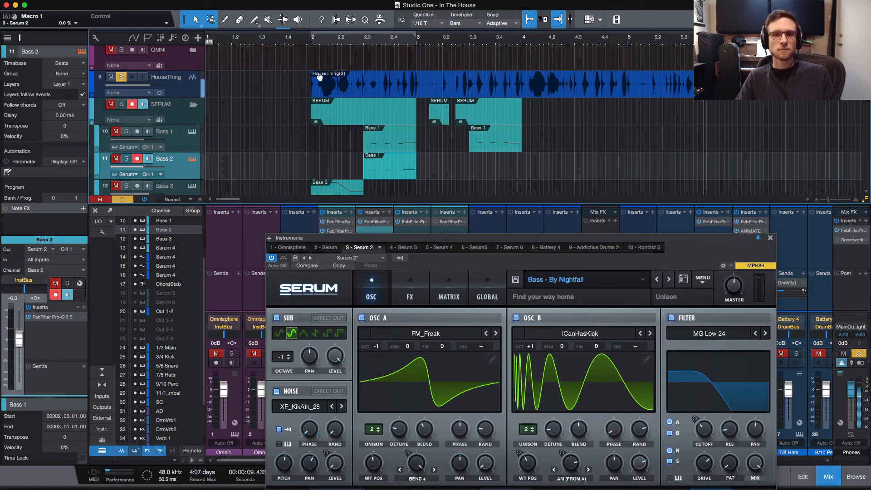
key("space")
left_click(111, 76)
left_click(121, 77)
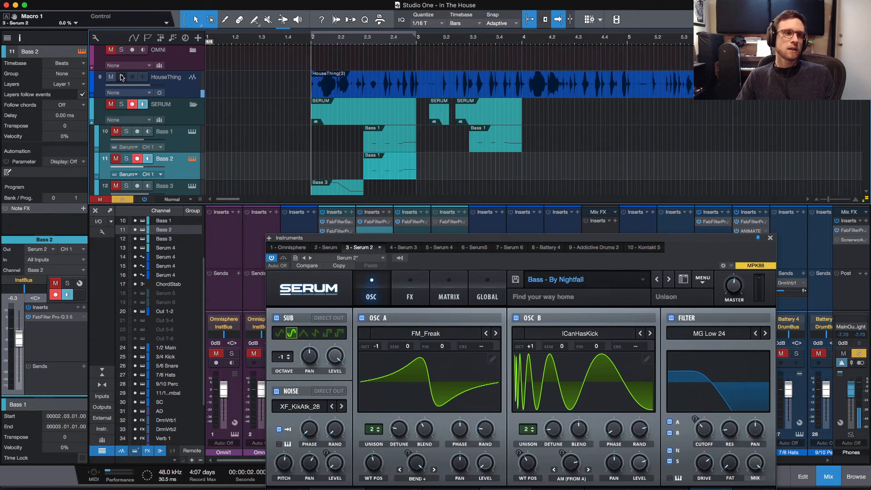
double_click(370, 38)
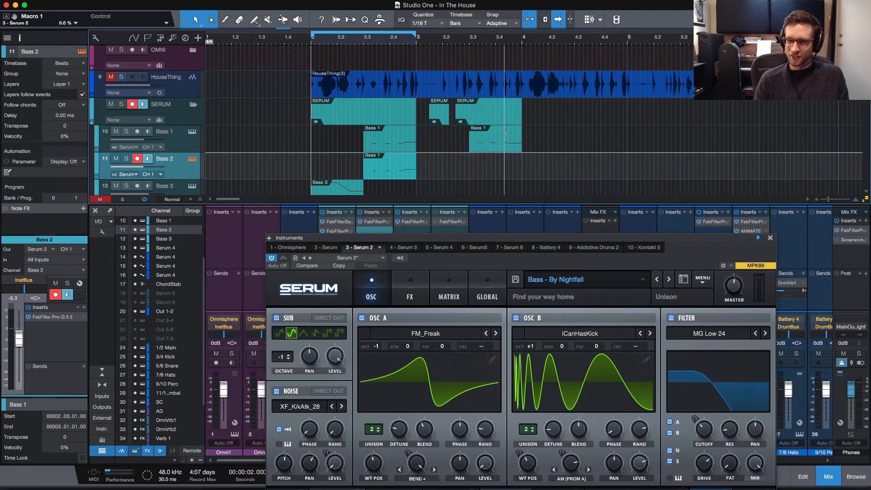
Move the Serum window back up so its preset controls are fully in view, and replay the loop with Bass - By Nightfall
left_click_drag(609, 238, 601, 41)
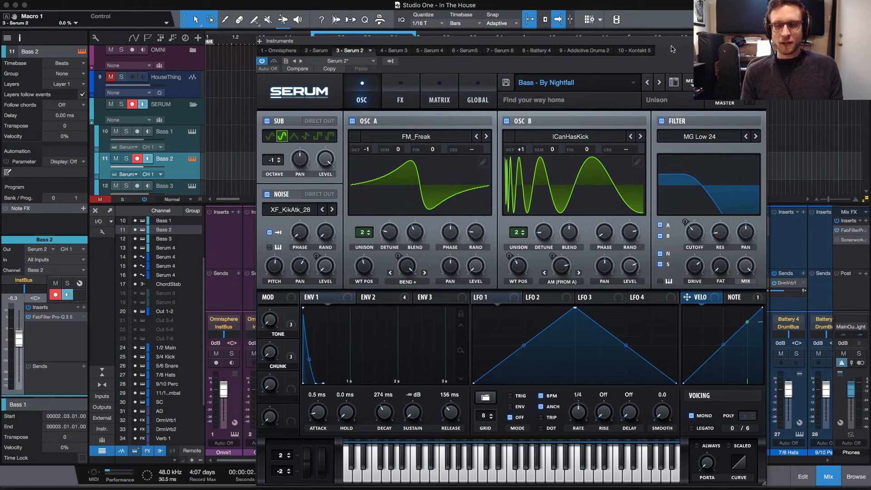
left_click_drag(675, 42, 665, 16)
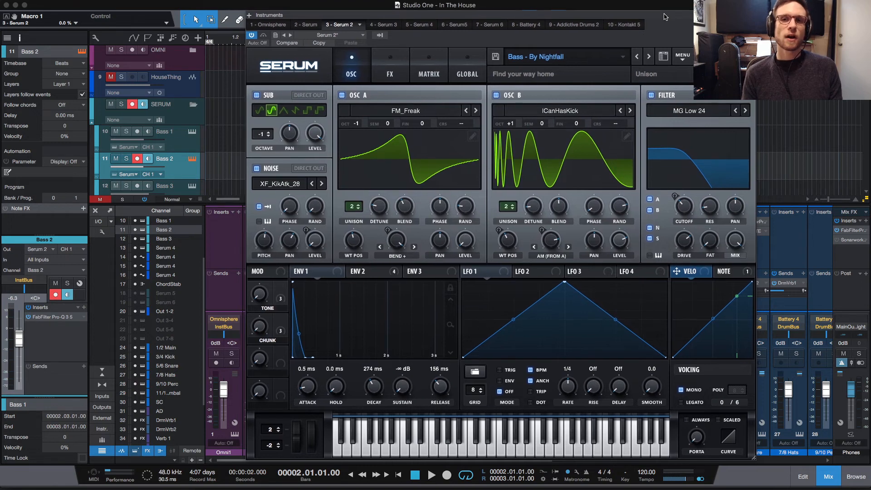
left_click_drag(665, 16, 667, 16)
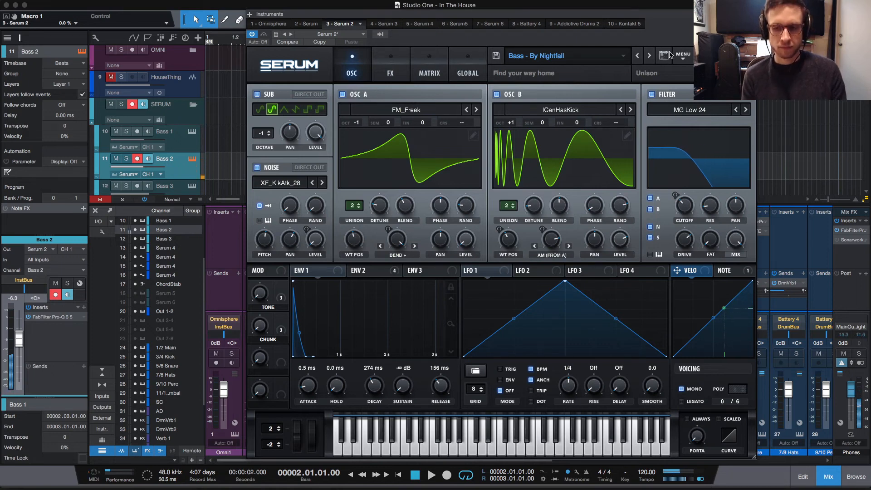
key("space")
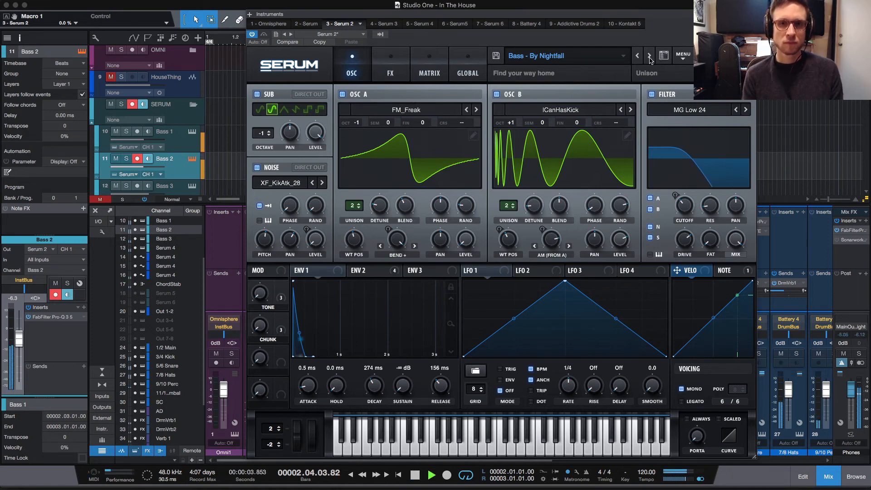
key("space")
Audition the presets Bass - Chainmail and Bass - Chill E-Bass for Bass 2, playing the loop with Chill E-Bass
left_click(649, 56)
key("space")
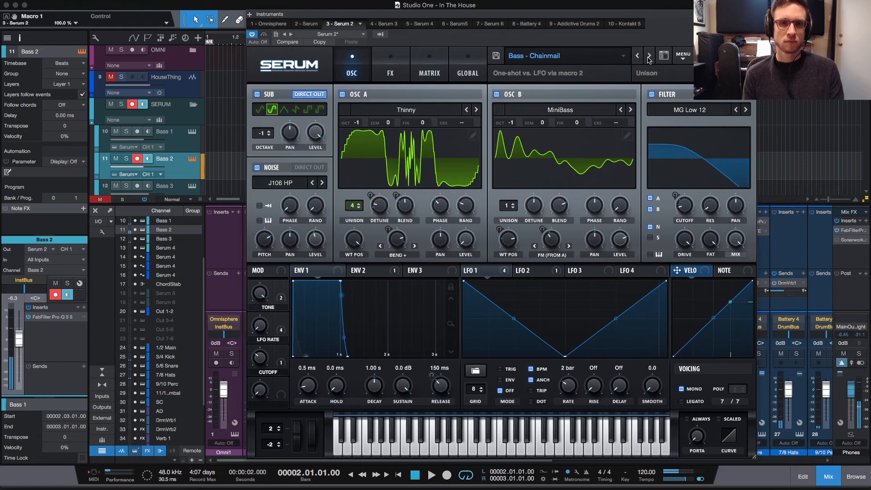
left_click(649, 56)
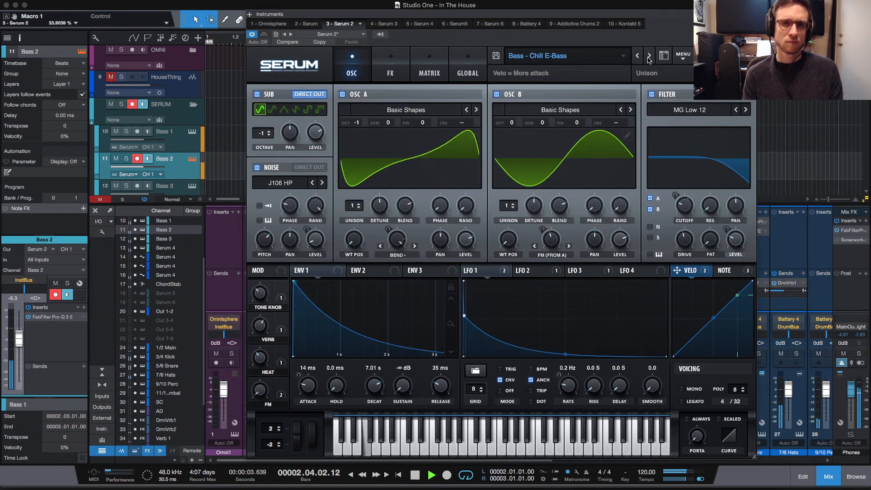
key("space")
Audition further Serum bass presets on Bass 2, including Chunt, City Crusher, Controlled Sub and Cowabunga
left_click(649, 56)
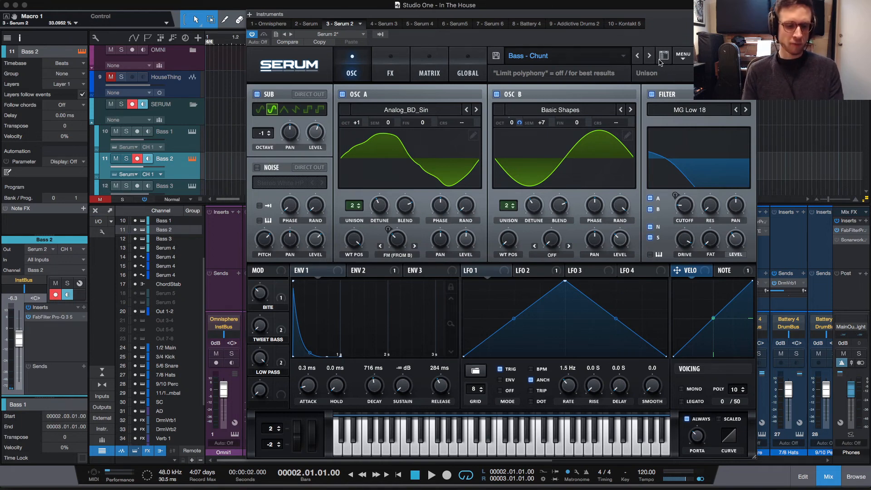
left_click(651, 57)
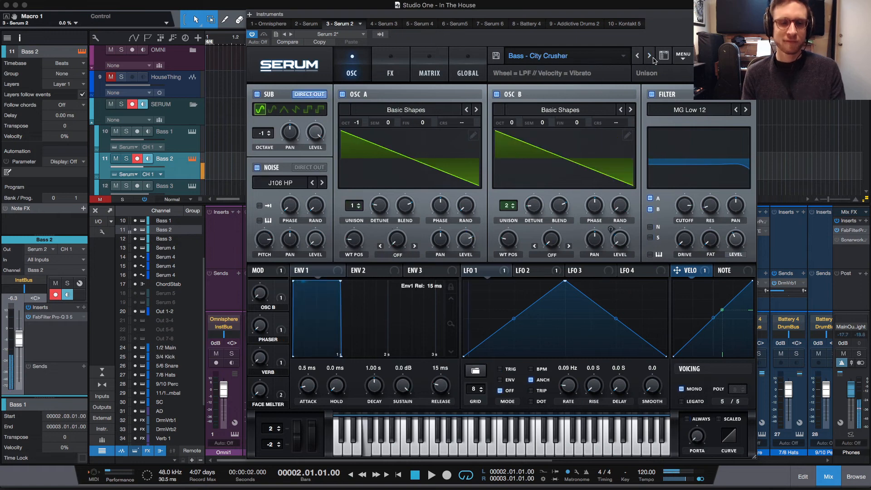
left_click(652, 56)
left_click(652, 57)
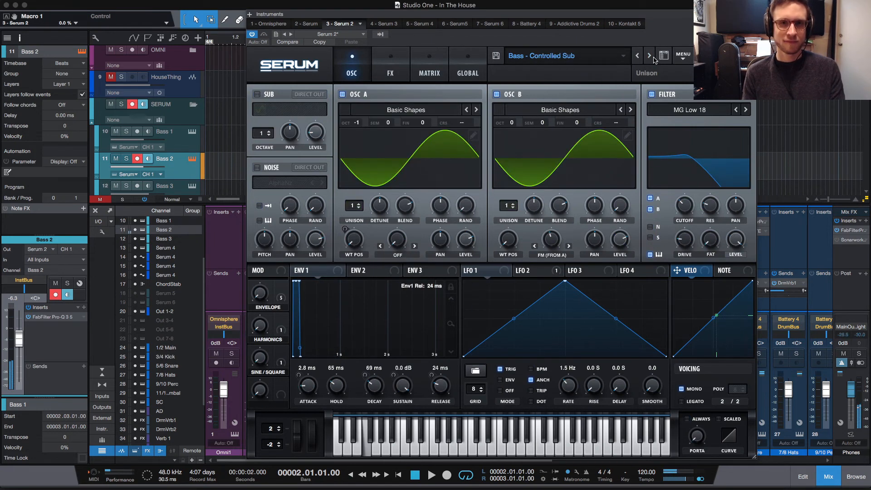
left_click(652, 57)
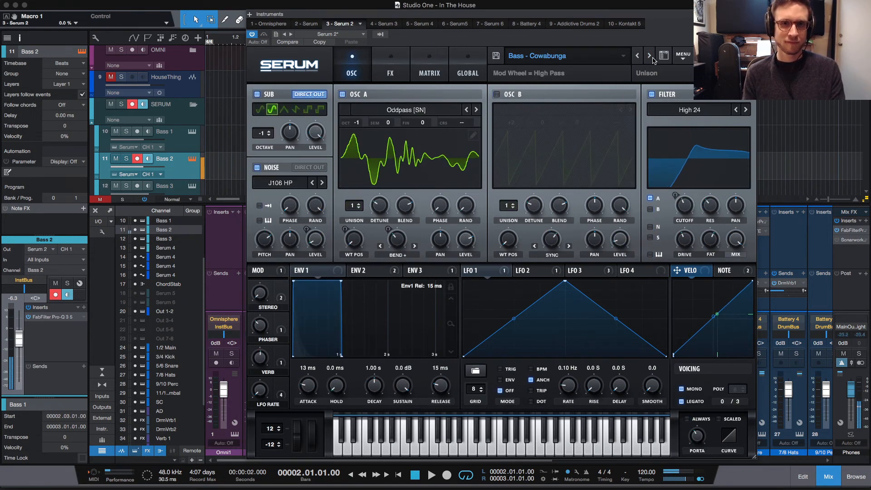
Load the preset Bass - Crash Pad on Bass 2 and compare the playing loop with the instrument deactivated and reactivated
left_click(652, 57)
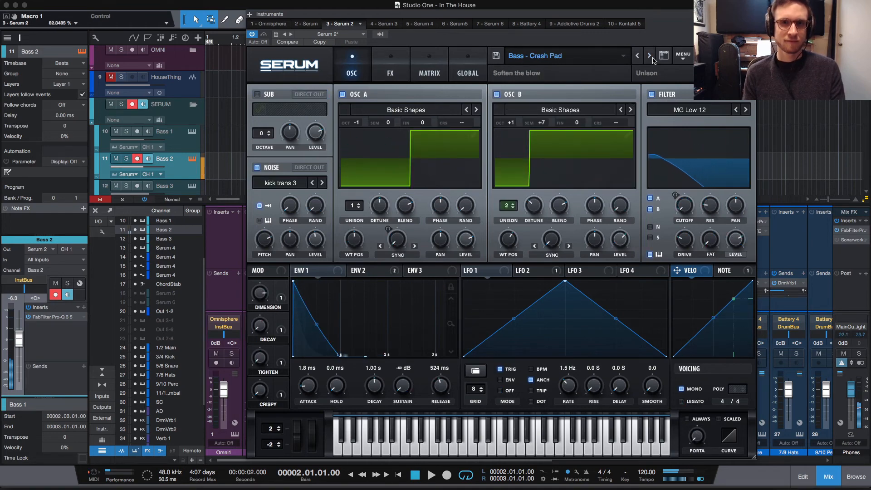
key("space")
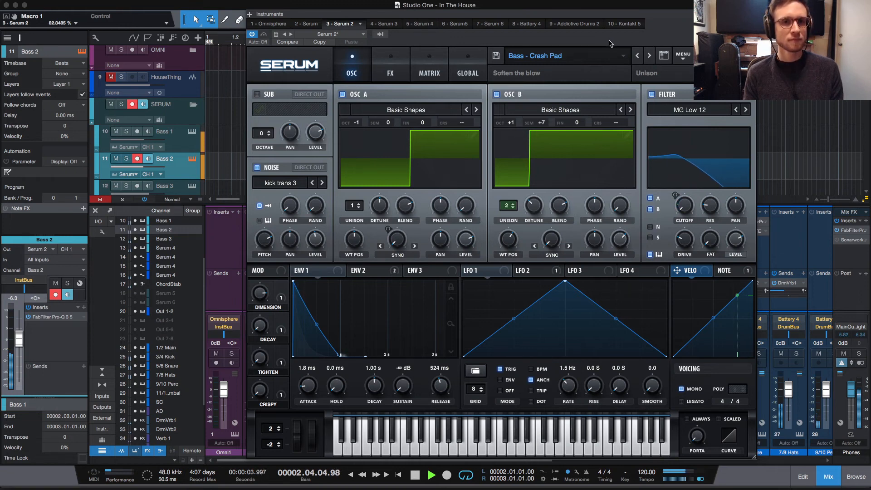
left_click(252, 34)
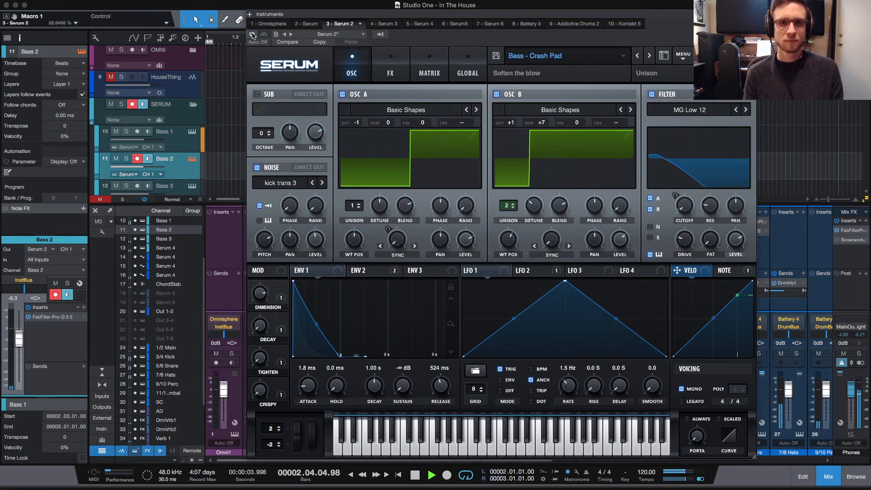
left_click(253, 34)
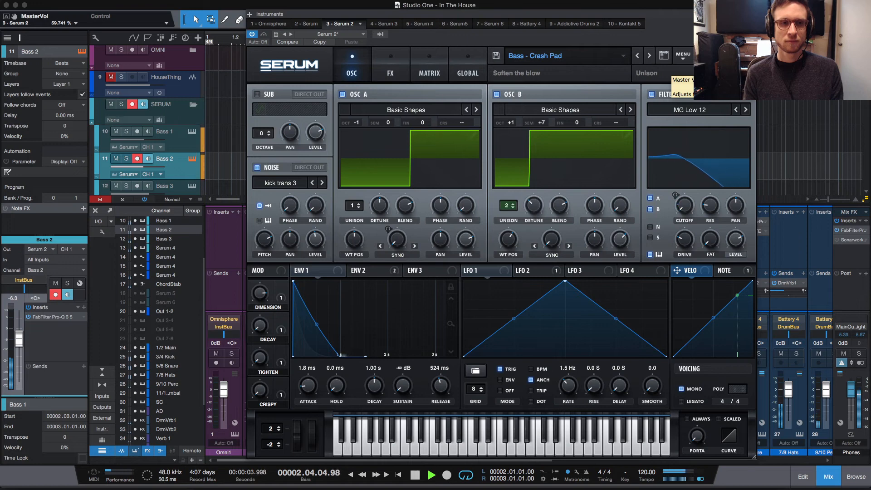
key("space")
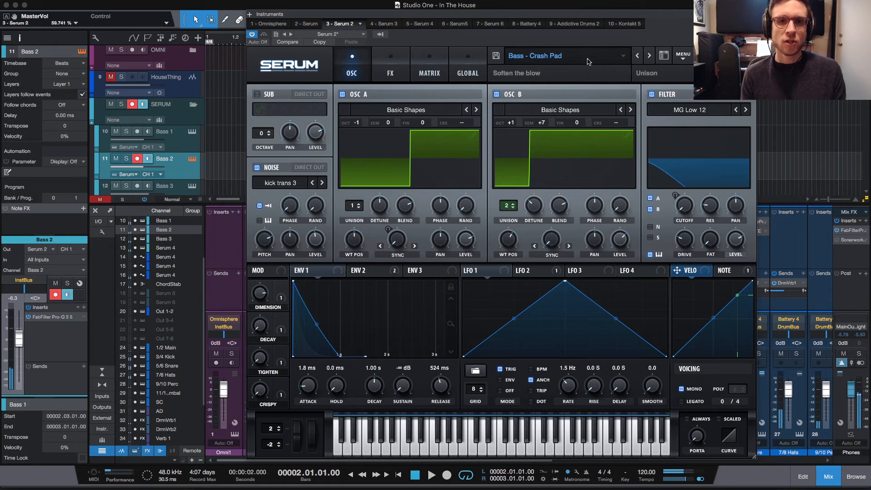
Load the preset Bass - .Sophistikat from the Unison bank on Bass 2 and audition it with the playing loop
left_click(593, 62)
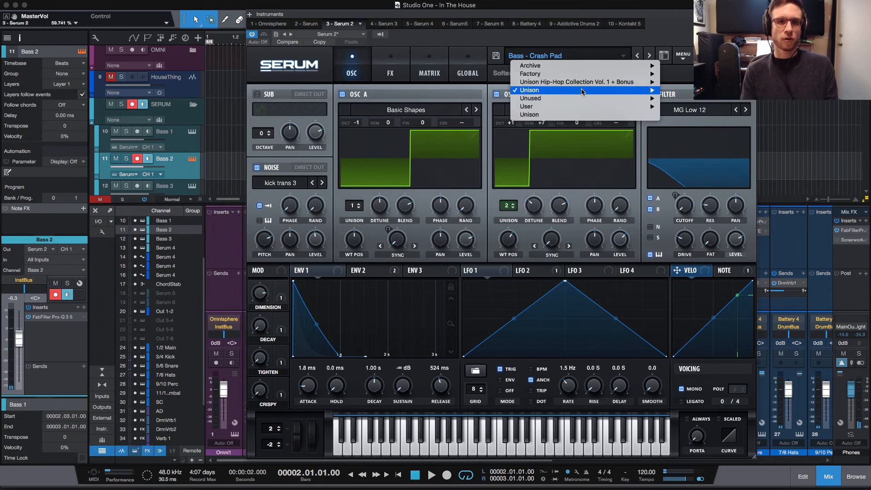
mouse_move(592, 91)
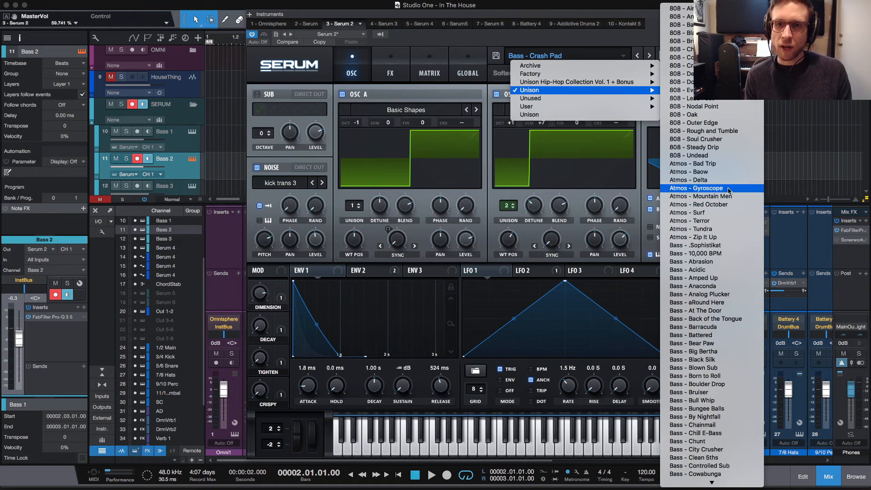
left_click(661, 198)
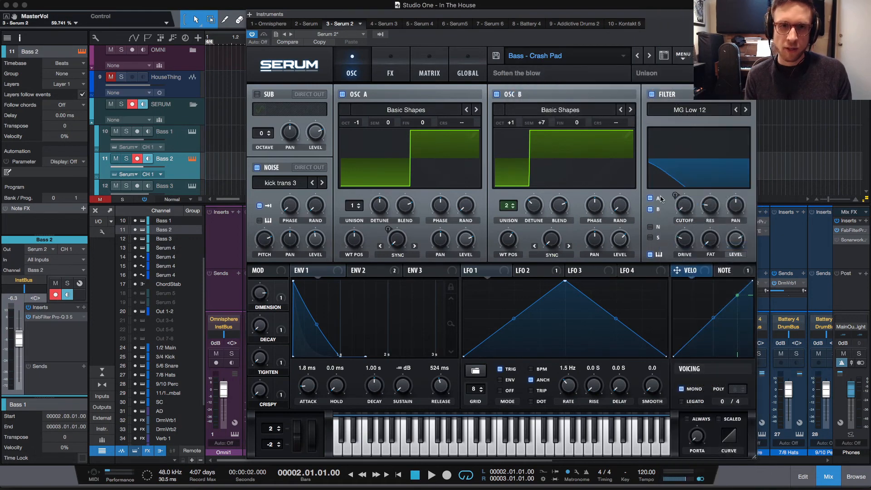
key("space")
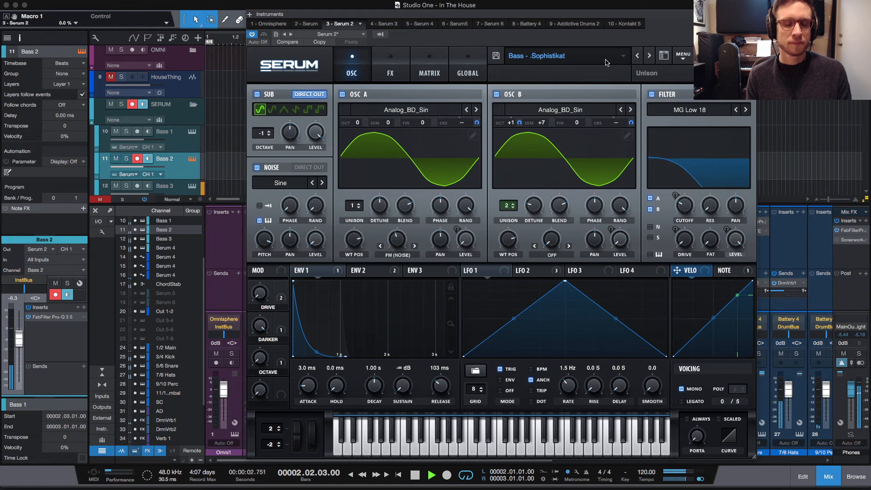
key("space")
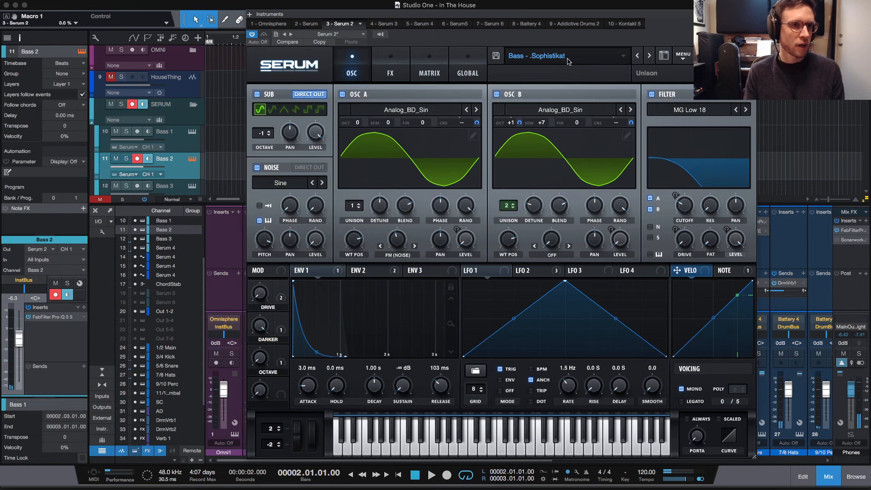
key("space")
Switch Bass 2 back to the Unison preset Bass - Crash Pad during playback, listen to it, and stop the loop
left_click(608, 61)
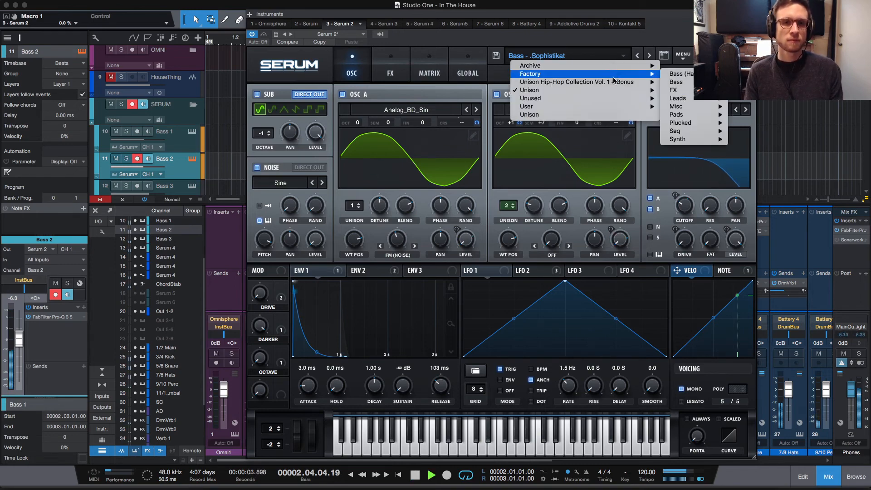
mouse_move(635, 90)
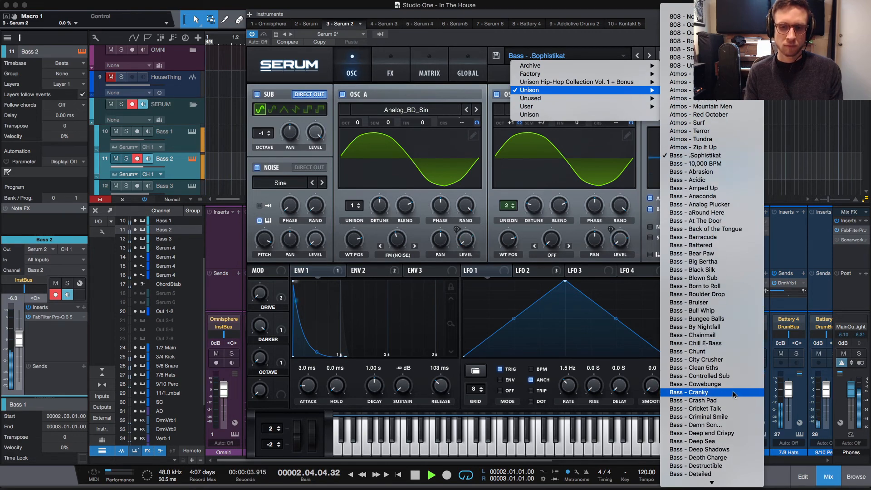
scroll(728, 458, "down", 4)
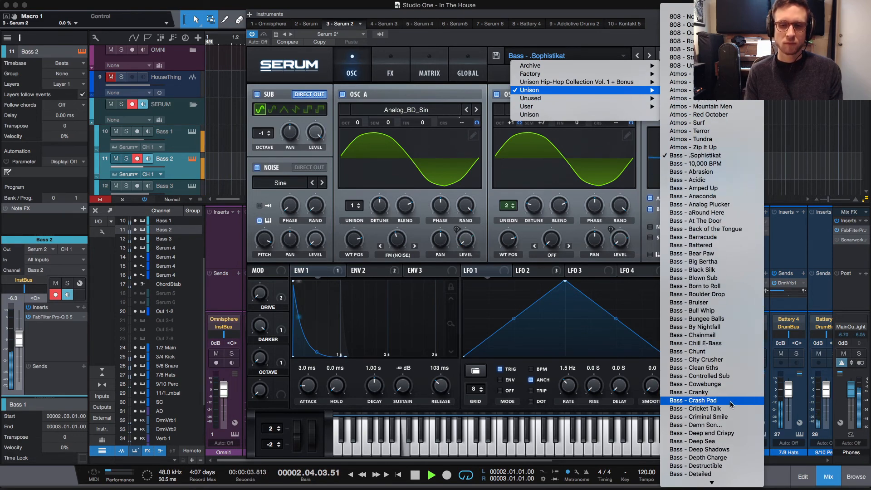
left_click(730, 401)
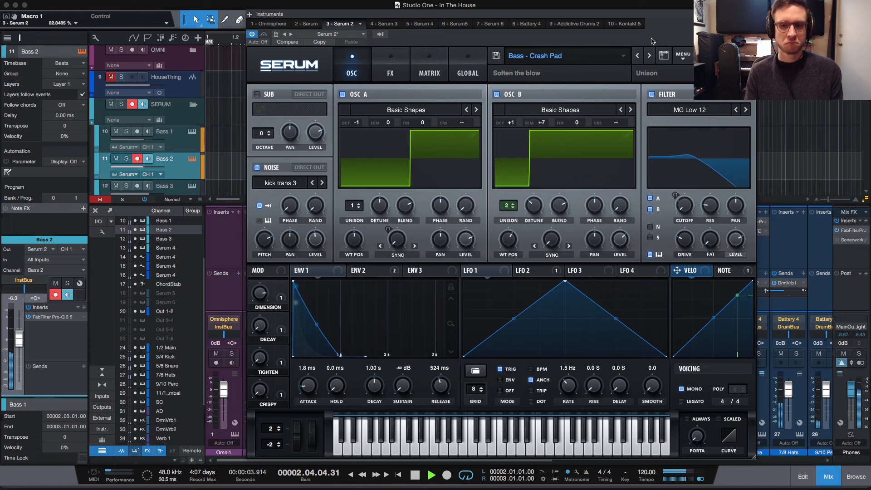
key("space")
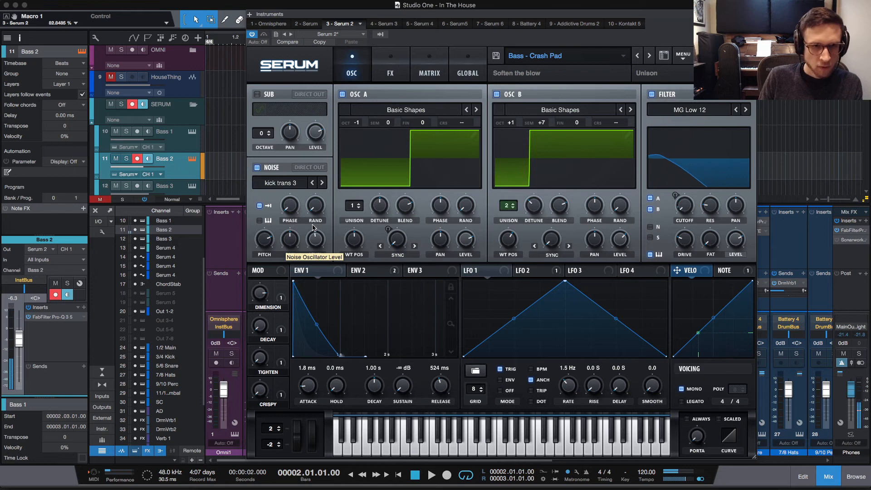
Lower Crash Pad's Decay macro to about 34% while listening to the loop
left_click(261, 323)
left_click_drag(277, 300, 274, 305)
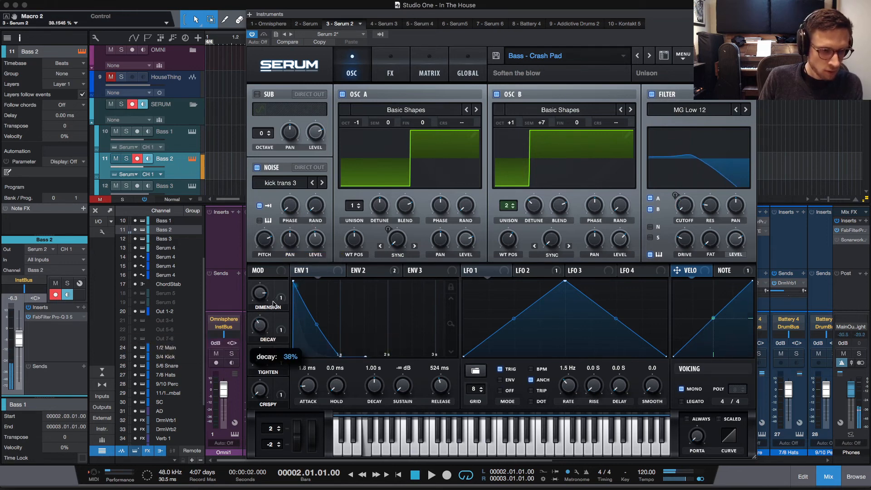
key("space")
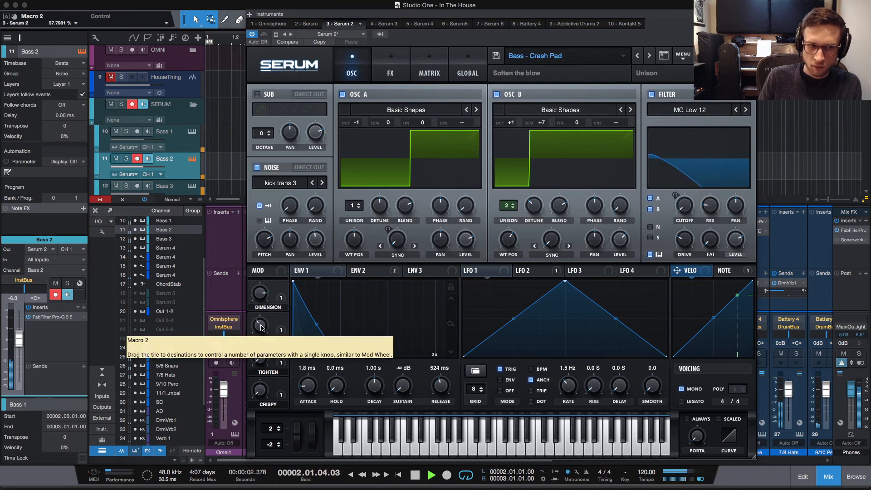
left_click_drag(260, 325, 262, 331)
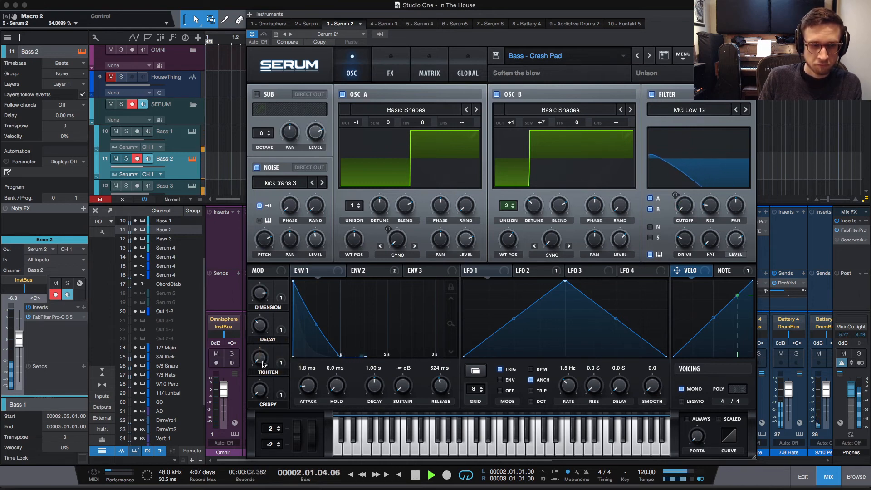
Compare the Tighten macro at 100% and 0% during playback, try Crispy at 100%, and reset Crispy to 0%
key("space")
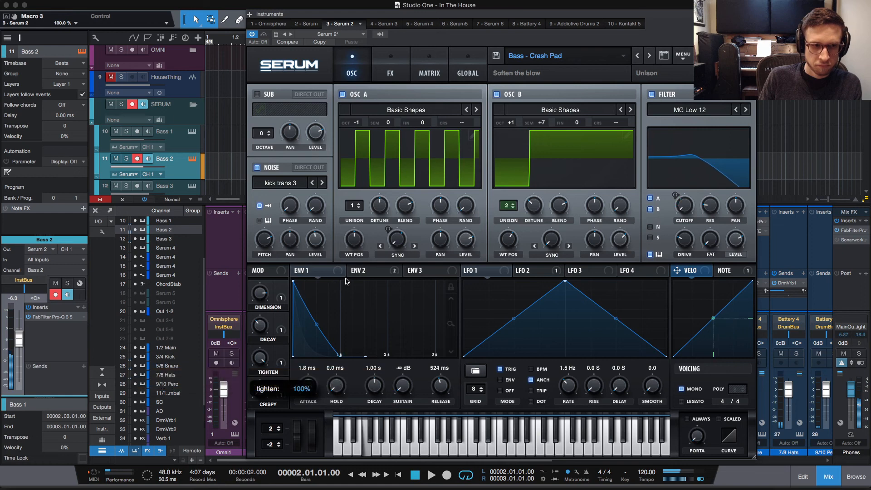
key("space")
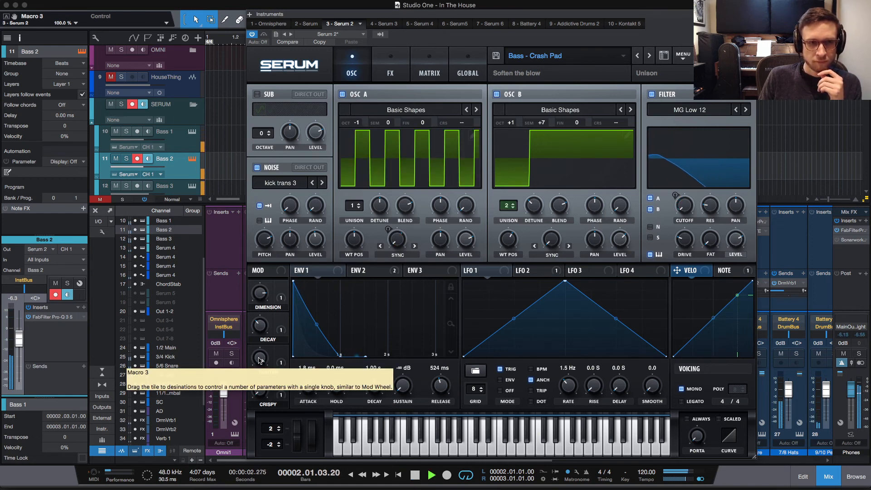
left_click_drag(260, 358, 255, 462)
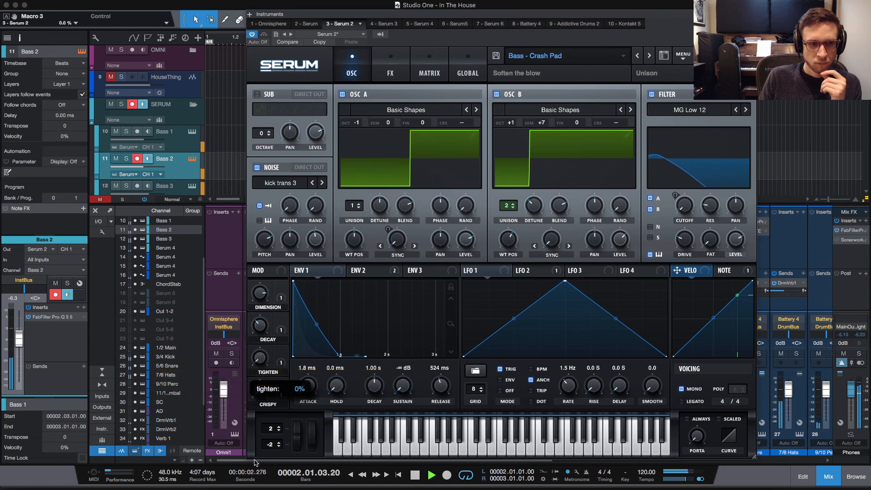
left_click_drag(260, 391, 325, 223)
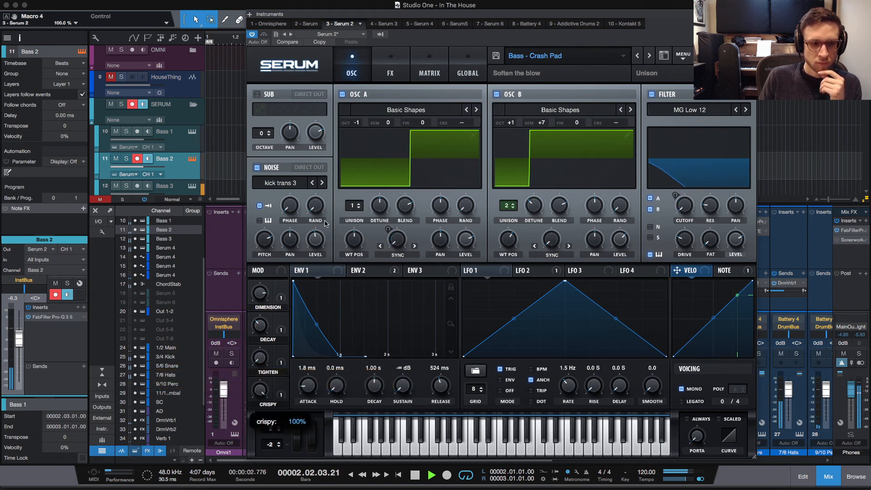
double_click(259, 391)
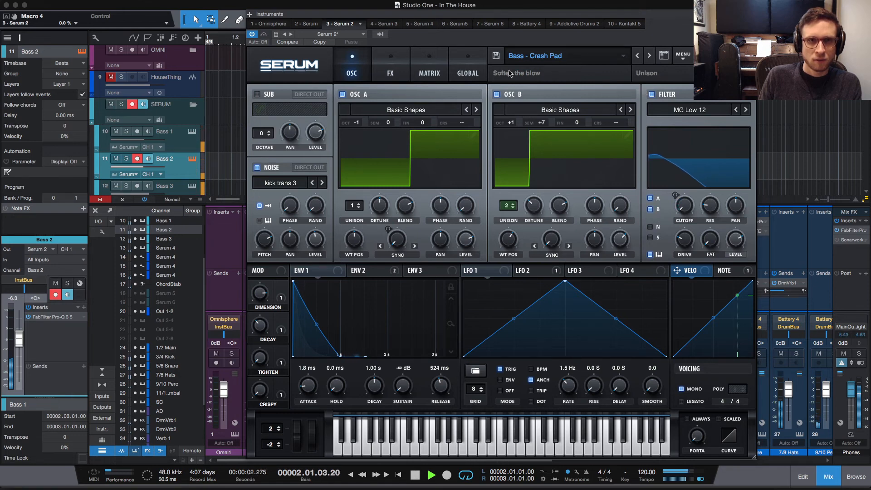
key("space")
Replace Bass - Dragon Brain on Bass 2 with the preset Bass - Crash Pad from the Unison bank
left_click(323, 44)
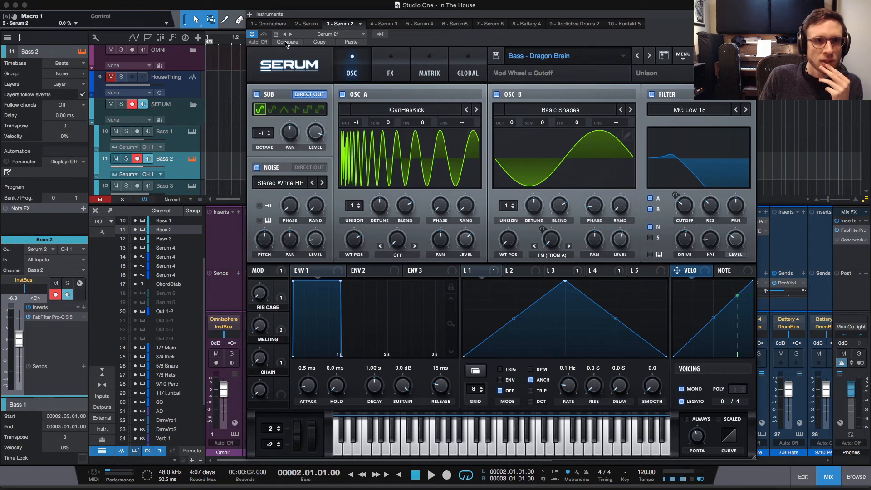
left_click(578, 55)
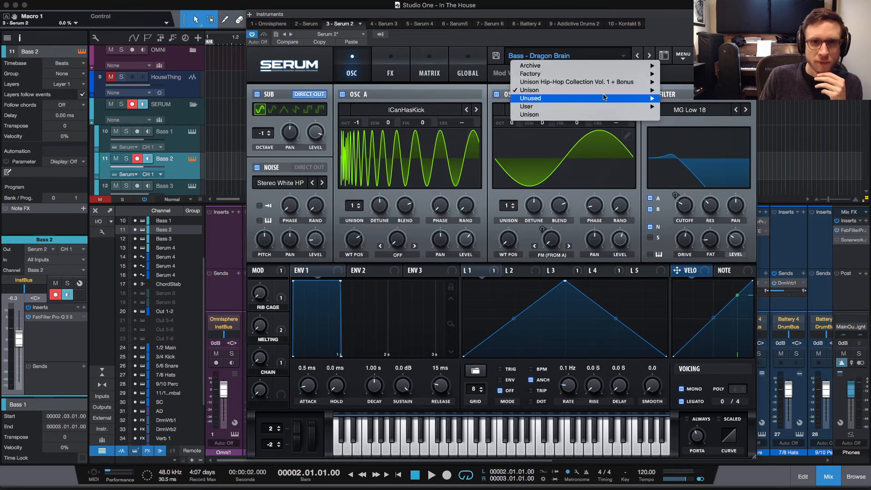
mouse_move(608, 90)
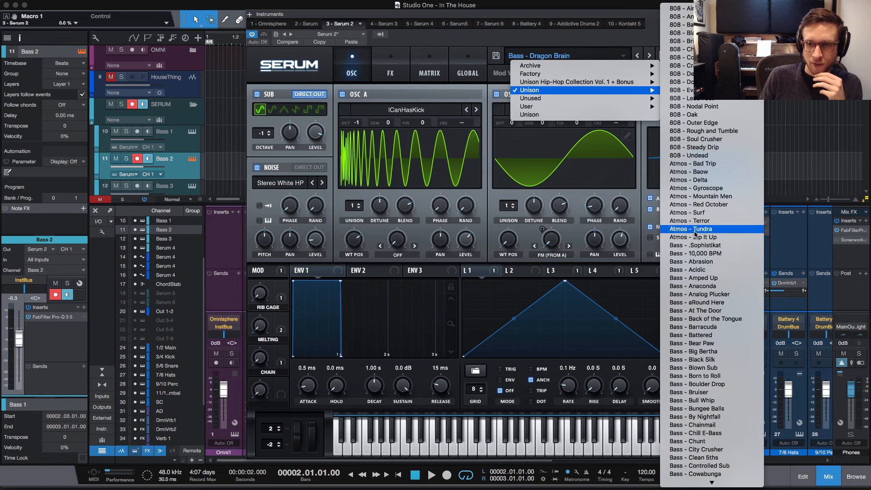
scroll(707, 266, "down", 3)
scroll(707, 265, "down", 4)
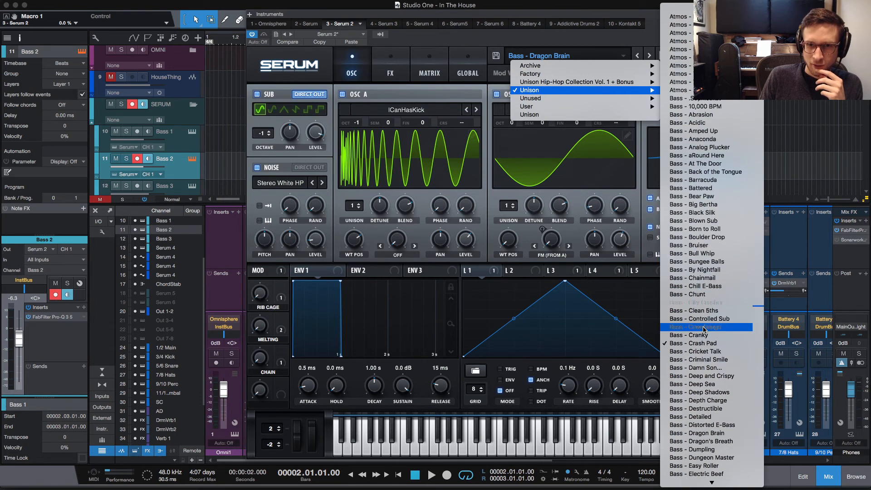
left_click(727, 343)
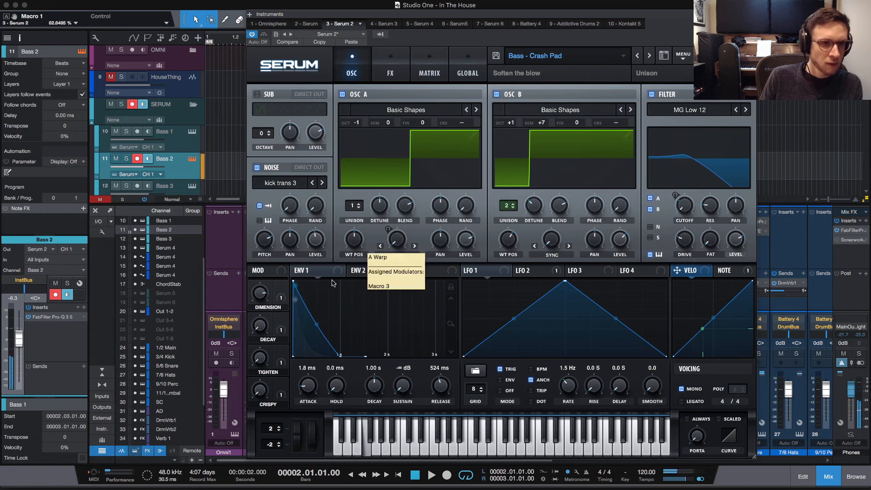
Set Crash Pad's Decay macro to about 42% and Tighten to about 15%, and check the sound in the loop
left_click(260, 323)
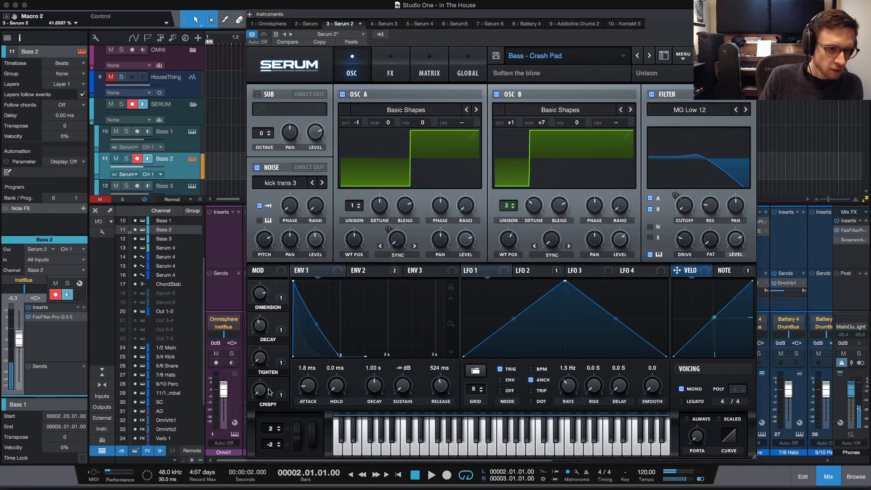
left_click_drag(260, 359, 268, 403)
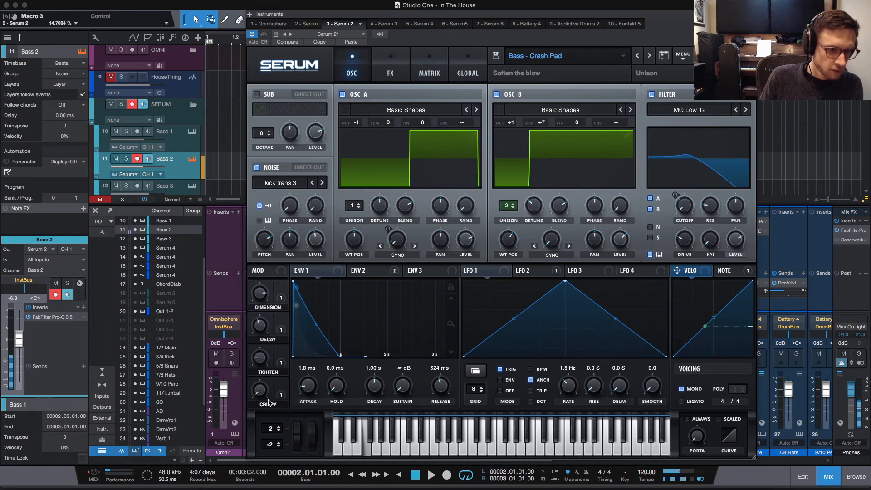
left_click(269, 399)
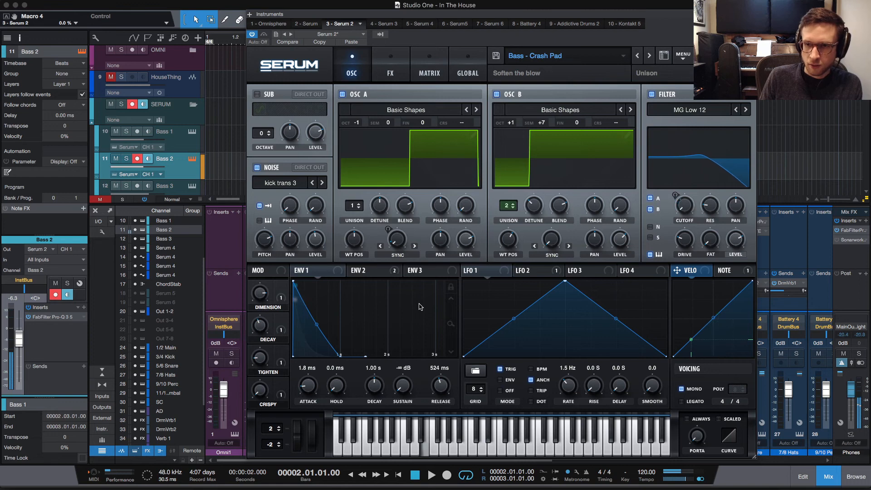
key("space")
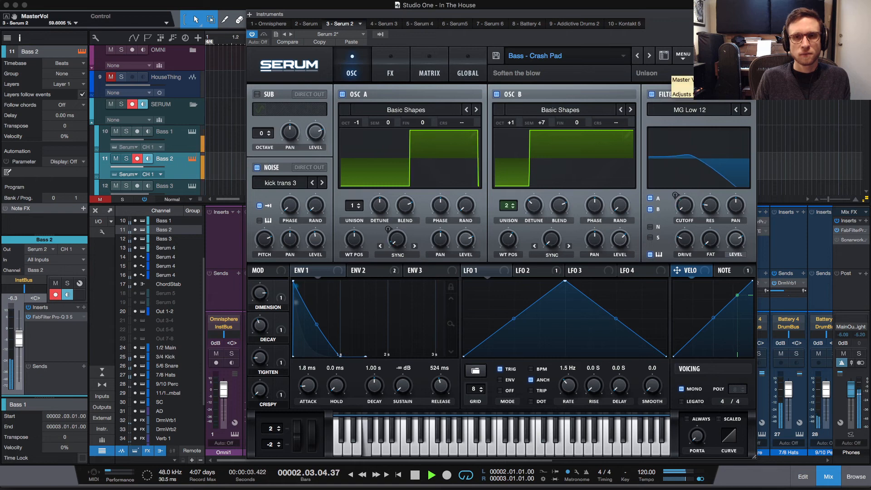
key("space")
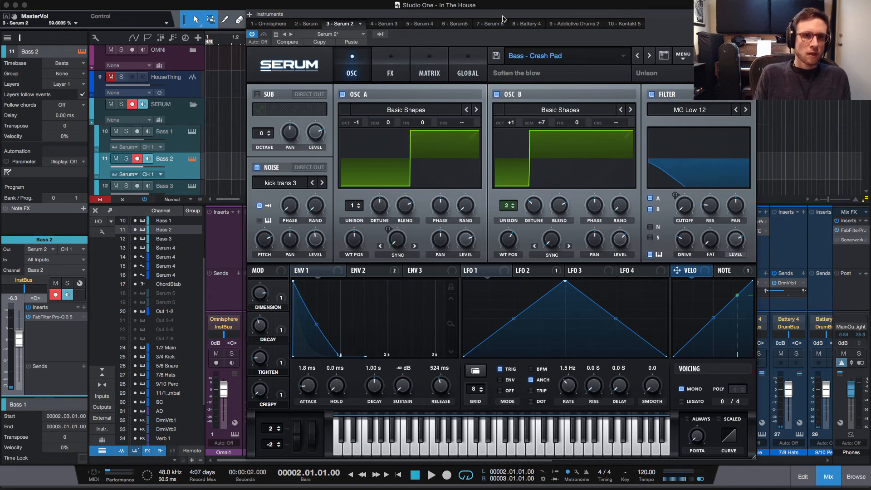
Move the Serum window aside to view the arrangement and mixer, and bring it back into view
left_click_drag(503, 19, 870, 75)
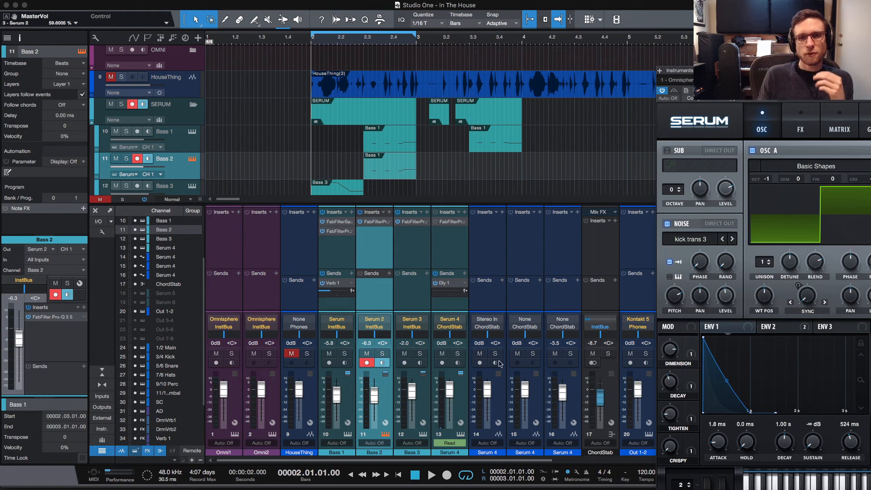
left_click_drag(820, 70, 380, 31)
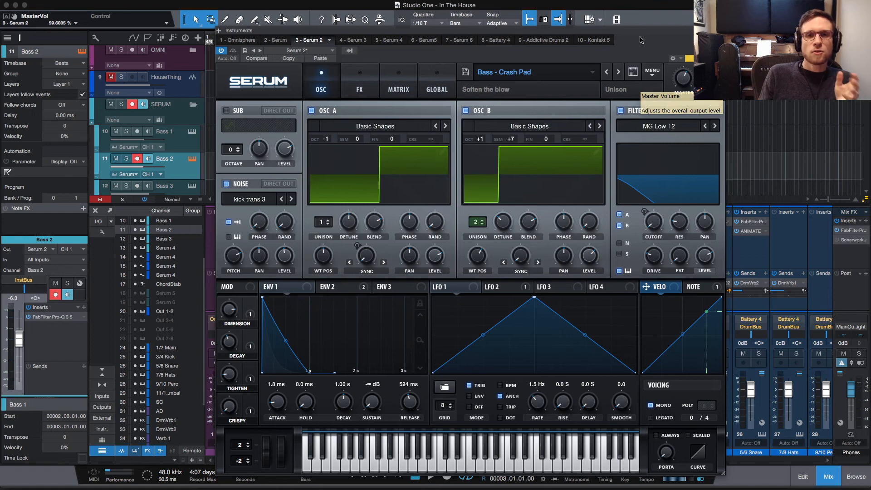
left_click_drag(454, 30, 870, 57)
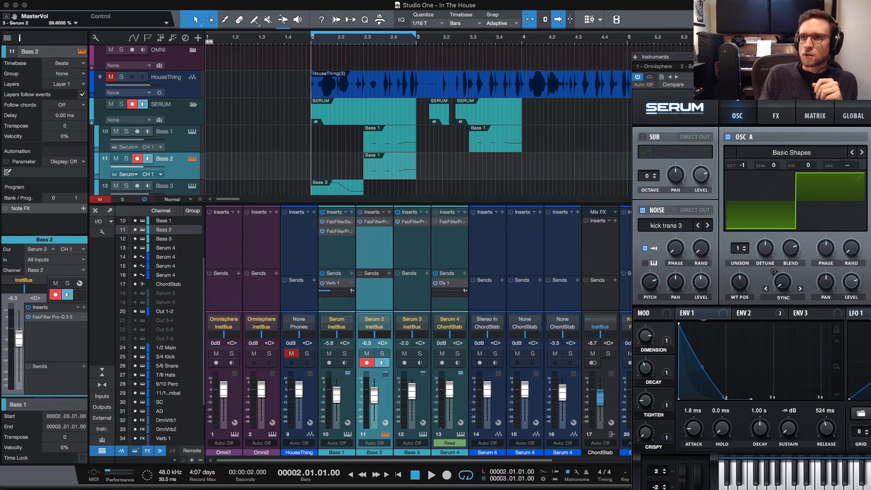
left_click_drag(659, 57, 284, 25)
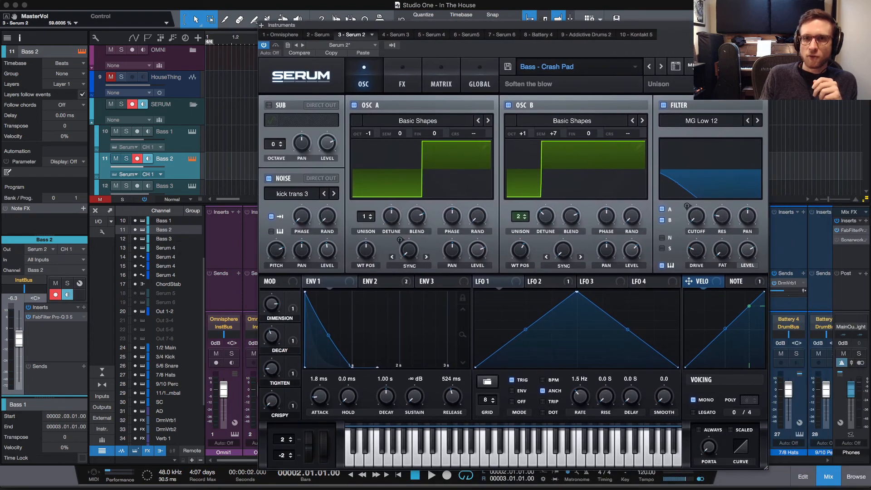
Close the Serum window to play the loop with the arrangement visible, and extend the loop end to bar 4
left_click(746, 123)
key("space")
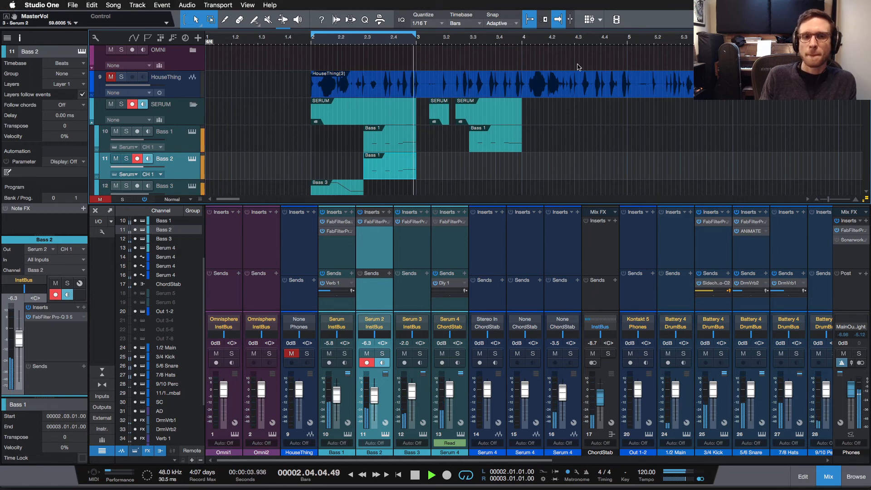
key("space")
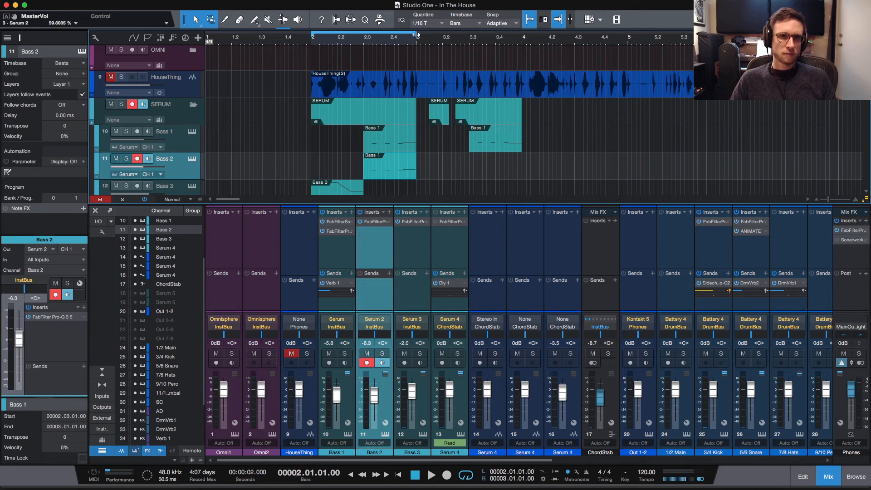
left_click_drag(417, 35, 523, 37)
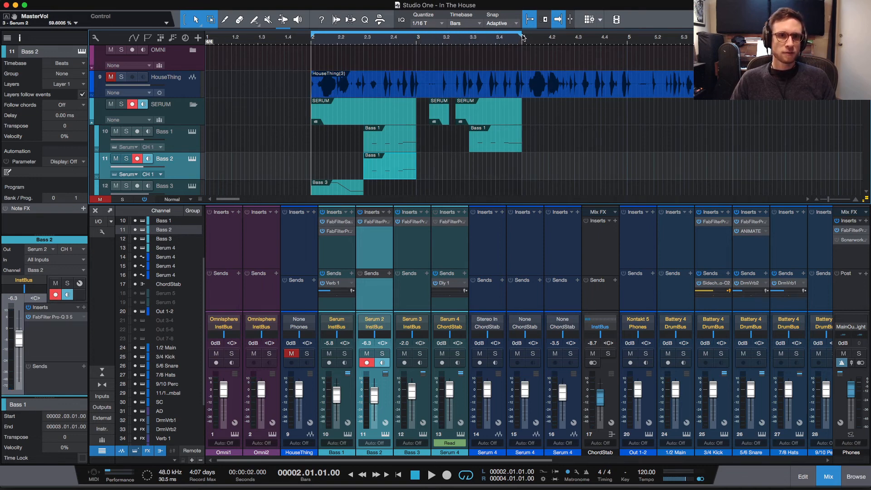
Play the loop, check how far the drum clips run, and extend the loop end to bar 6
key("space")
scroll(607, 132, "down", 5)
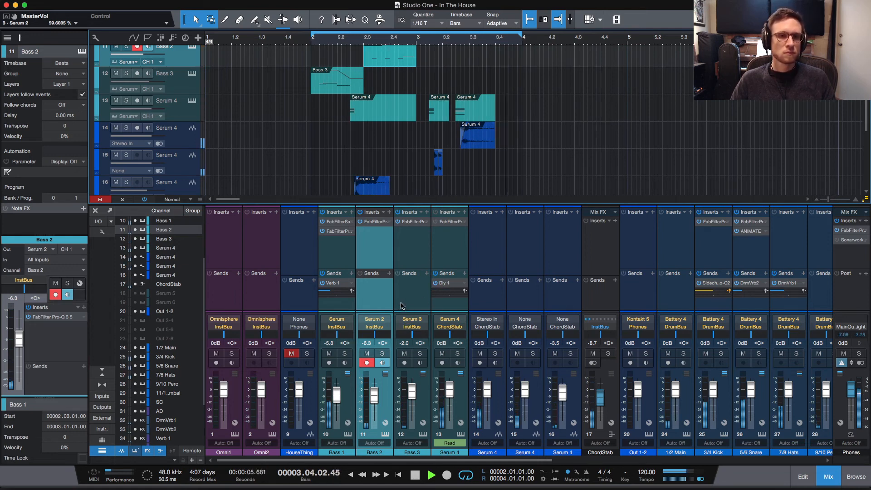
key("space")
scroll(568, 107, "down", 6)
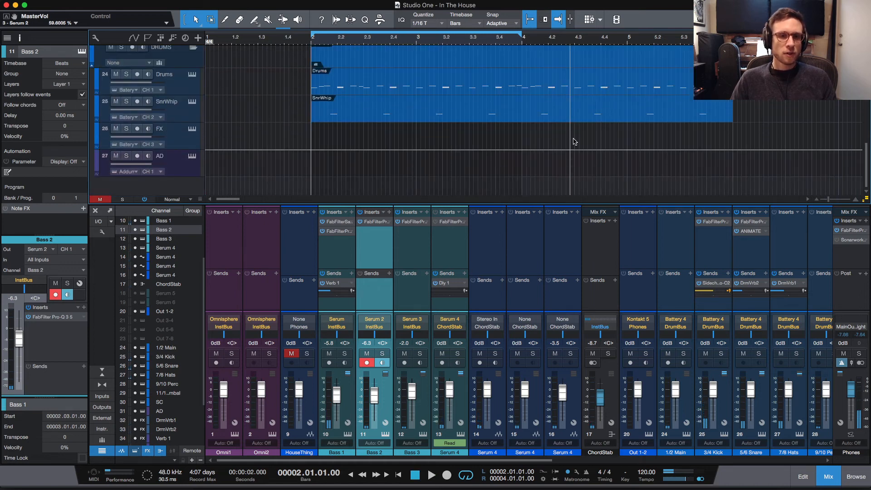
scroll(573, 137, "up", 7)
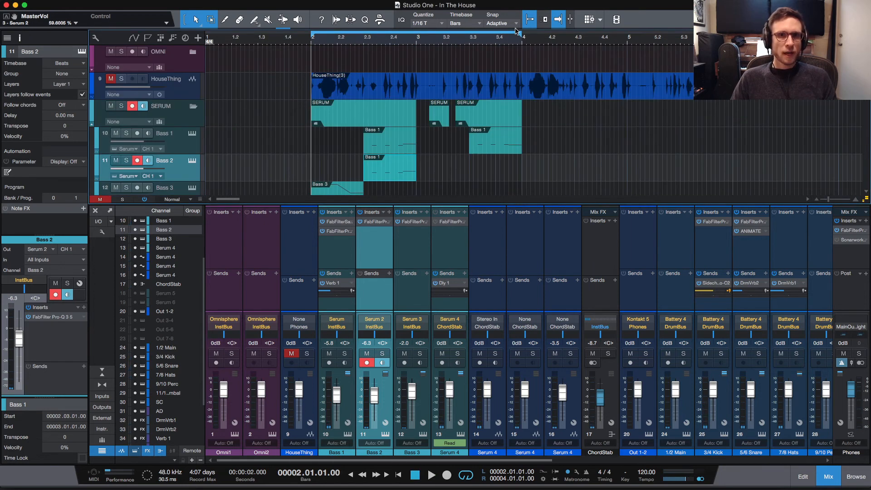
left_click_drag(521, 36, 708, 36)
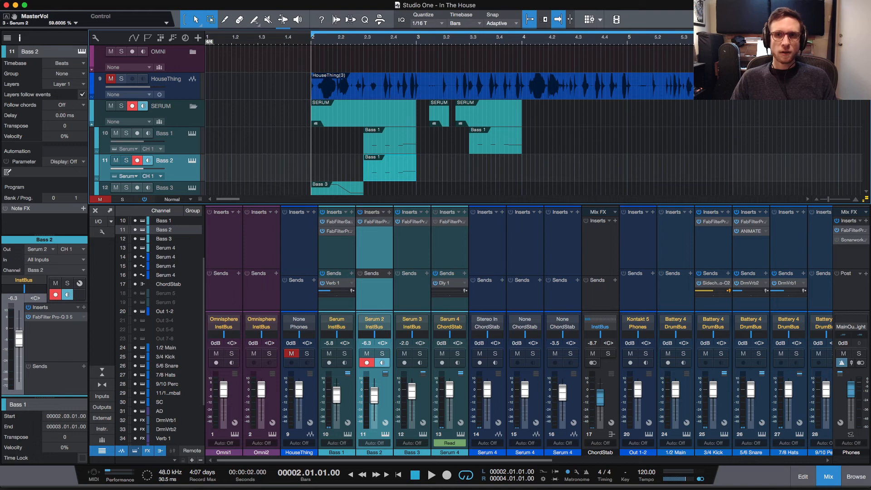
Play back the loop from bar 2 to check the bass and Serum 4 parts against the drums
scroll(666, 111, "down", 5)
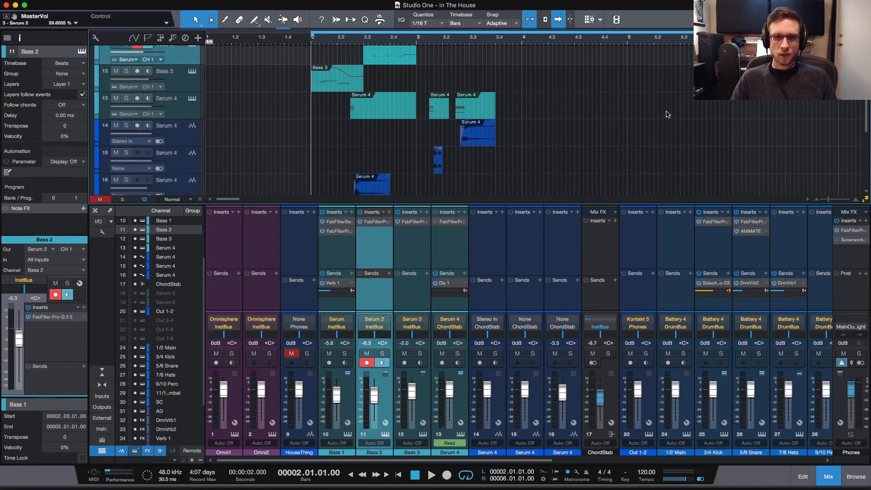
scroll(667, 114, "down", 3)
scroll(649, 119, "up", 6)
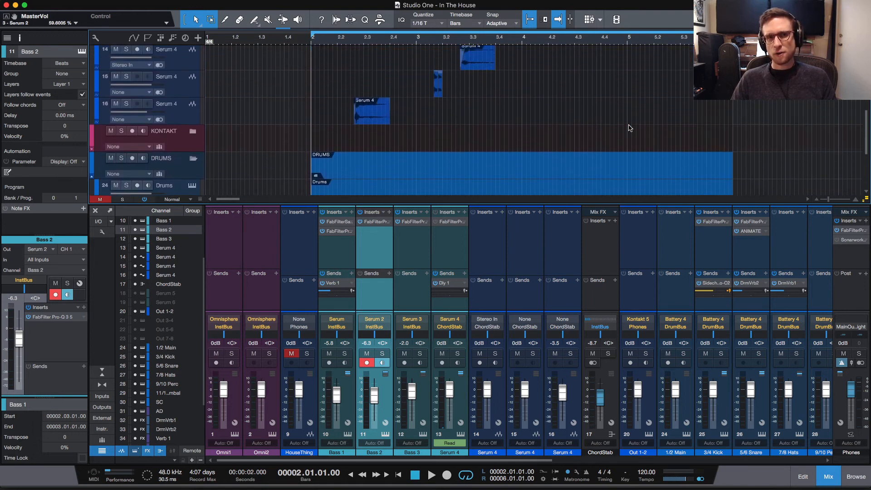
key("space")
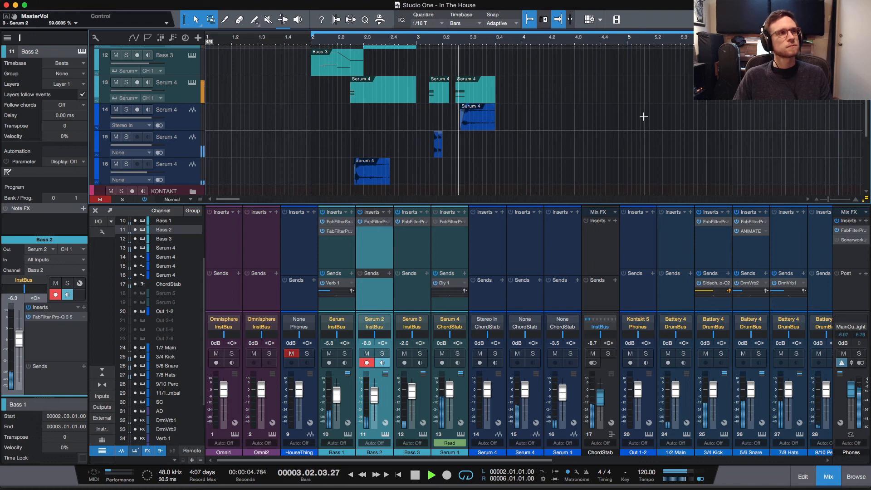
key("space")
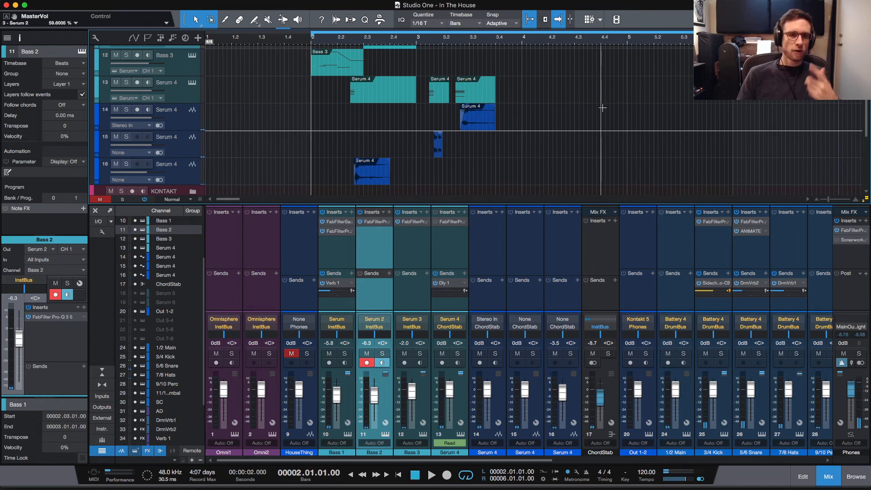
scroll(543, 109, "up", 3)
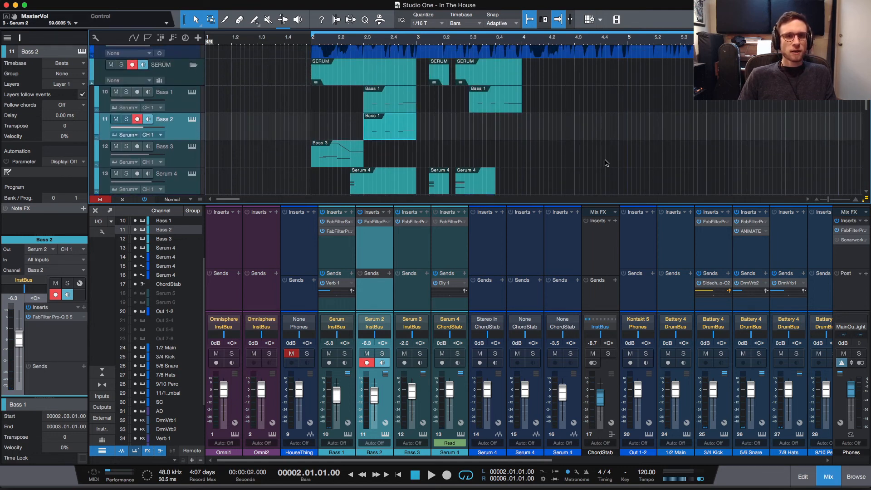
scroll(585, 141, "down", 4)
key("space")
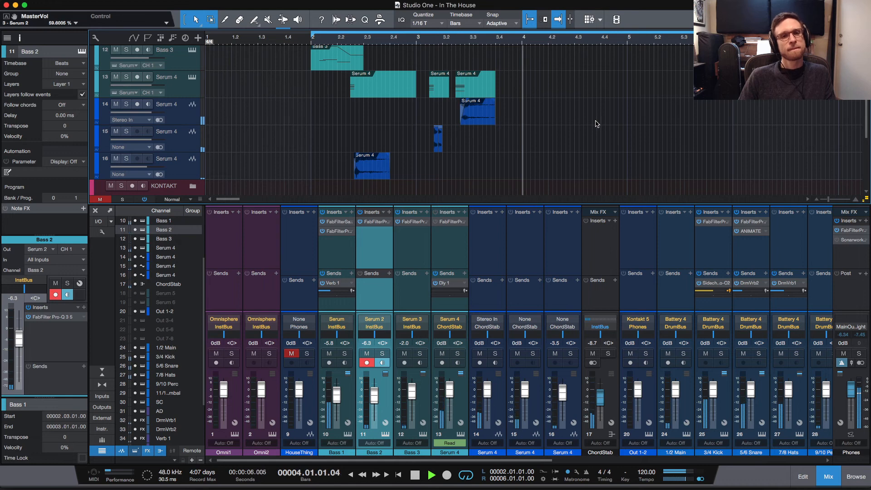
key("space")
key("space")
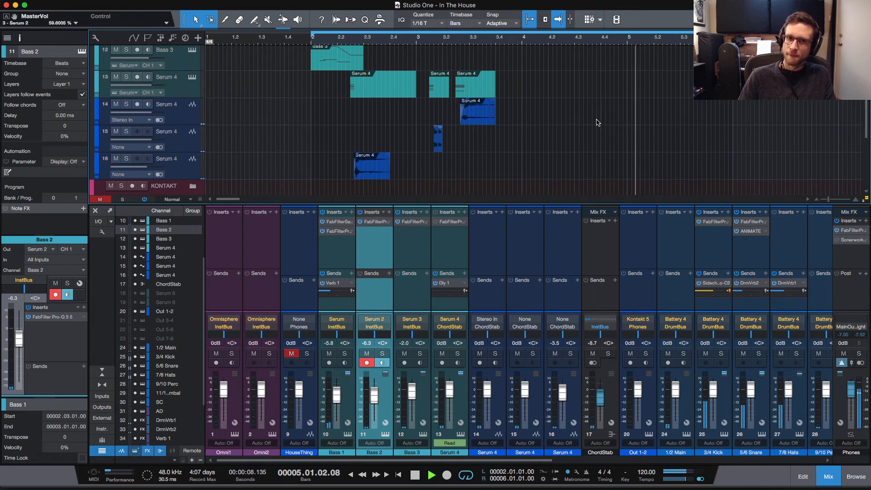
Copy the Bass 2 track's clip from 2.3 to 3.3 on the same track, and play from 3.3
scroll(256, 135, "up", 1)
scroll(256, 134, "up", 2)
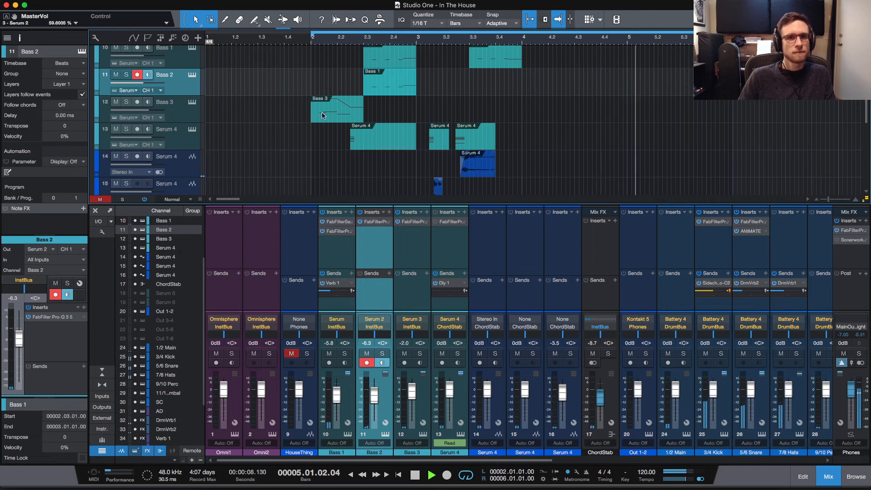
key("space")
left_click(474, 42)
key("space")
key("space")
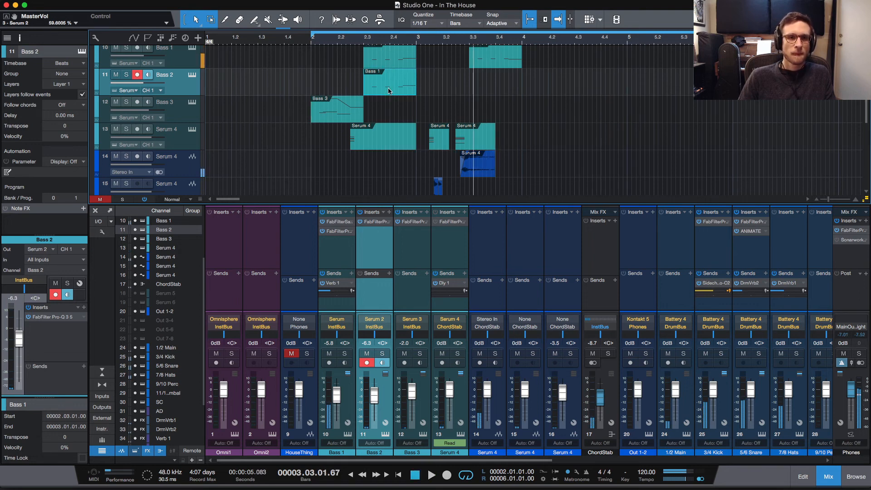
left_click_drag(392, 76, 495, 91)
key("f")
key("space")
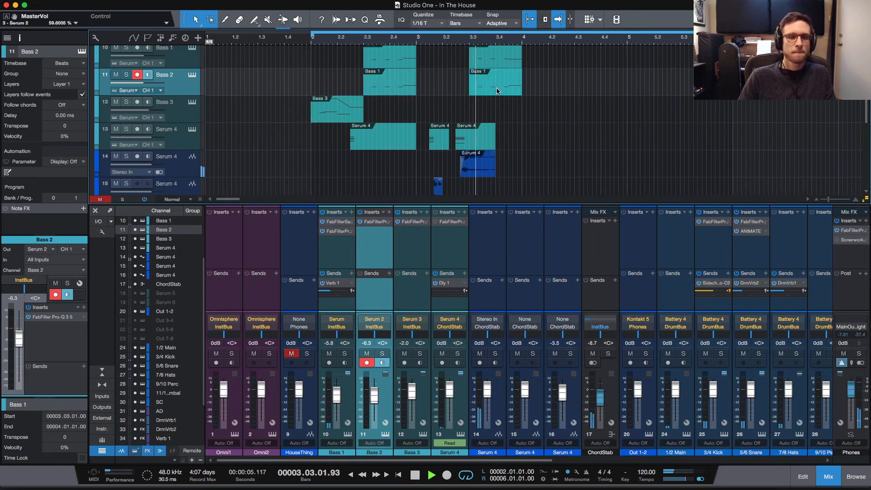
key("space")
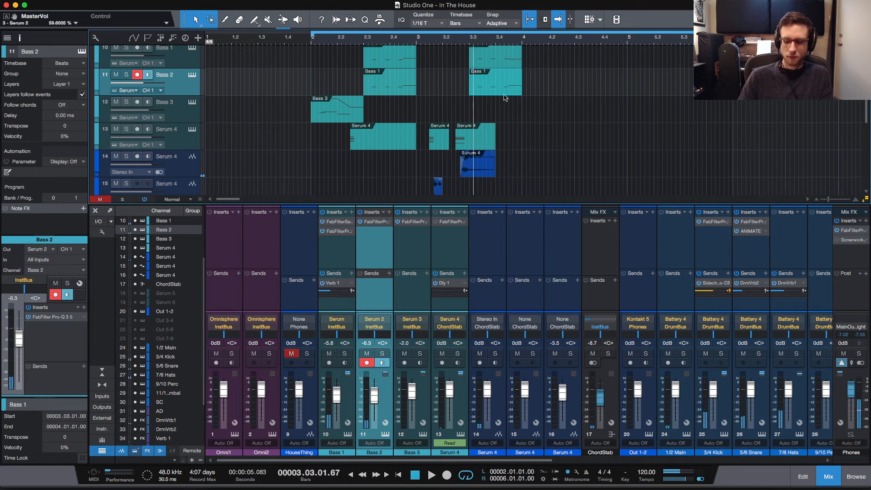
Listen to the copied Bass 2 clip in context, playing from 3.3 and from bar 2
key("space")
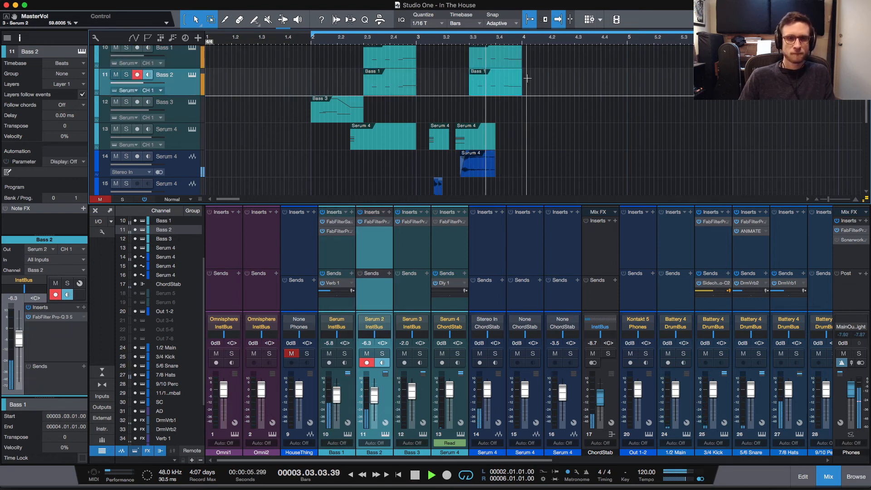
key("space")
key("space")
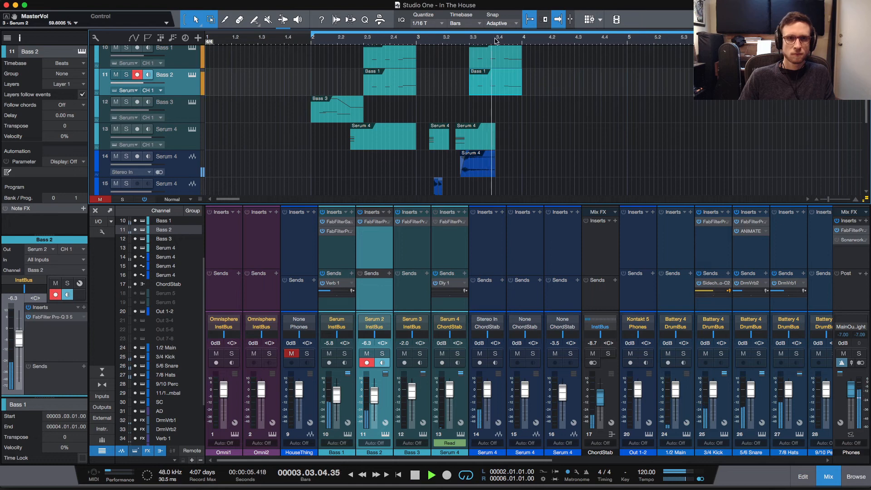
key("space")
left_click(312, 42)
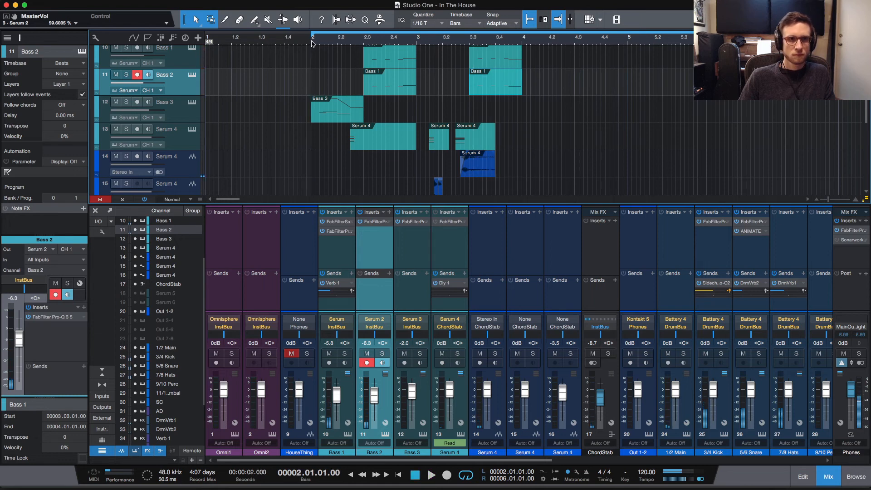
key("space")
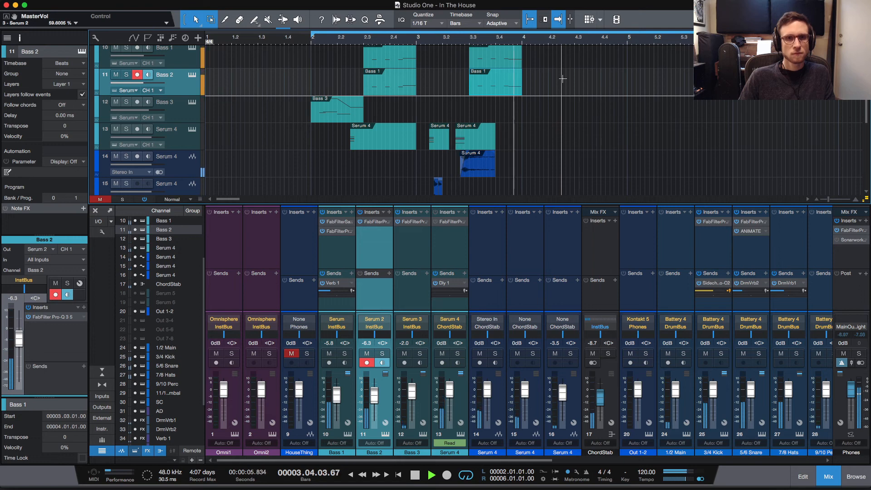
key("space")
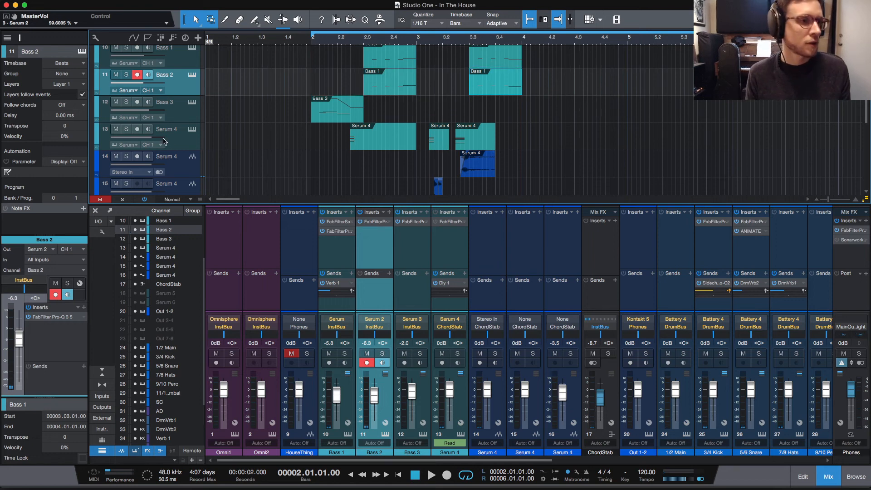
Rename instrument track 13, Serum 4, as Chord Stab
left_click(185, 140)
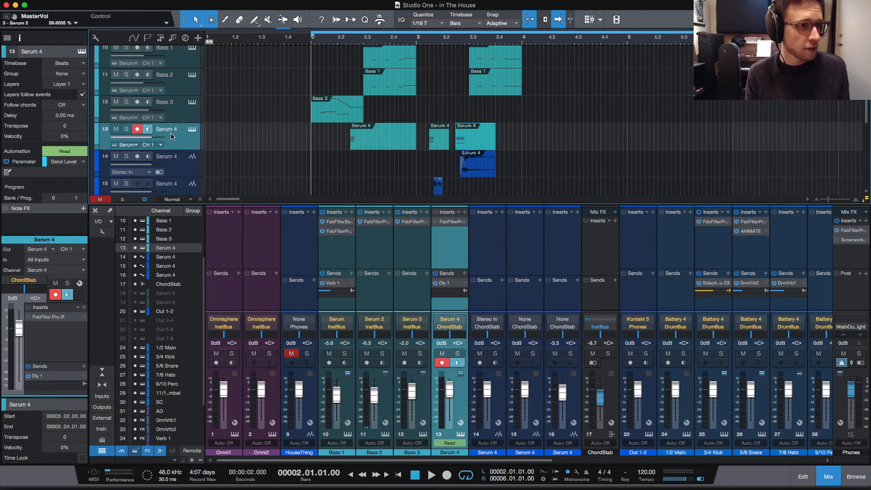
double_click(164, 131)
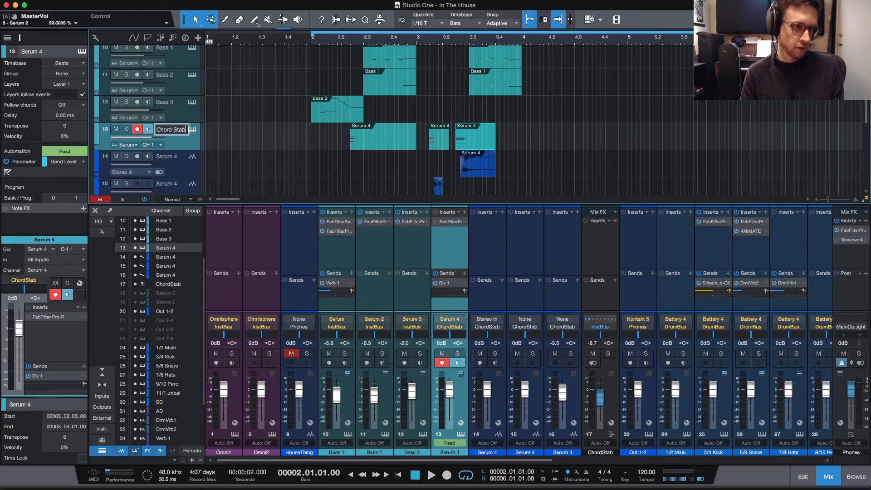
type("Chord Stab")
key("Return")
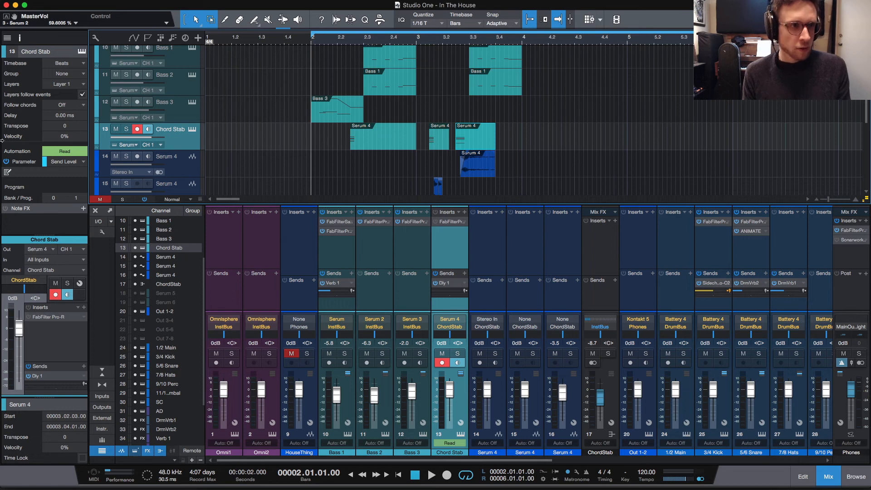
Show the hidden Serum 5 channel and select its track for playing
scroll(186, 143, "up", 2)
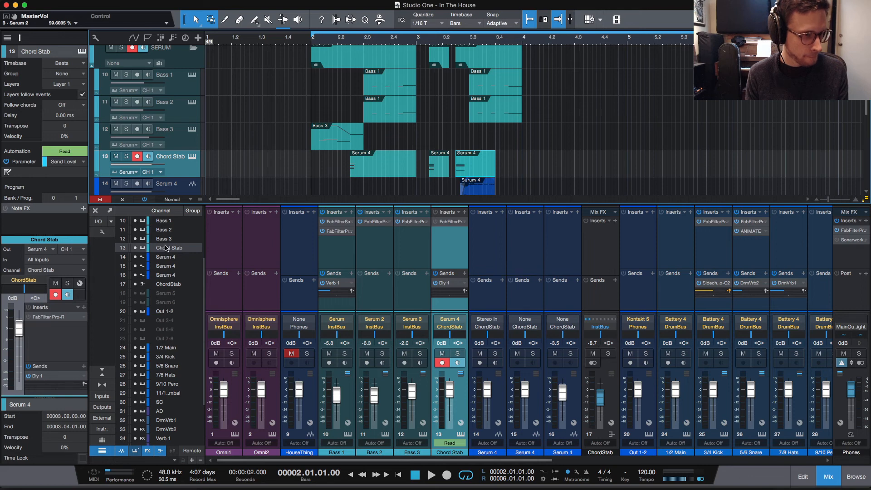
scroll(166, 248, "up", 3)
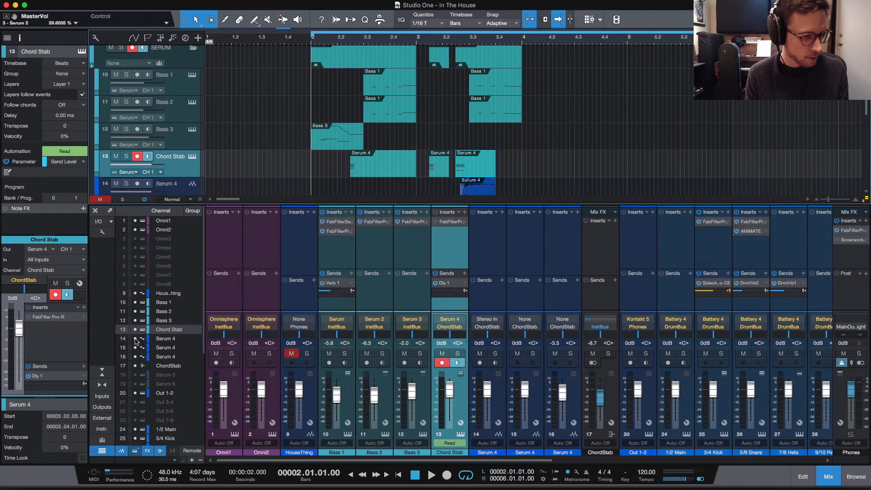
left_click(135, 375)
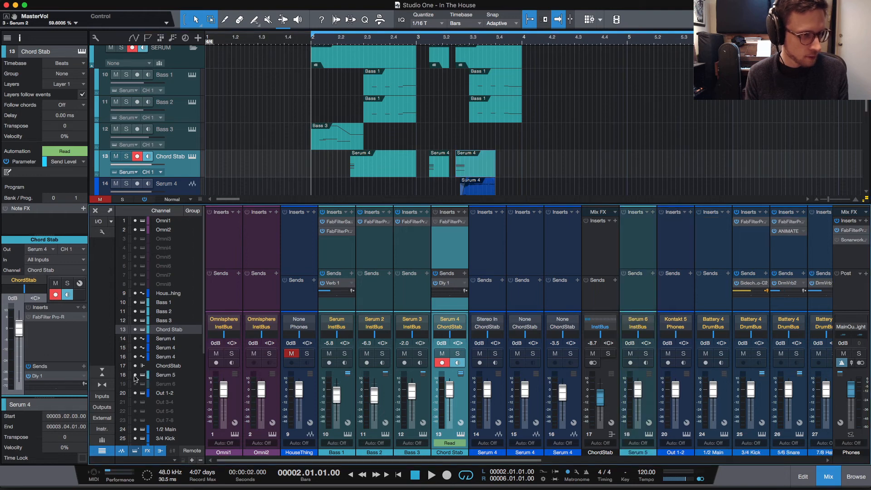
scroll(182, 163, "down", 5)
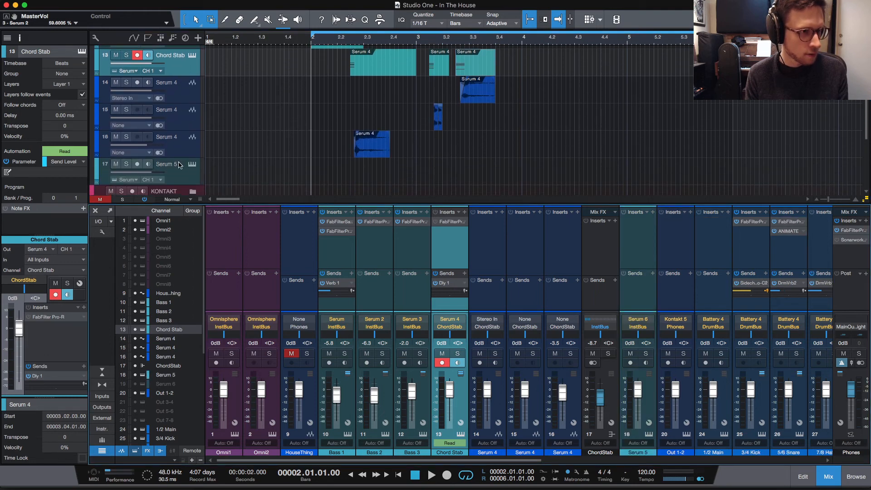
left_click(191, 169)
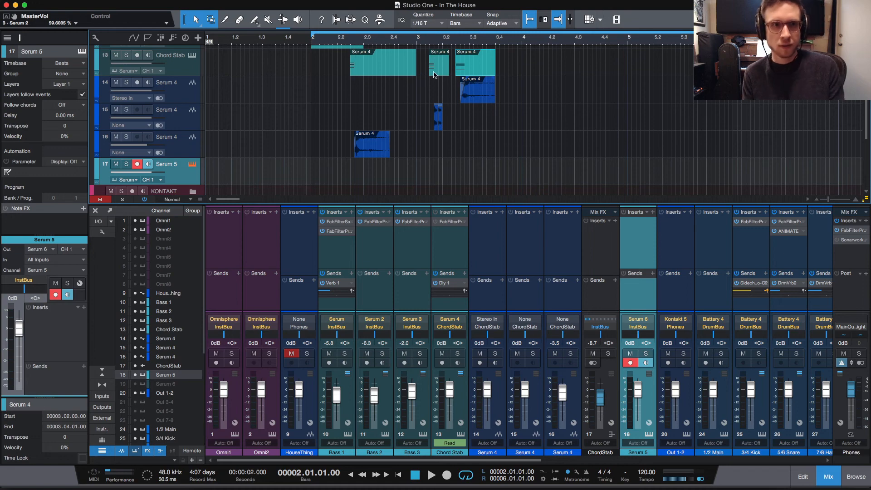
Open the Serum instrument on the Serum 5 track and load the preset Pad - Allele from the Unison bank
key("F11")
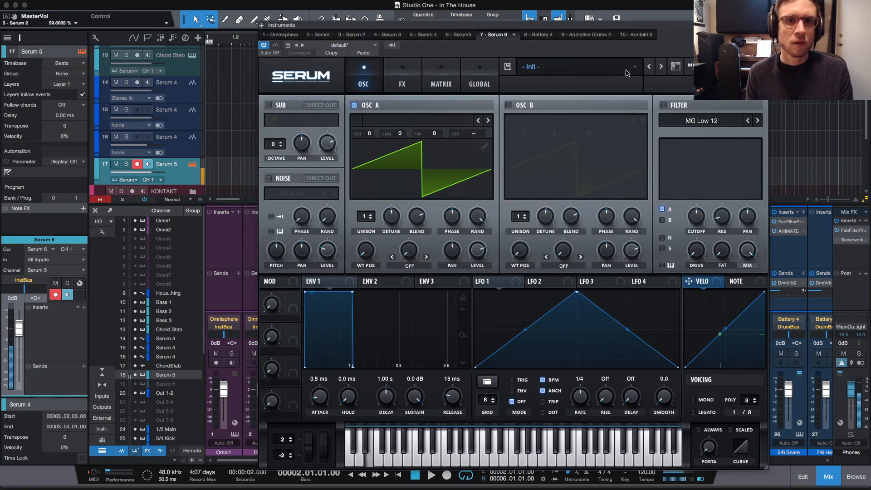
left_click(567, 66)
mouse_move(631, 101)
scroll(727, 148, "down", 20)
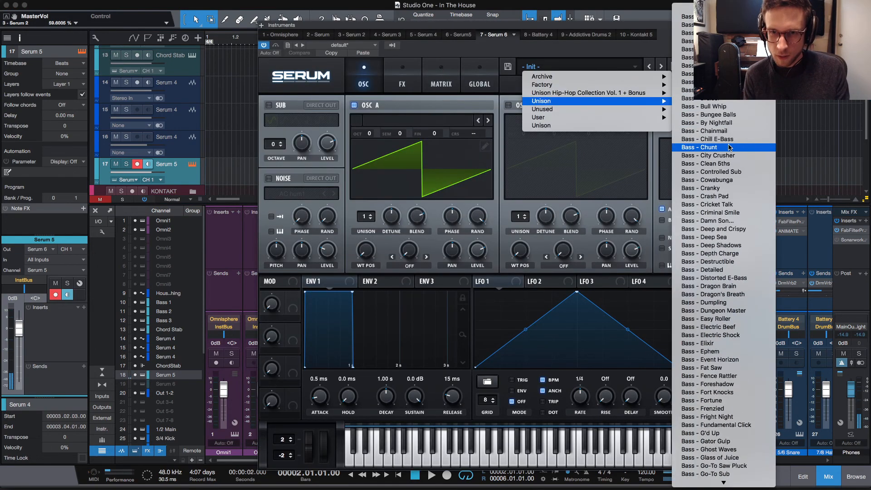
scroll(729, 135, "down", 20)
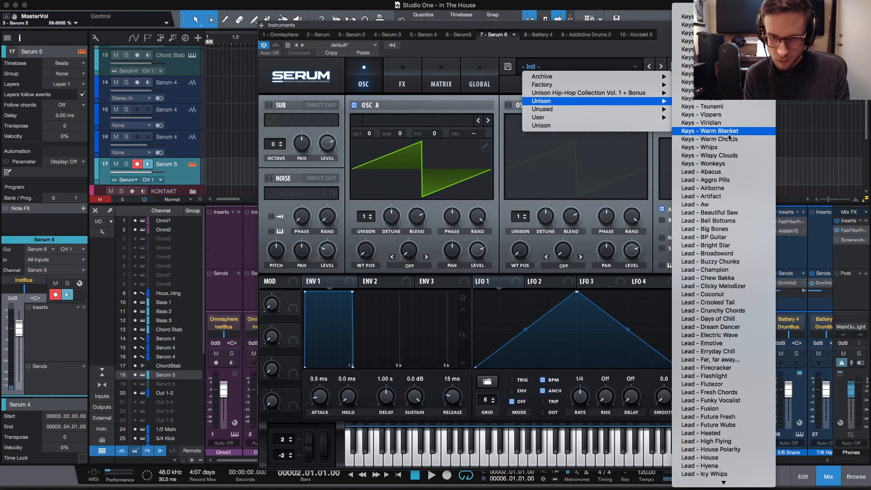
scroll(729, 135, "down", 5)
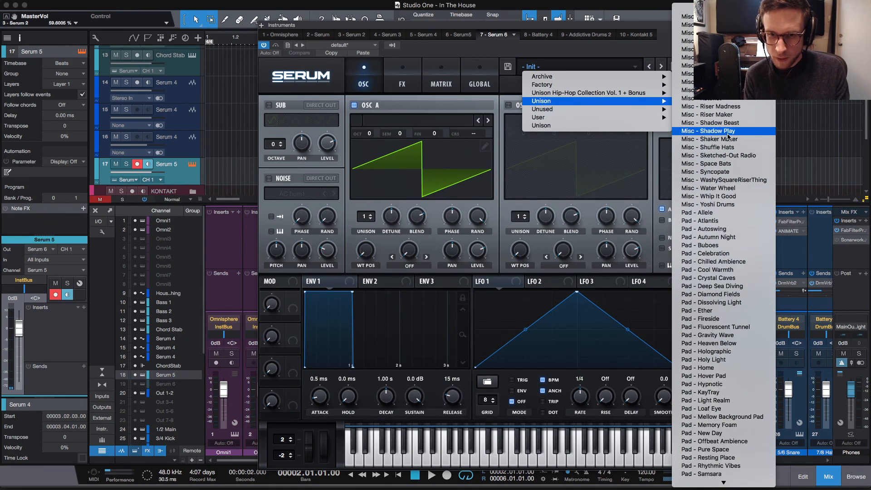
left_click(744, 214)
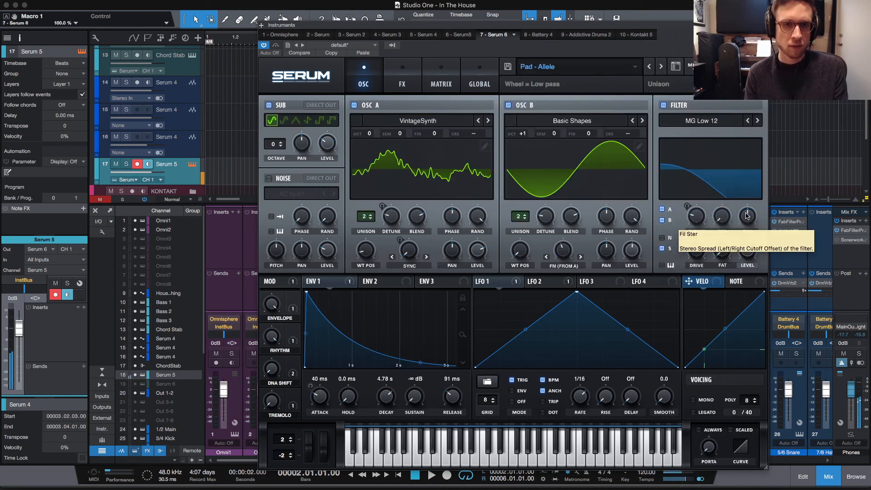
Switch to the next preset, Pad - Atlantis, and set Serum's master volume to about 59%
left_click(662, 67)
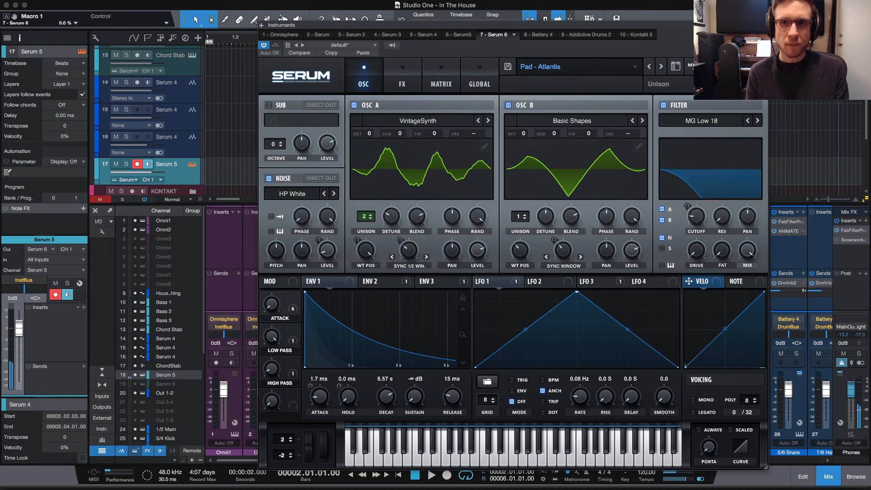
mouse_move(725, 105)
left_click_drag(727, 100, 727, 97)
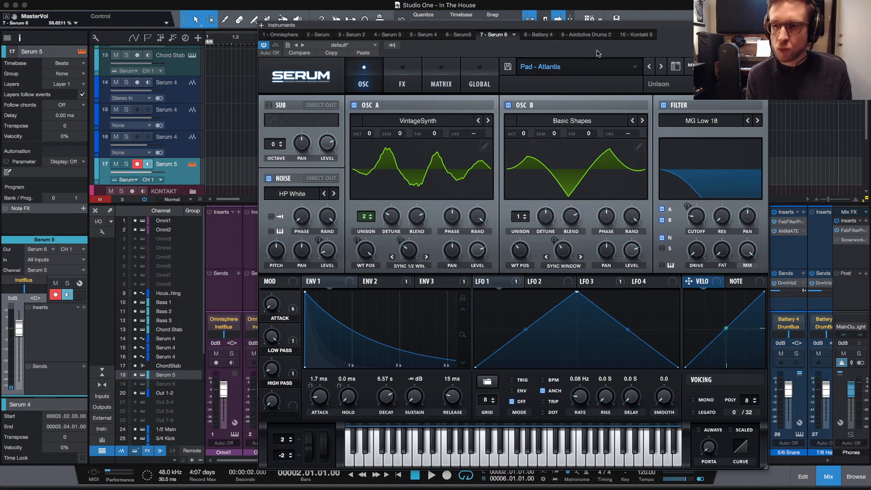
Stop the pad recording on Serum 5, close its instrument window, and trim the recorded part's empty start to about beat 3.4
left_click_drag(640, 25, 699, 136)
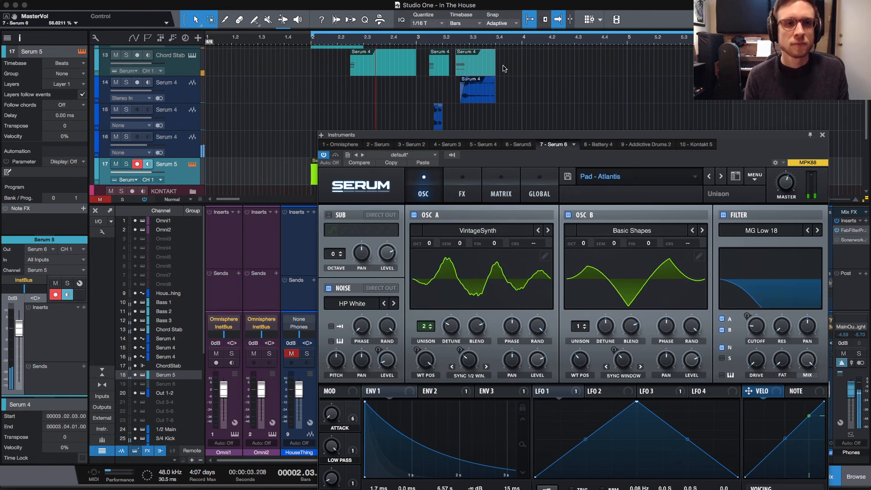
key("space")
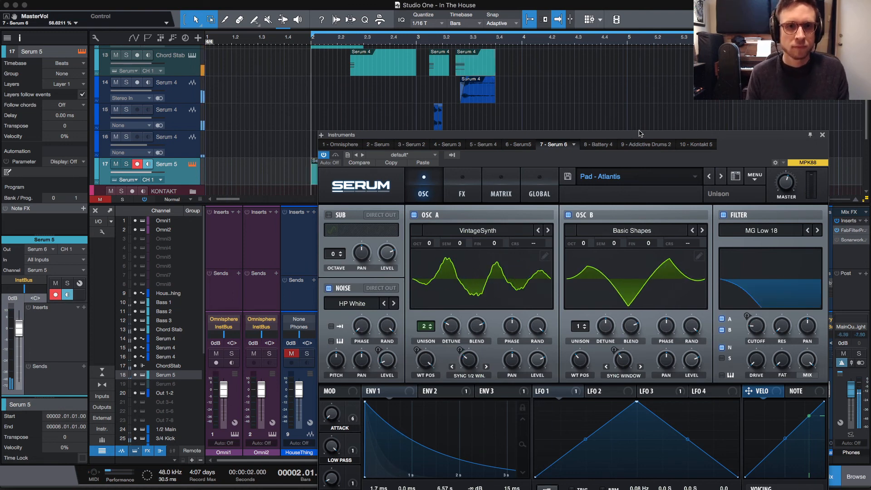
left_click(822, 135)
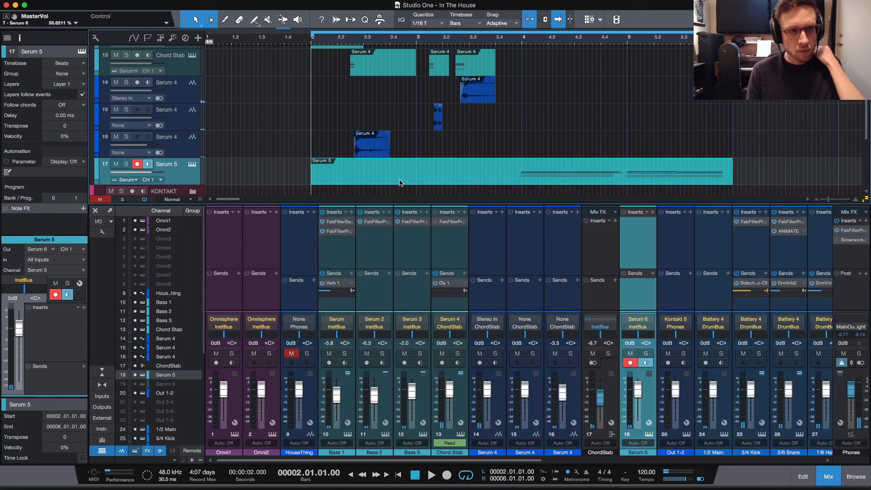
left_click_drag(312, 173, 500, 175)
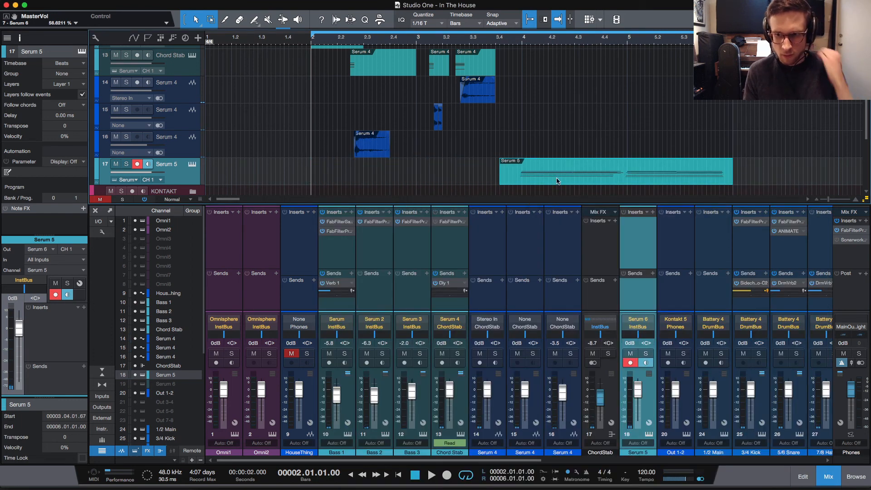
Open the Serum 5 part for note editing, quantize all its notes, and extend the first chord's C3 note to beat 4.3
double_click(598, 173)
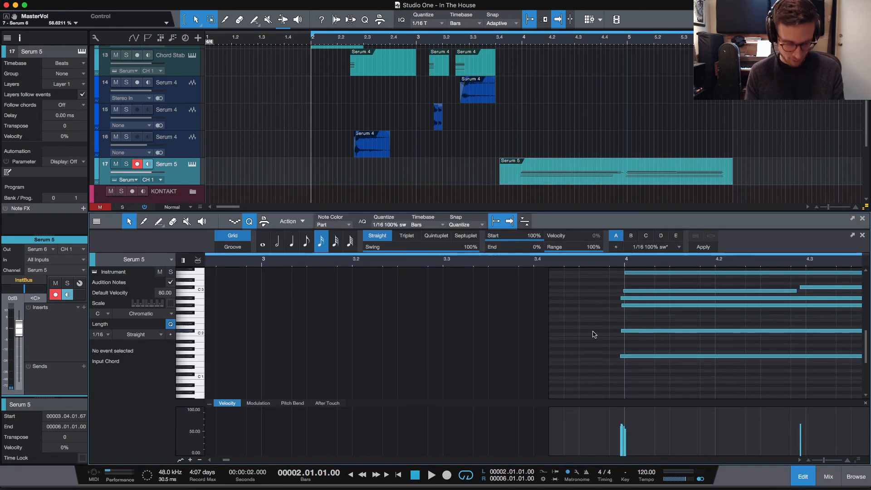
scroll(604, 325, "right", 5)
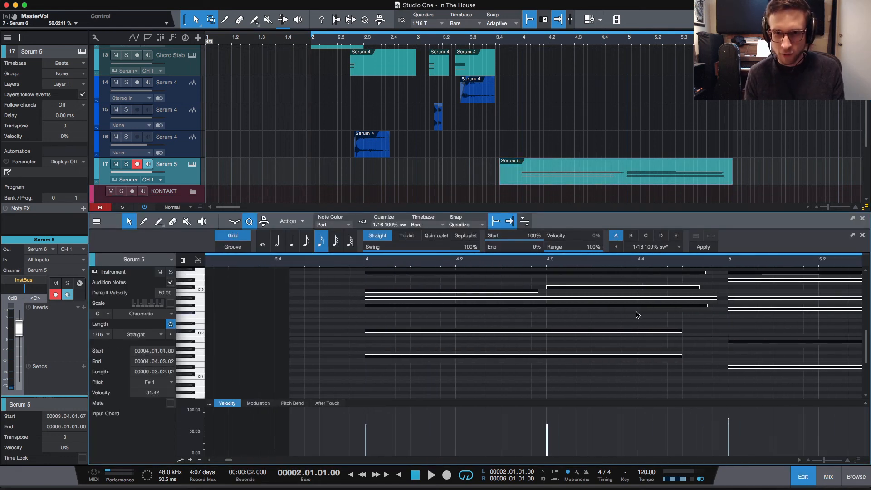
left_click(600, 323)
left_click_drag(540, 293, 546, 293)
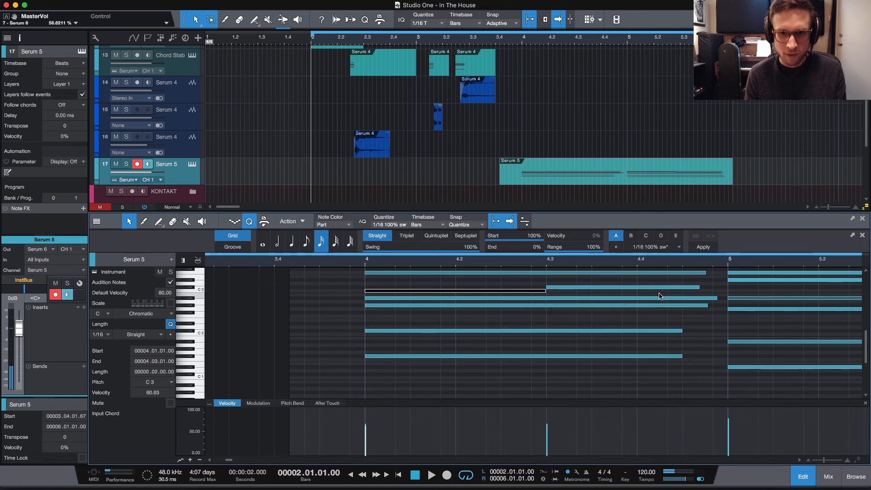
Lengthen the remaining notes of the first pad chord so they all end at bar 5
left_click_drag(701, 287, 727, 307)
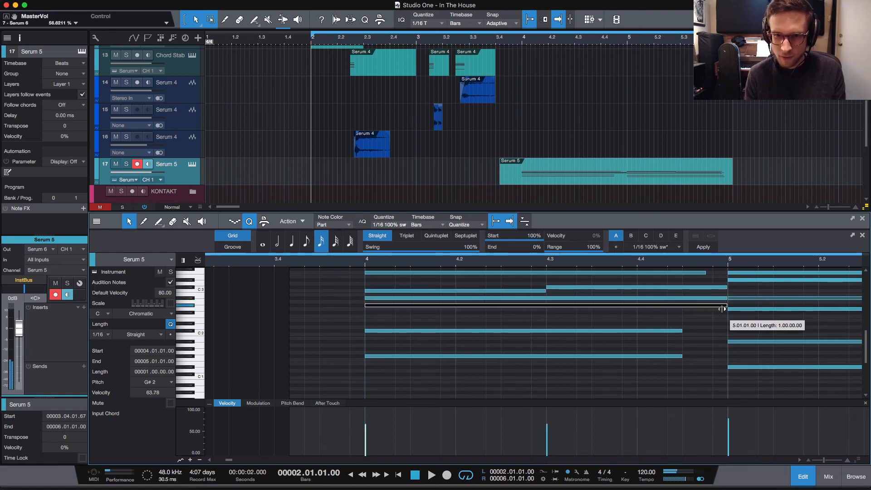
left_click_drag(623, 324, 727, 363)
scroll(722, 358, "up", 2)
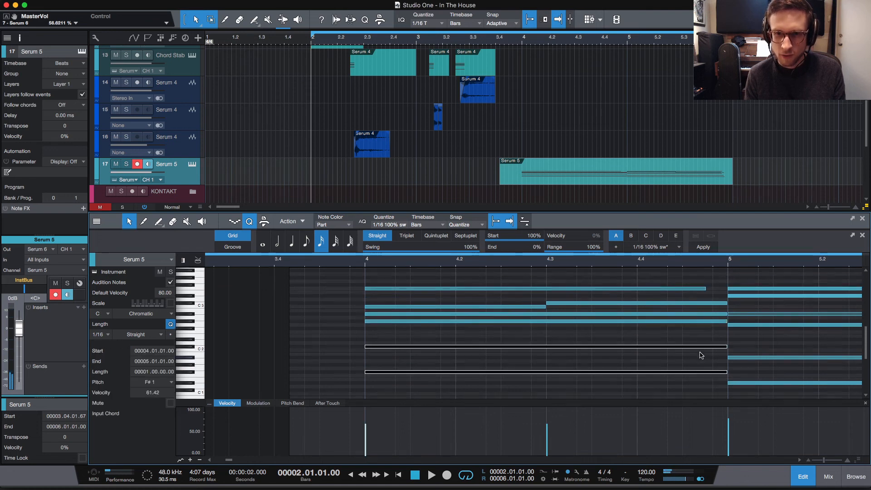
left_click_drag(711, 323, 726, 327)
Lengthen the second chord's notes to end at bar 6, and trim its D#3 note to where the following C#3 starts
scroll(710, 330, "right", 5)
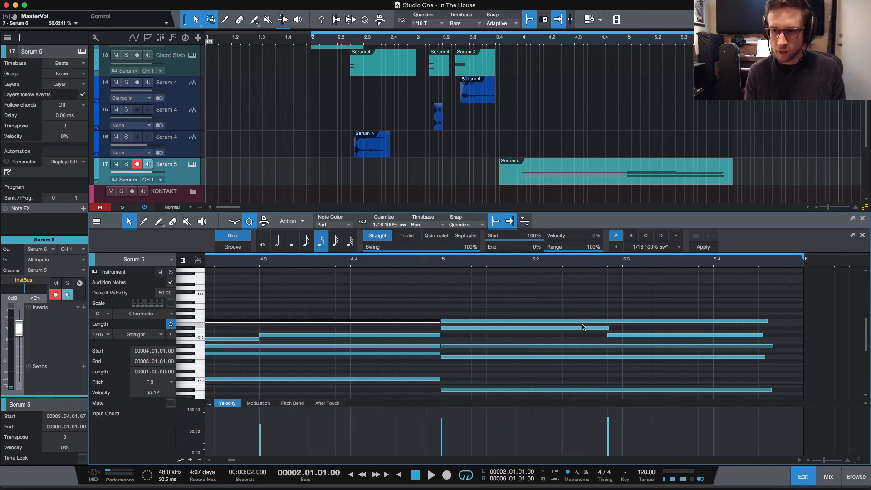
scroll(550, 318, "right", 3)
scroll(546, 323, "down", 3)
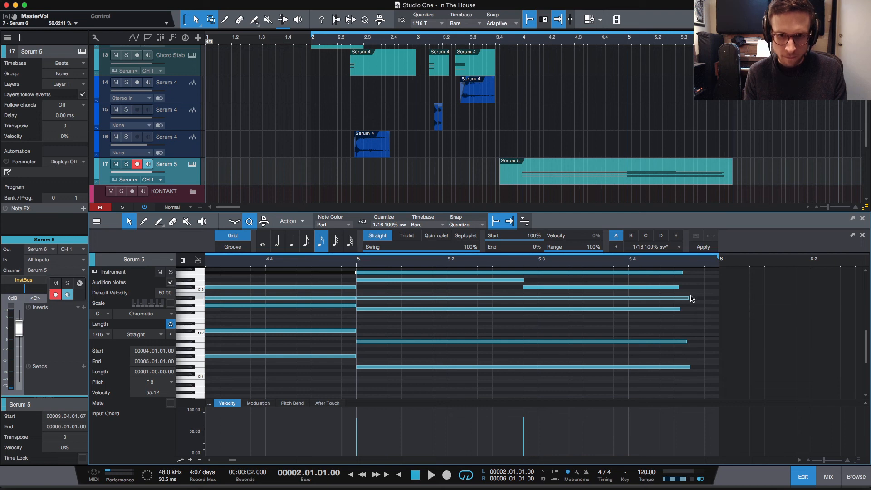
left_click_drag(678, 388, 719, 323)
scroll(672, 288, "up", 2)
left_click(673, 301)
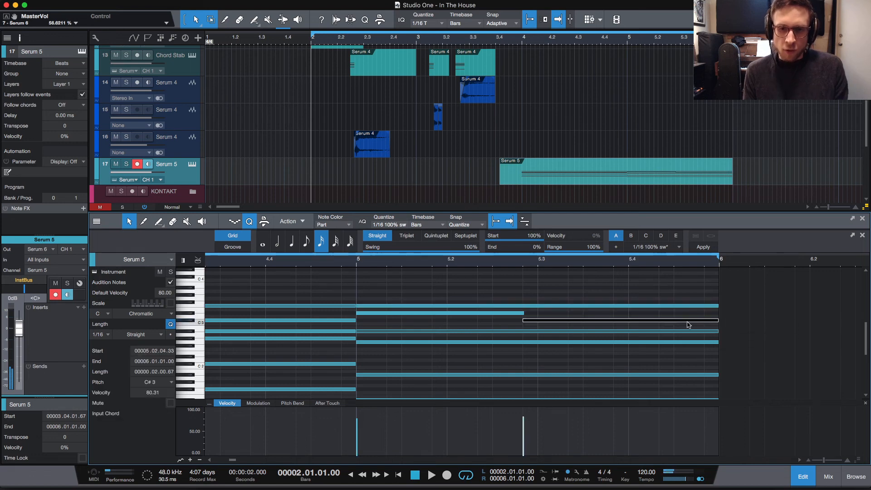
left_click(525, 314)
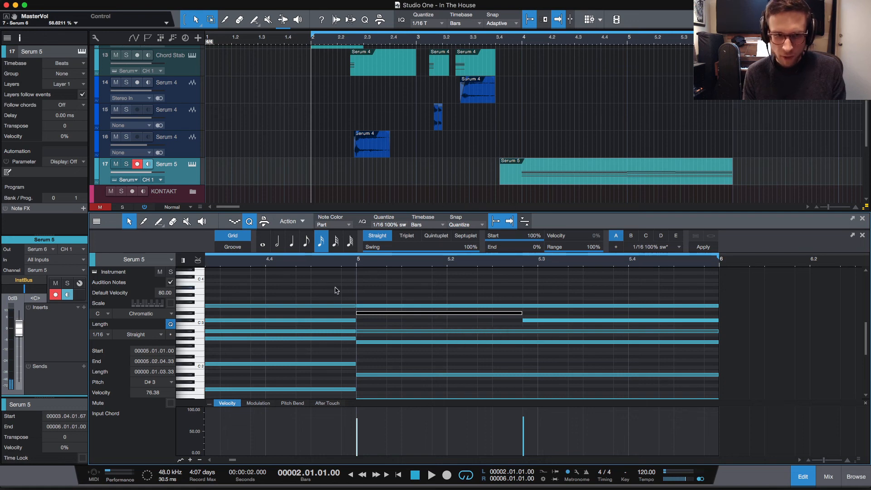
Select all notes of both pad chords and level their velocities to about 76
scroll(327, 289, "down", 3)
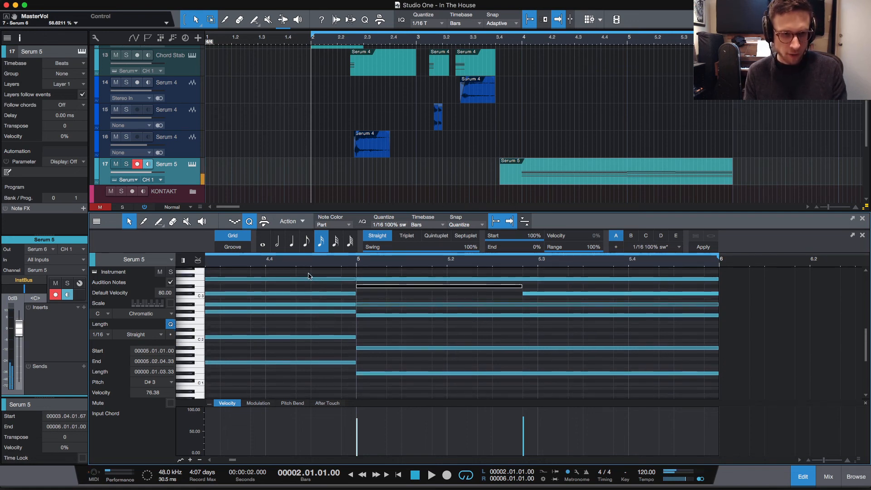
left_click_drag(310, 275, 473, 389)
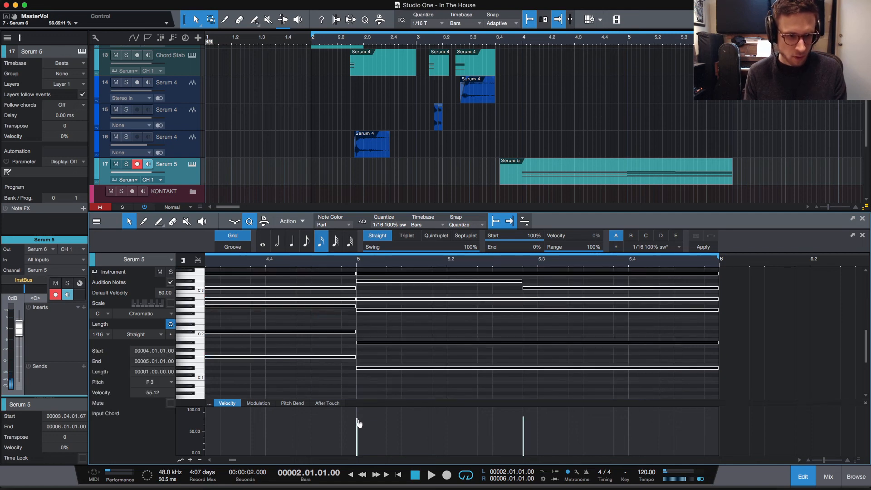
left_click(434, 327)
scroll(433, 327, "left", 10)
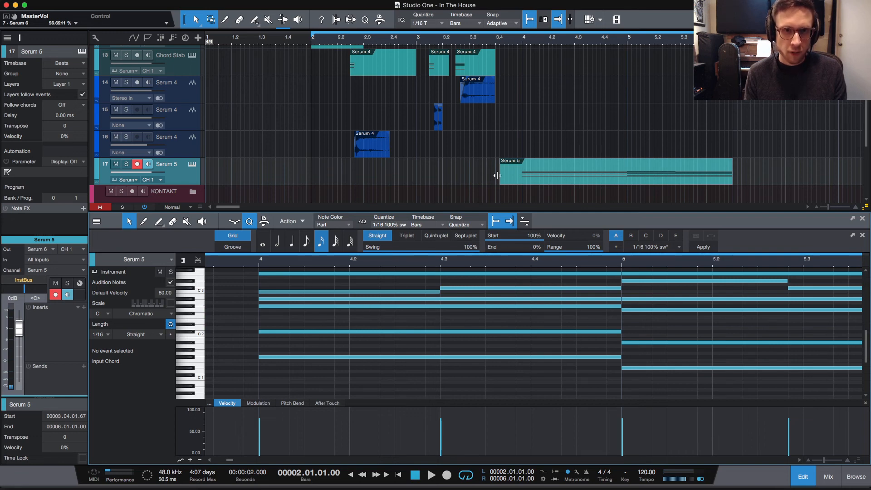
Trim the start of the Serum 5 part to bar 4 and play it back from there
left_click_drag(497, 175, 522, 176)
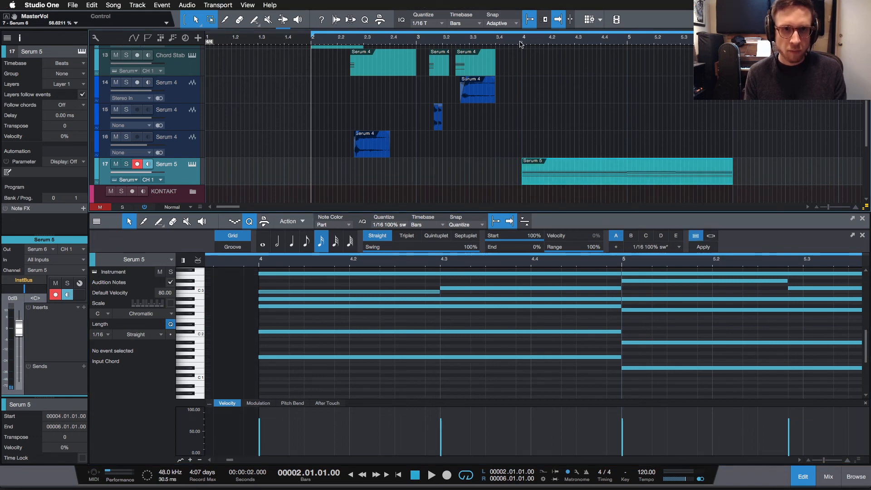
left_click(521, 44)
key("space")
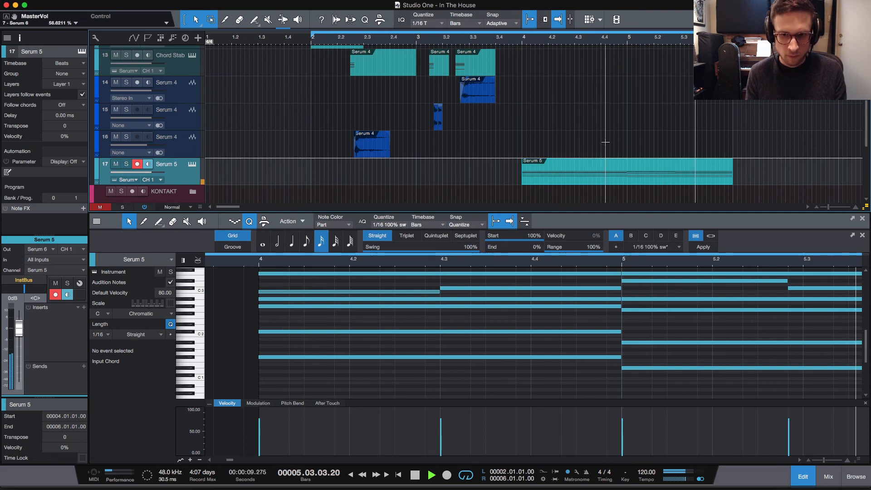
key("space")
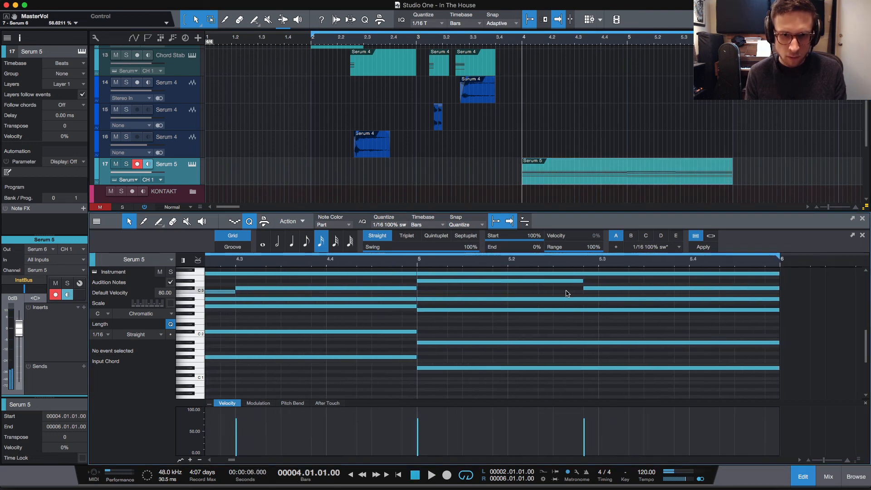
Move the change between the second chord's D#3 and C#3 notes to beat 5.3 and play back from bar 5
mouse_move(583, 282)
left_mouse_down()
mouse_move(595, 284)
mouse_move(589, 286)
left_mouse_up()
left_click(416, 265)
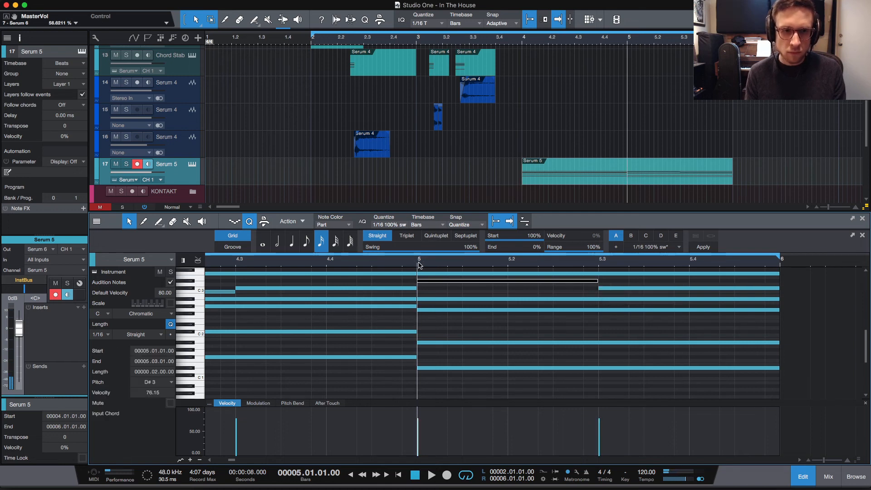
key("space")
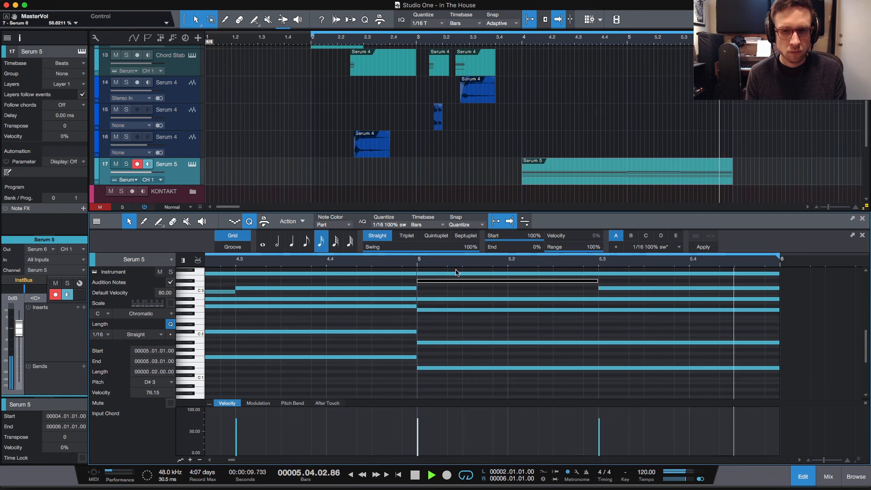
key("space")
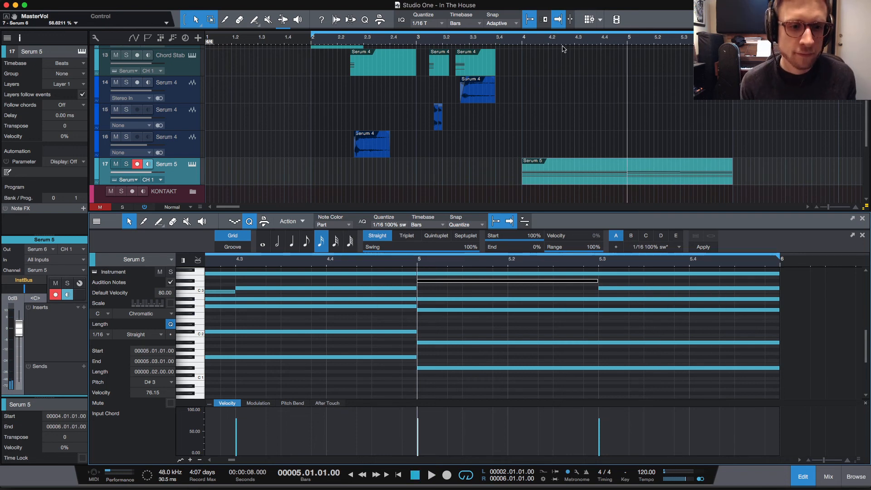
Listen to the pad part from bar 4 and to the whole loop from bar 2
left_click(523, 39)
key("space")
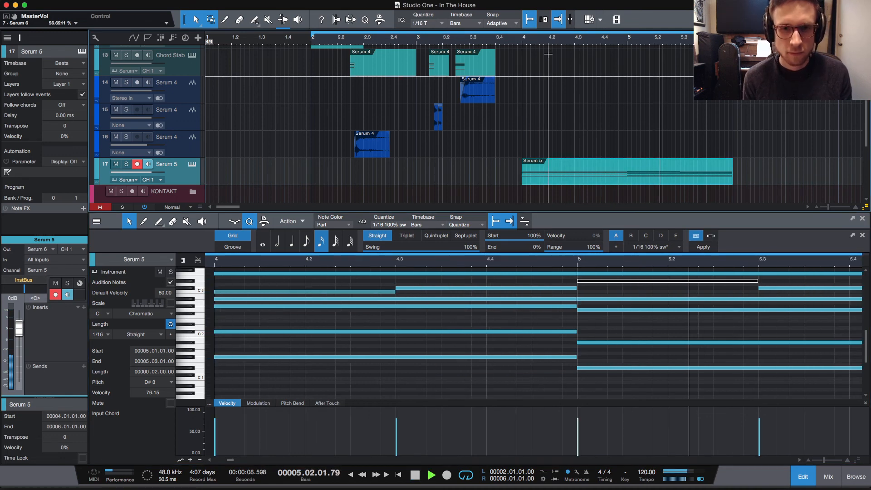
key("space")
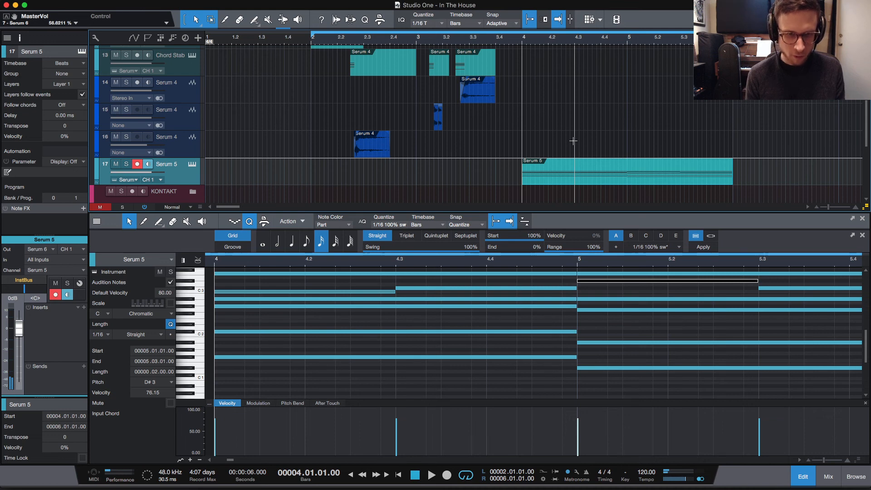
left_click(311, 44)
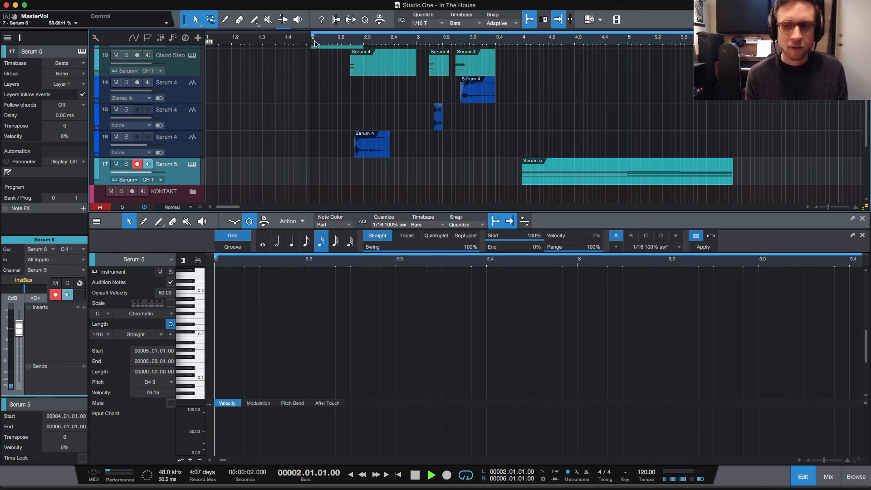
key("space")
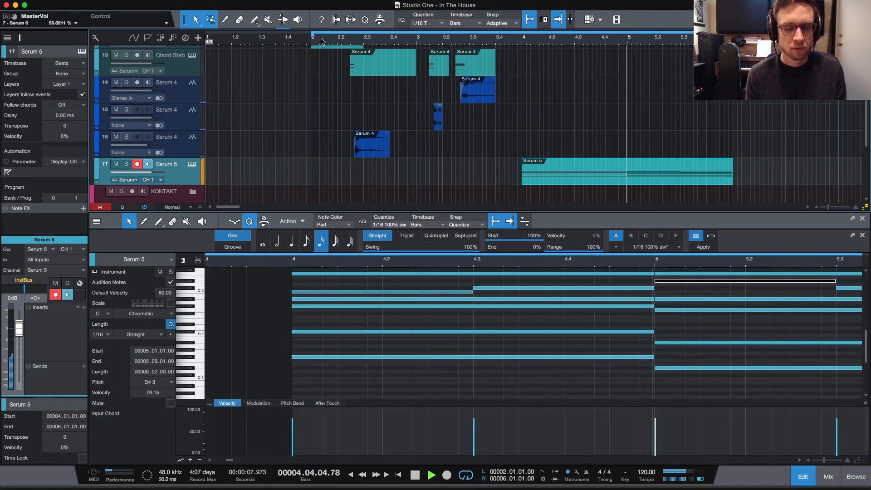
key("space")
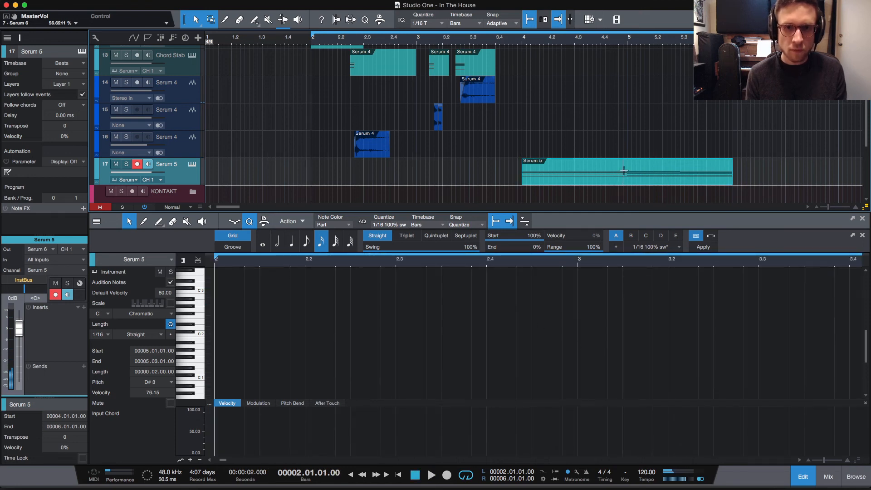
Bounce the Serum 5 pad part to a new audio track
left_click(620, 179)
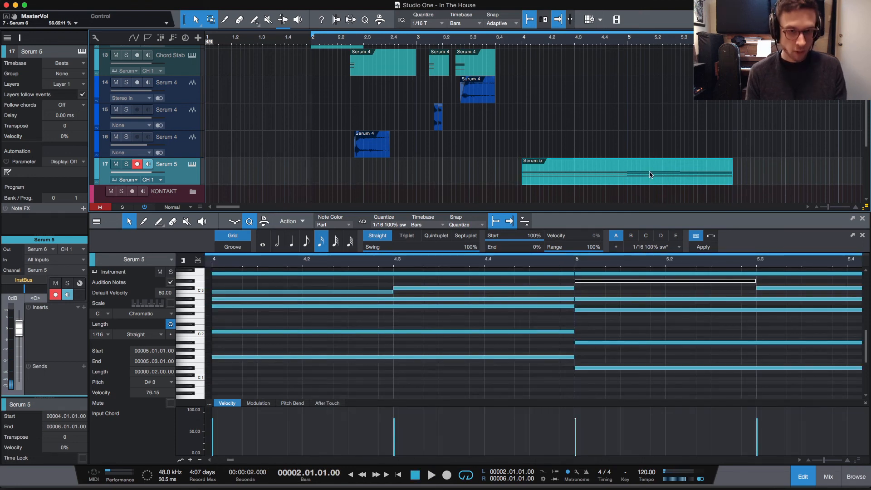
key("super+b")
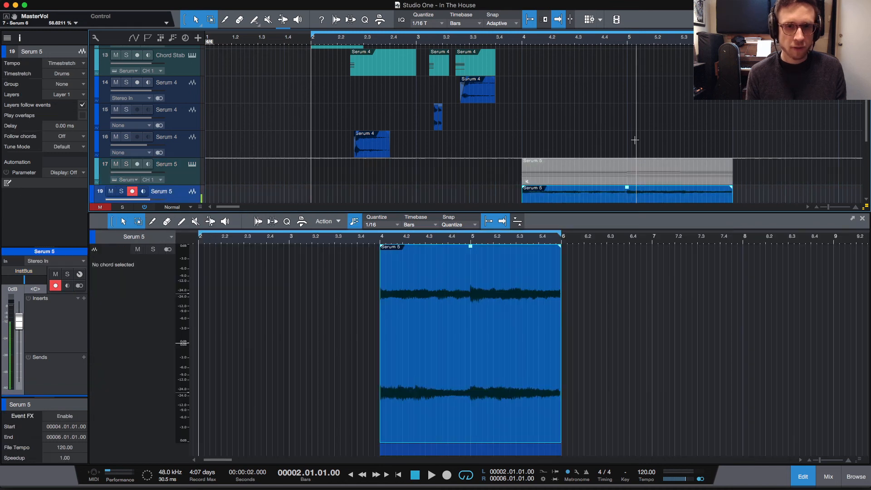
scroll(634, 137, "down", 1)
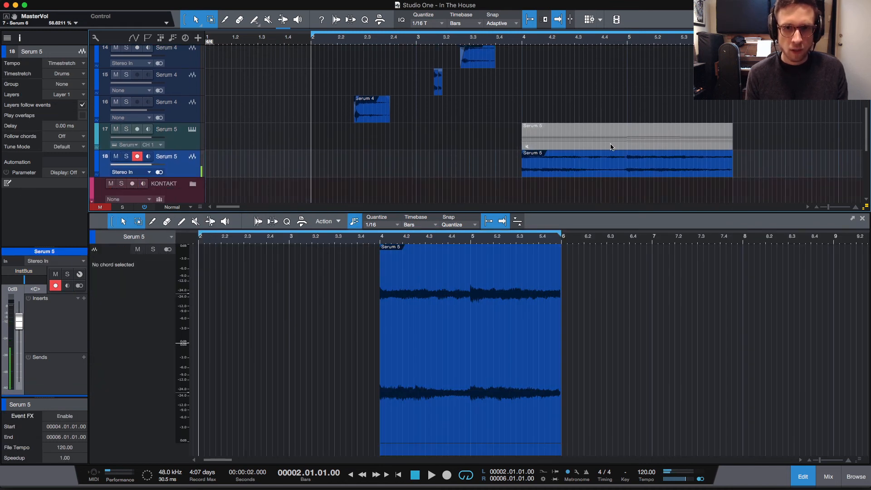
Unmute the original Serum 5 instrument part and mute the bounced audio track 18
left_click(556, 140)
key("shift+m")
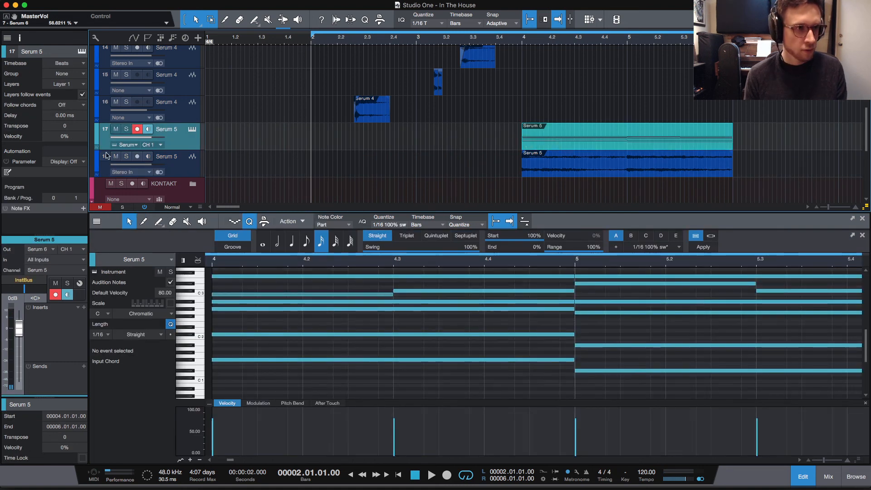
left_click(115, 156)
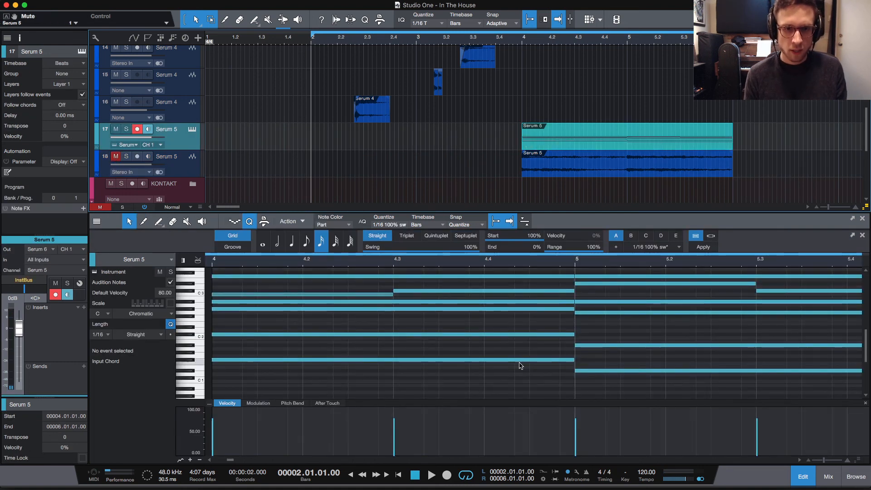
Place a duplicate of the Serum 5 instrument part at bar 11 on its track and select the original part again
scroll(668, 140, "right", 6)
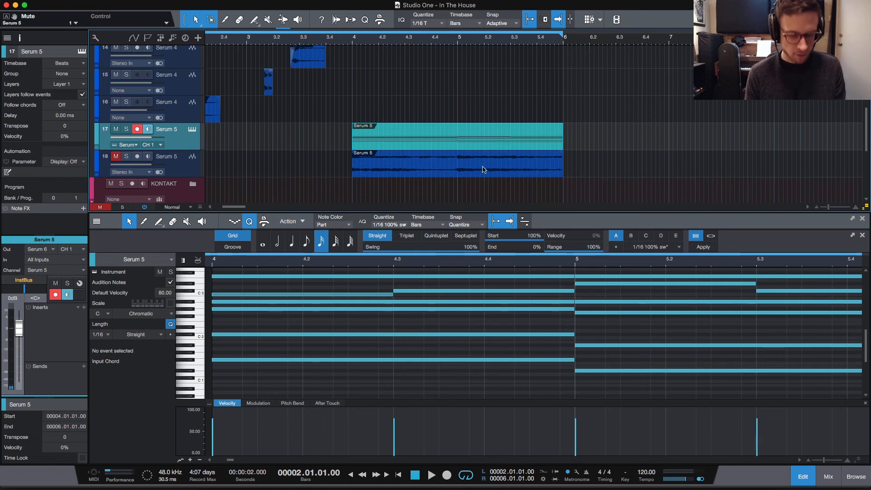
scroll(458, 149, "up", 1)
scroll(443, 150, "down", 3)
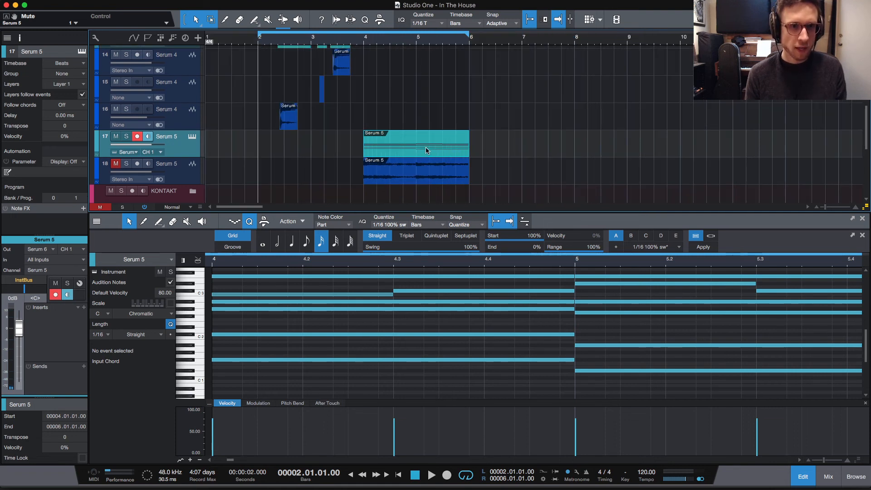
left_click_drag(384, 151, 754, 160)
left_click(402, 147)
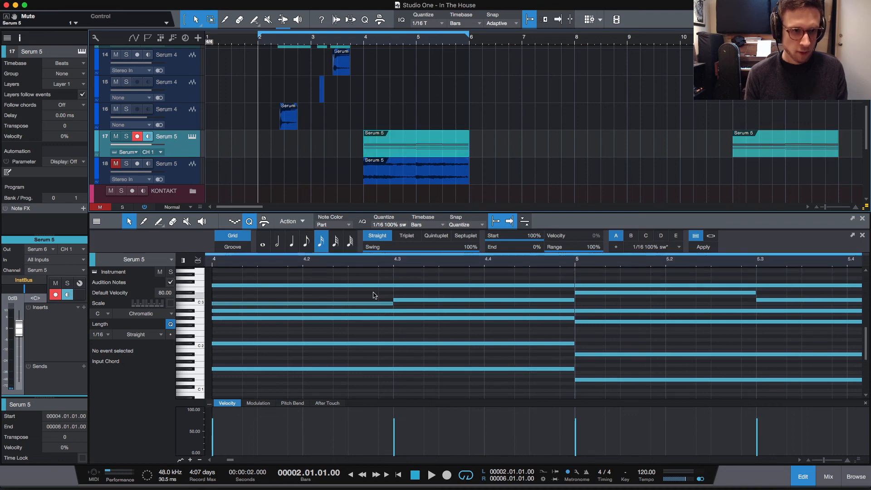
Delete all the bar 4 notes from the original Serum 5 part, keeping the chord in bar 5
left_click_drag(347, 272, 515, 360)
key("Delete")
scroll(495, 317, "down", 3)
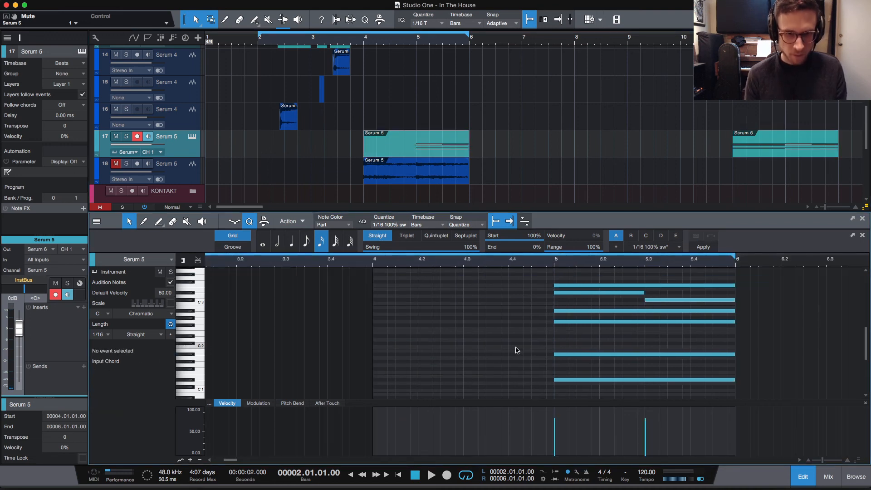
scroll(493, 317, "up", 2)
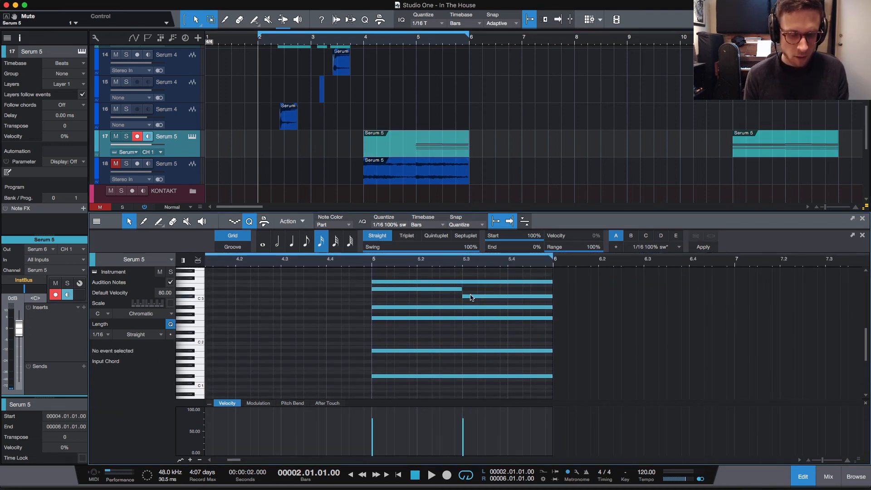
Raise the lowest bar 5 note to E1 and shorten it to the last beat, starting at 5.4
left_click_drag(373, 377, 517, 375)
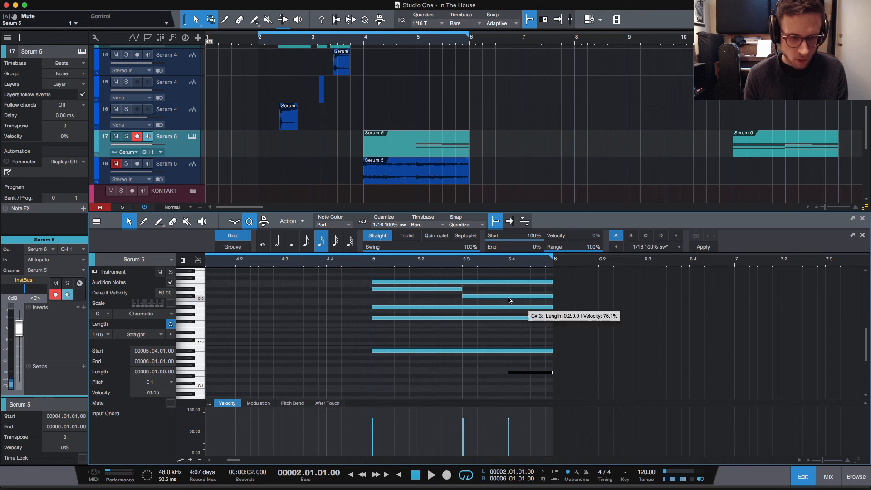
left_click(412, 277)
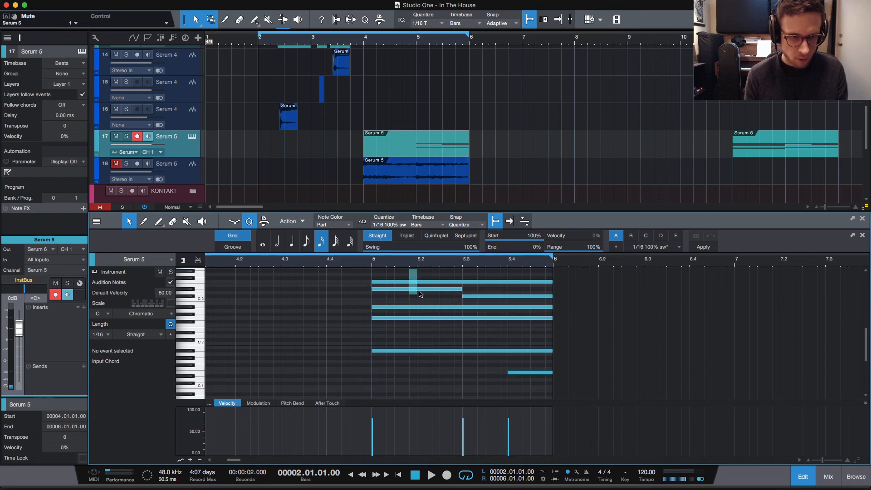
left_click_drag(420, 293, 412, 280)
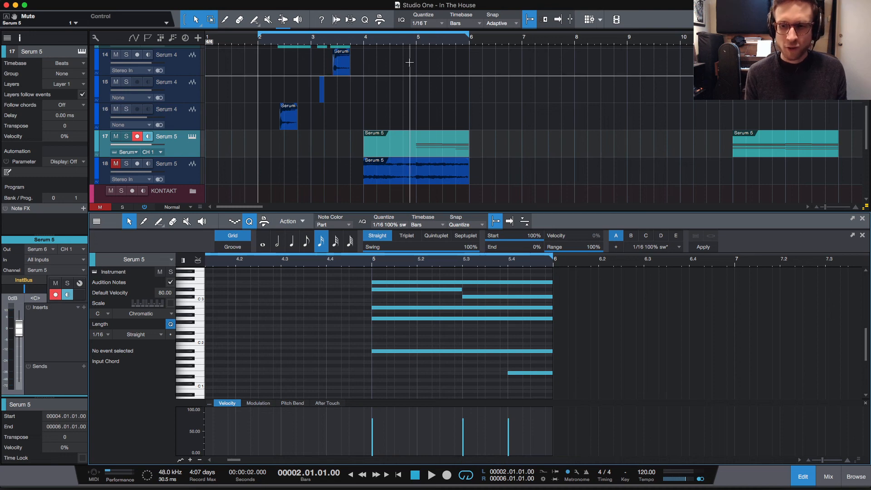
Trim the remaining bar 5 chord notes to start at 5.4 and remove the short note in the bar's first half
left_click(418, 42)
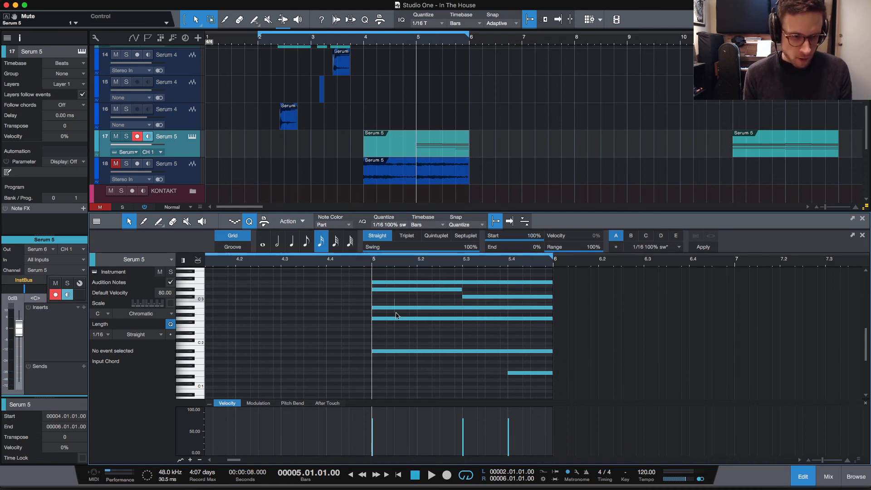
left_click_drag(409, 298, 509, 352)
left_click(453, 309)
left_click_drag(463, 297, 508, 283)
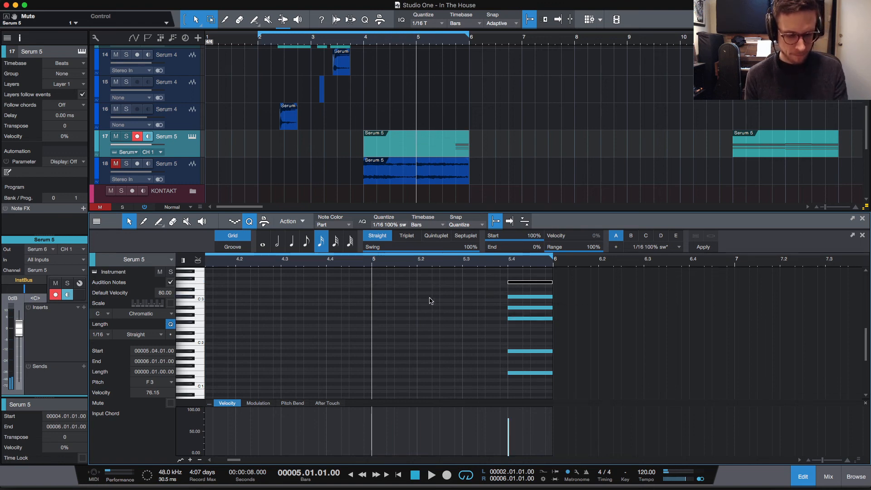
Lower the top note of the last-beat chord to D#3 and raise its G2 note to G#2
left_click(546, 372)
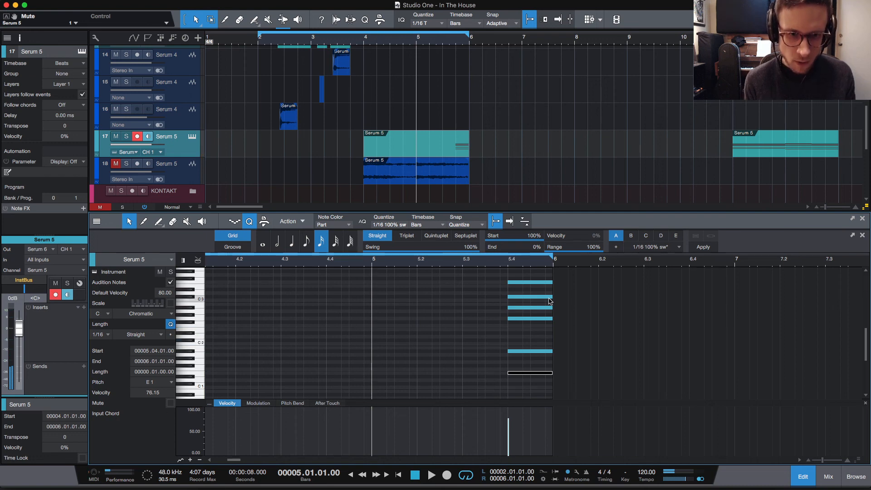
left_click(525, 282)
key("Down")
key("Down")
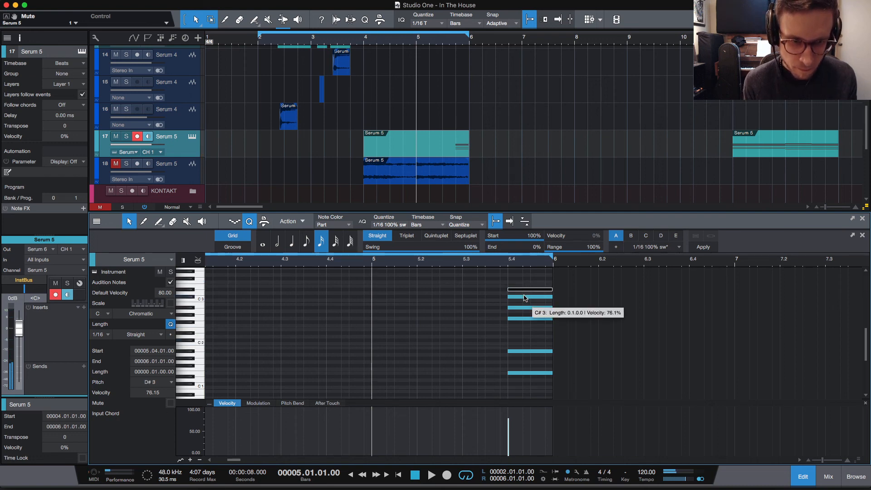
key("Down")
key("Down")
key("Down")
key("Down")
key("Down")
key("Down")
key("Down")
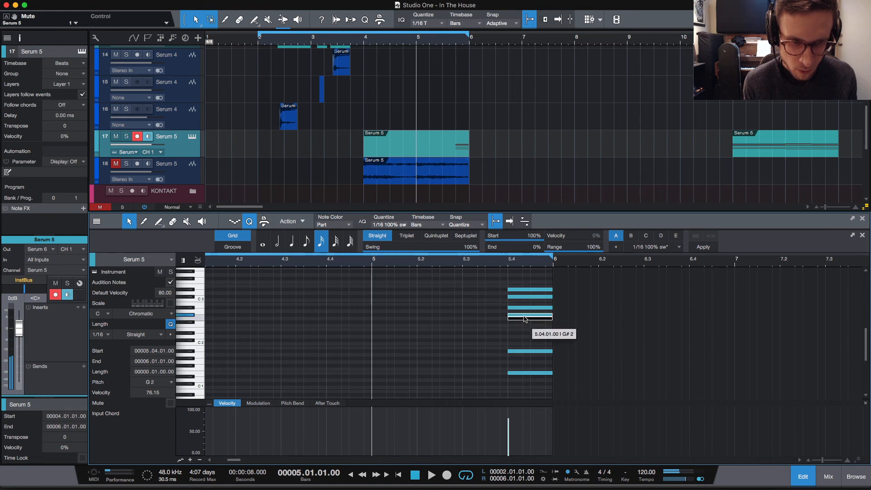
Lower the chord's C#3 note to C3 and raise its second-lowest note by about half an octave
left_click_drag(526, 298, 526, 301)
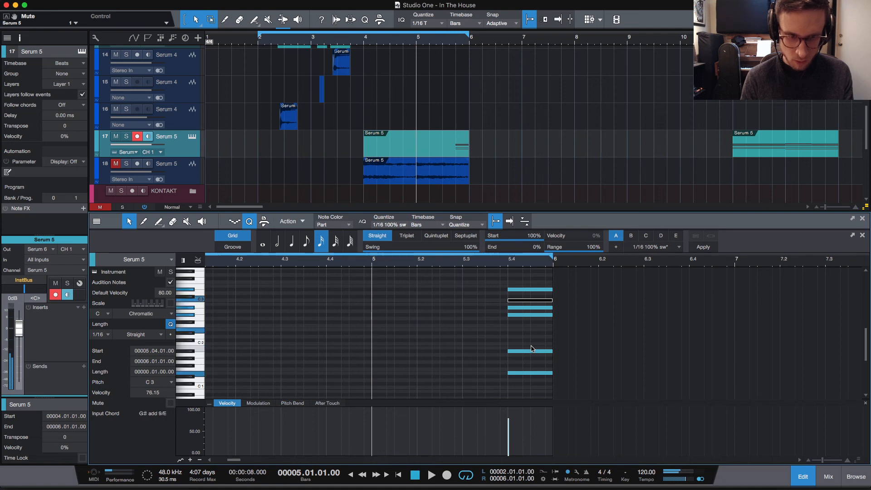
left_click_drag(532, 350, 532, 330)
left_click(460, 311)
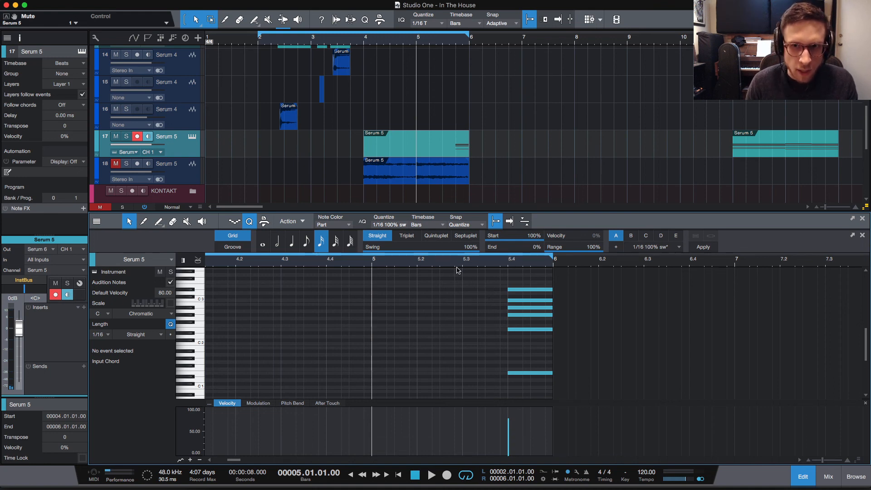
Trim the Serum 5 part to start at 5.4 and bounce it to a new audio track
left_click_drag(366, 150, 456, 153)
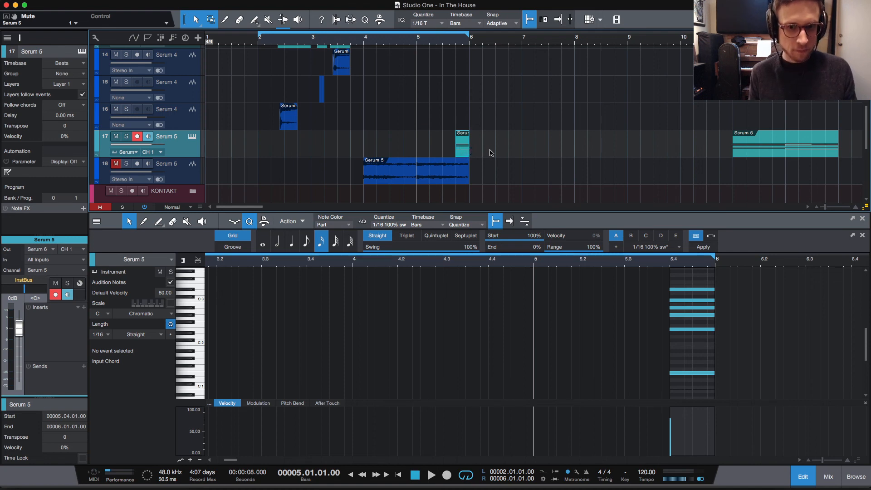
key("super+alt+b")
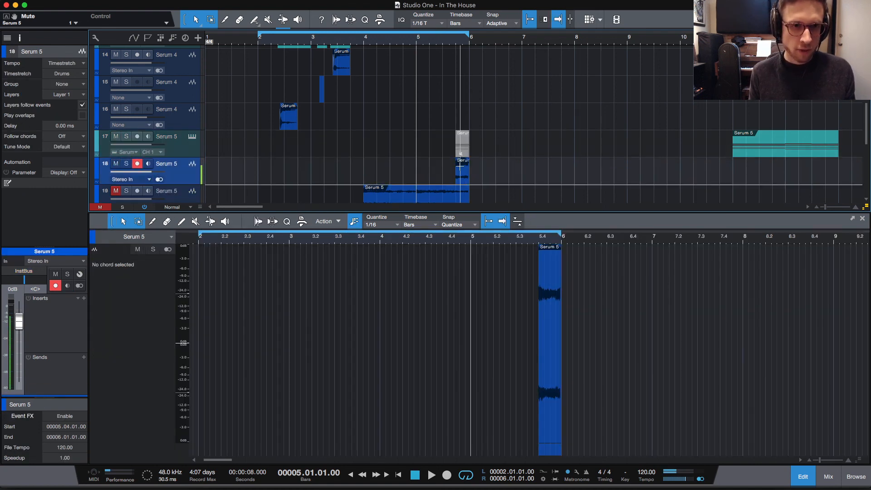
Move the bounced chord onto track 19 over the last beat of the pad audio and crossfade the two events
scroll(460, 179, "down", 1)
left_click(460, 178)
mouse_move(469, 178)
left_mouse_down()
mouse_move(452, 179)
mouse_move(463, 170)
left_mouse_up()
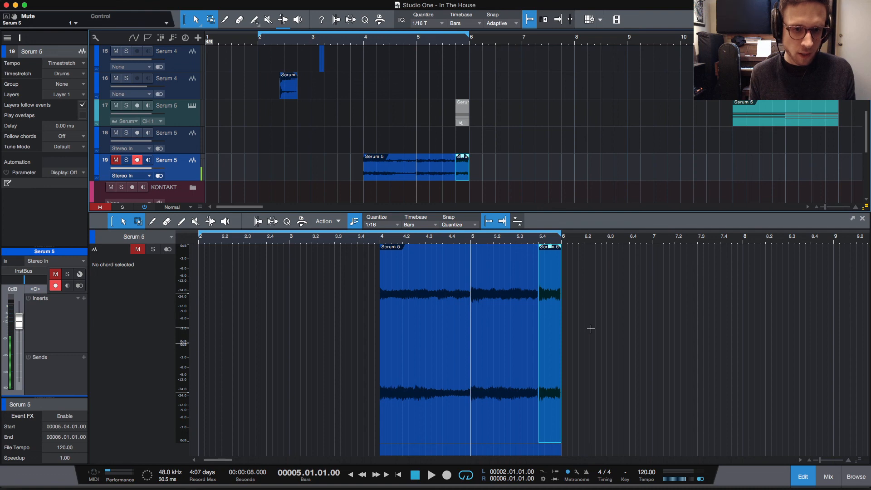
left_click(435, 178, "shift")
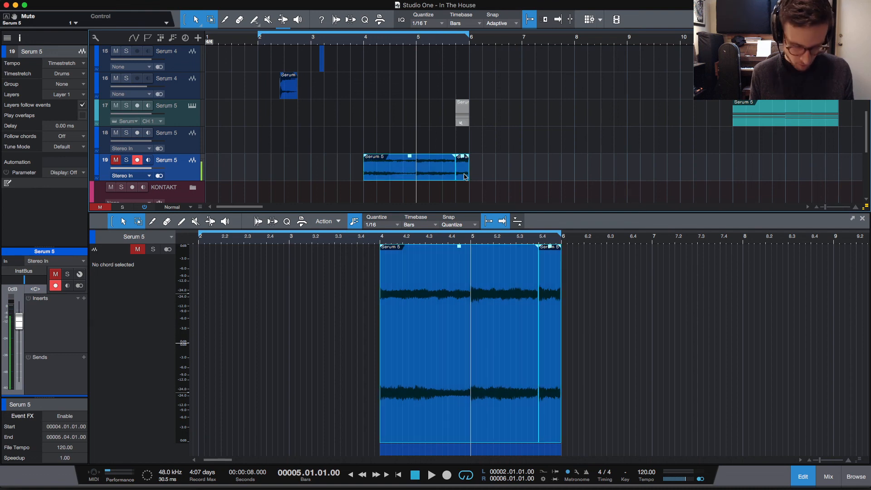
left_click(472, 114)
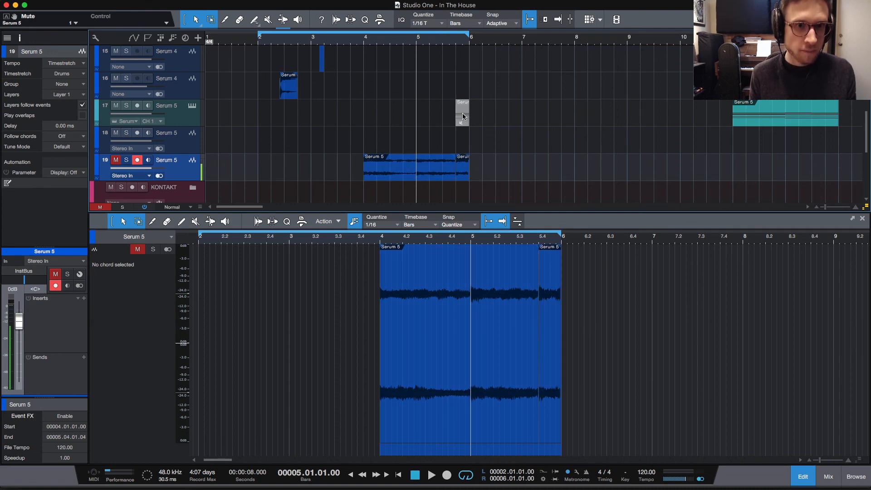
Return the playhead to bar 2 and set the input of audio track 19 to None
left_click(257, 44)
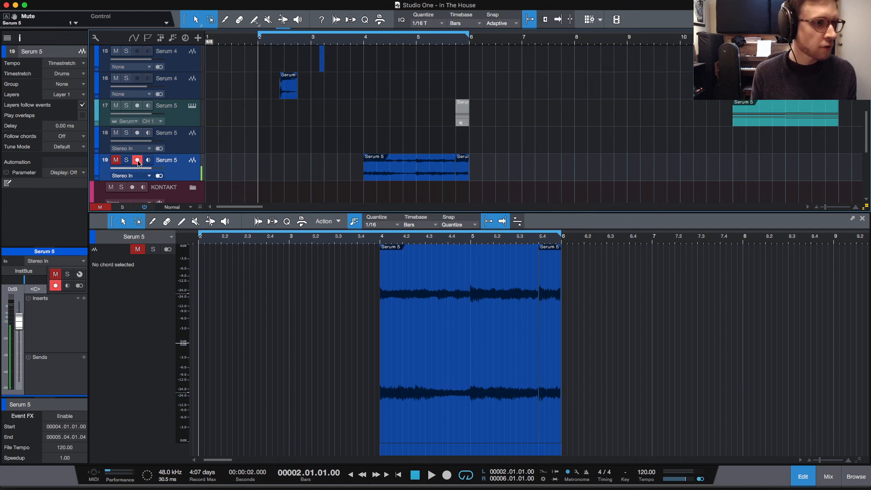
left_click(136, 177)
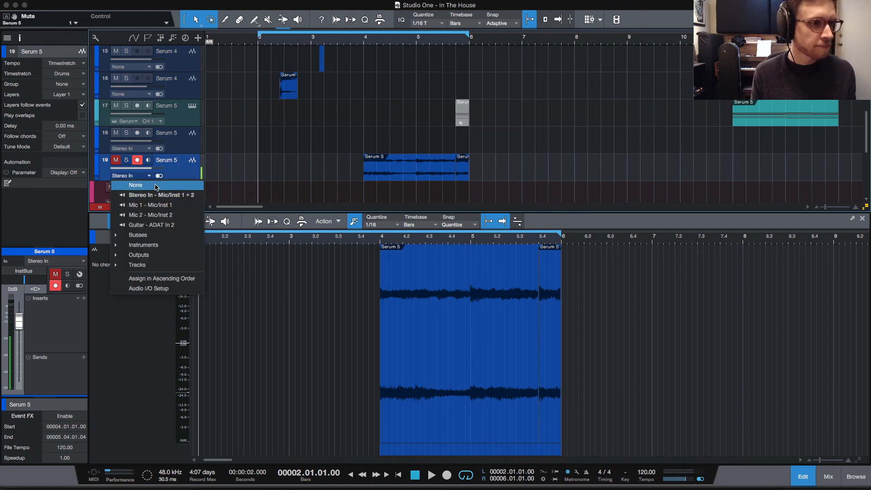
left_click(152, 183)
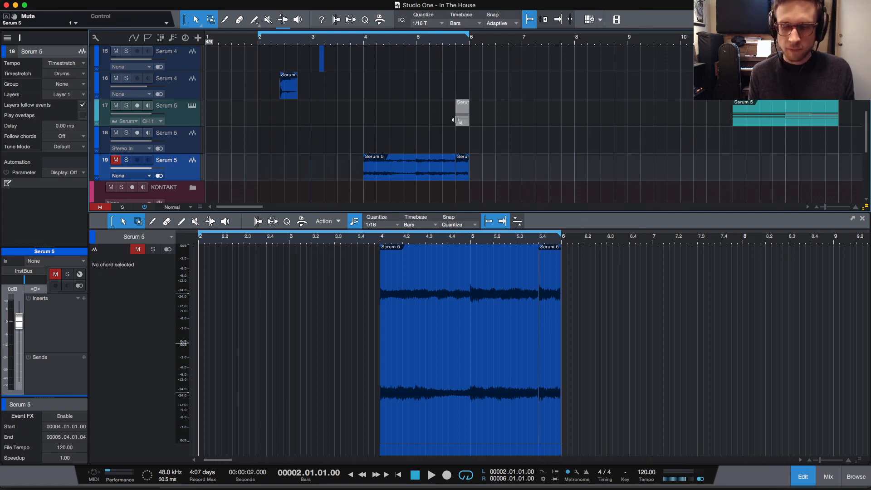
Unmute audio track 19 and listen to the loop from bar 2
key("f")
key("space")
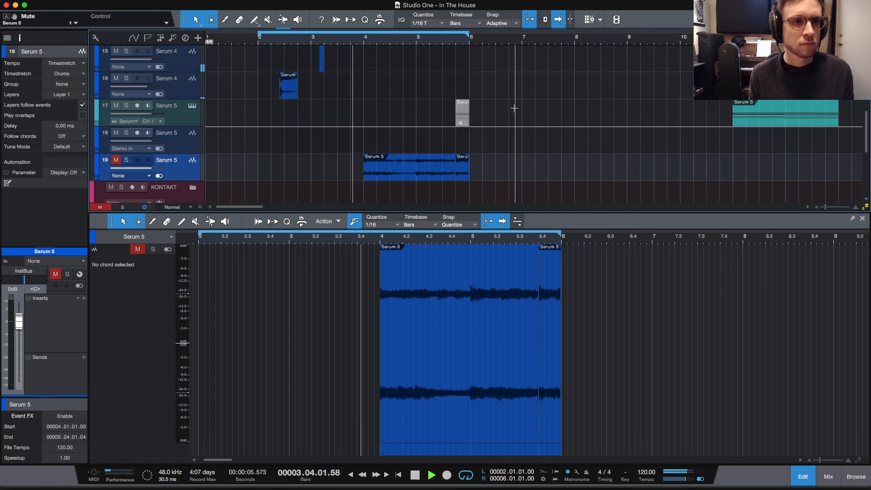
key("space")
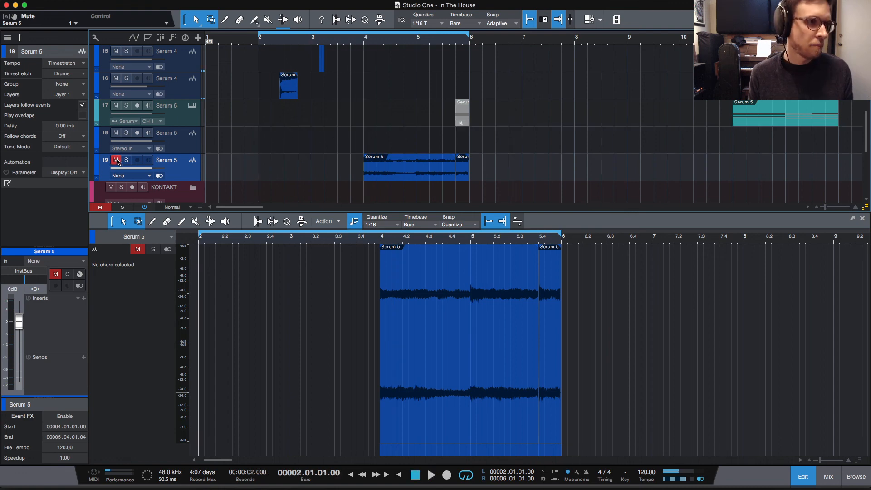
left_click(116, 161)
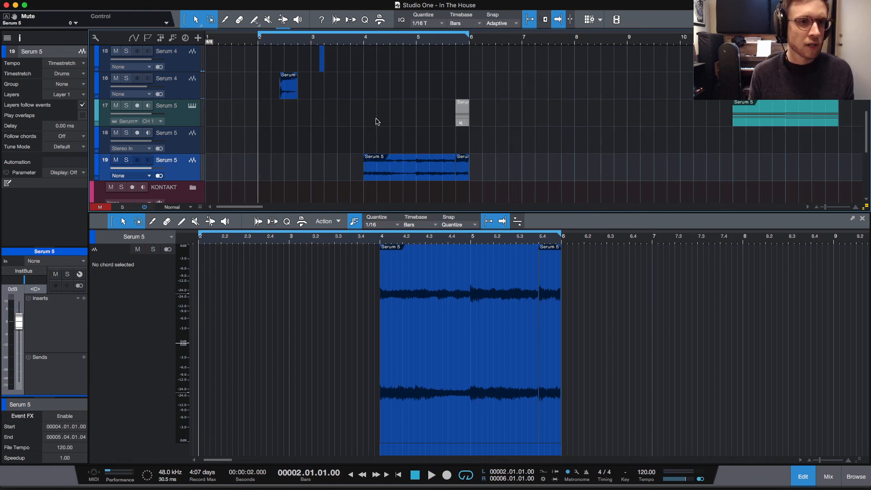
key("space")
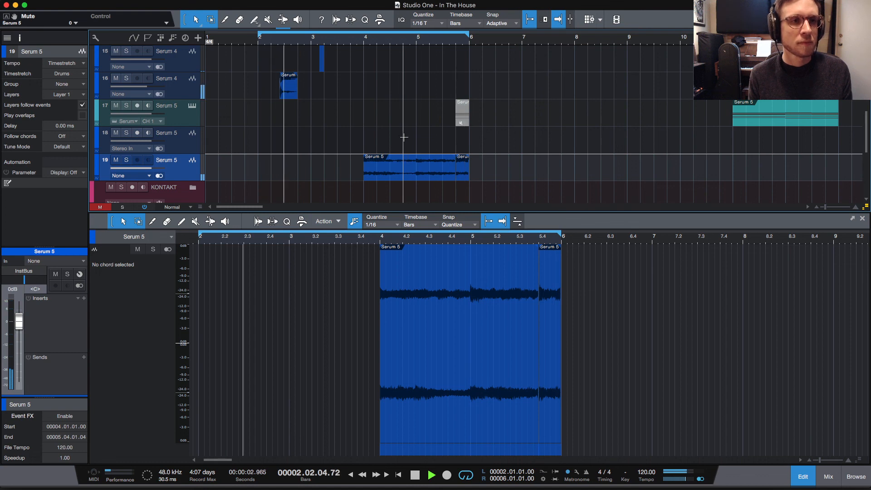
key("space")
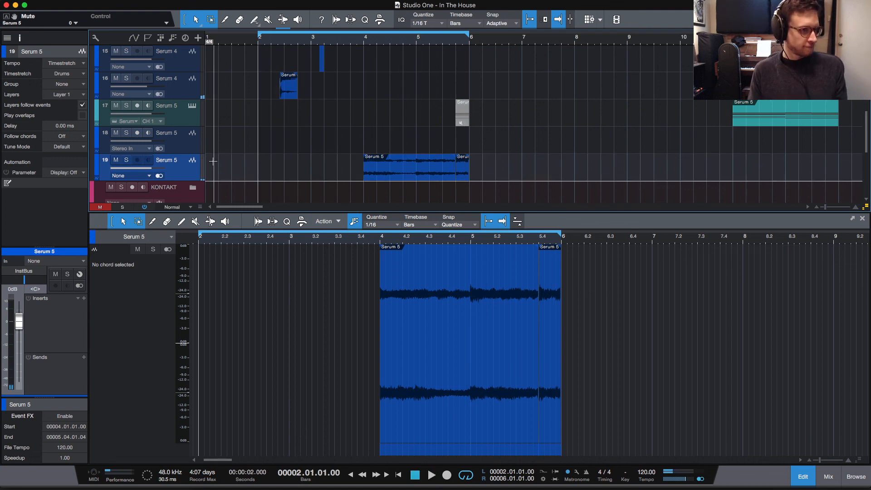
Select the Bass 3 track and place the playhead at bar 5
scroll(187, 168, "down", 2)
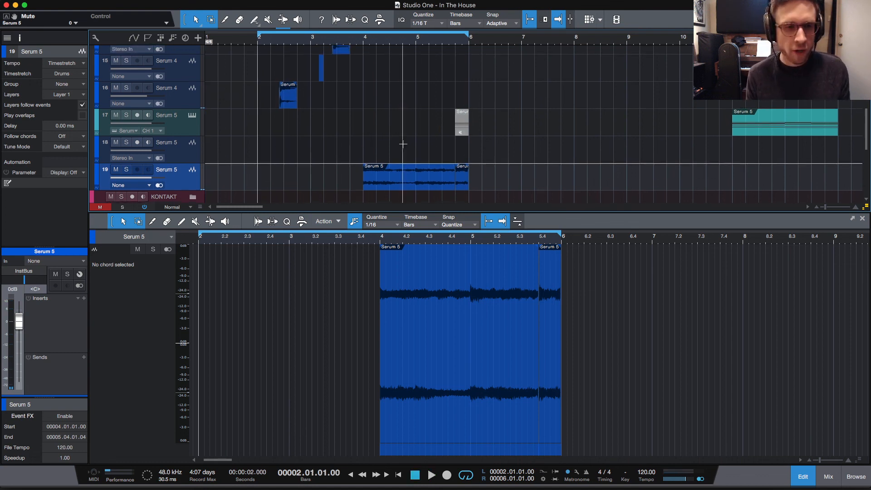
scroll(189, 169, "up", 5)
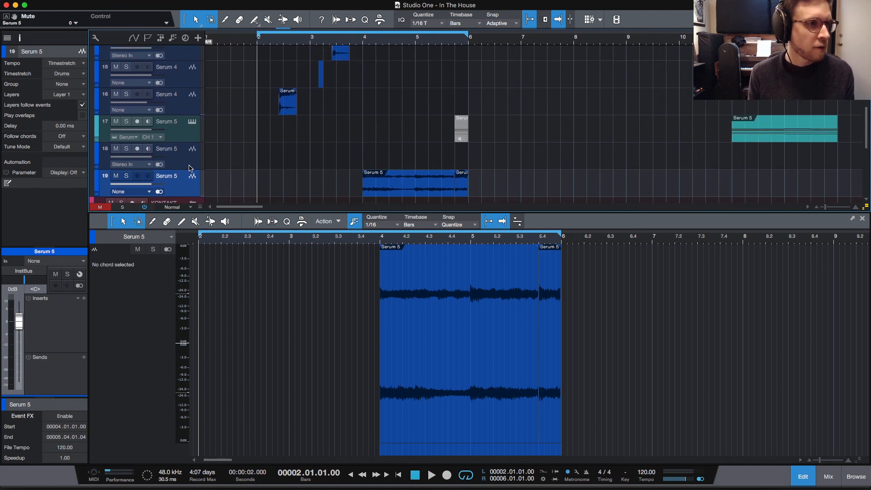
scroll(193, 171, "up", 5)
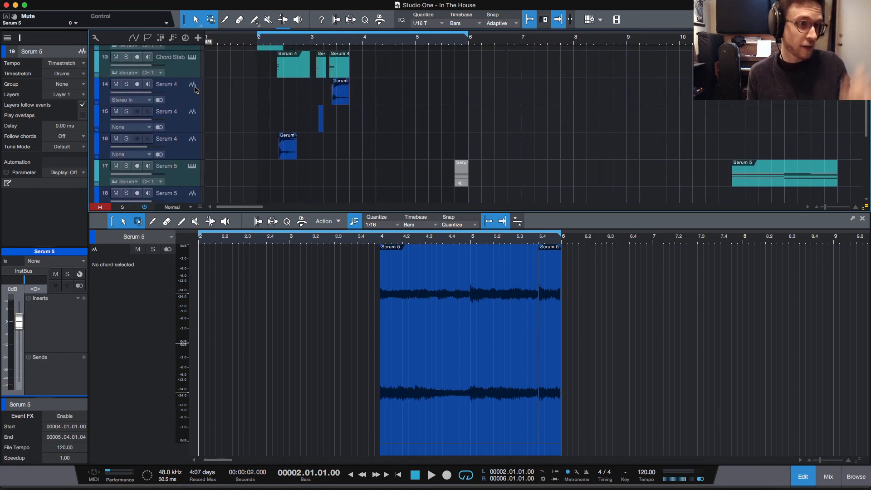
left_click(188, 79)
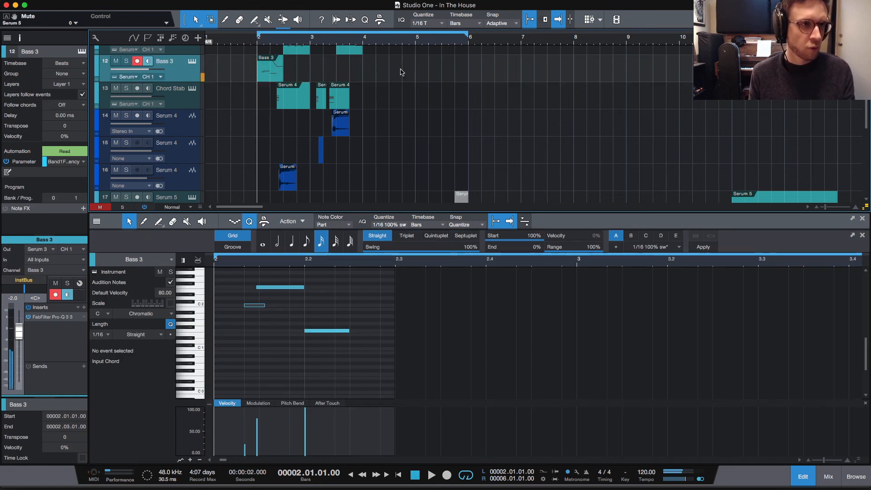
scroll(409, 68, "down", 1)
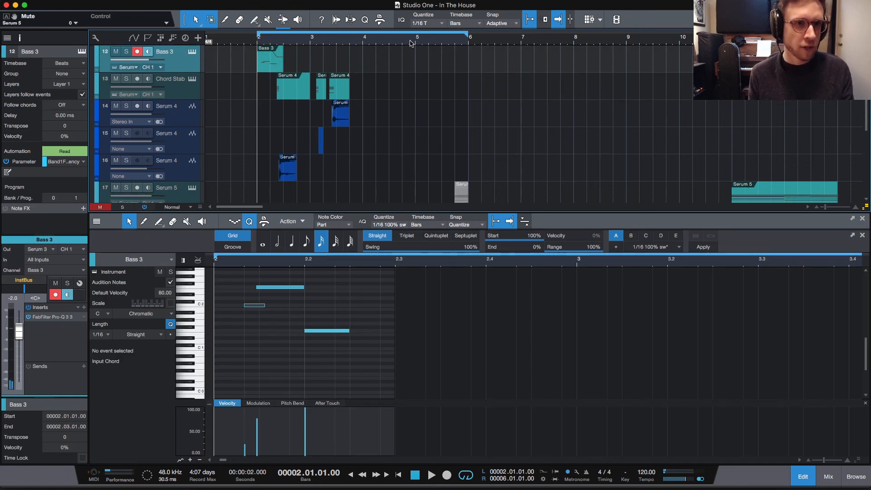
left_click(416, 40)
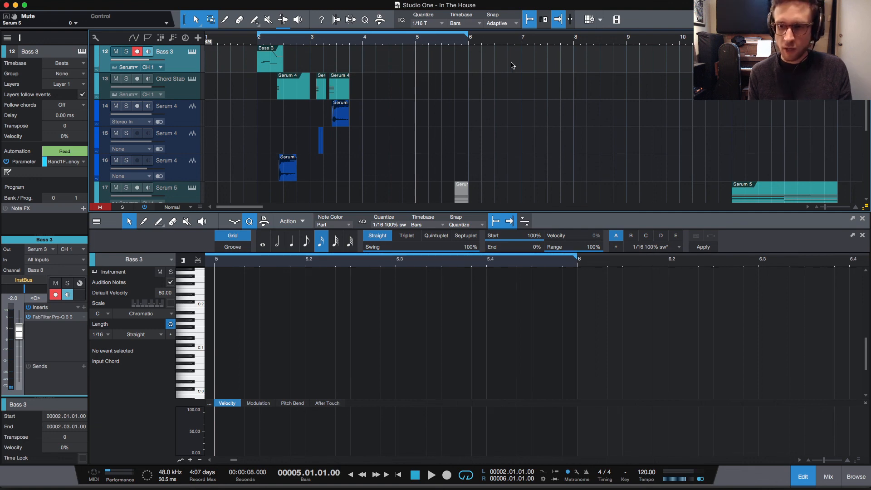
Undo the bass note recorded at bar 5 and play from bar 5 to try bass pitches against the pad
scroll(414, 75, "left", 1)
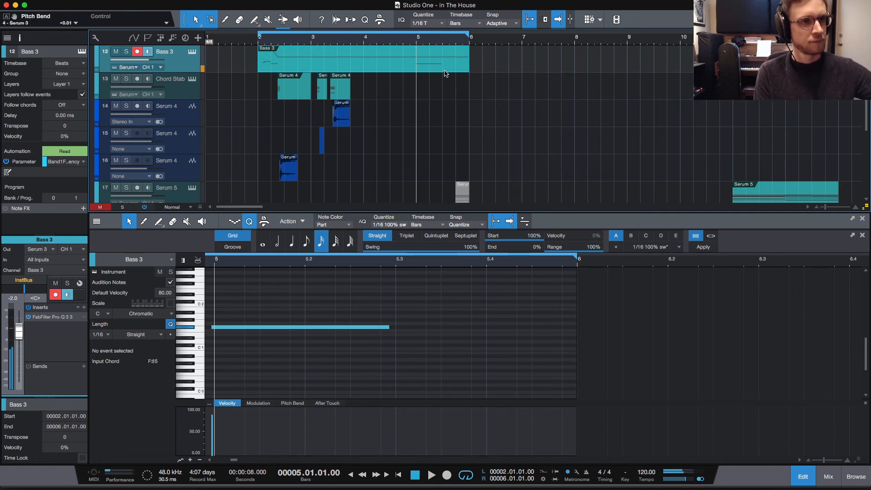
key("ctrl+z")
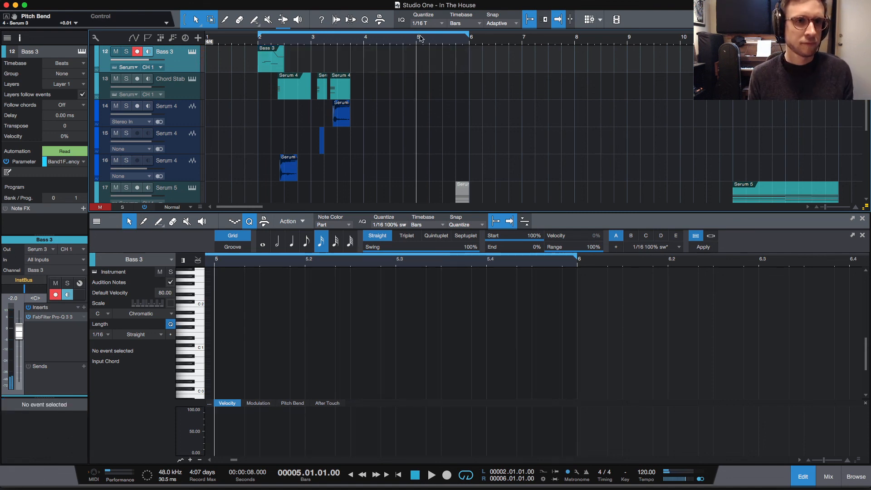
key("space")
key("space")
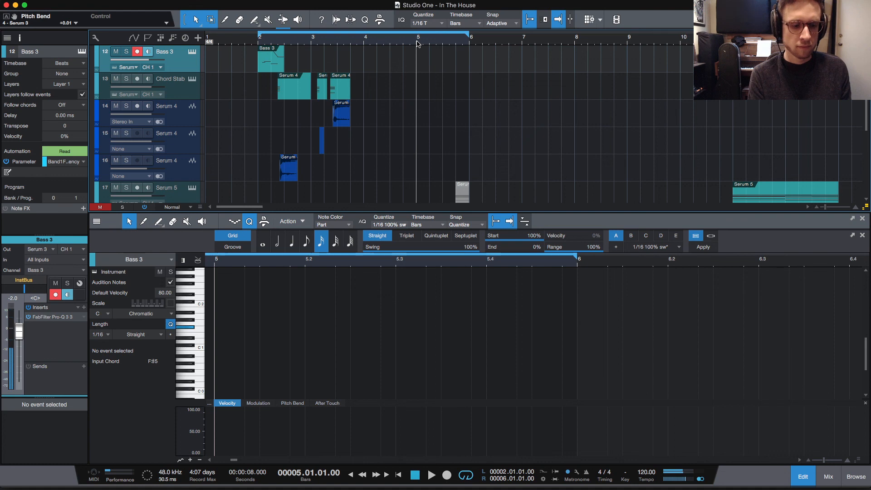
key("space")
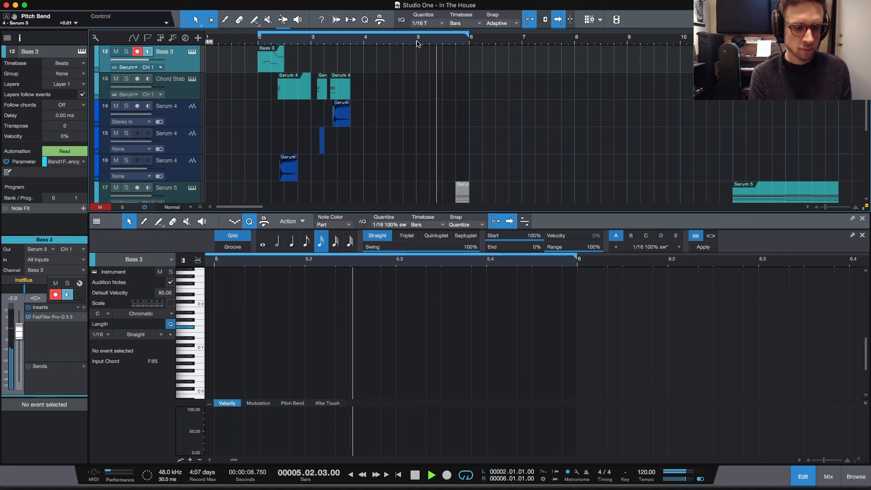
key("space")
key("space")
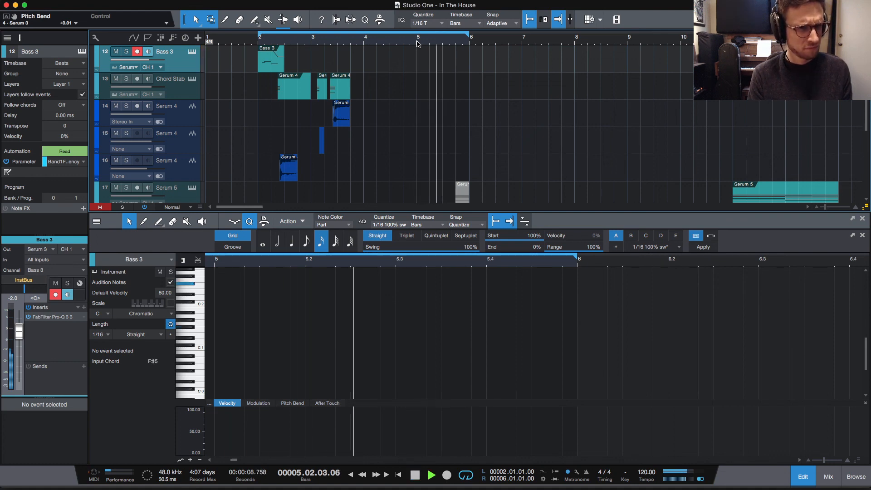
key("space")
Record a sustained bass line on Bass 3 from bar 4 to bar 6, starting on F#1 and ending on E1
left_click(364, 45)
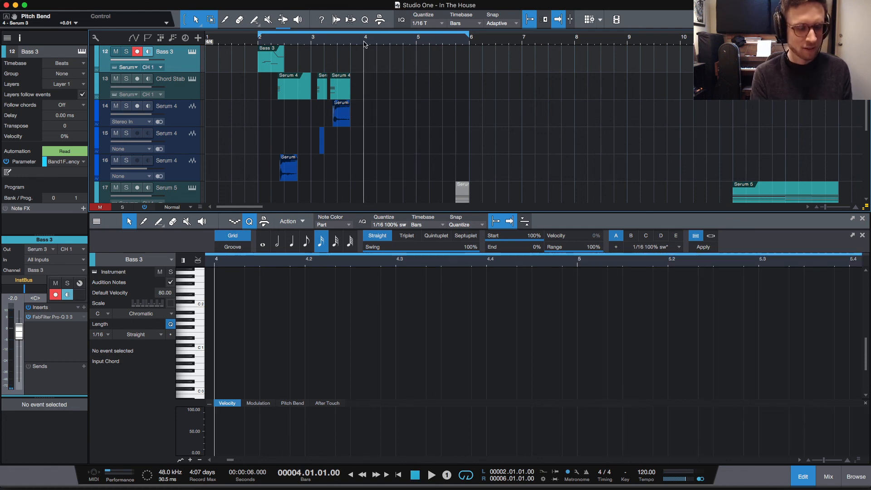
key("KP_Multiply")
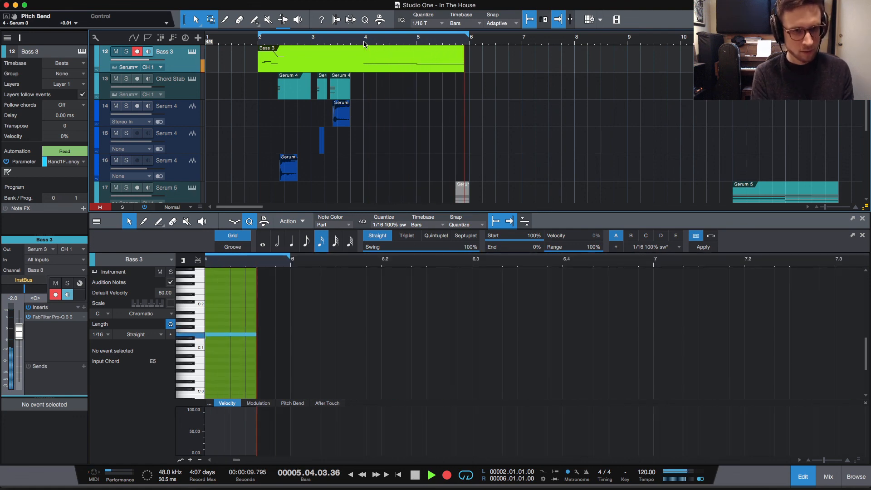
key("space")
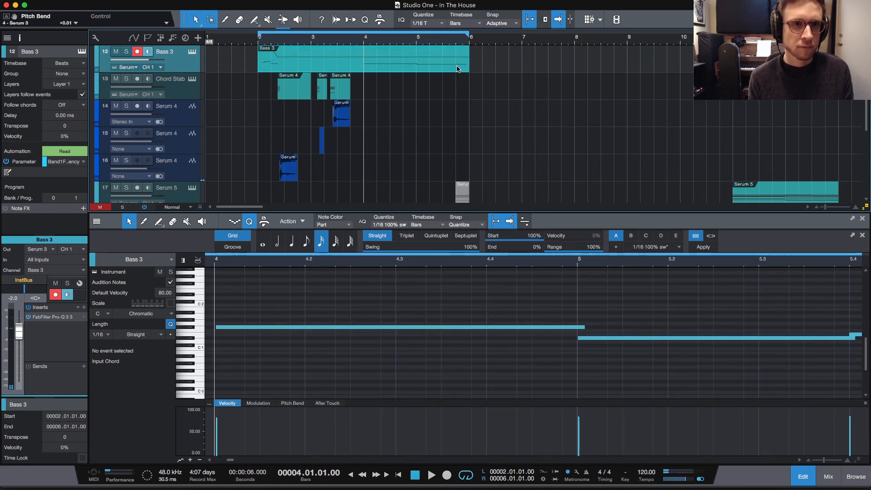
Quantize the recorded bass notes and adjust their lengths so they join end to end, with the last one ending at bar 6
scroll(625, 278, "right", 2)
key("w")
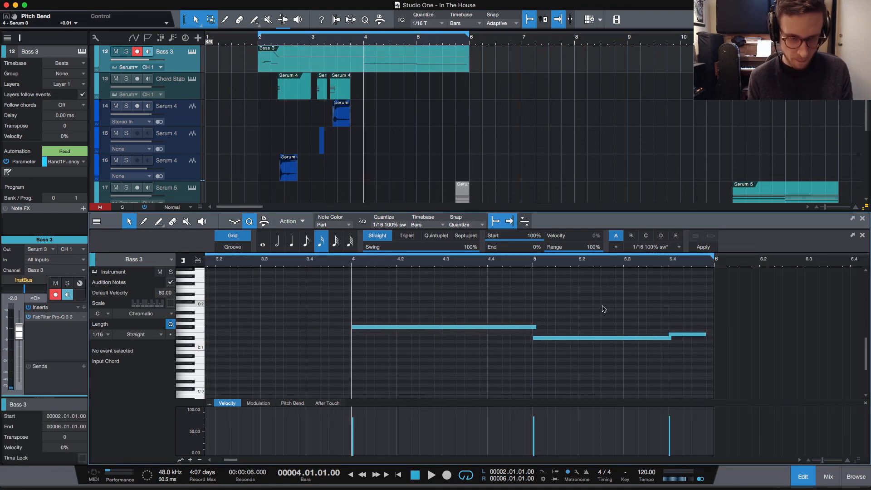
left_click_drag(468, 314, 728, 388)
left_click(698, 331)
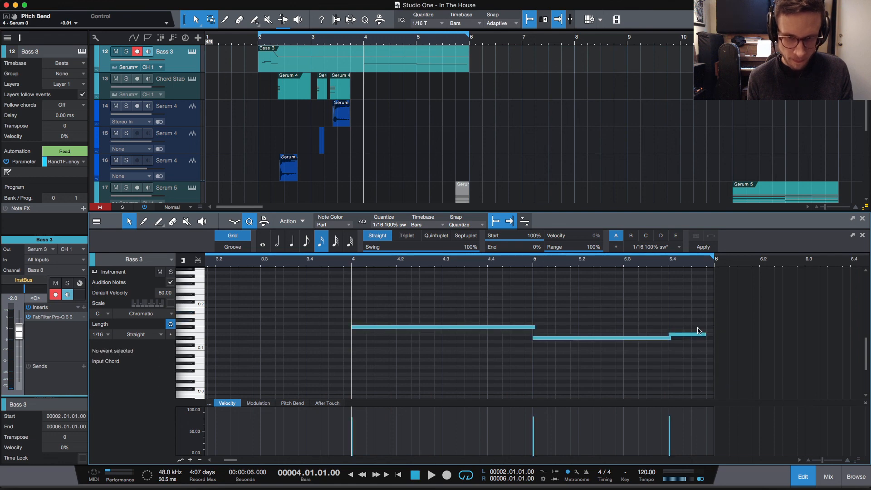
left_click_drag(709, 335, 718, 337)
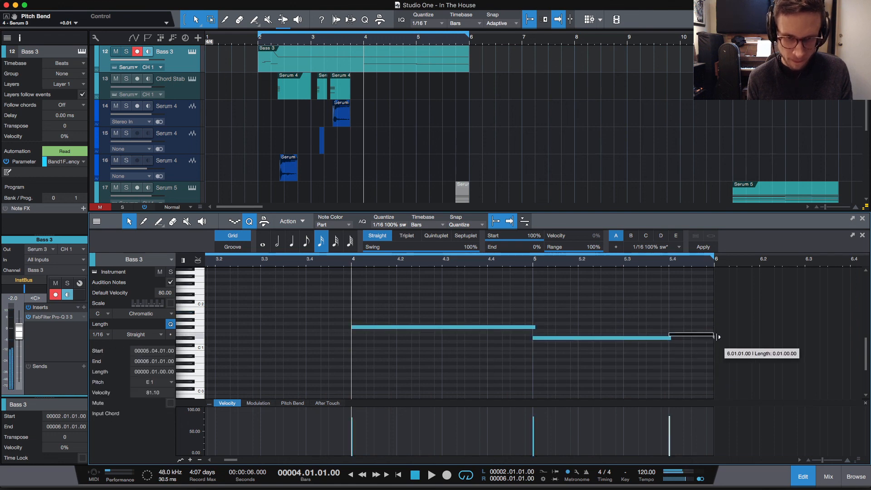
left_click(671, 340)
left_click(531, 327)
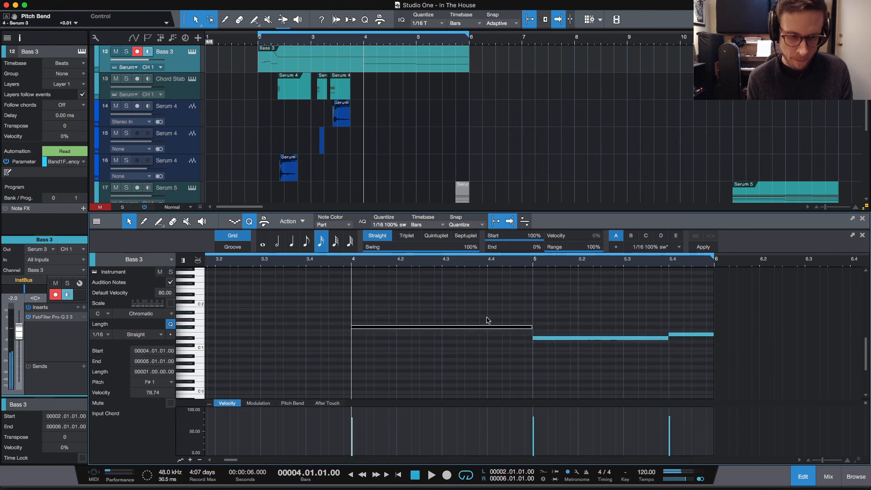
Add a modulation point at bar 4 of the Bass 3 part, lower it to about 43 and listen from bar 4
left_click(258, 403)
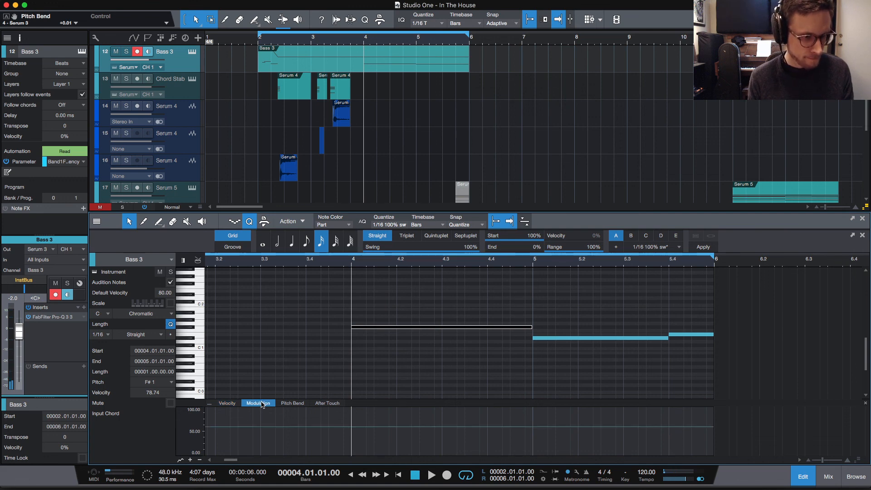
scroll(345, 422, "left", 10)
scroll(434, 429, "right", 2)
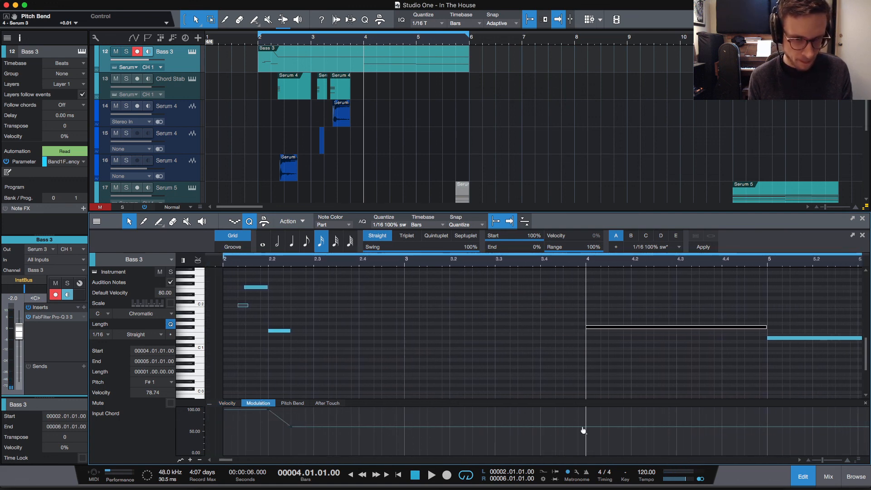
left_click(586, 431)
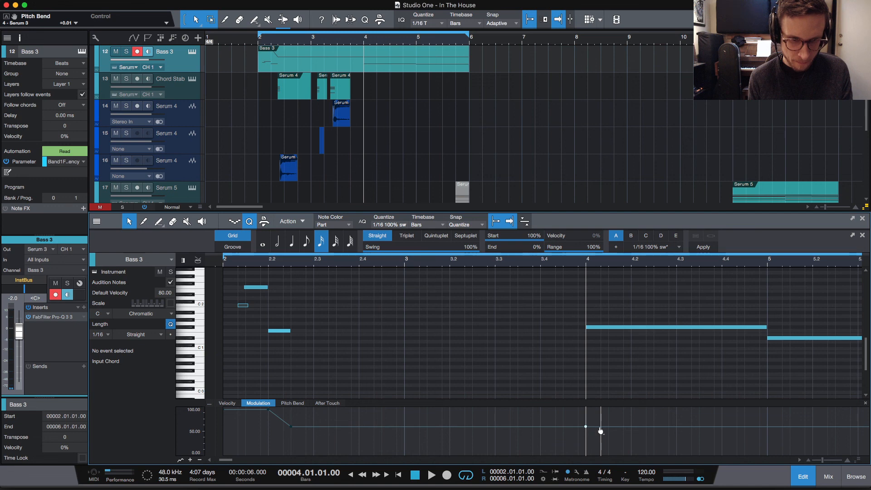
left_click_drag(600, 431, 586, 435)
key("space")
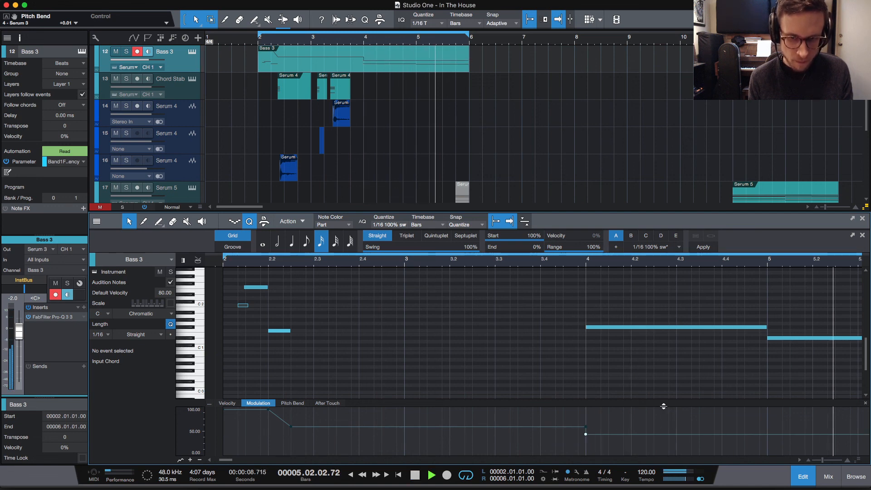
key("space")
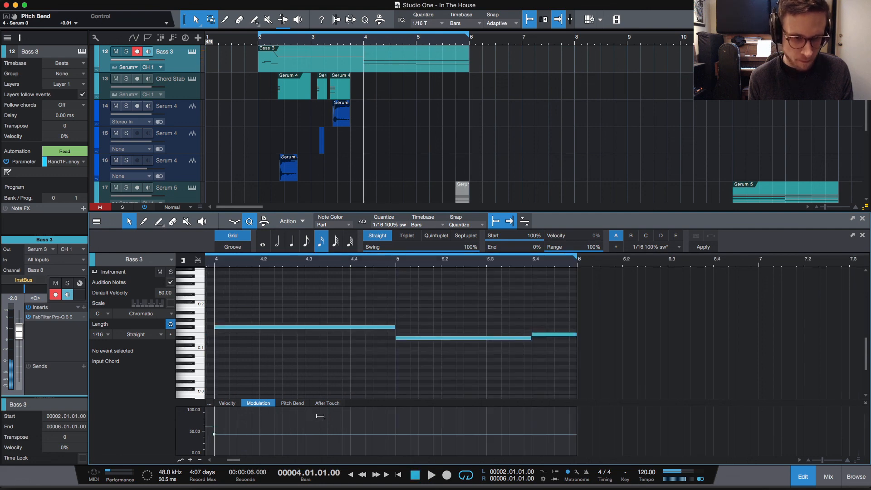
Raise the Bass 3 modulation from bar 4 to about 50 and listen to the result
scroll(320, 416, "left", 5)
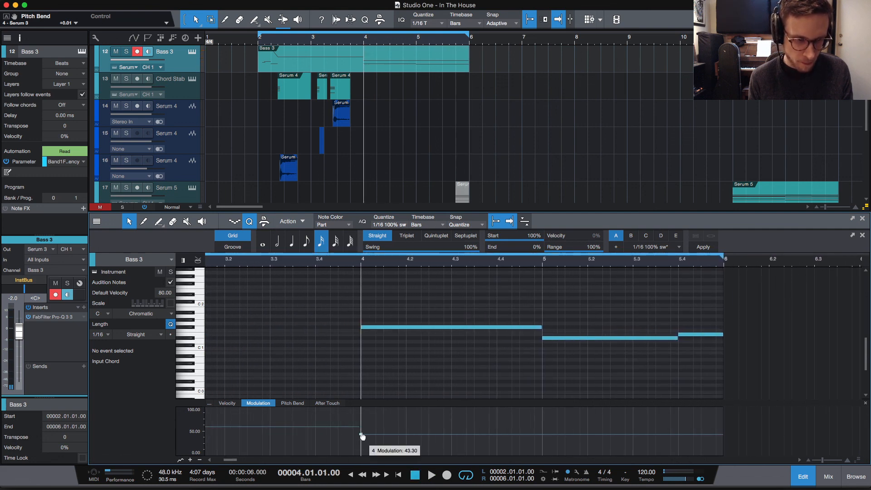
left_click_drag(362, 437, 363, 432)
key("space")
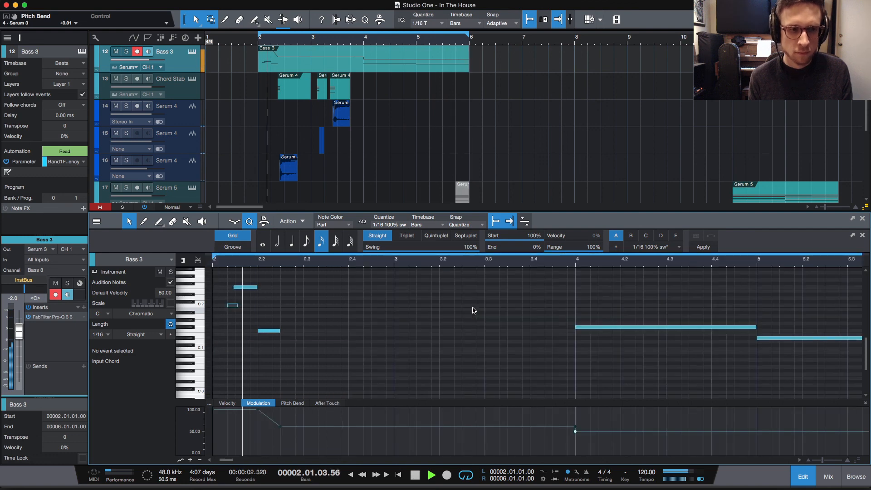
key("space")
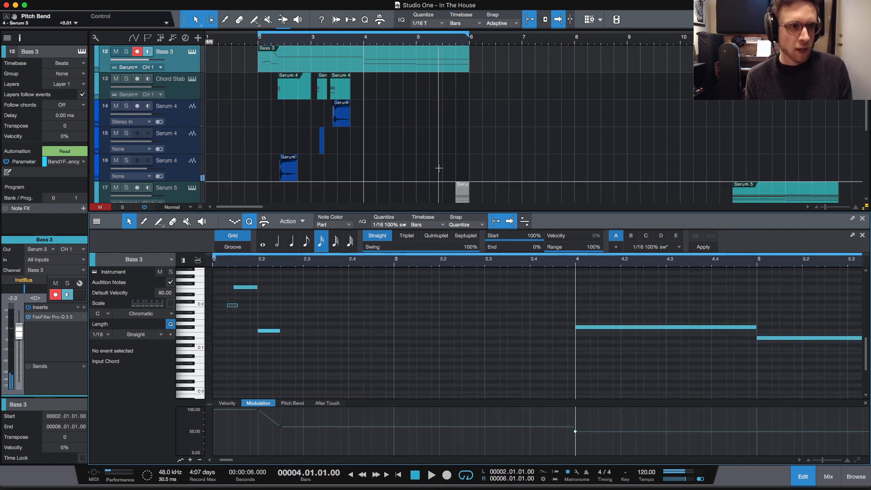
Close the note editor, return the playhead to bar 2 and listen to the whole loop with the new bass line
left_click(803, 476)
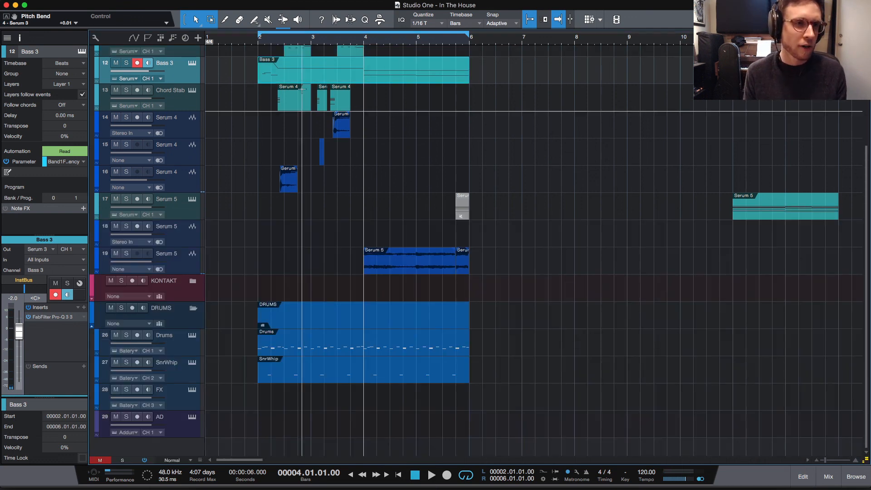
left_click(263, 42)
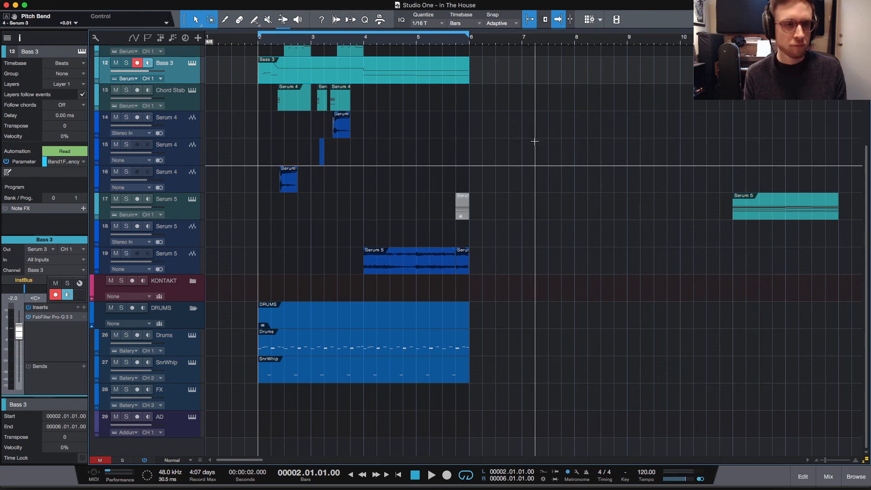
scroll(500, 109, "up", 5)
key("space")
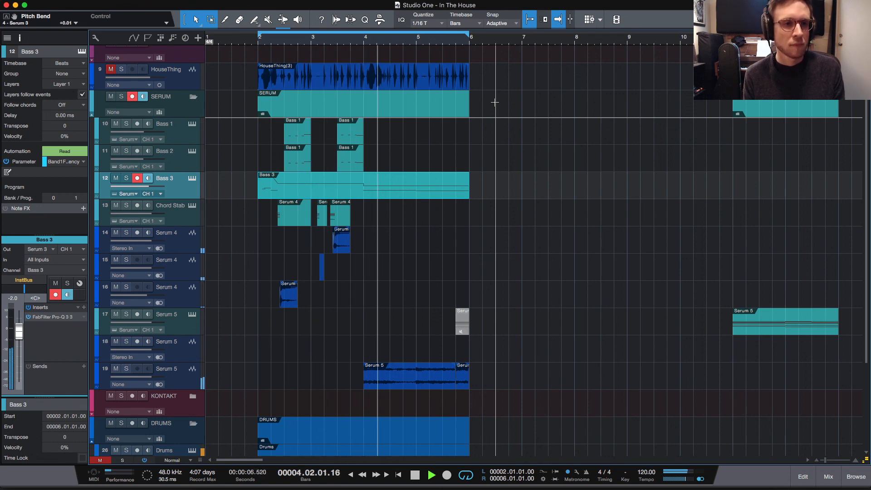
key("space")
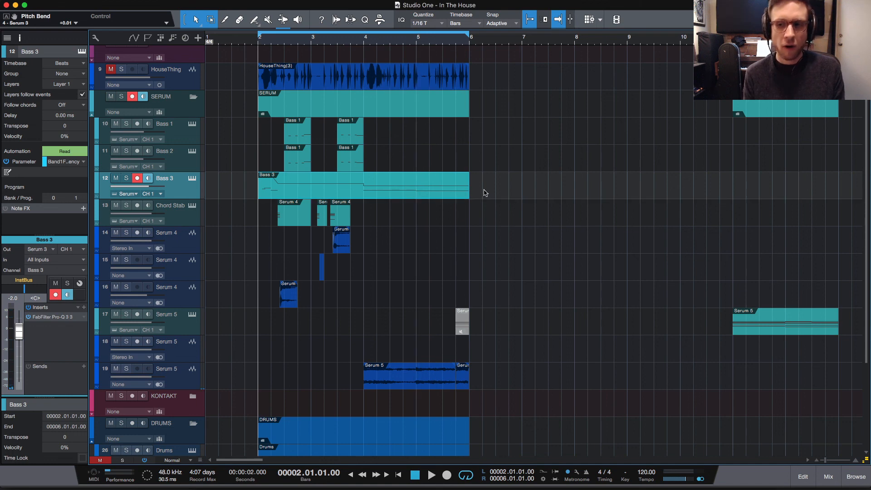
key("space")
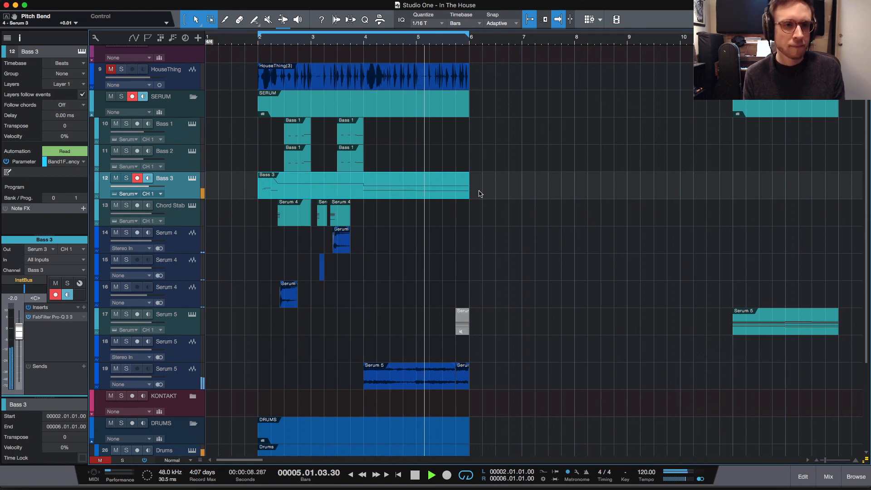
key("space")
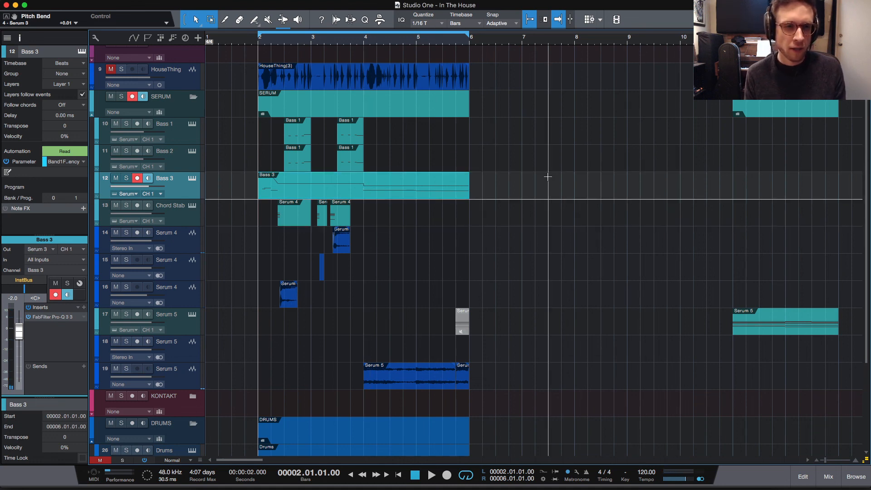
Move the spare Serum 5 instrument event to bar 4, trim its end to 5.04 and mute it
scroll(448, 249, "down", 2)
scroll(448, 250, "down", 3)
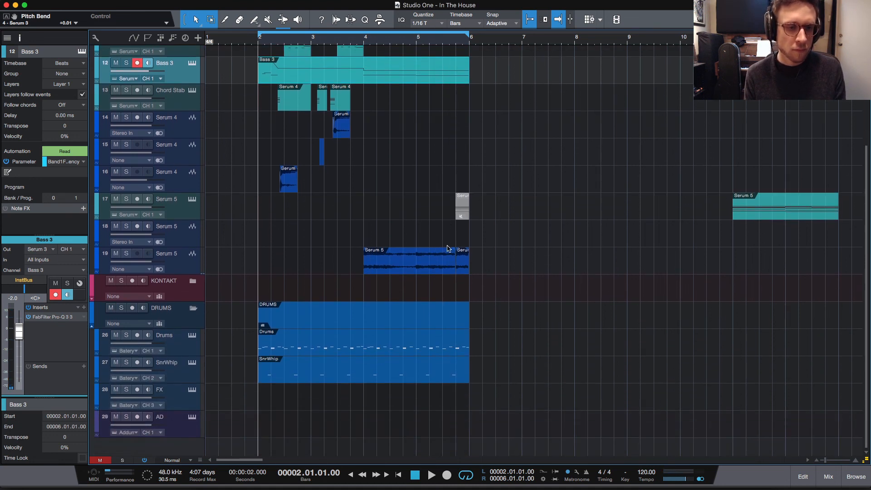
scroll(446, 249, "up", 5)
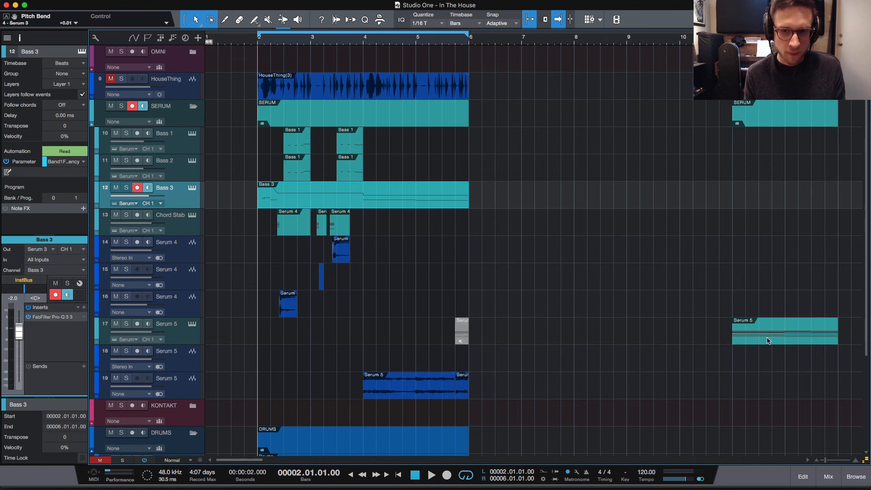
left_click_drag(767, 338, 399, 338)
left_click_drag(461, 334, 449, 338)
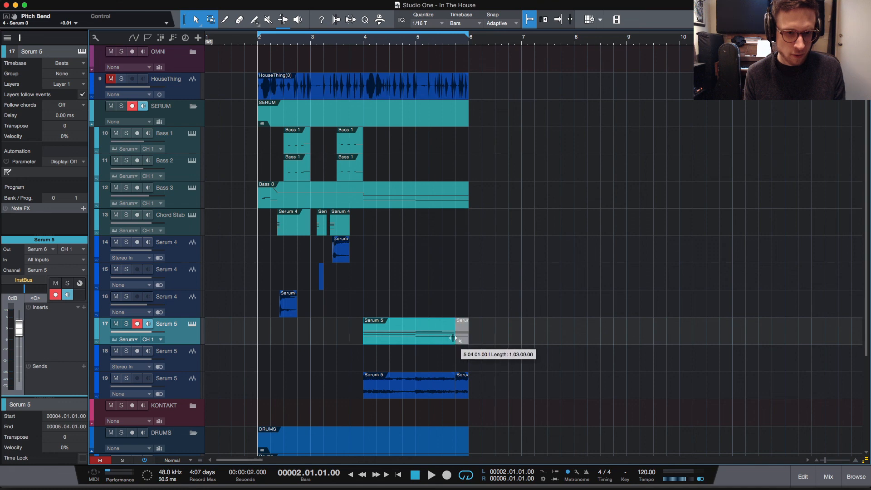
key("shift+m")
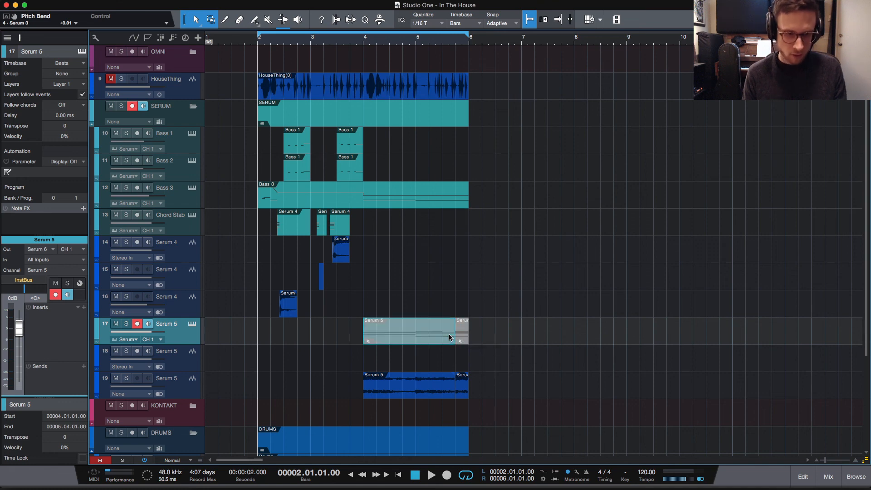
Split the Bass 3, Drums and SnrWhip events at bar 4
left_click(364, 188)
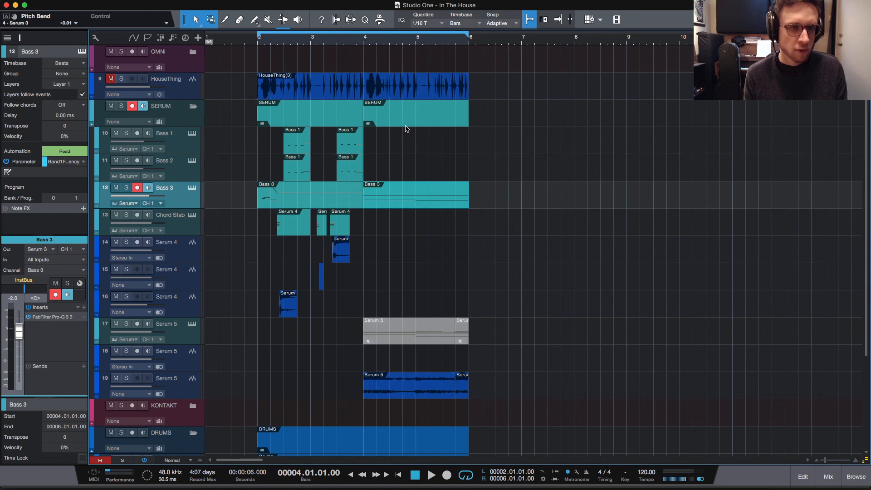
scroll(463, 198, "down", 5)
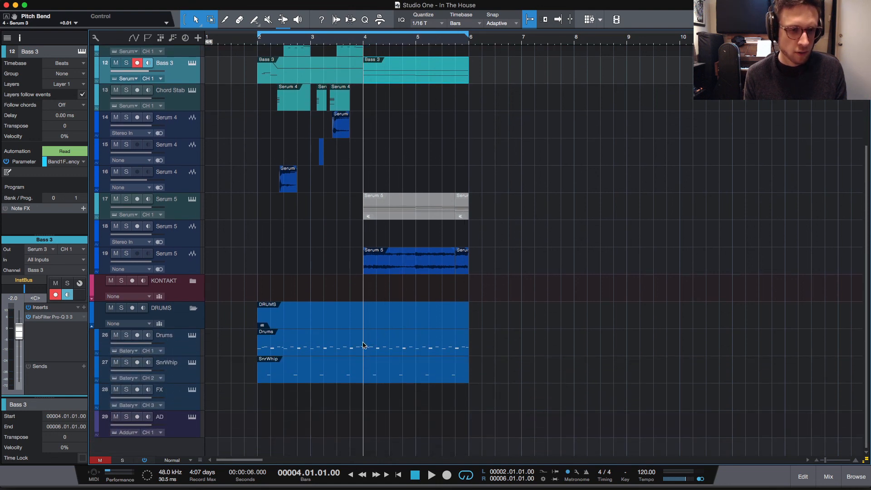
left_click(364, 339)
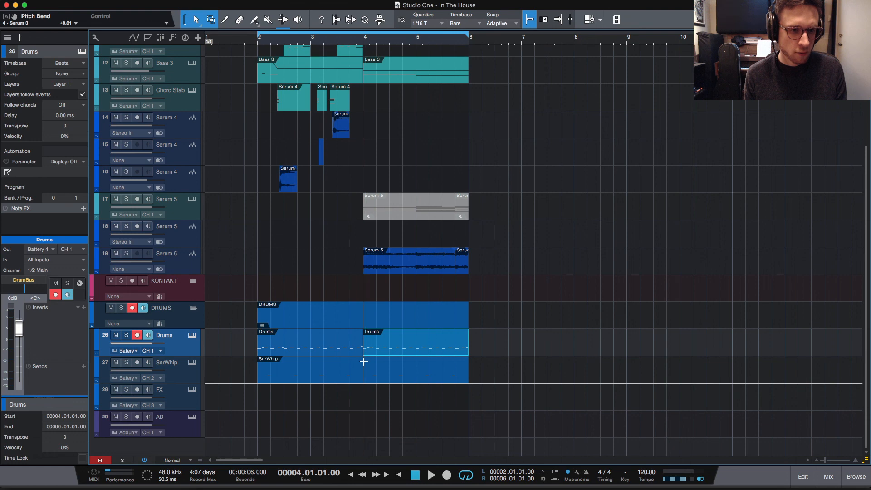
left_click(363, 362)
Select the Bass 3, Serum 5 and drum events from bar 4 to 6 and move them together to bar 8
left_click_drag(495, 384, 372, 127)
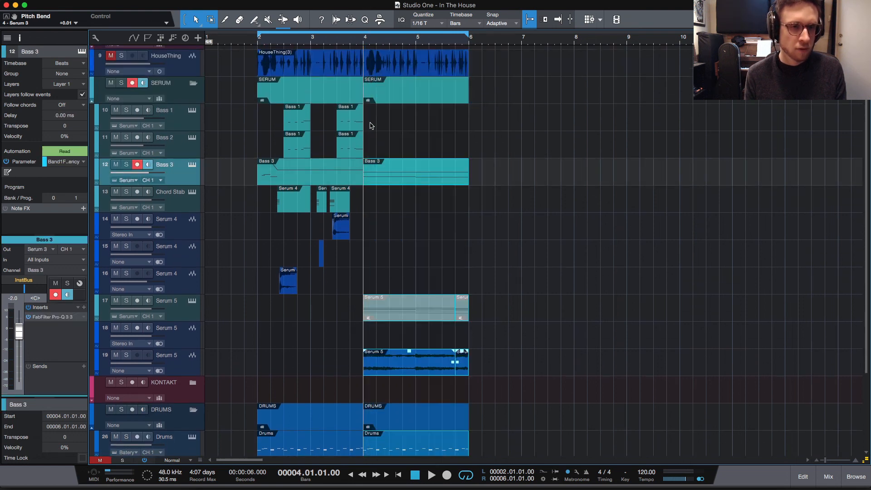
left_click_drag(387, 182, 596, 181)
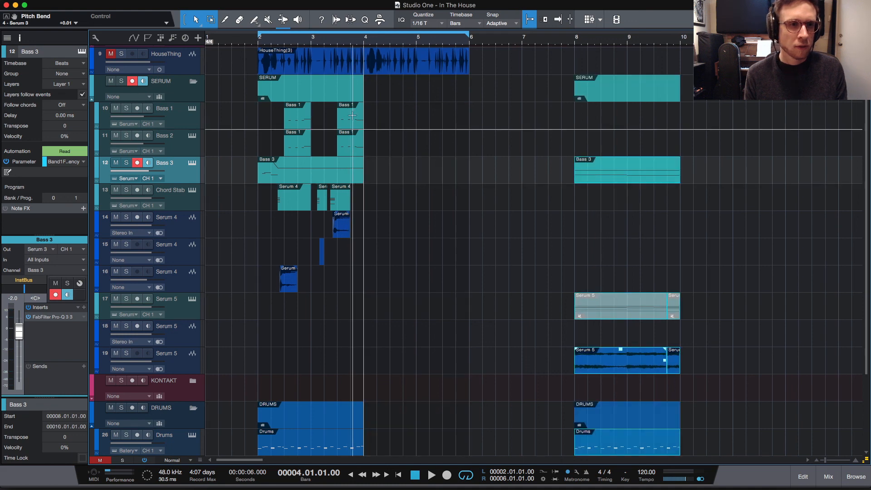
Duplicate the Drums and SnrWhip events from bar 2 to 4 into bars 4 to 6 and merge each track's pair
scroll(382, 106, "down", 3)
left_click_drag(380, 404, 319, 375)
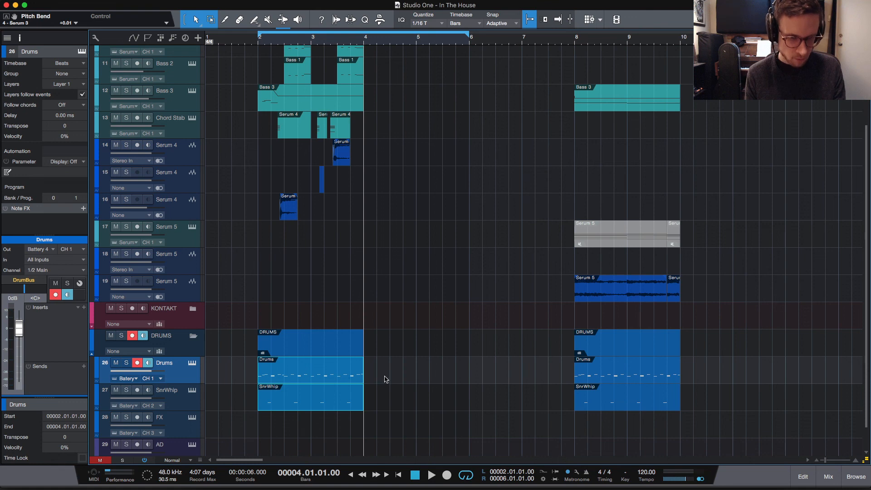
key("d")
left_click_drag(490, 376, 349, 404)
left_click(494, 382)
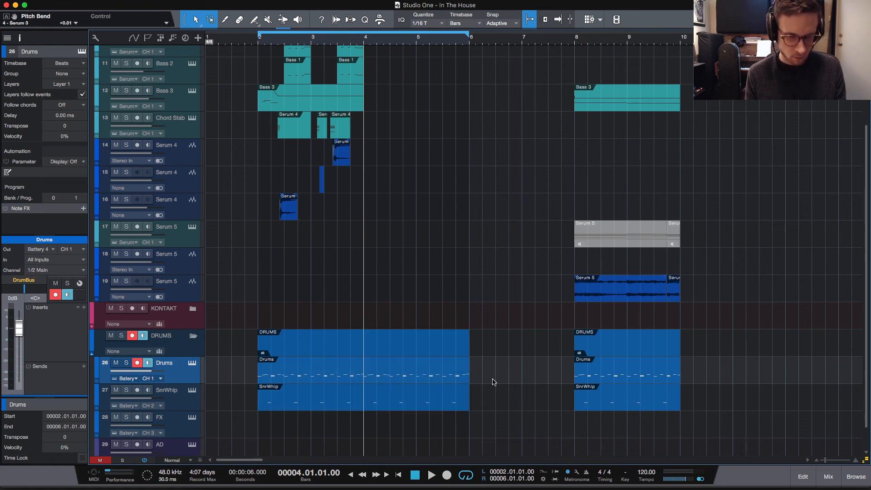
Undo the last drum merge and remove the Drums and SnrWhip events from bar 8 to 10
left_click_drag(534, 373, 631, 405)
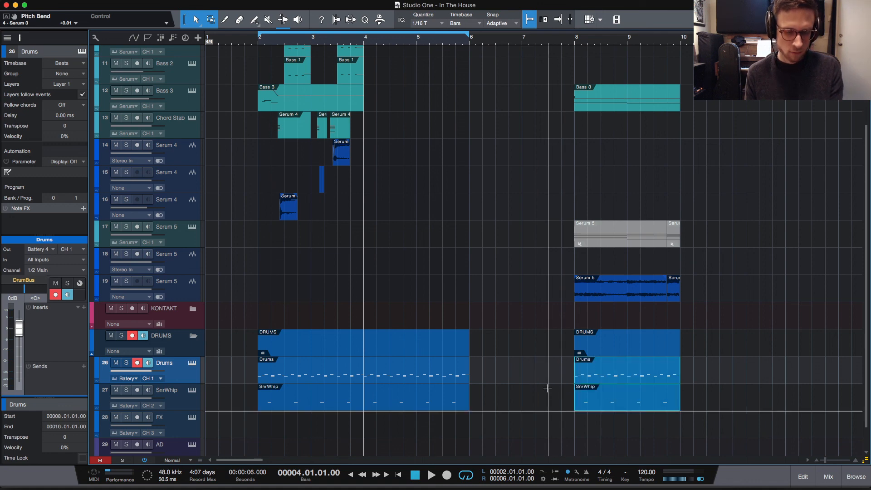
key("super+z")
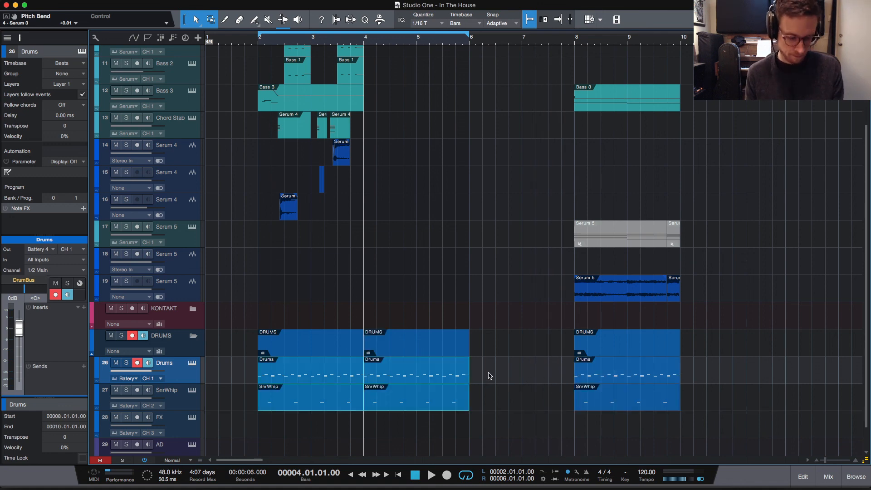
key("super+z")
left_click_drag(529, 370, 393, 379)
Merge the Drums and SnrWhip events from bar 2 to 6 on each track and duplicate them to bar 6
left_click_drag(513, 378, 267, 438)
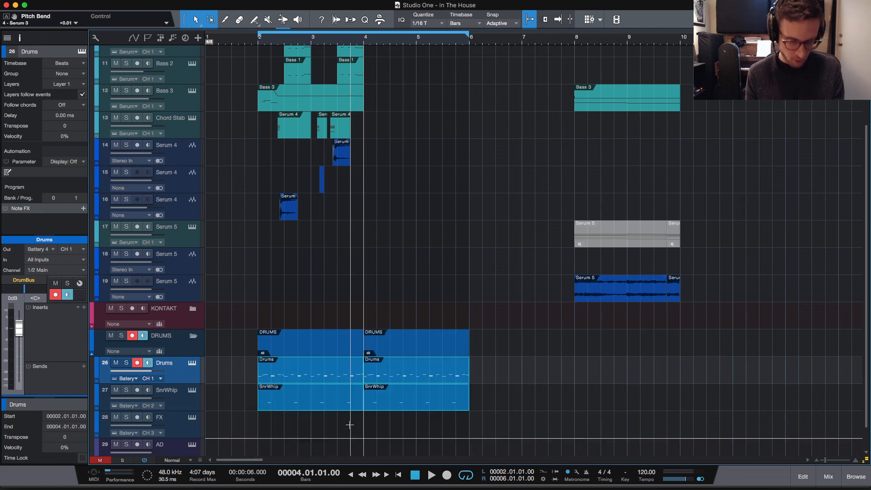
key("g")
key("d")
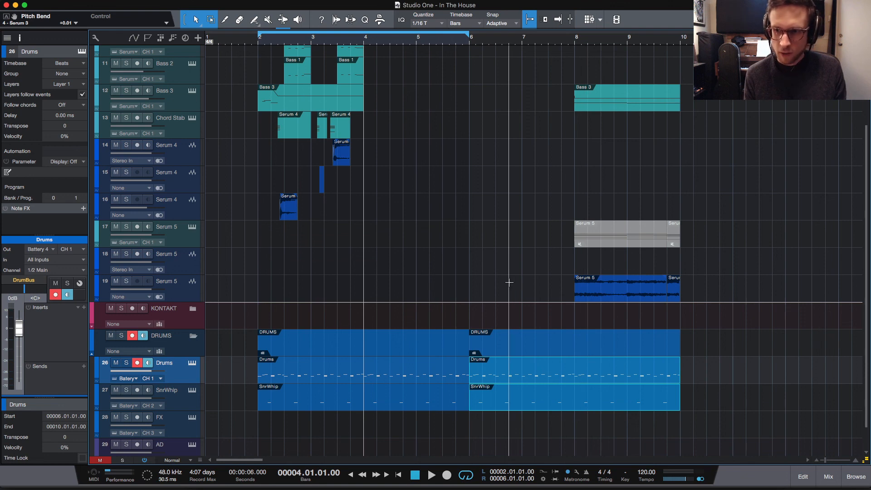
Extend the loop range's end to bar 10 and play the arrangement from just before bar 2
scroll(493, 278, "up", 1)
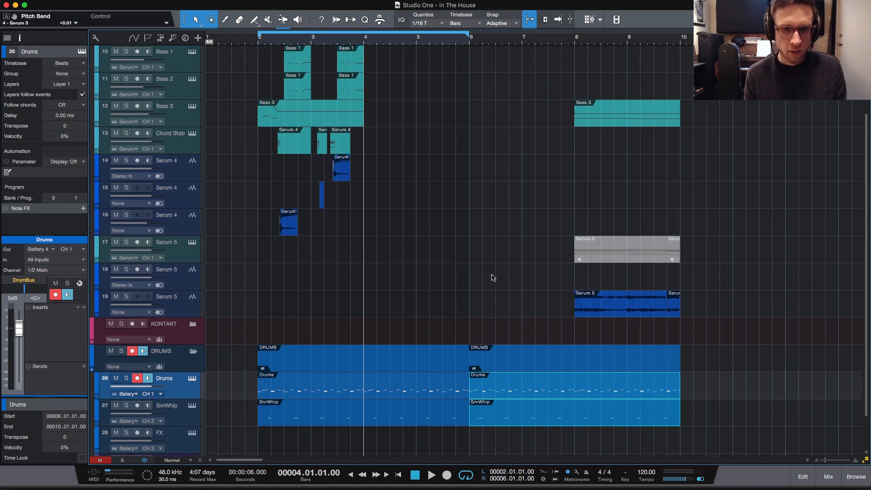
scroll(493, 278, "up", 3)
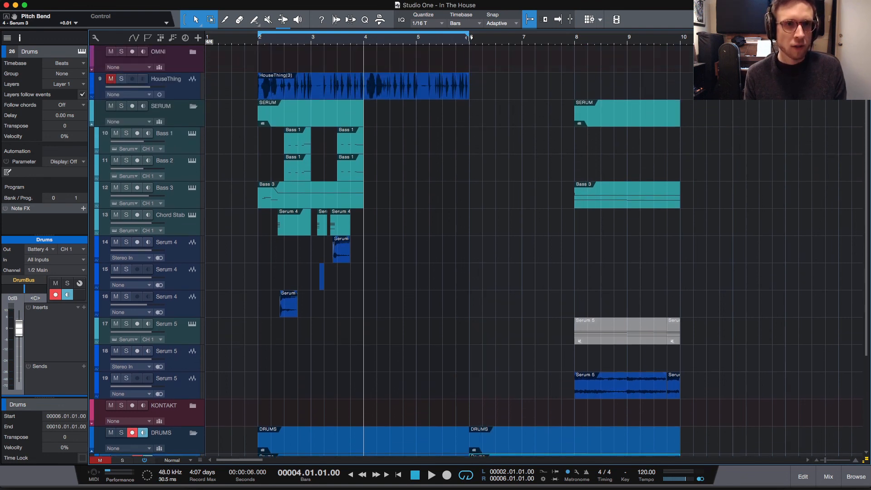
left_click_drag(470, 37, 618, 53)
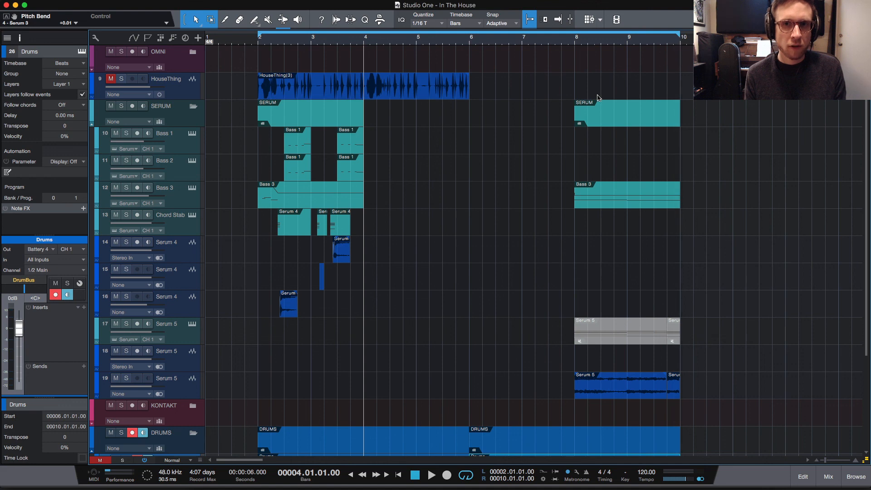
left_click(257, 44)
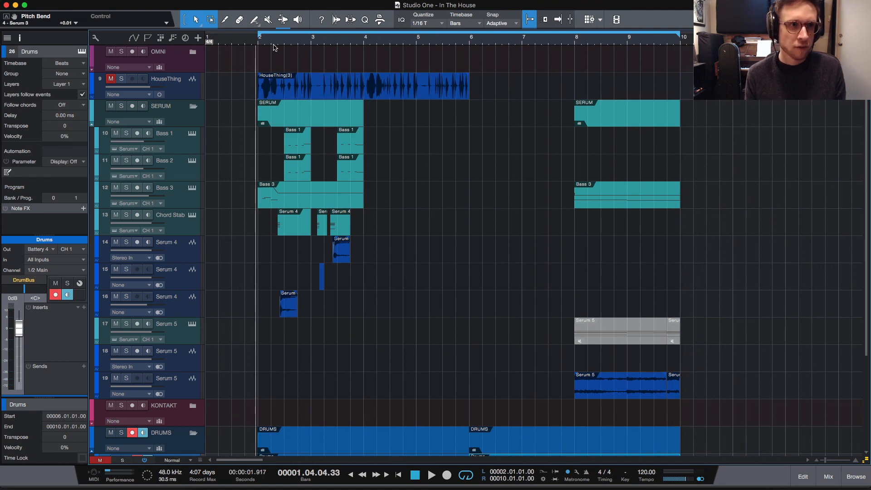
key("space")
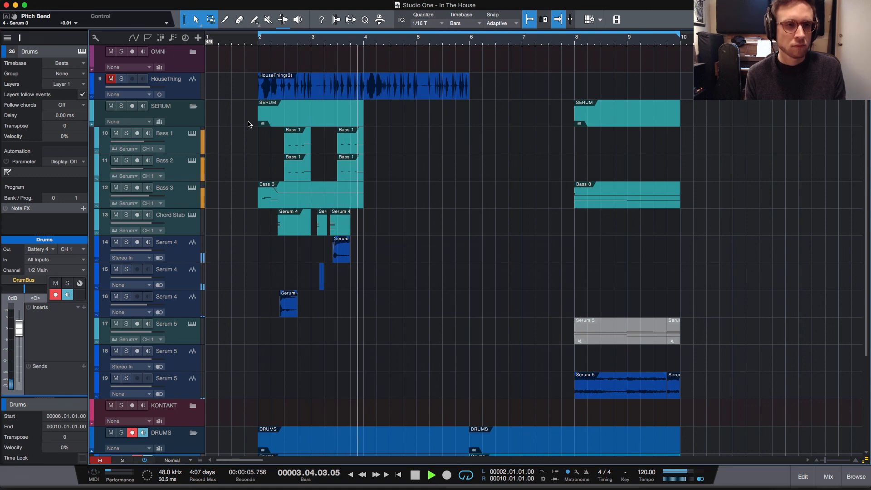
Stop playback and copy the Bass 1, Bass 2, Bass 3, Chord Stab and Serum 4 events from bar 2 to 4 to bar 6
left_click_drag(251, 128, 402, 340)
left_click(273, 184)
key("space")
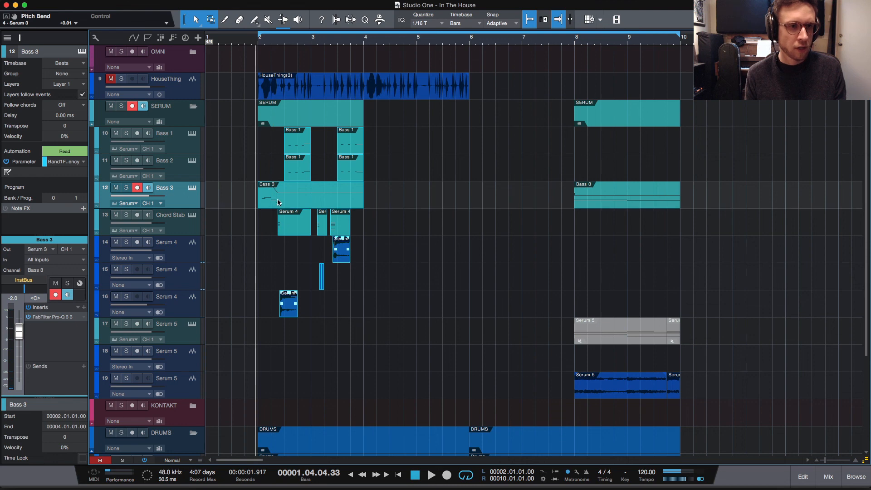
left_click_drag(278, 202, 489, 199)
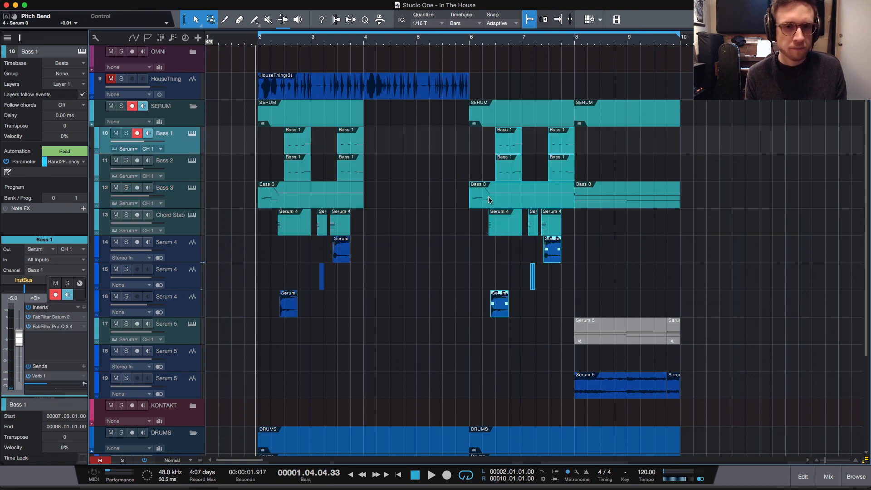
Check the Drums event around bar 8, return the playhead to bar 2 and listen to the extended loop
left_click(418, 208)
scroll(427, 190, "down", 5)
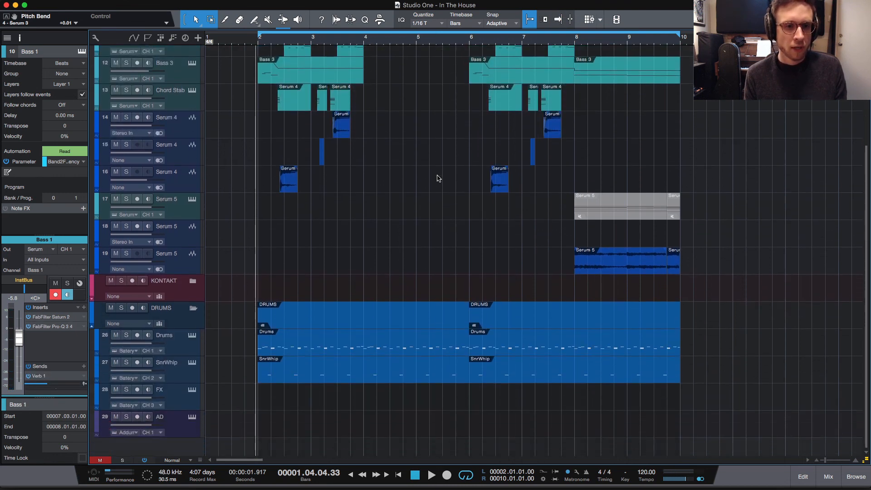
scroll(427, 186, "up", 5)
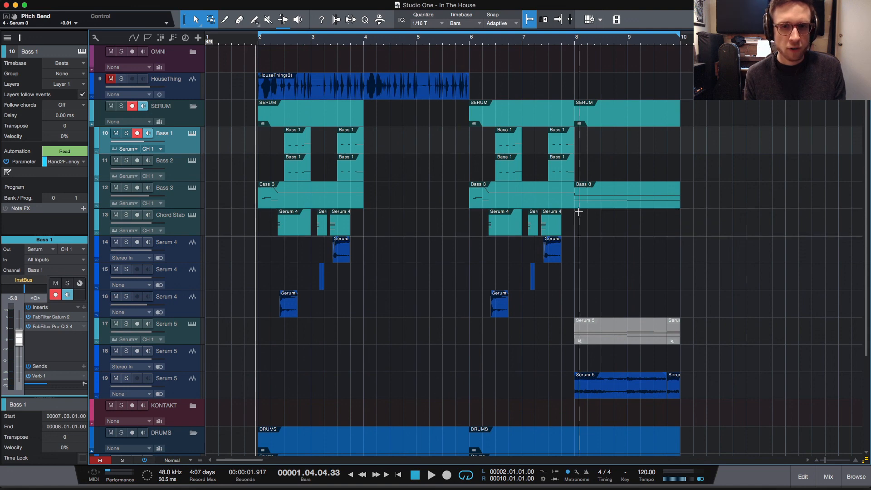
left_click(571, 44)
scroll(627, 318, "down", 6)
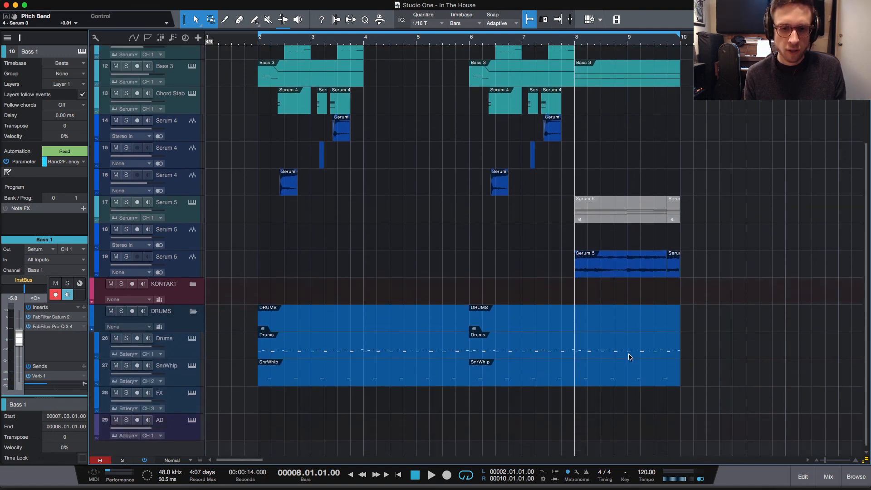
left_click(624, 357)
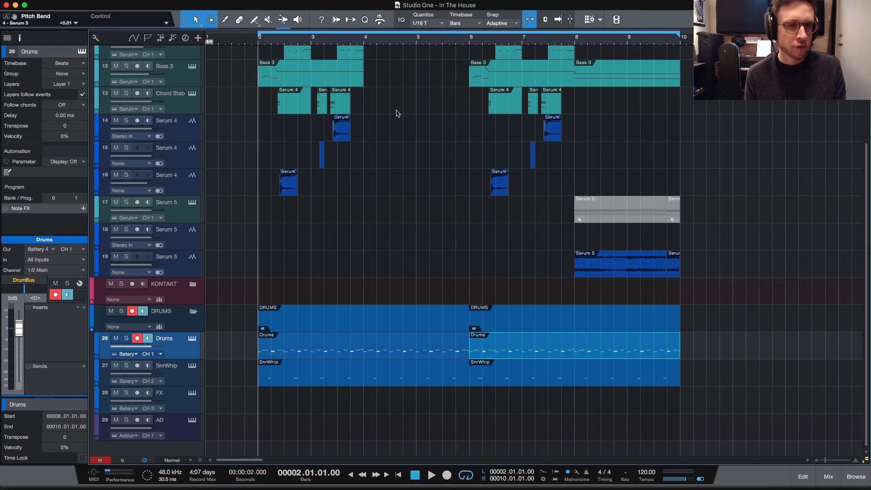
scroll(398, 114, "up", 5)
key("space")
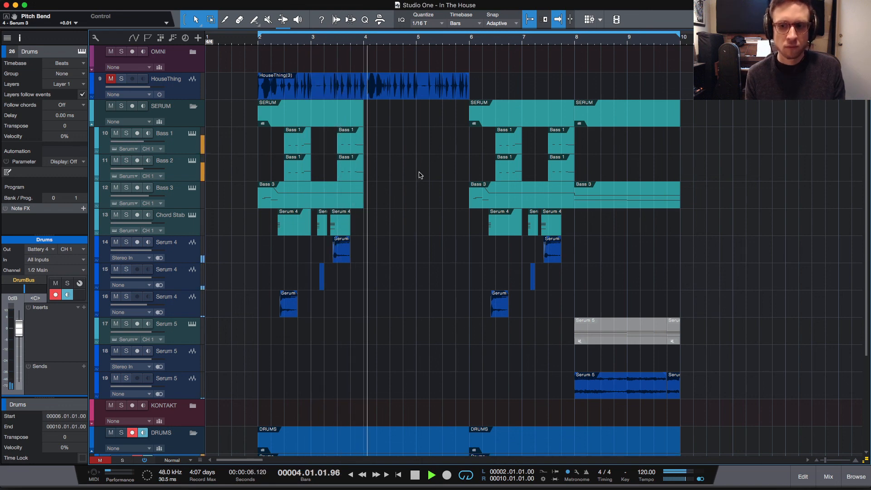
key("space")
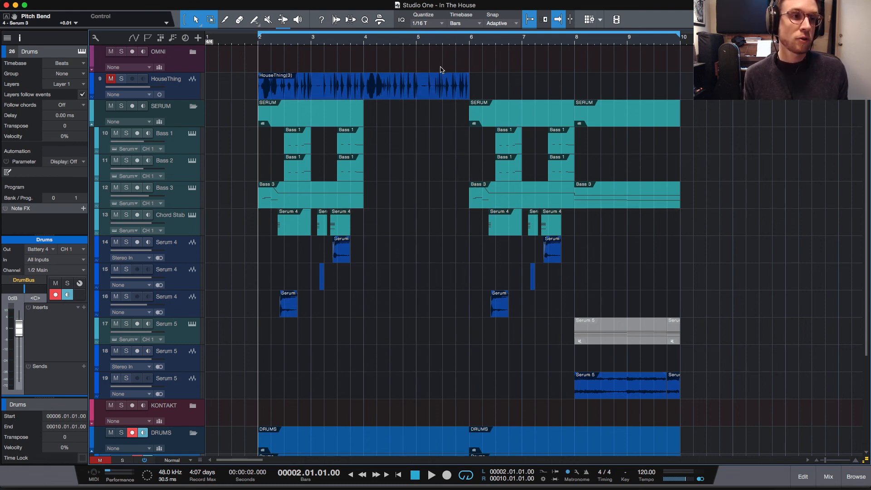
Place the playhead at bar 10, return it to bar 2 and switch to the YouTube Studio livestream dashboard in the browser
left_click(681, 43)
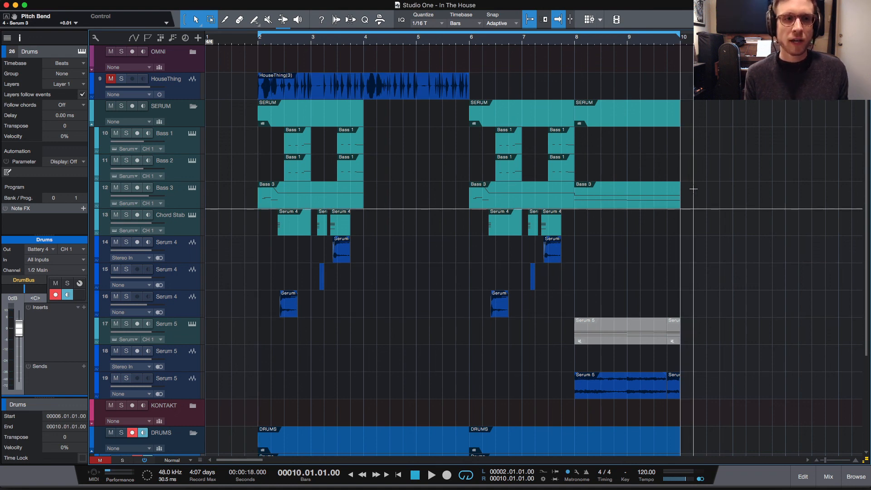
left_click(257, 43)
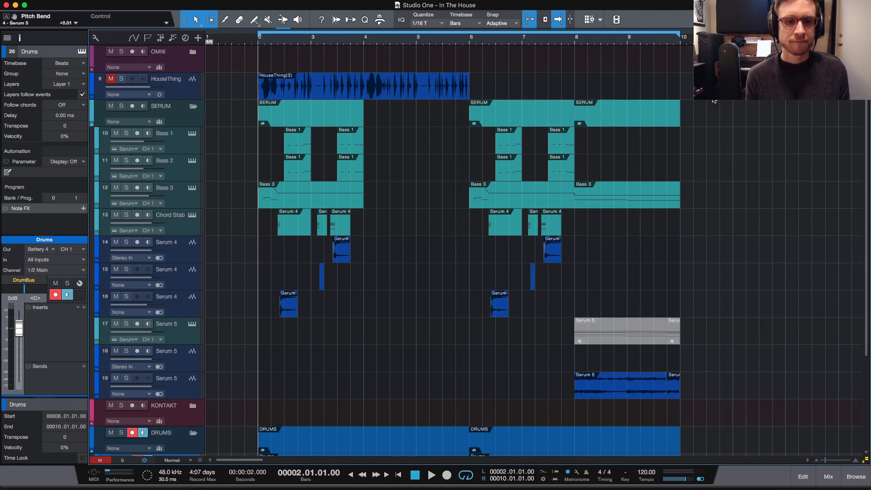
key("super+Tab")
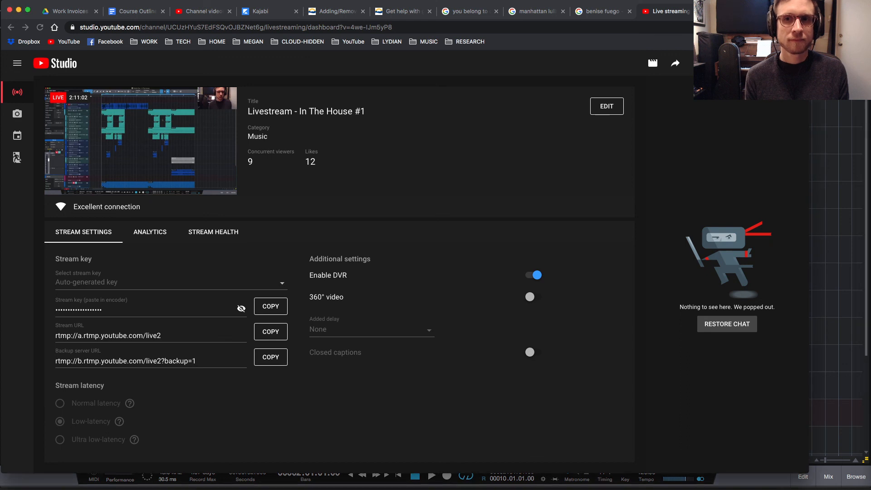